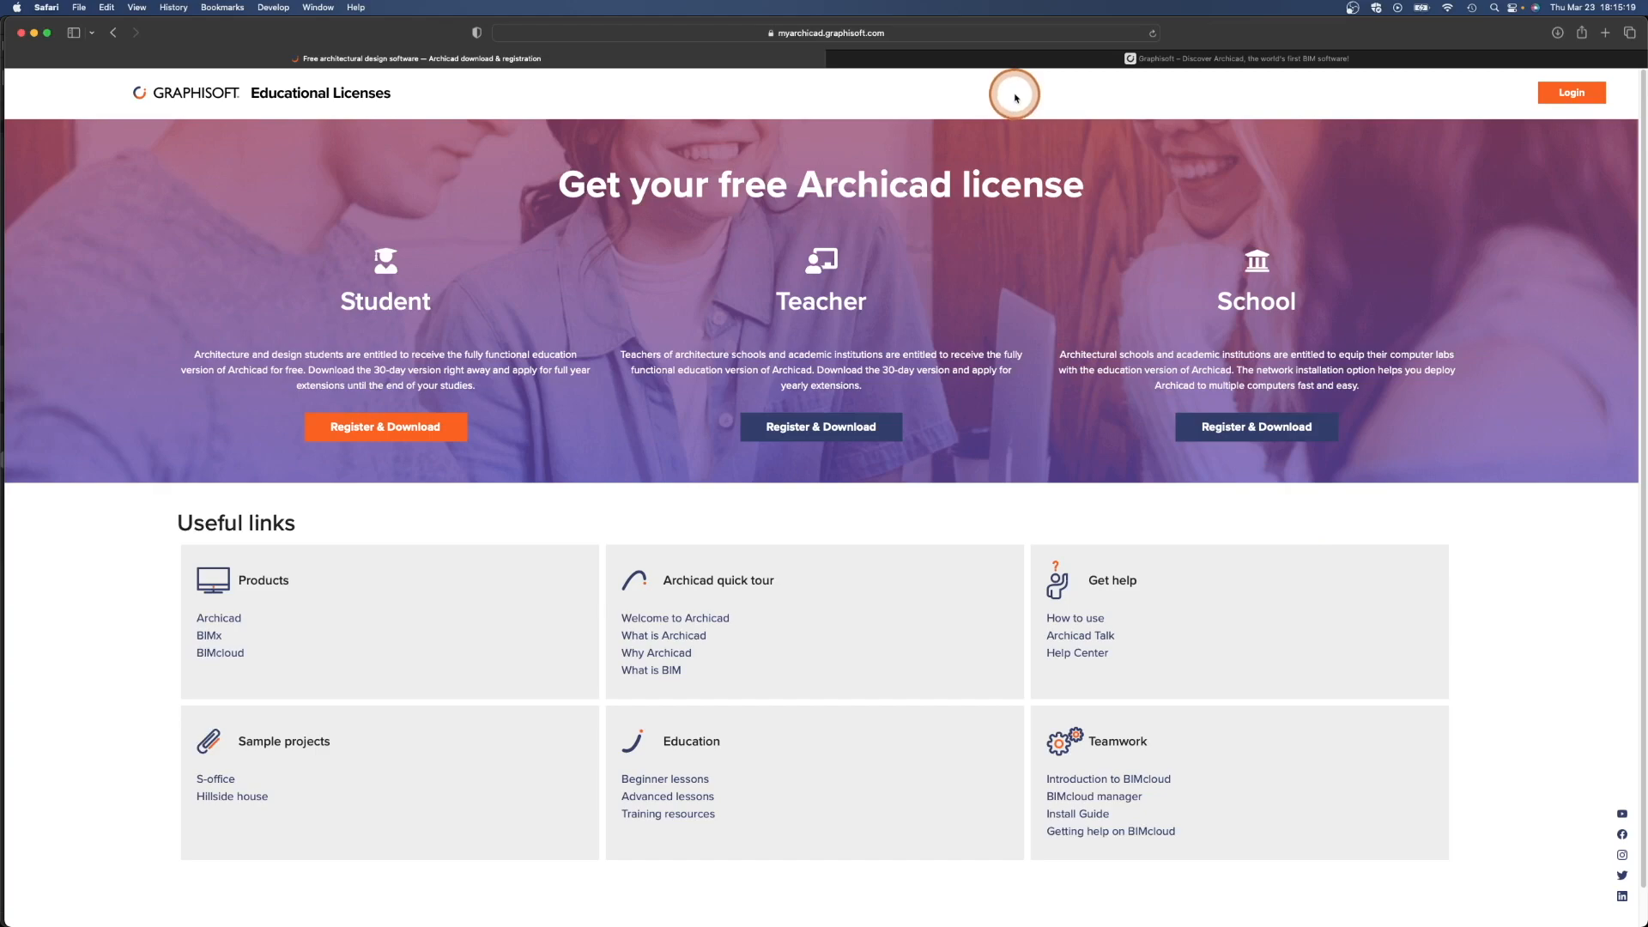
- Open the Archicad Add-ons downloads page through the Graphisoft site's Support section
click(1029, 63)
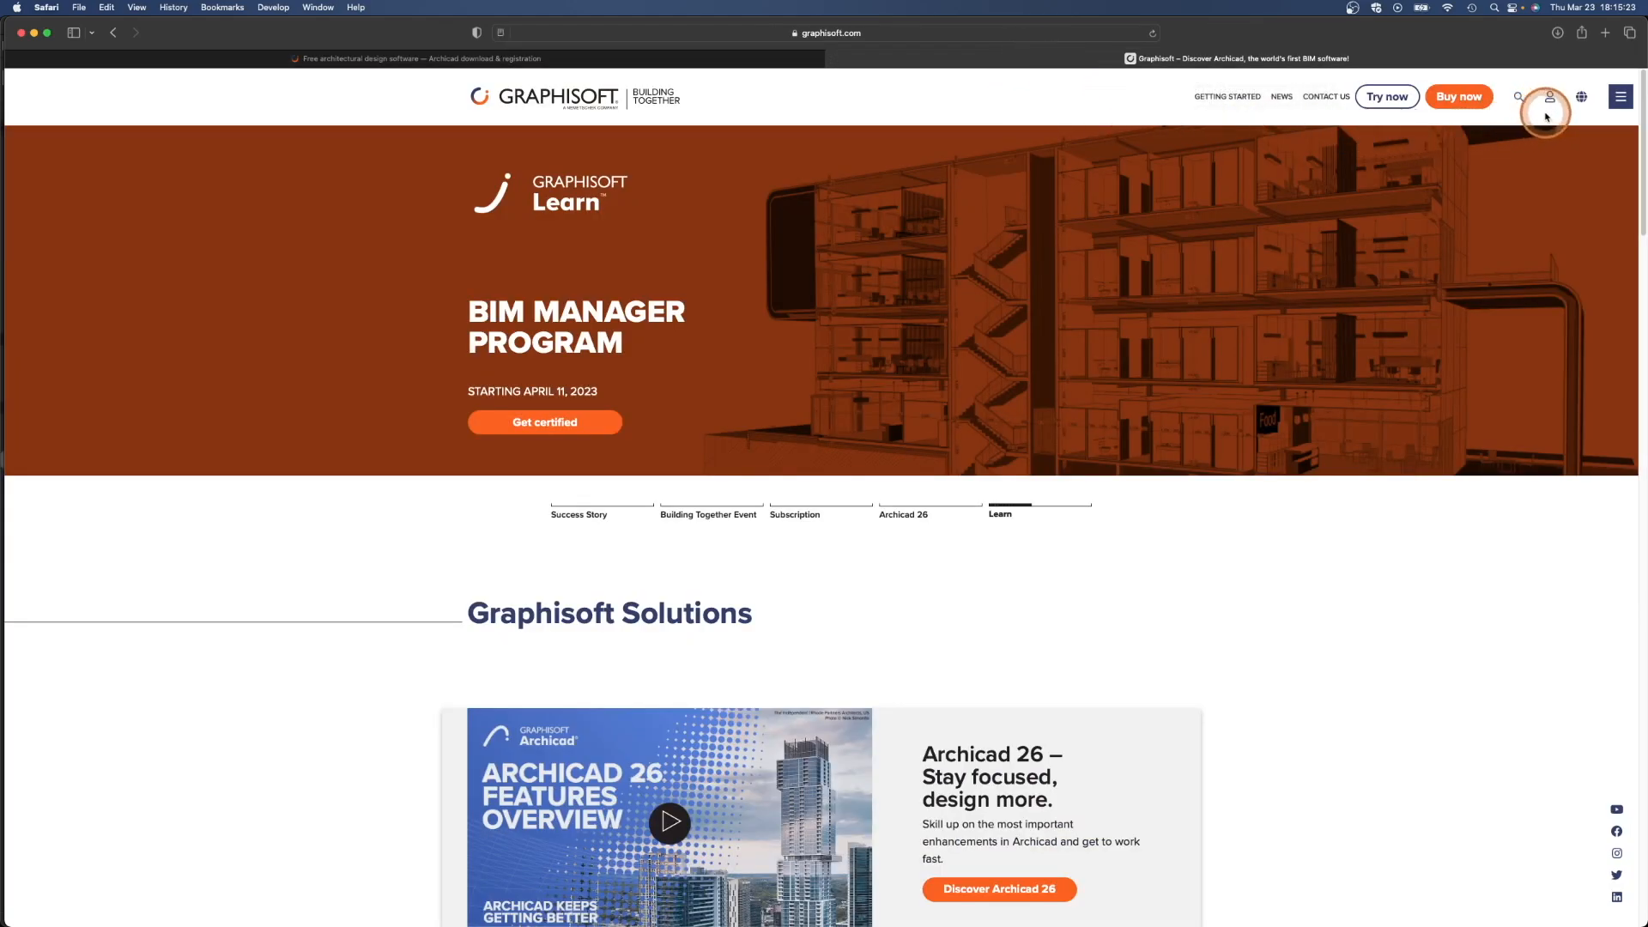
click(1621, 96)
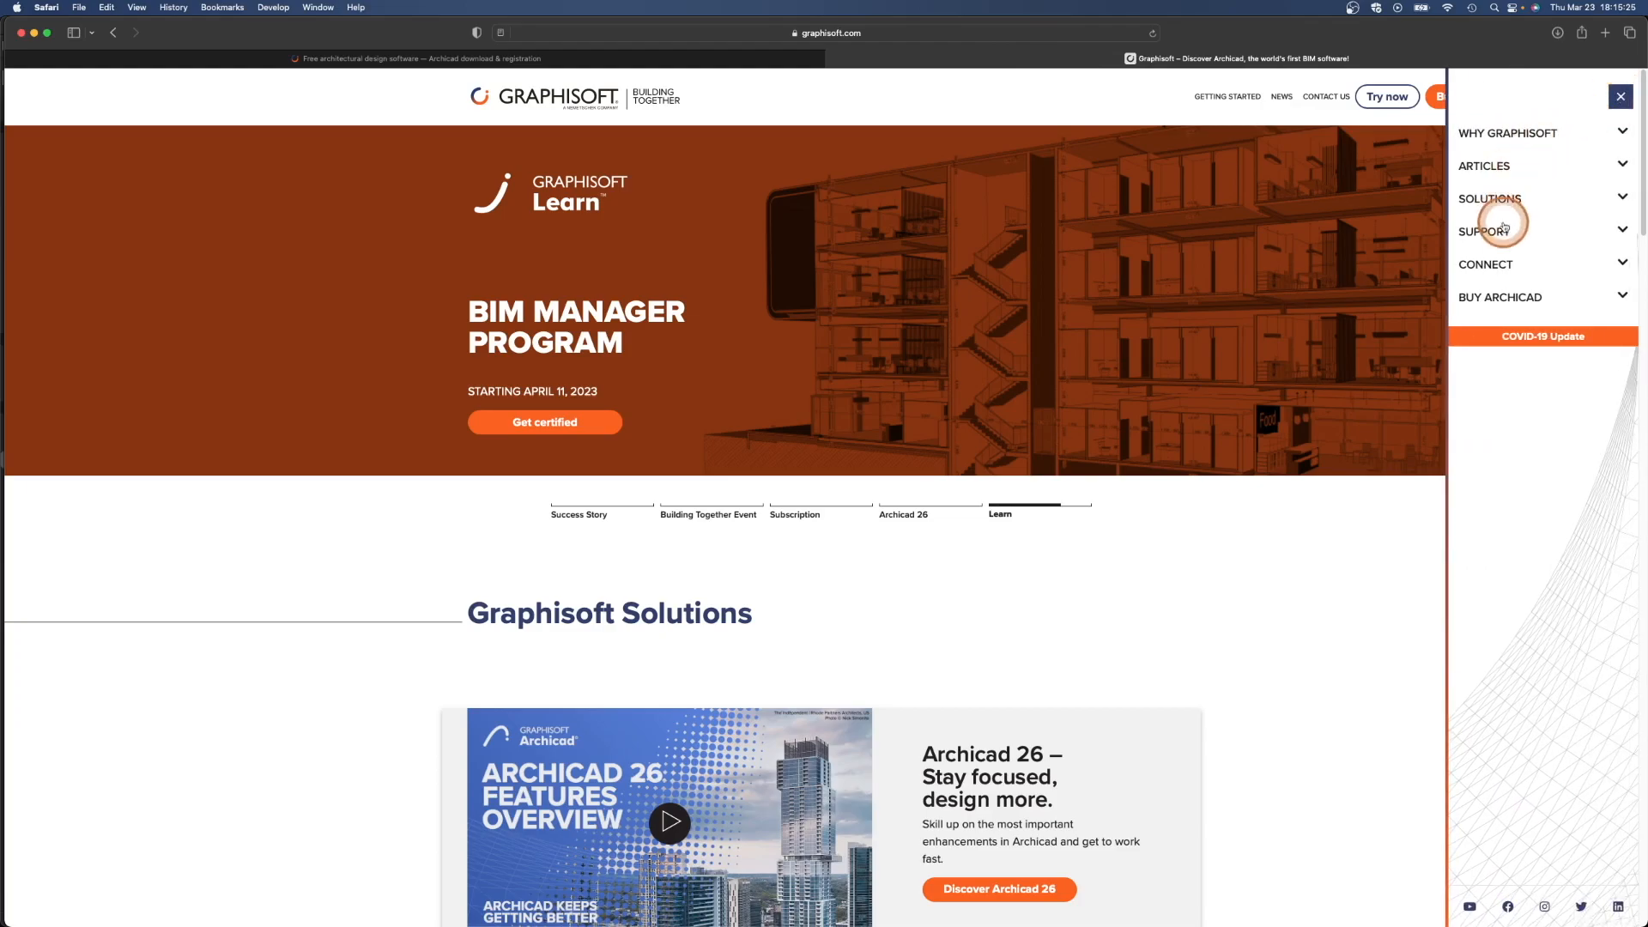
click(1506, 232)
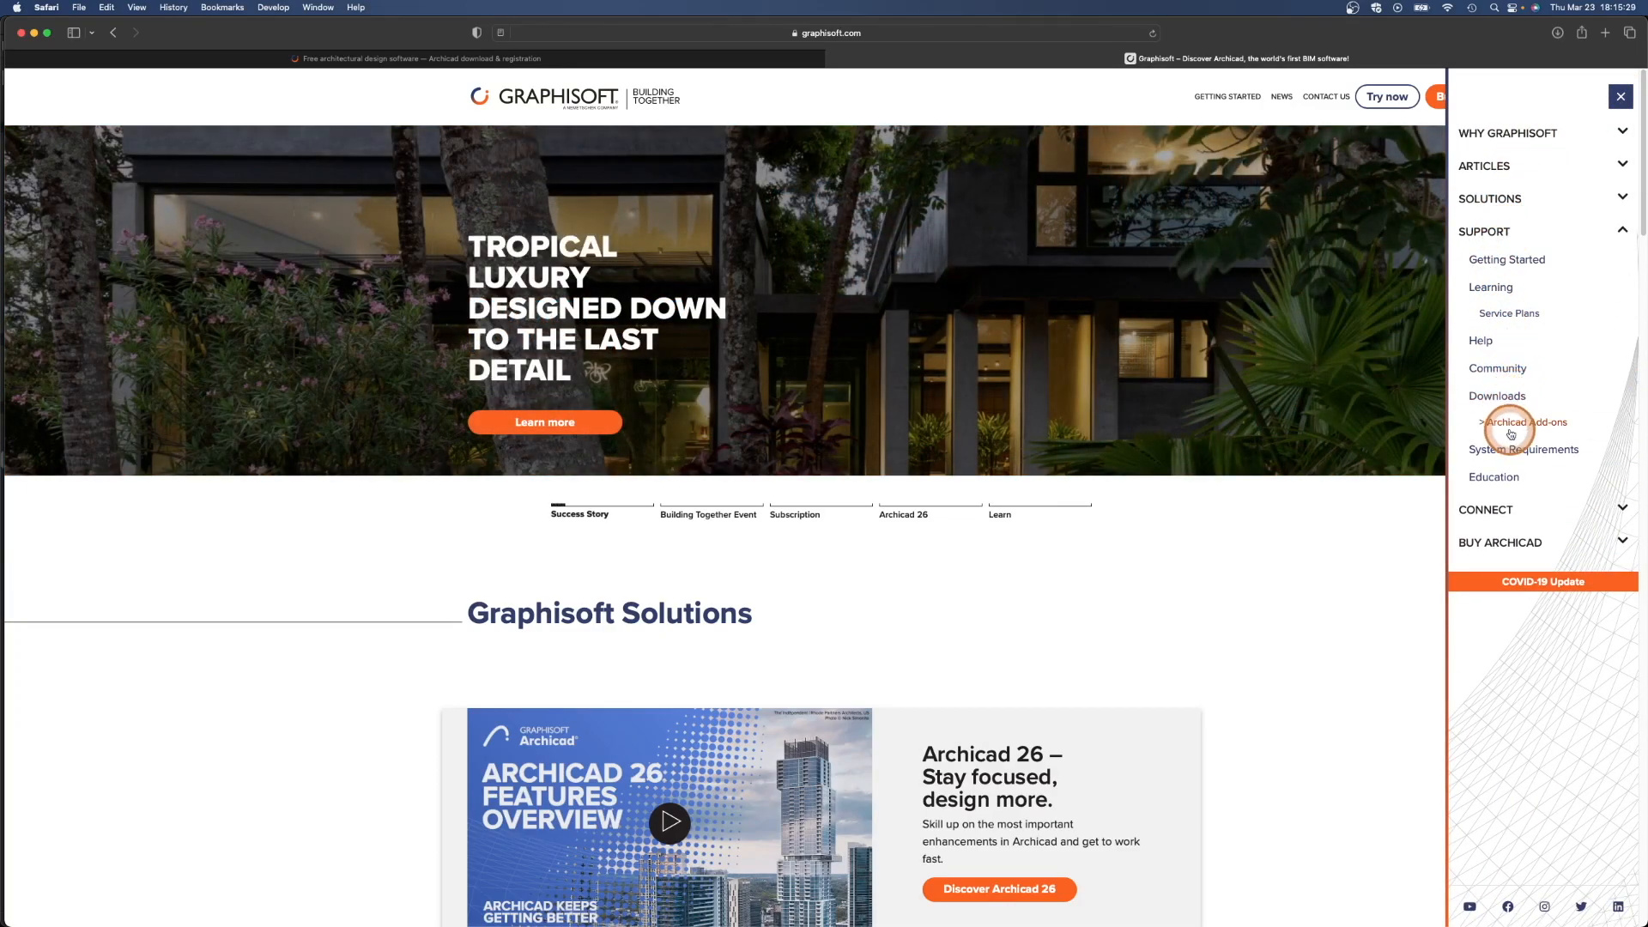
click(1511, 432)
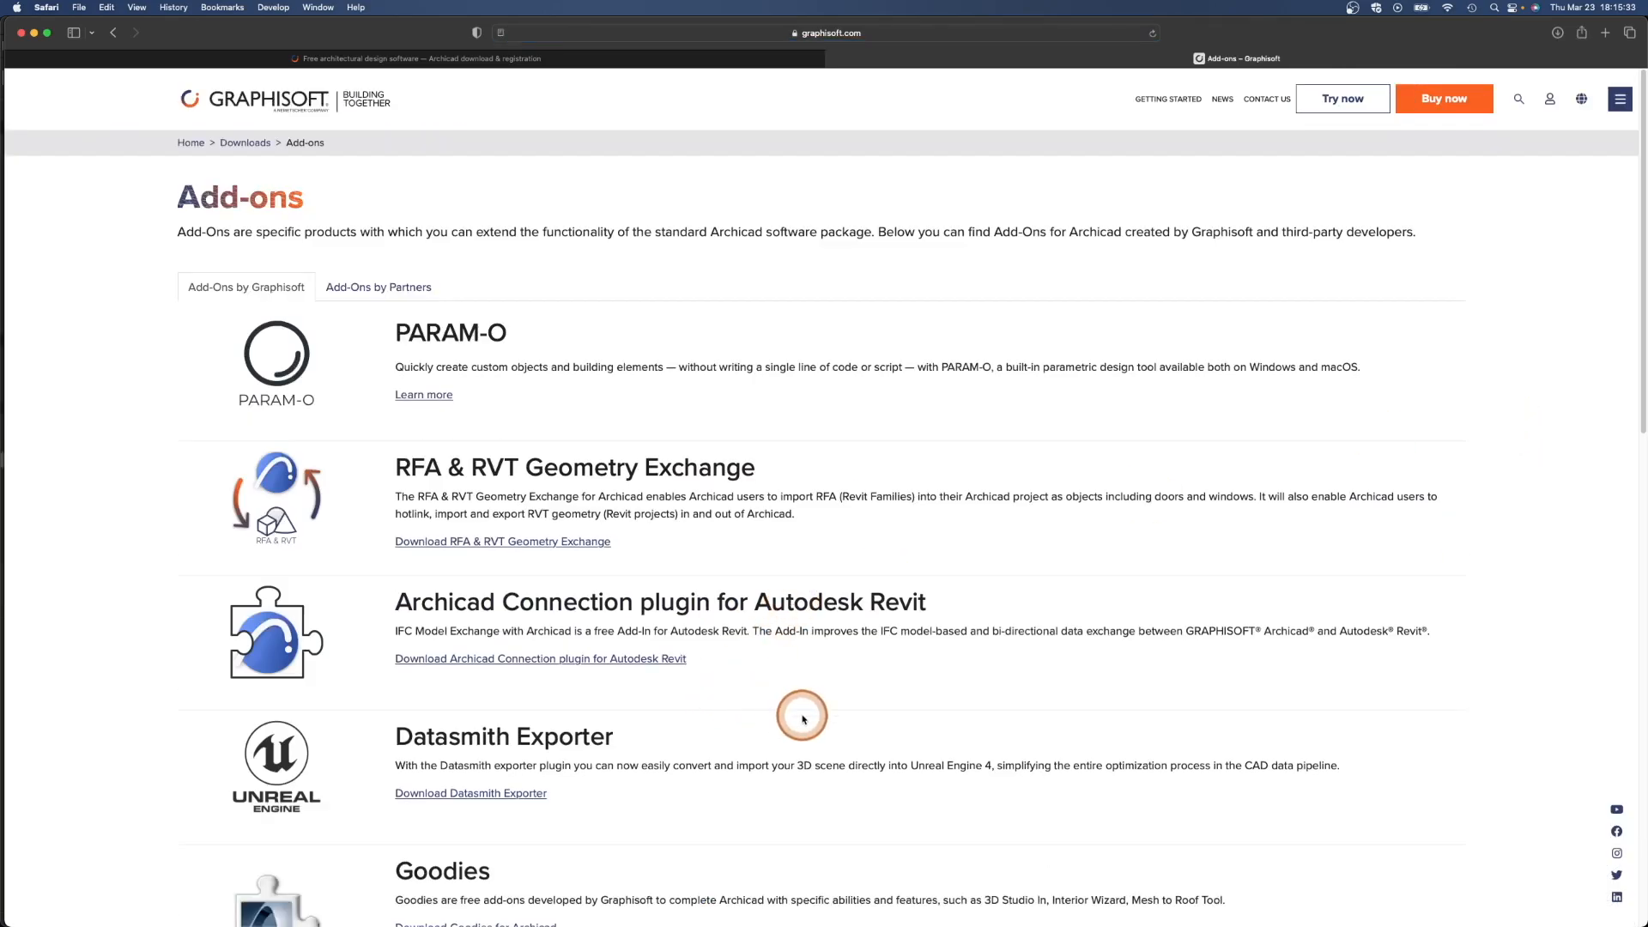
- Open the Rhino – Grasshopper – Archicad Toolset page from the add-ons list
scroll(802, 719, down, 3)
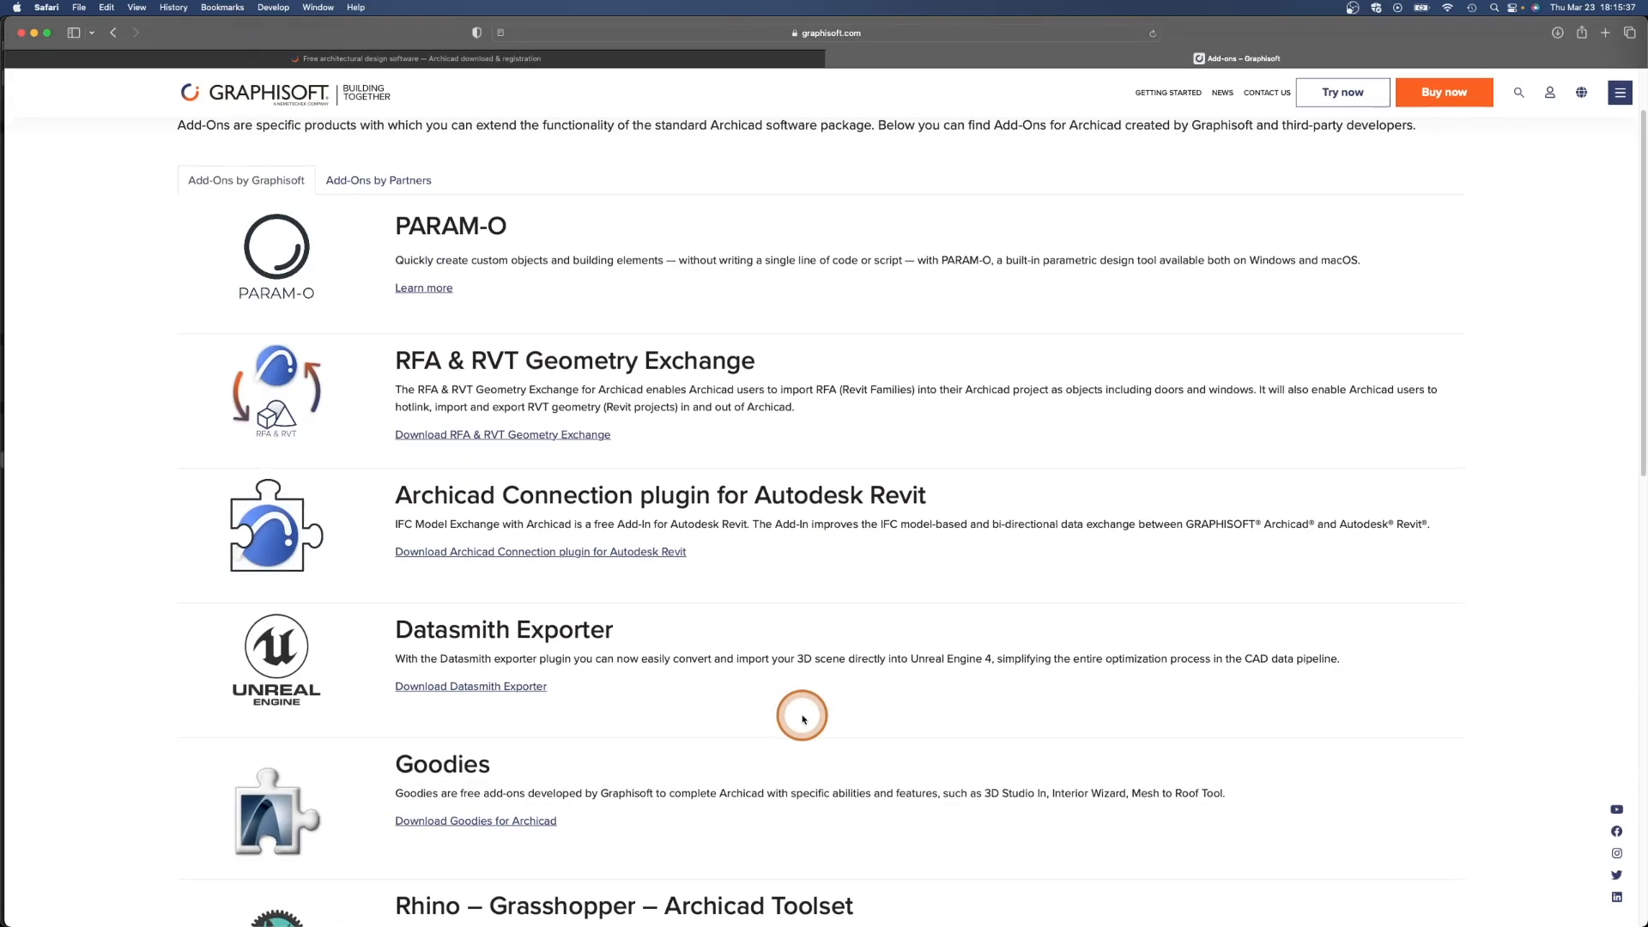
scroll(803, 719, down, 8)
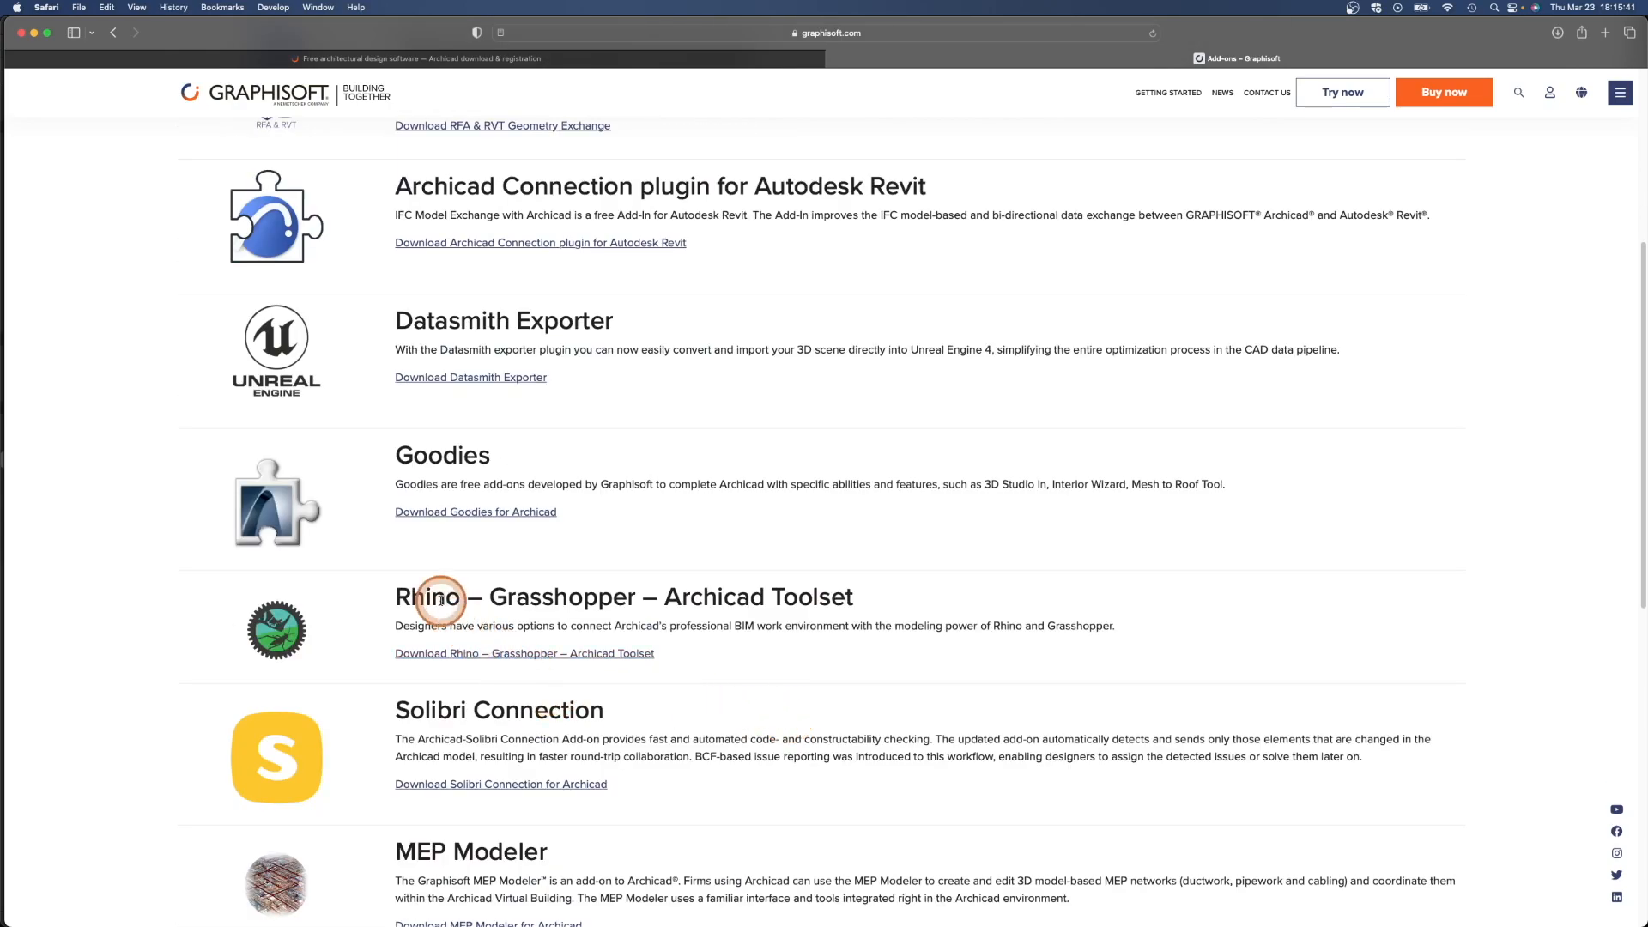
click(462, 657)
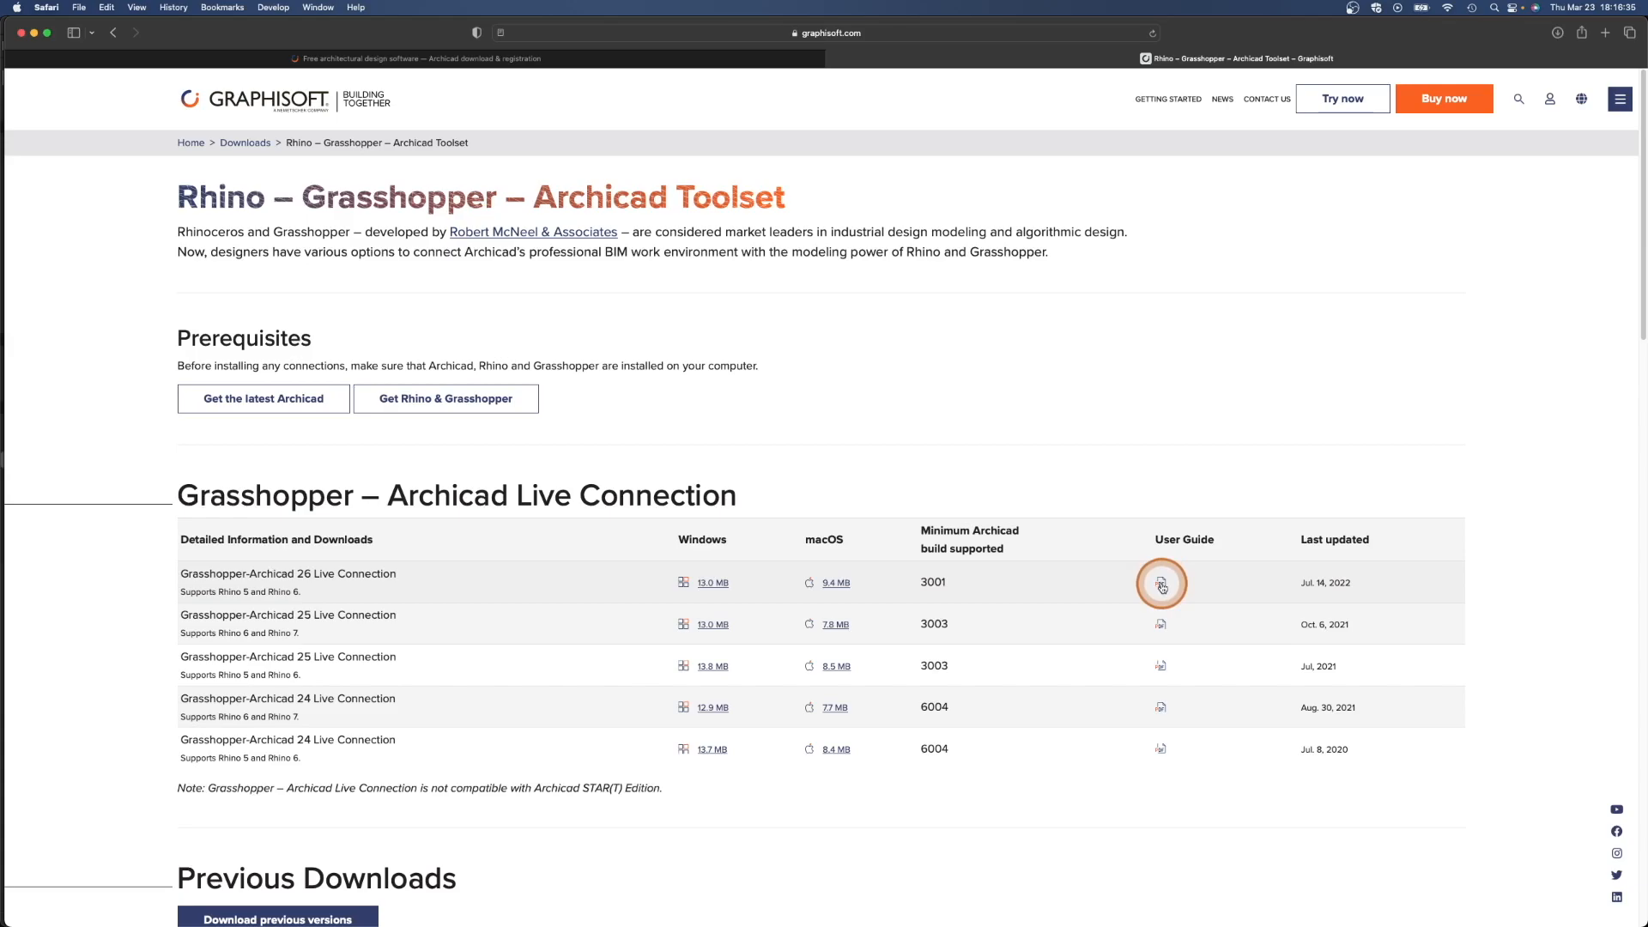
- Open the Grasshopper-Archicad 26 Live Connection user guide and browse its contents and workflow examples
click(1162, 584)
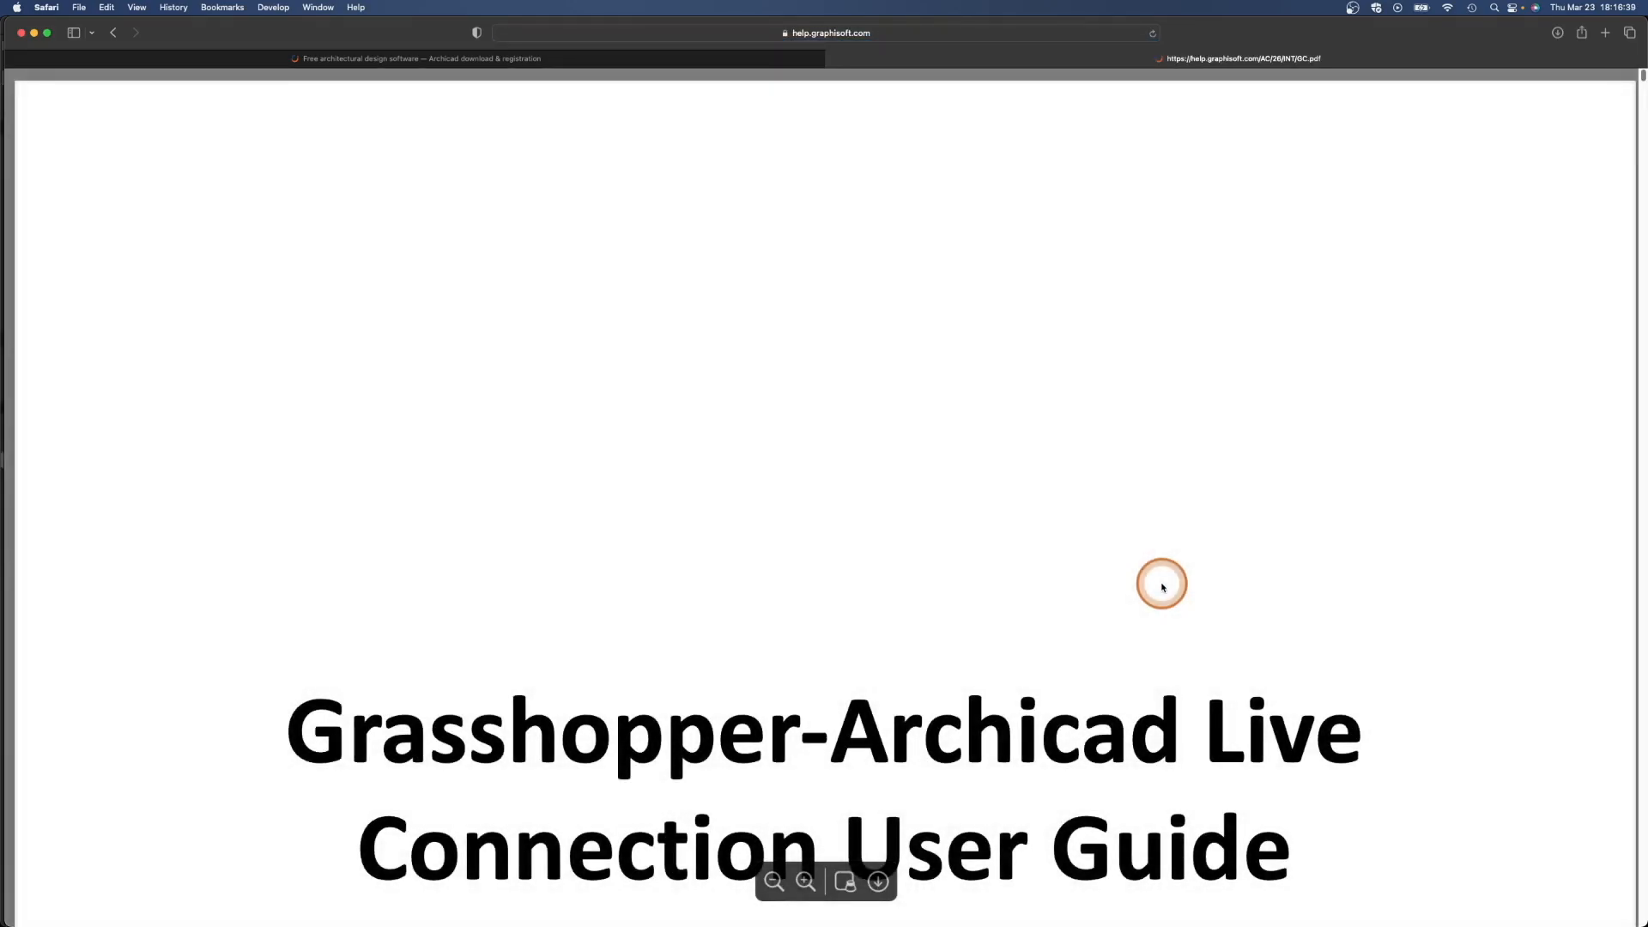
scroll(883, 688, down, 10)
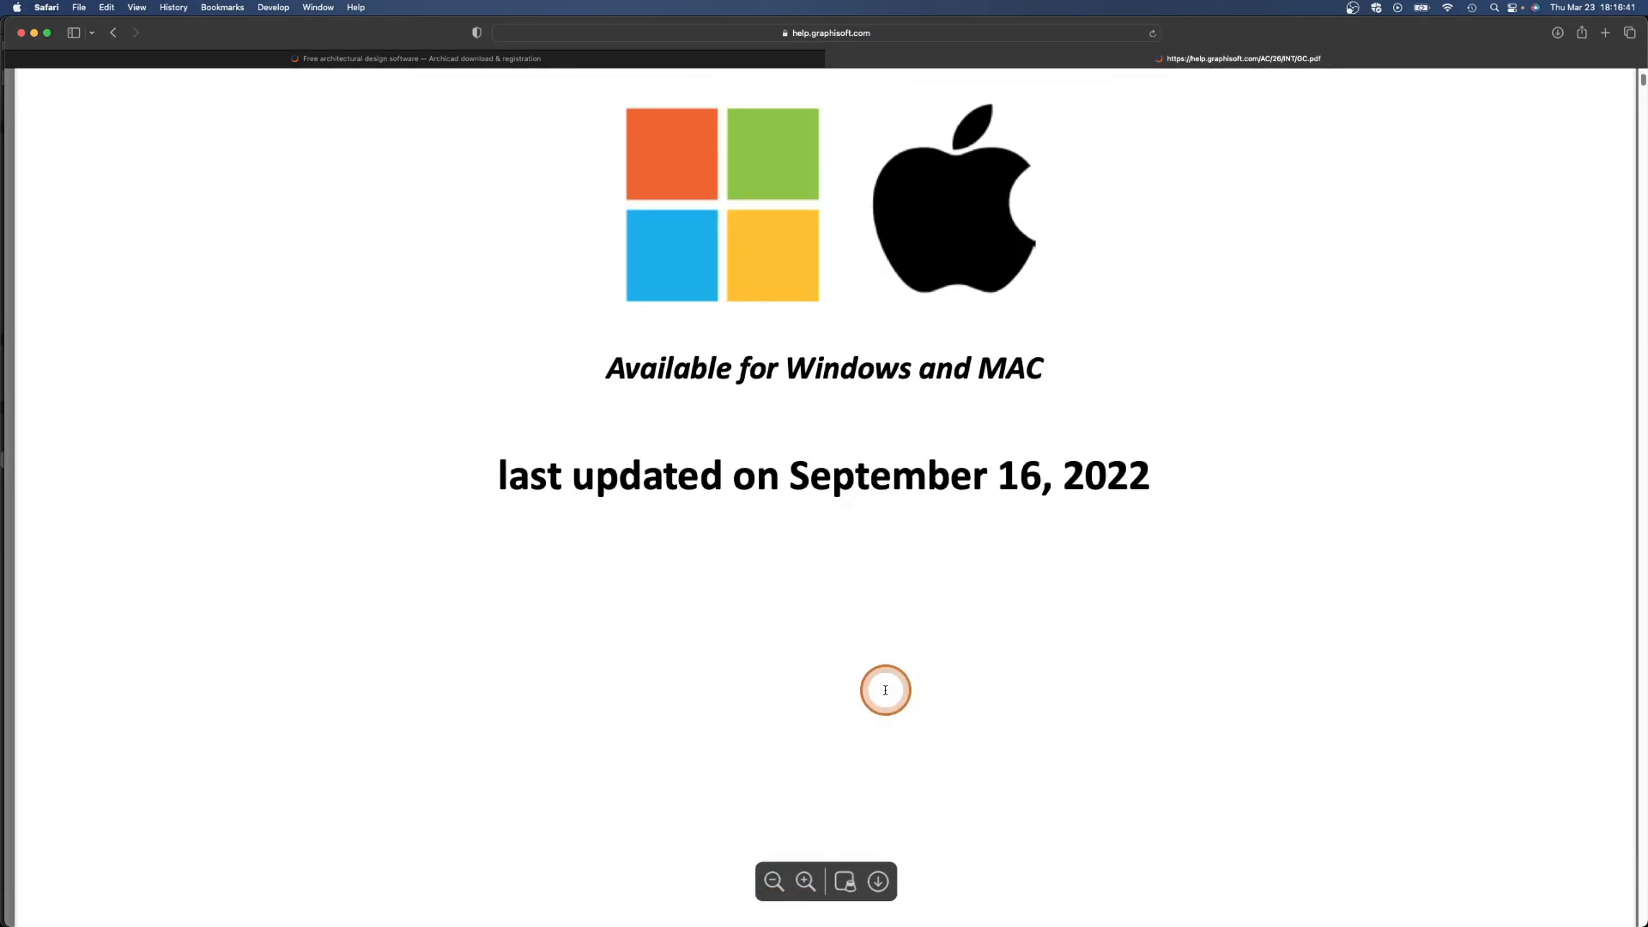
scroll(885, 690, down, 10)
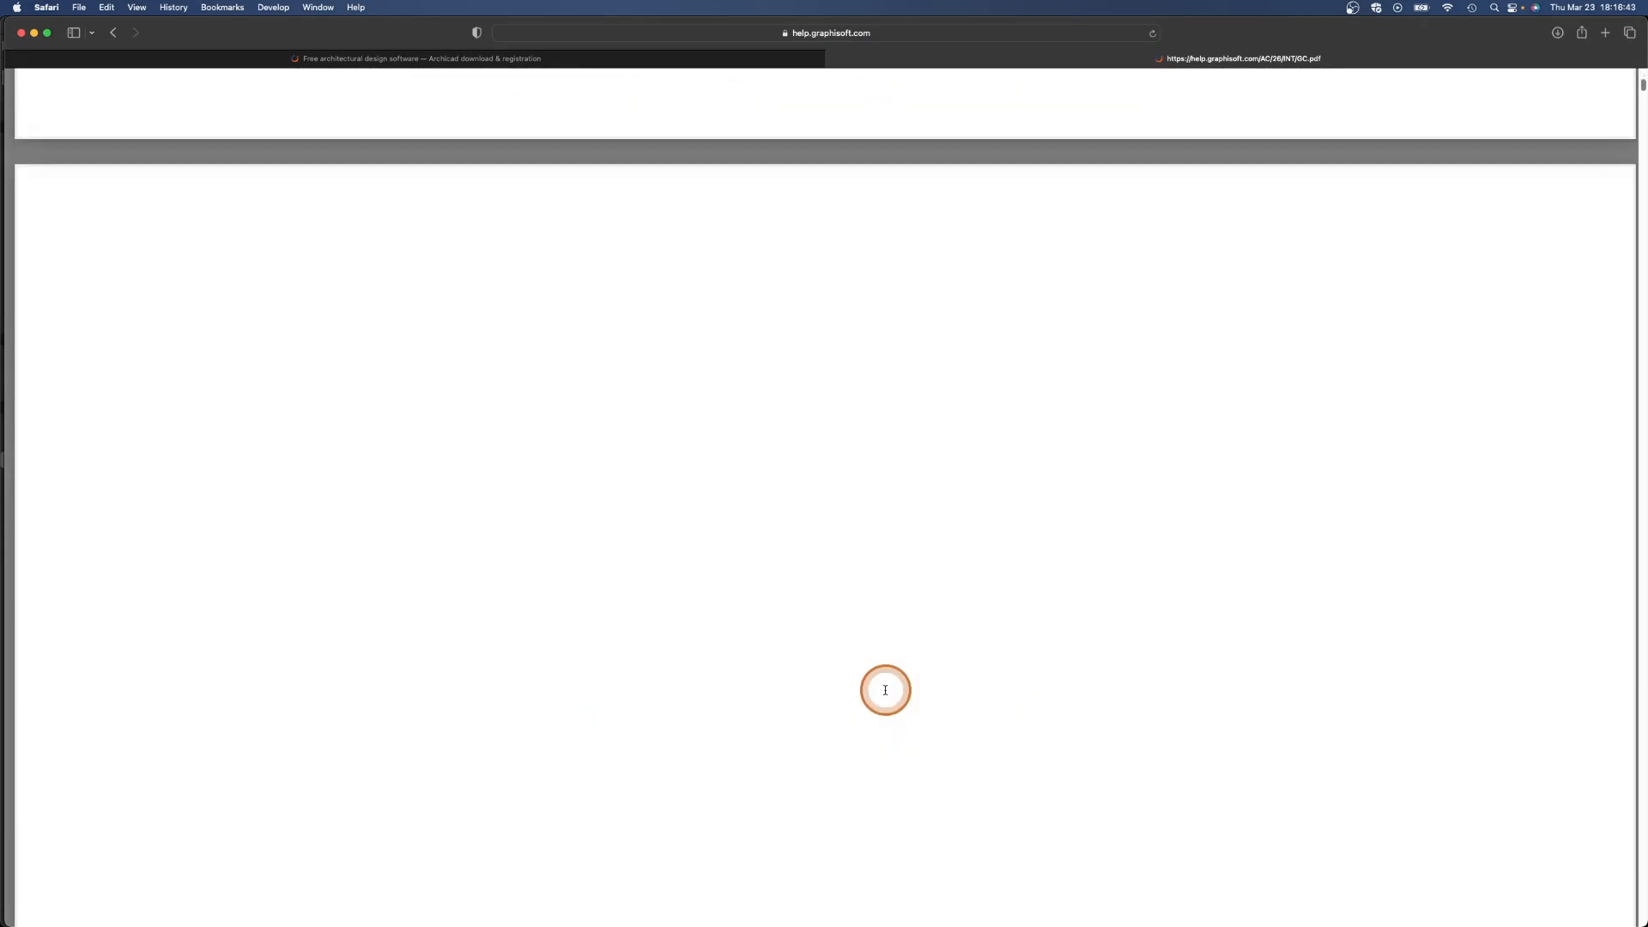
scroll(885, 690, down, 10)
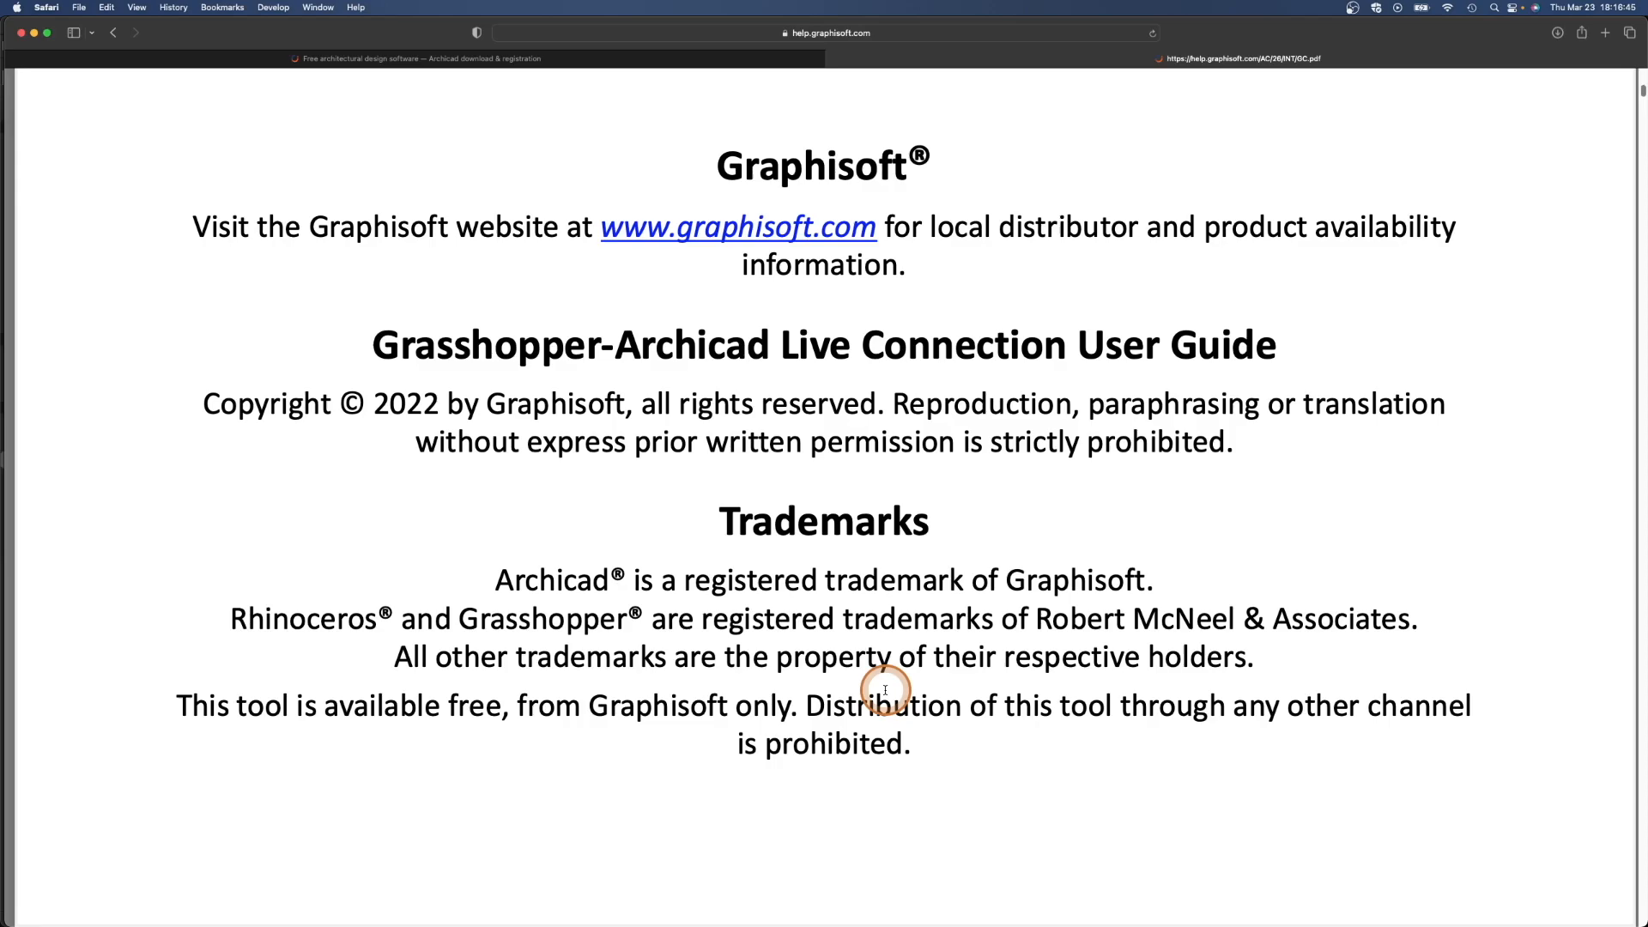
scroll(885, 690, down, 5)
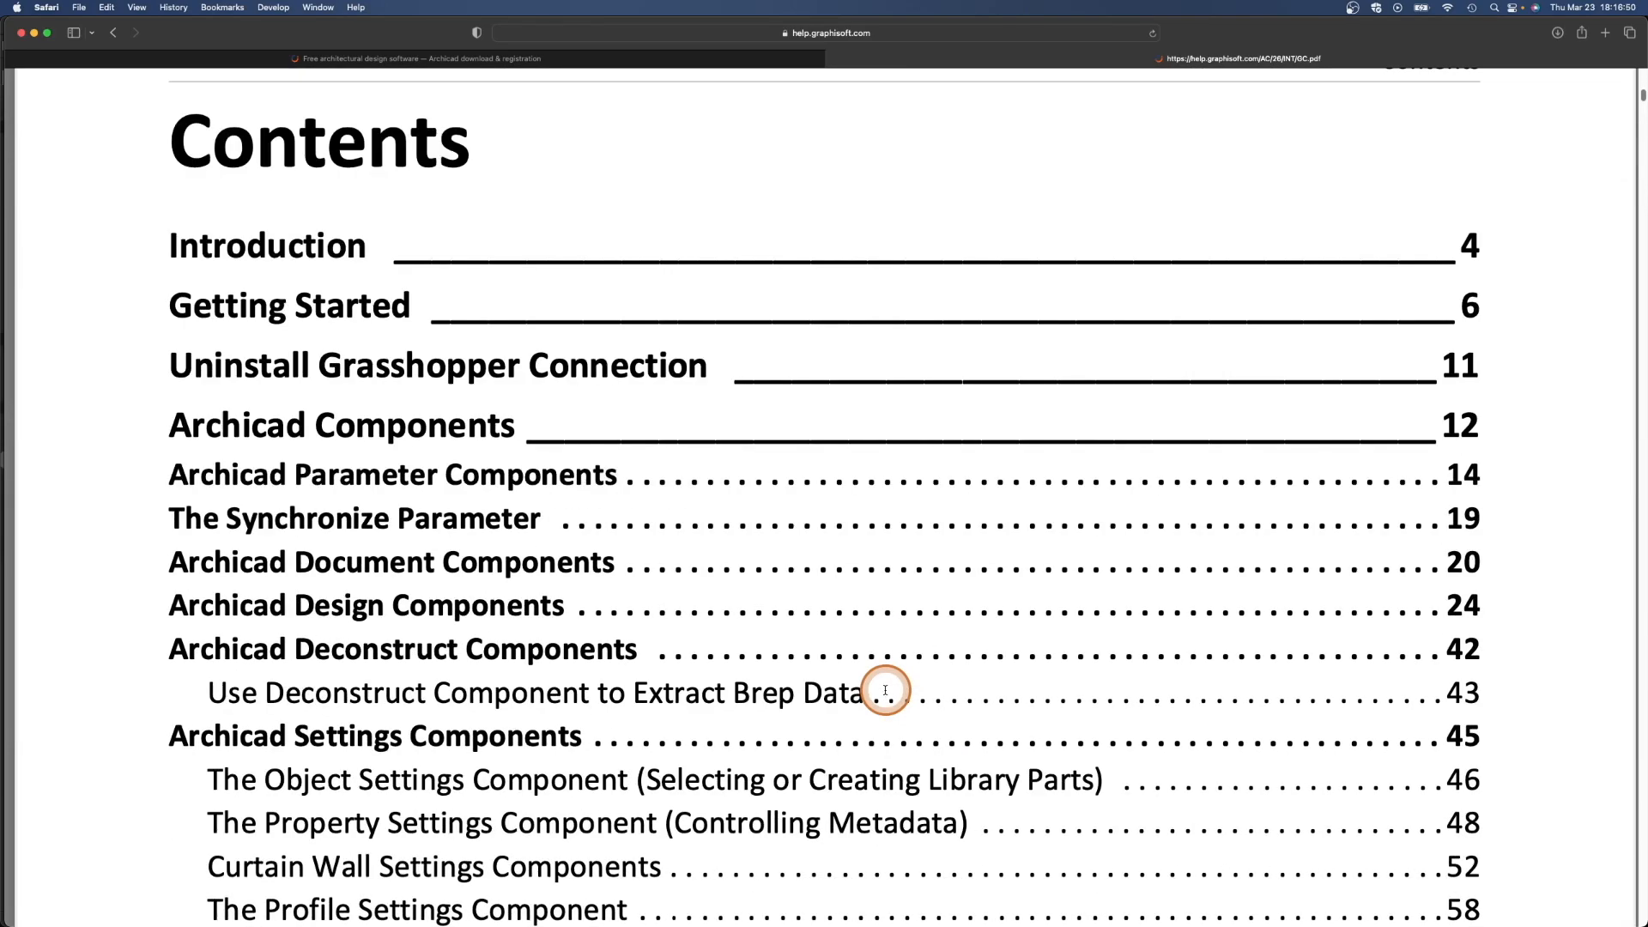
scroll(885, 690, down, 10)
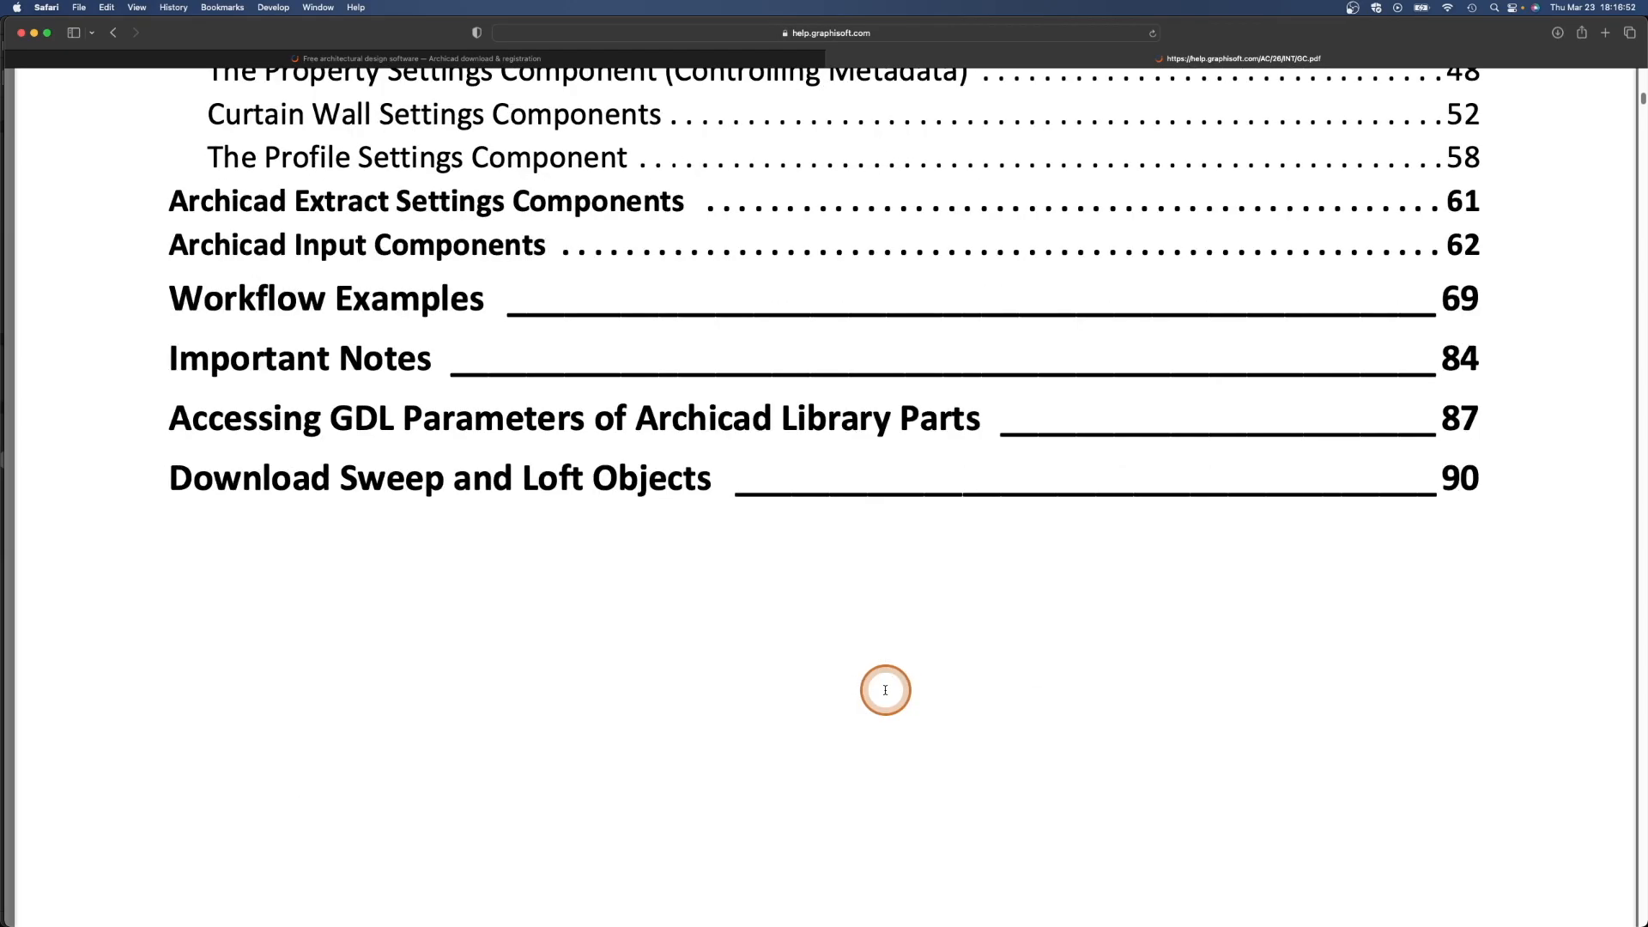
scroll(885, 690, down, 8)
scroll(893, 693, up, 9)
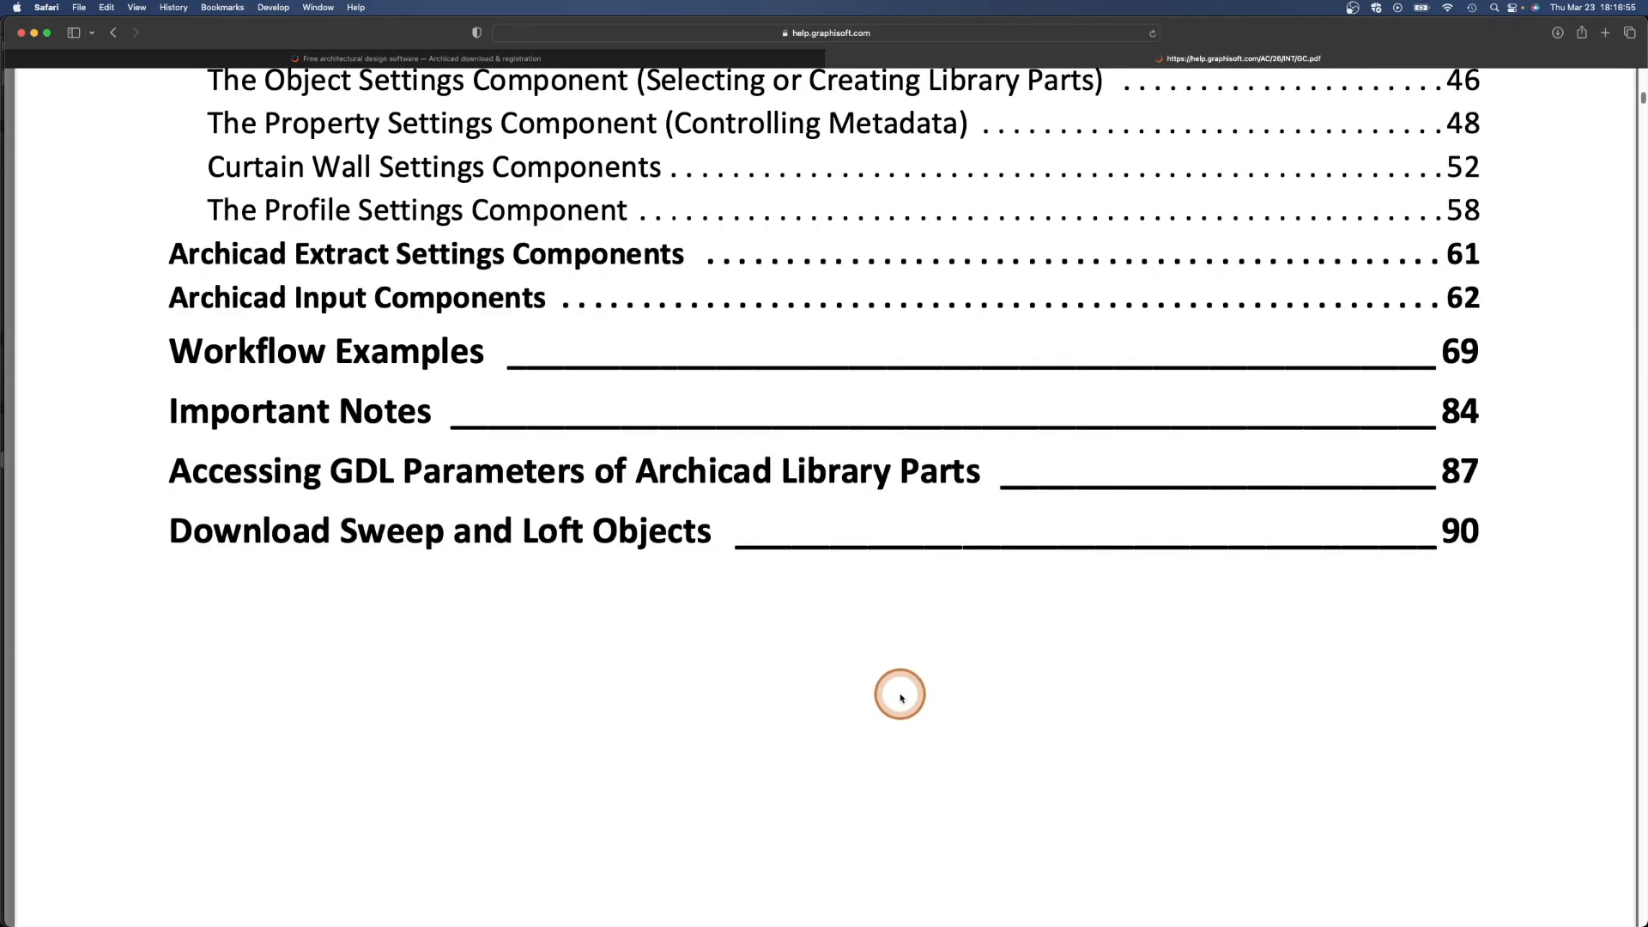
click(426, 351)
scroll(636, 666, down, 5)
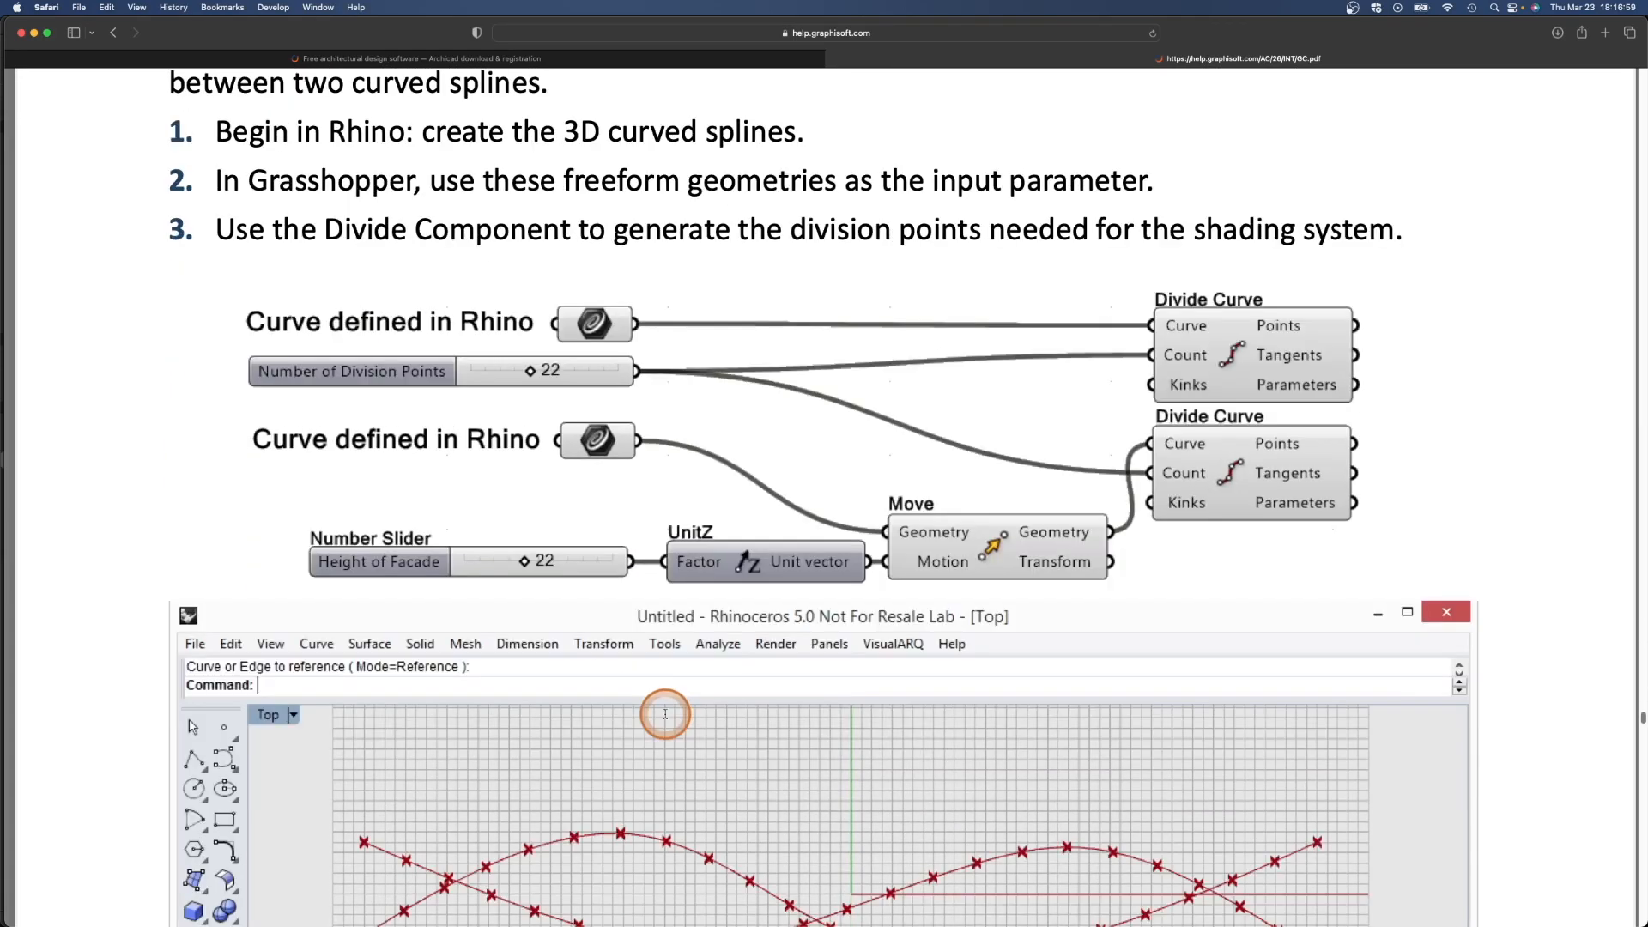
scroll(687, 735, down, 1)
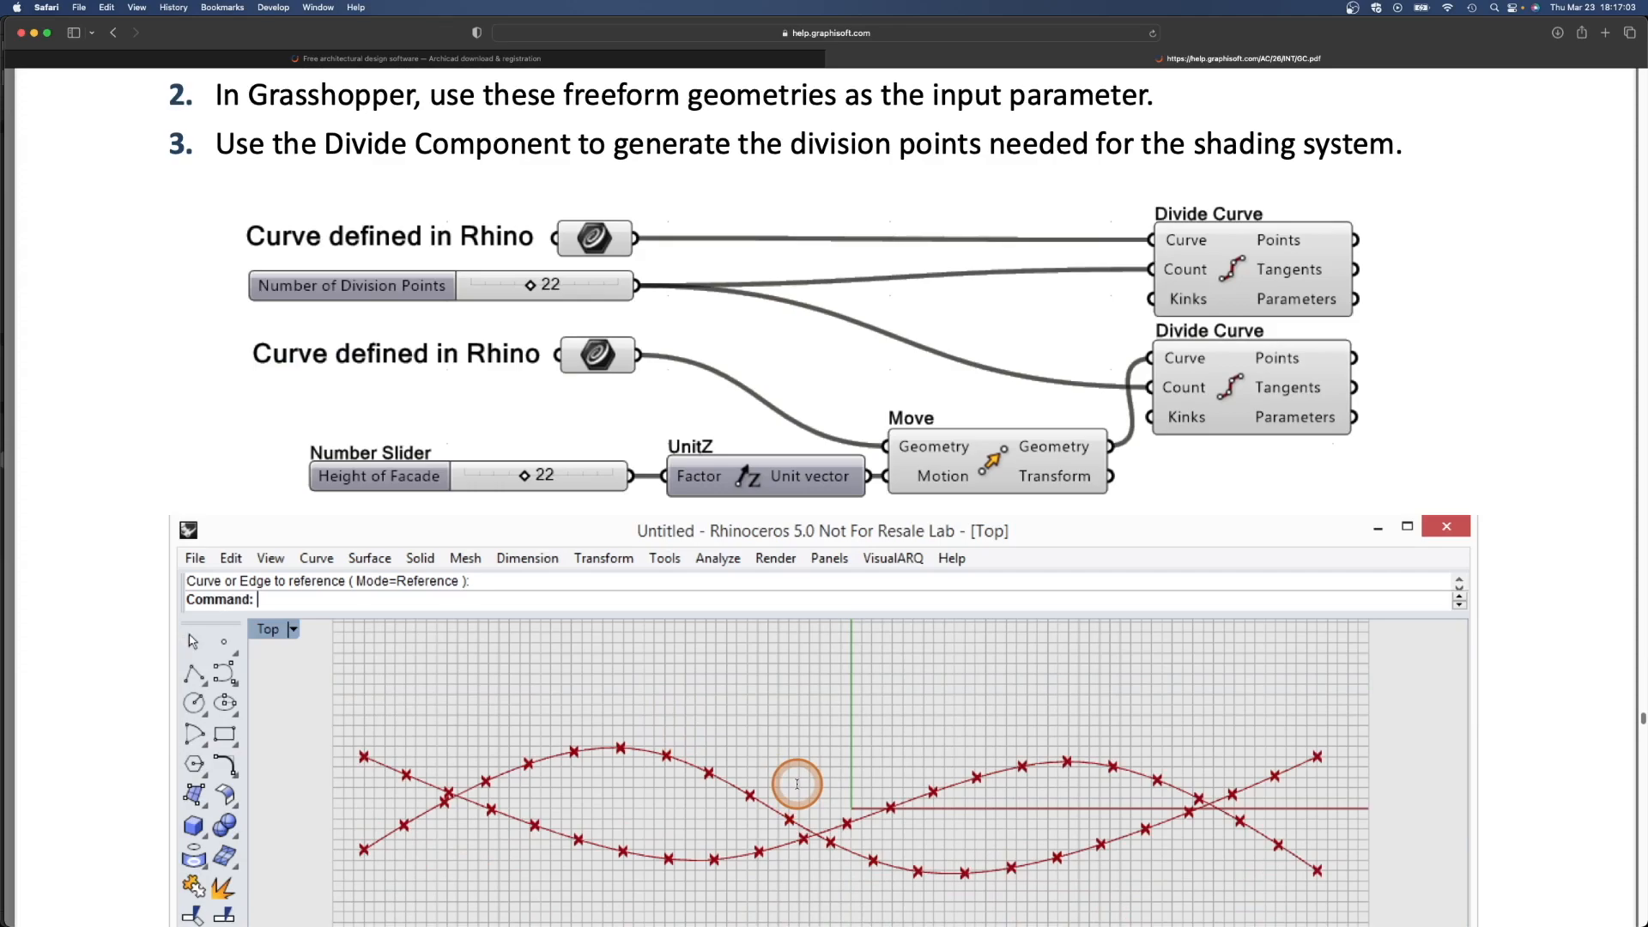
click(112, 33)
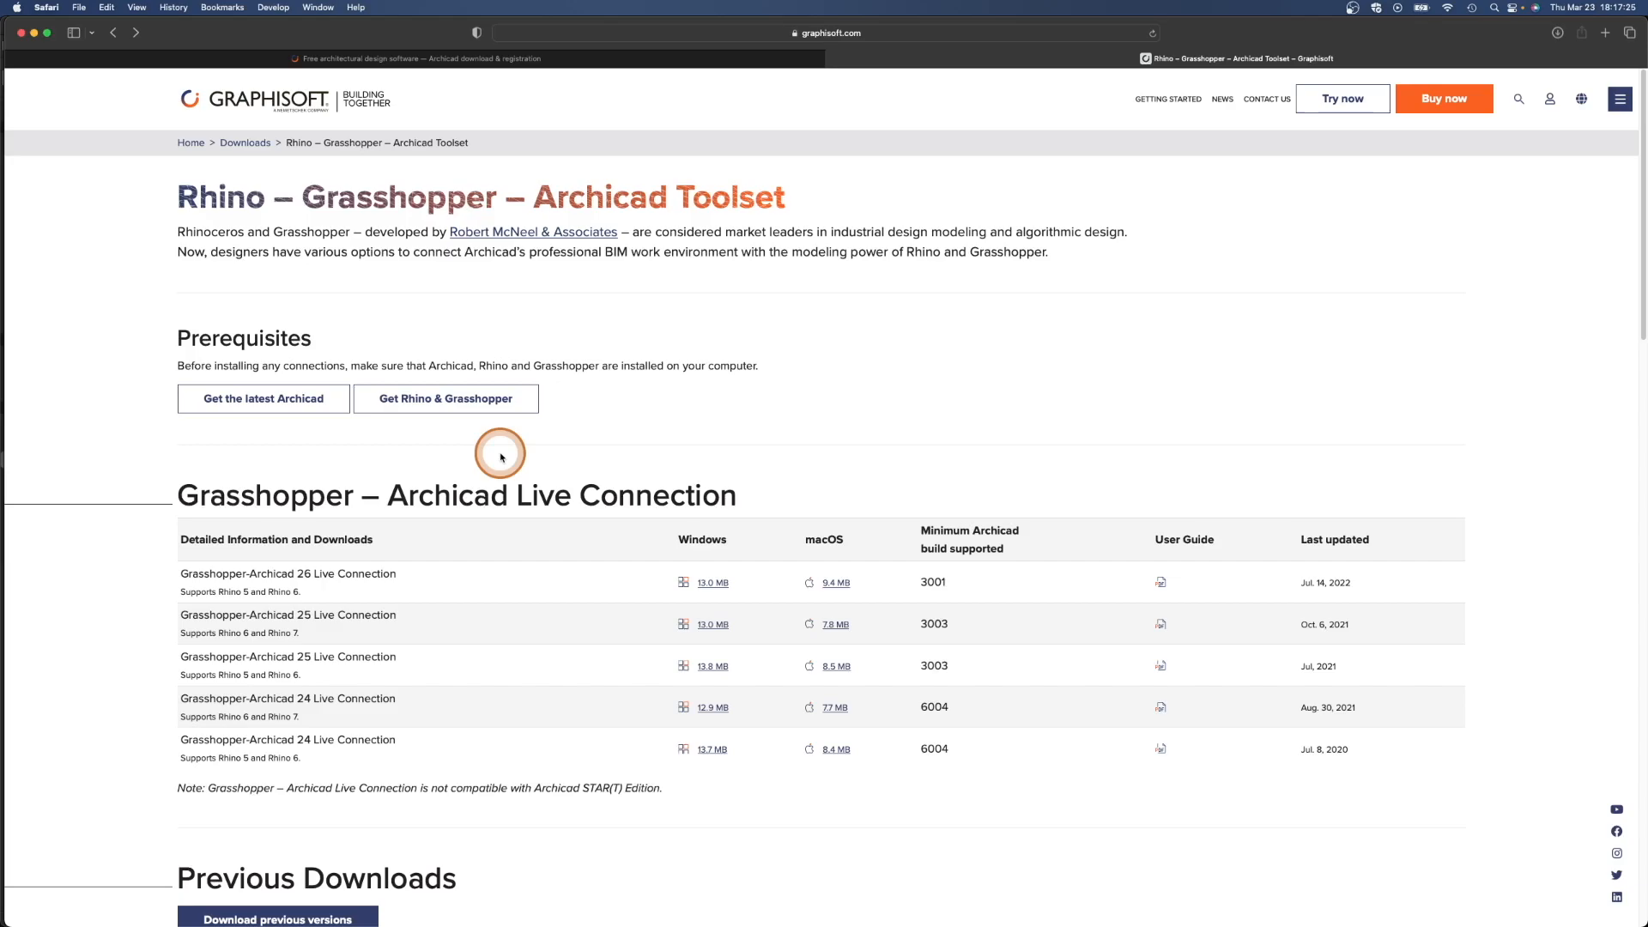
- Minimize the browser, set Archicad beside Rhino, and open the 1. First Floor plan
click(34, 34)
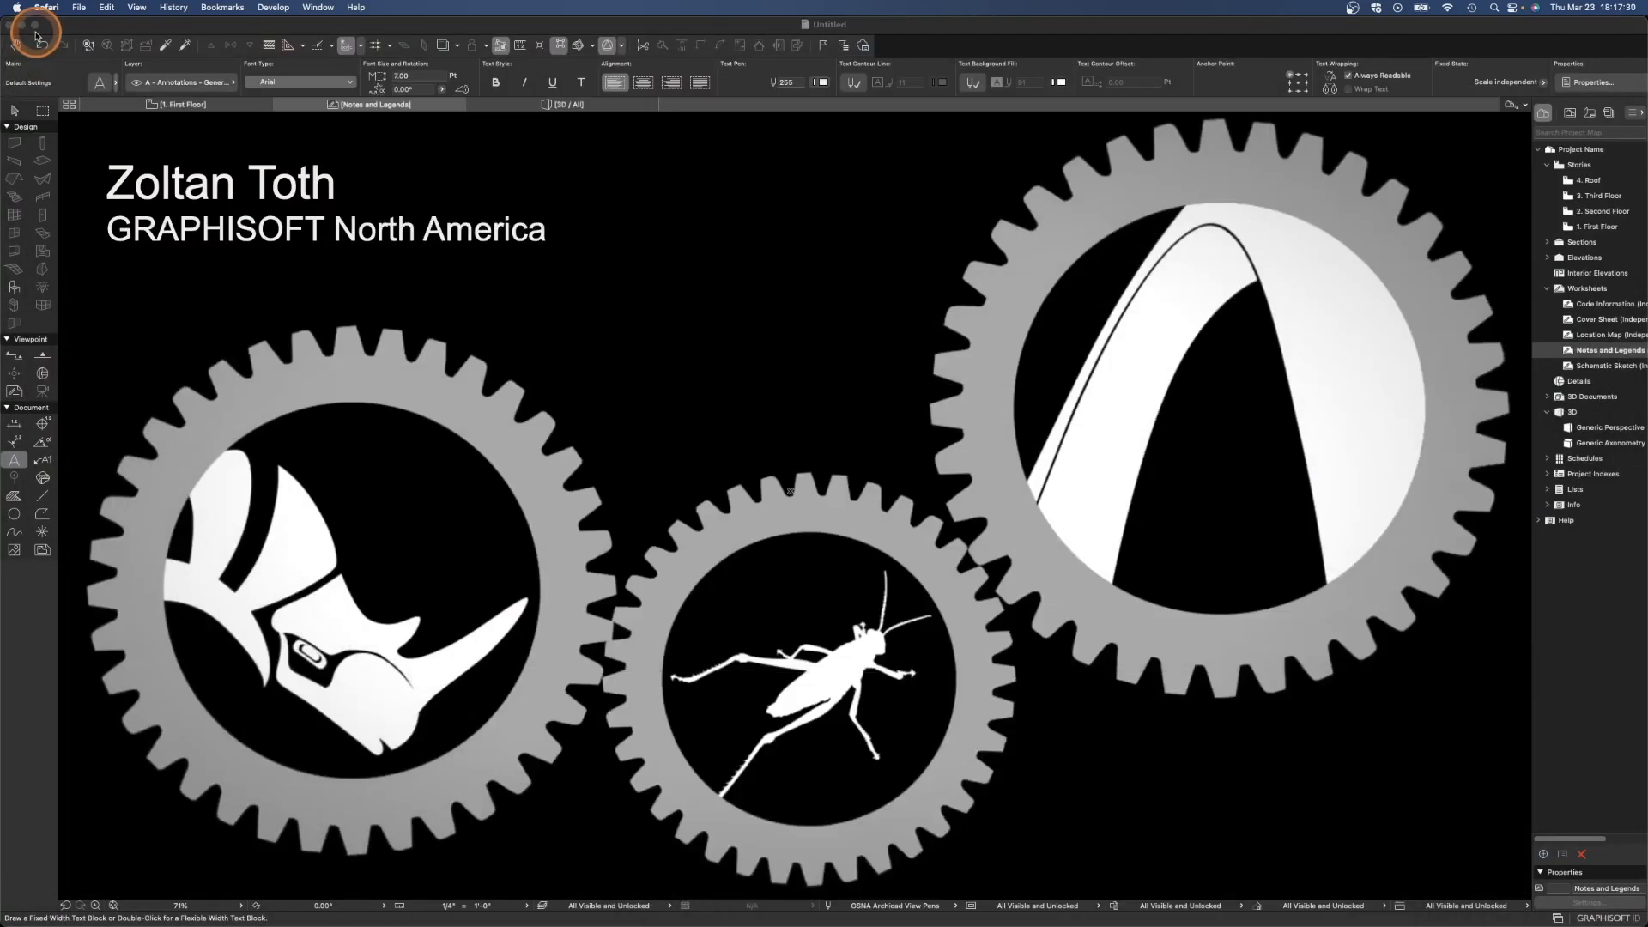
drag(2, 740, 847, 796)
right_click(858, 787)
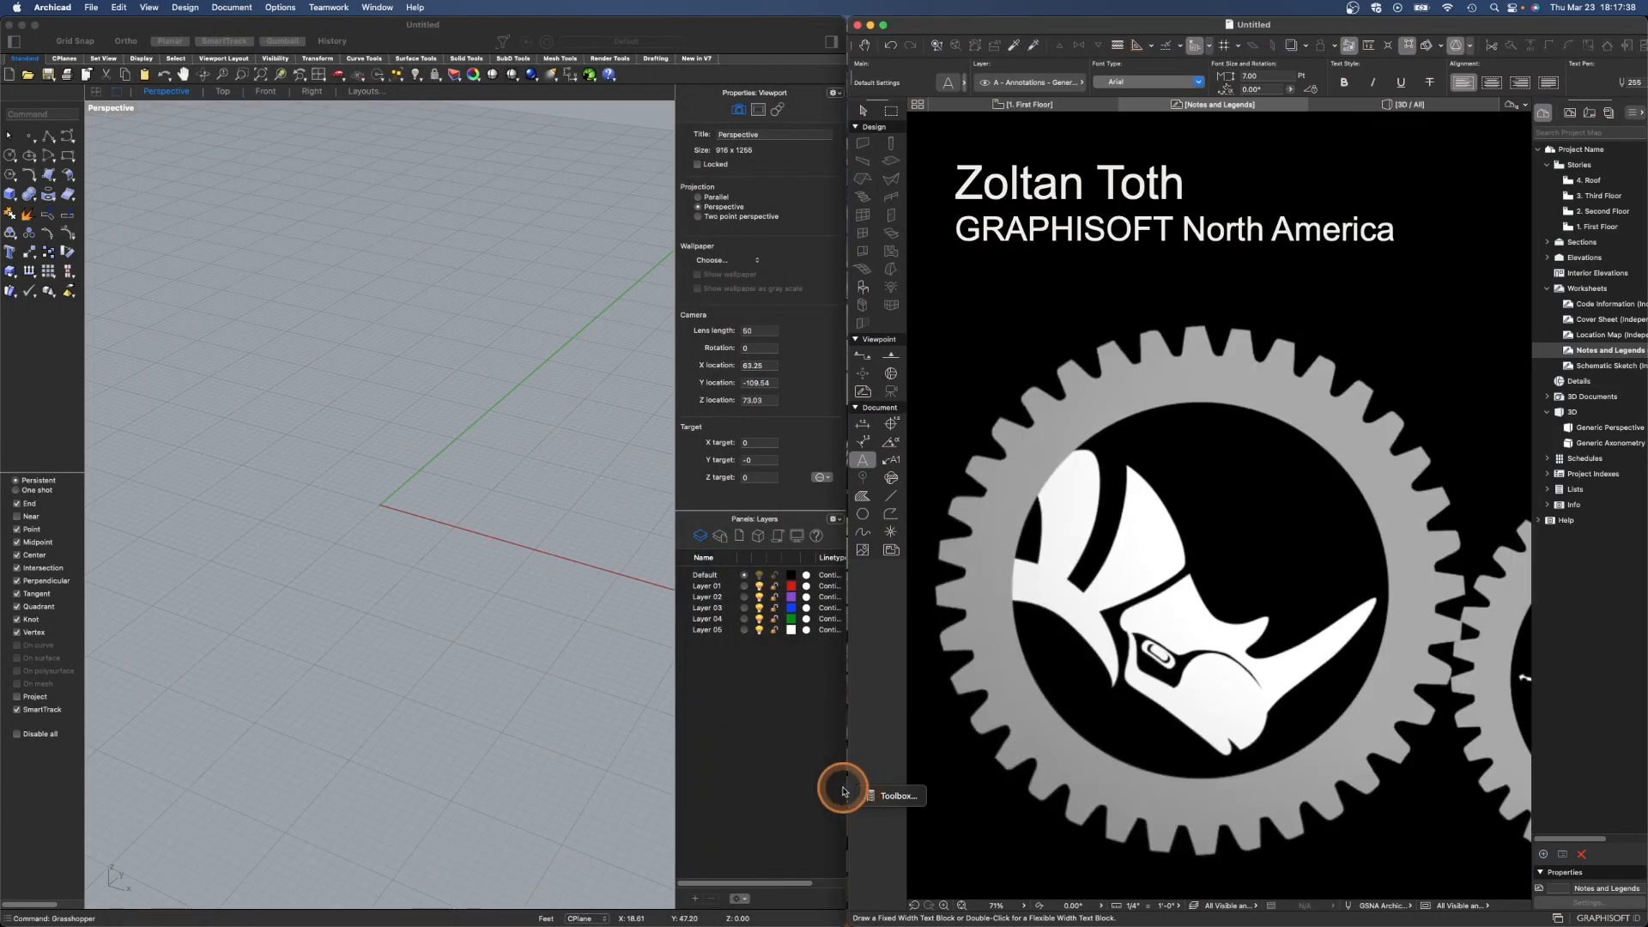
double_click(1598, 226)
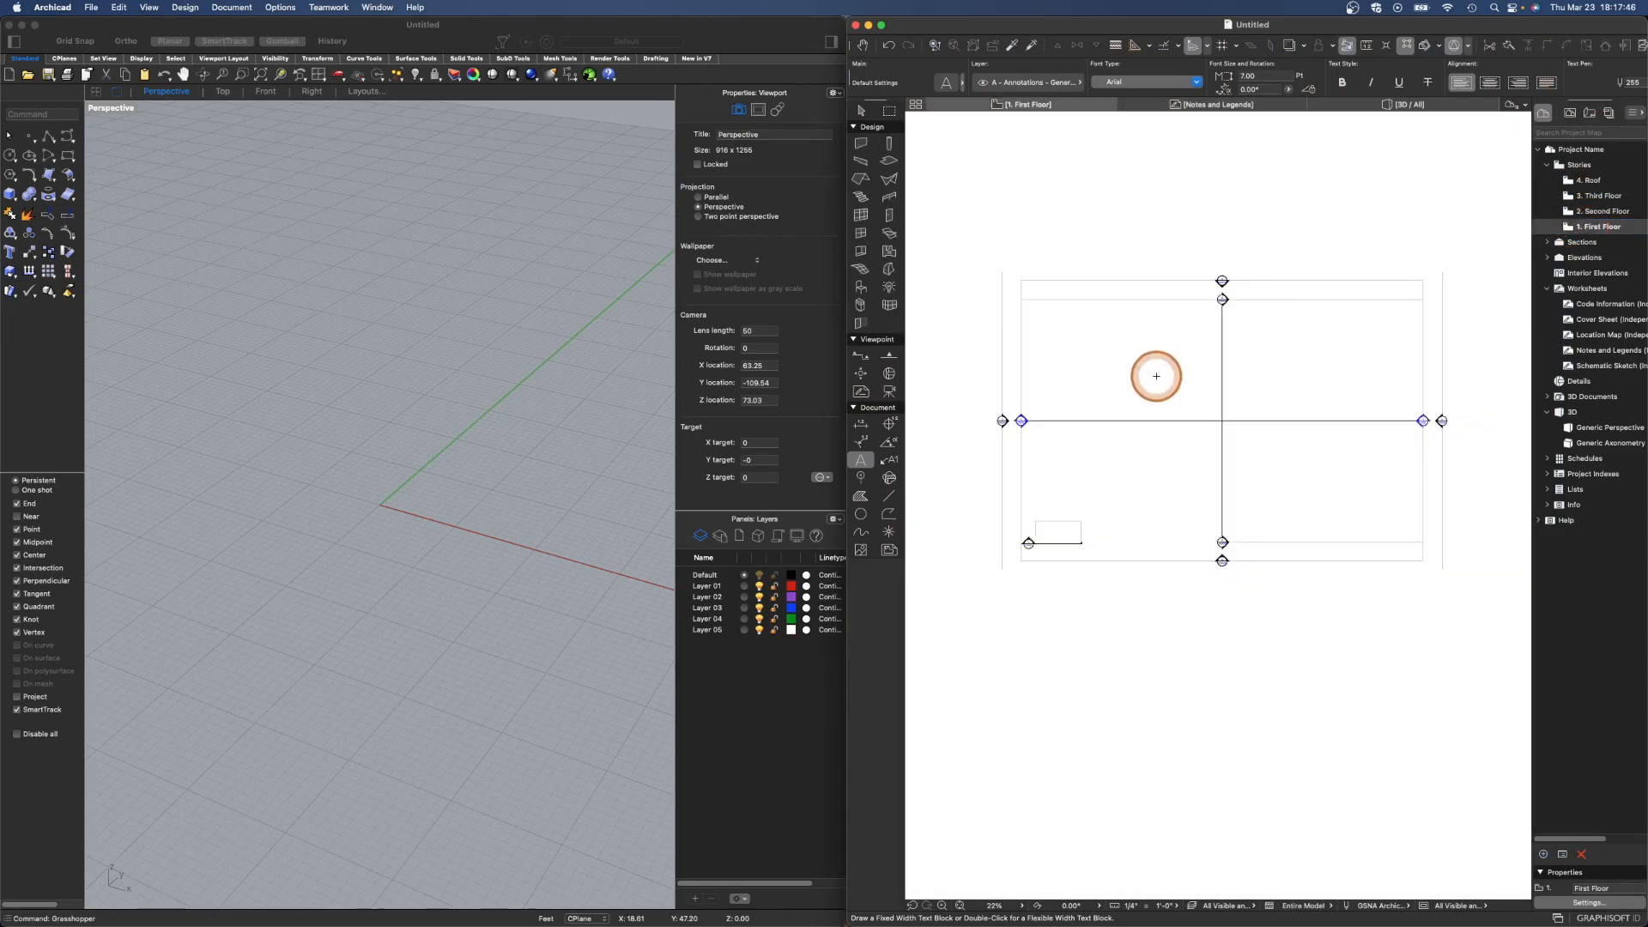
scroll(1202, 403, up, 4)
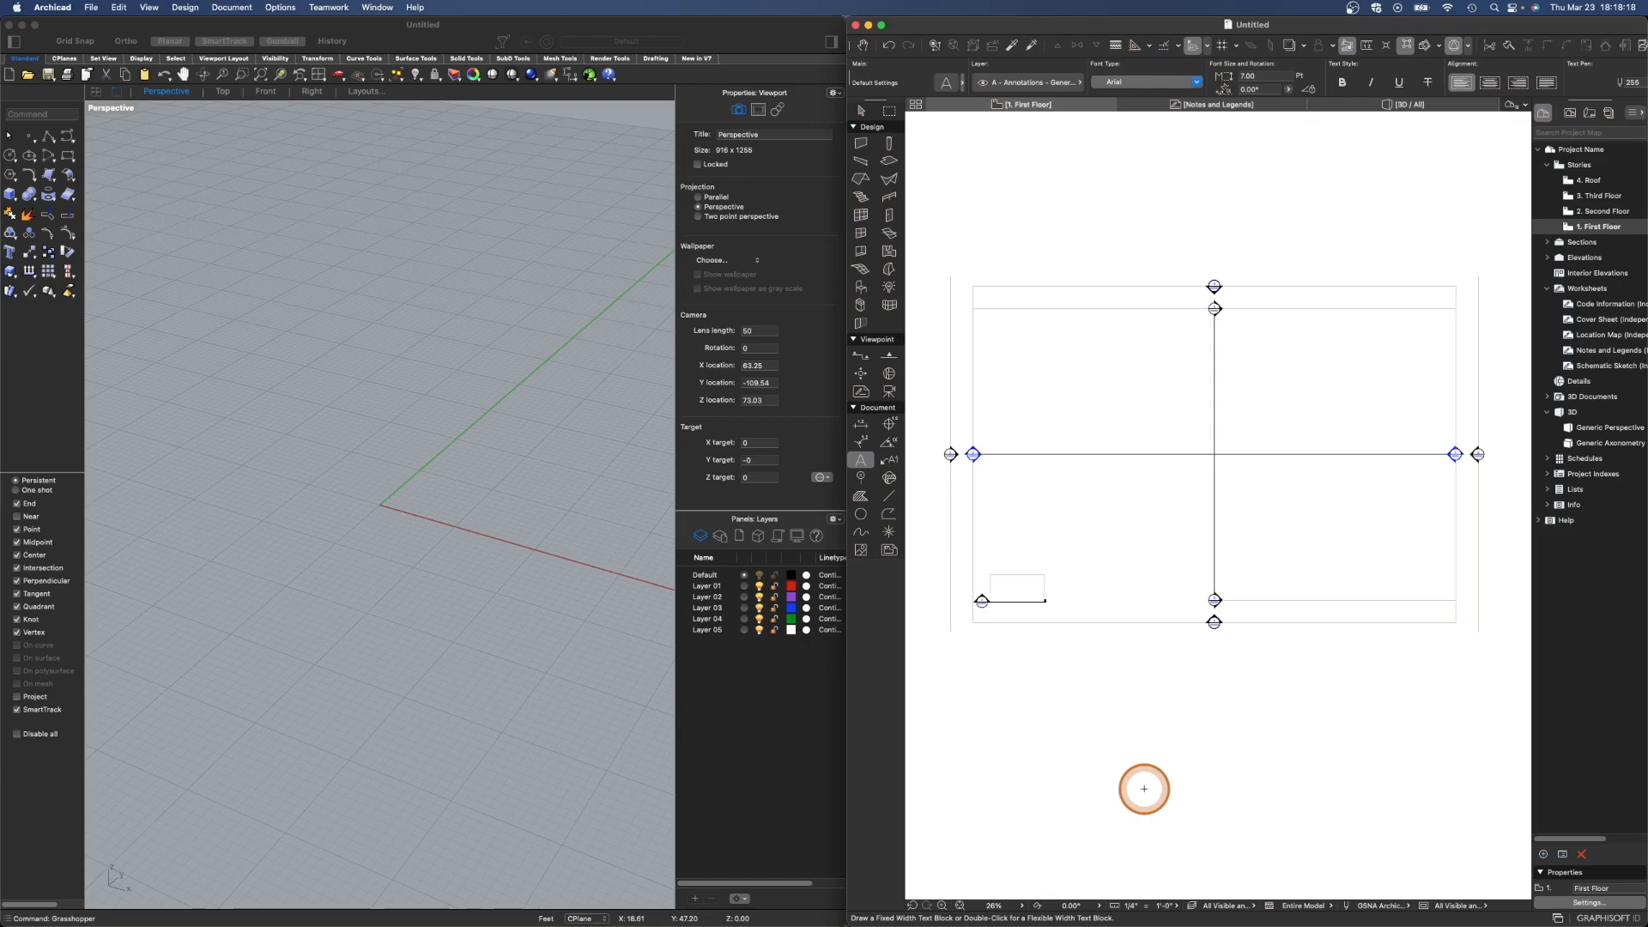
- Launch Grasshopper from Rhino's command line
click(554, 24)
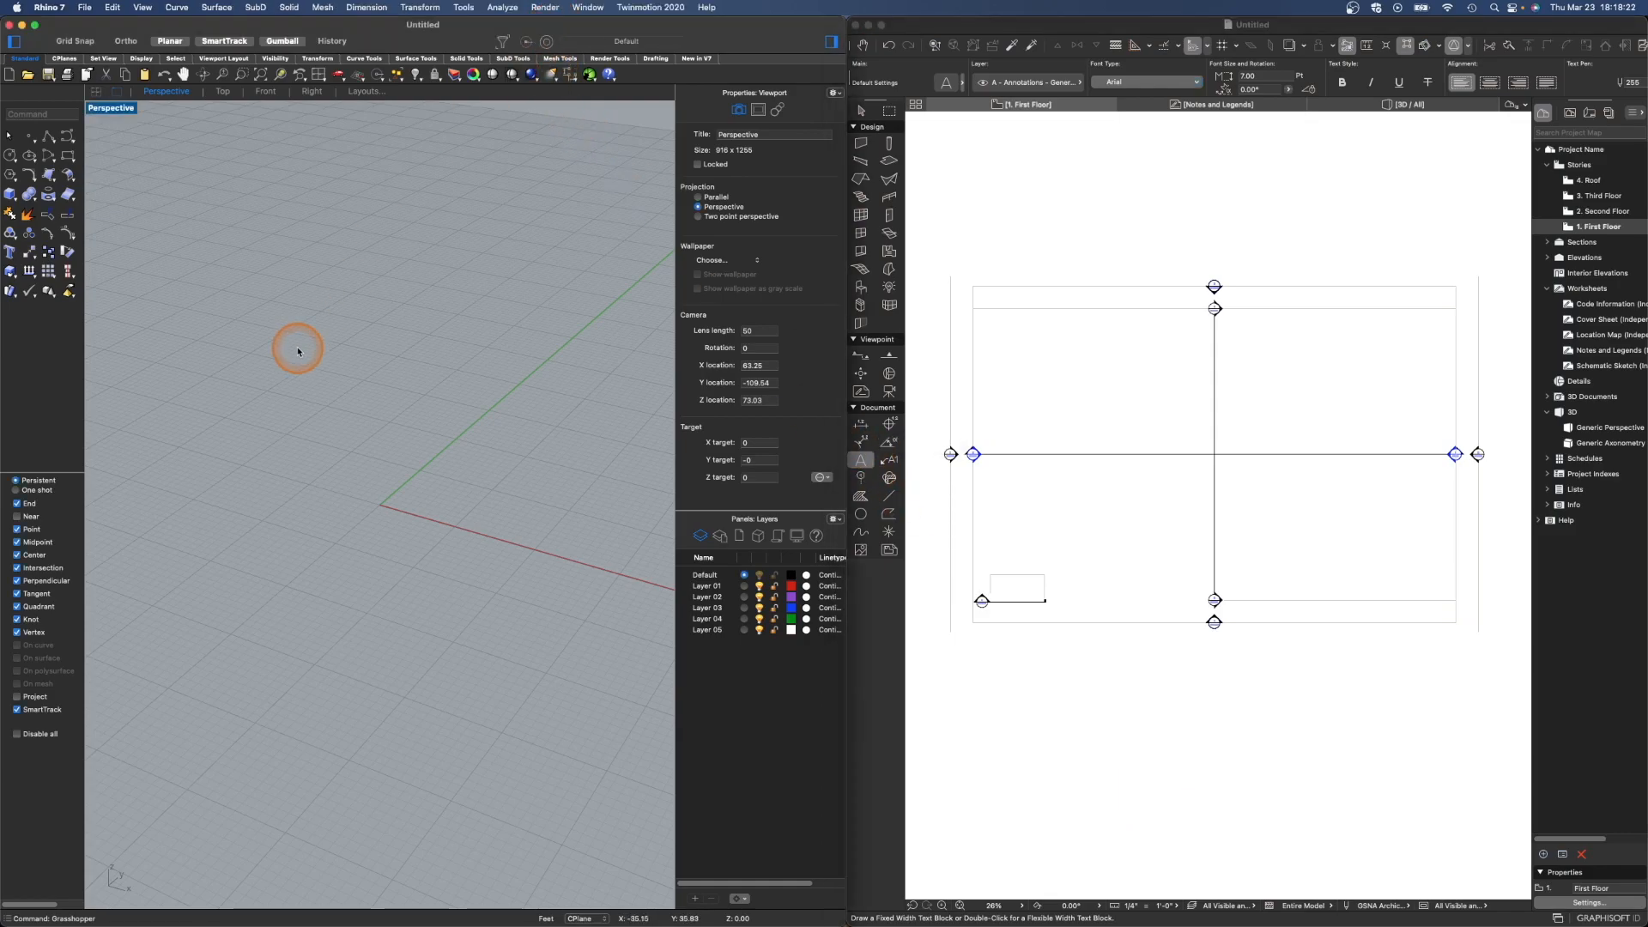
text(Grasshopper)
key(BackSpace)
key(BackSpace)
key(BackSpace)
key(BackSpace)
key(BackSpace)
text(opper)
key(Return)
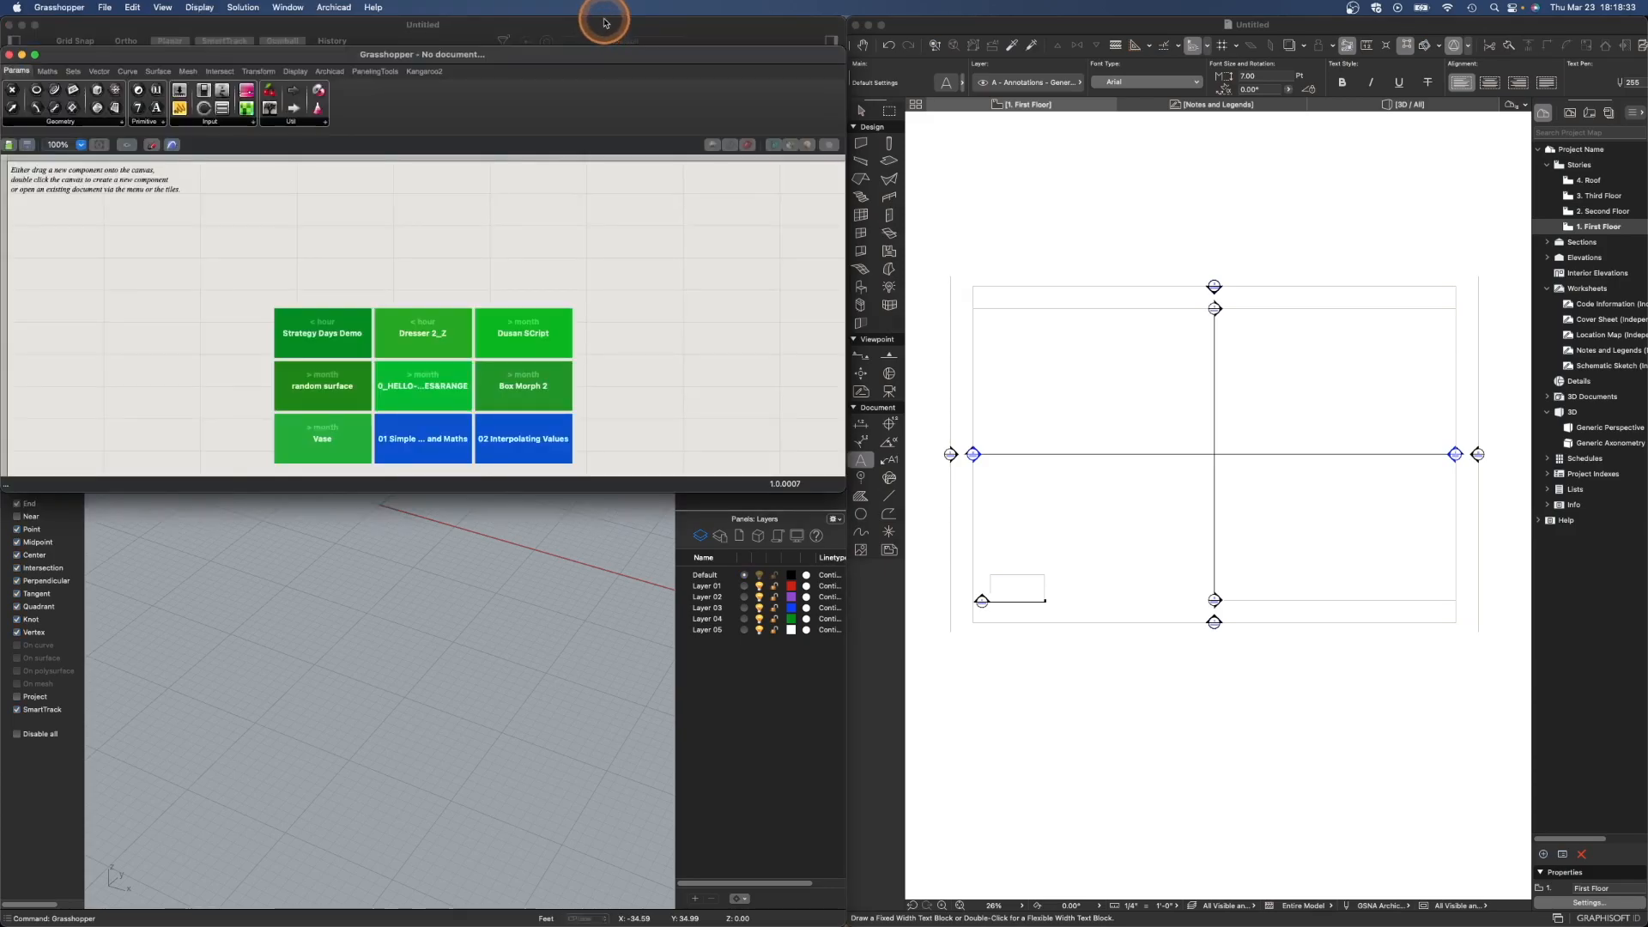
- Arrange the Grasshopper window above the Rhino viewport and start a new Grasshopper document
drag(605, 24, 599, 494)
drag(663, 54, 664, 23)
drag(667, 490, 673, 465)
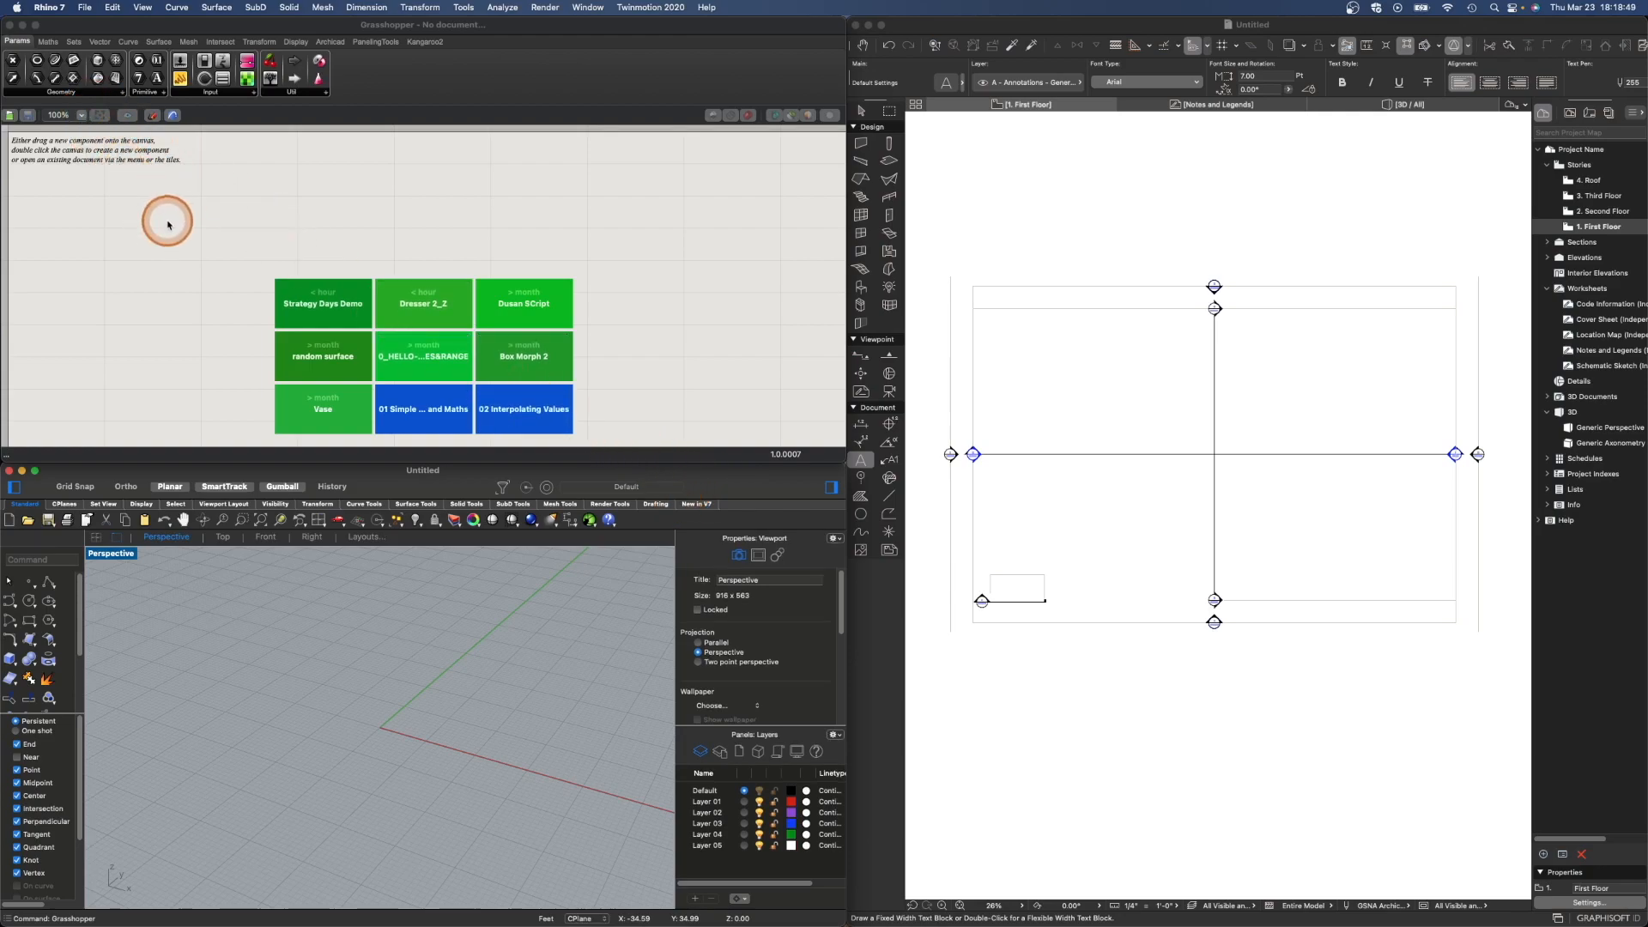
click(460, 25)
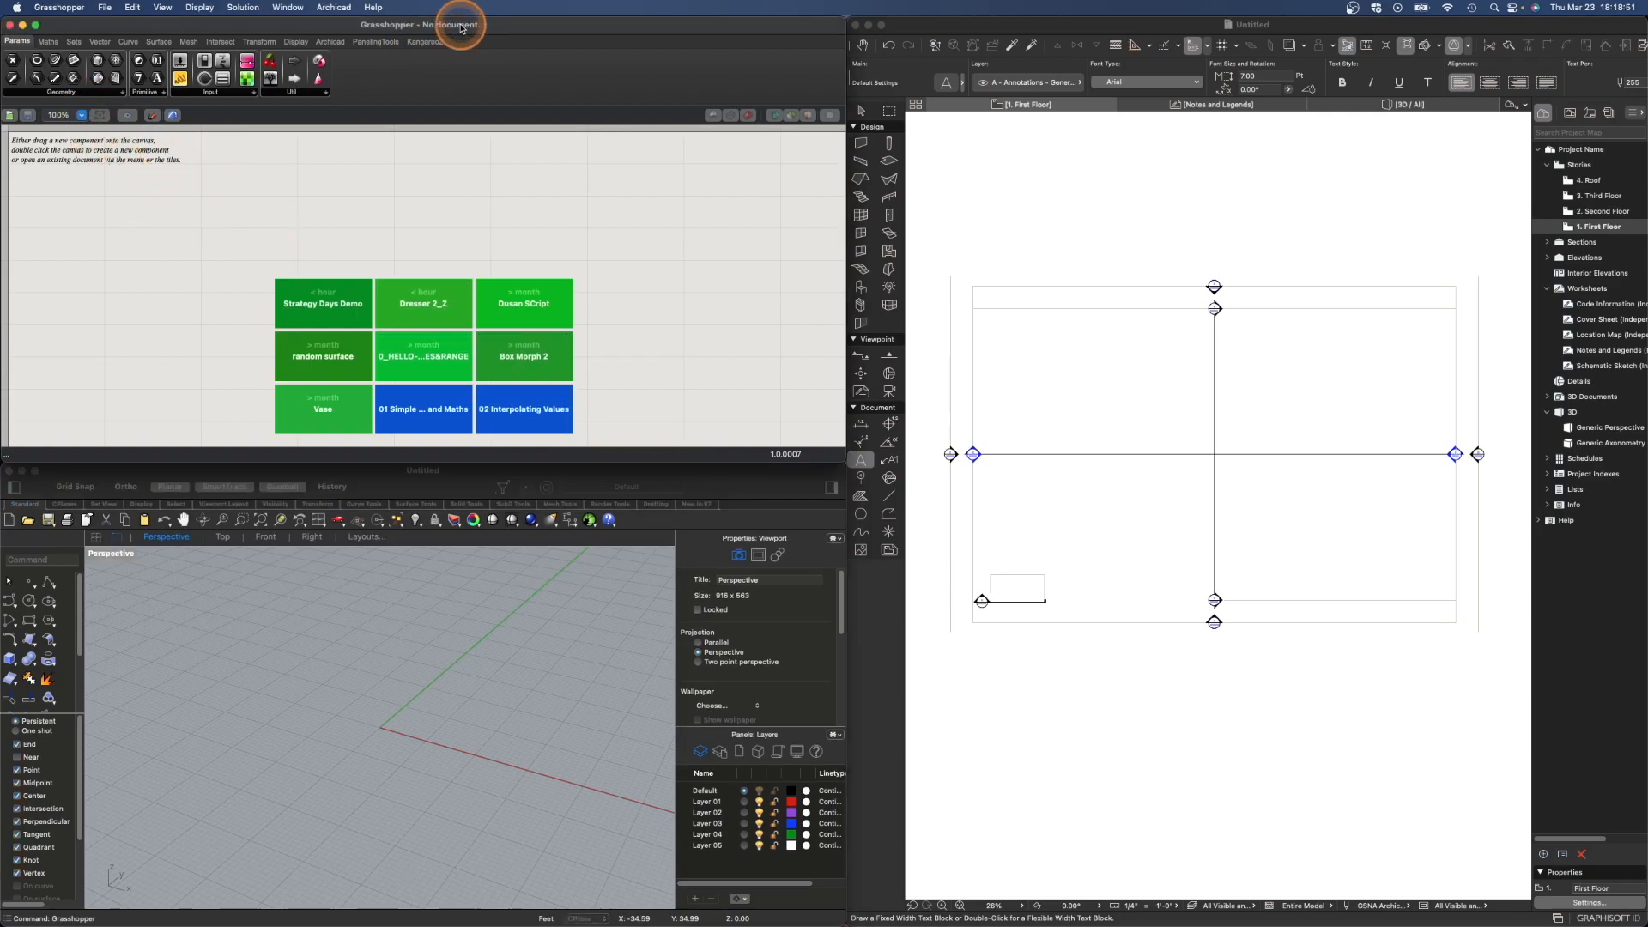
key(super+n)
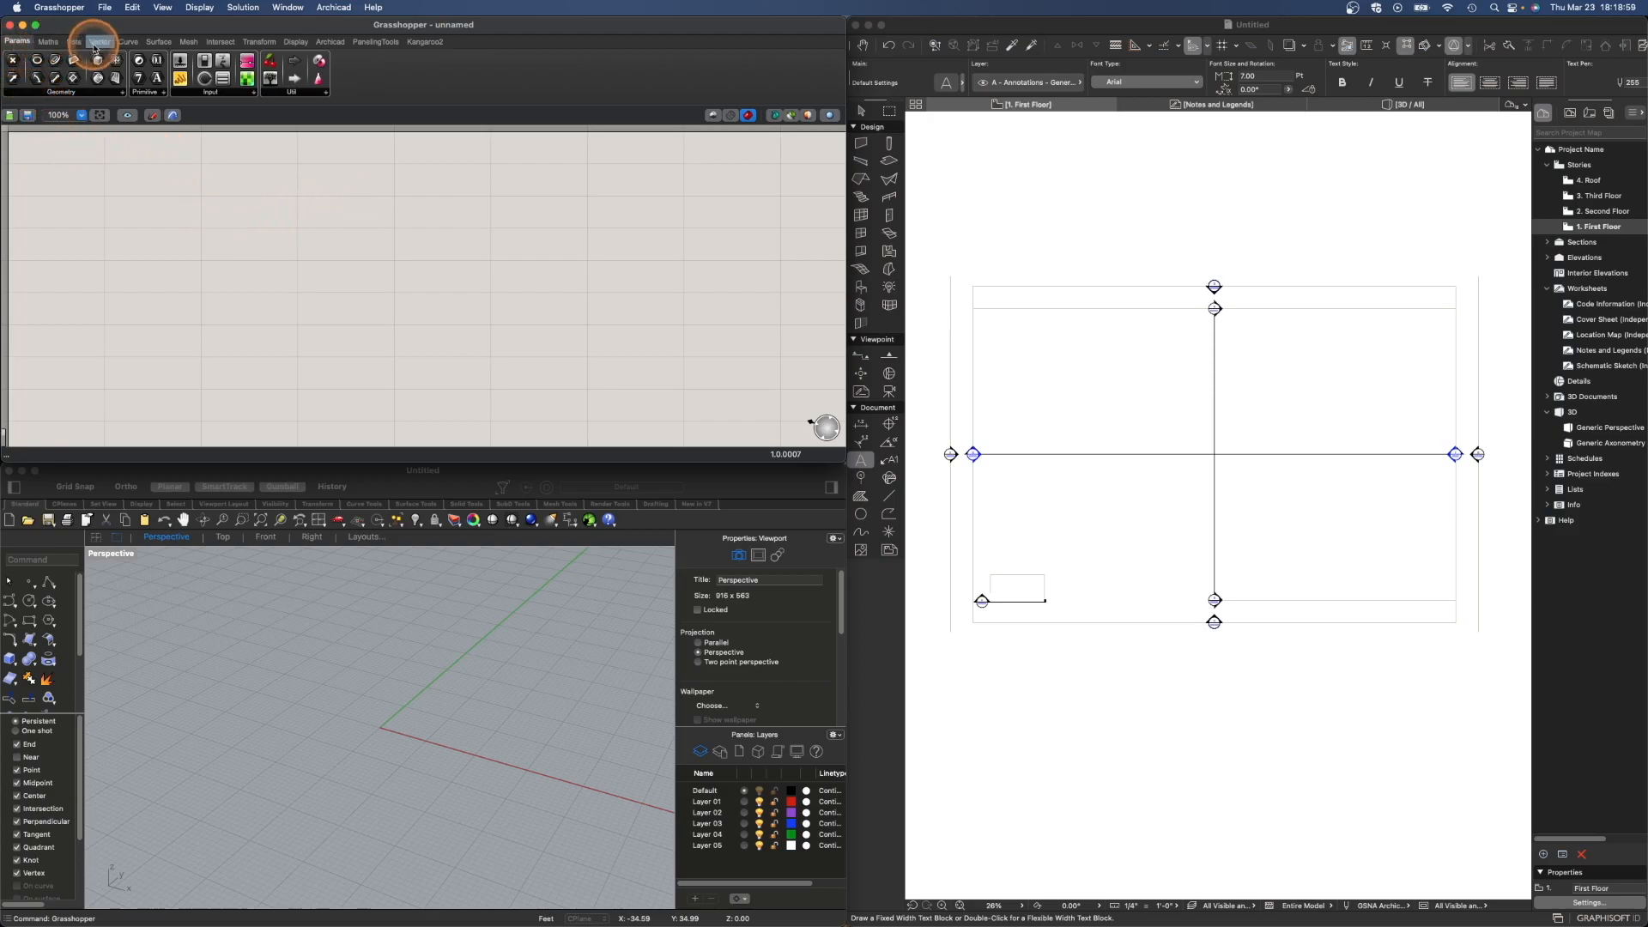
- Open the Archicad Connection palette in Grasshopper and move it beside the canvas
click(333, 43)
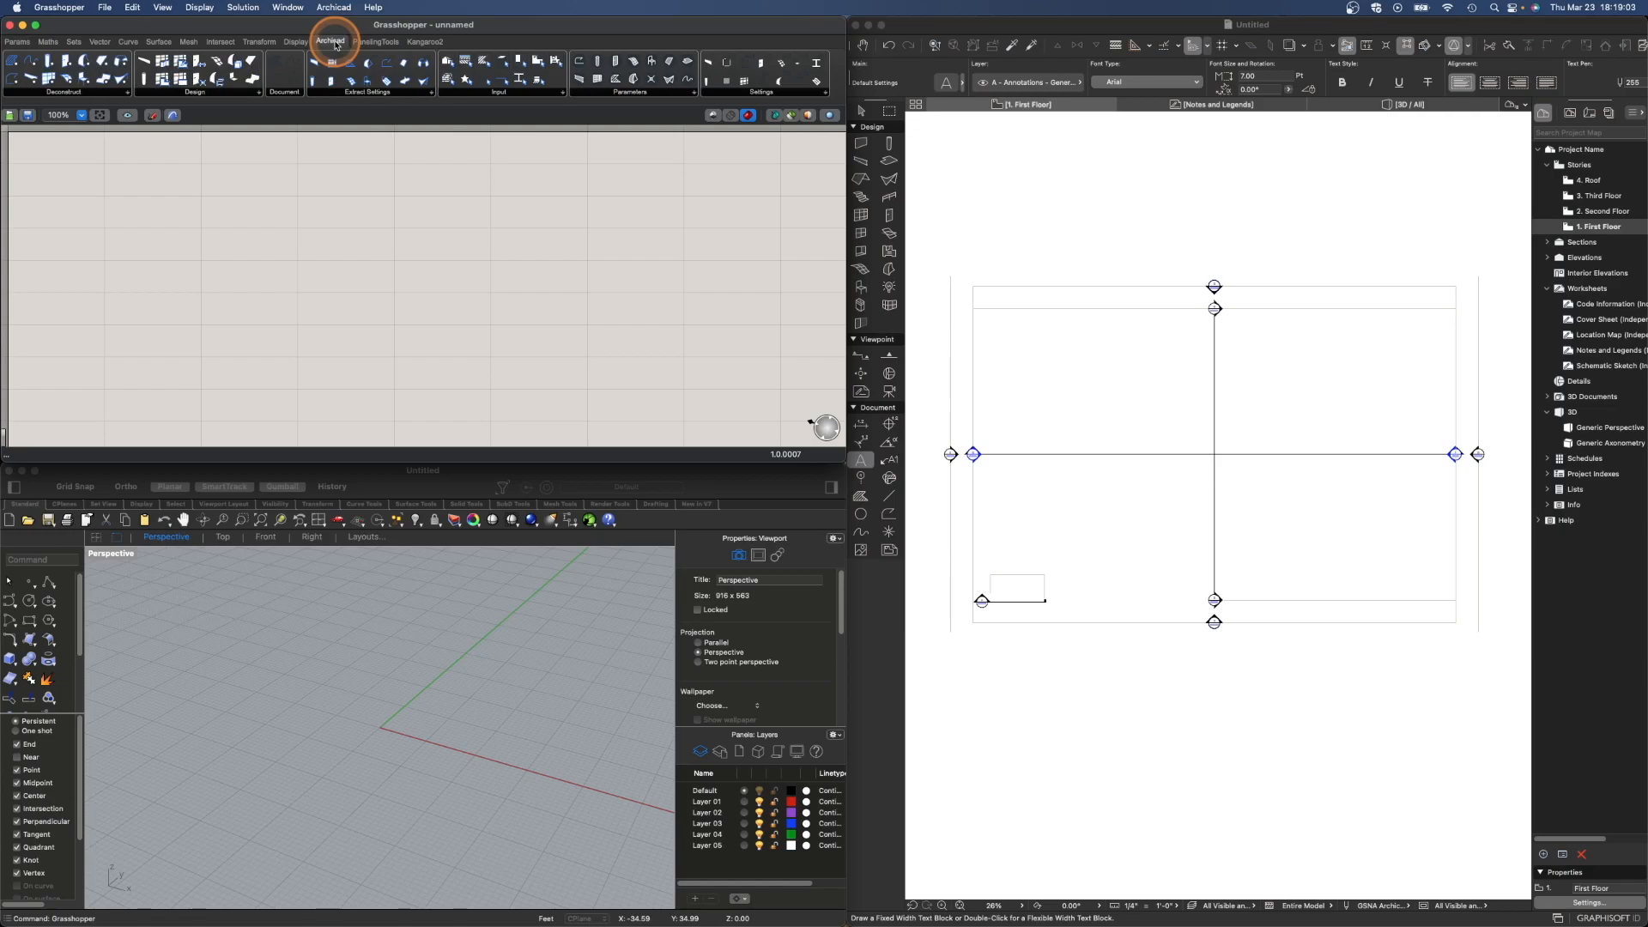
click(334, 7)
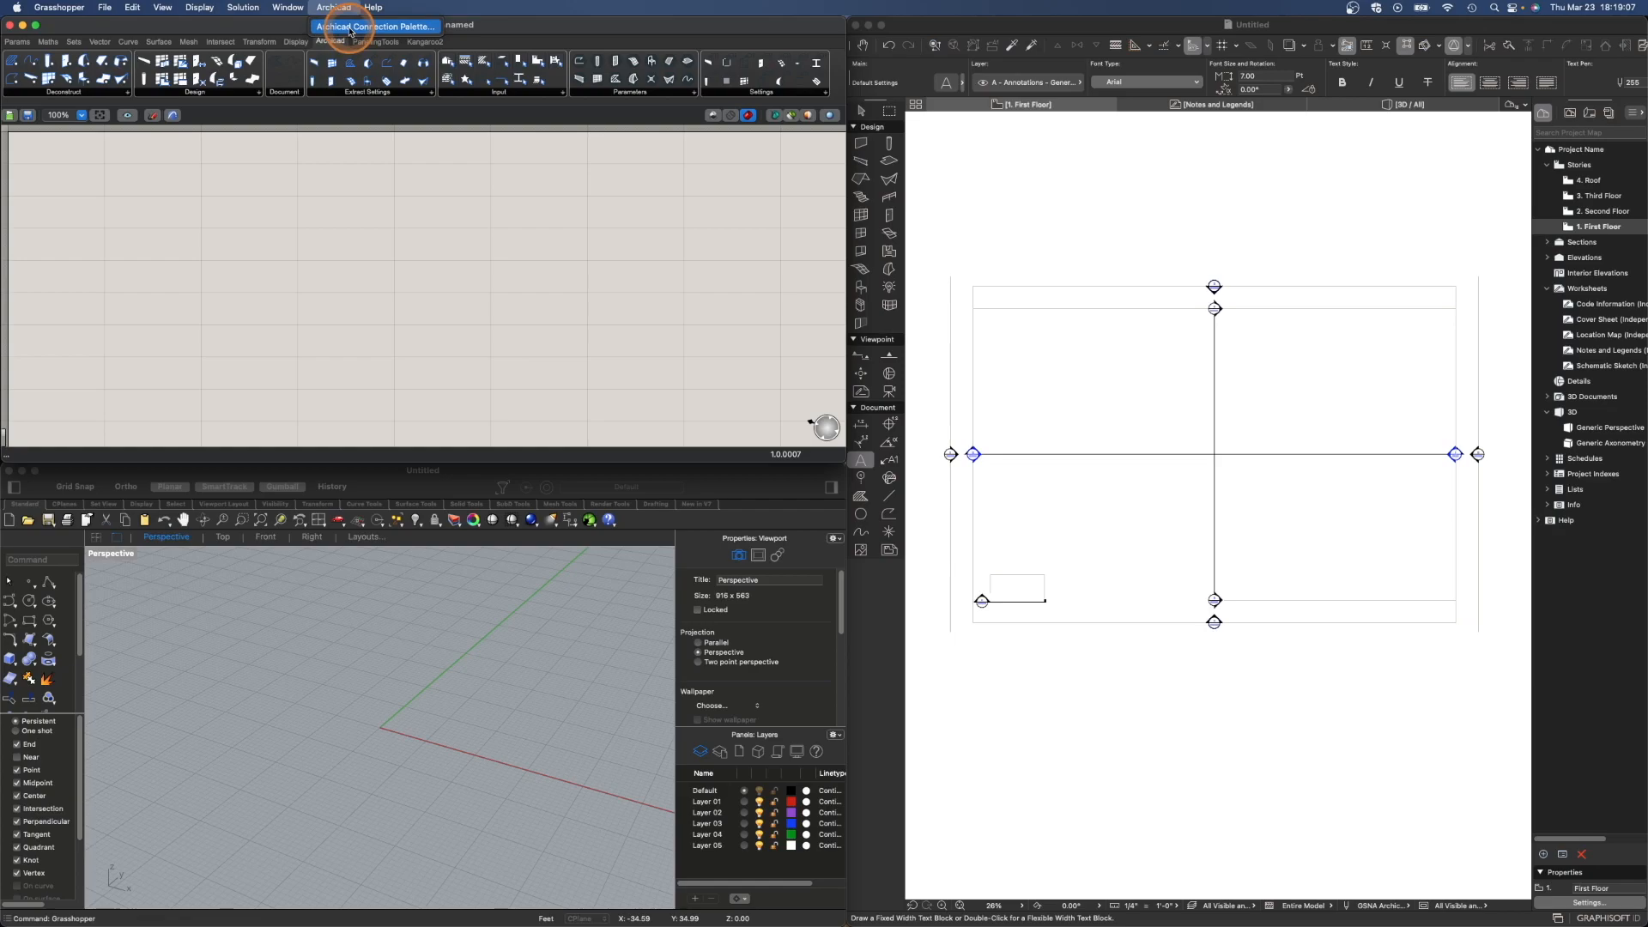
click(350, 27)
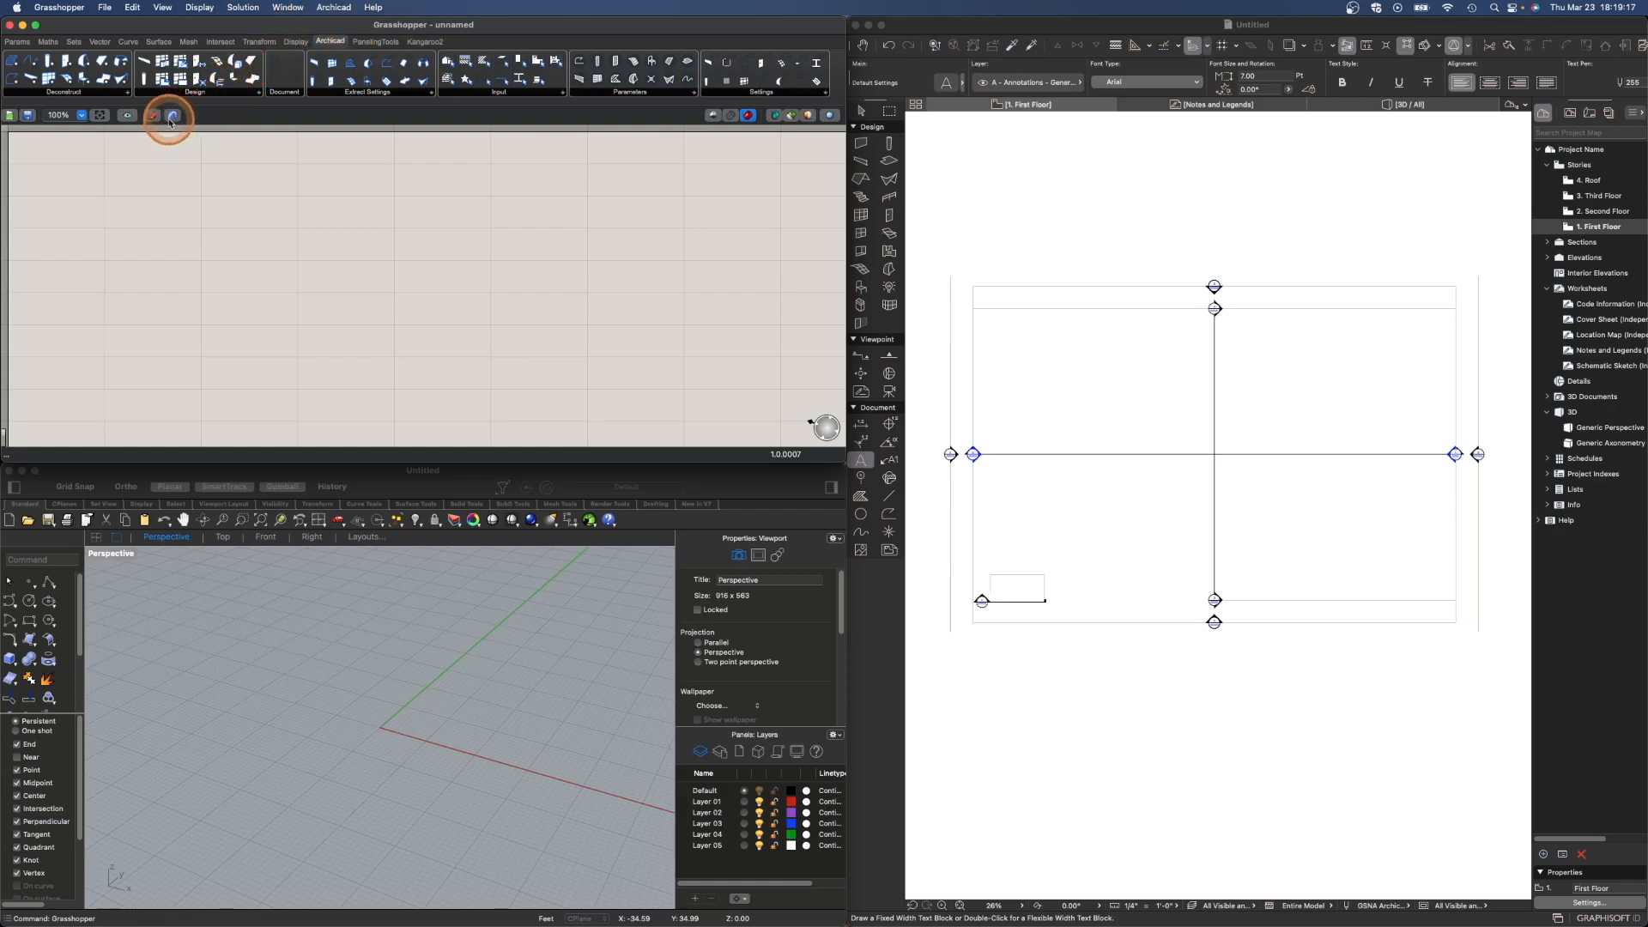
click(173, 116)
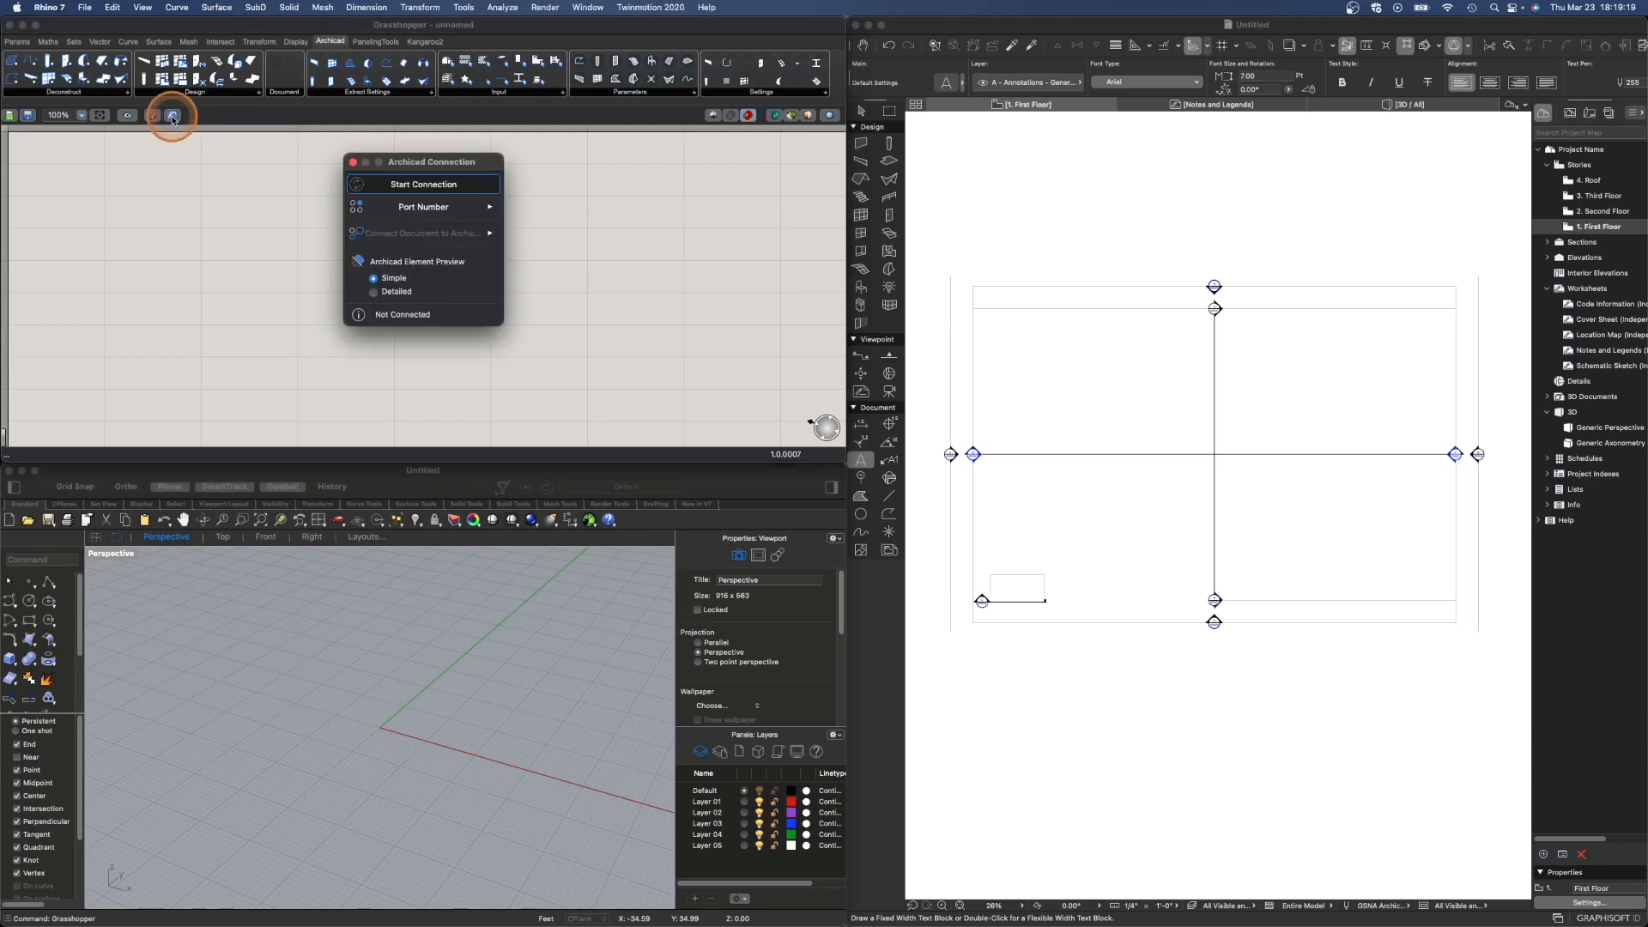
drag(422, 163, 744, 228)
- Inspect the connection palette's Connect Document and Port Number options
click(755, 291)
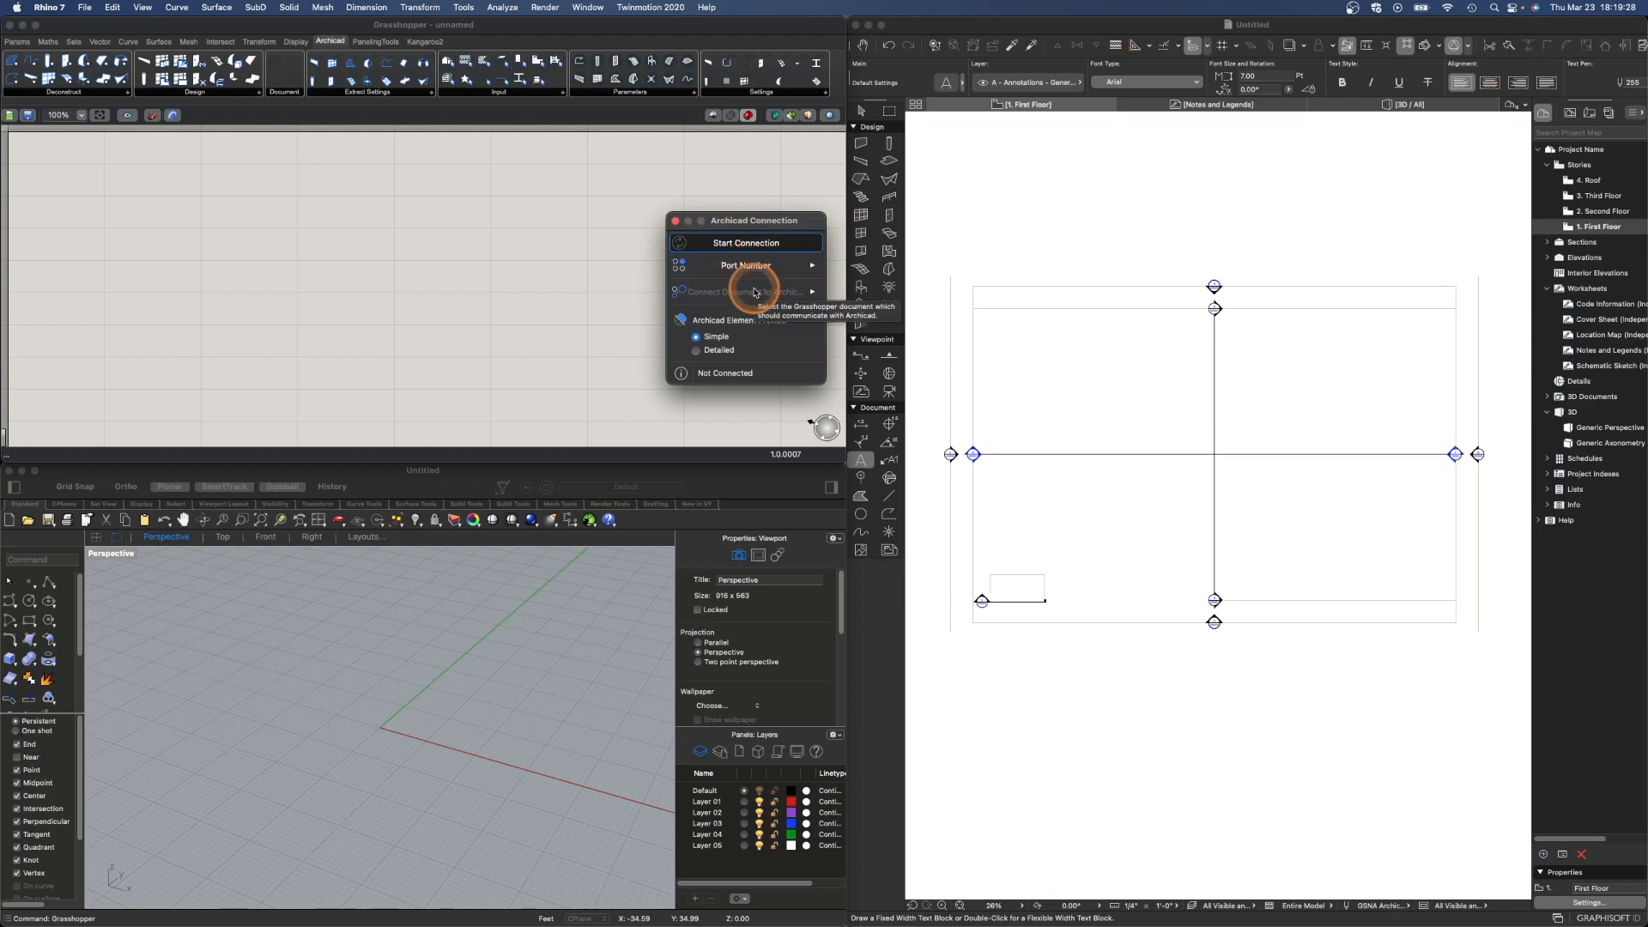
click(748, 267)
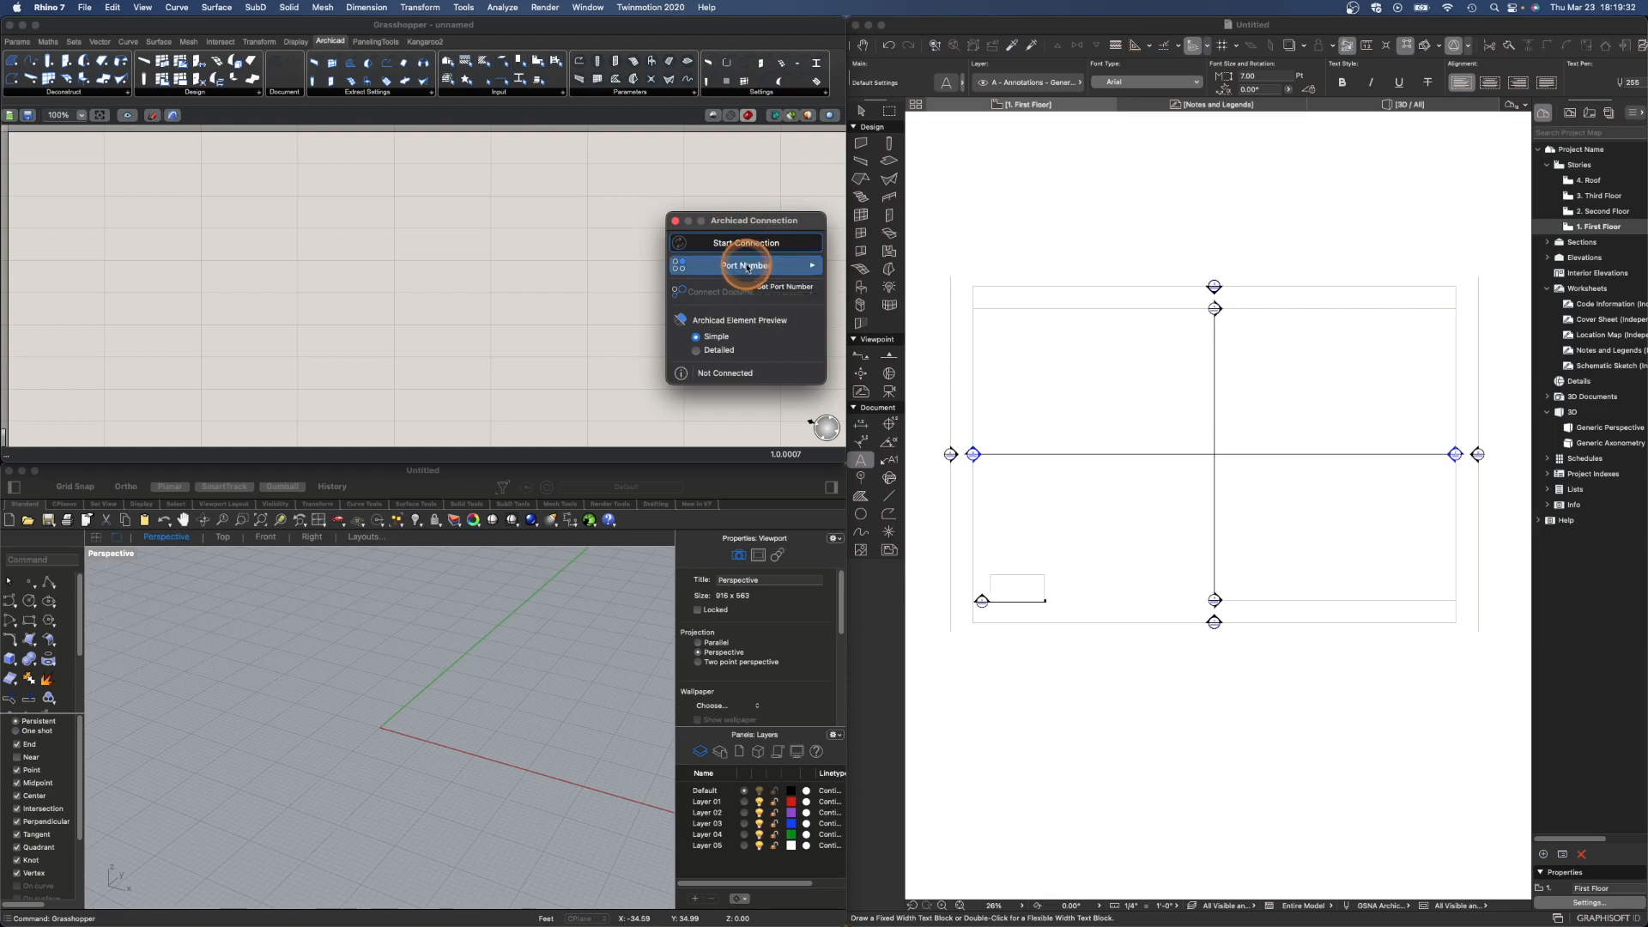
click(778, 271)
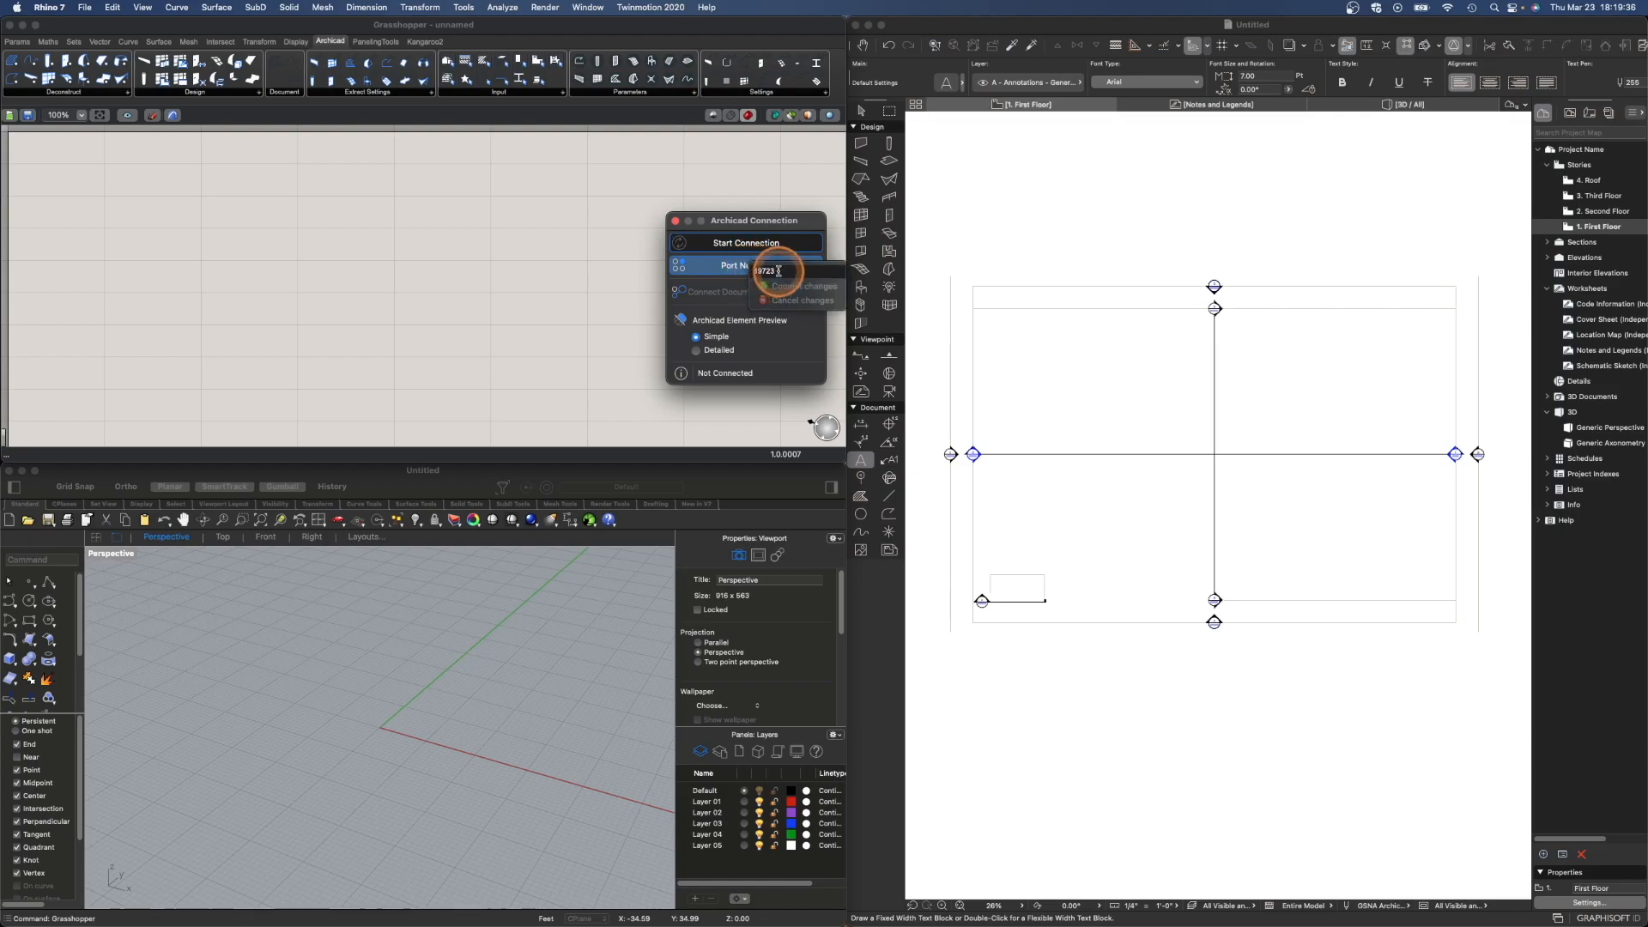
click(743, 266)
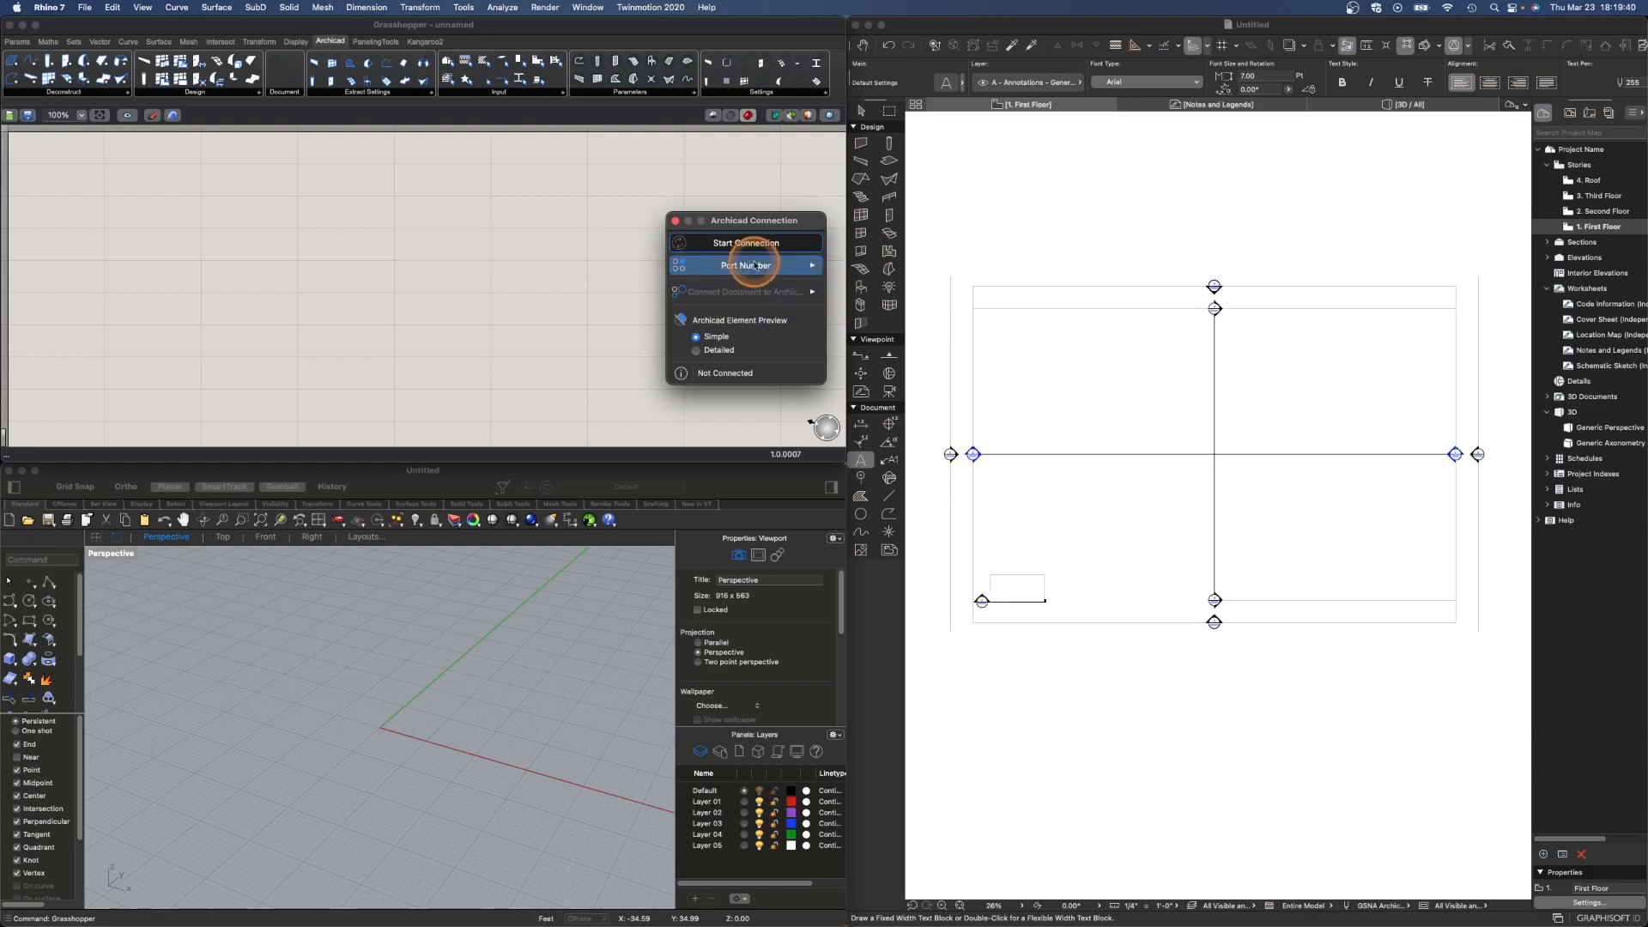
click(1036, 28)
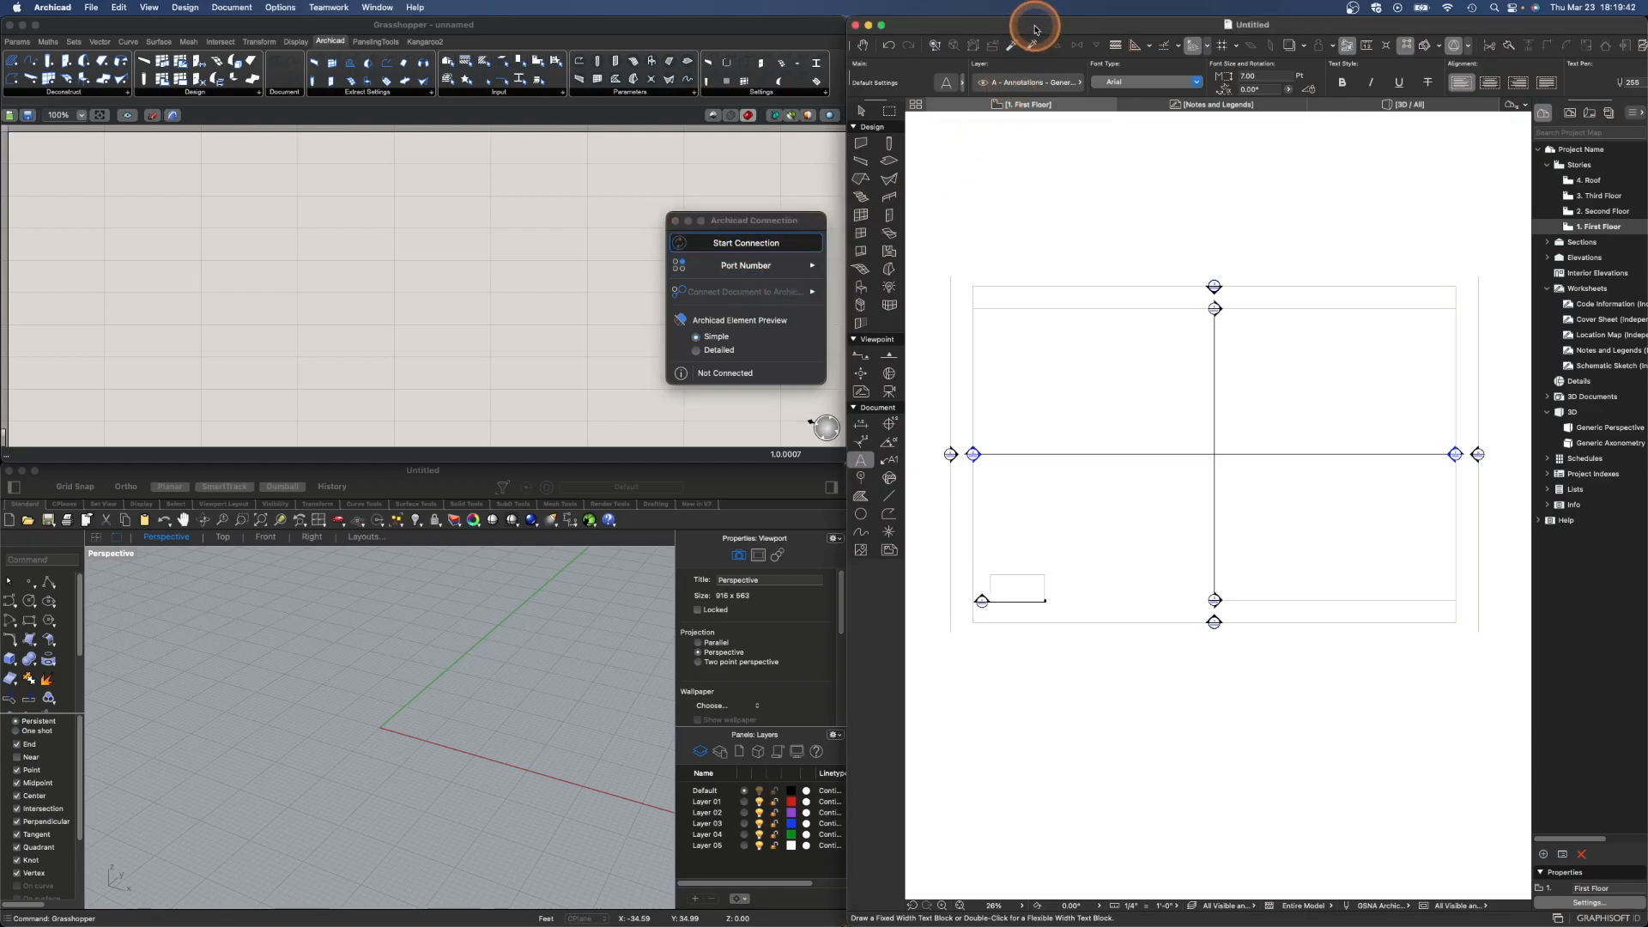
- Open Archicad's Grasshopper Connection palette and arrange it and the Grasshopper connection palette near the top of their windows
click(378, 8)
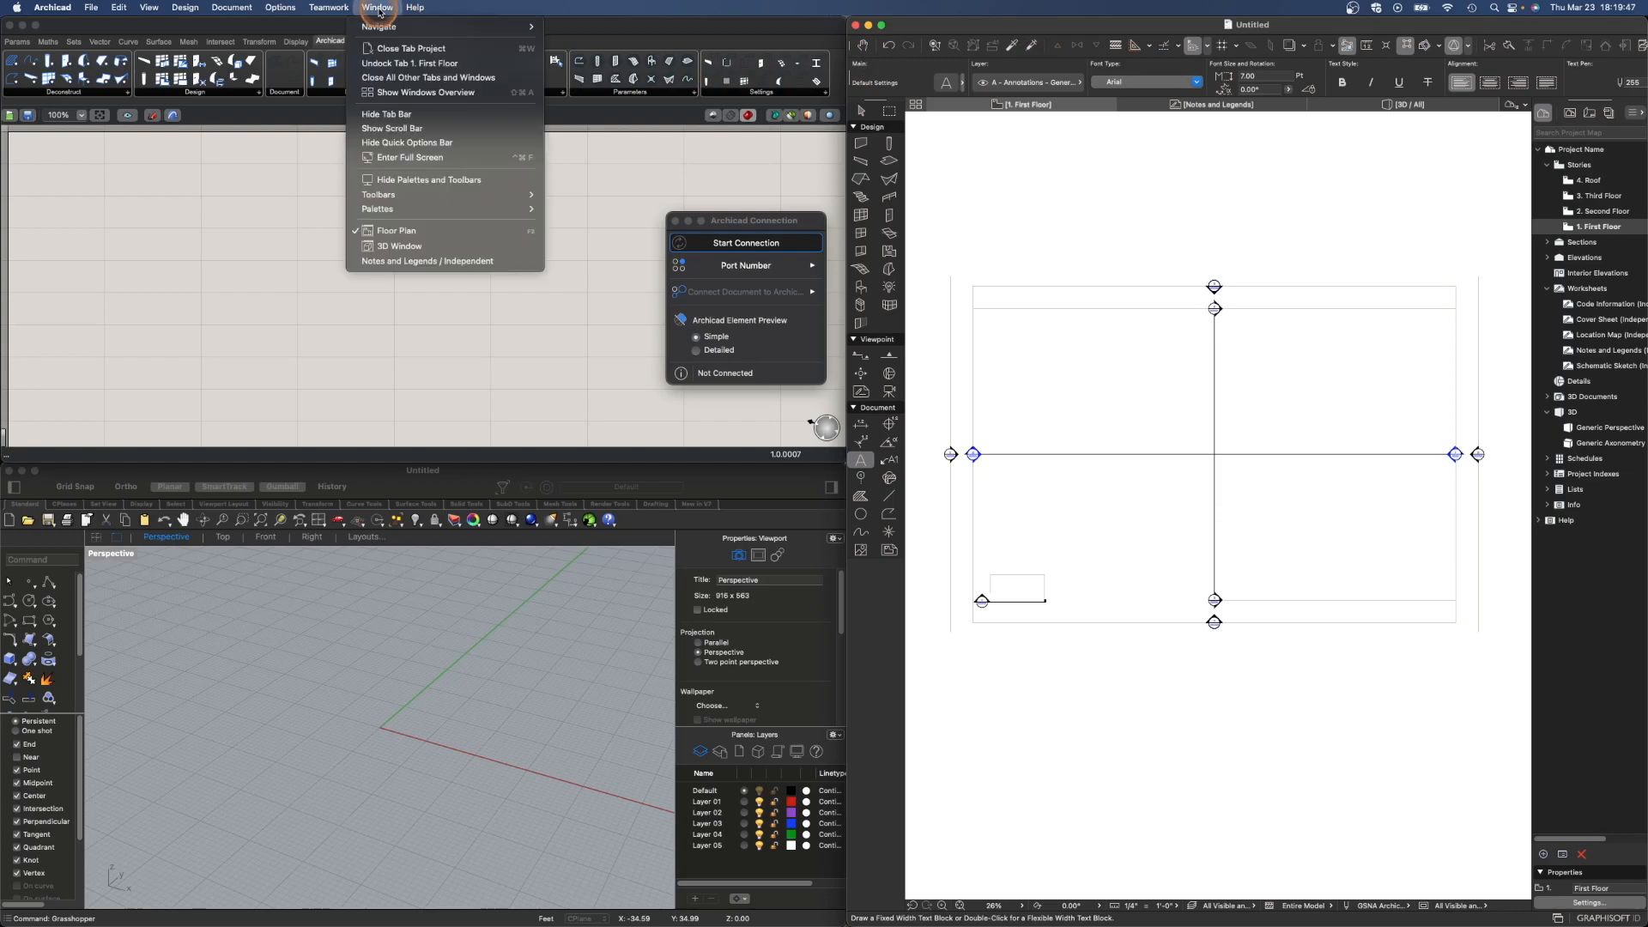
mouse_move(409, 209)
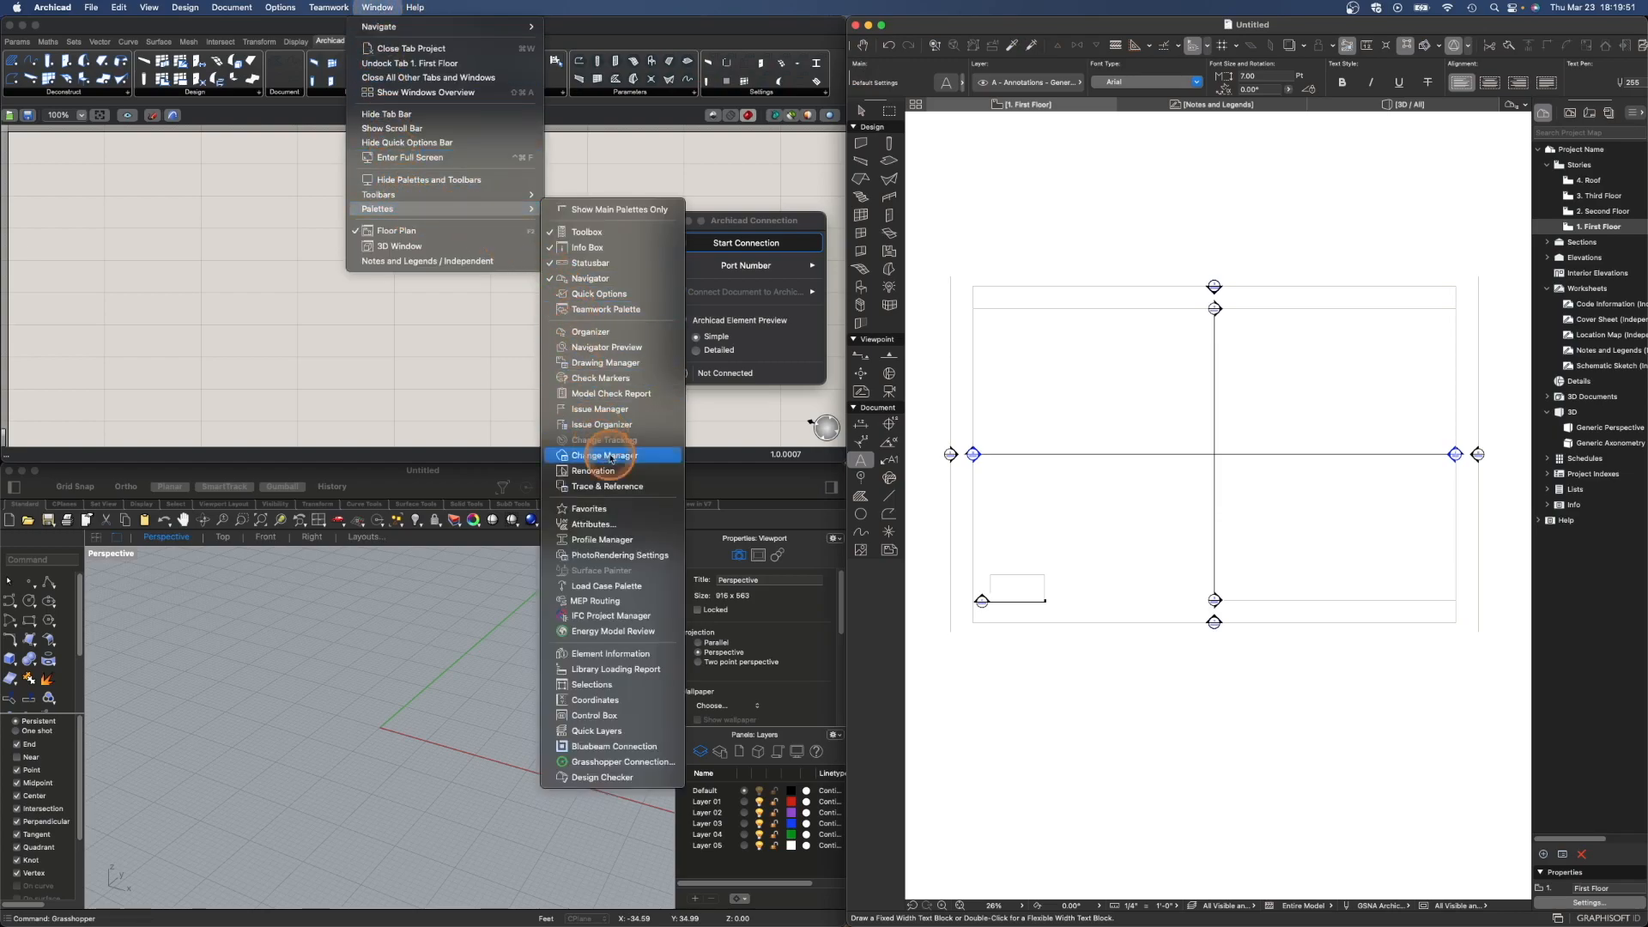
click(627, 746)
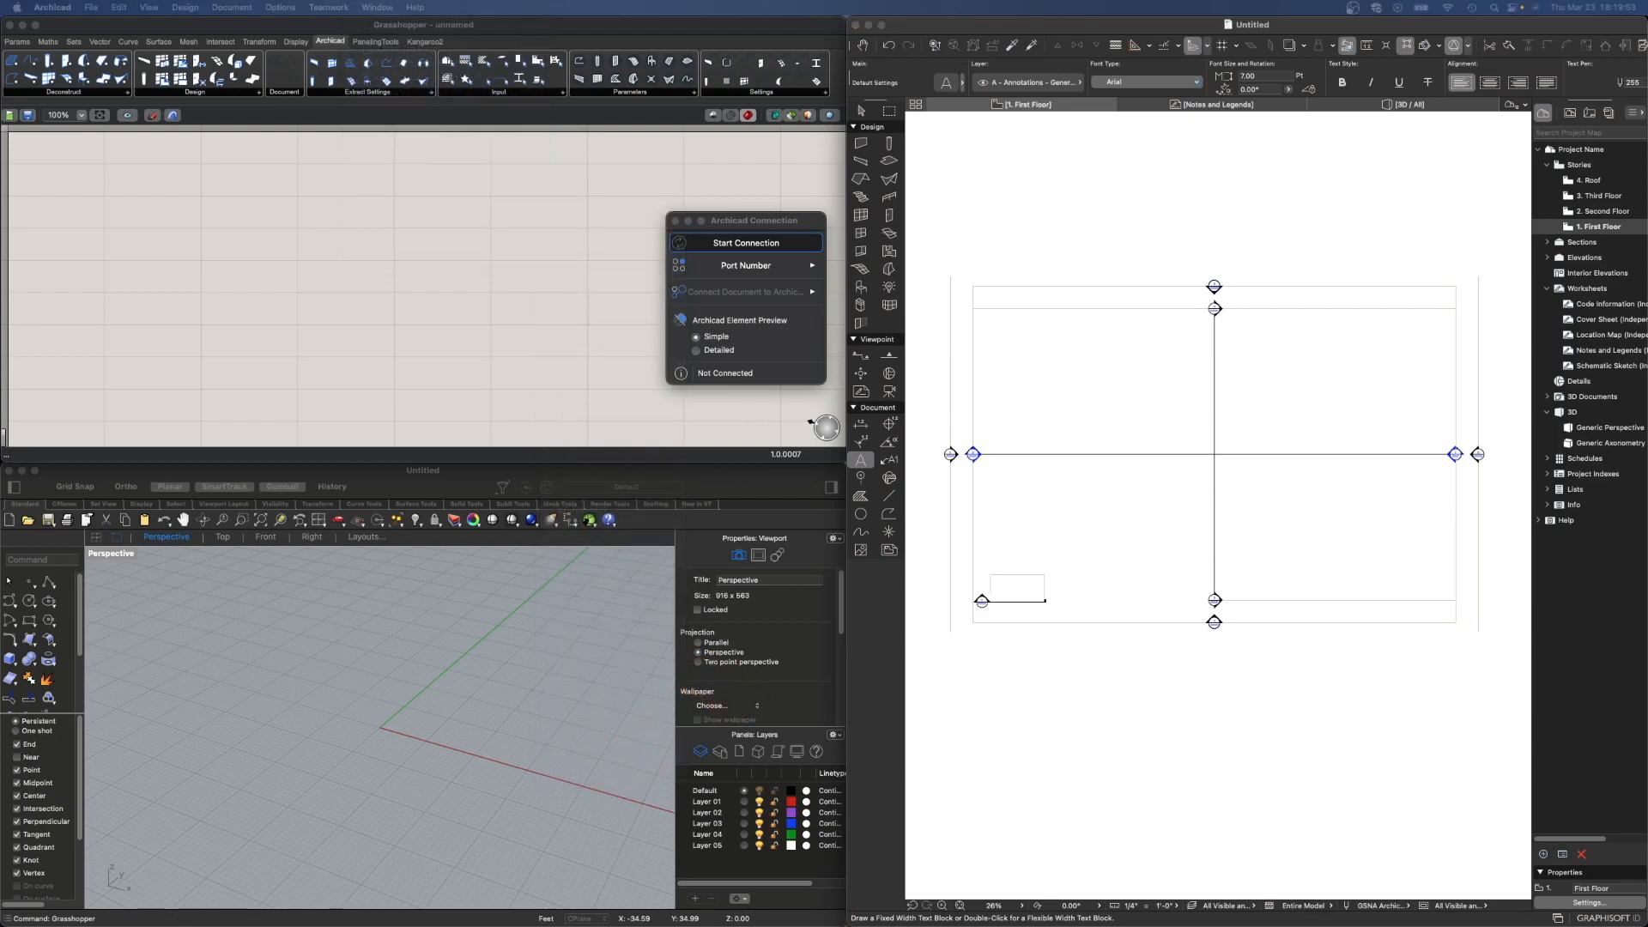
drag(1188, 783, 940, 145)
drag(809, 221, 823, 153)
click(959, 180)
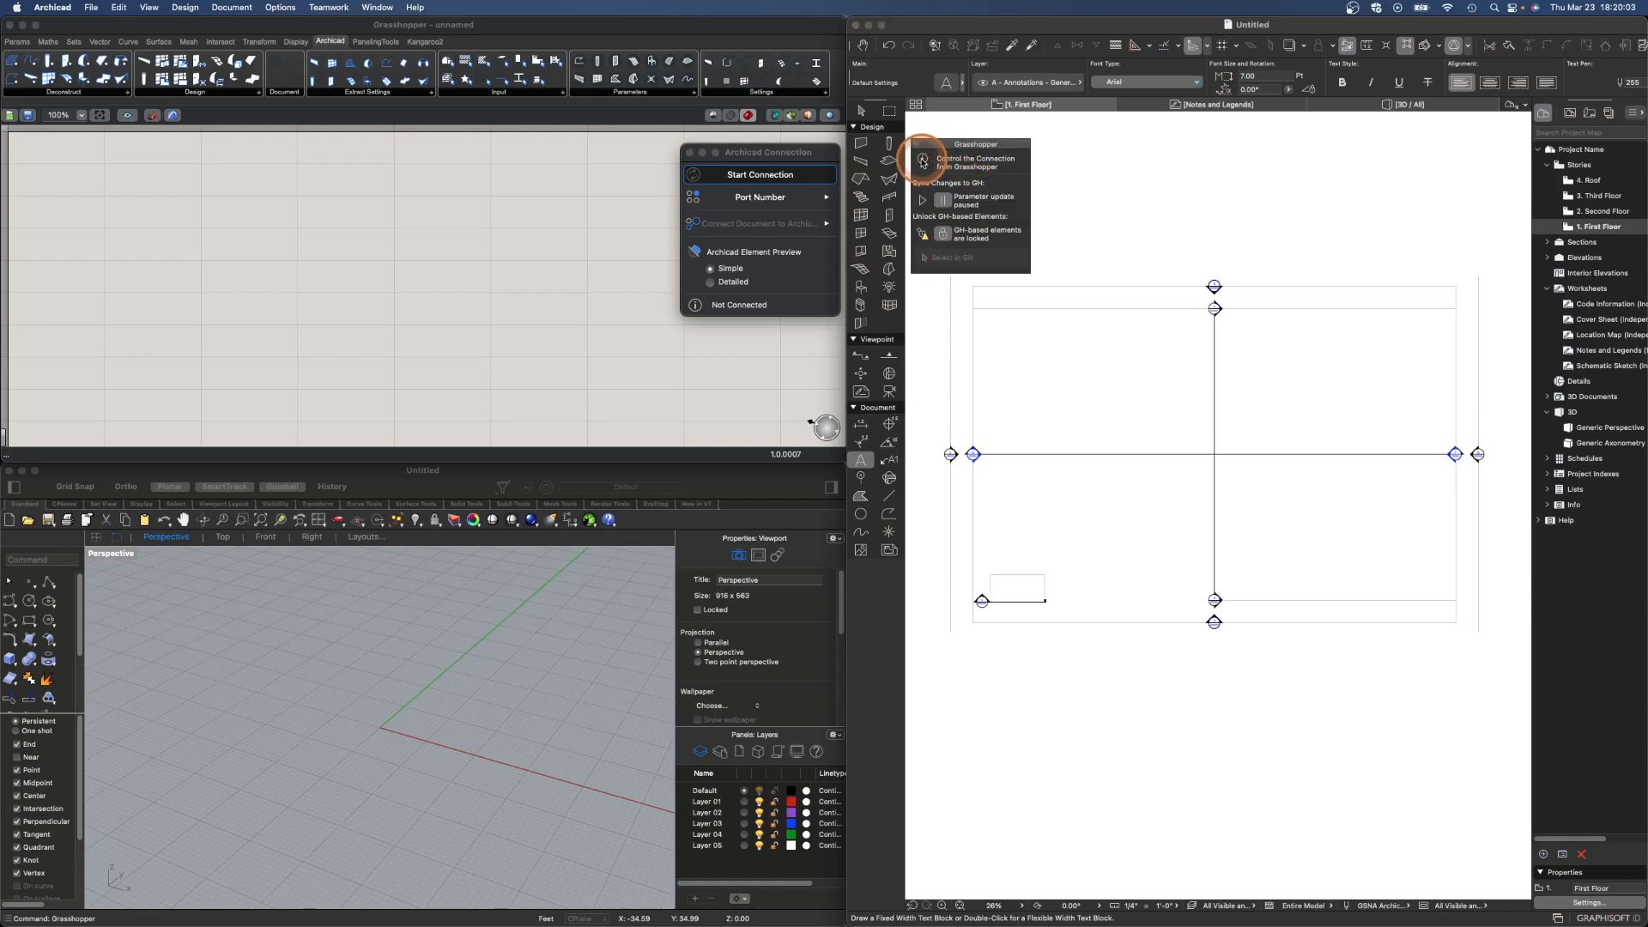
mouse_move(922, 160)
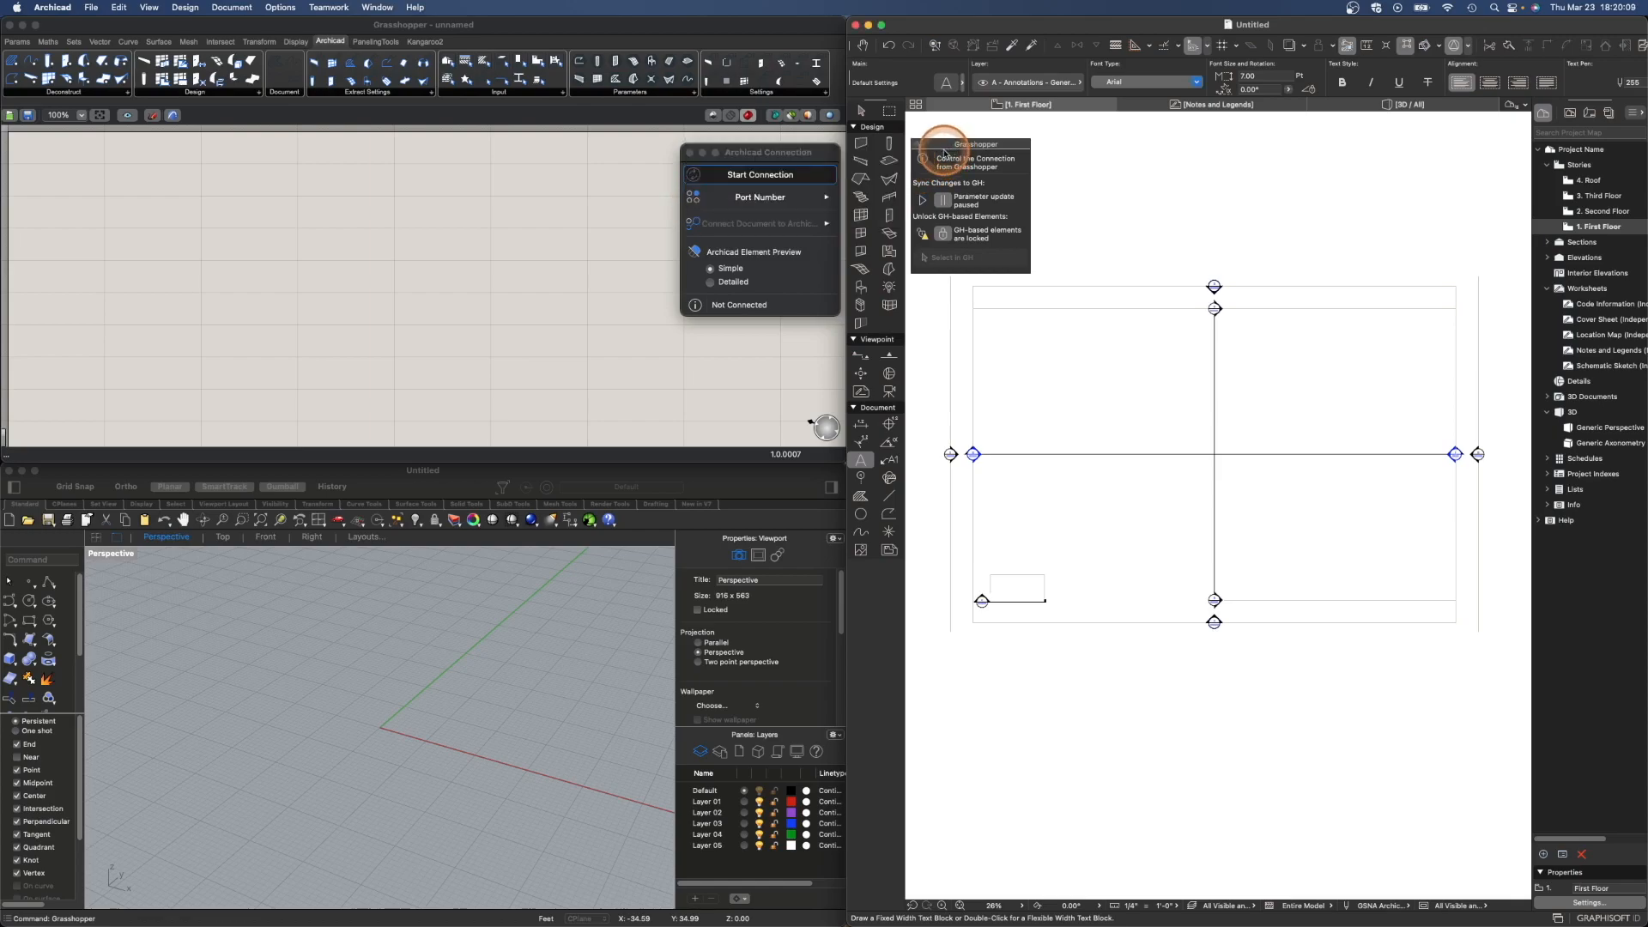
- Check the port number and start the connection from Grasshopper's Archicad Connection palette
click(774, 157)
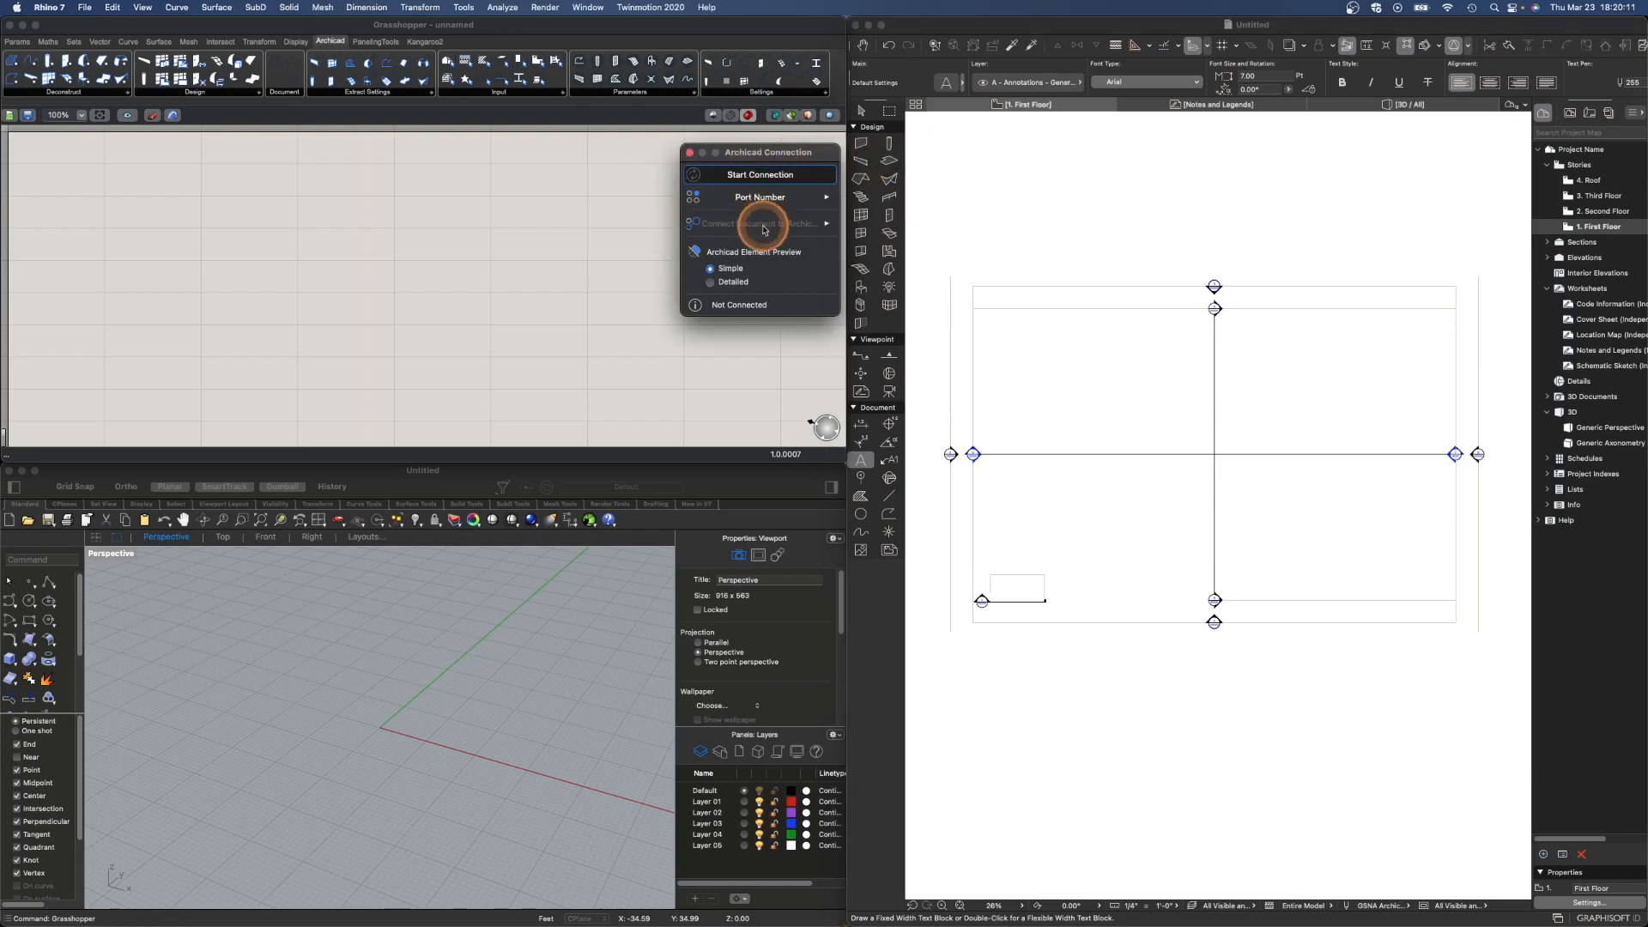
click(731, 206)
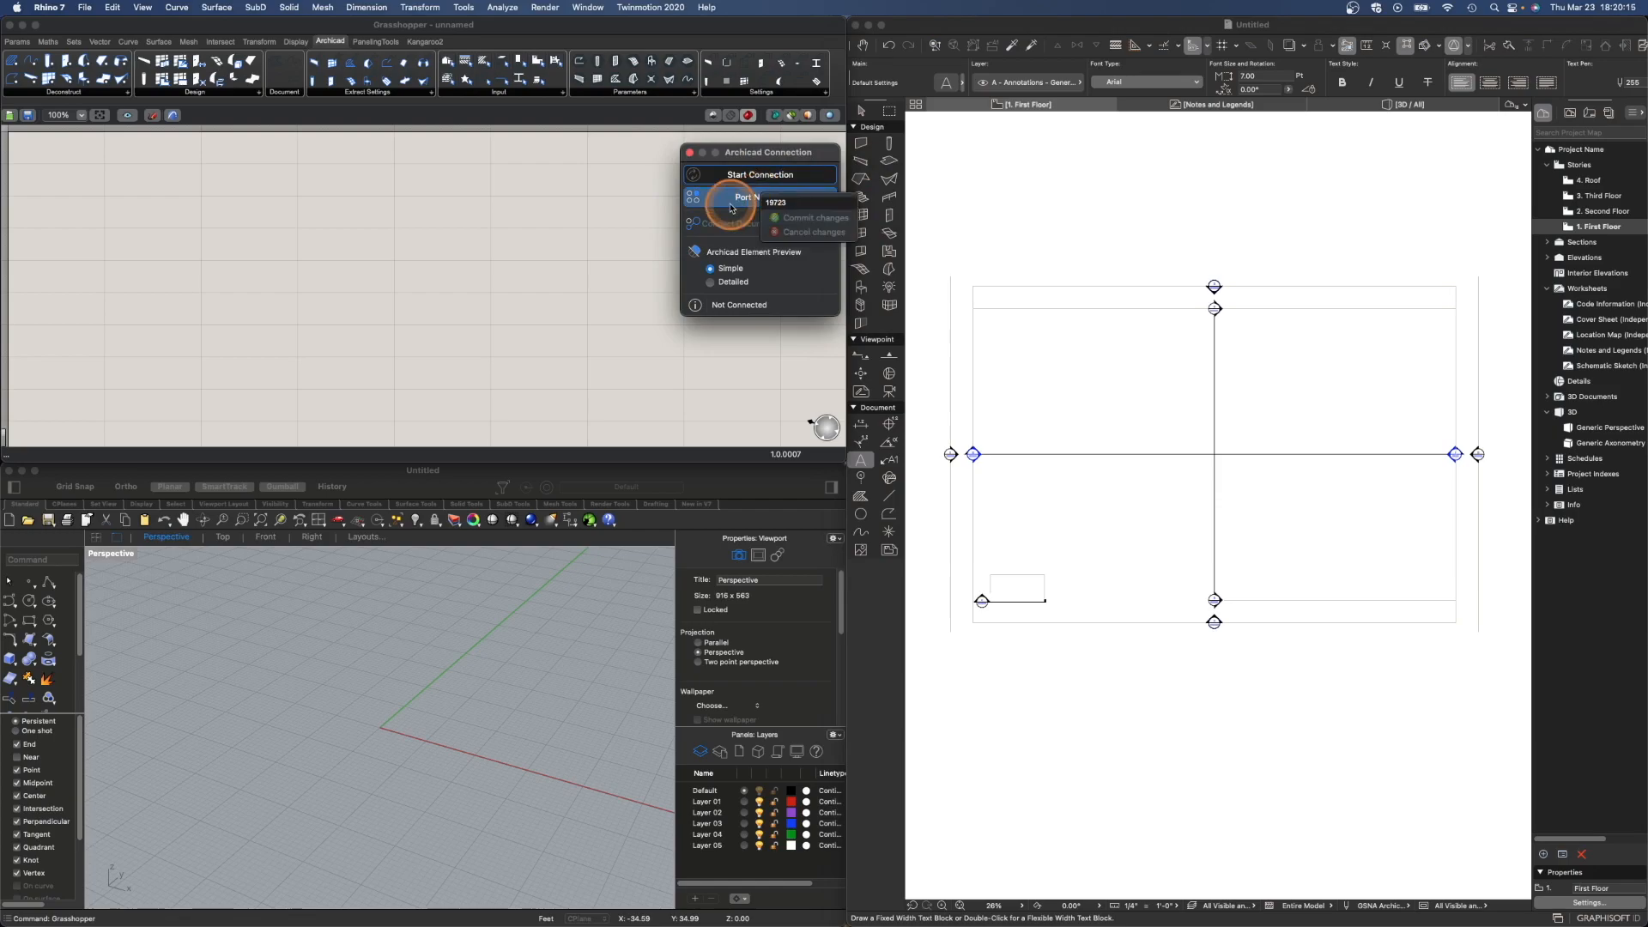
click(755, 157)
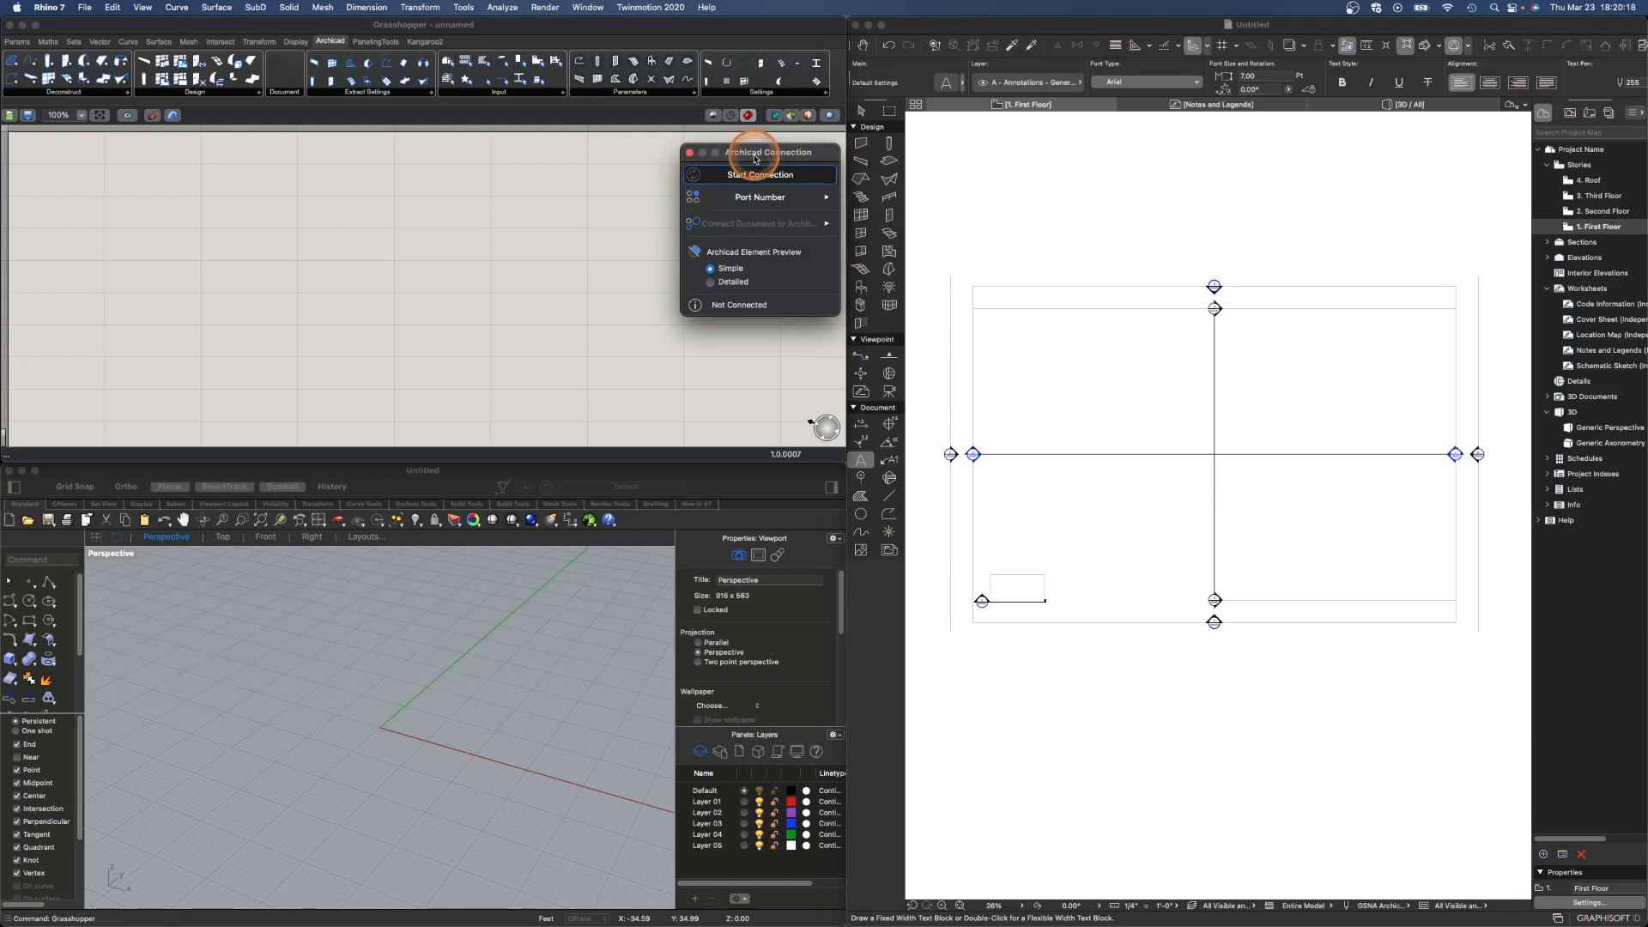
click(751, 176)
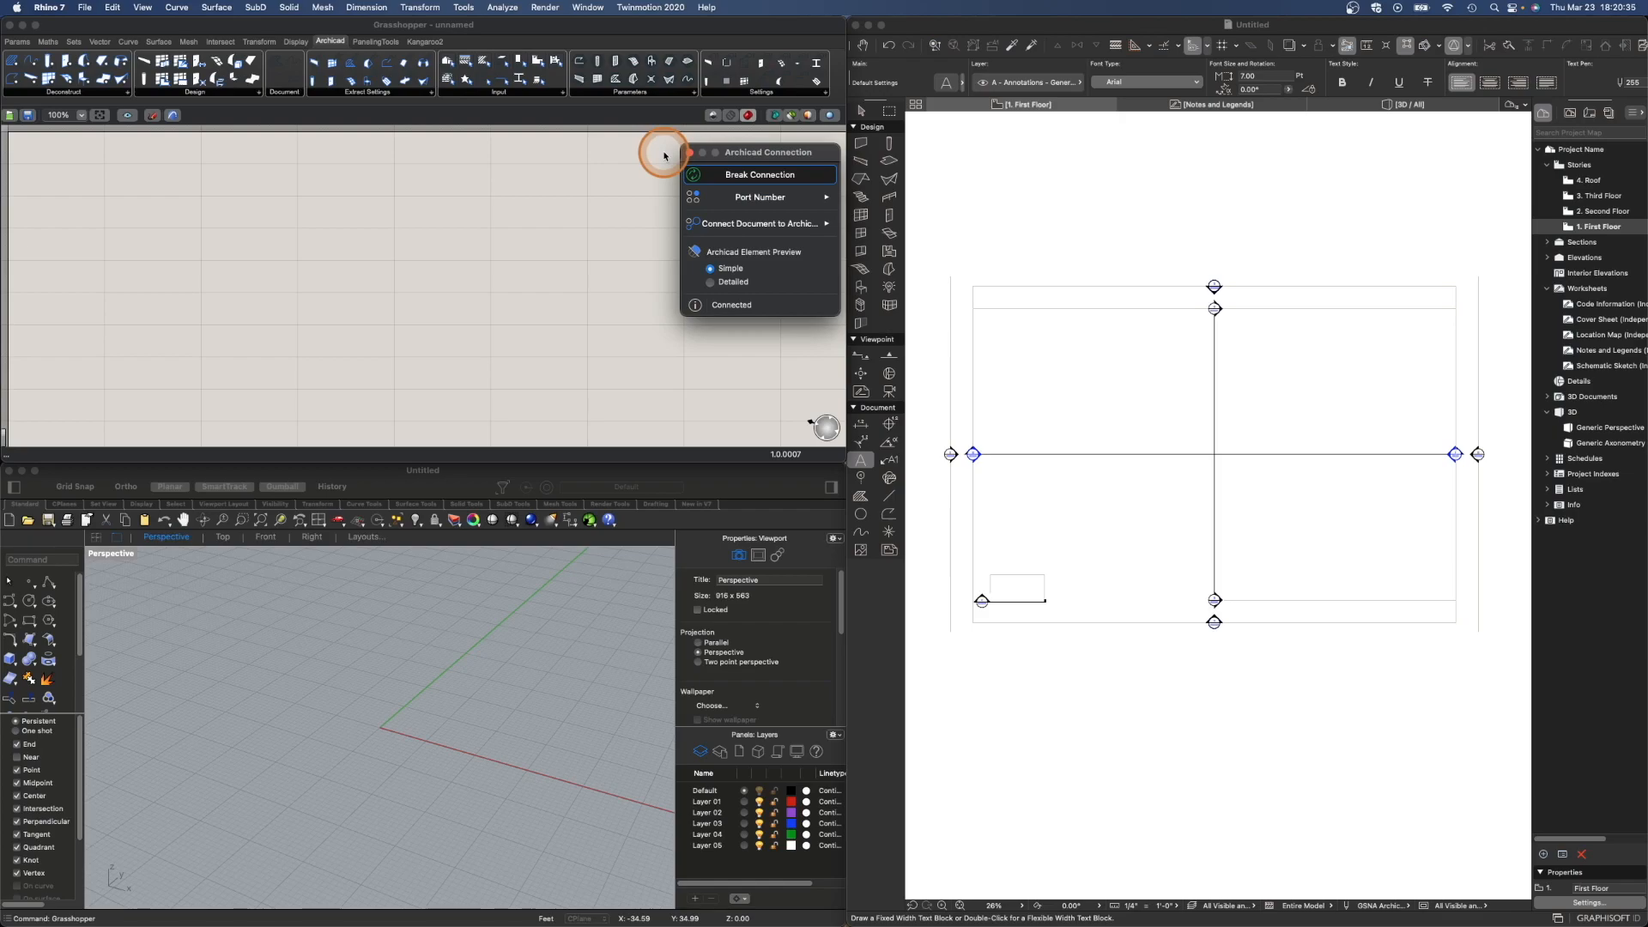
- Draw a freeform S-shaped curve with the Curve tool in Rhino's Perspective viewport
click(391, 477)
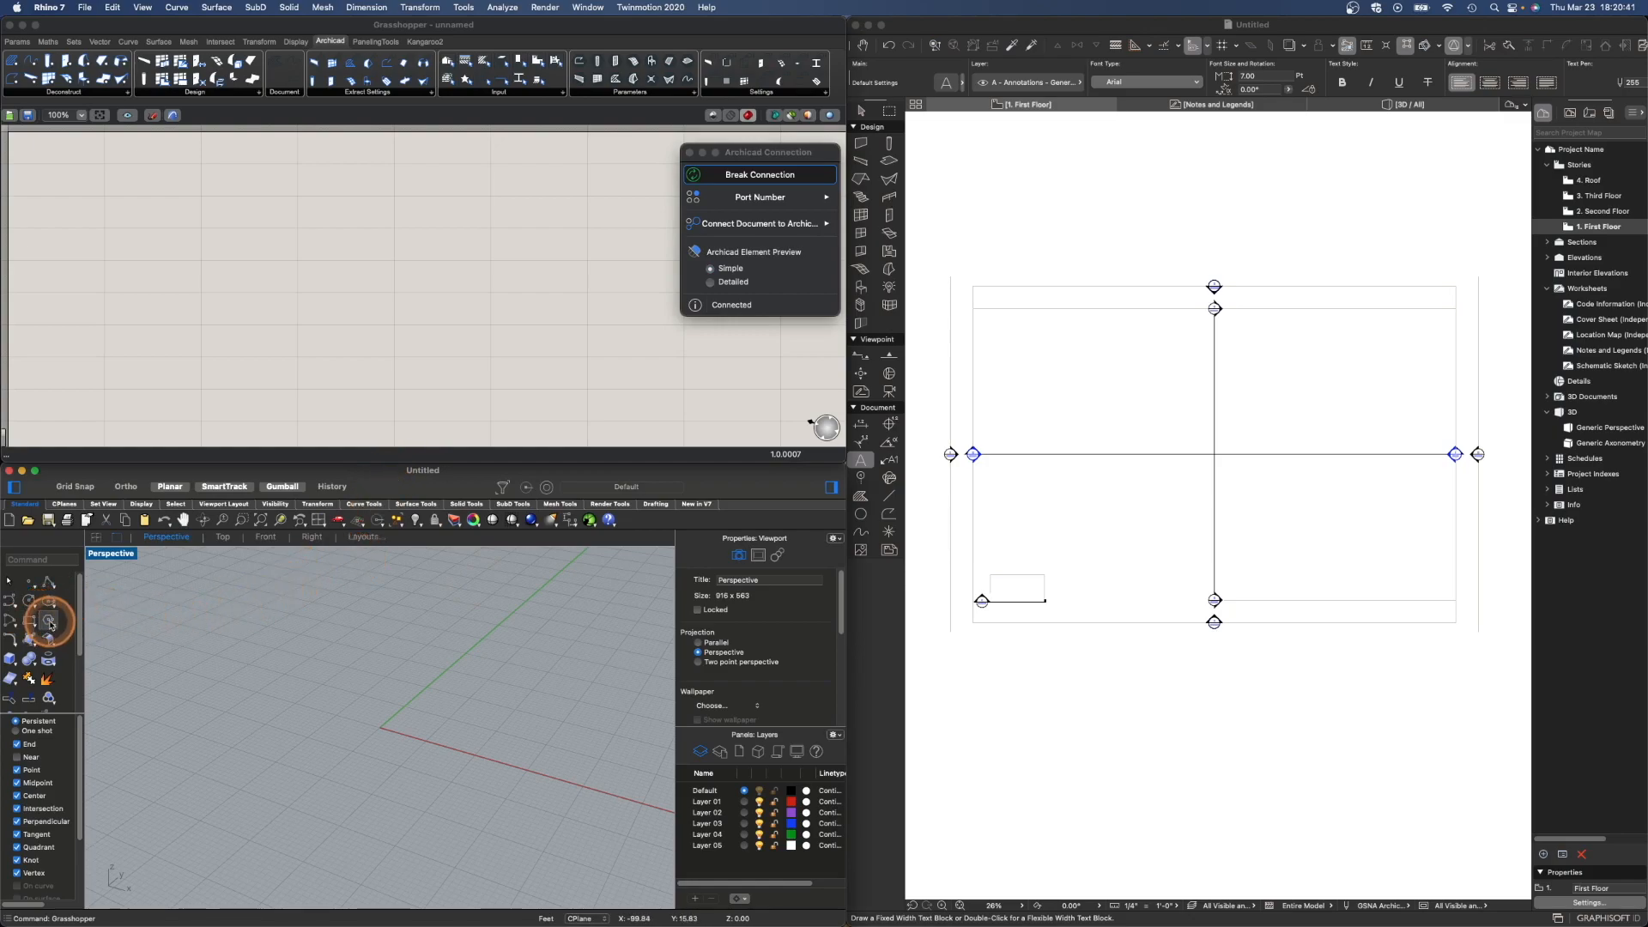
click(13, 604)
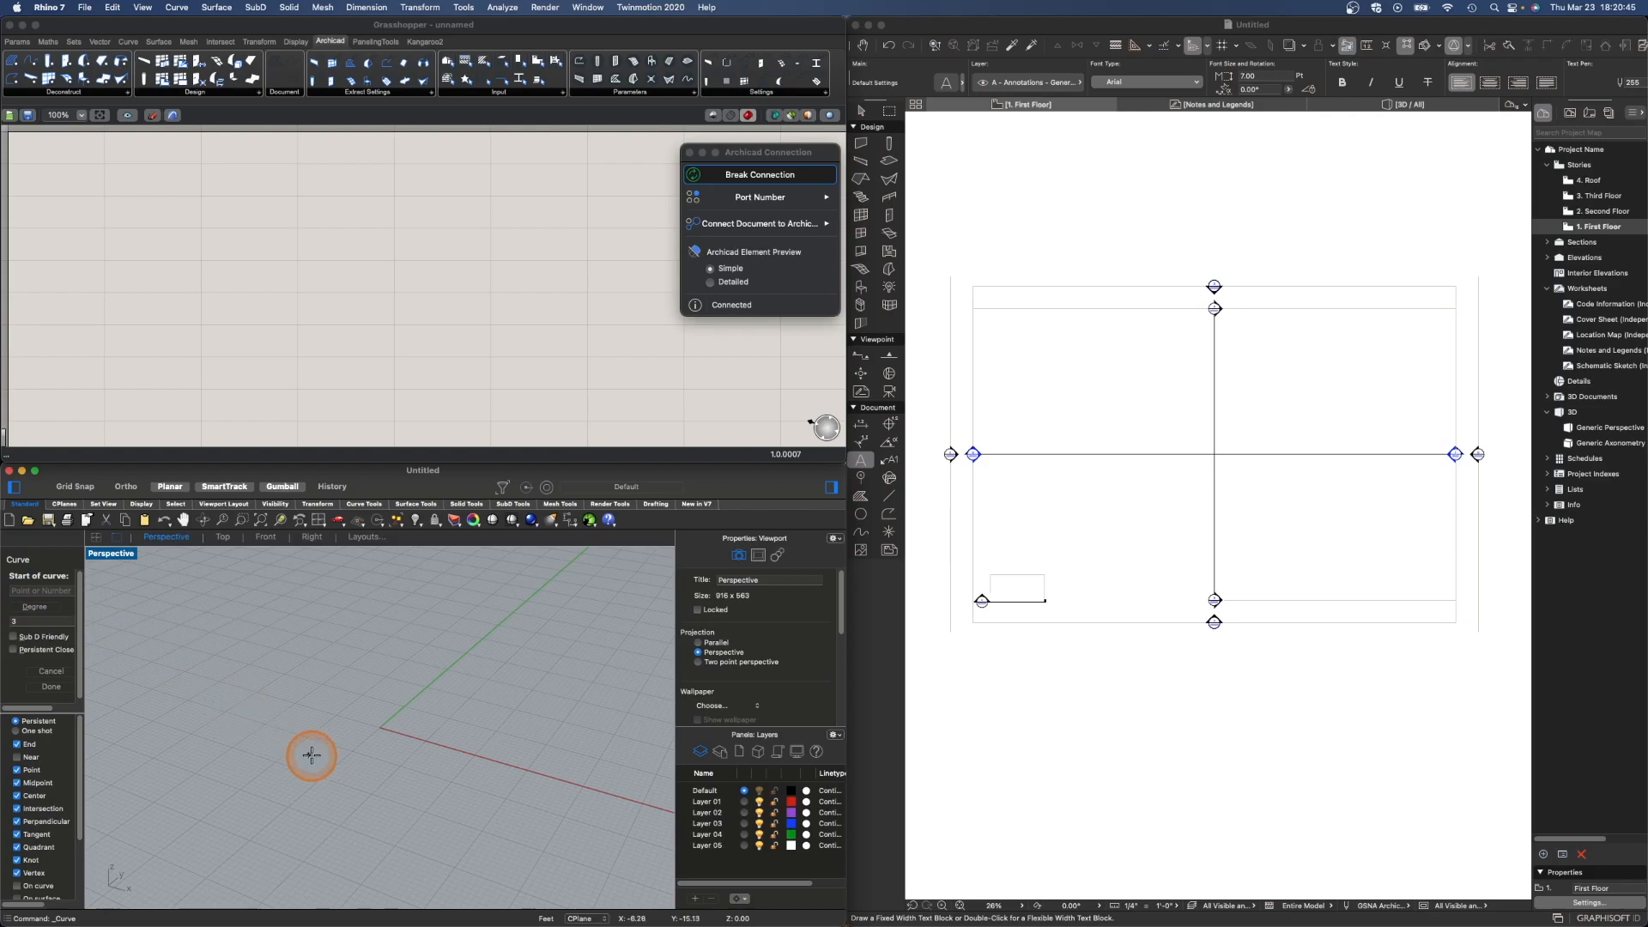
right_drag(236, 844, 281, 821)
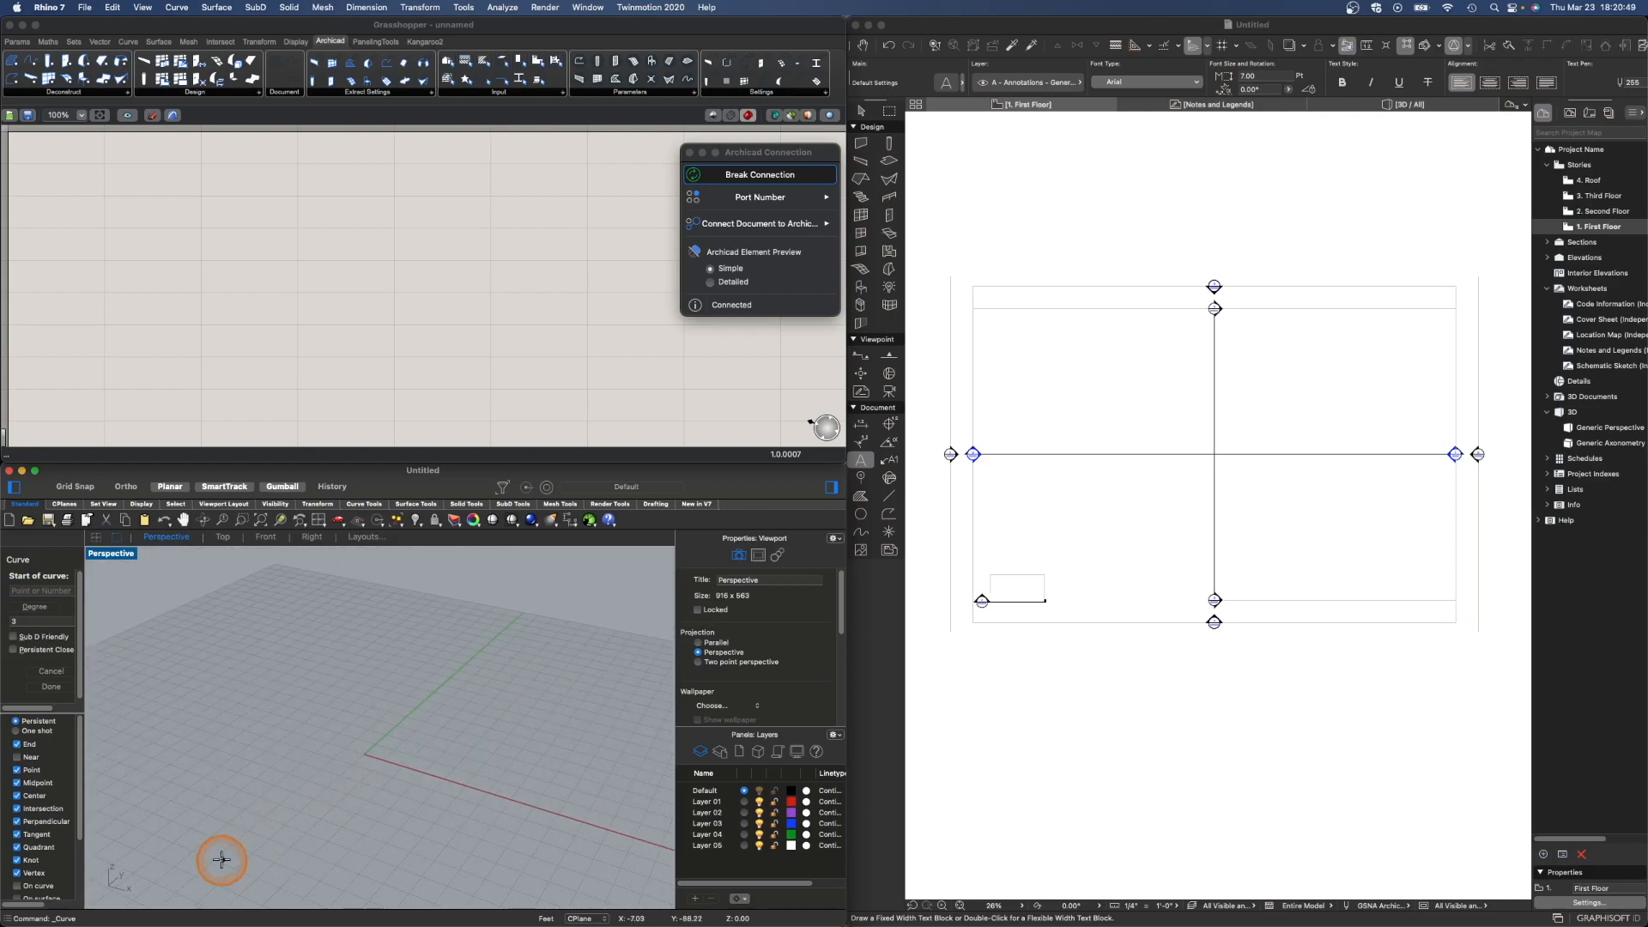
click(178, 884)
click(456, 873)
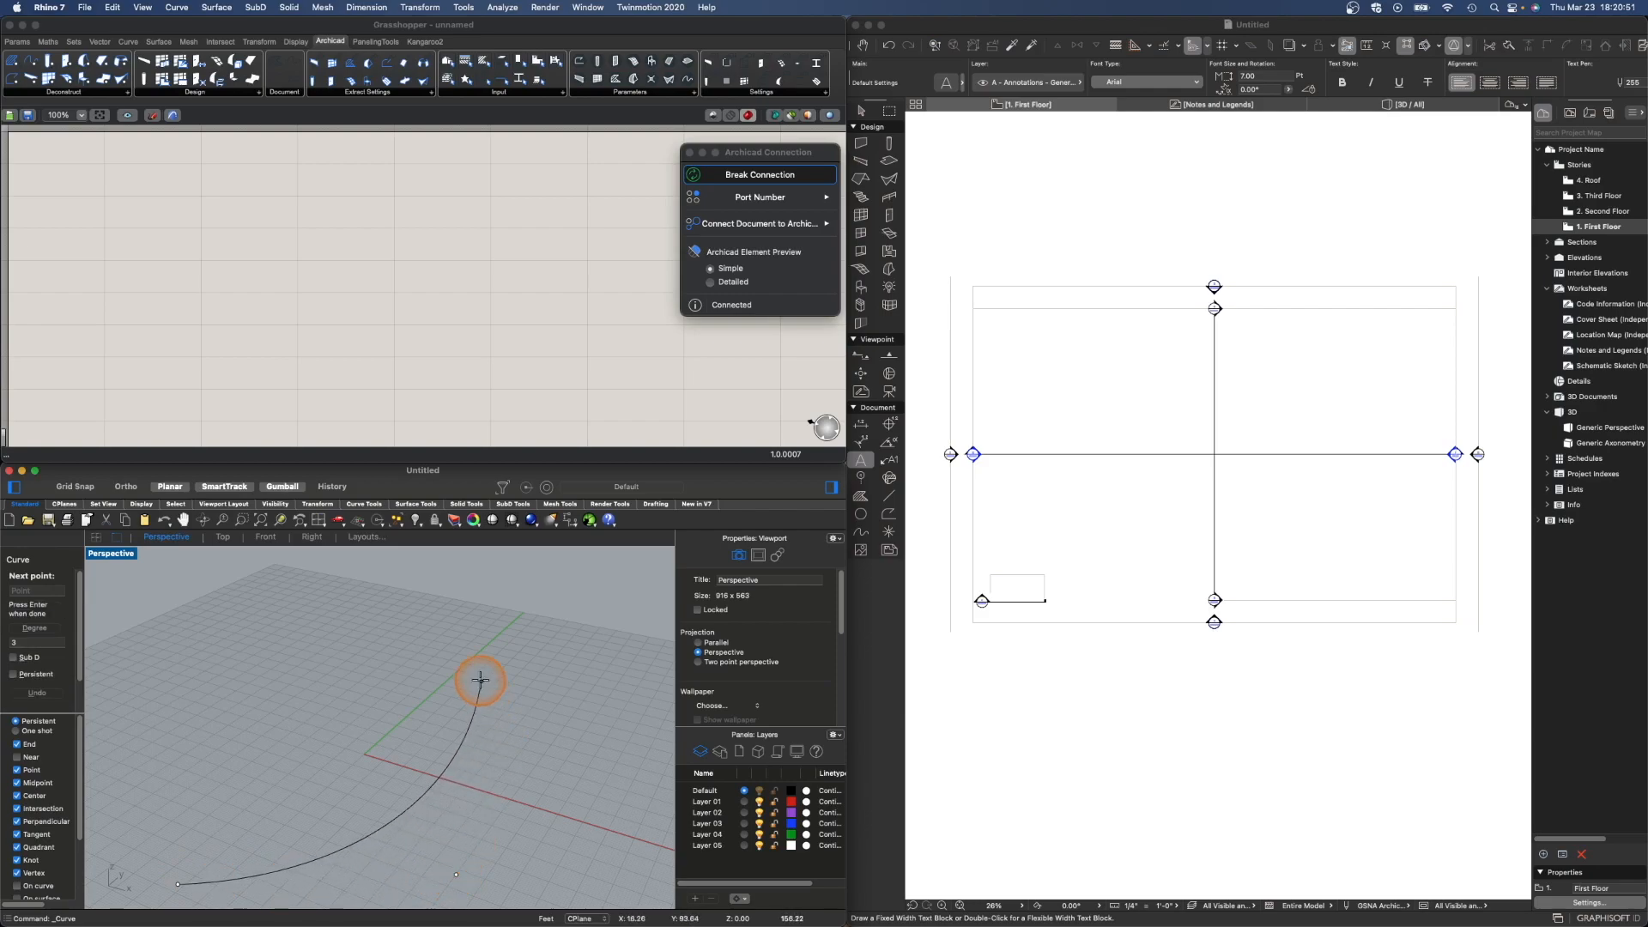
click(522, 724)
click(400, 590)
click(527, 565)
right_click(526, 568)
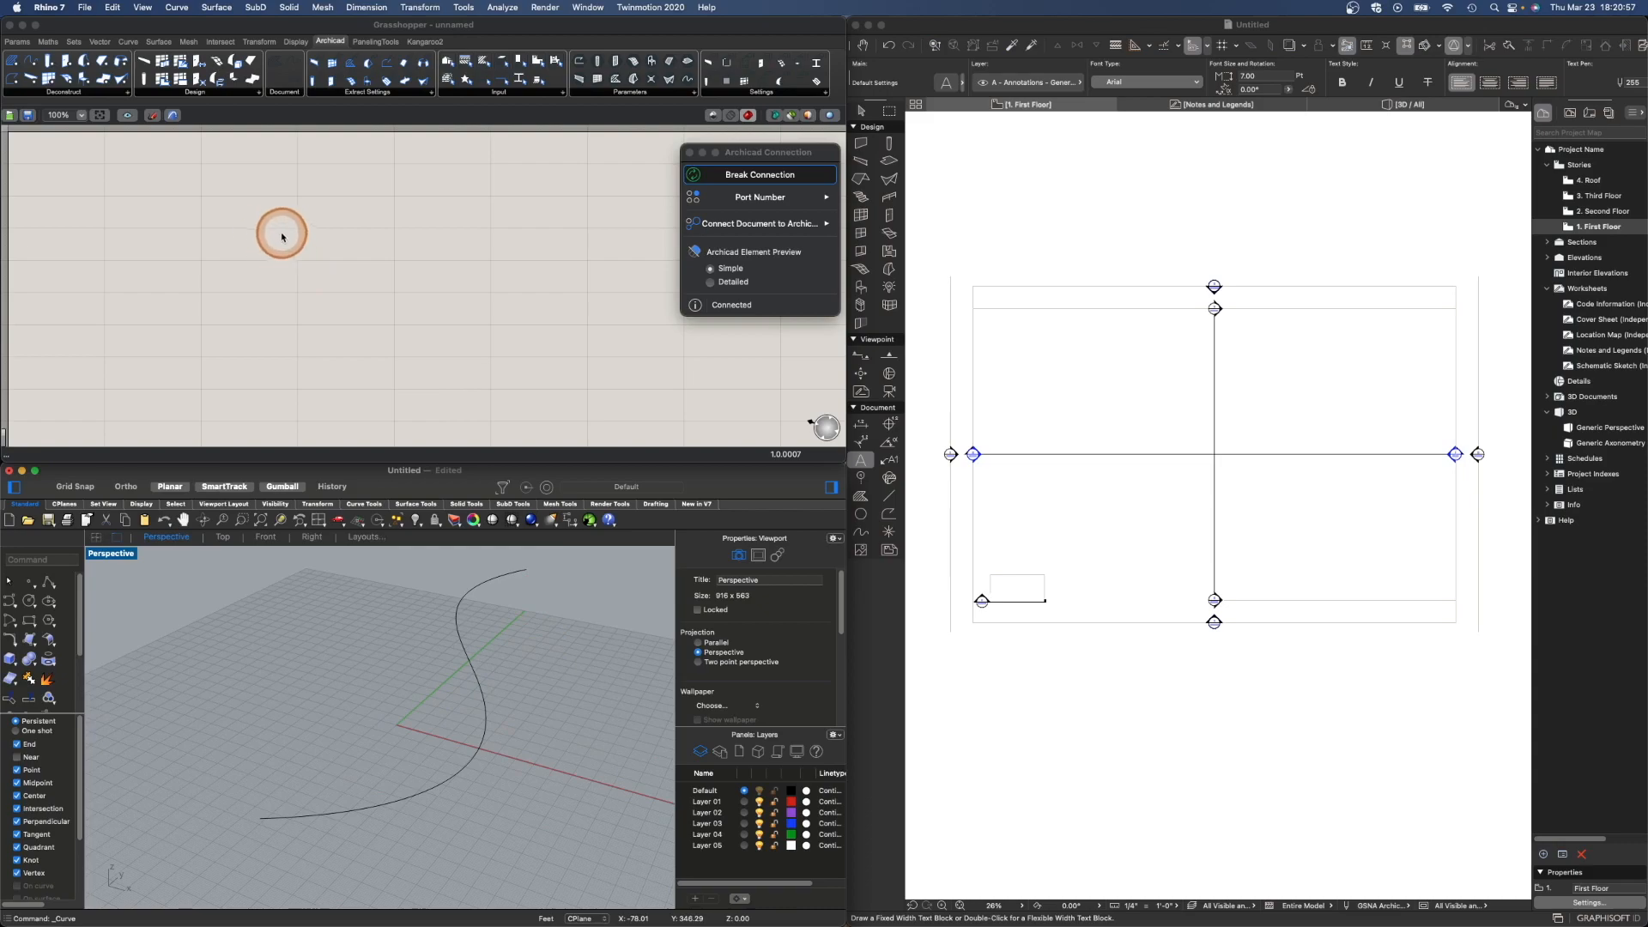
- Add a Curve parameter to the Grasshopper canvas and set it to reference the Rhino curve
double_click(204, 240)
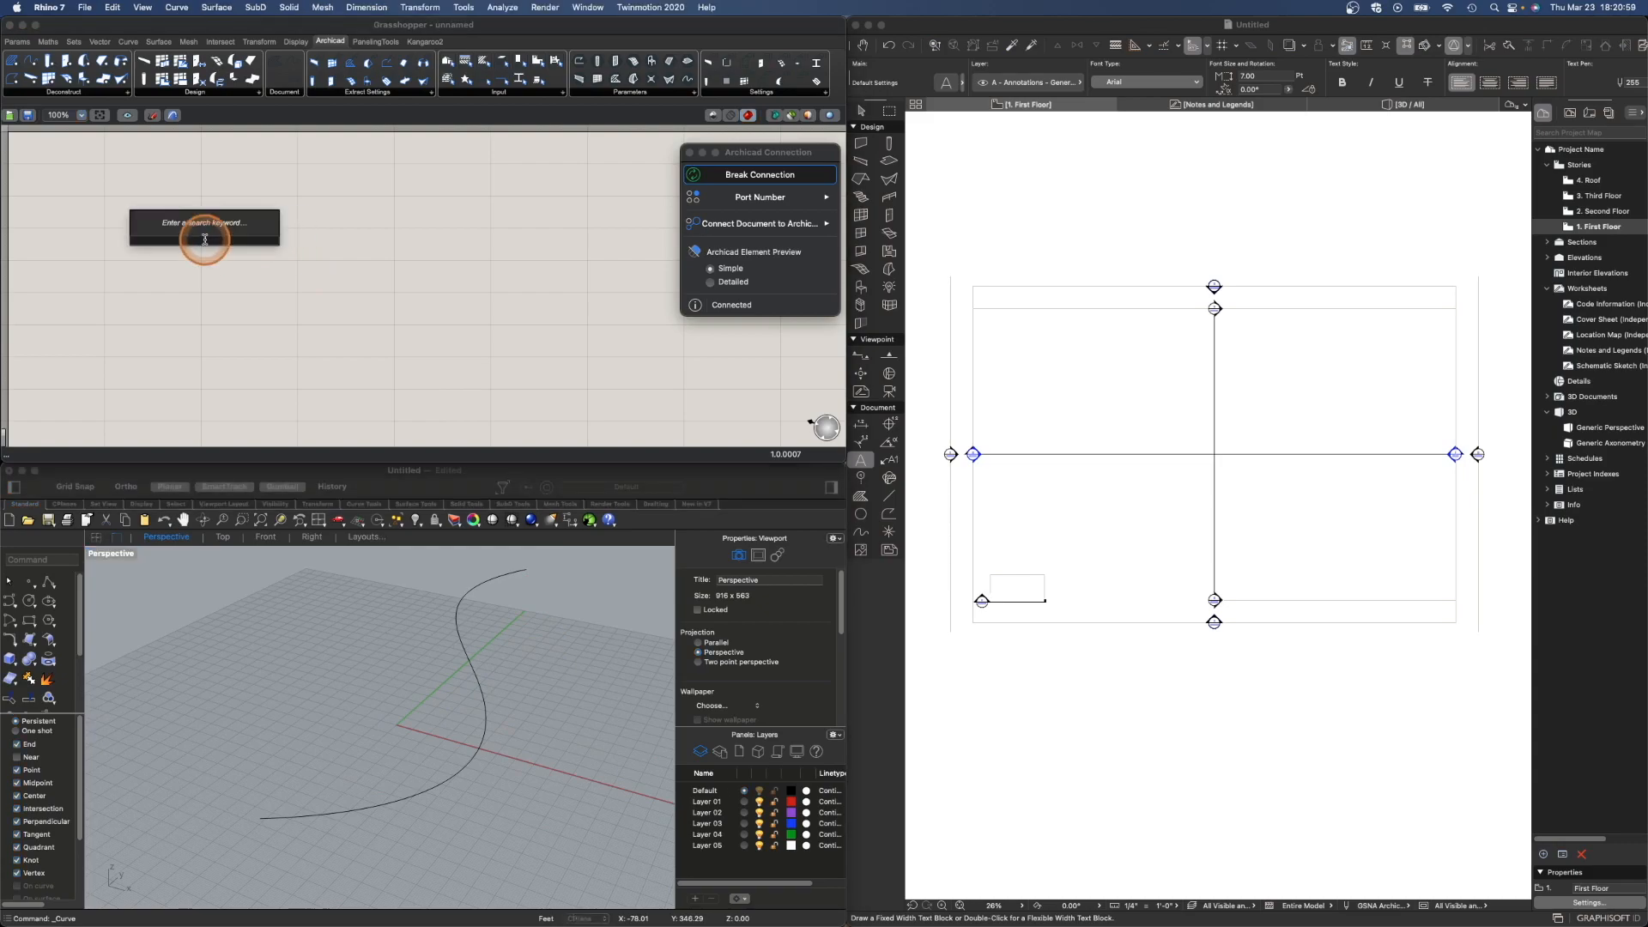
text(curve)
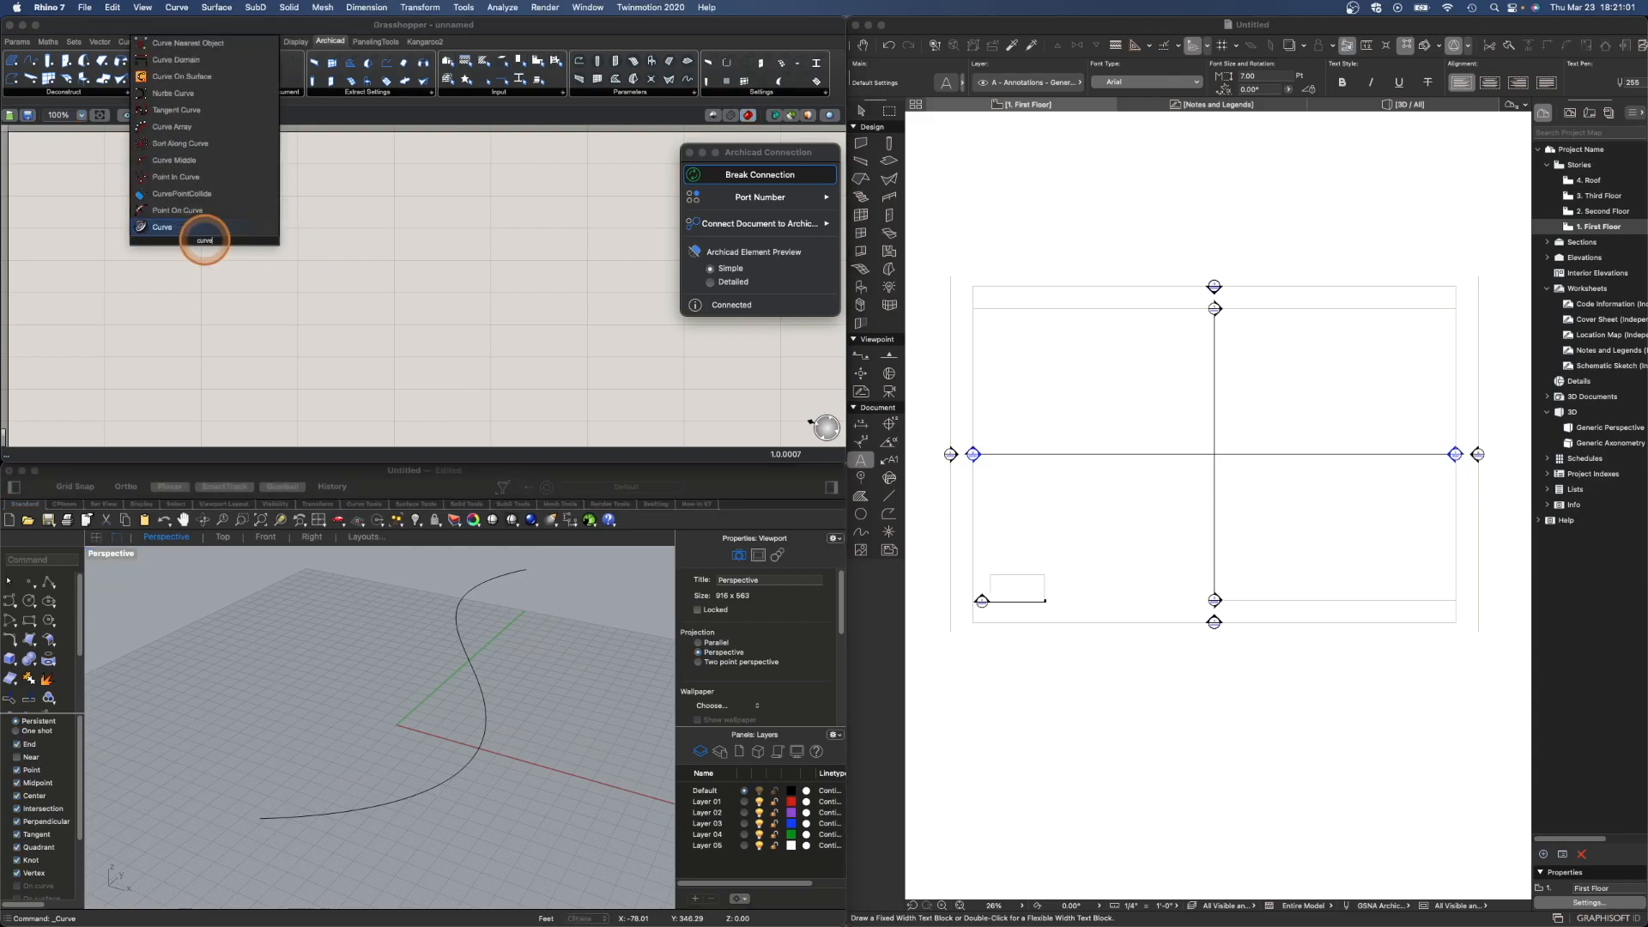
key(Return)
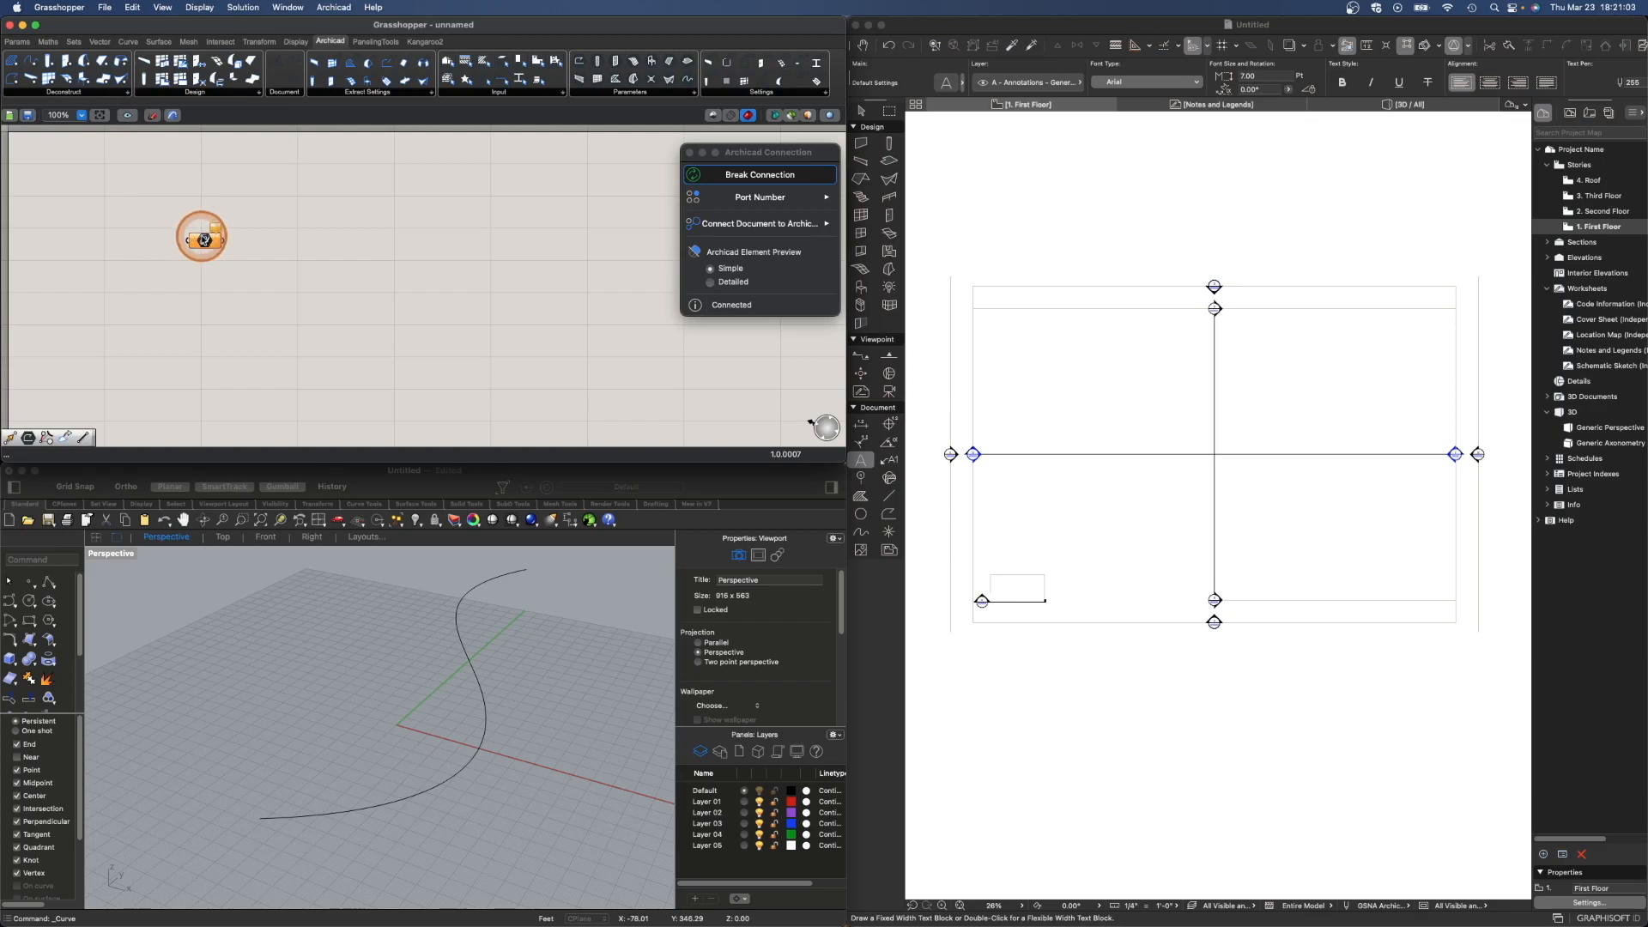
right_click(204, 241)
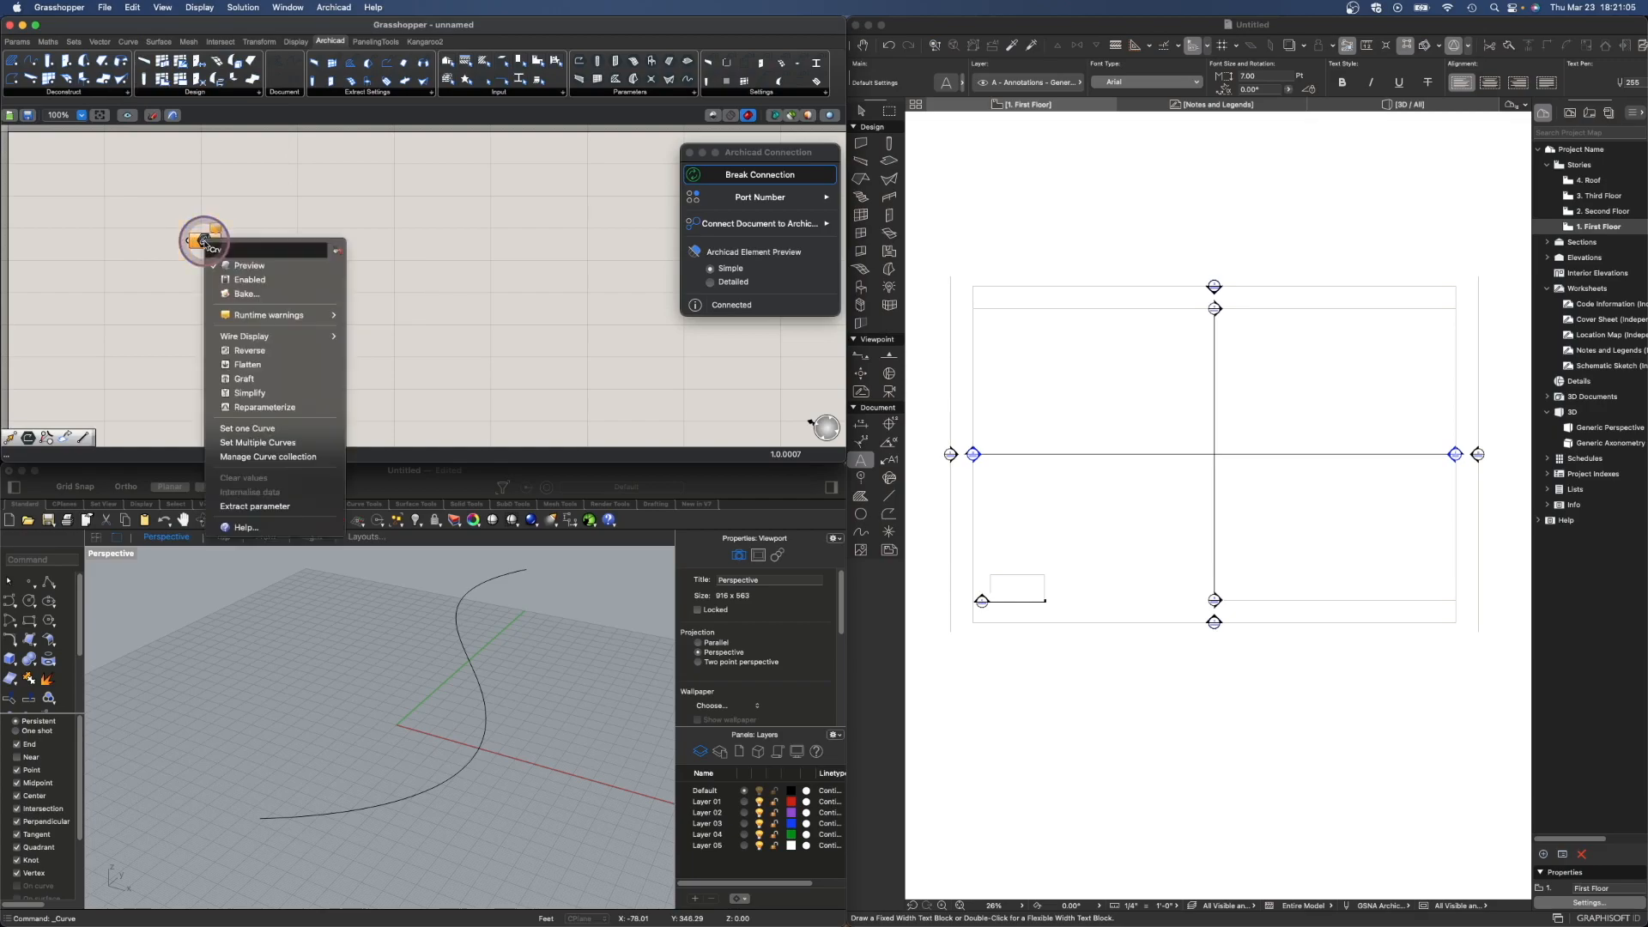
click(254, 429)
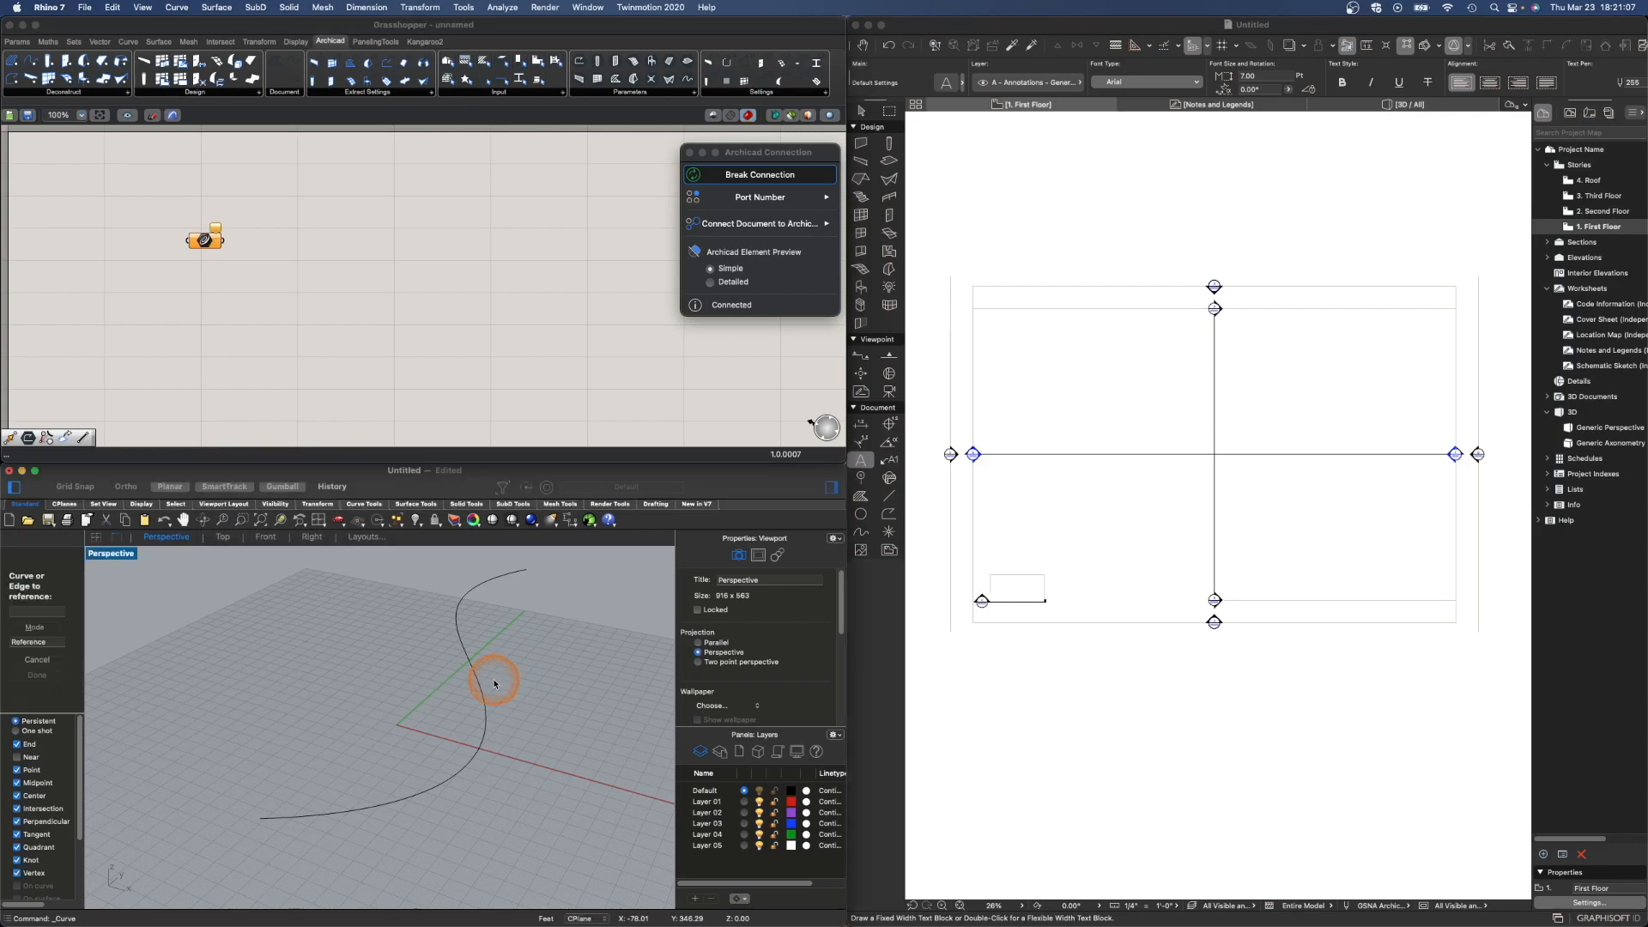
click(481, 691)
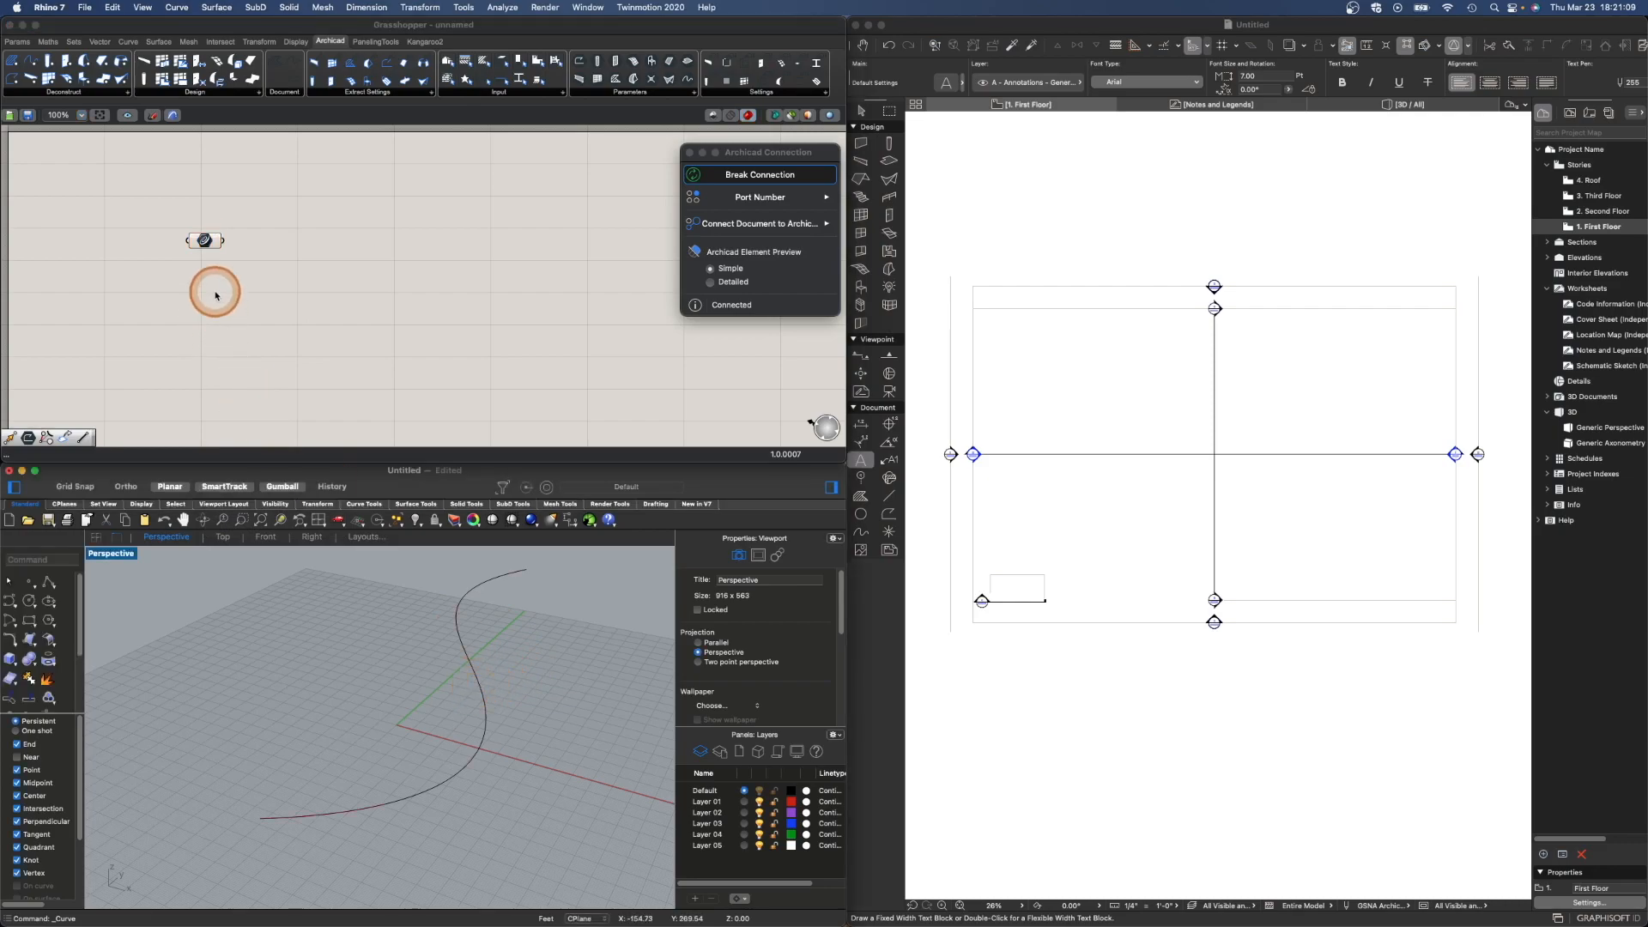
click(204, 241)
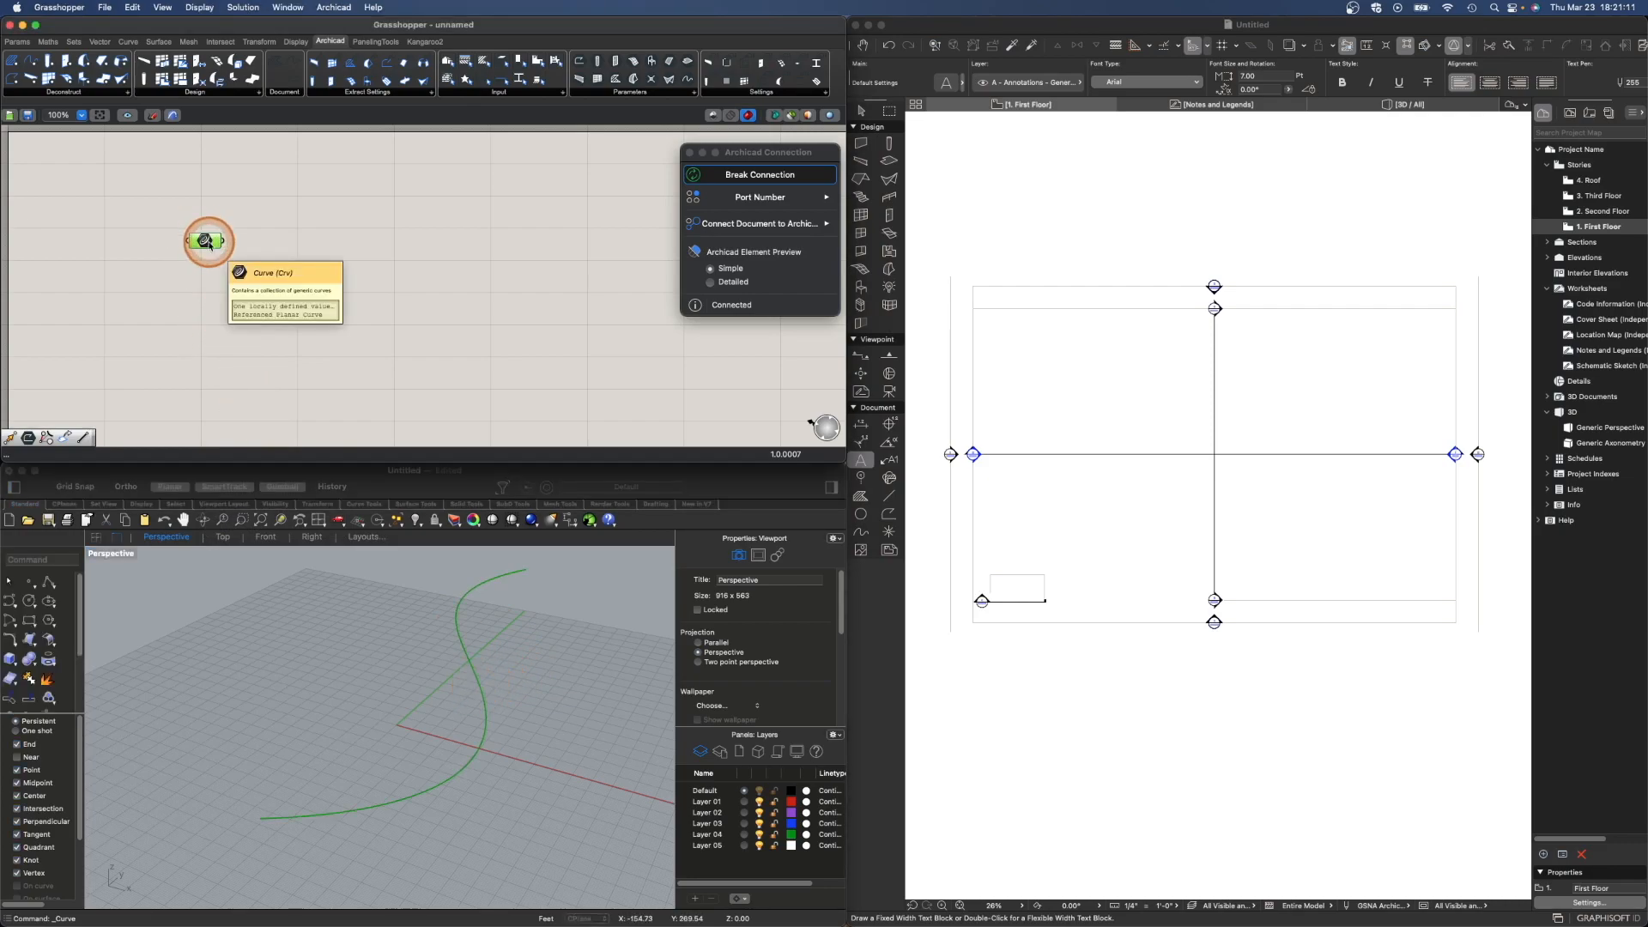
click(321, 218)
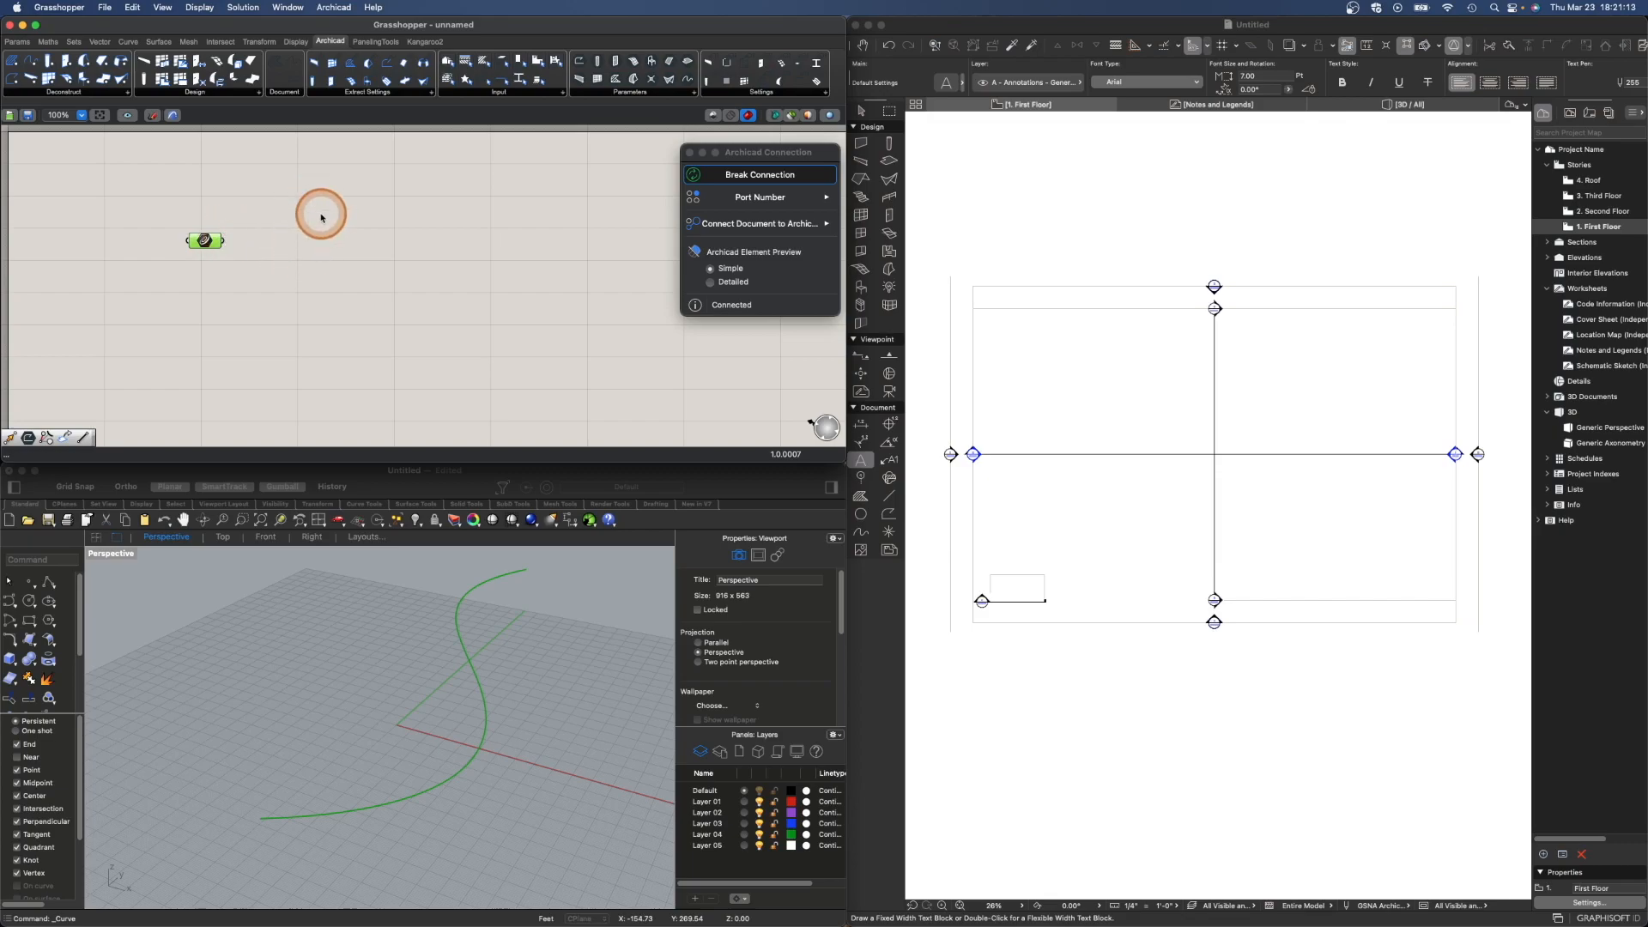
- Browse the Archicad tab's Design, Input, Parameters and Settings component groups
click(333, 43)
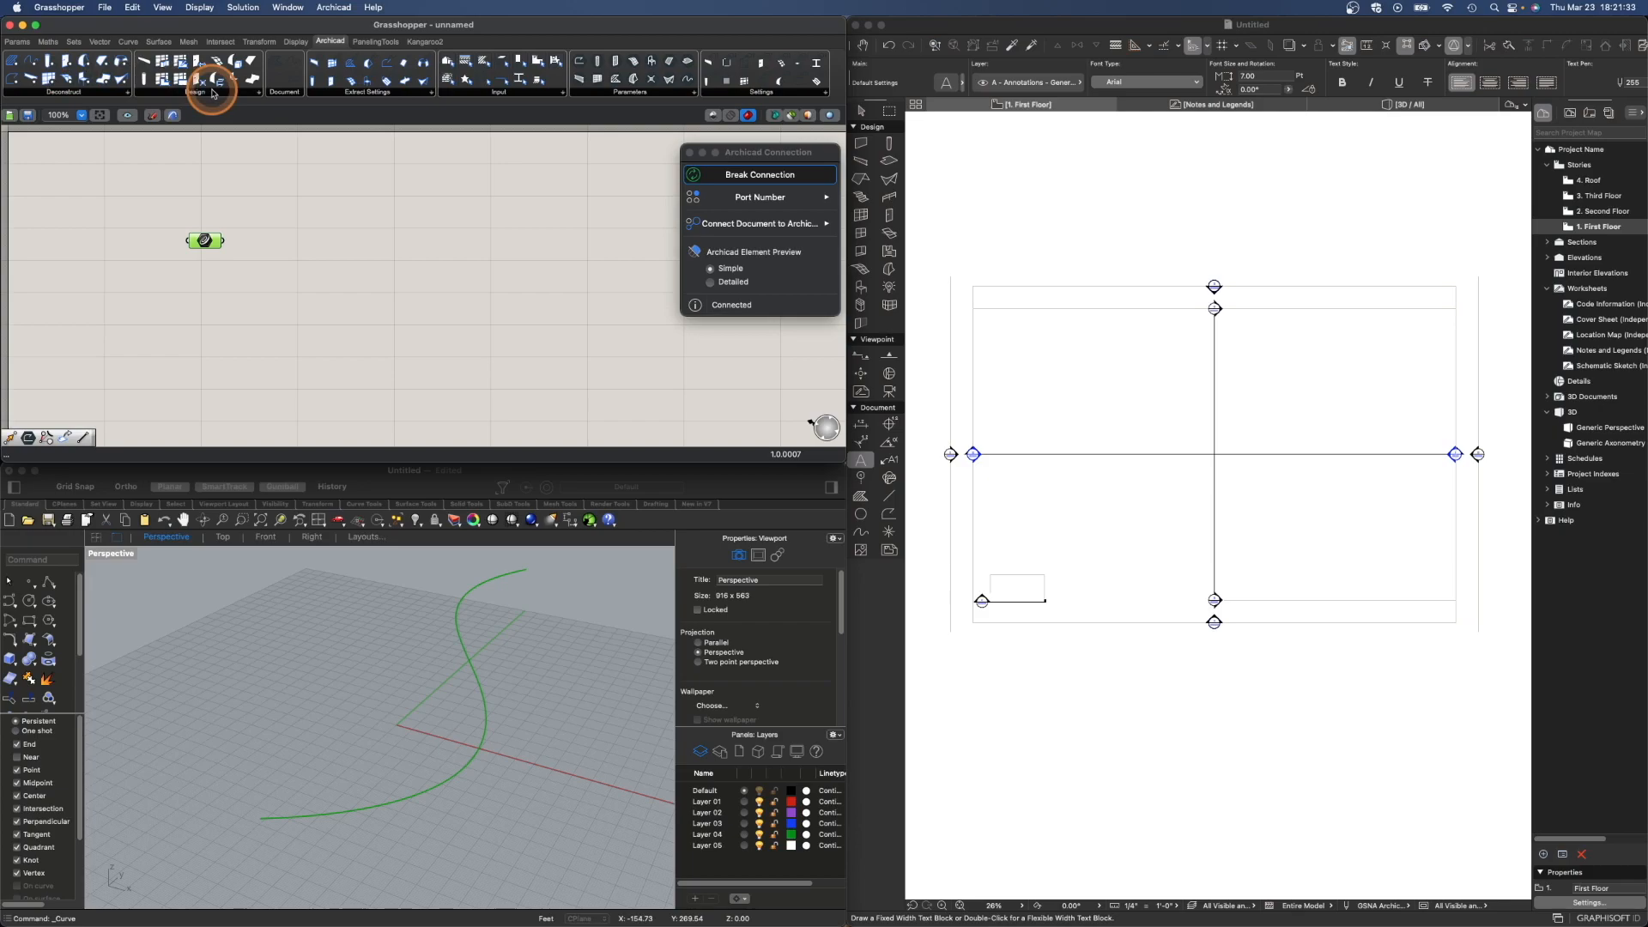
click(258, 93)
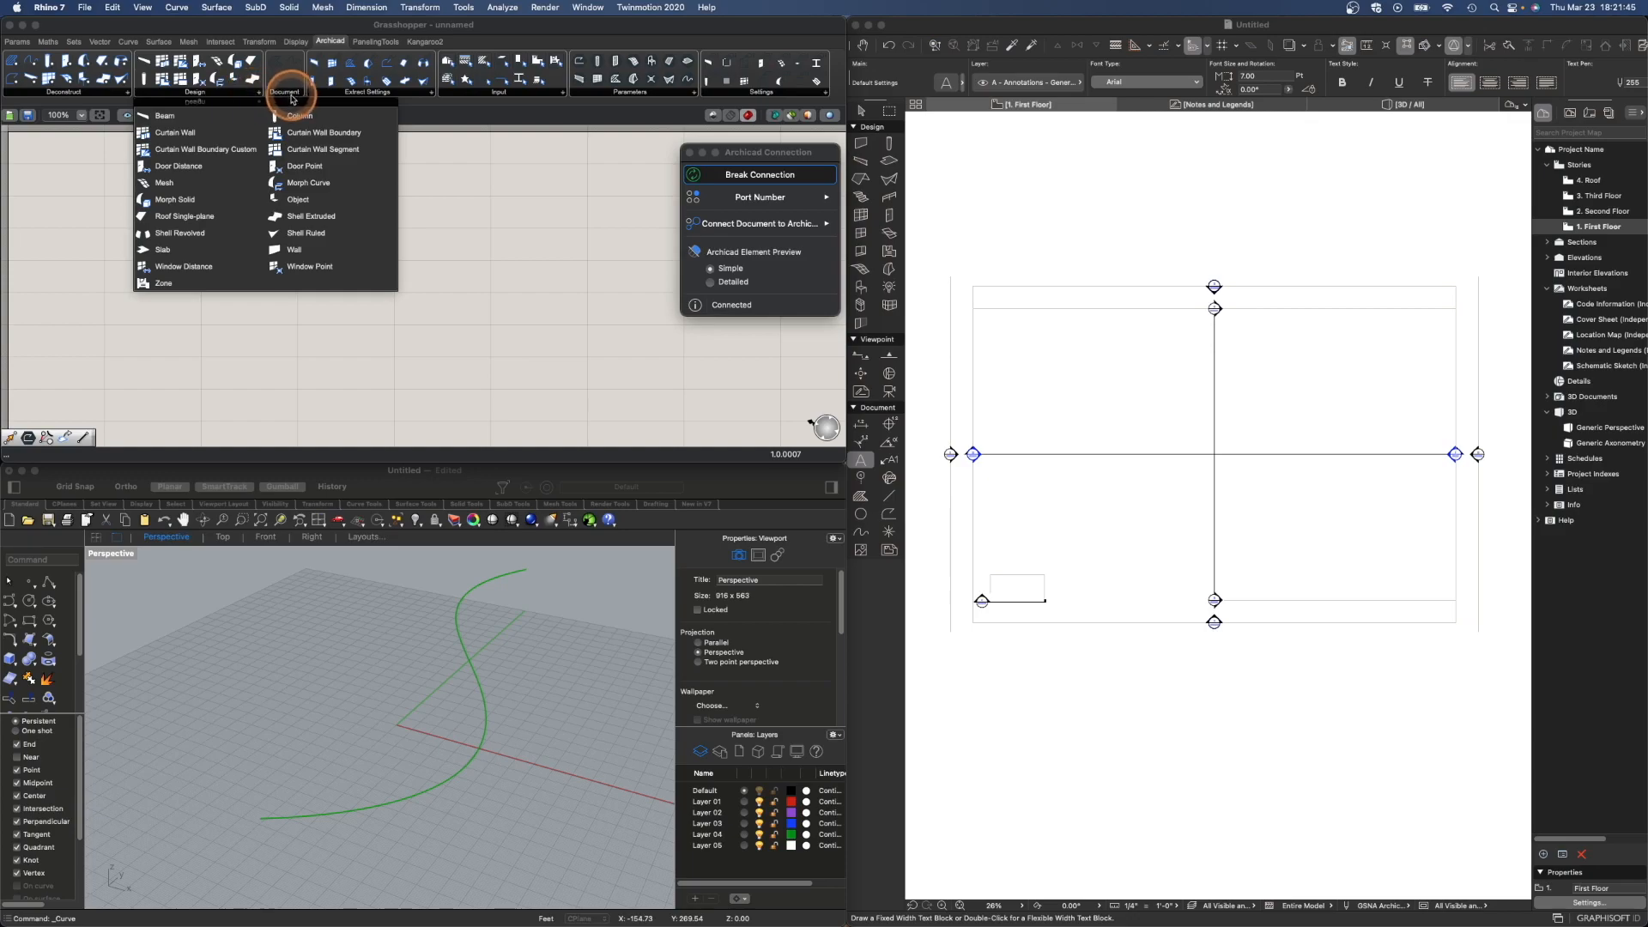
click(286, 93)
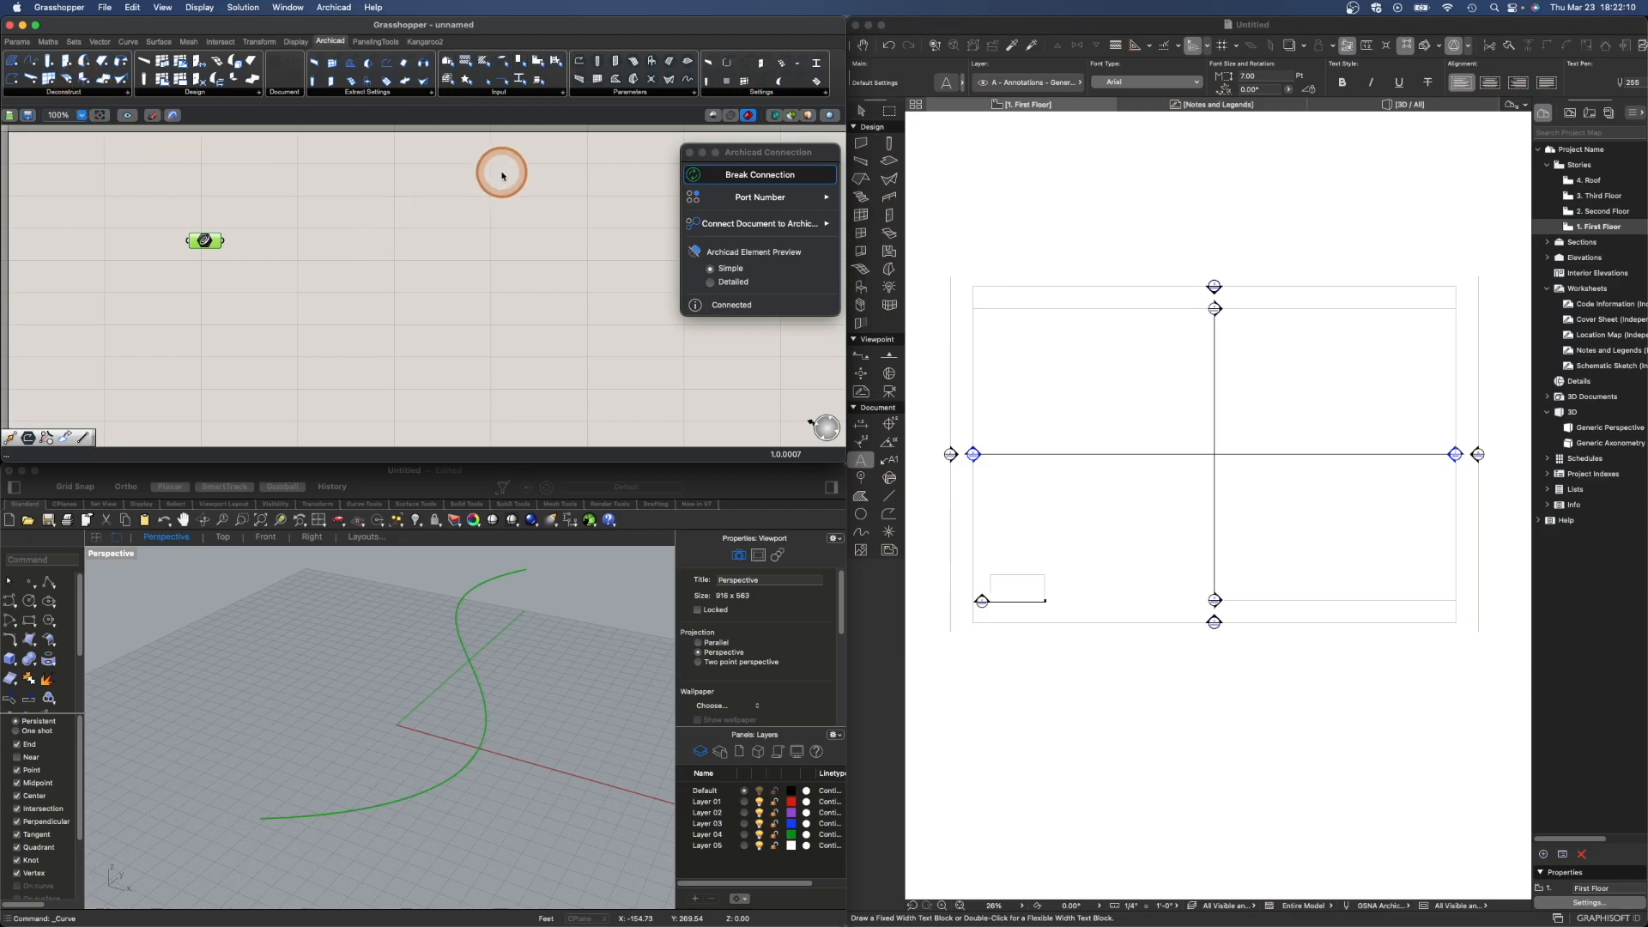
click(564, 92)
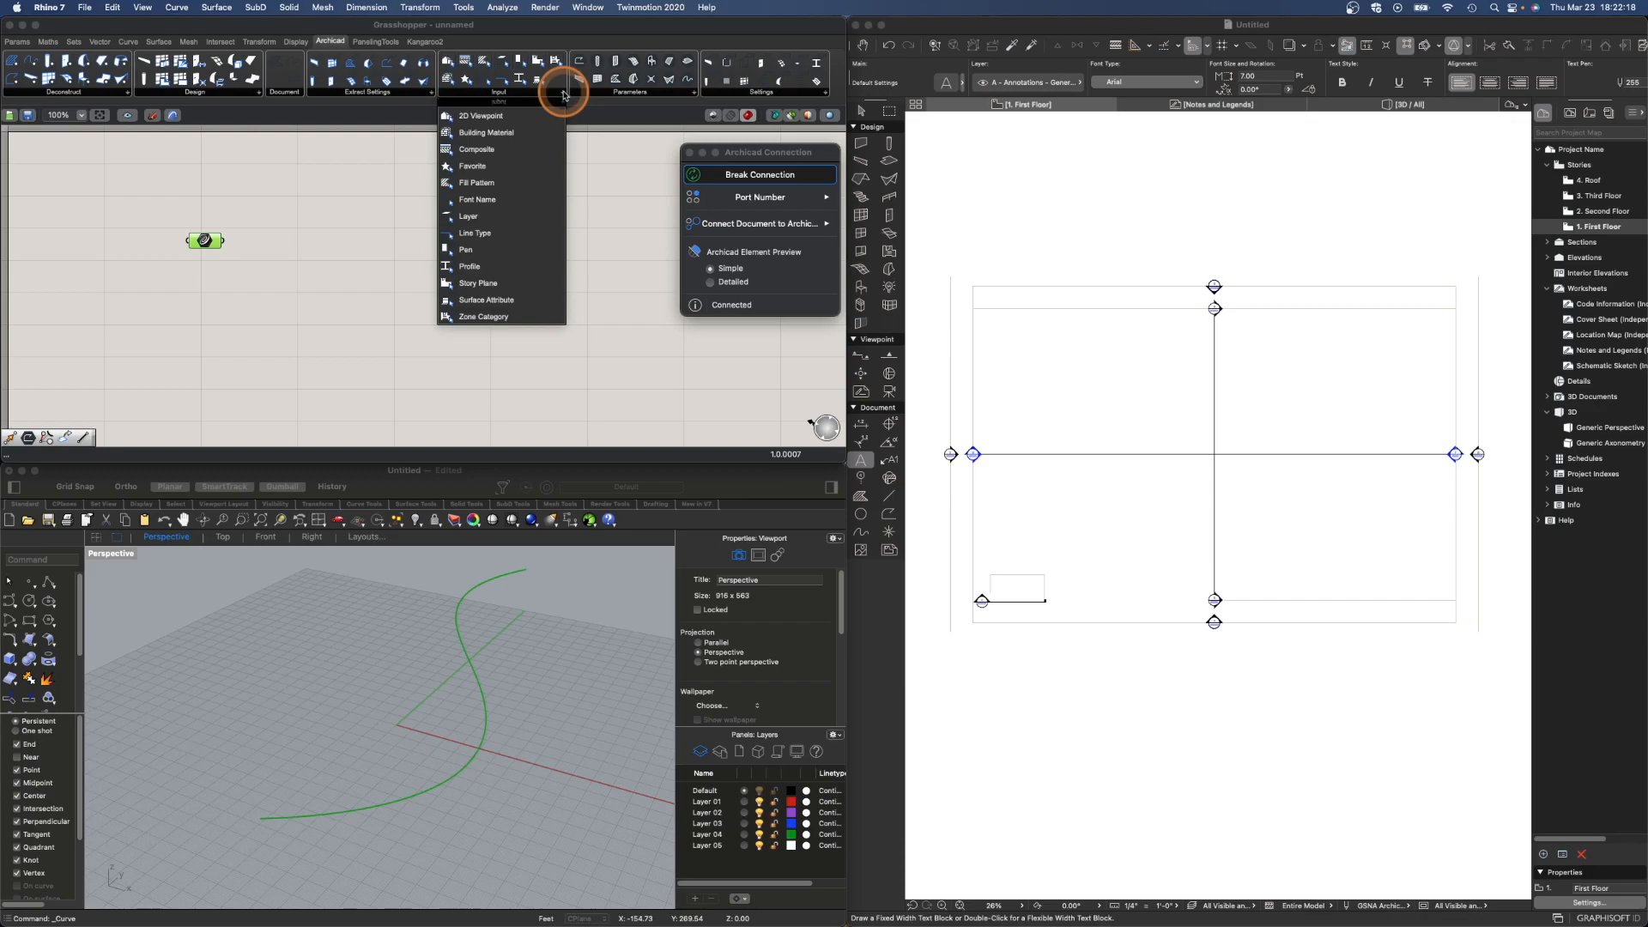
click(696, 92)
click(696, 92)
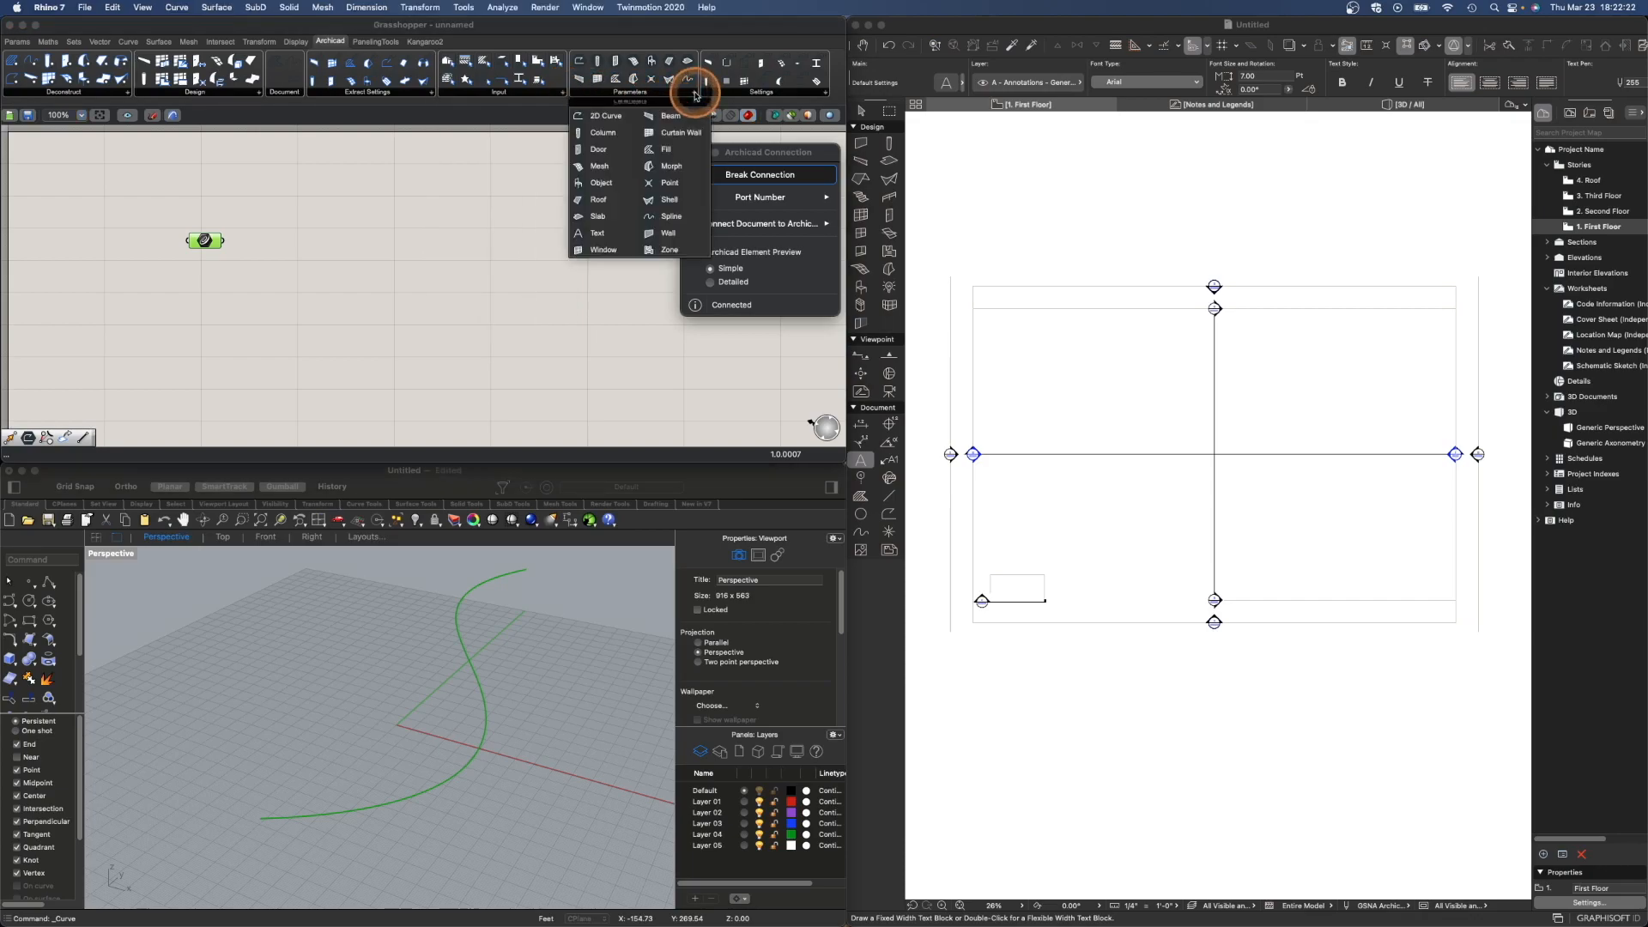
click(782, 94)
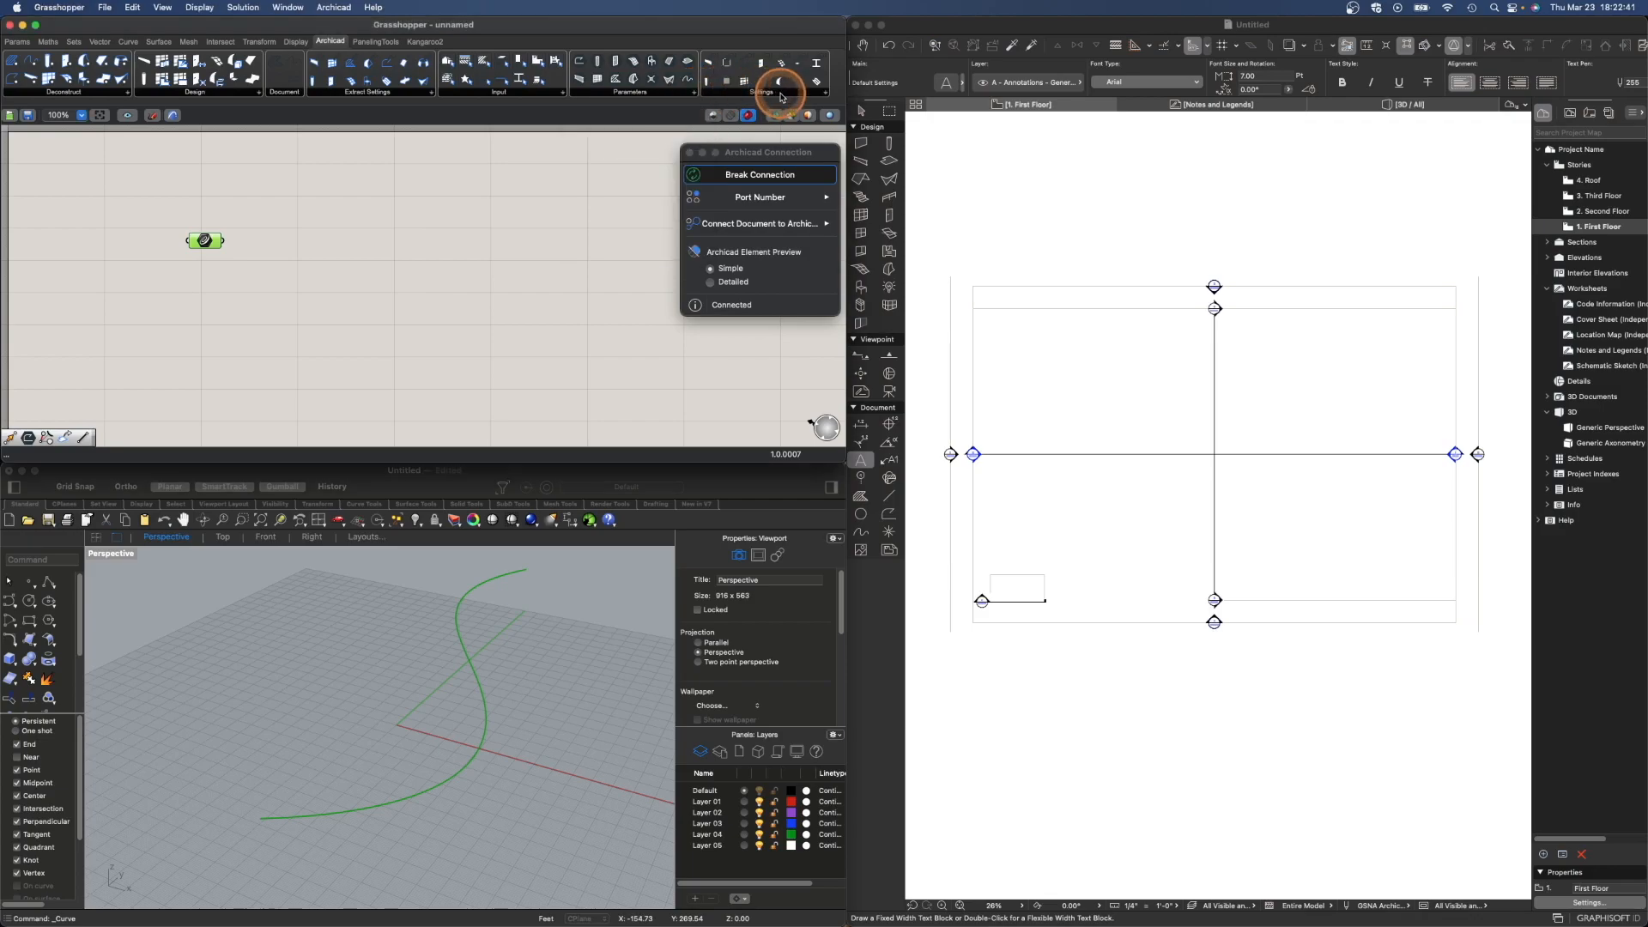
click(827, 95)
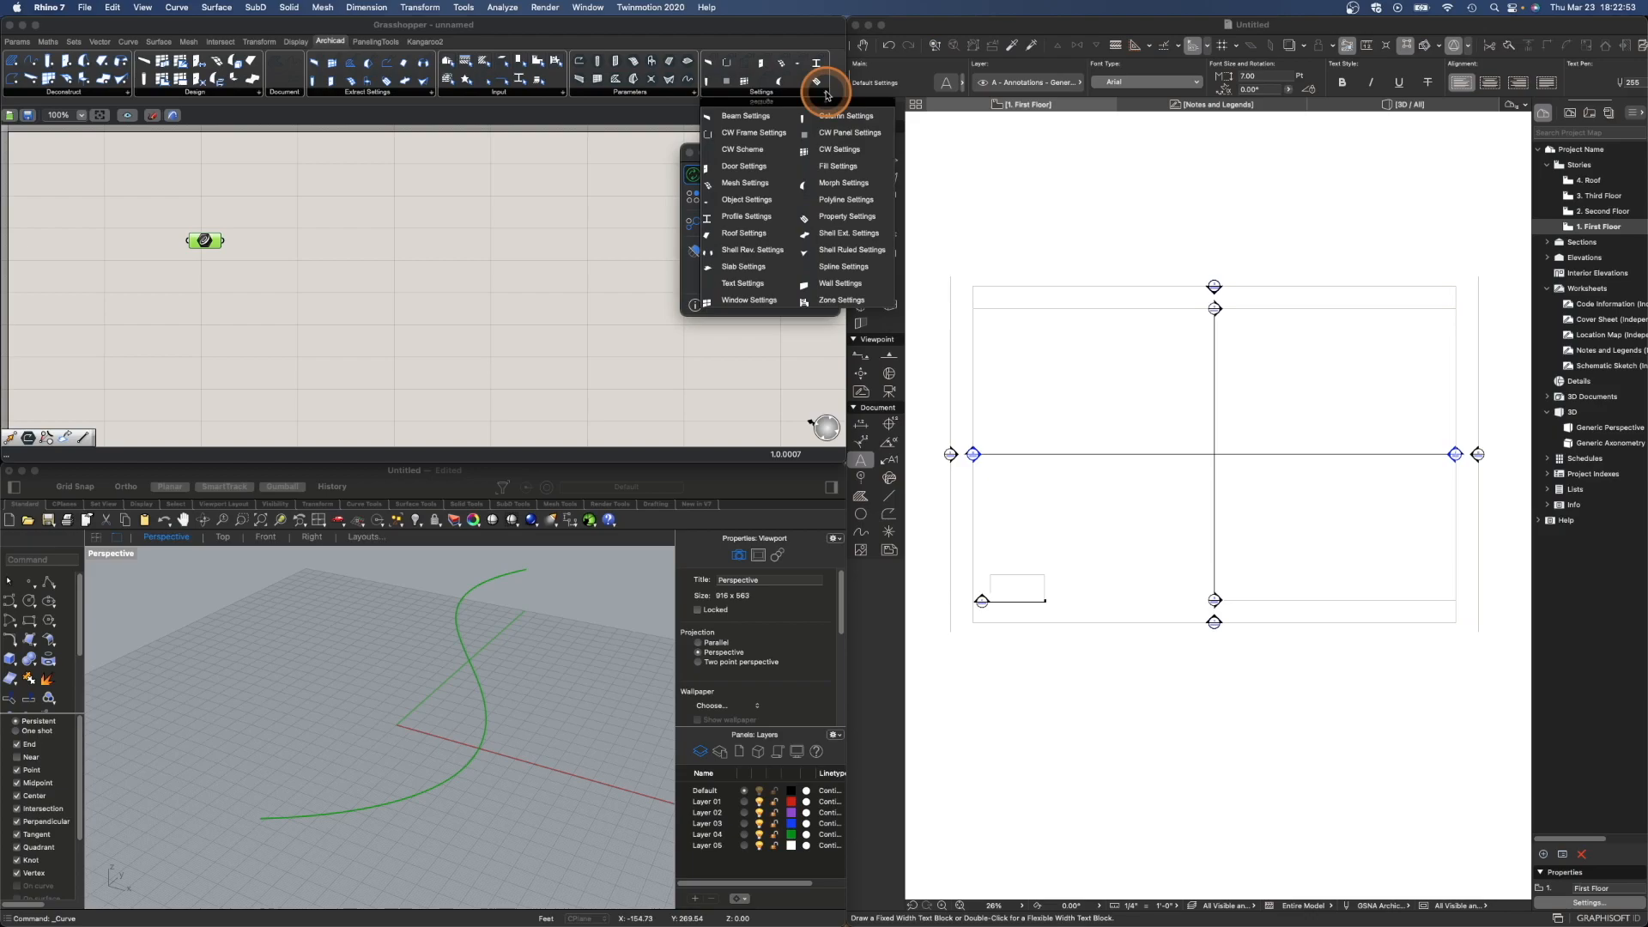
click(827, 94)
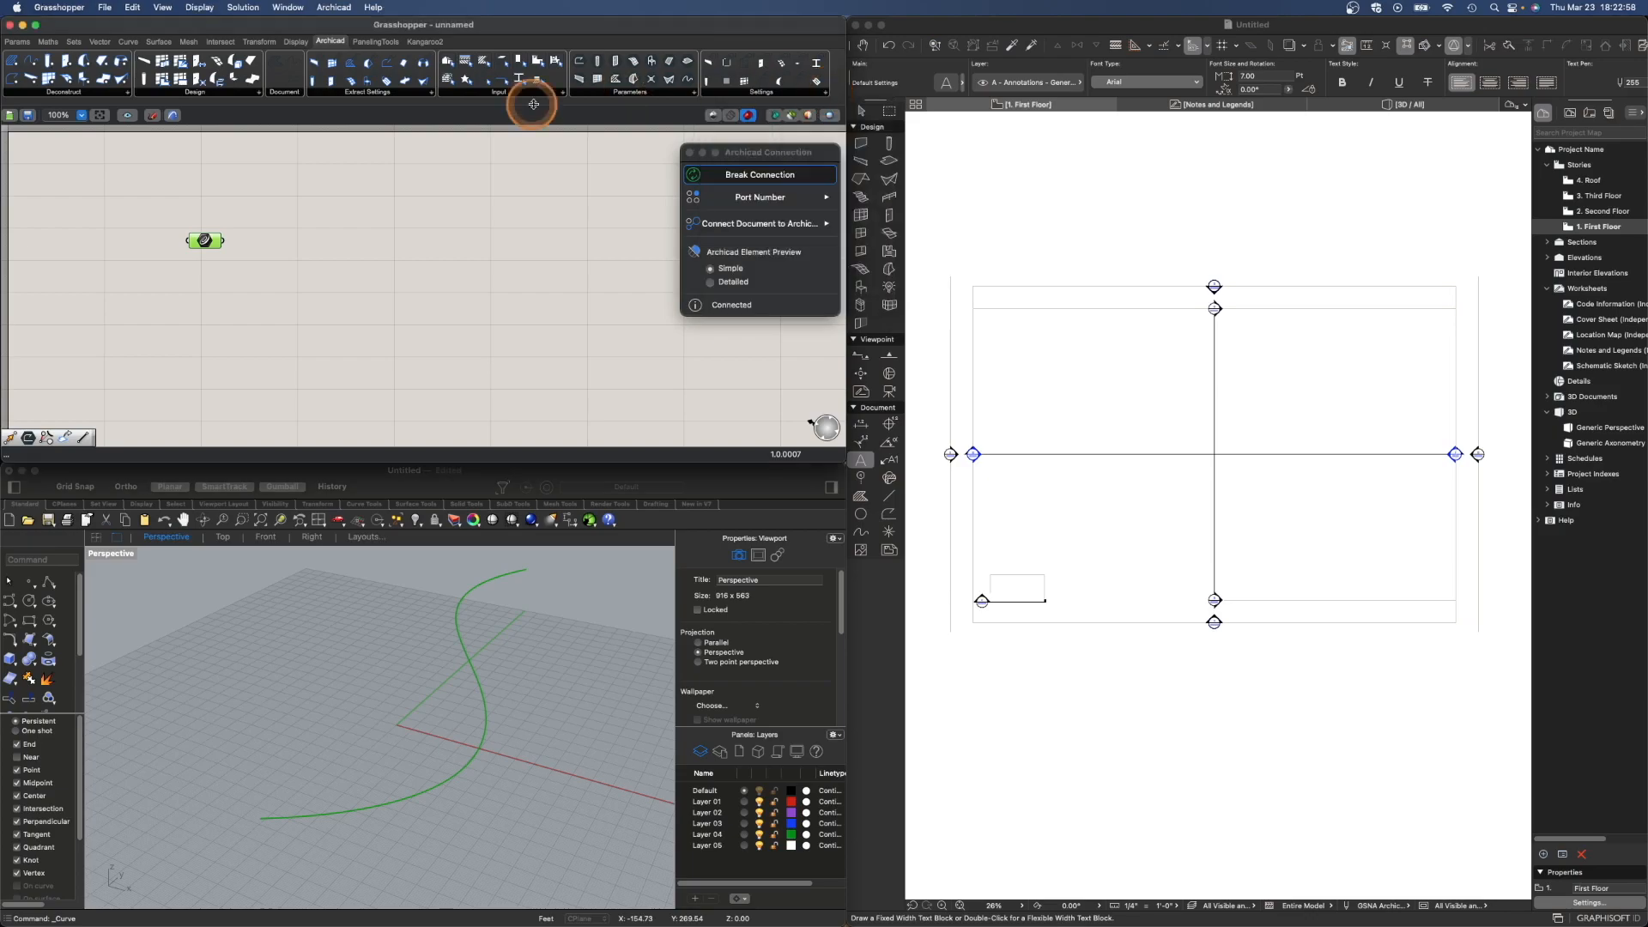
- Place an Archicad Beam component on the canvas beside the Curve parameter
click(258, 94)
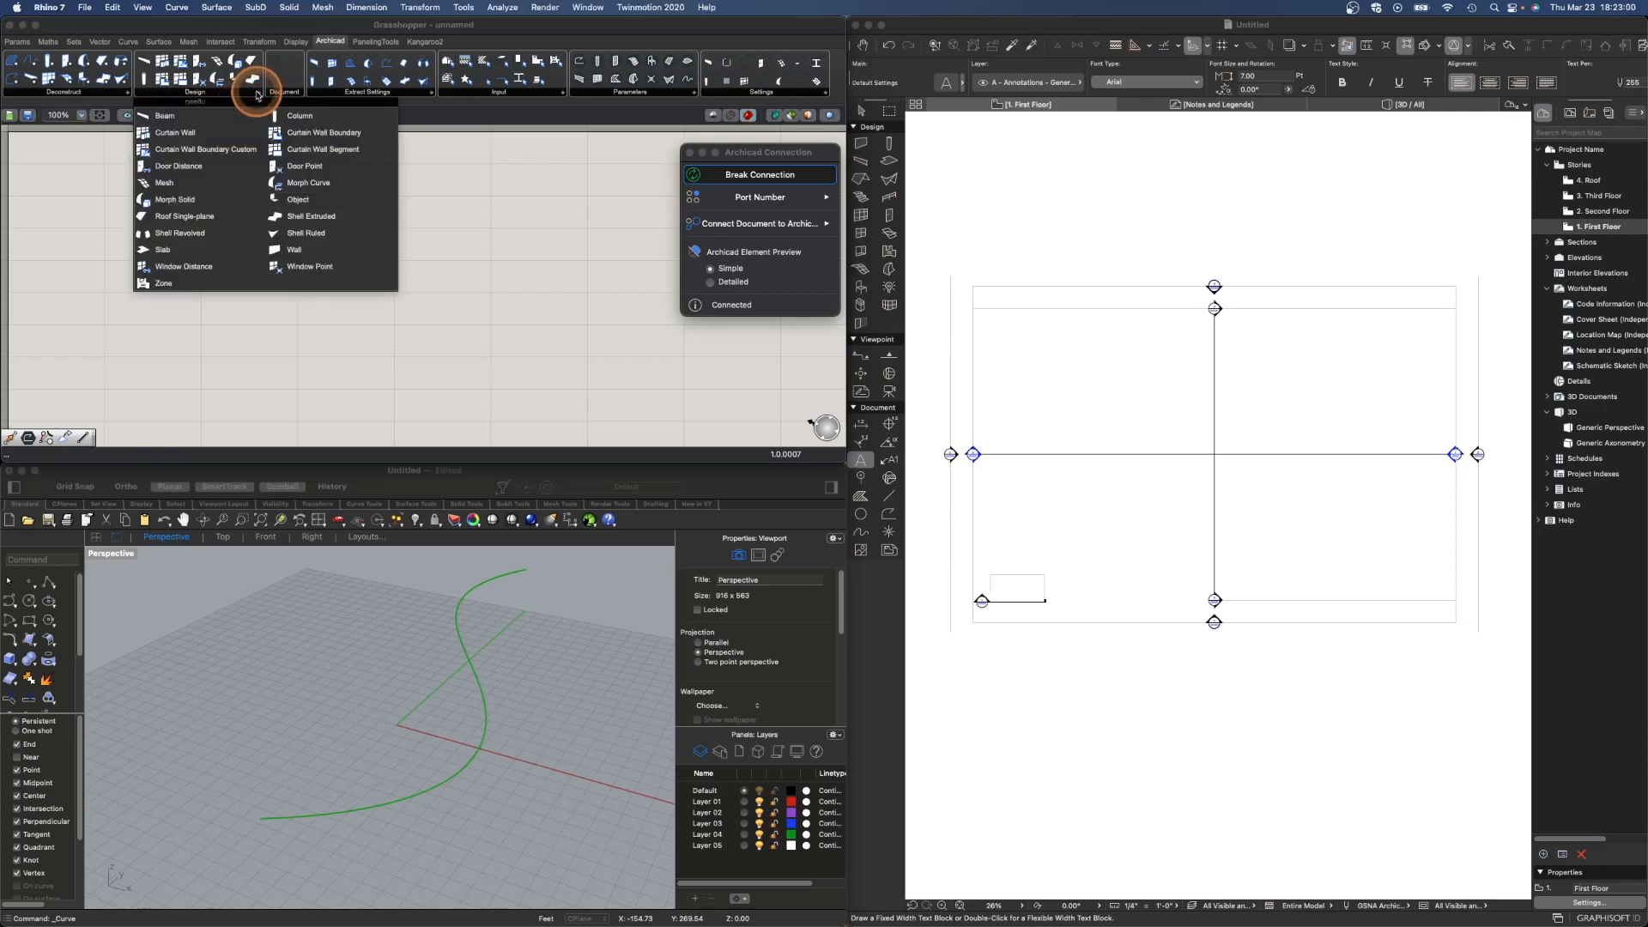
click(203, 117)
click(335, 254)
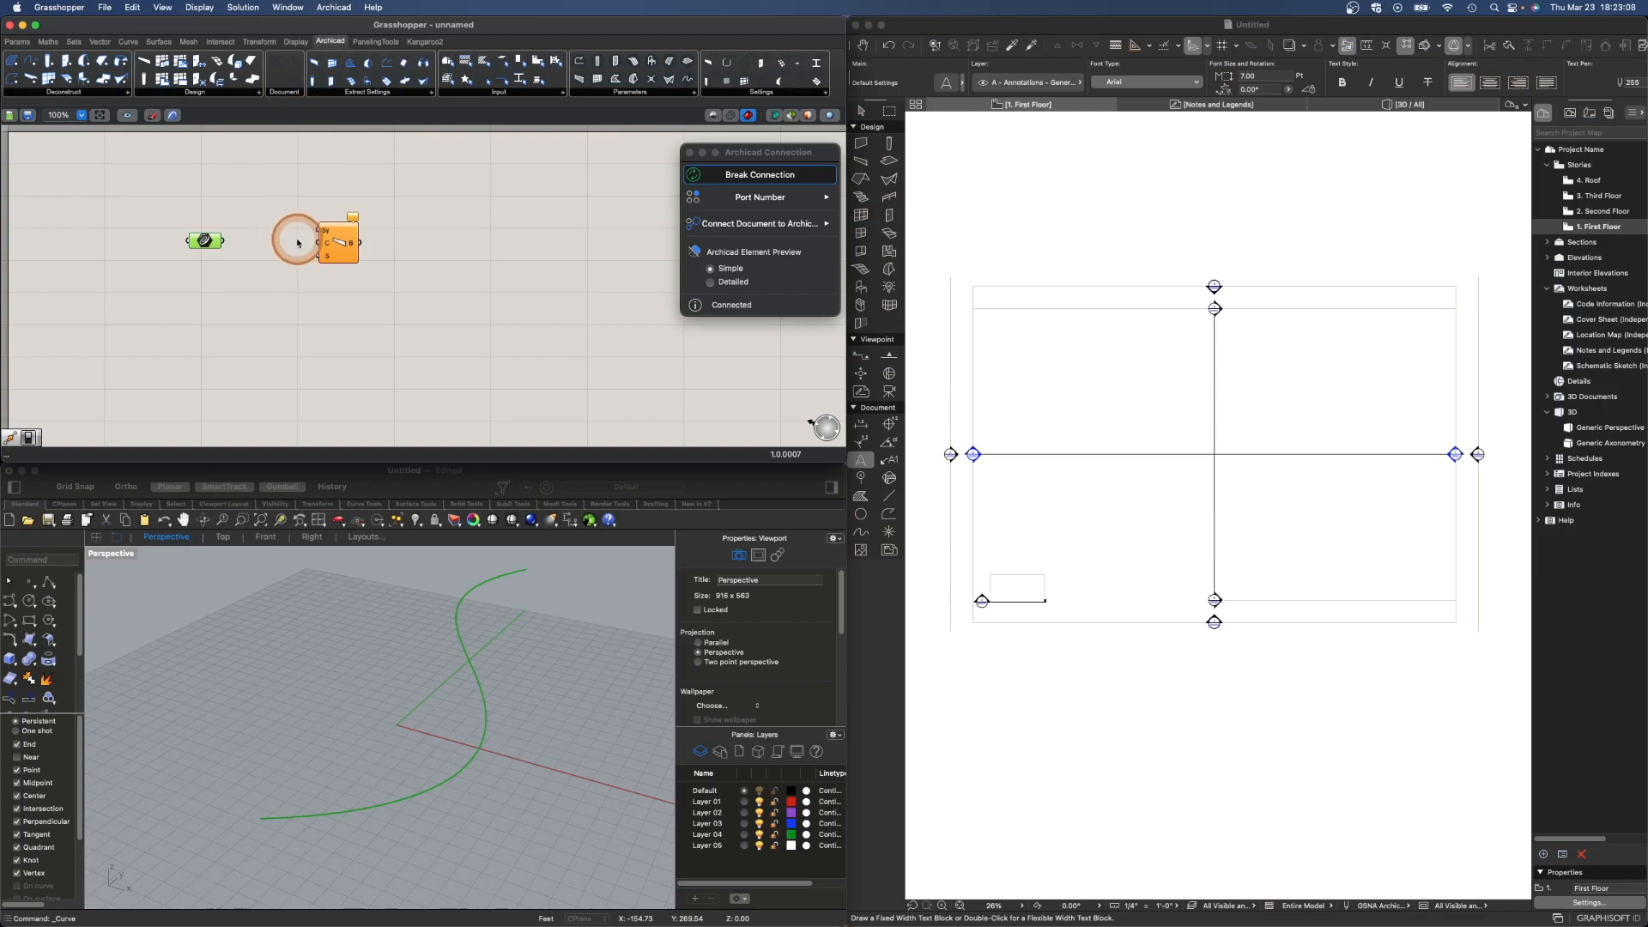
scroll(298, 241, up, 1)
right_drag(271, 267, 340, 299)
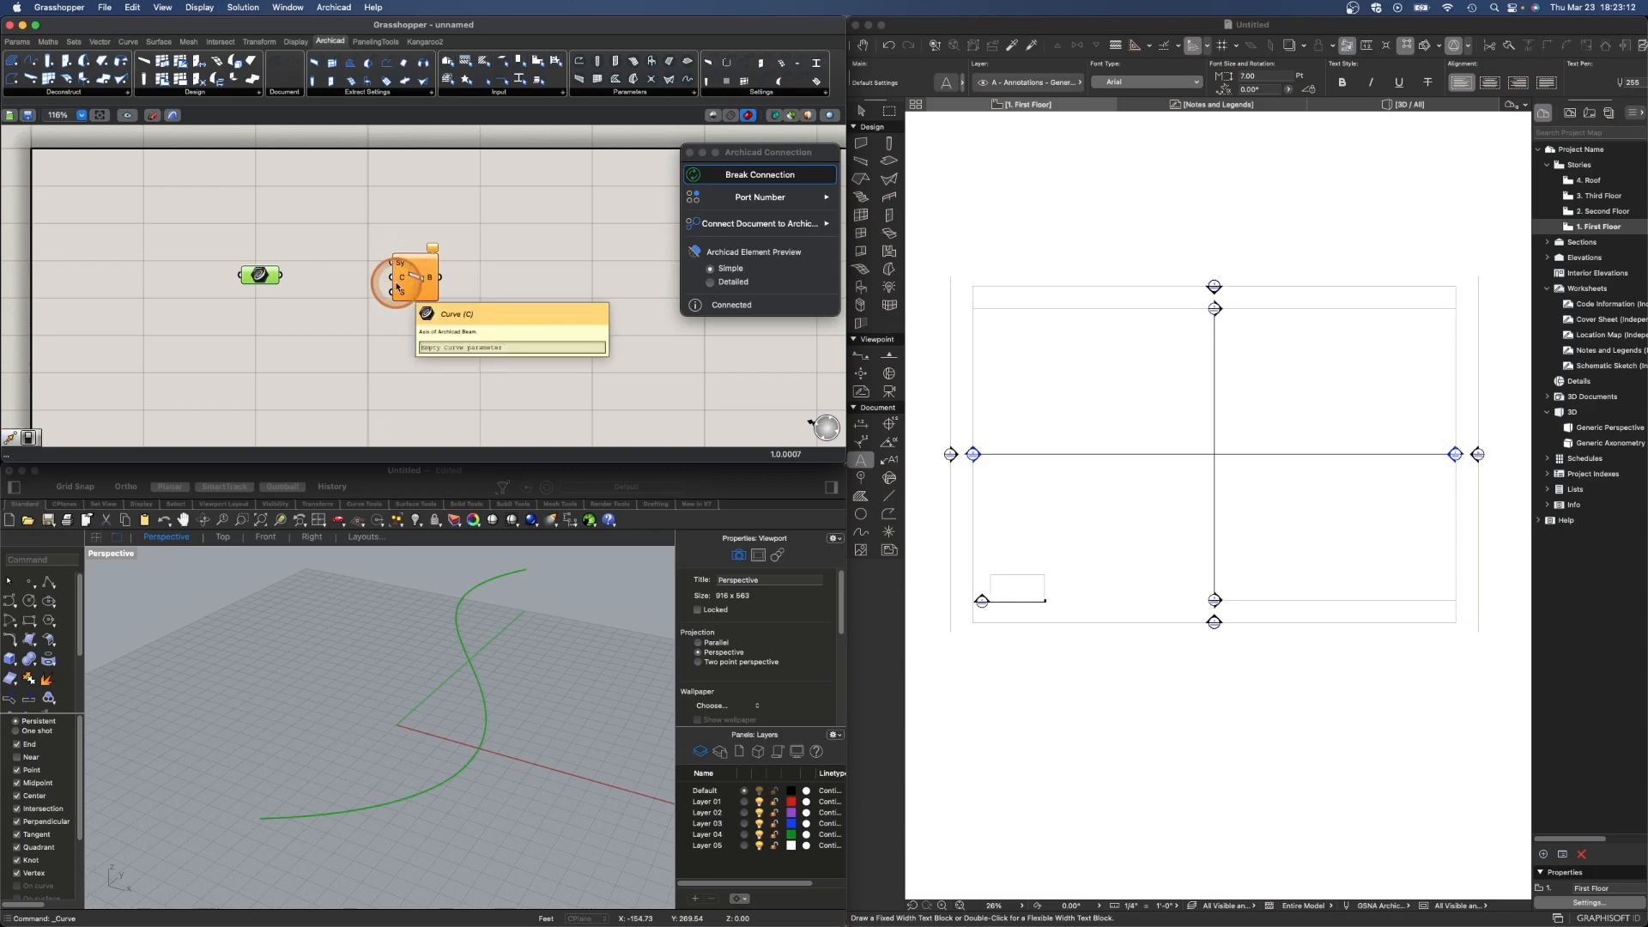
mouse_move(429, 279)
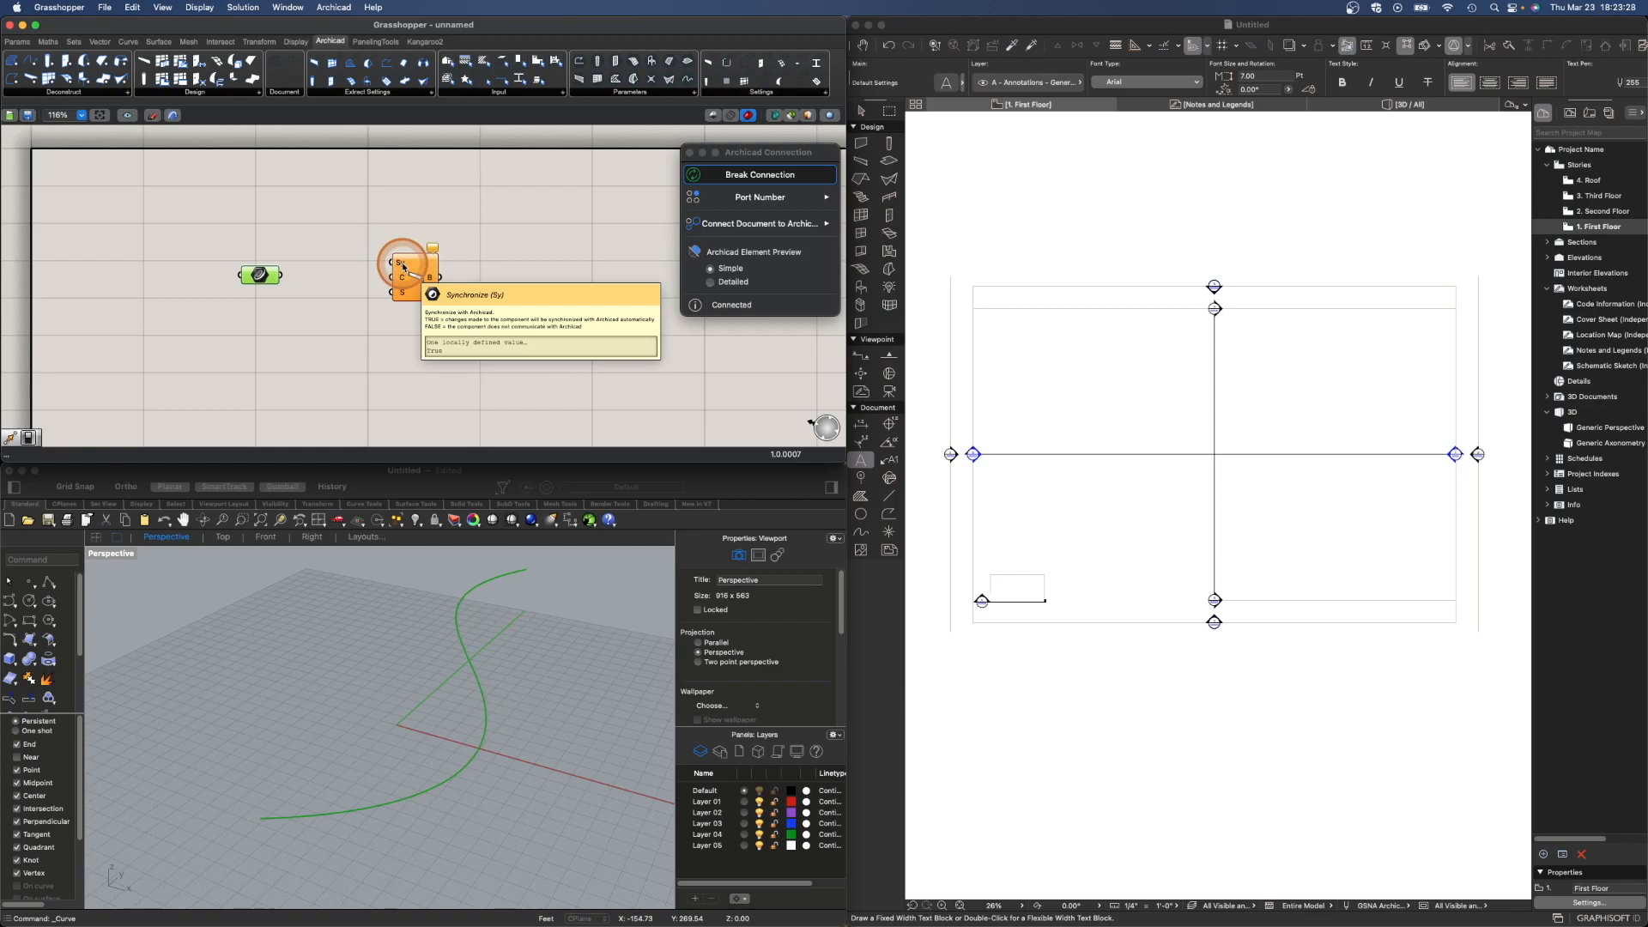
- Add a Boolean Toggle wired to the Beam's Sync input, and connect the Curve parameter to the Beam's Curve input
double_click(355, 218)
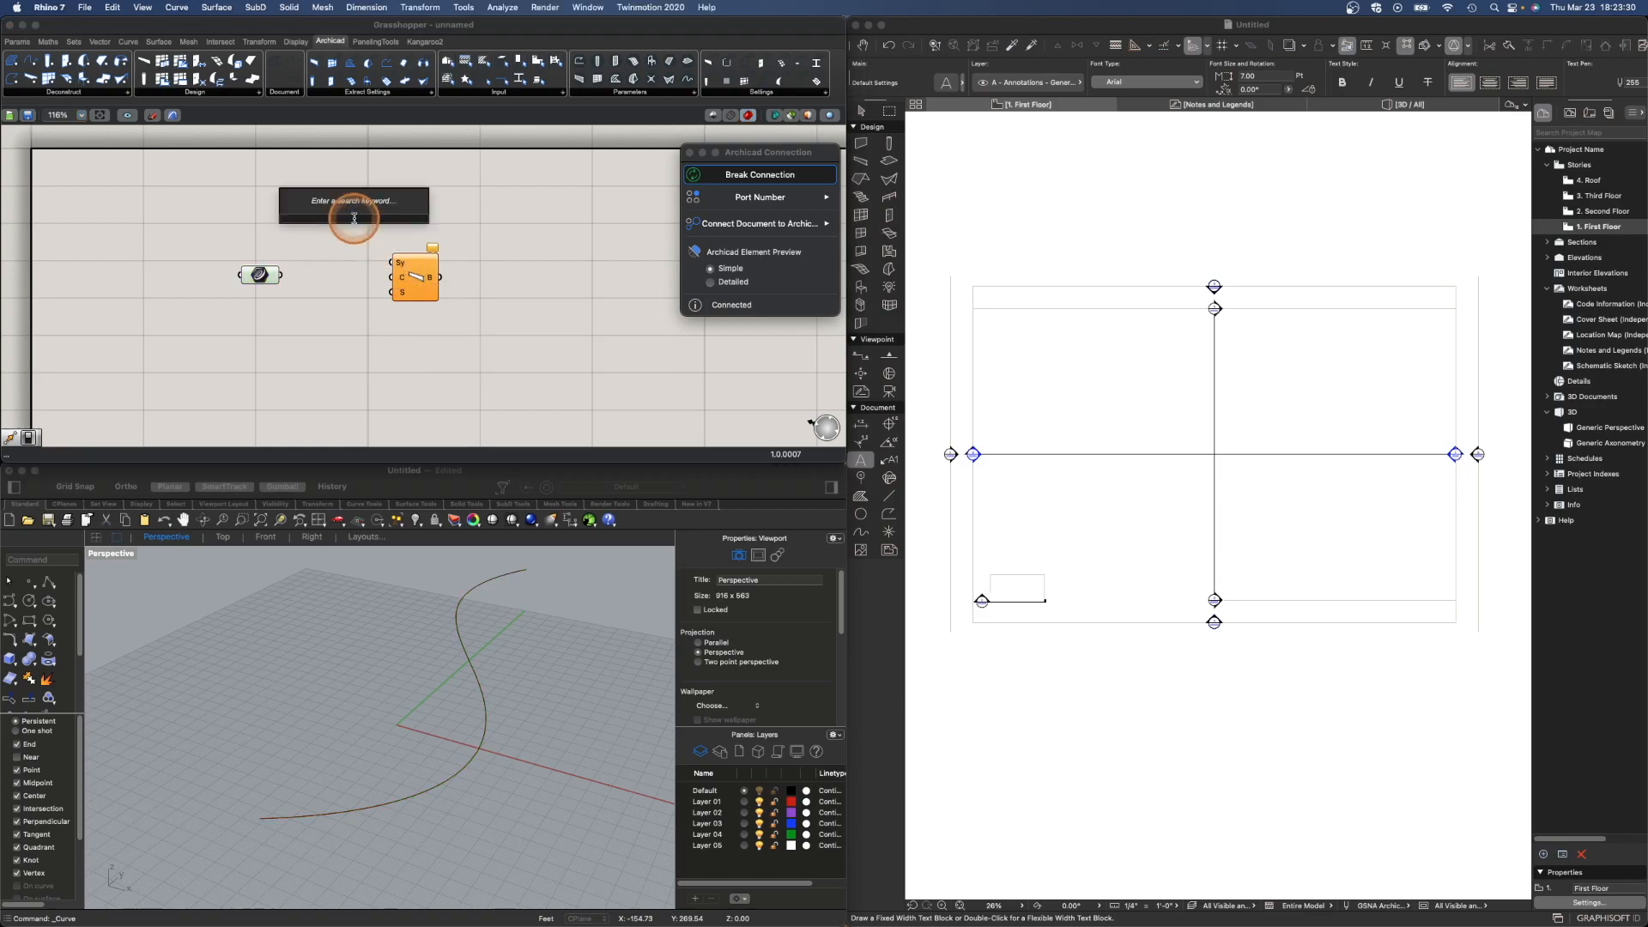
text(toggle)
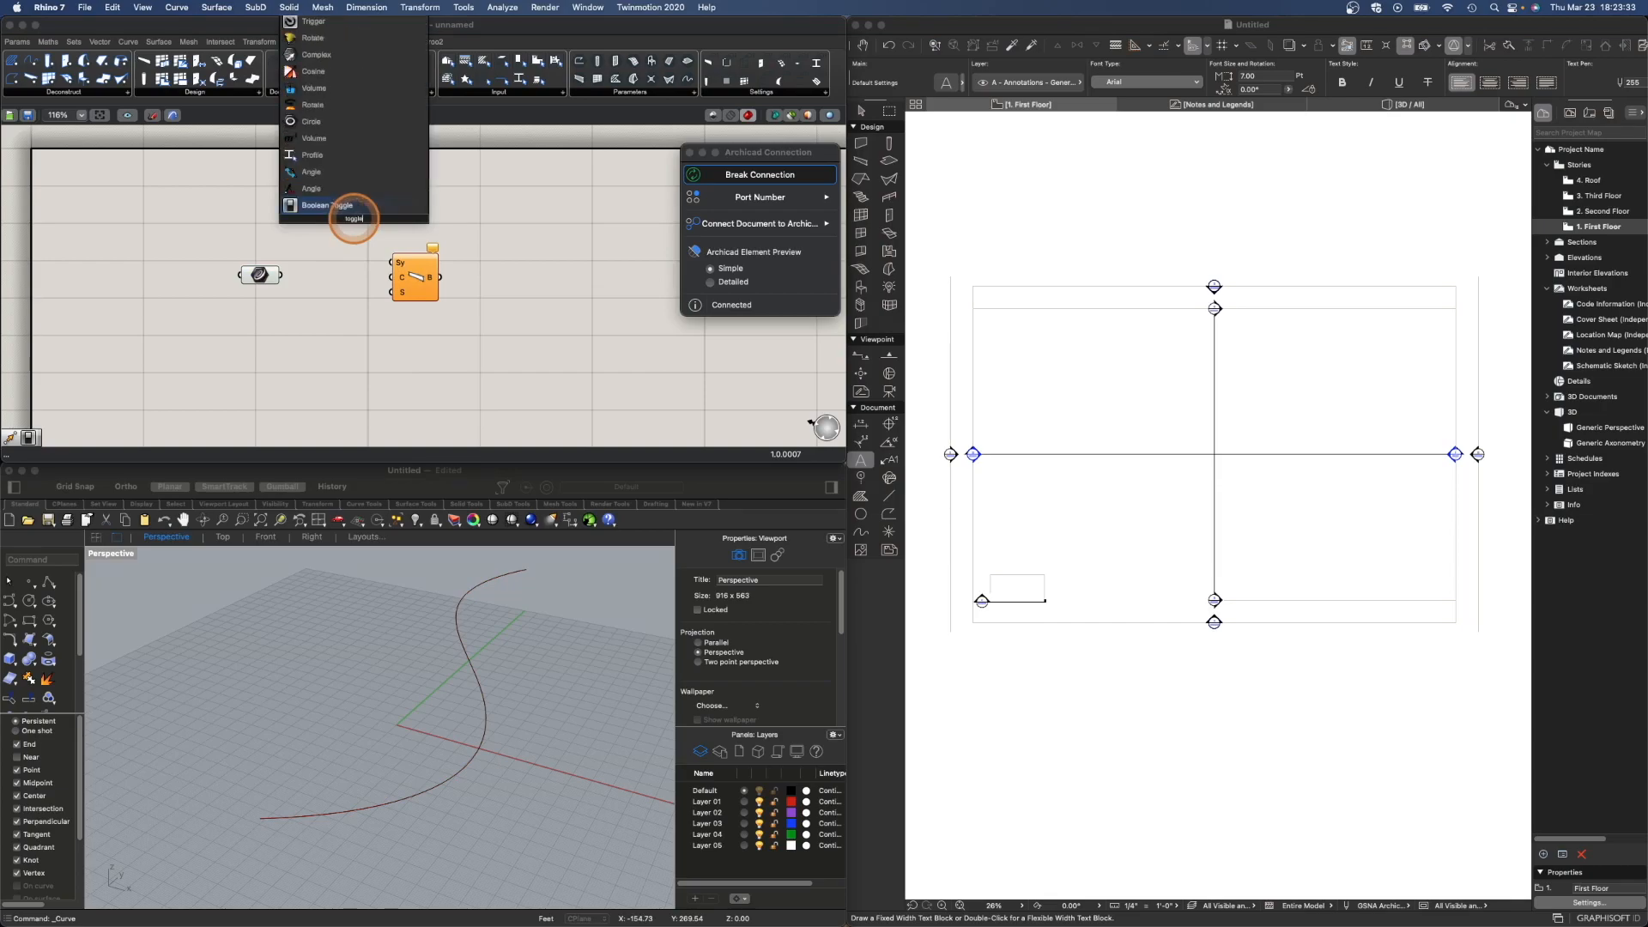
key(Return)
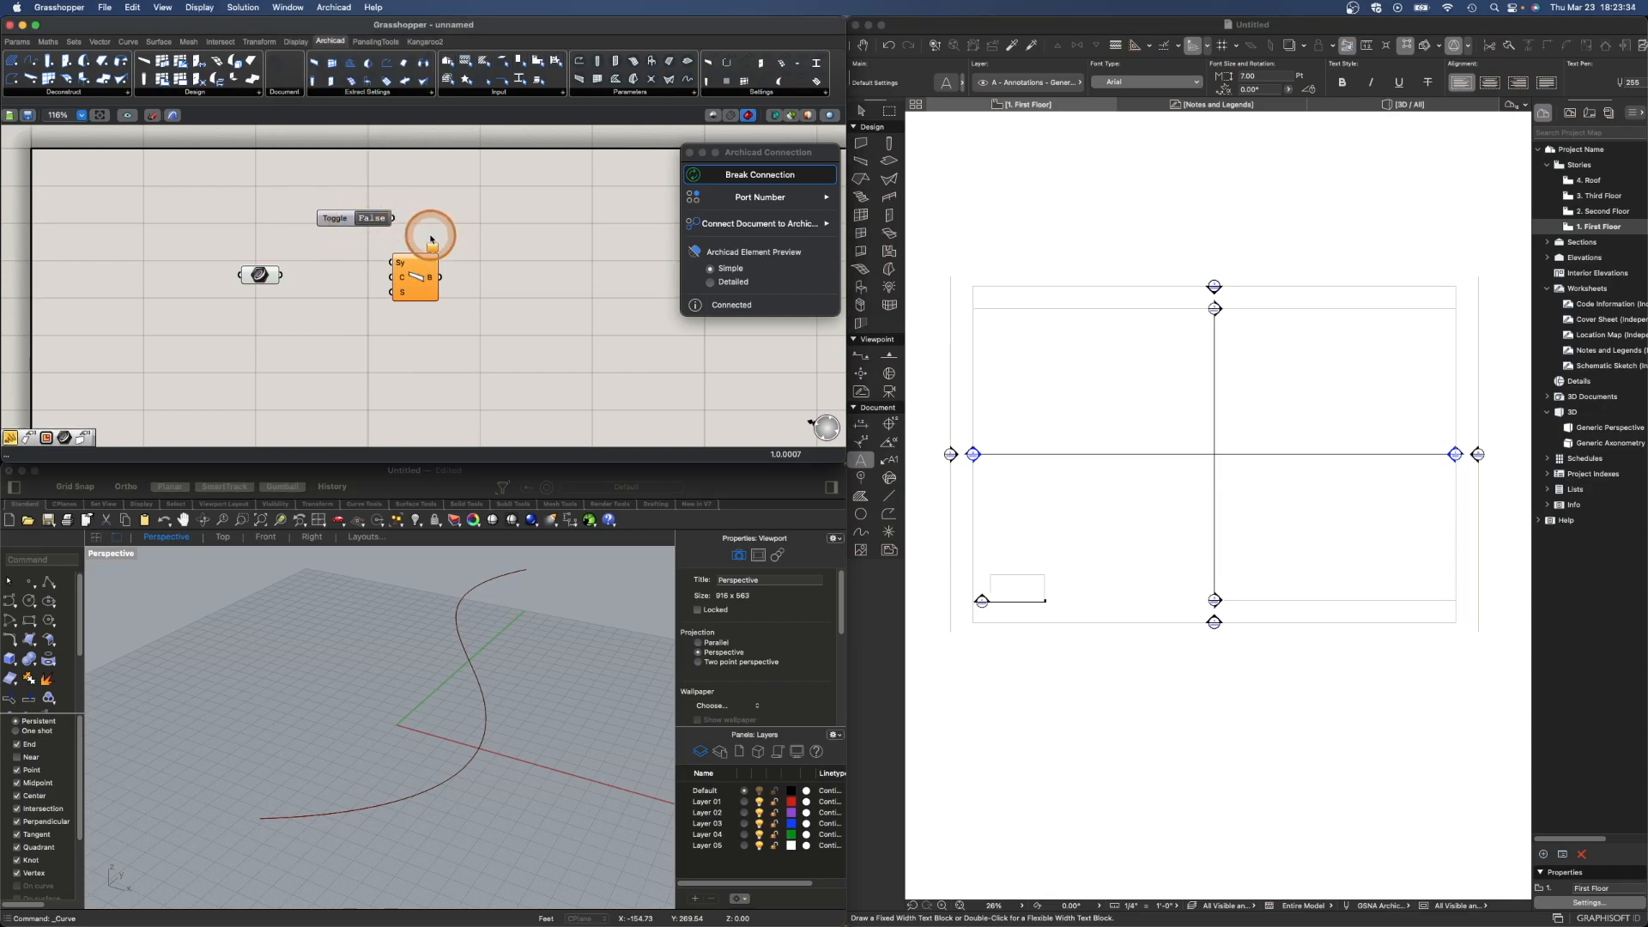
drag(350, 223, 334, 230)
click(331, 227)
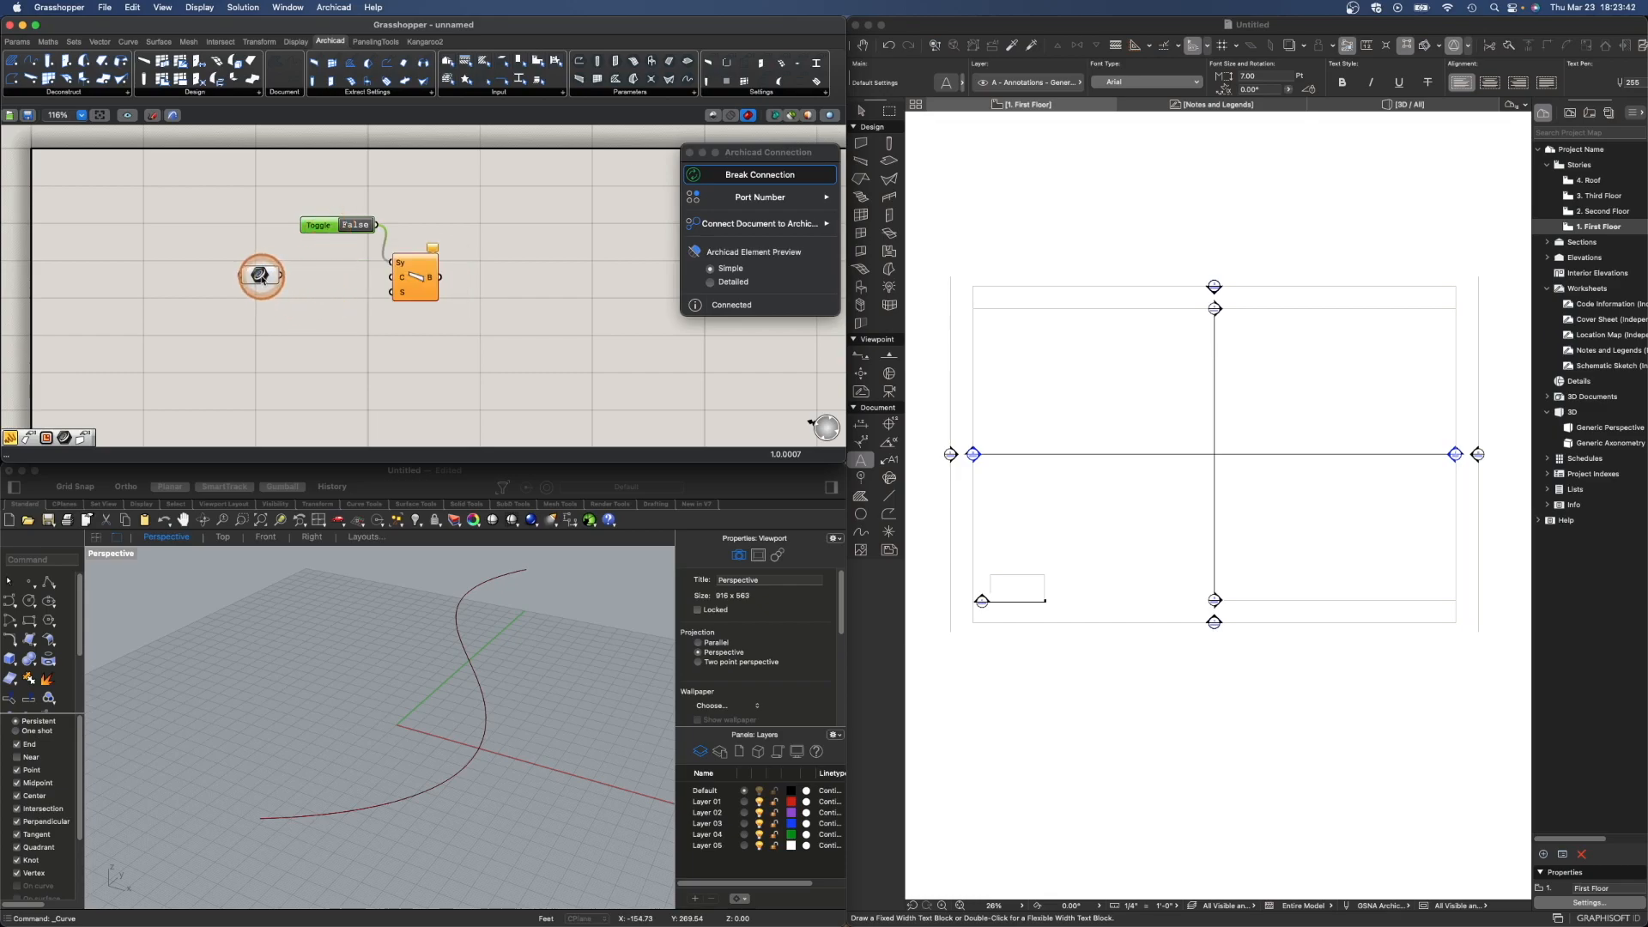
drag(261, 274, 310, 274)
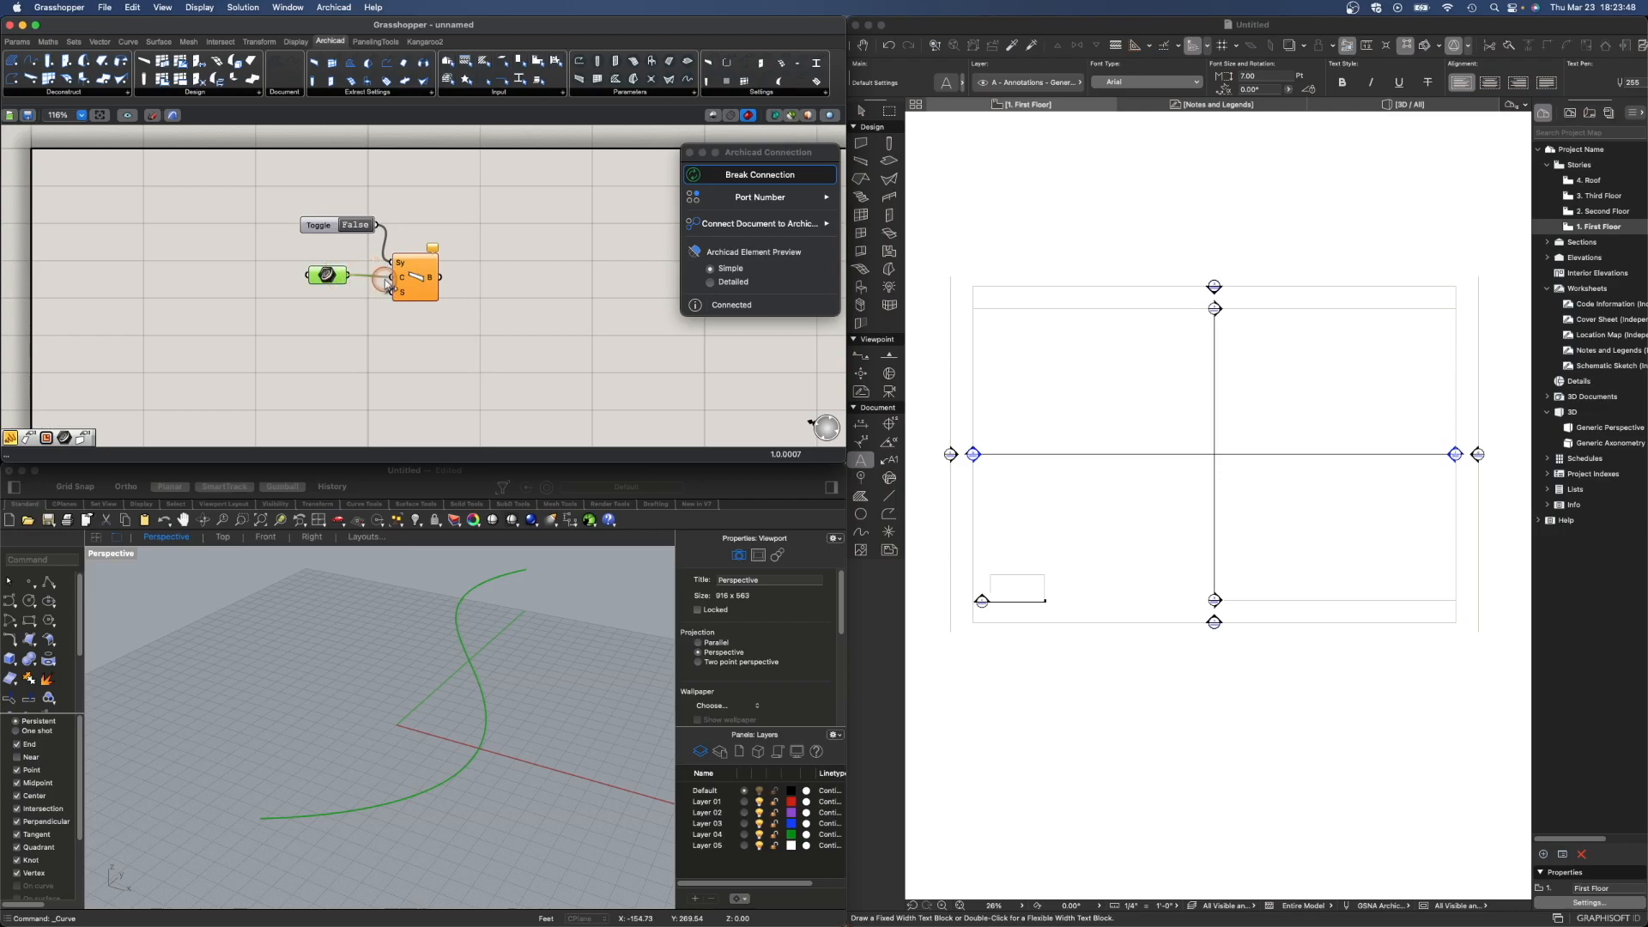
drag(388, 284, 398, 280)
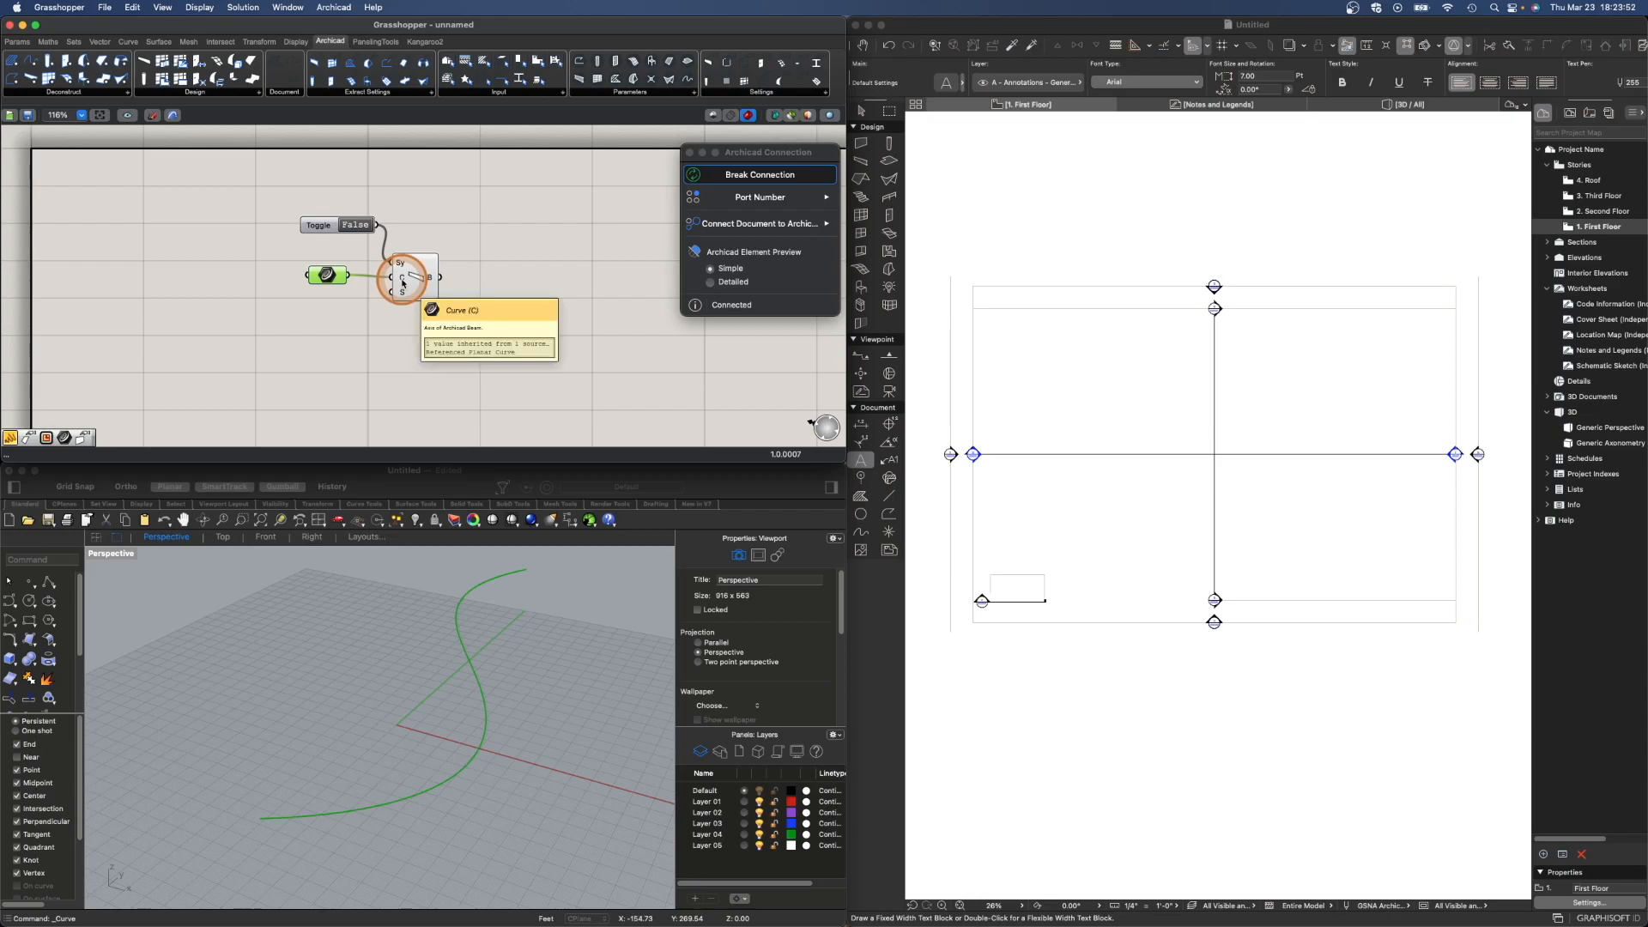
- Set the Boolean Toggle to True to synchronize the beam with Archicad
scroll(459, 297, down, 2)
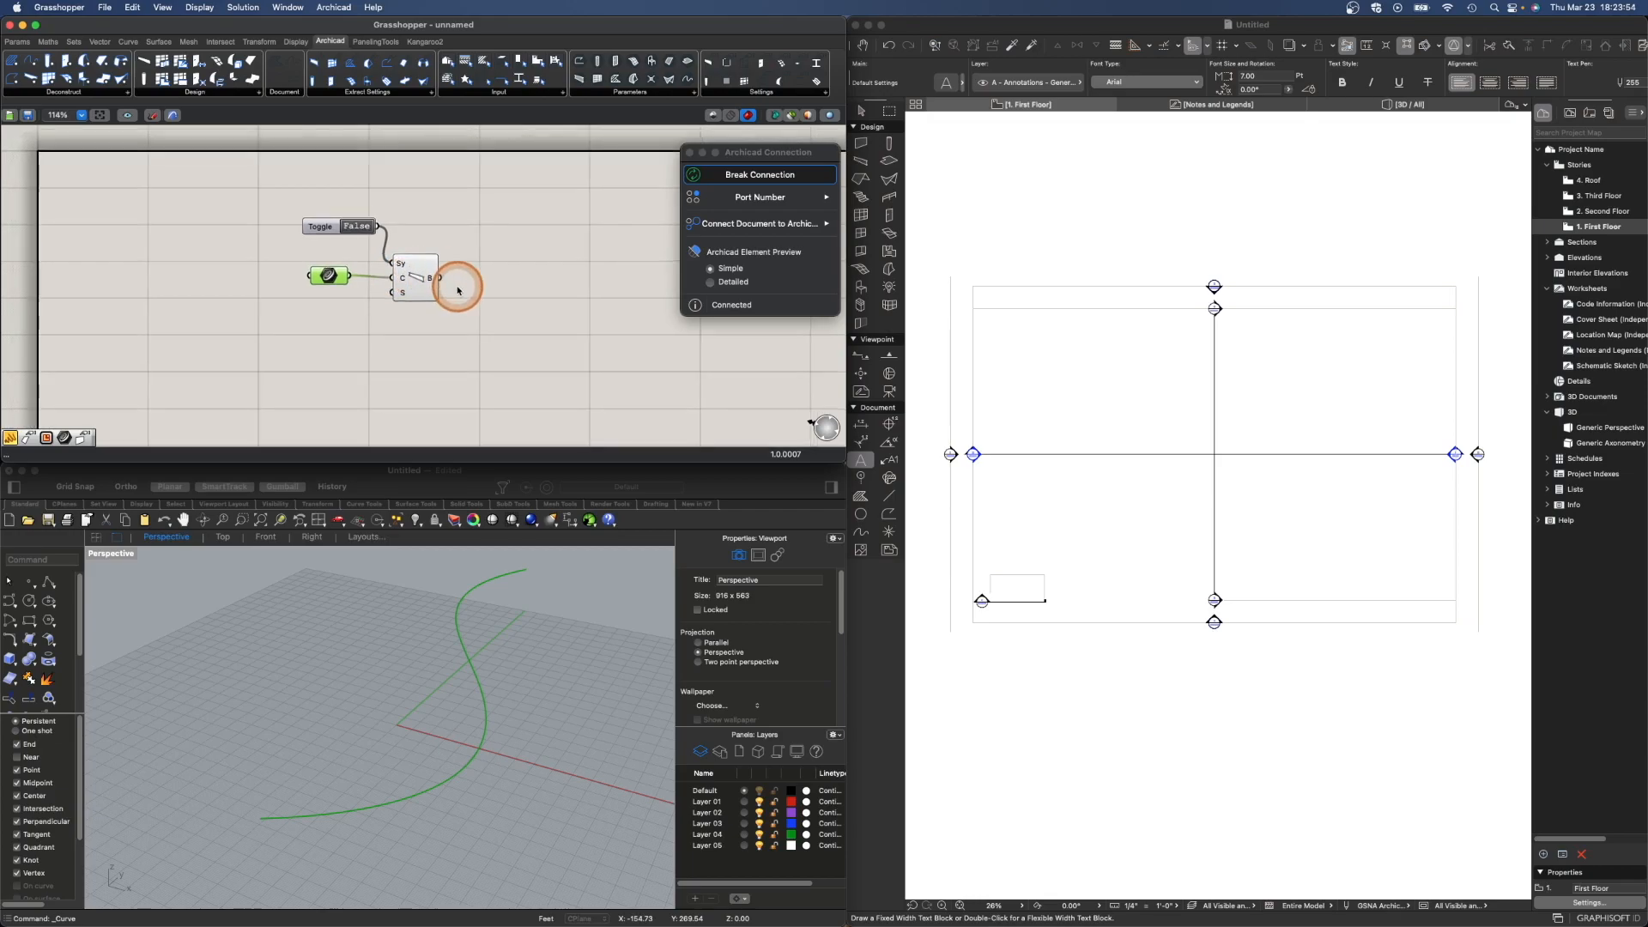
scroll(460, 297, down, 3)
double_click(370, 237)
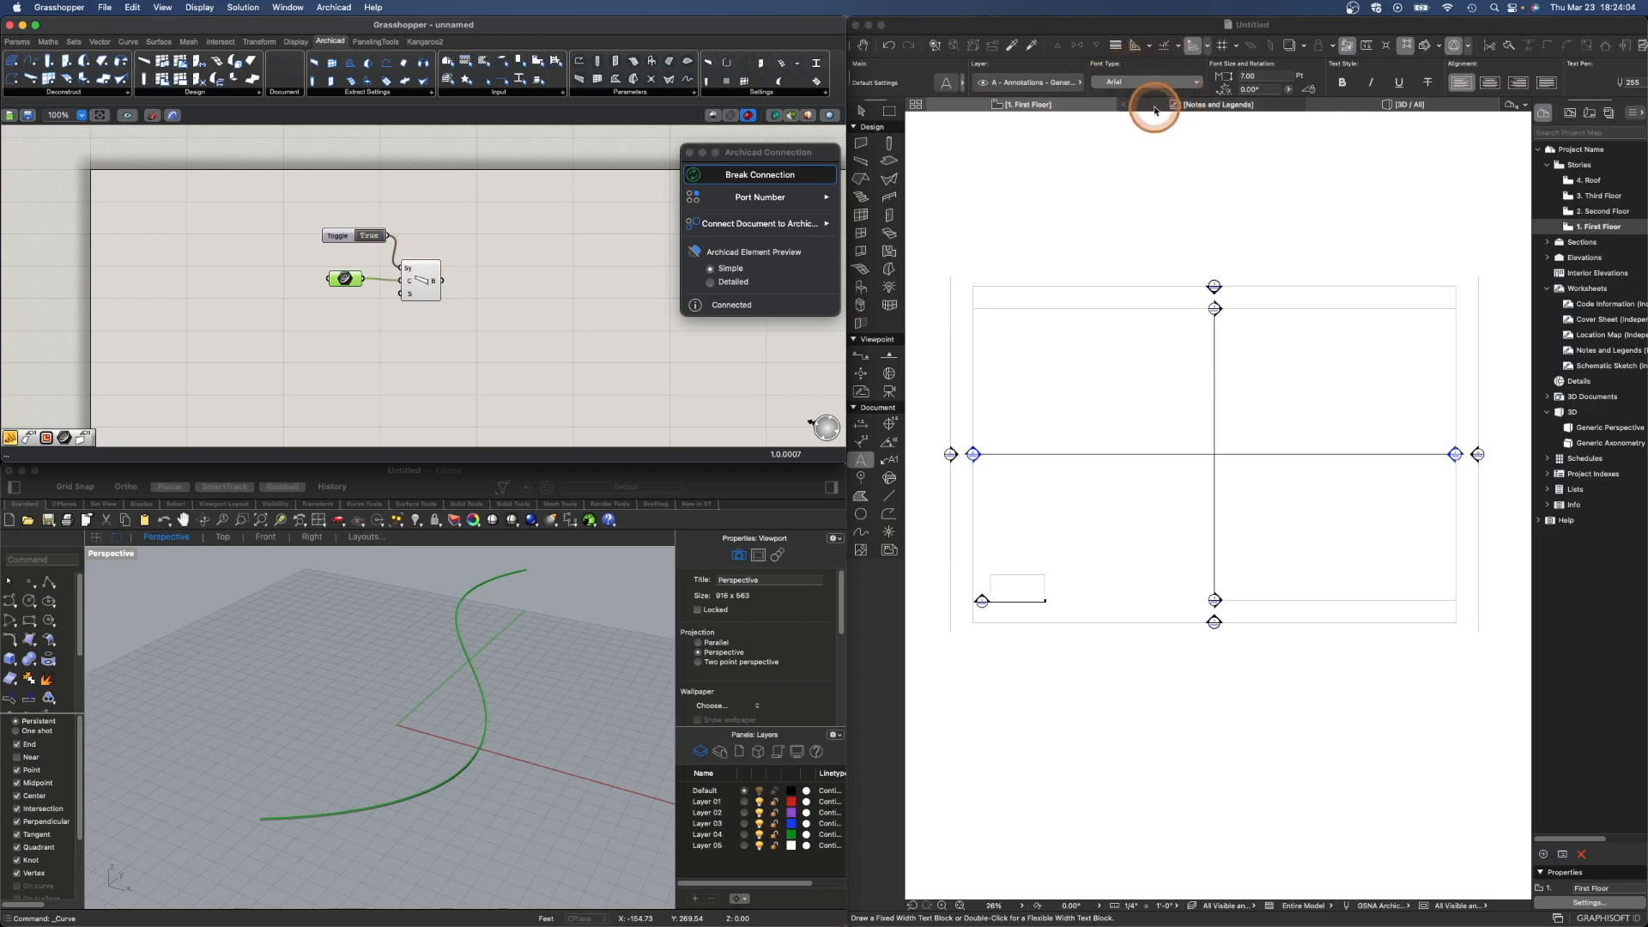
- Open the 3D view in Archicad and examine the curved beam generated from the Rhino curve
click(1358, 112)
click(993, 907)
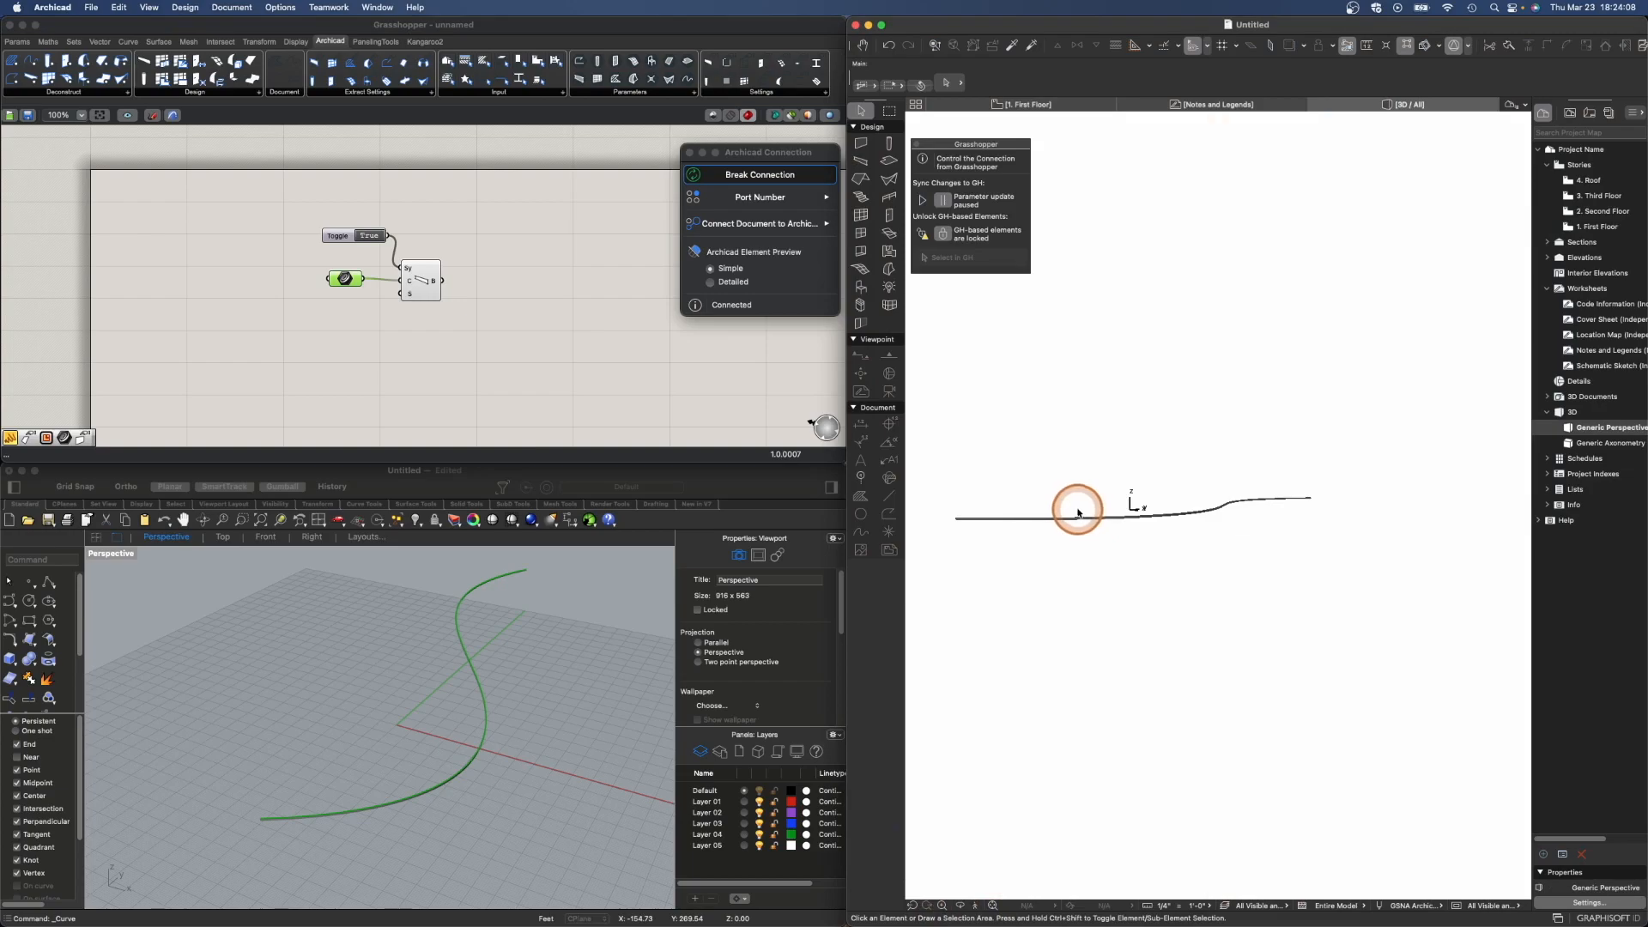
shift+middle_drag(1042, 500, 1140, 555)
scroll(1159, 618, up, 5)
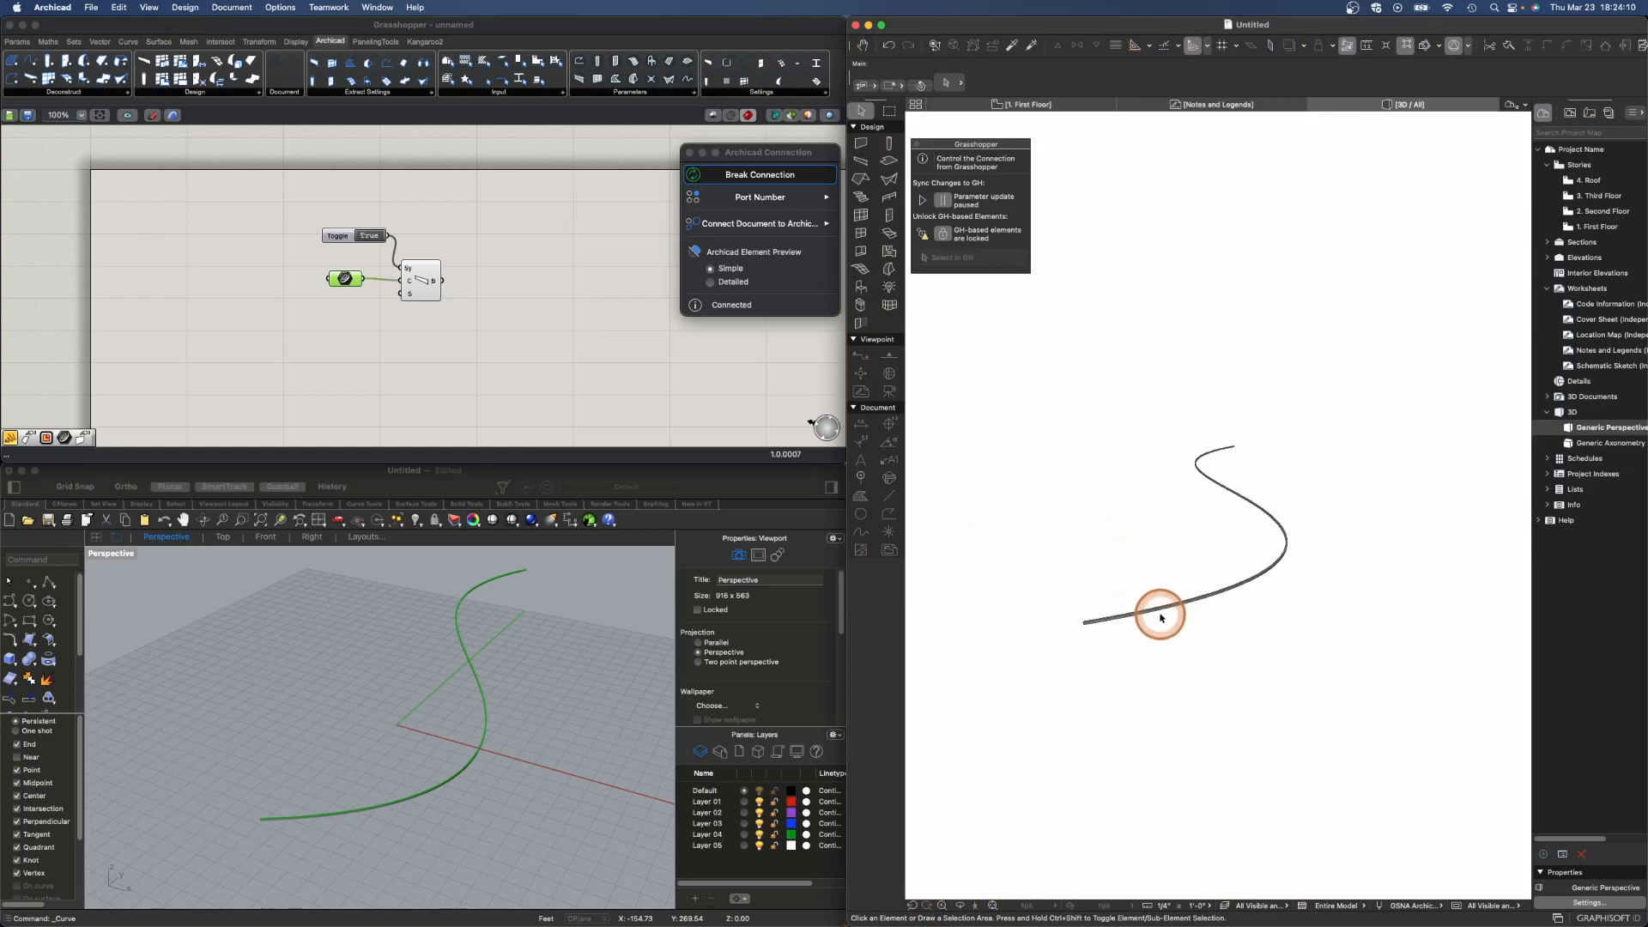
scroll(1156, 609, up, 4)
scroll(1147, 602, down, 3)
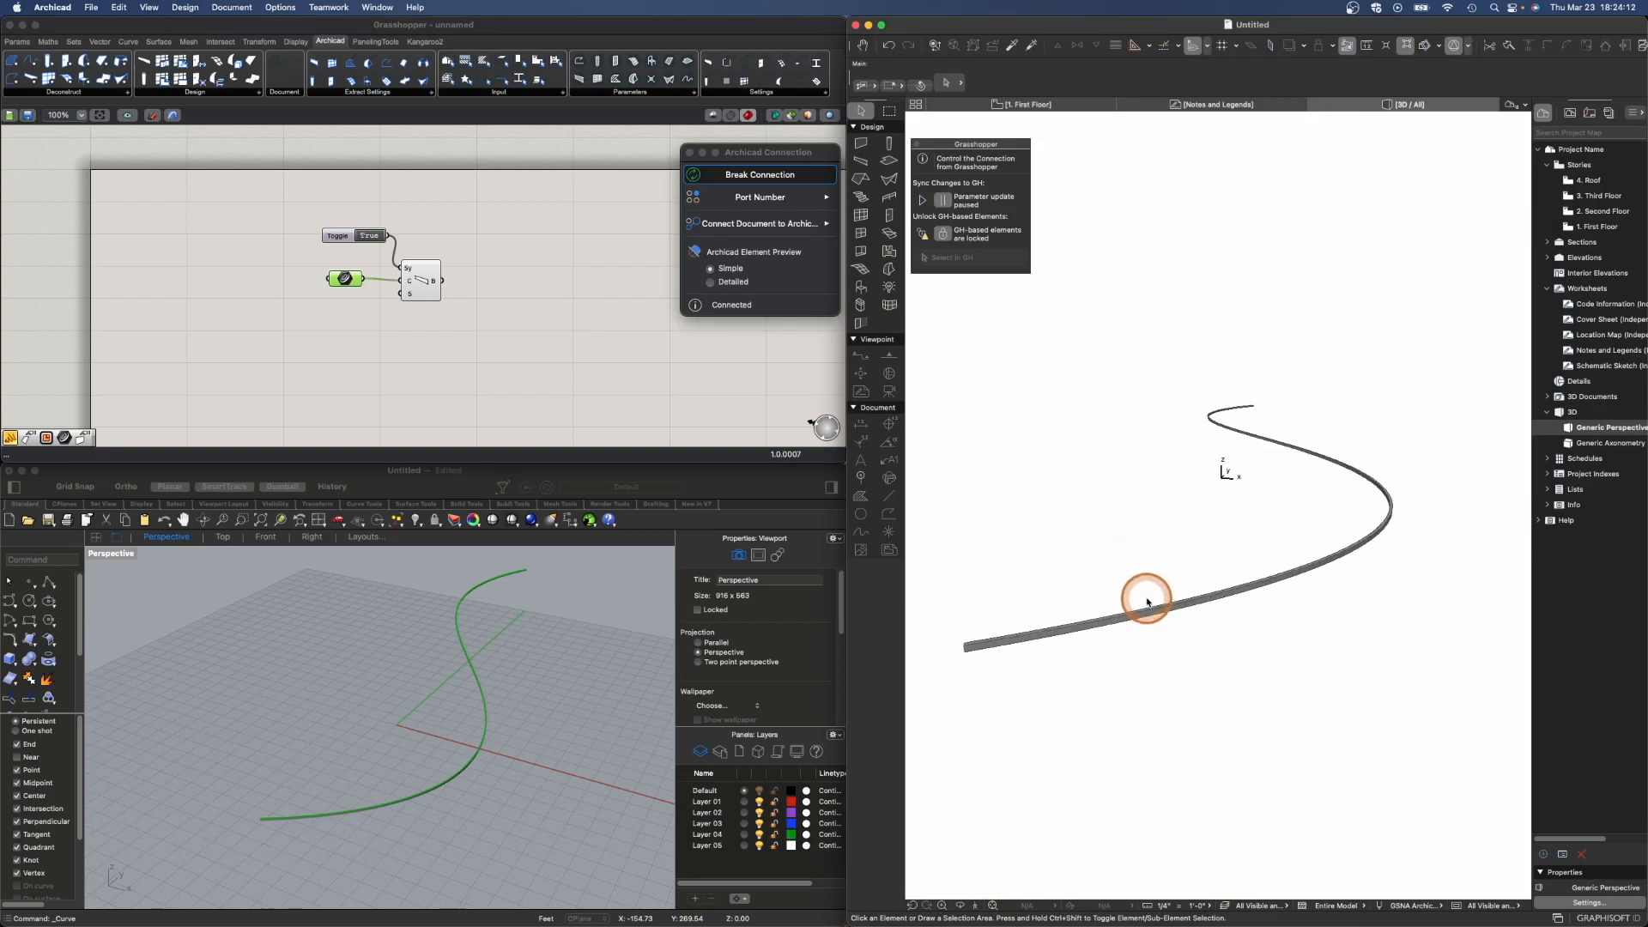
shift+middle_drag(1041, 659, 1104, 654)
scroll(1270, 658, up, 5)
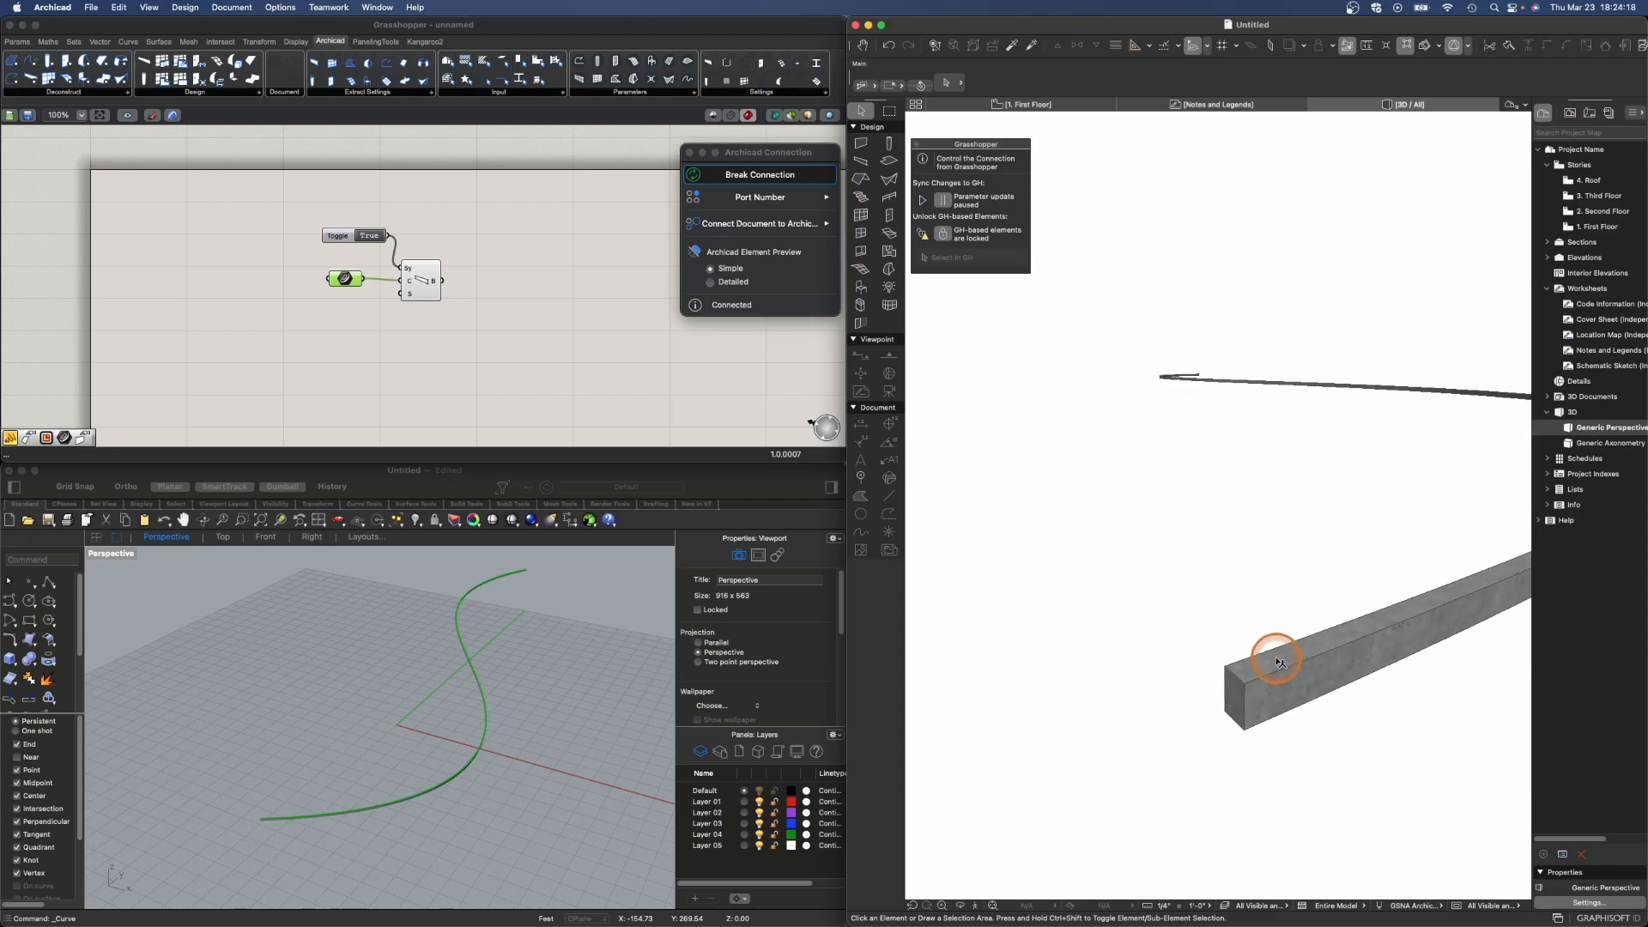
scroll(1083, 659, down, 5)
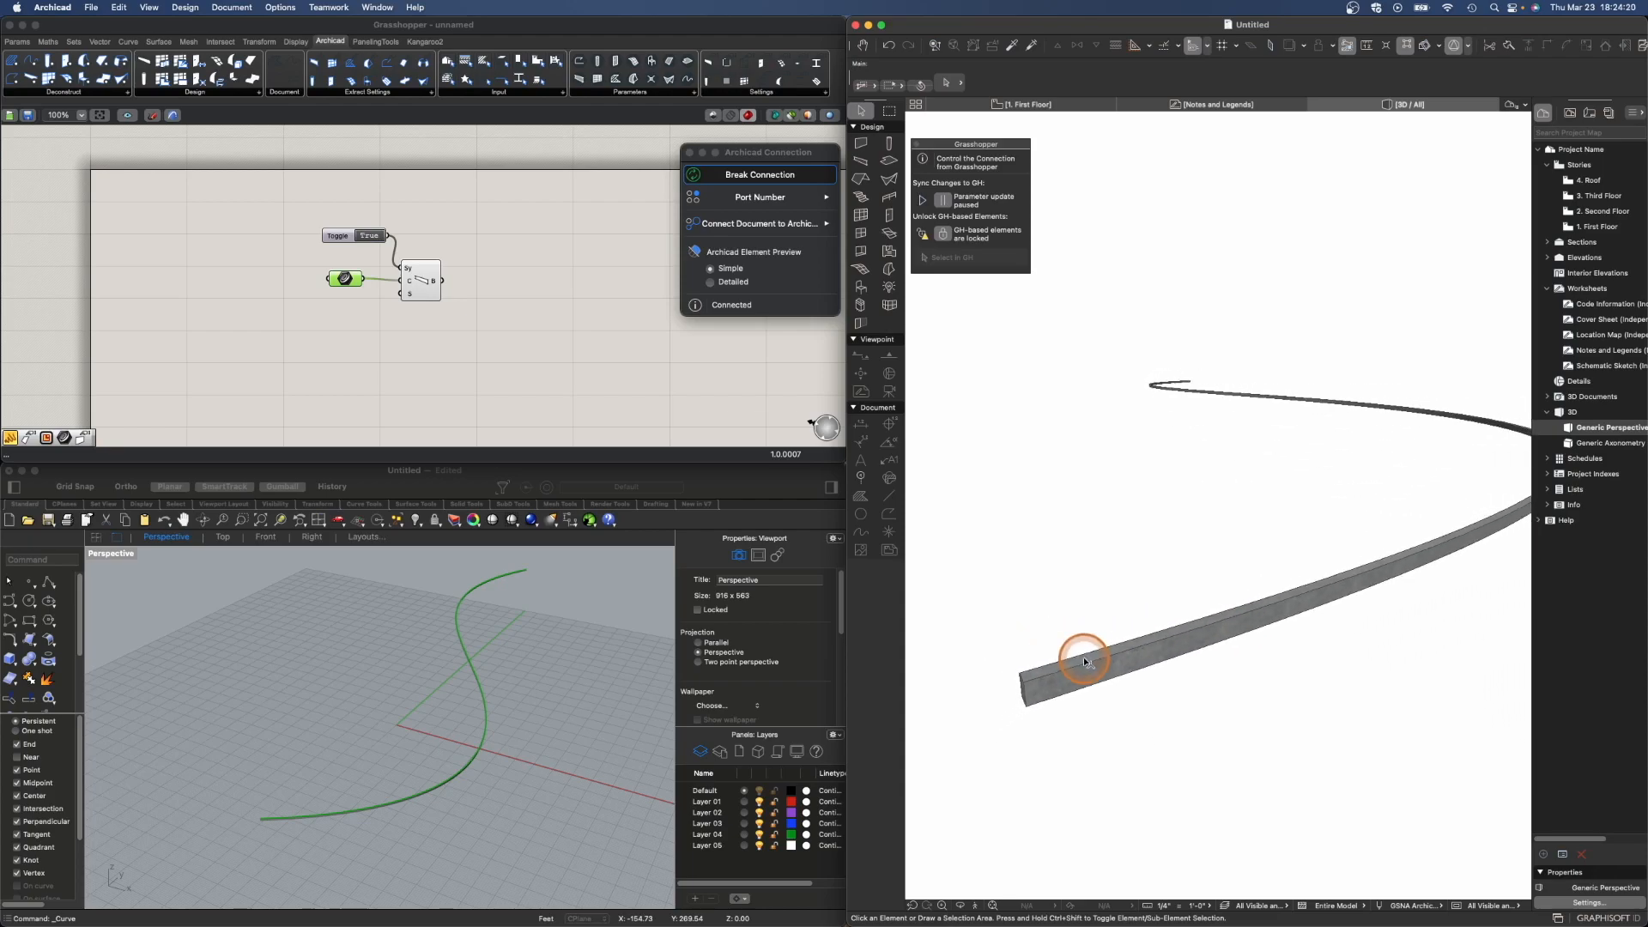
mouse_move(1084, 661)
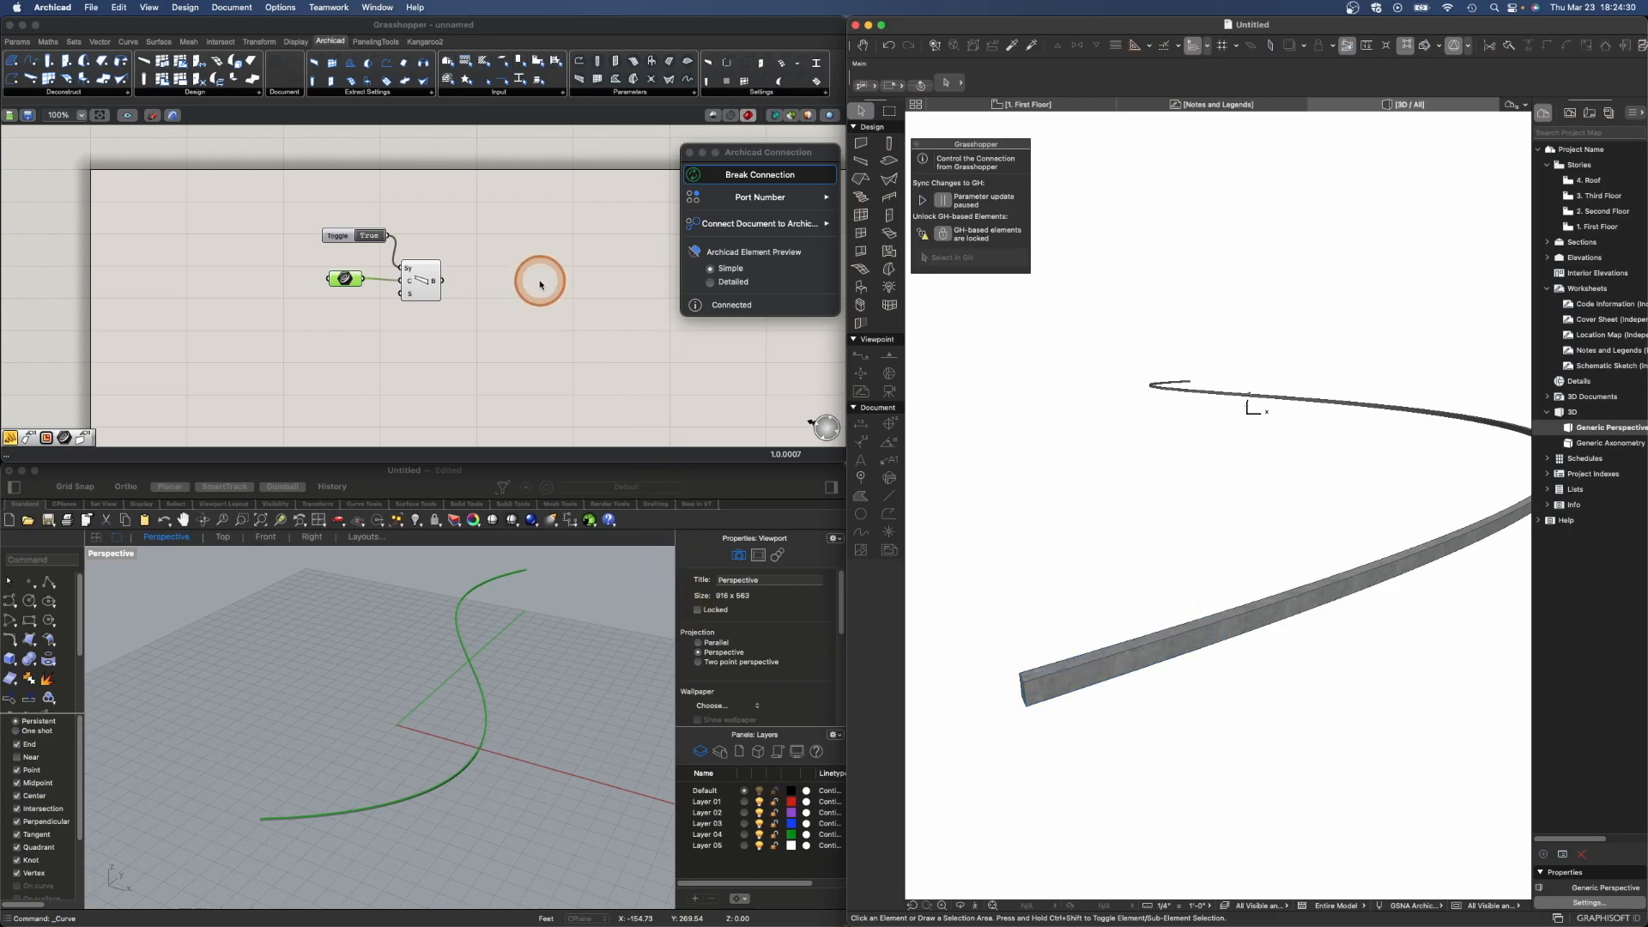
- Add a Beam Settings component and connect its output to the Beam's Settings input
scroll(531, 282, down, 1)
click(574, 28)
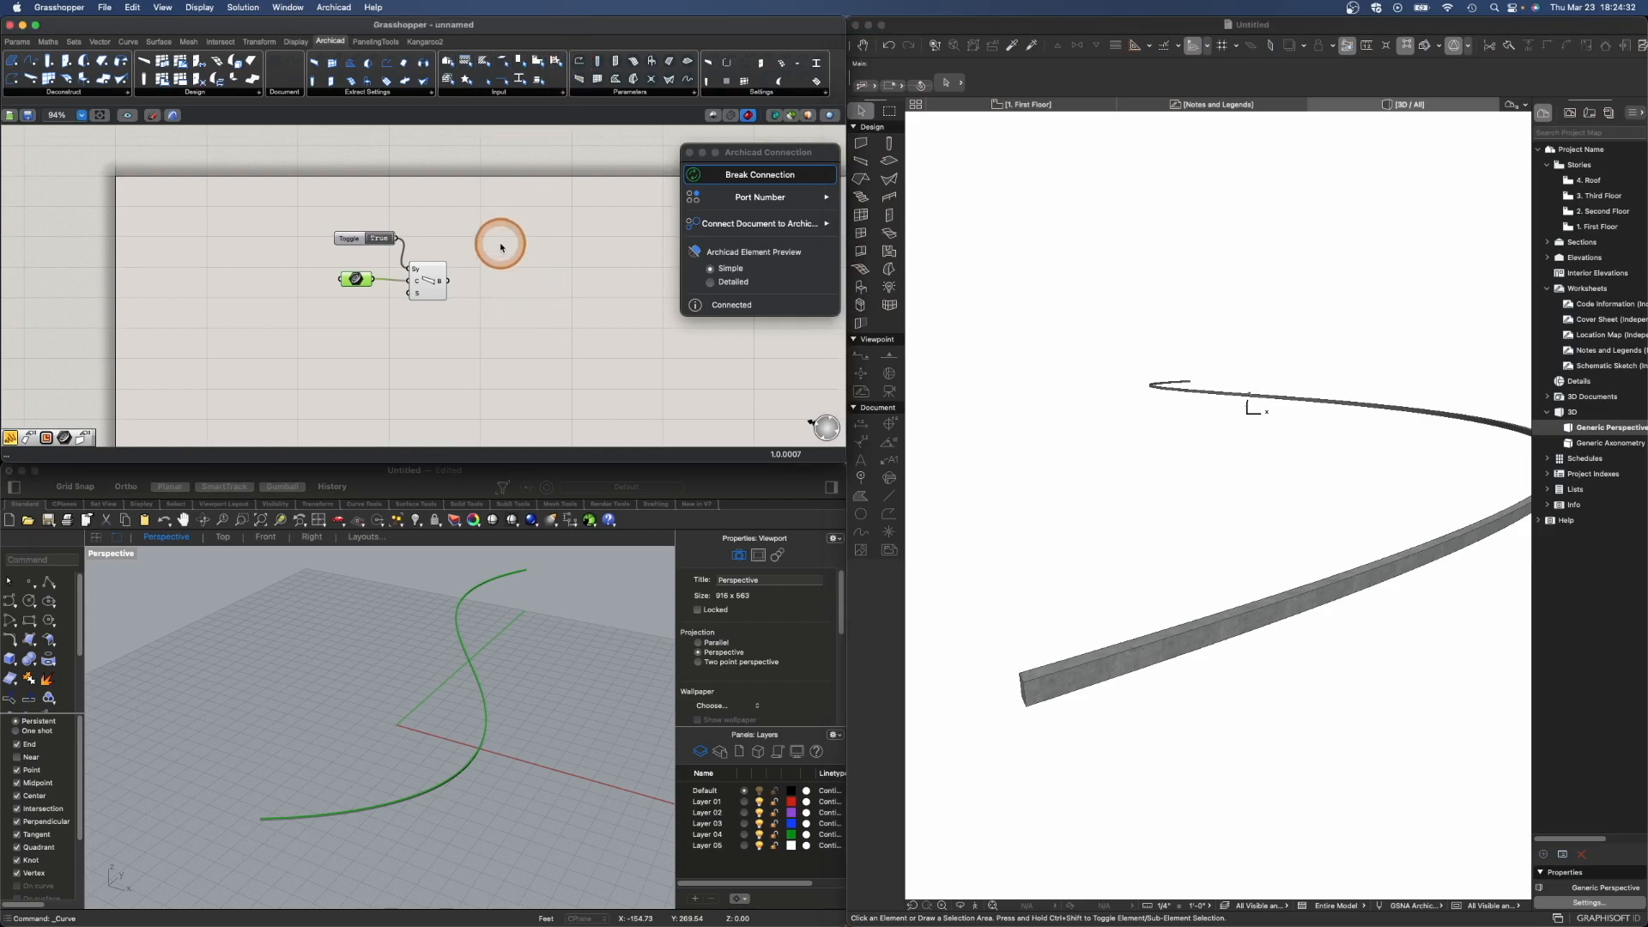
scroll(427, 319, down, 1)
right_drag(426, 319, 456, 250)
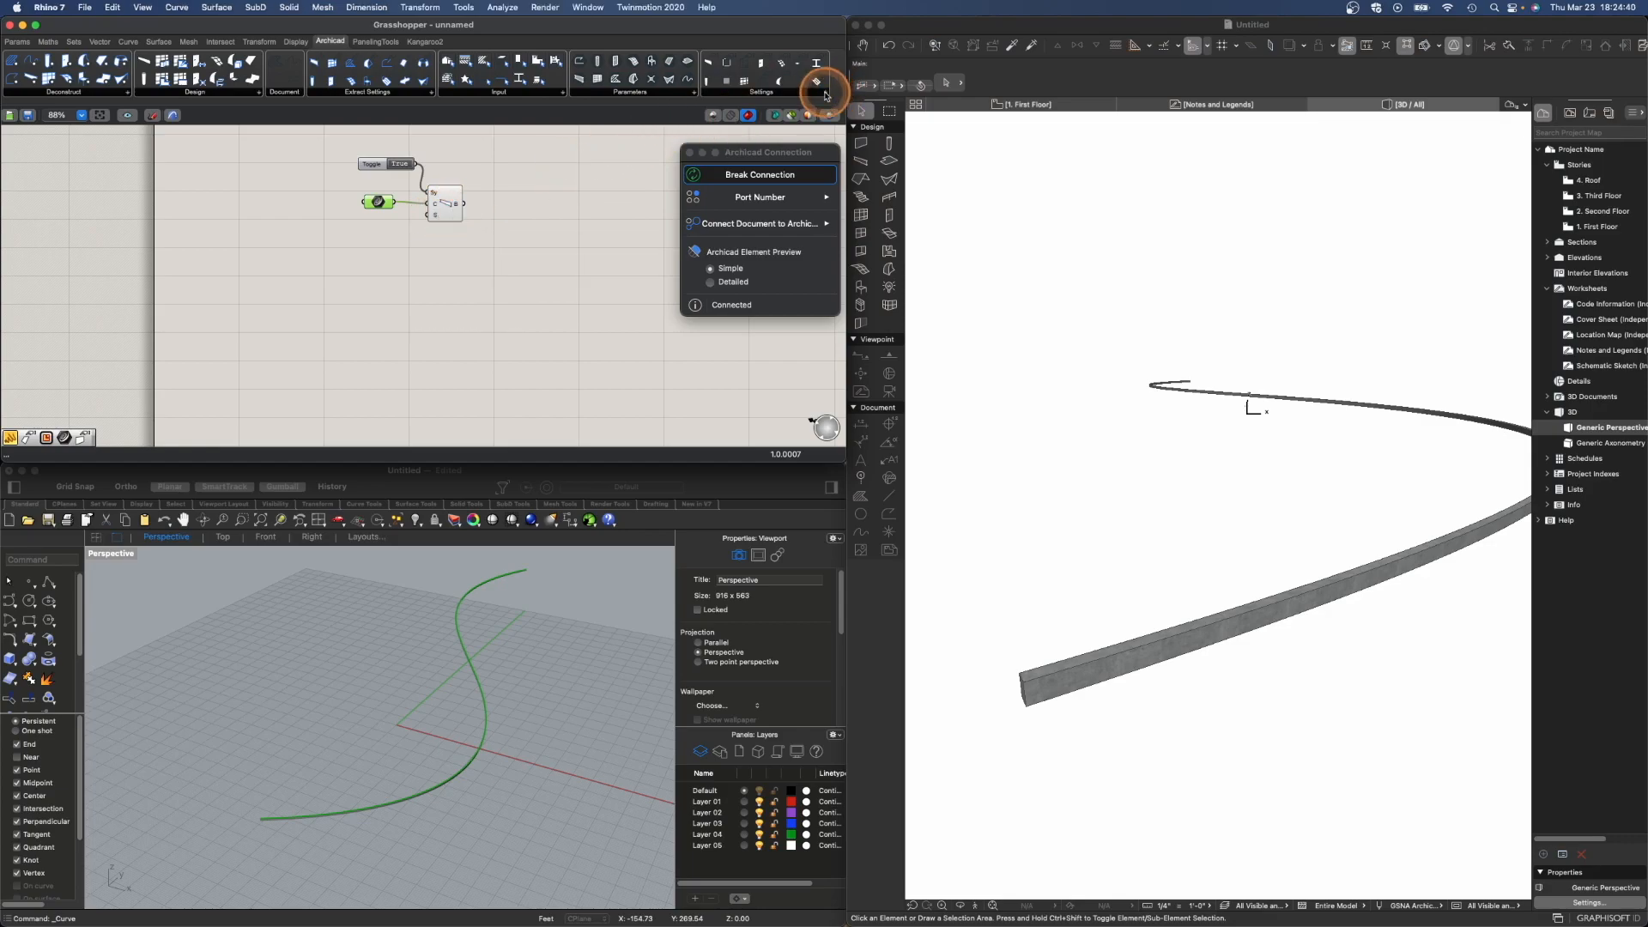
click(826, 92)
click(405, 269)
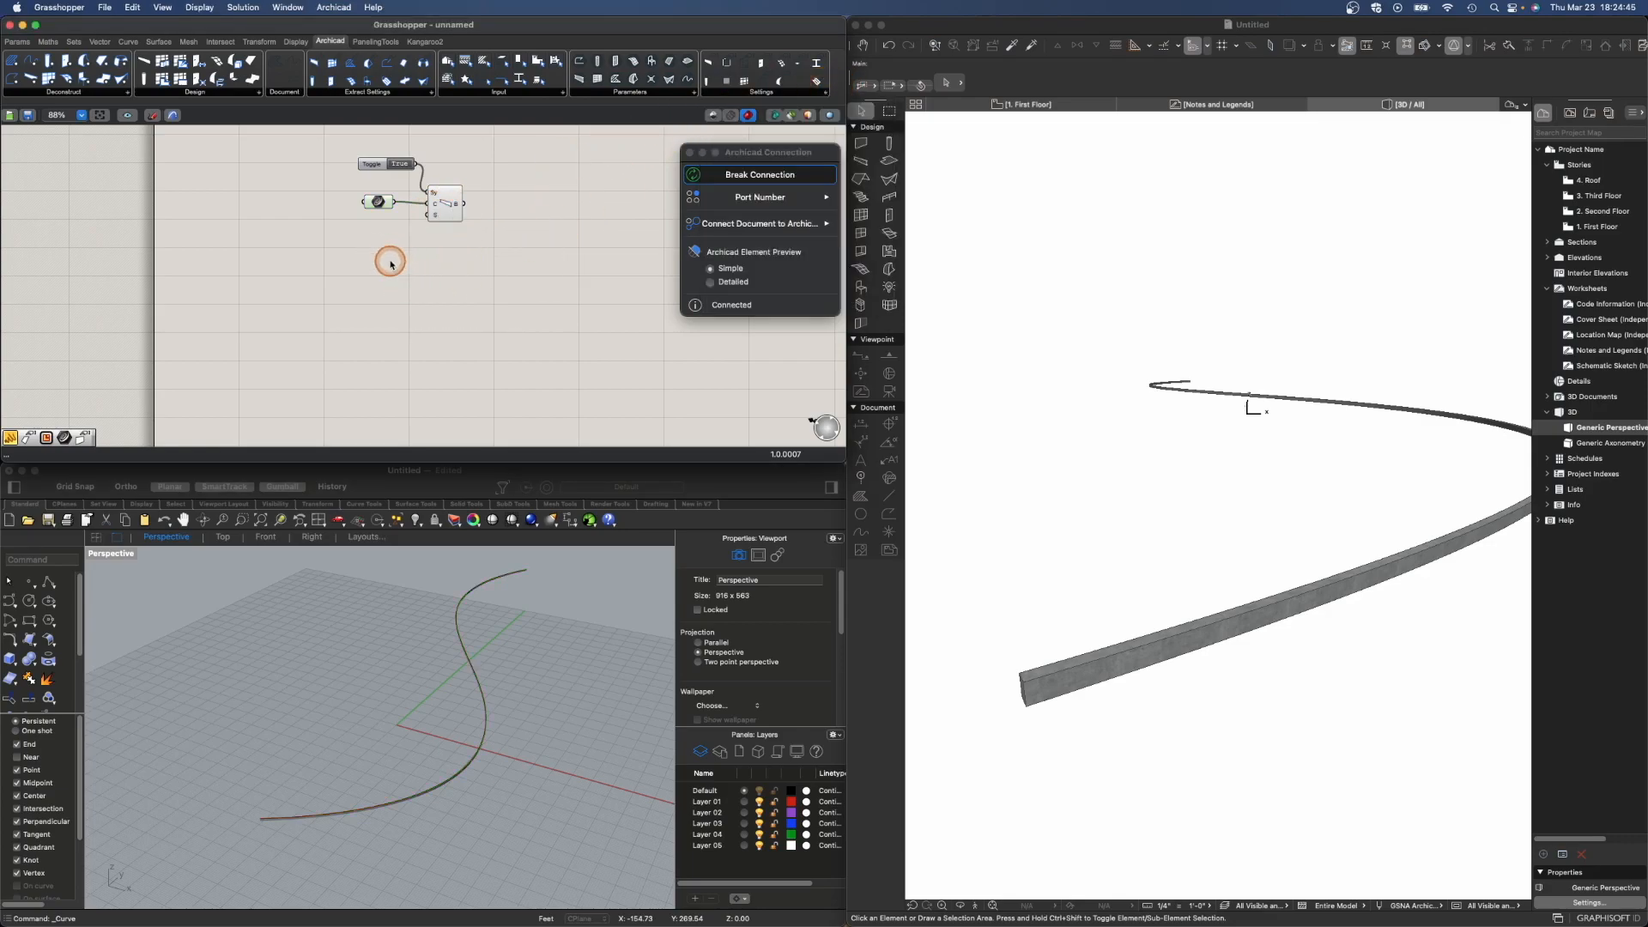
double_click(390, 261)
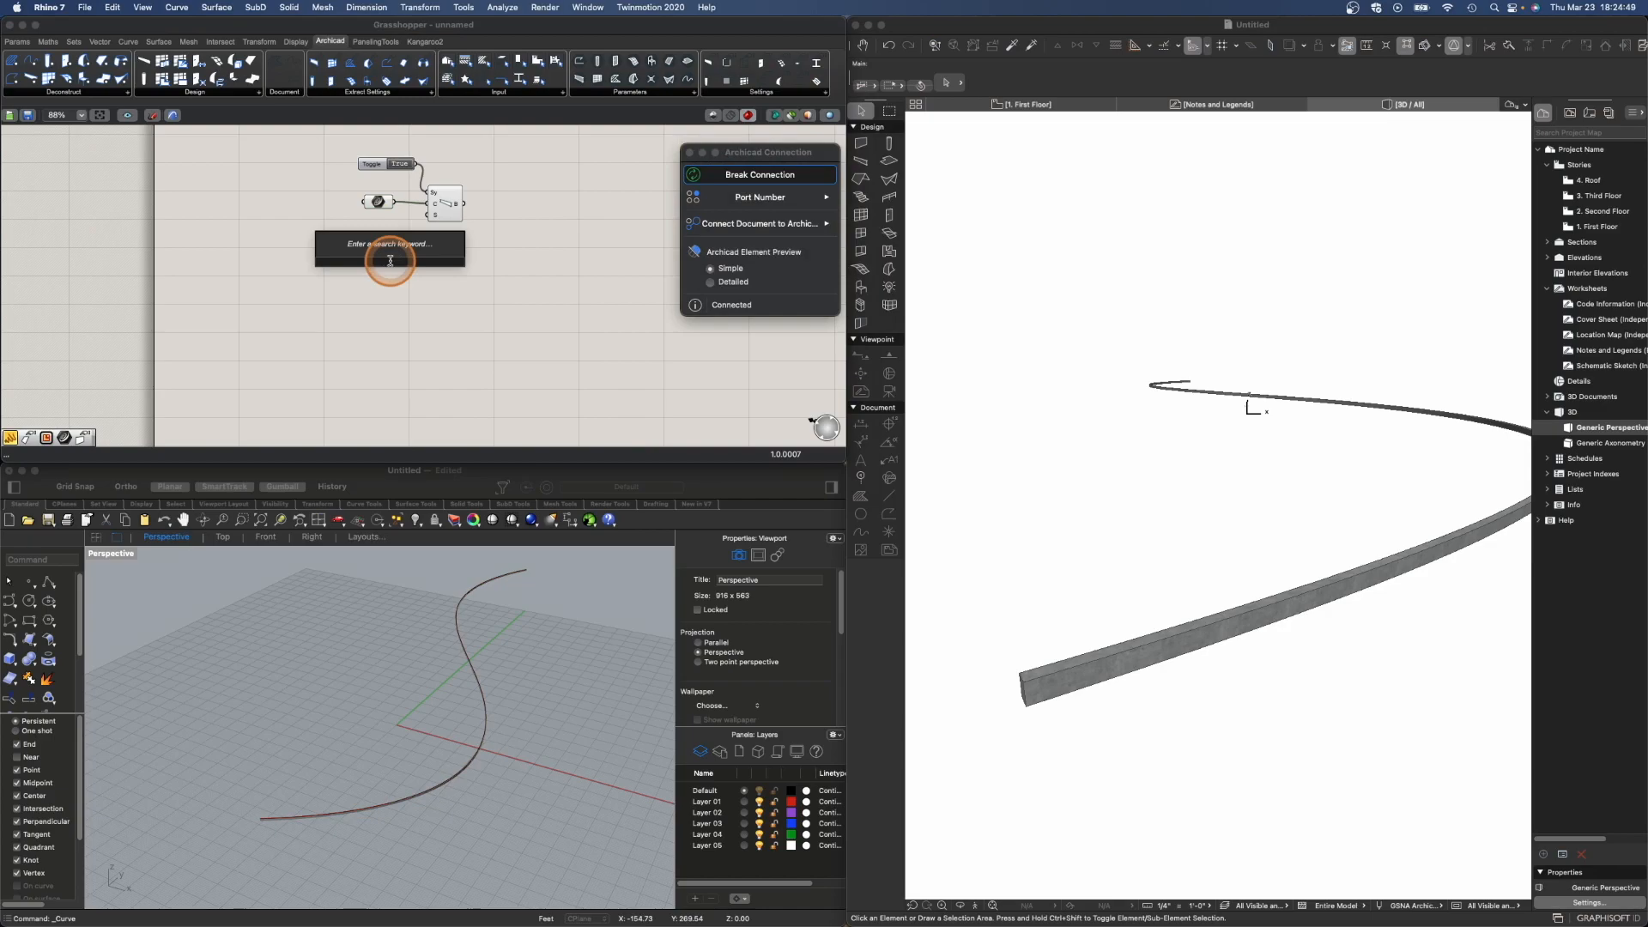
text(beam)
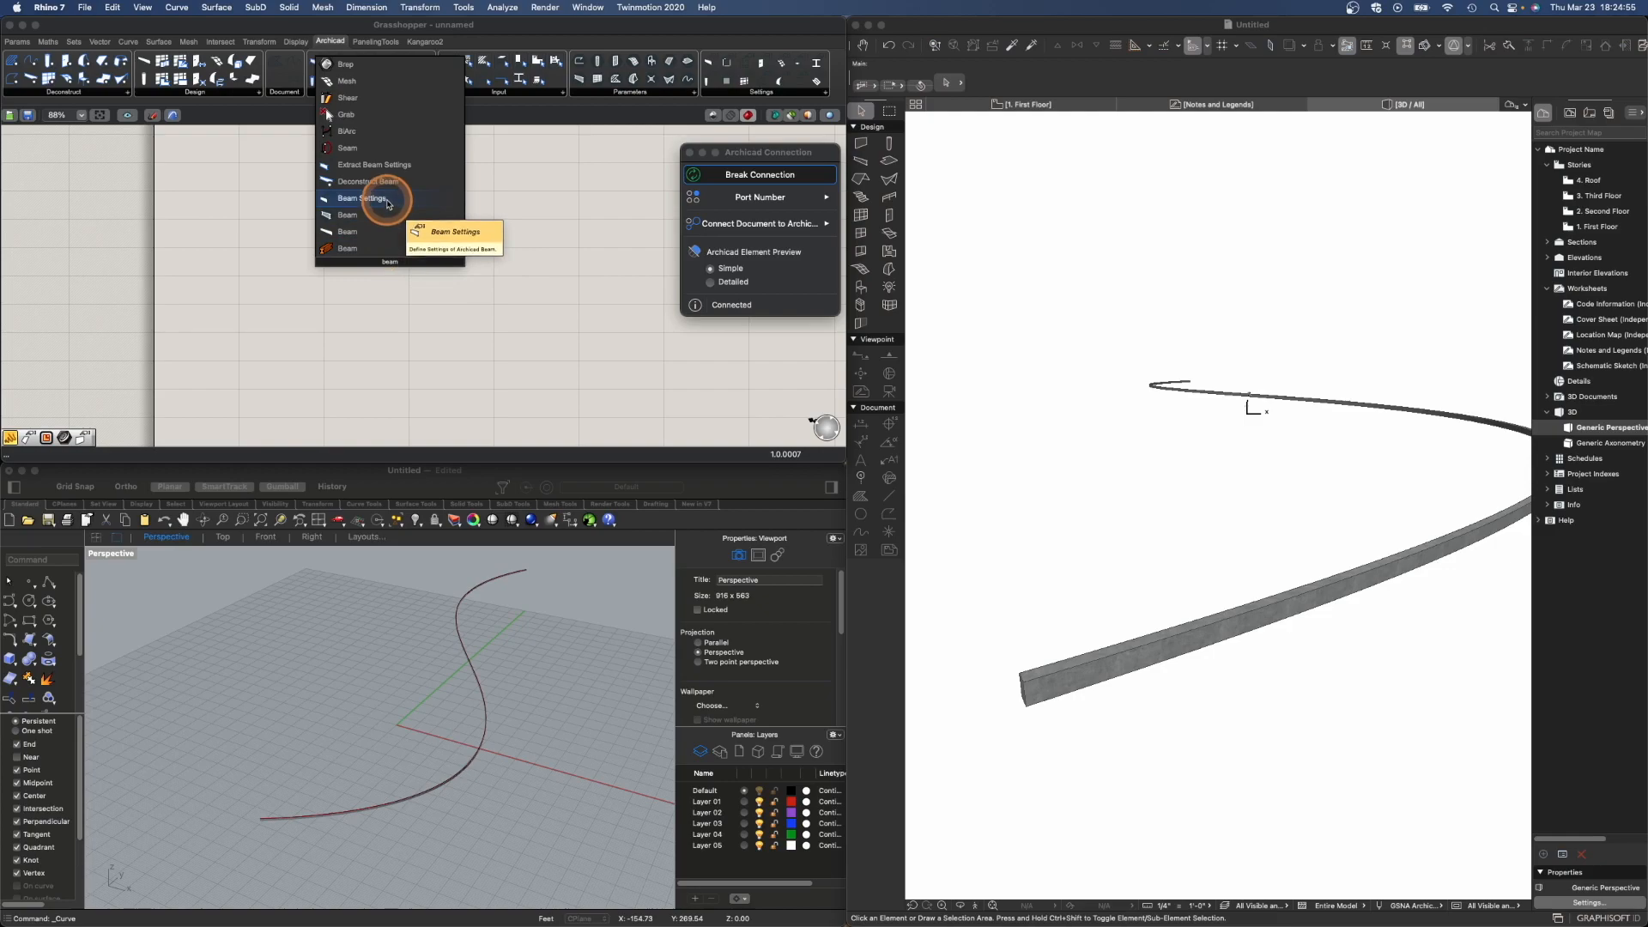
click(387, 203)
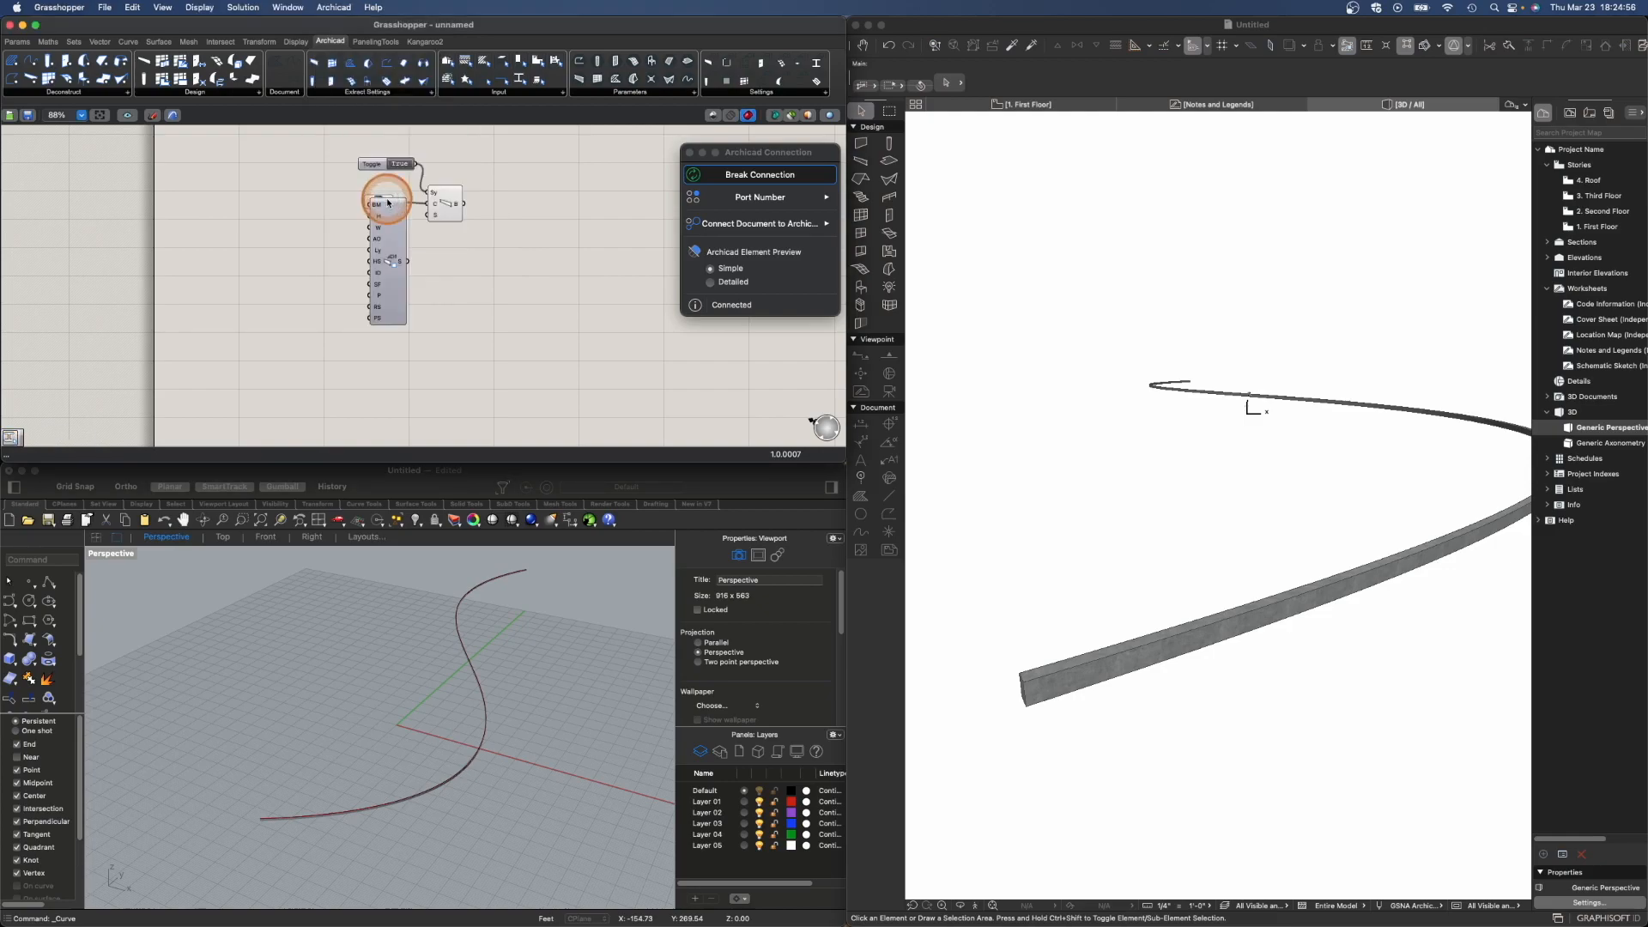
mouse_move(407, 225)
mouse_down()
mouse_move(406, 265)
mouse_move(427, 216)
mouse_up()
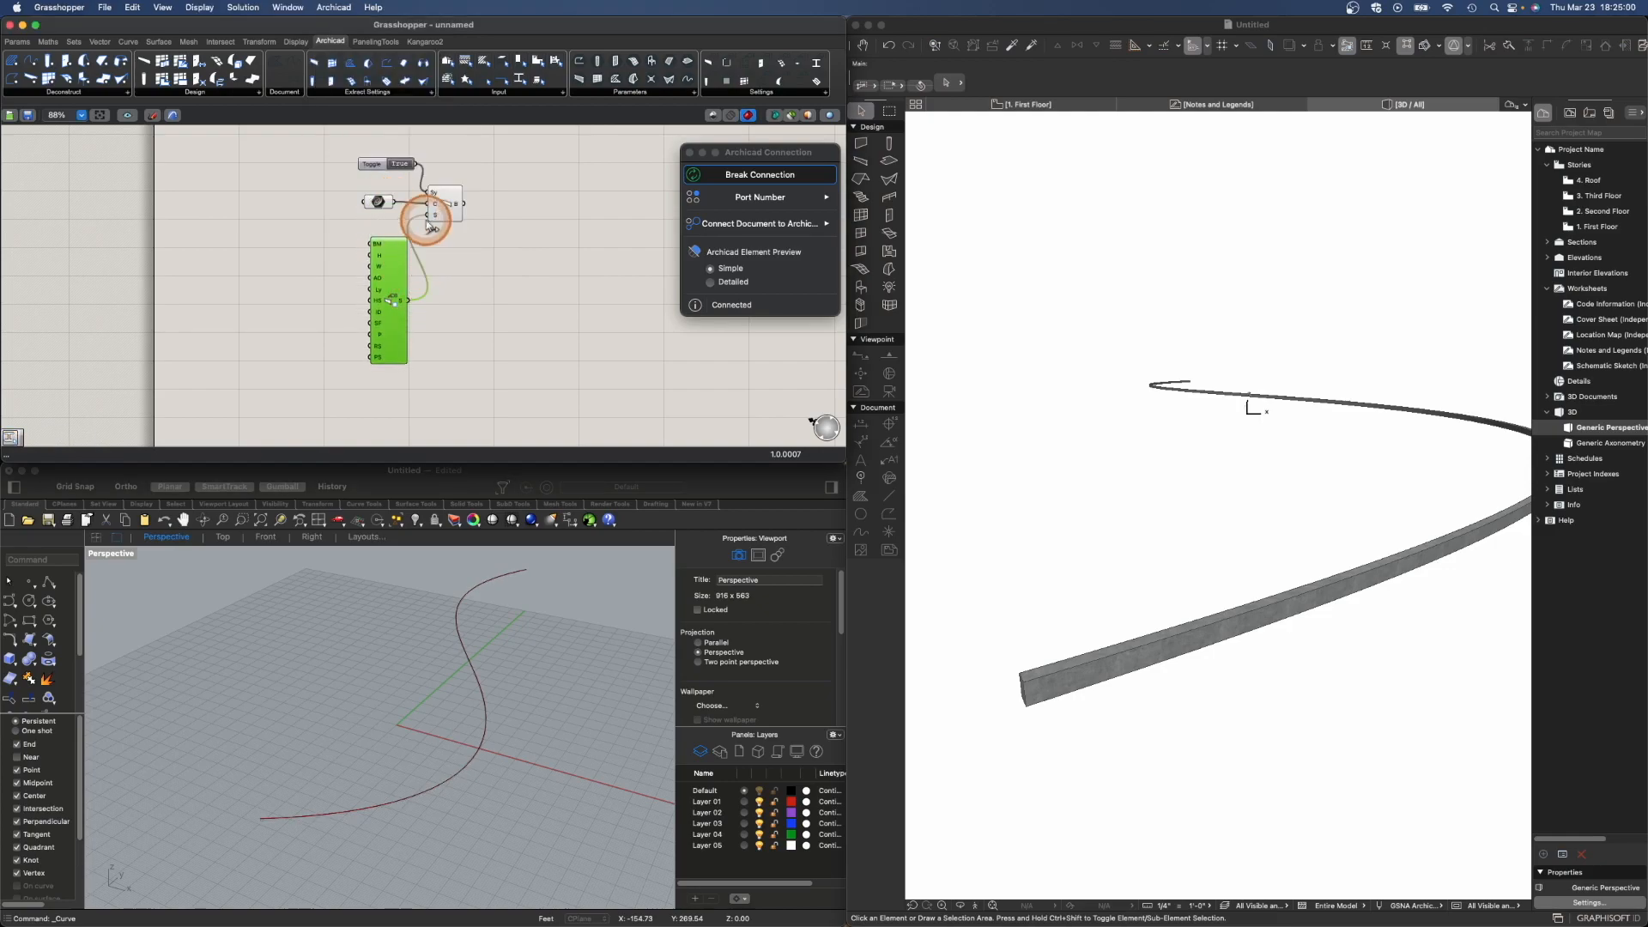
drag(388, 283, 382, 267)
click(357, 267)
scroll(321, 242, up, 4)
scroll(320, 242, up, 1)
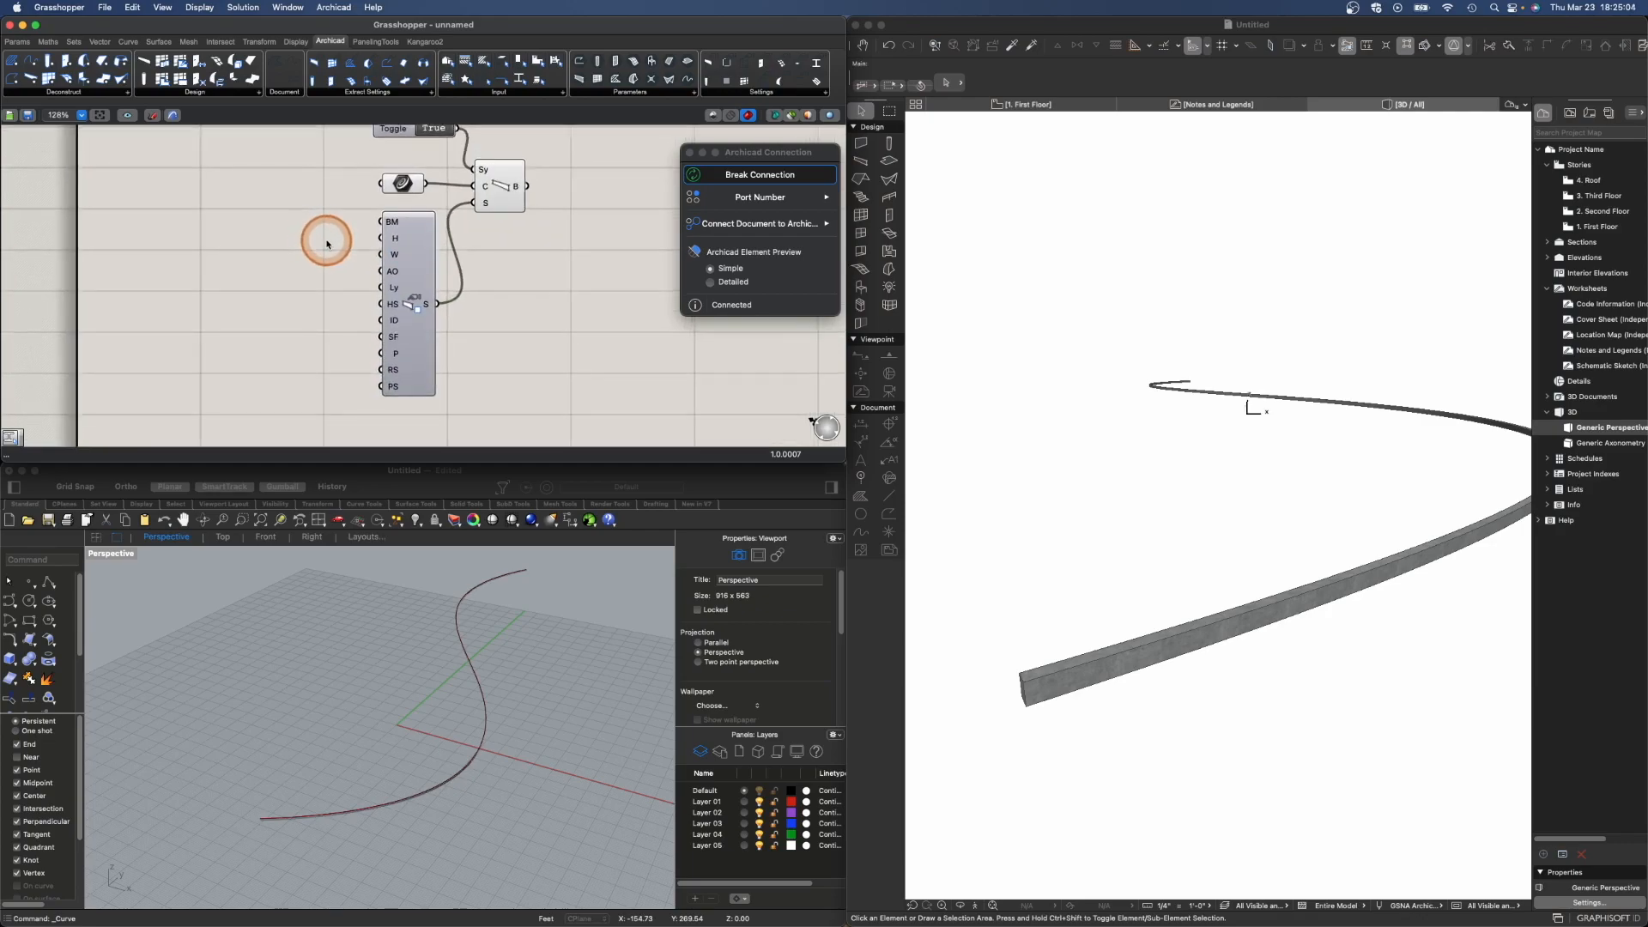
- Add a Building Material parameter set to Metal - Structural and connect it to the Beam Settings' BM input
mouse_move(398, 226)
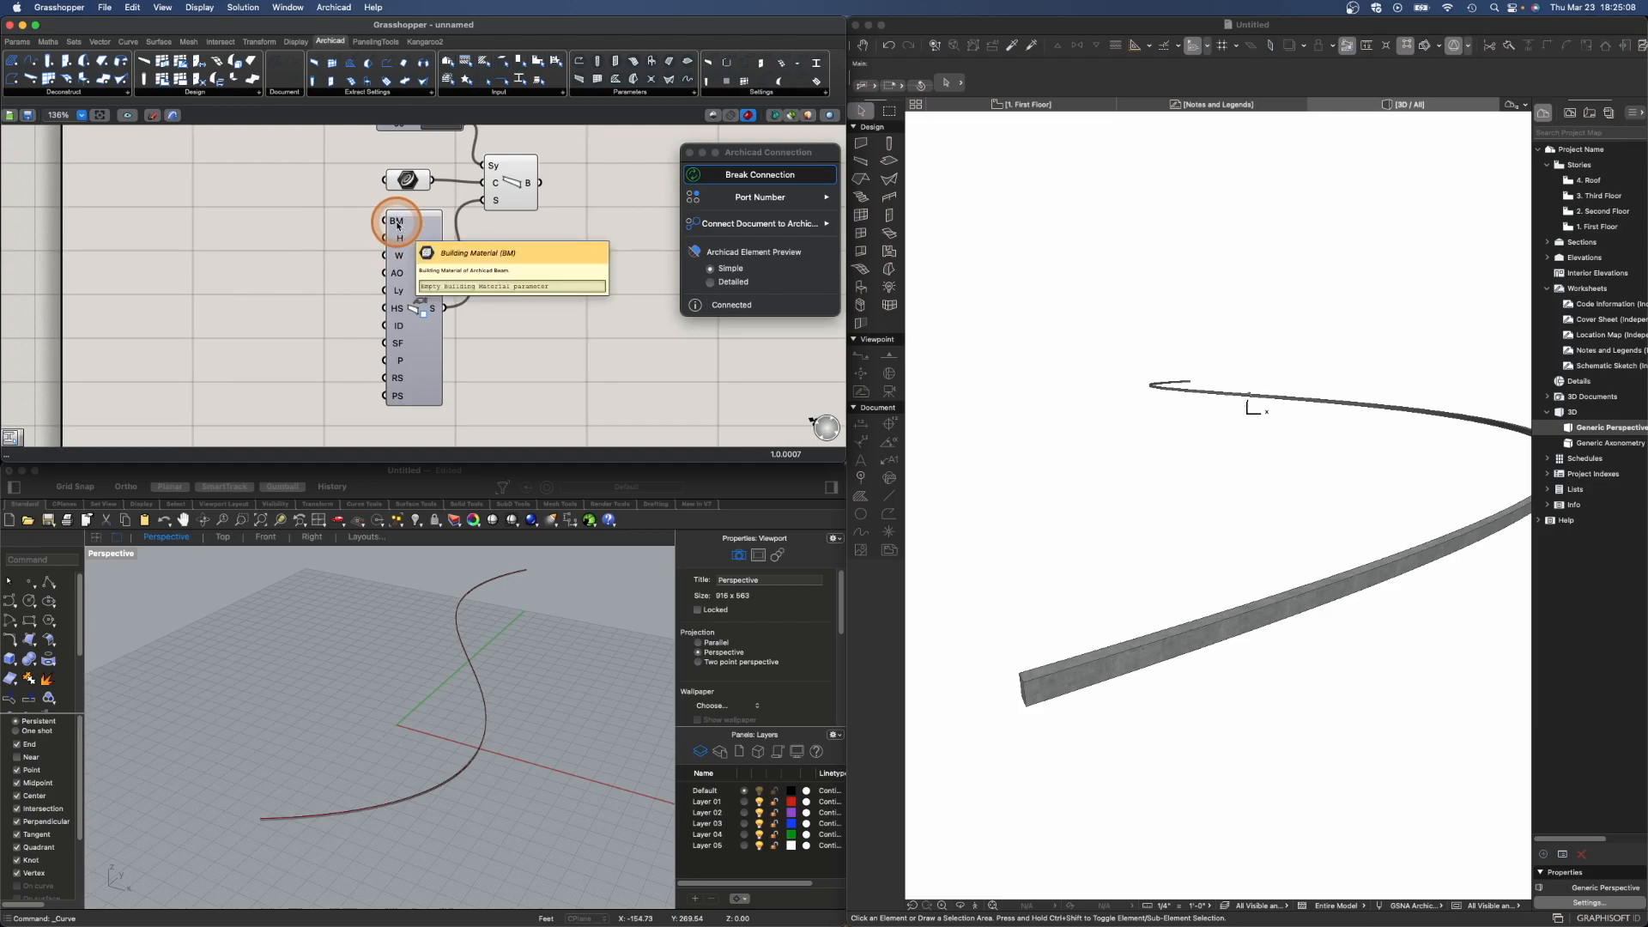
mouse_move(399, 262)
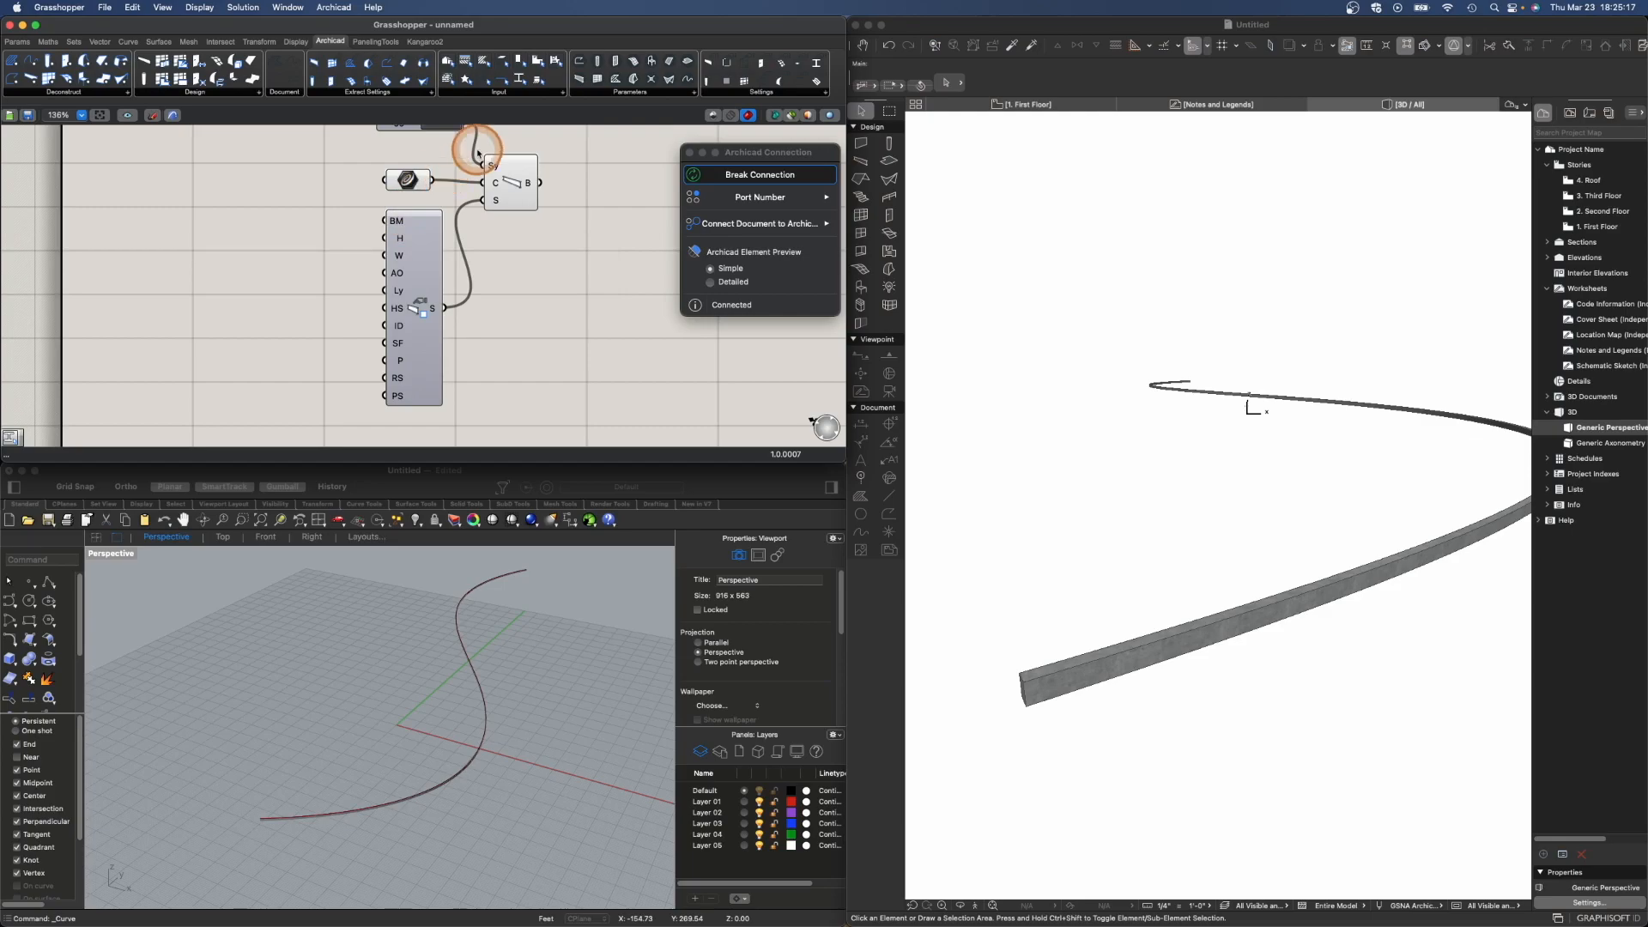
click(562, 95)
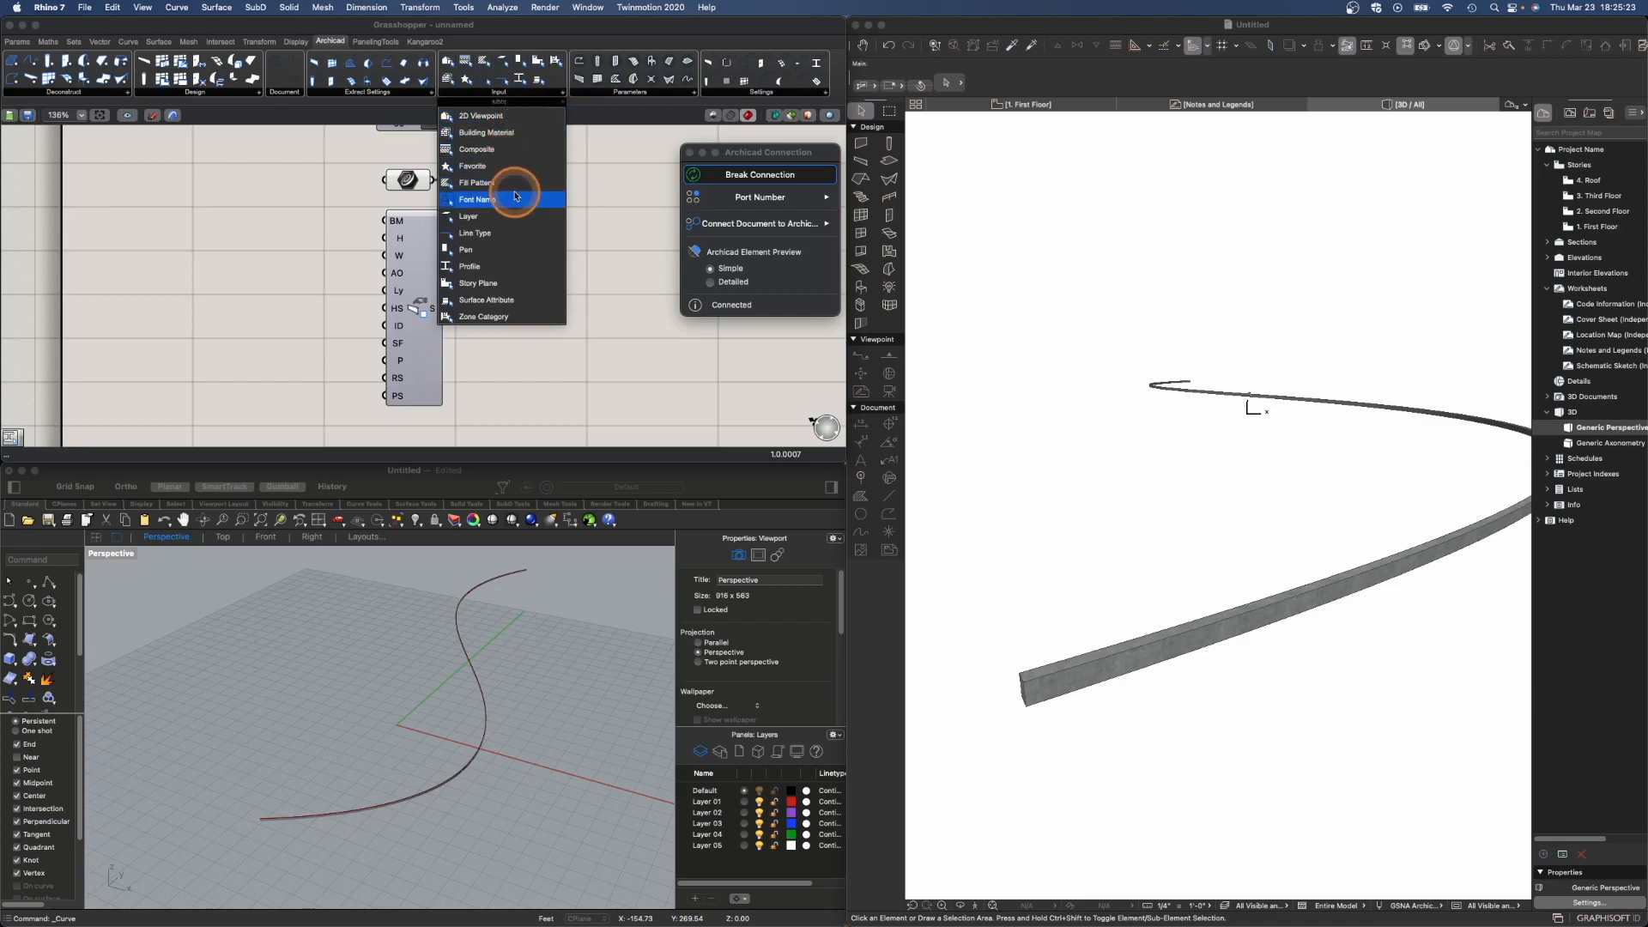
click(517, 133)
click(247, 259)
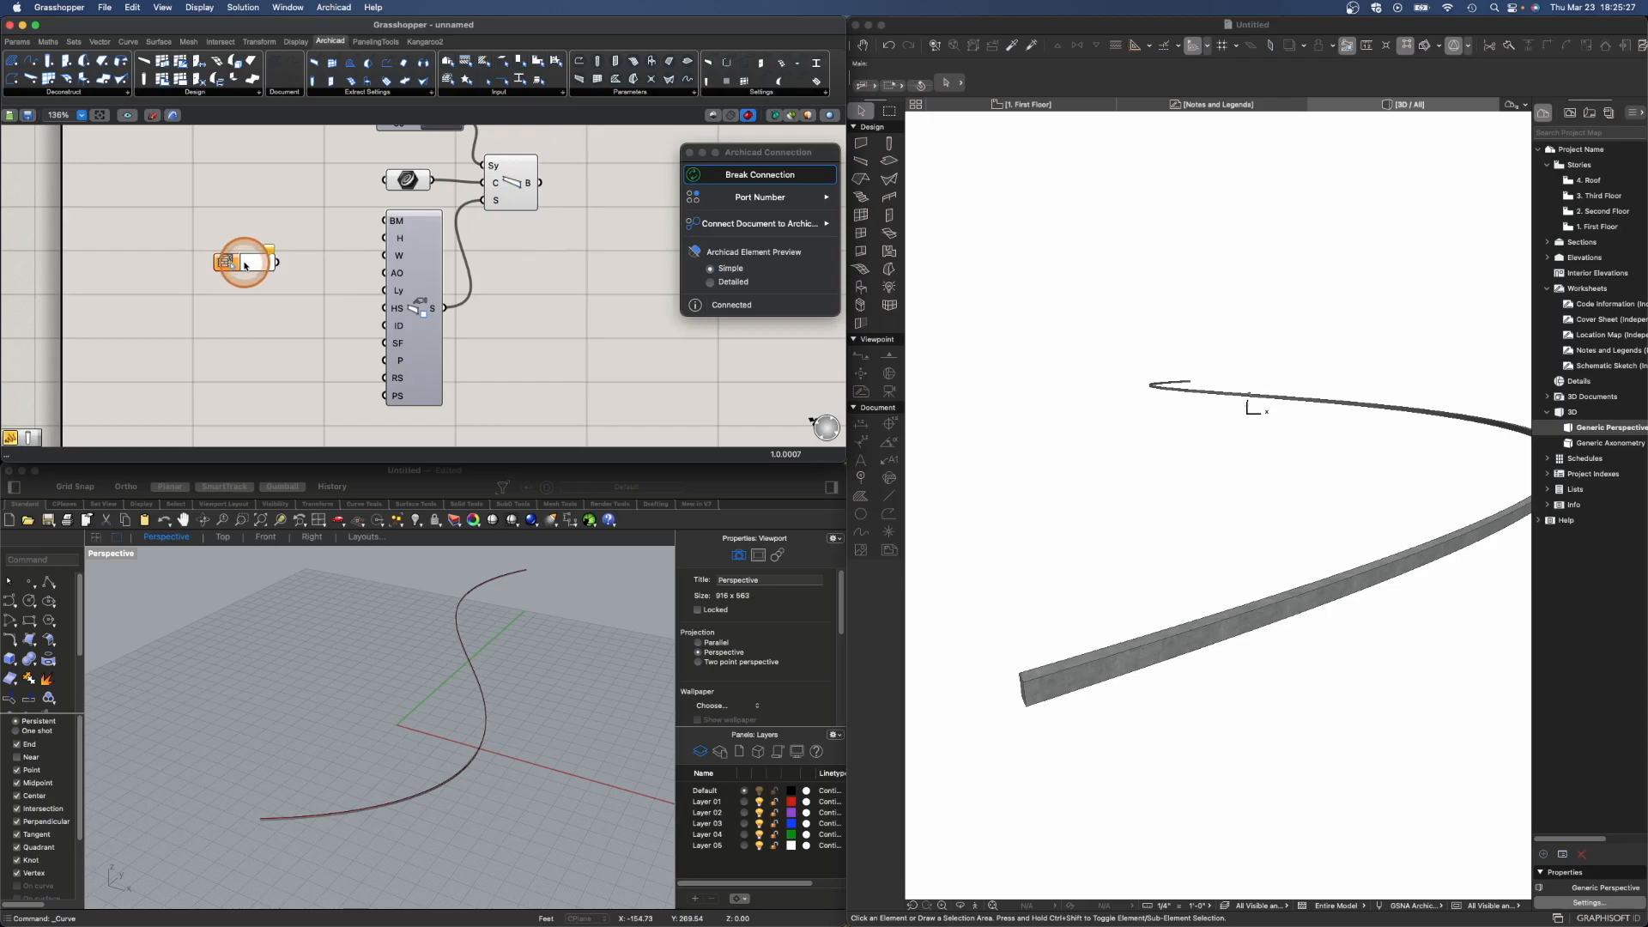
drag(230, 261, 283, 223)
click(306, 227)
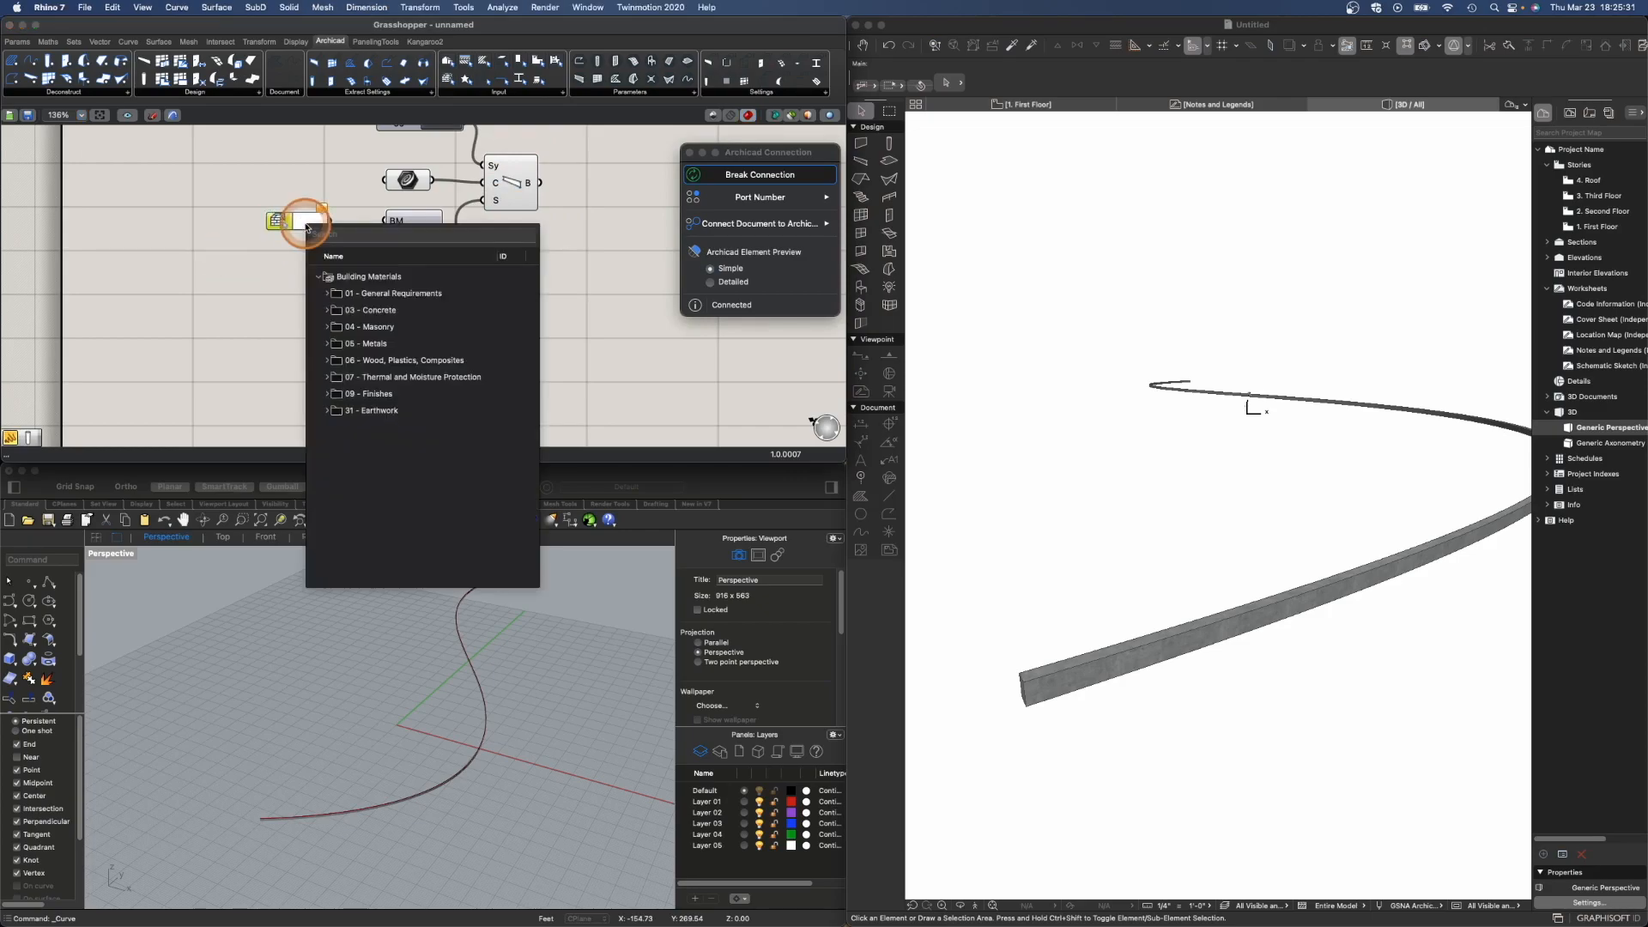
click(328, 344)
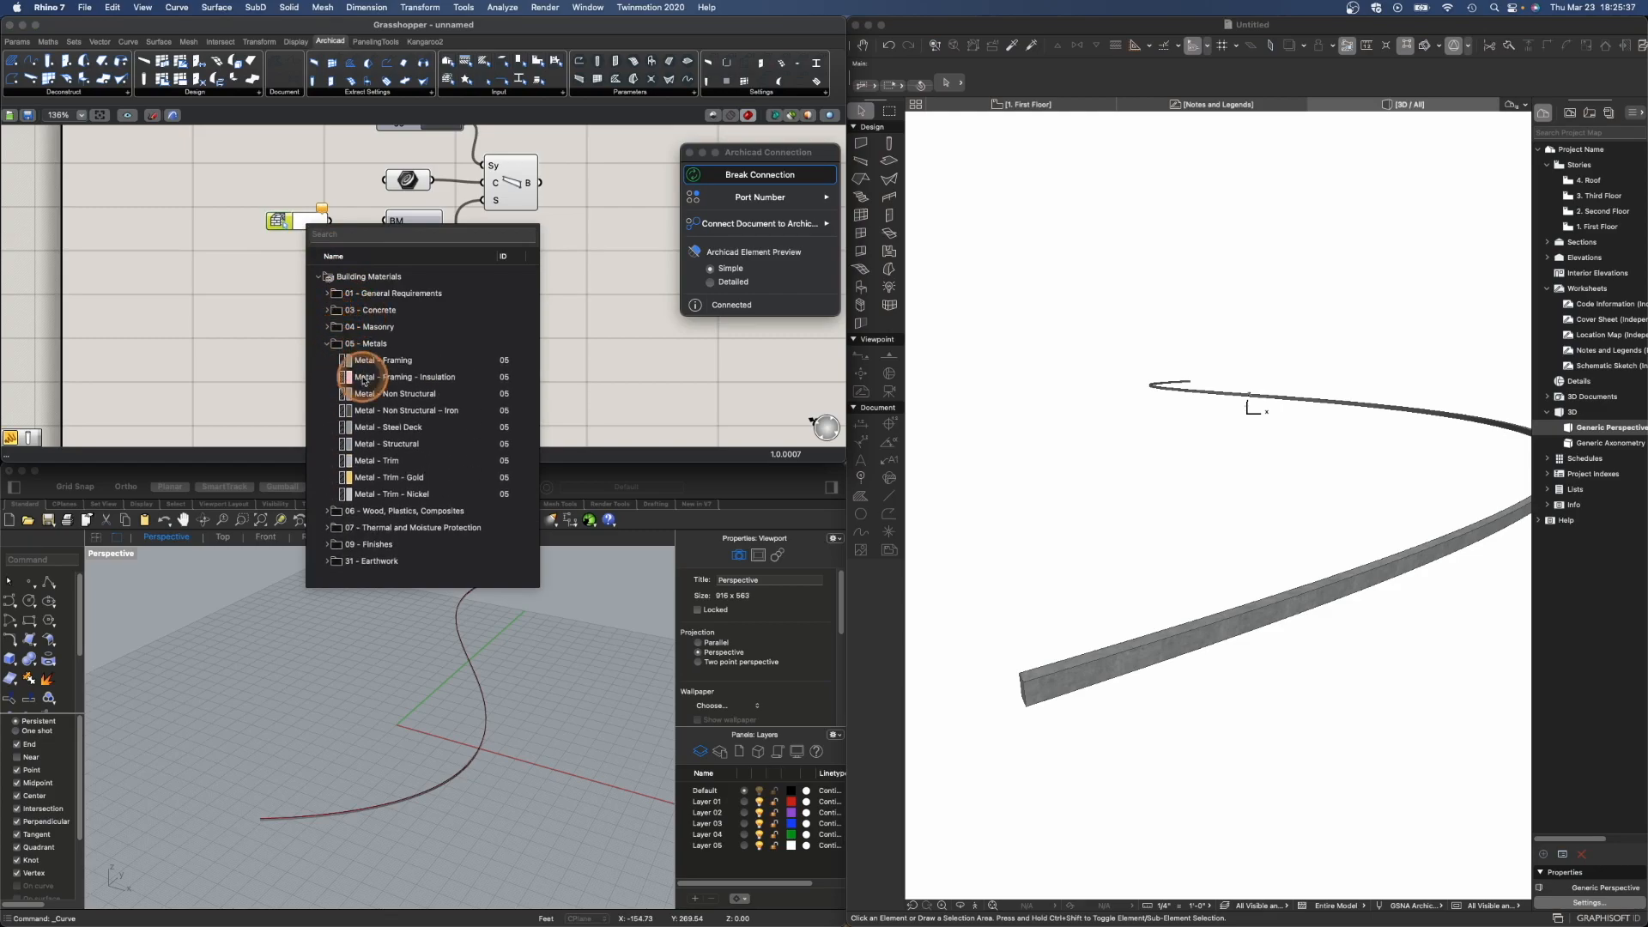
click(407, 432)
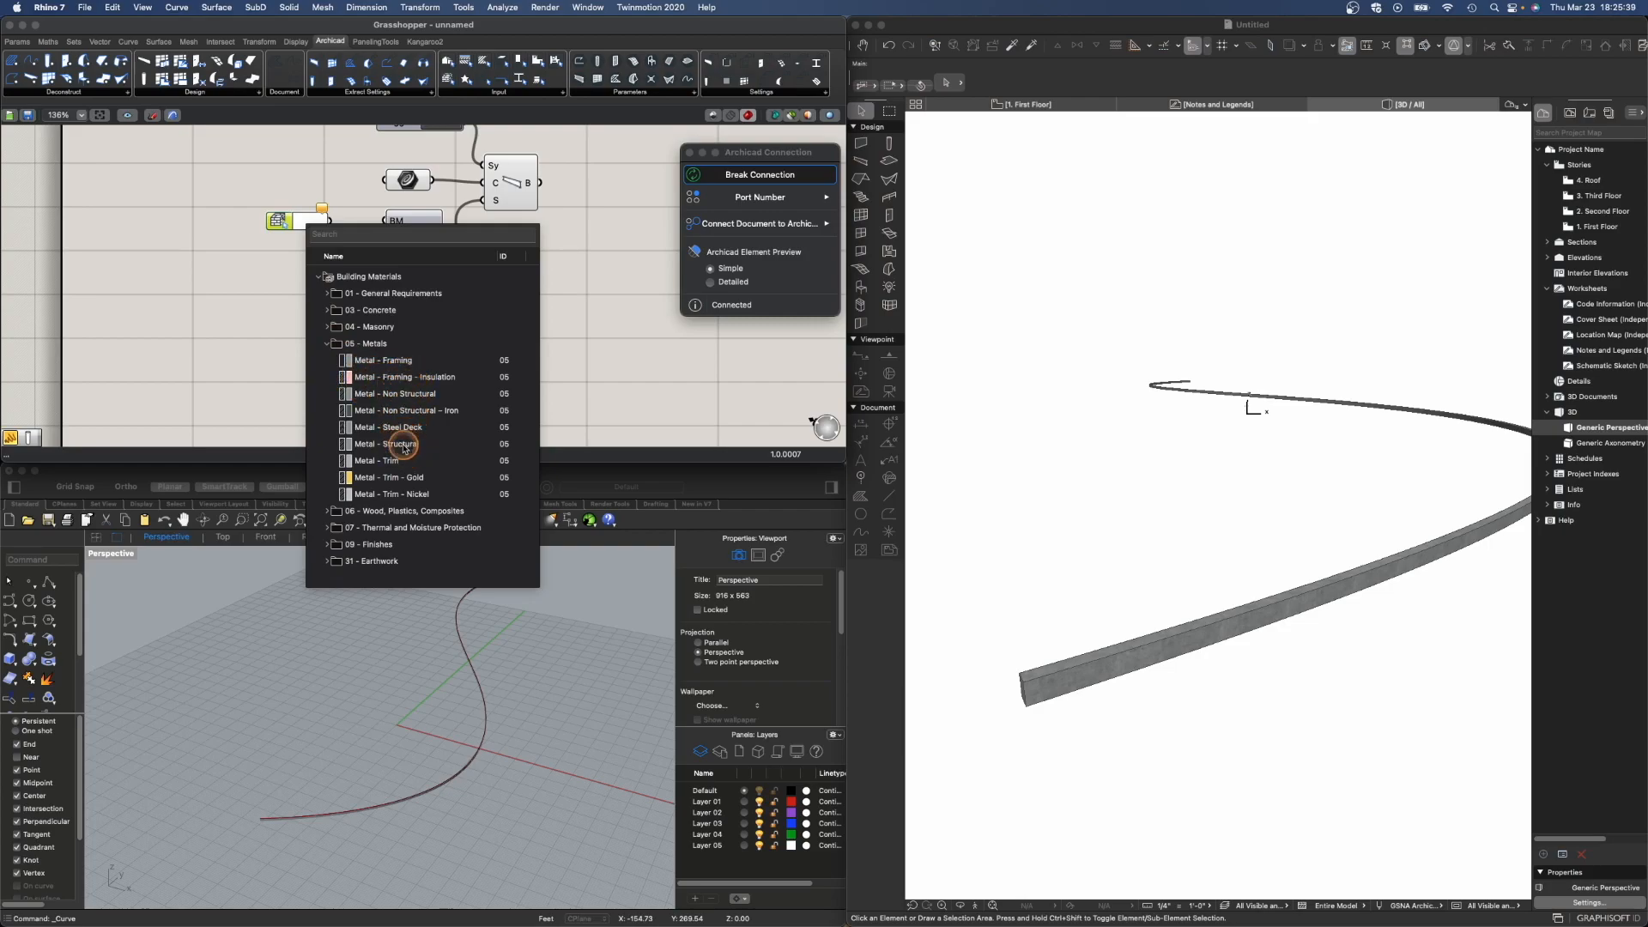
drag(333, 226, 287, 222)
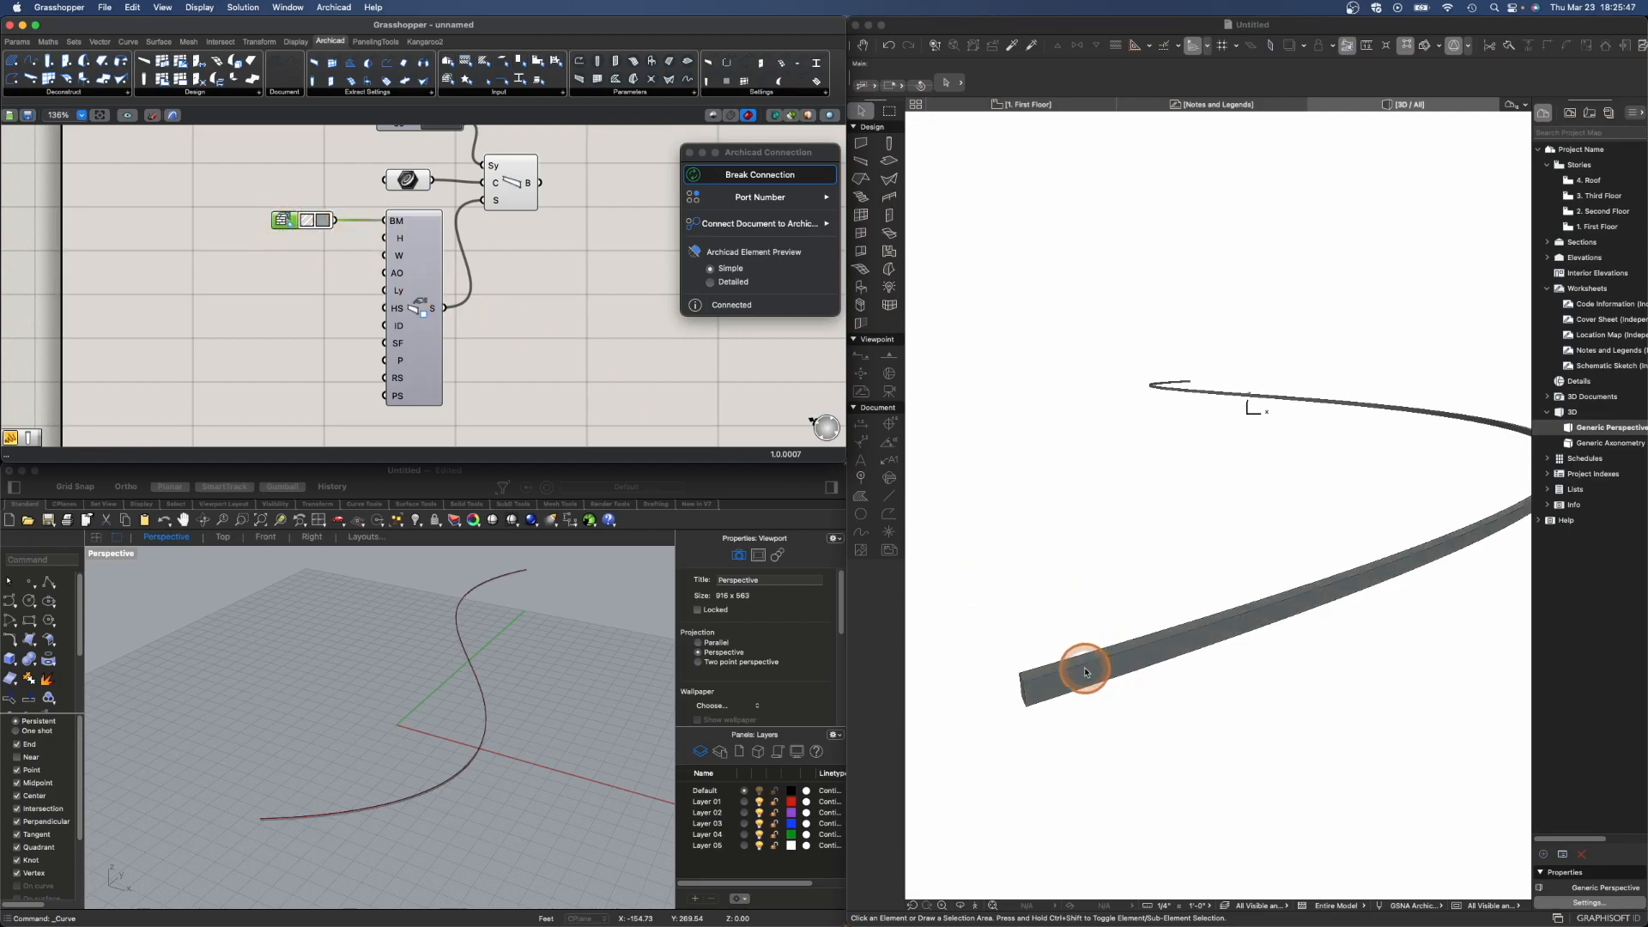
- Examine the updated beam in Archicad's 3D view, selecting it and then deselecting
click(1072, 33)
scroll(992, 567, down, 5)
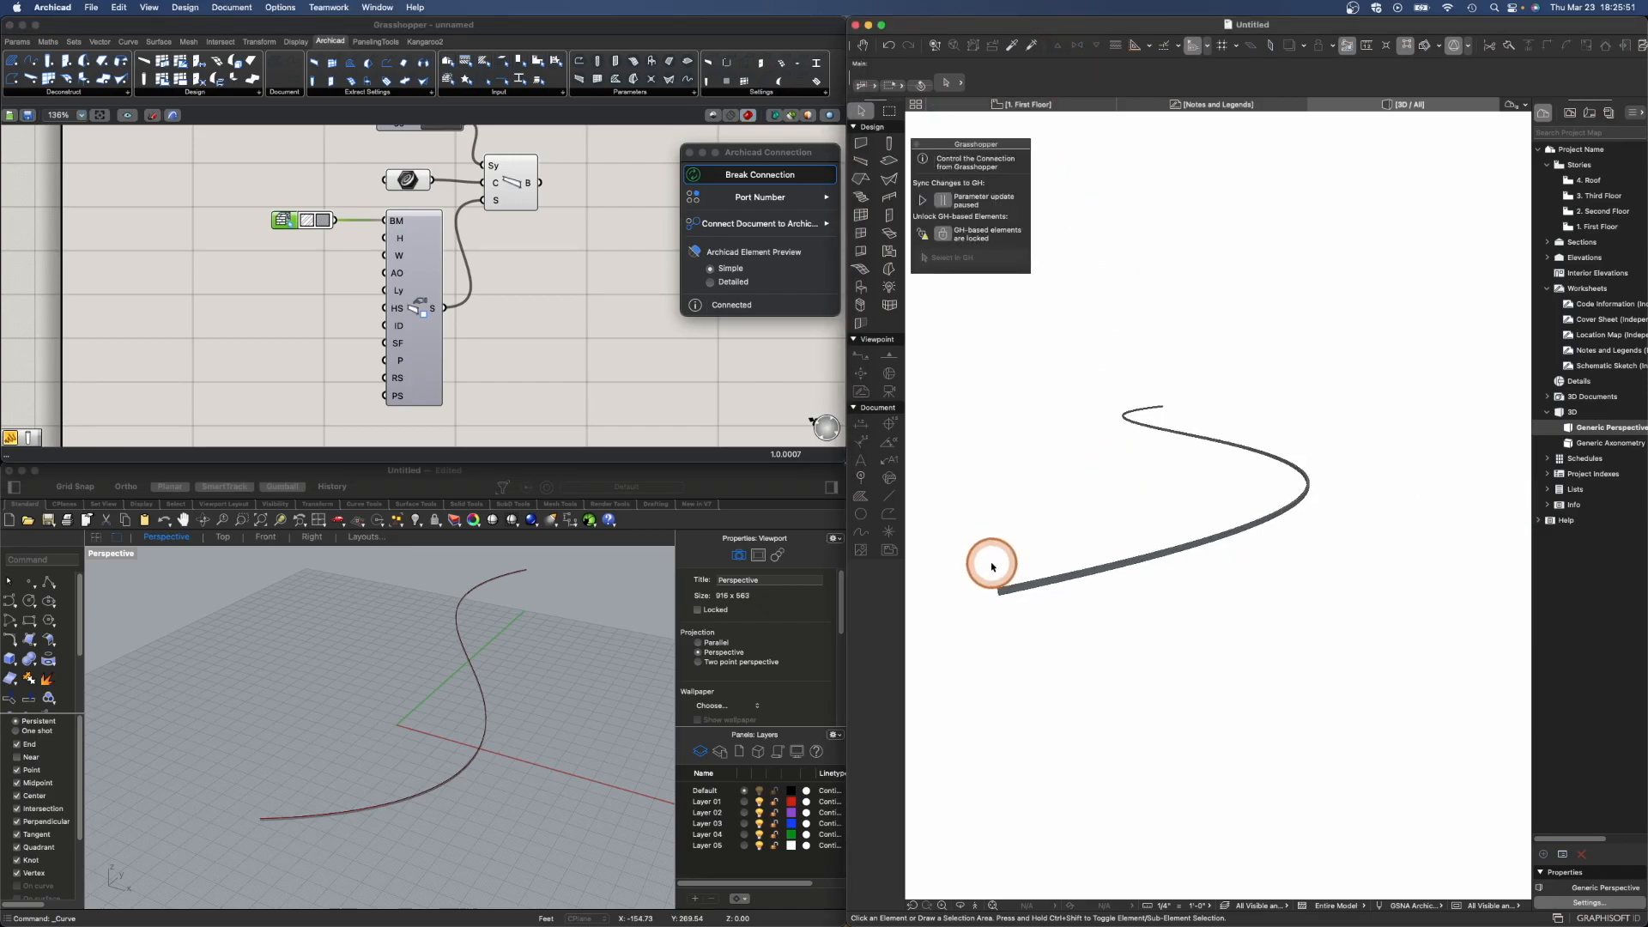
shift+middle_drag(1020, 567, 1065, 572)
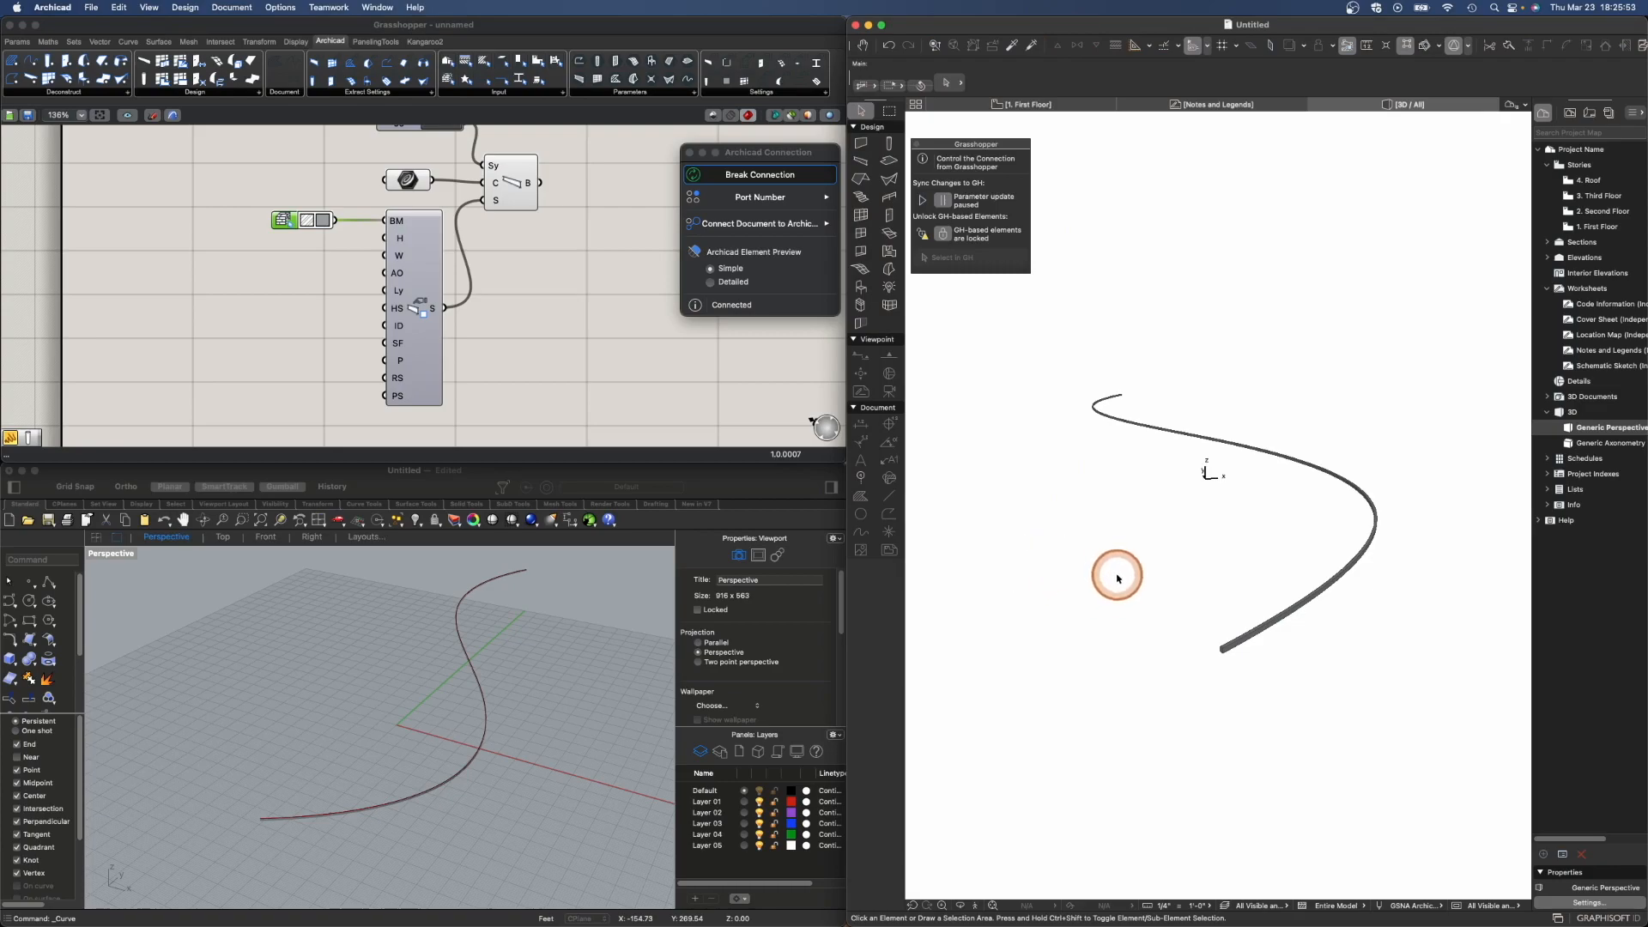
scroll(1305, 567, up, 3)
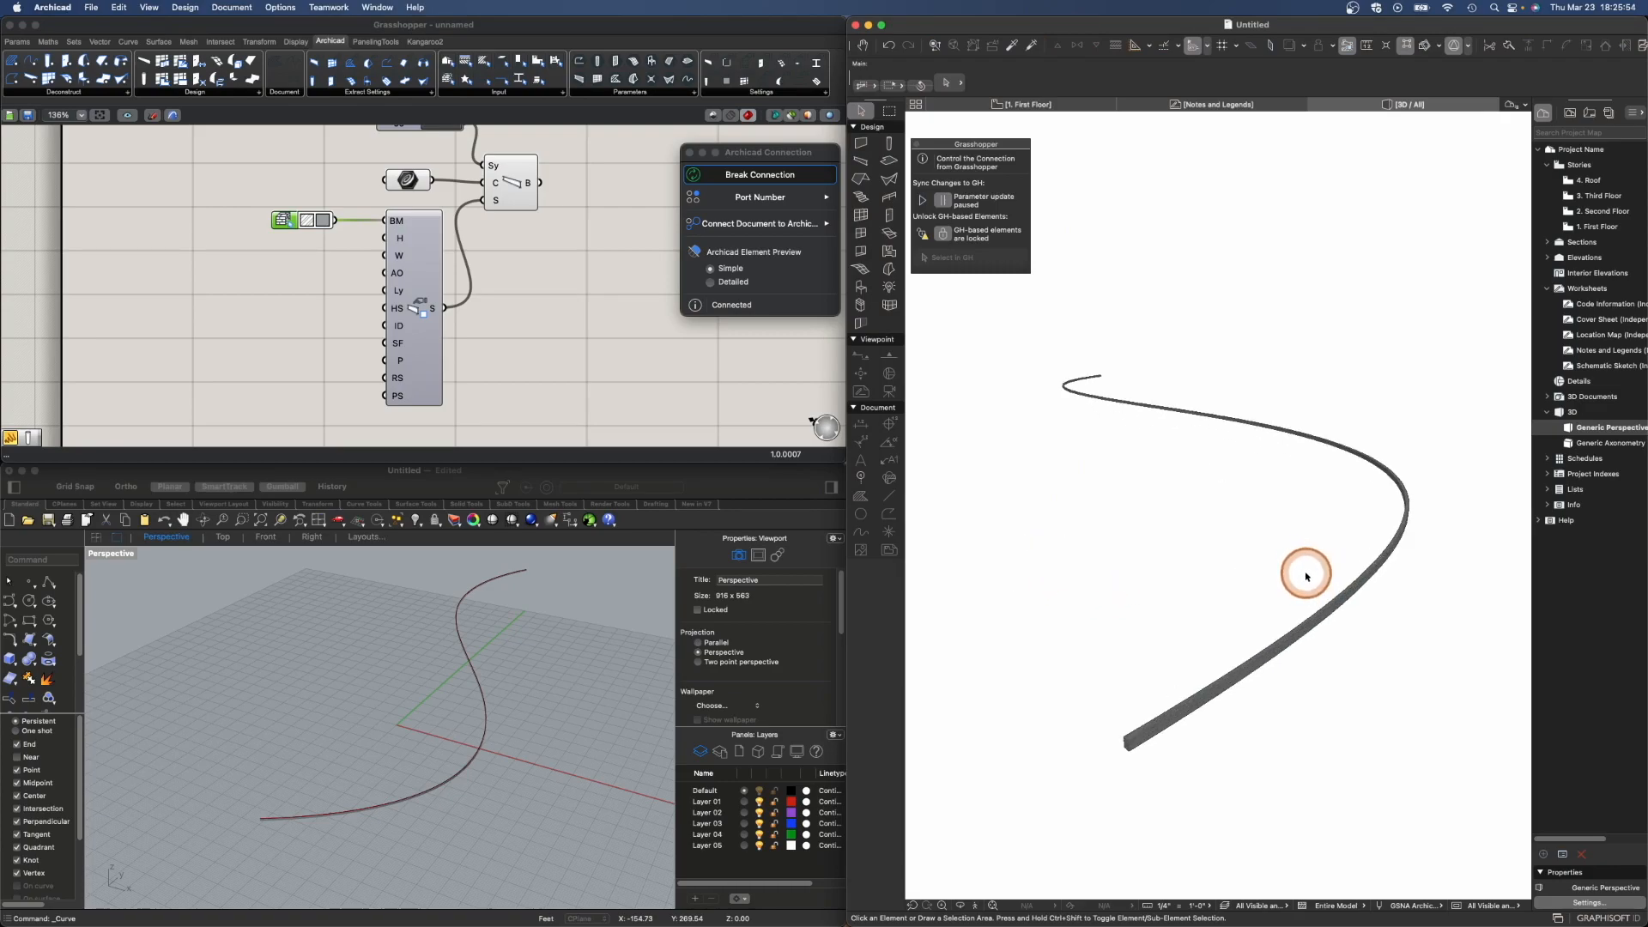
click(1152, 734)
scroll(1150, 737, up, 2)
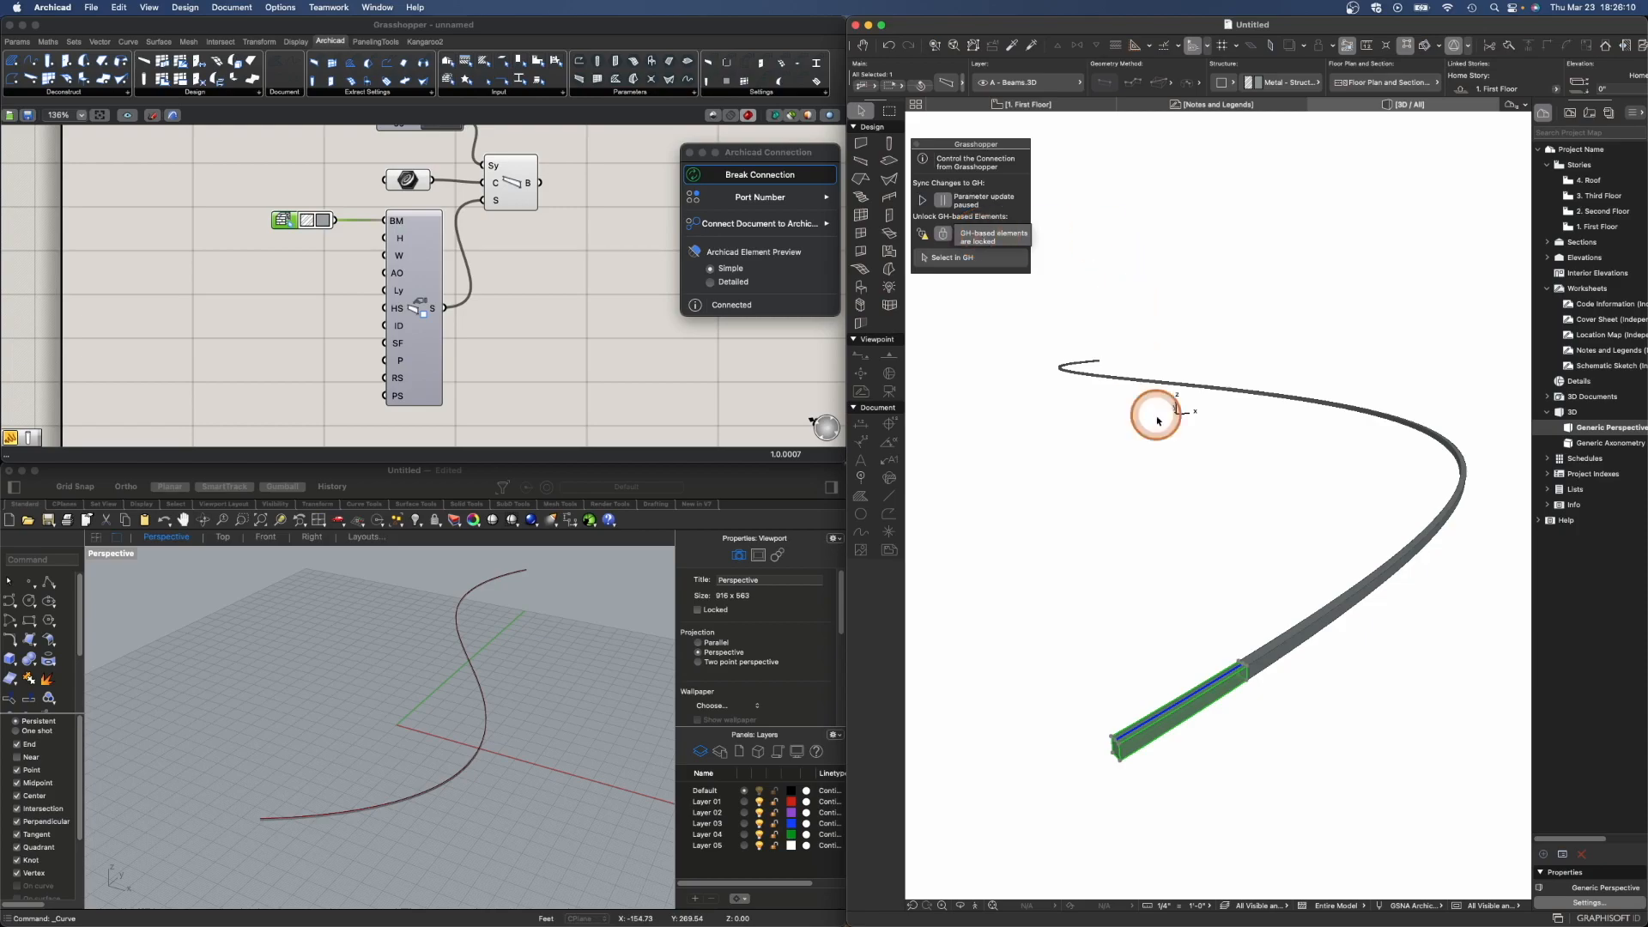
scroll(1236, 555, down, 2)
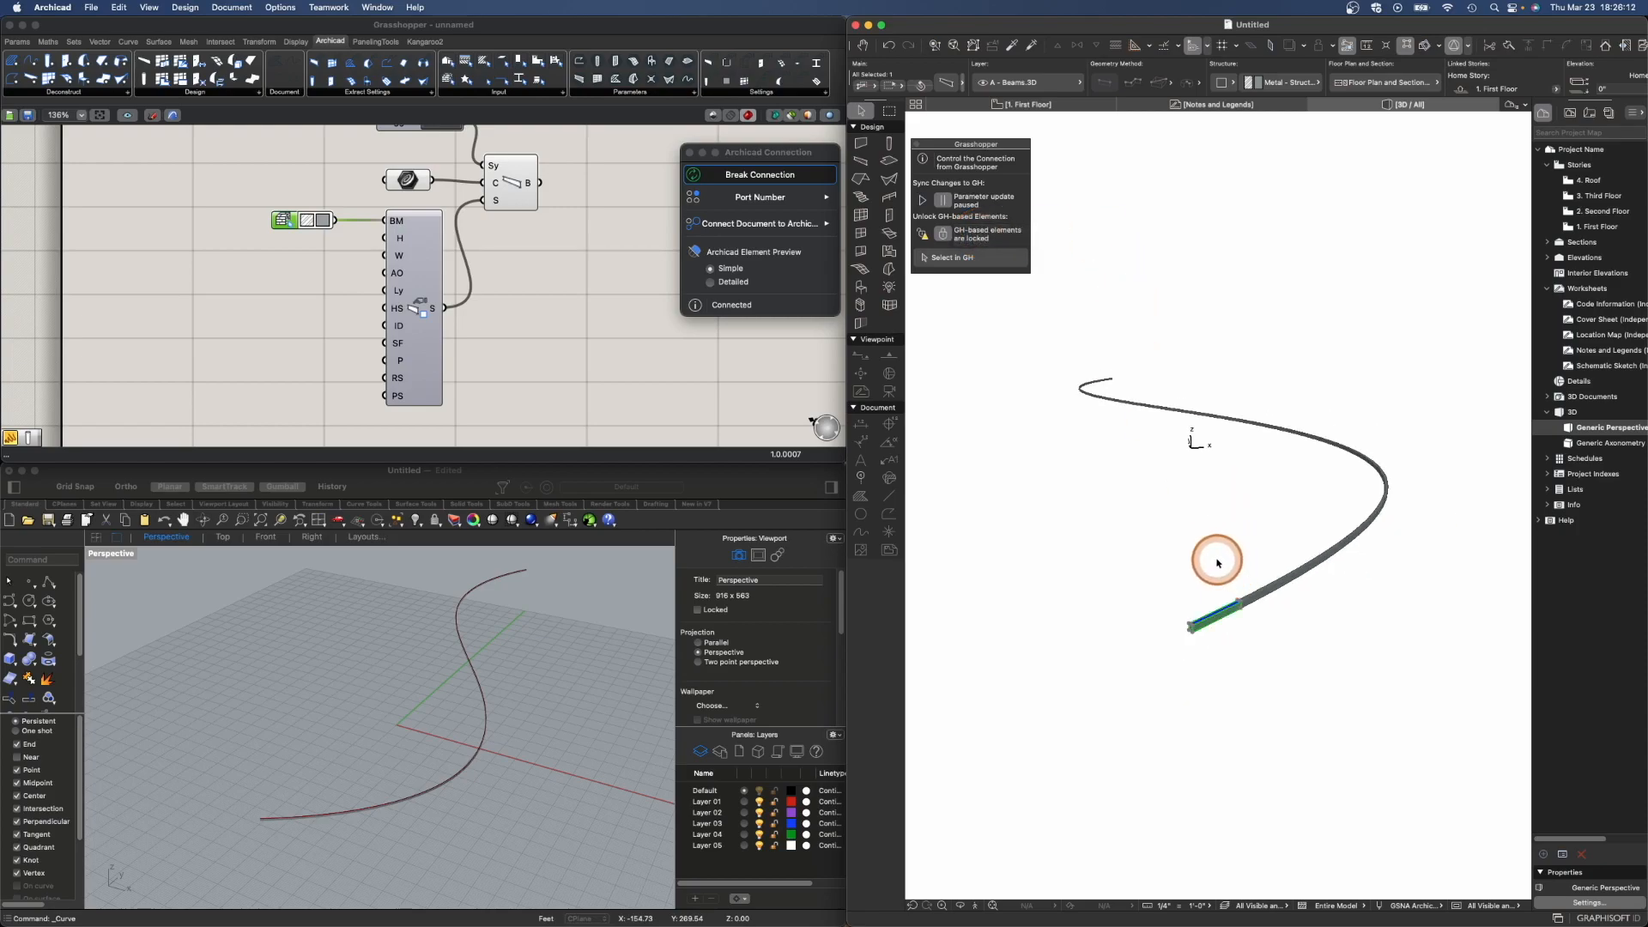
click(1100, 436)
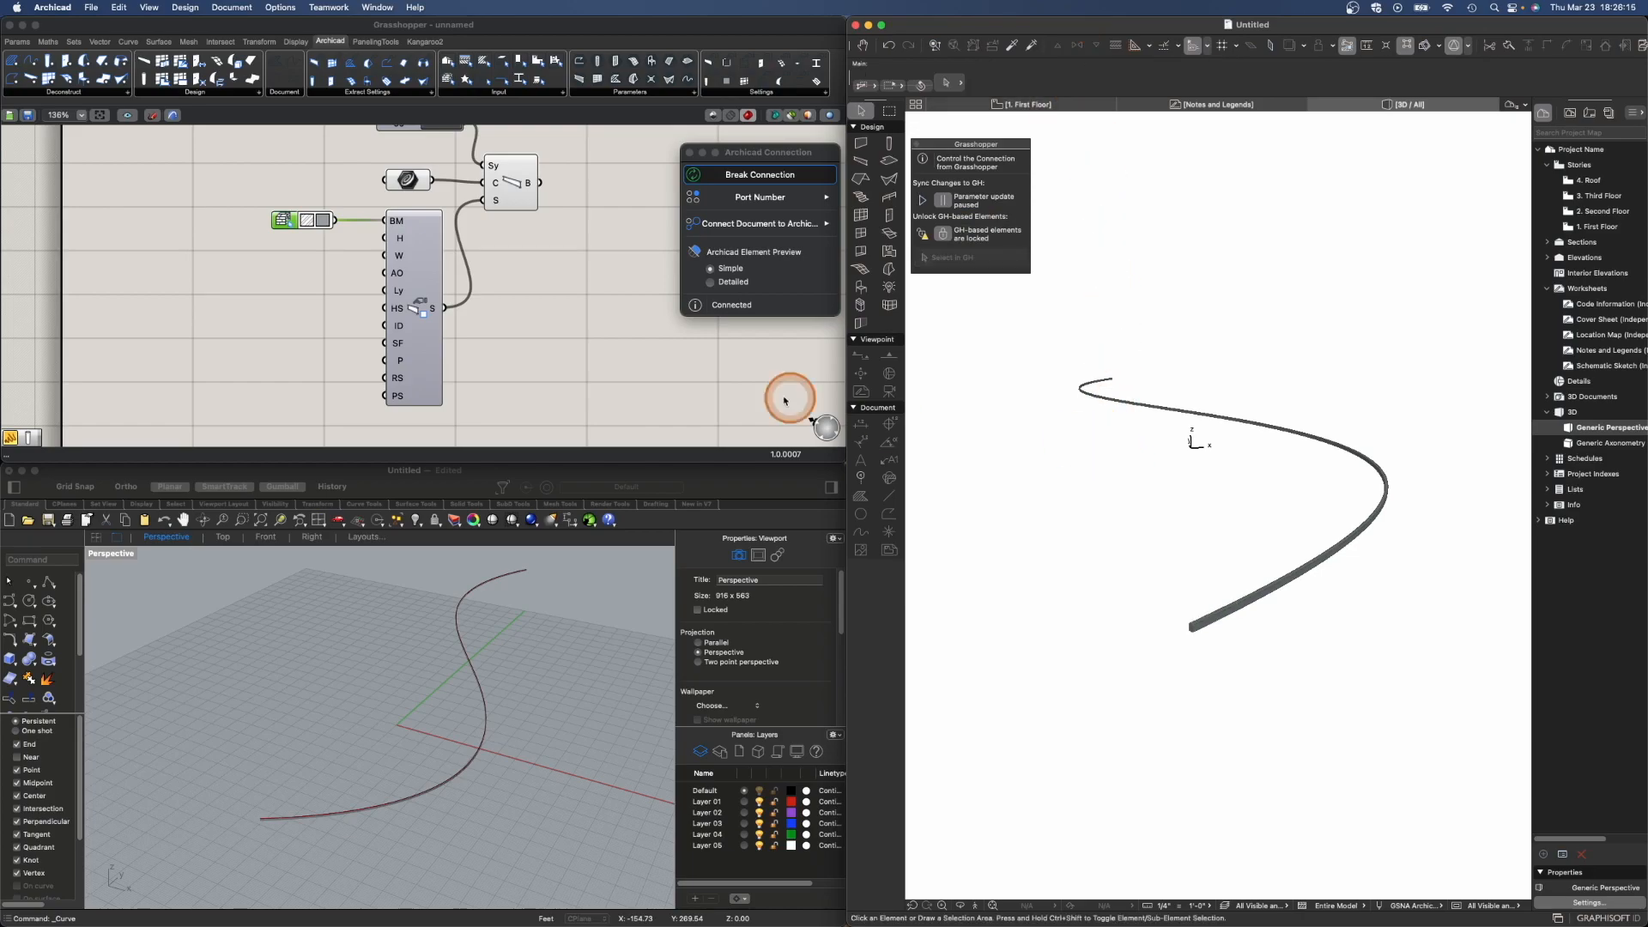
- Group all beam components on the Grasshopper canvas and name the group Beam System
click(509, 30)
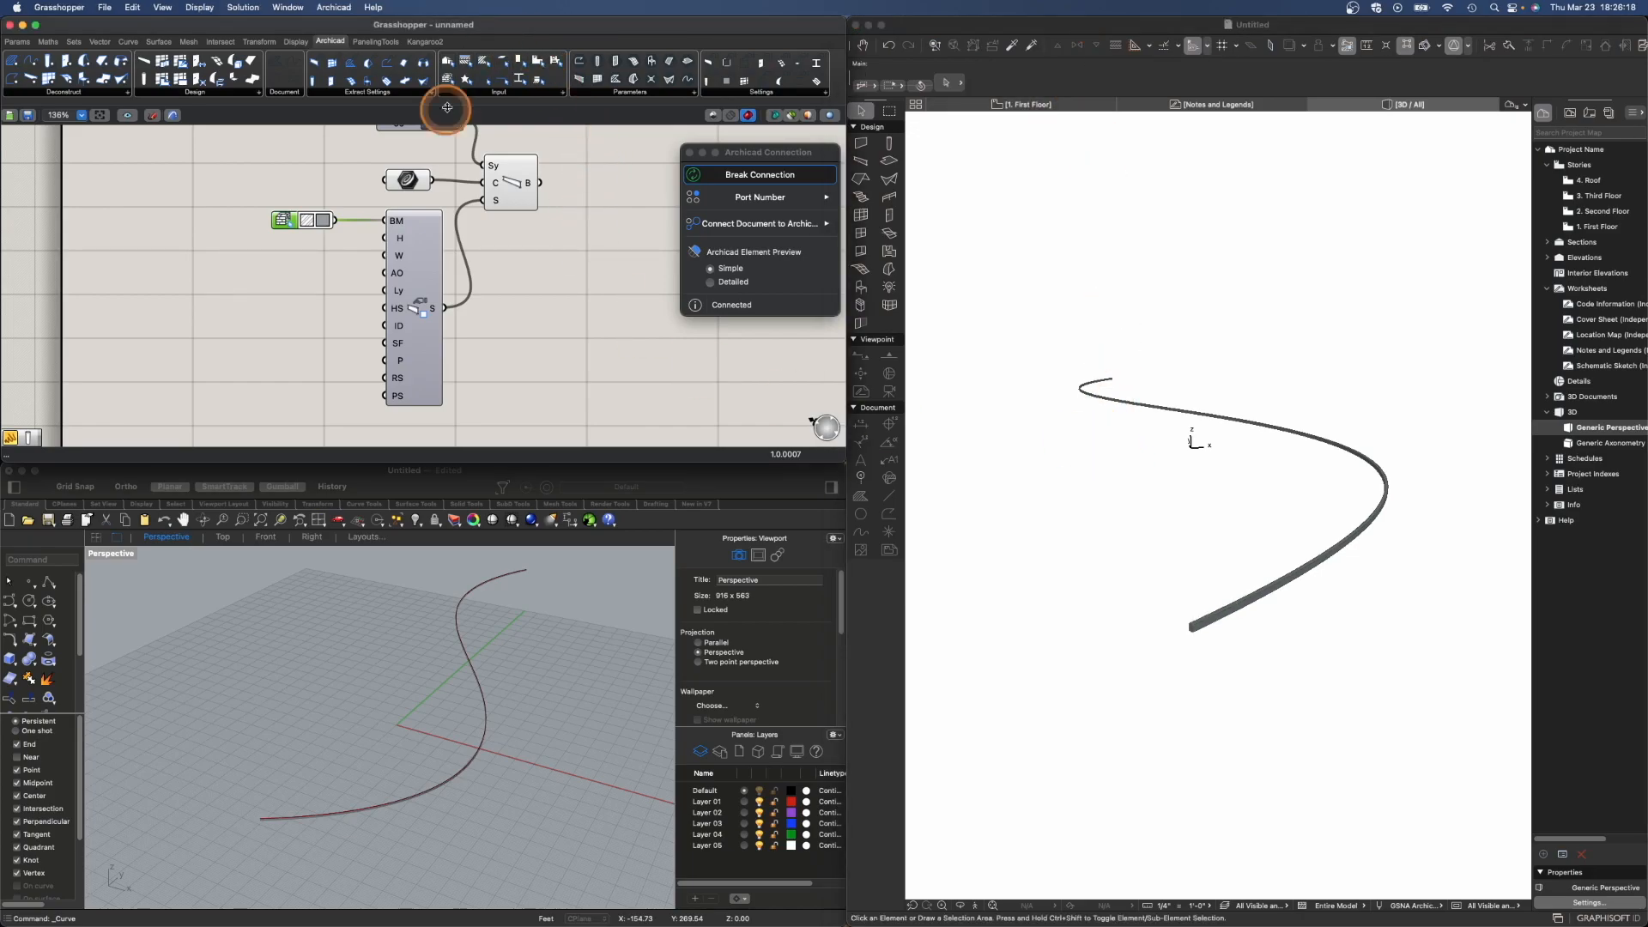
scroll(423, 275, down, 1)
scroll(424, 276, down, 3)
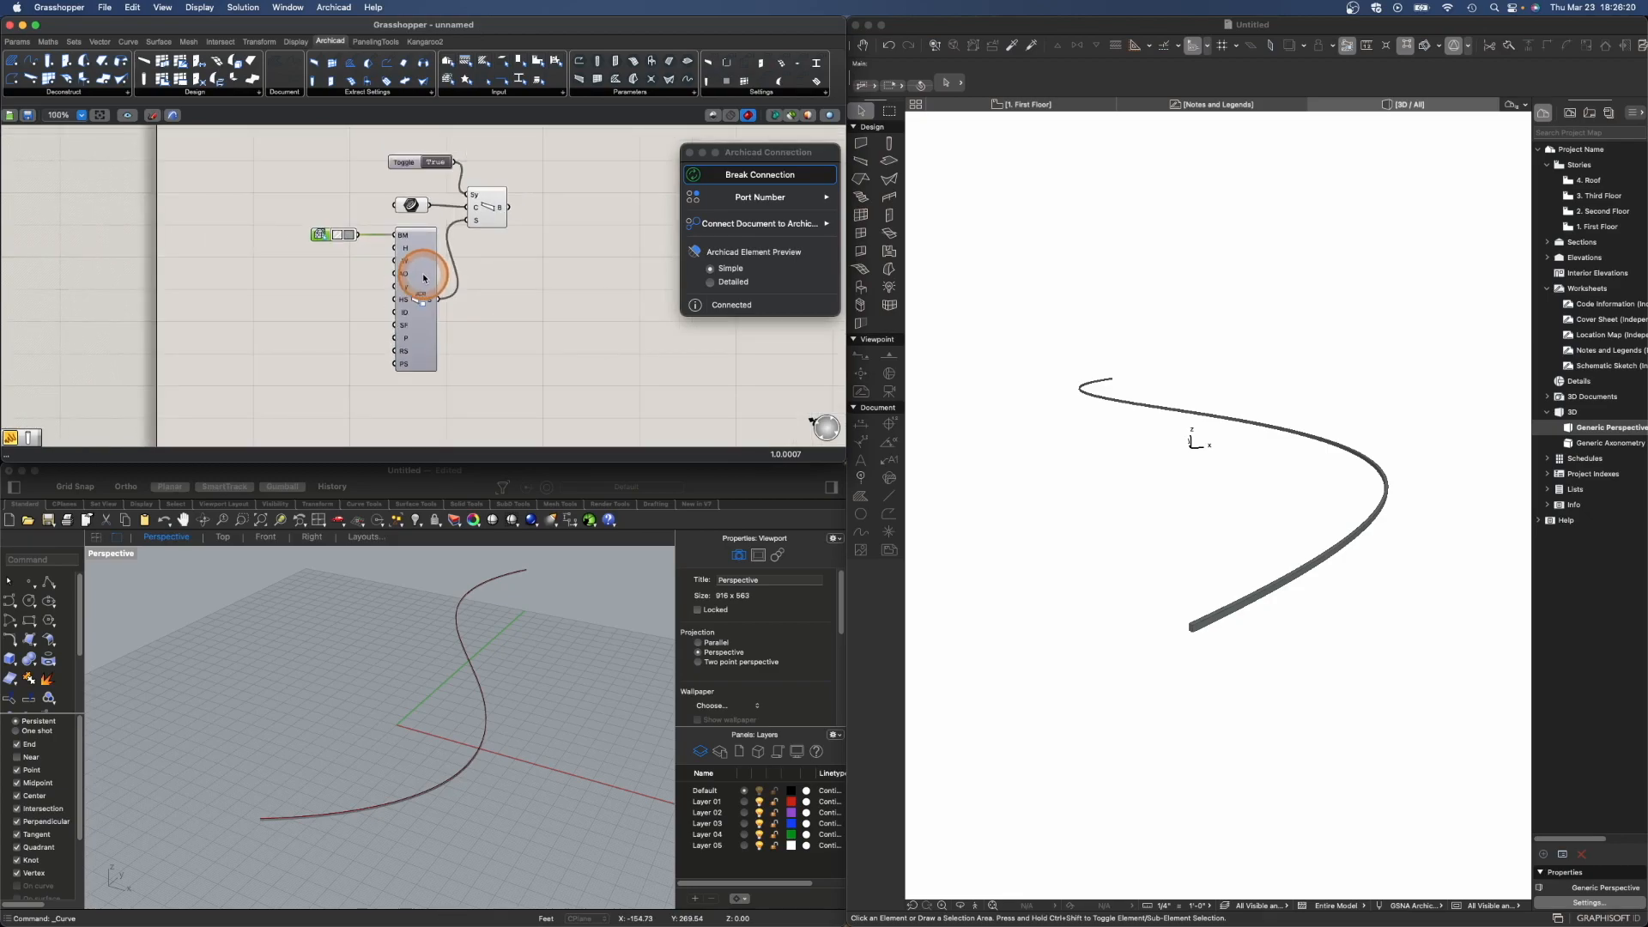
drag(303, 144, 544, 398)
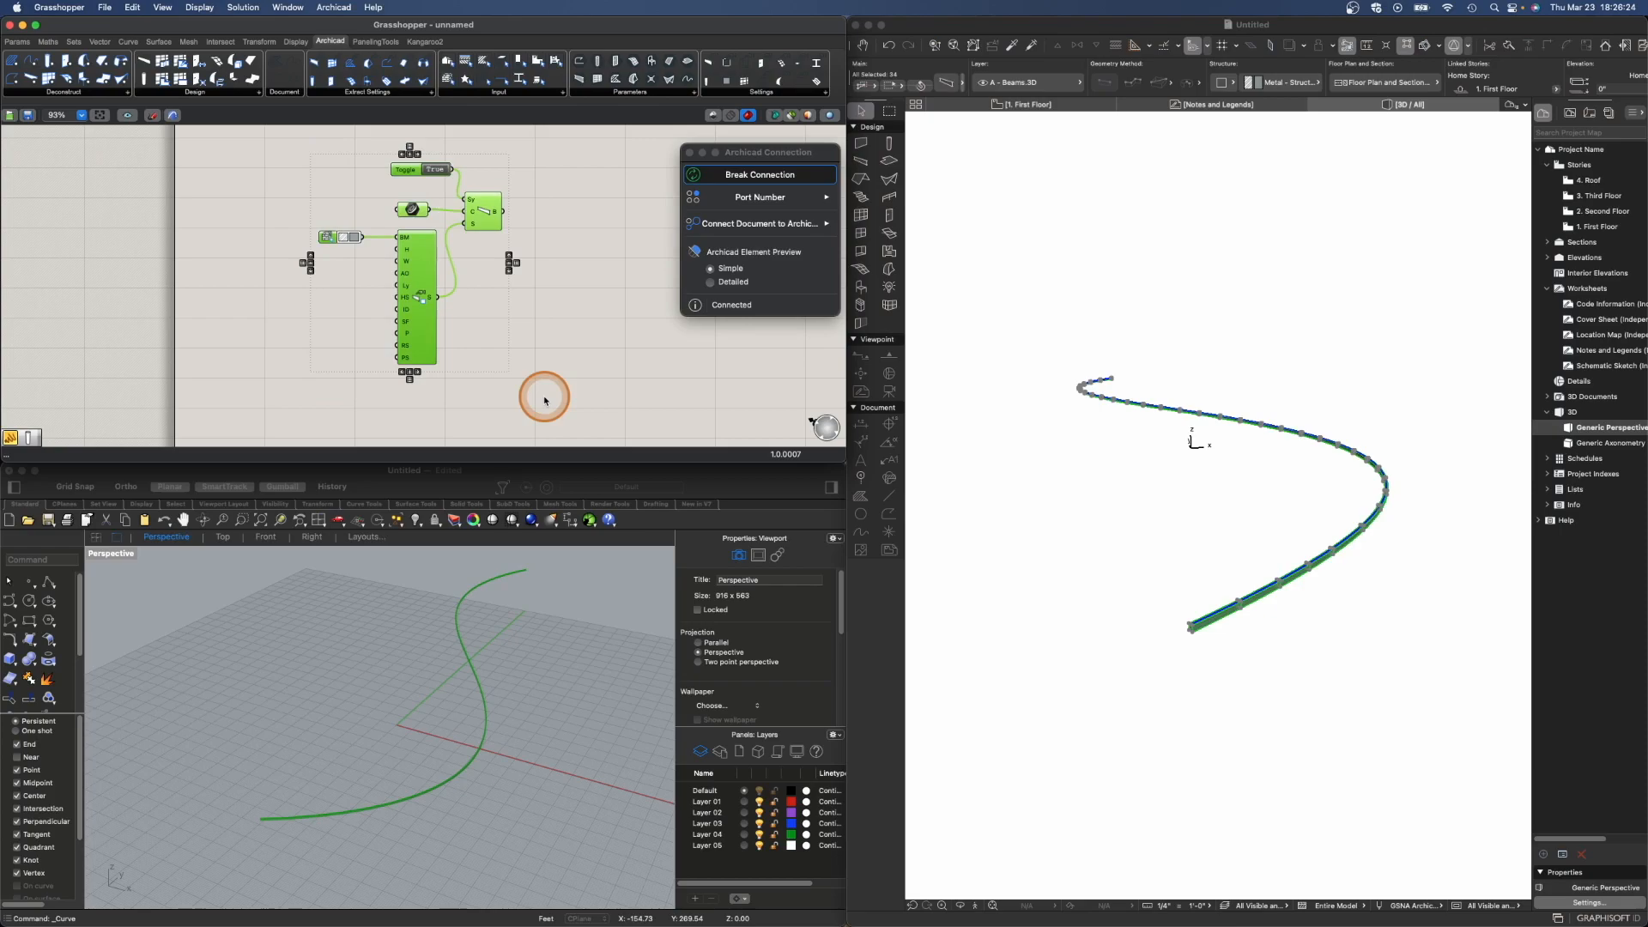
key(ctrl+g)
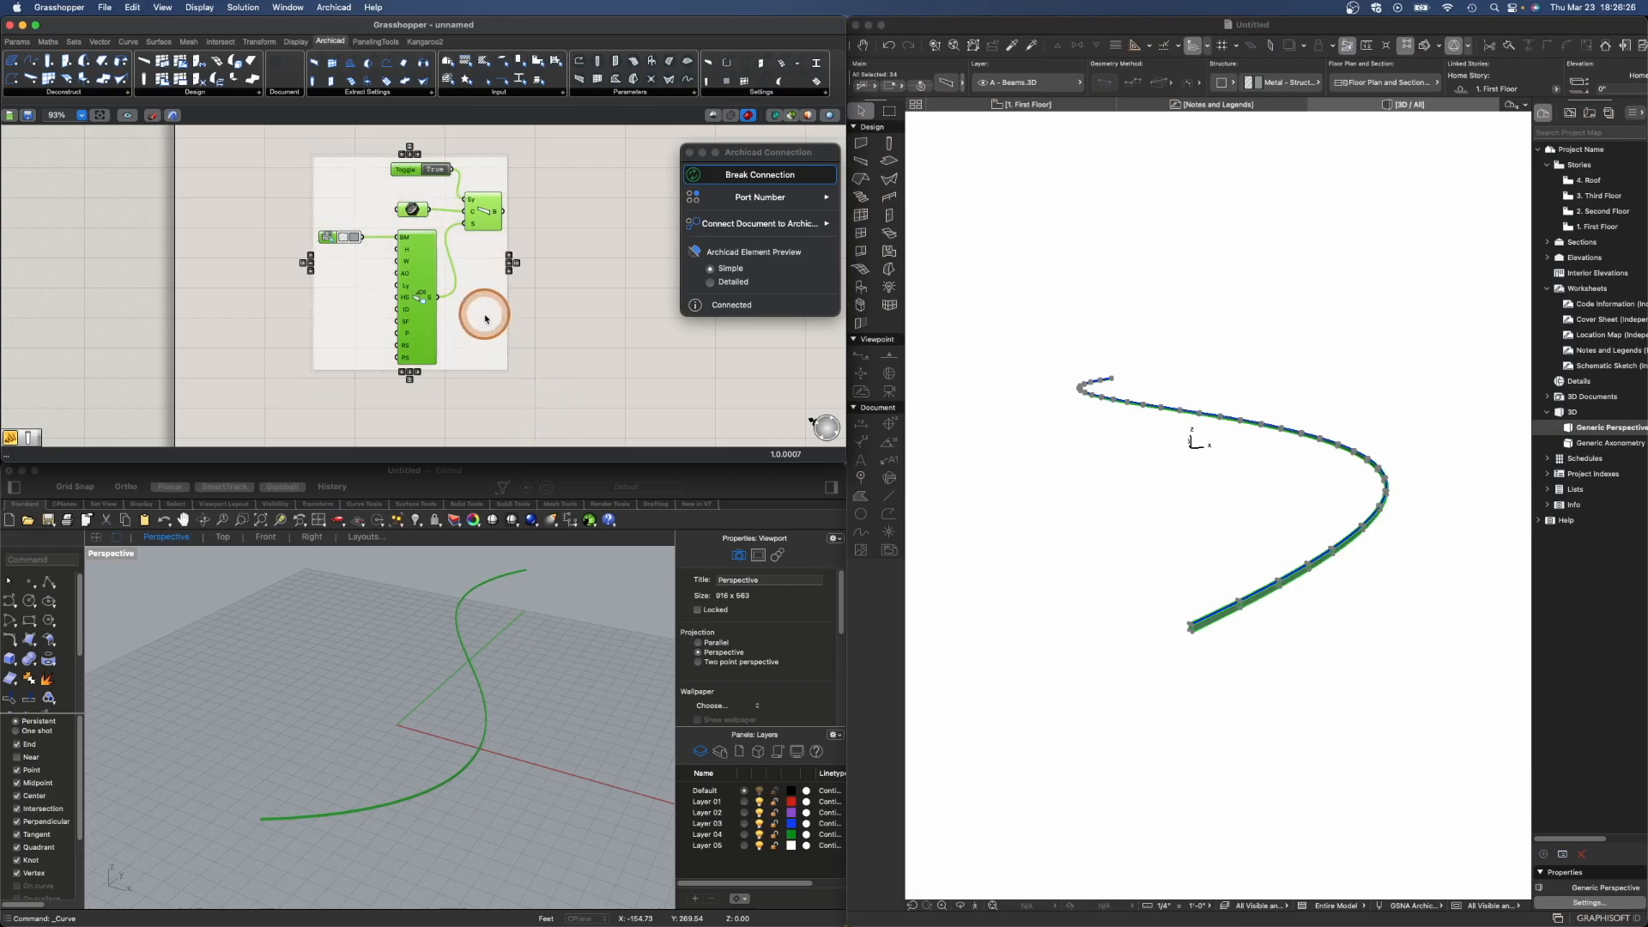
right_click(342, 180)
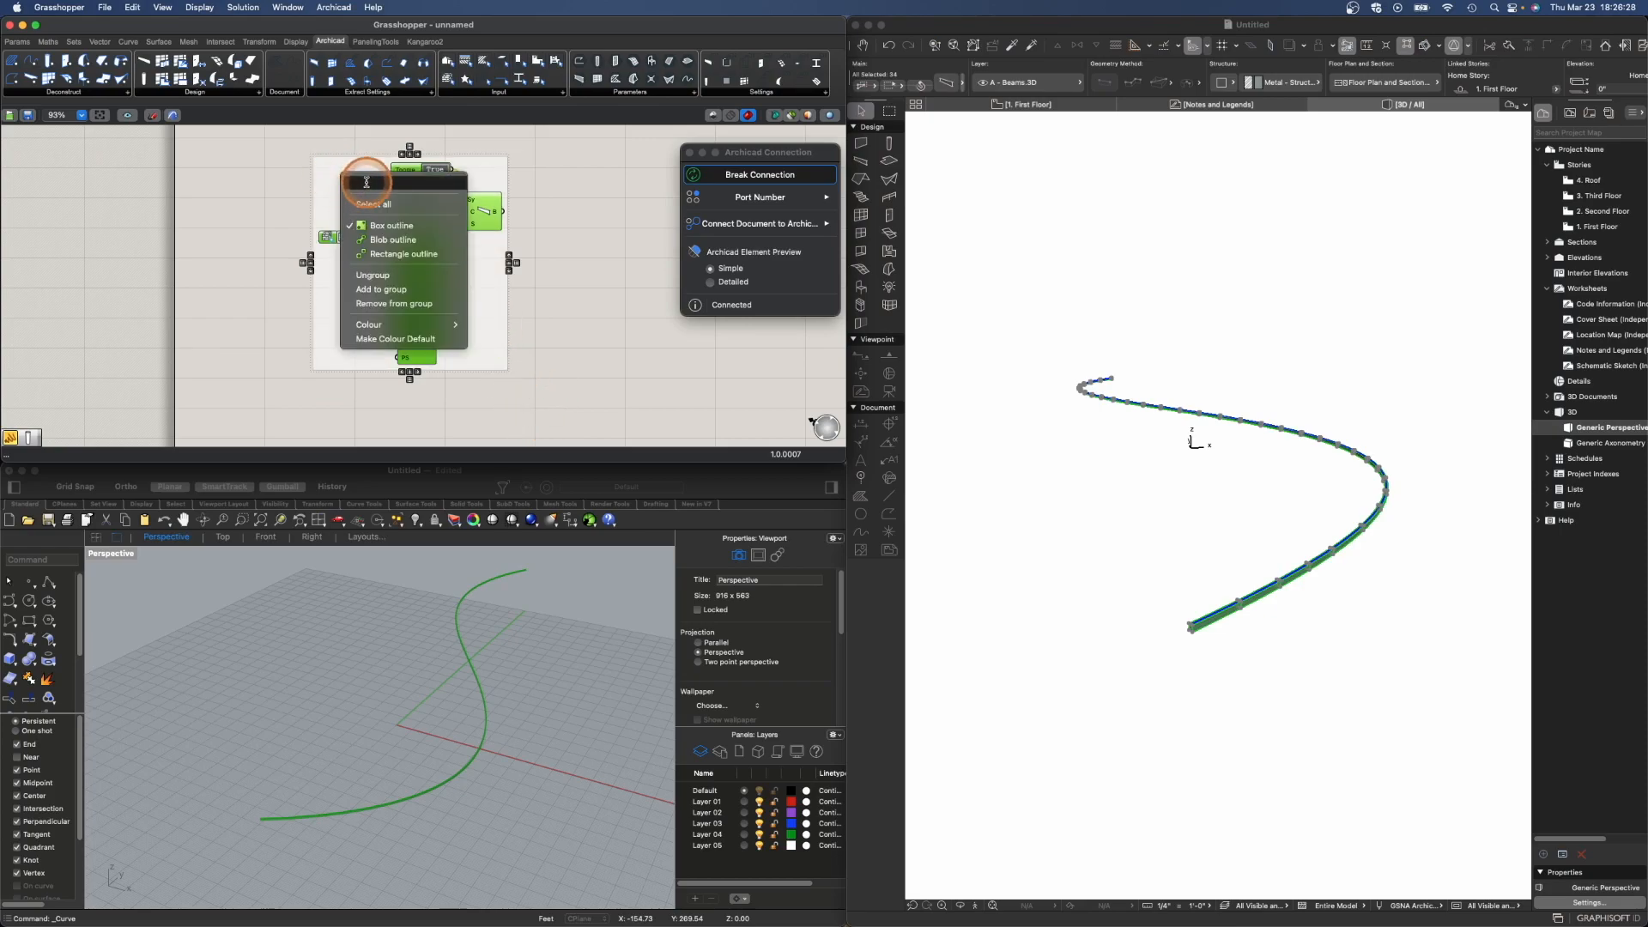
click(348, 175)
right_click(352, 180)
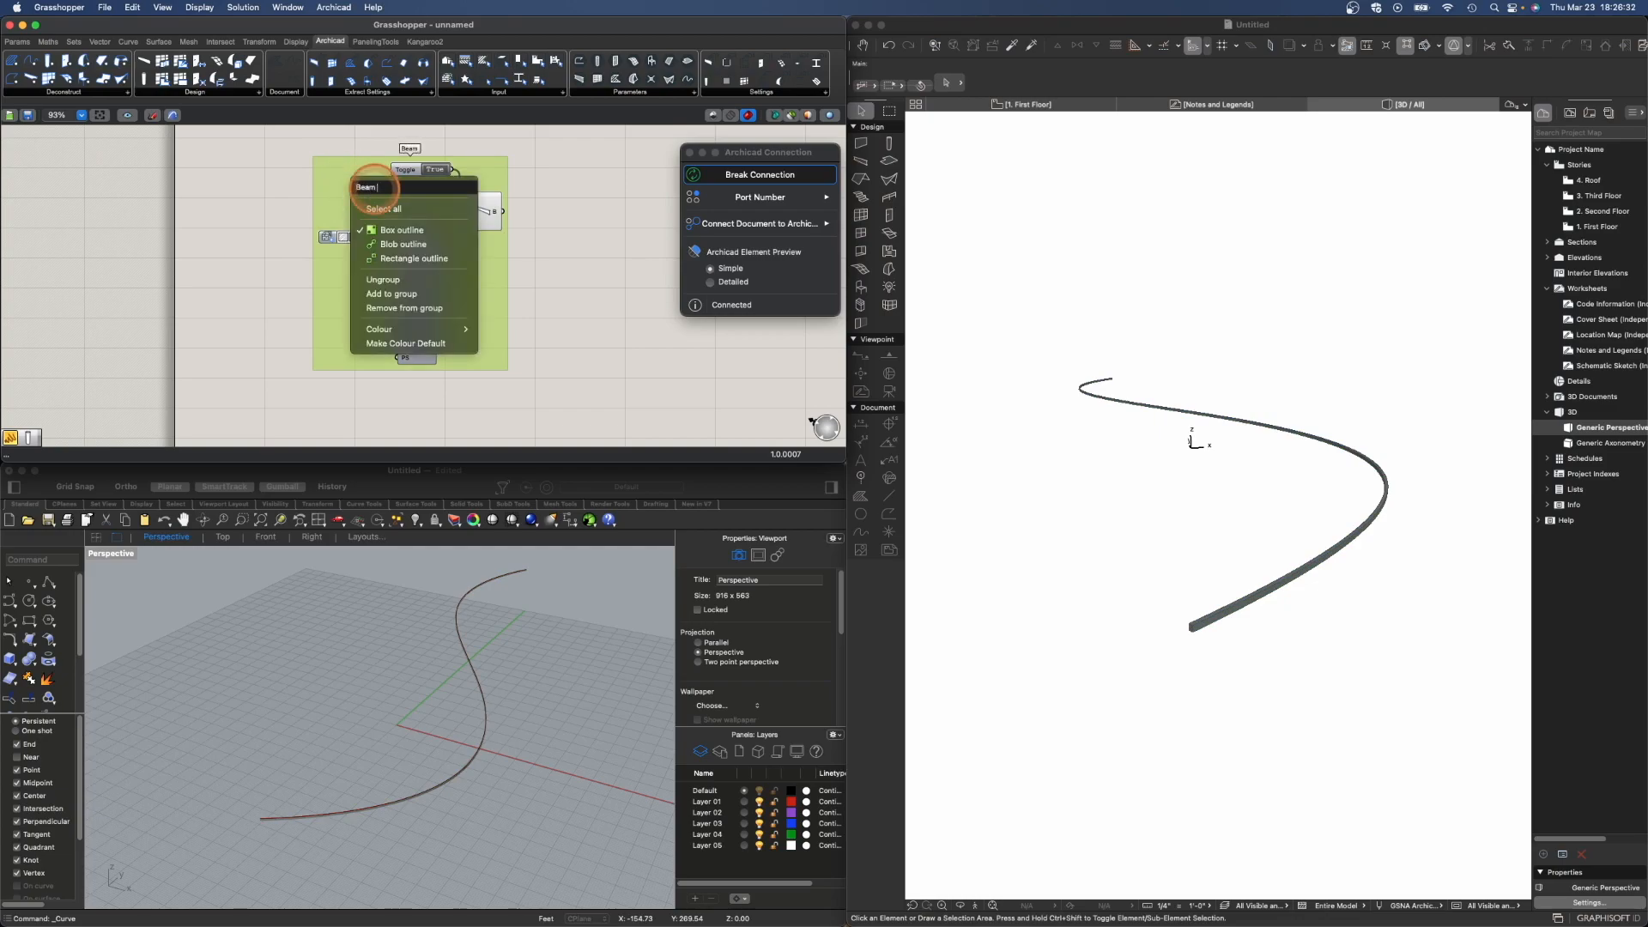
text(Beam System)
key(Return)
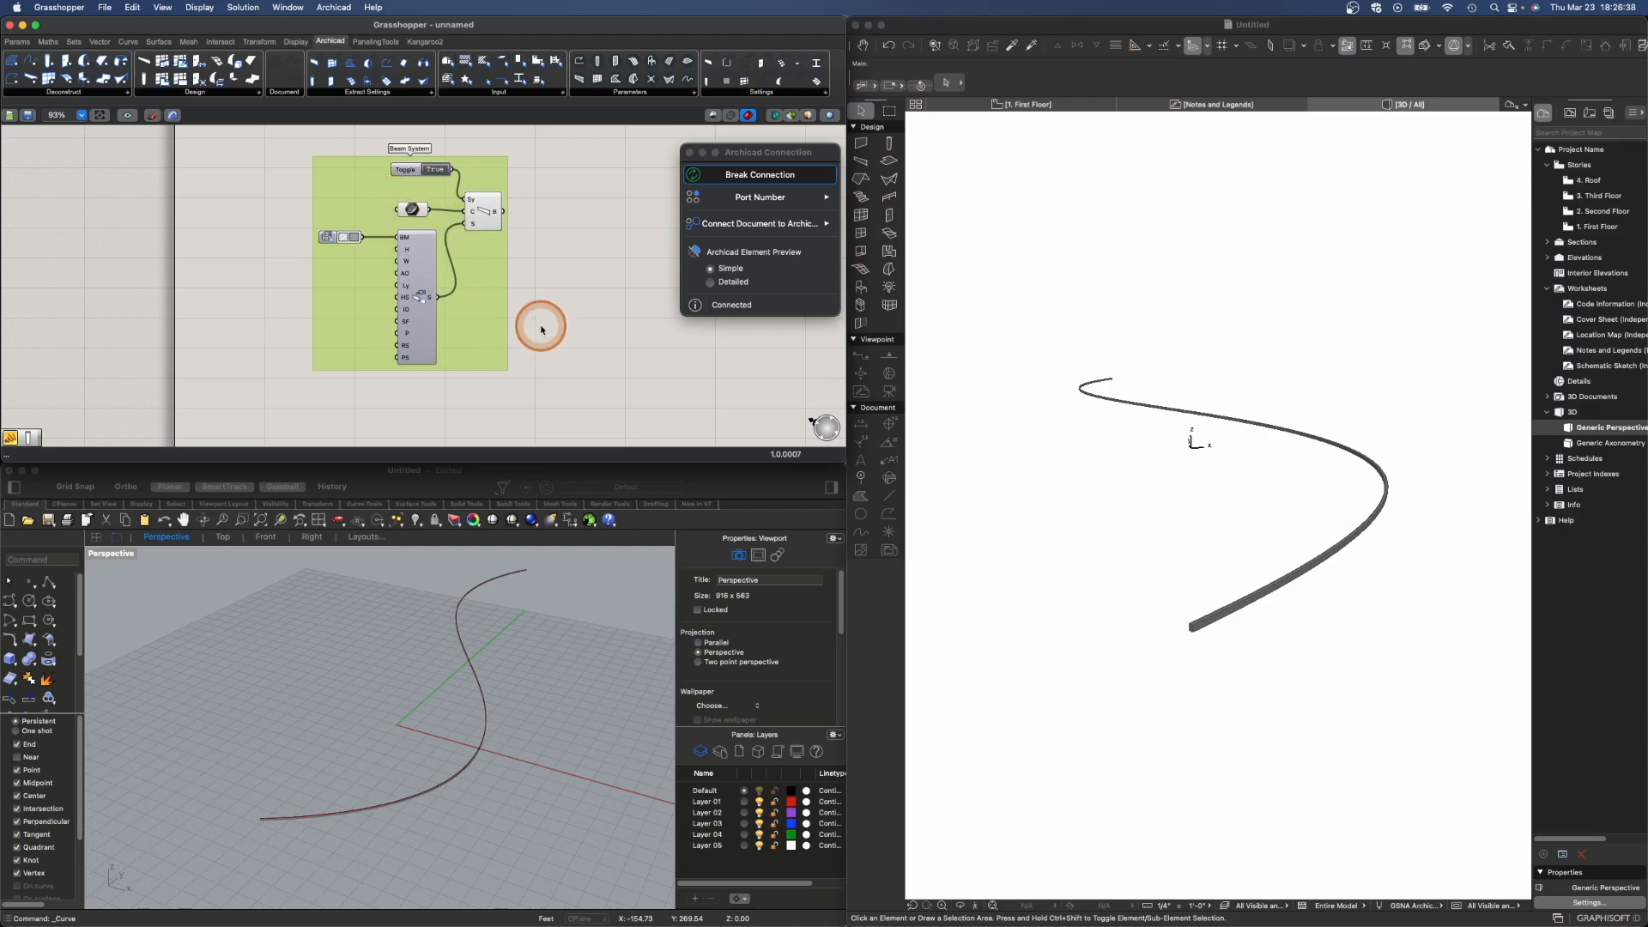
- Select and delete all components on the Grasshopper canvas
scroll(524, 249, down, 3)
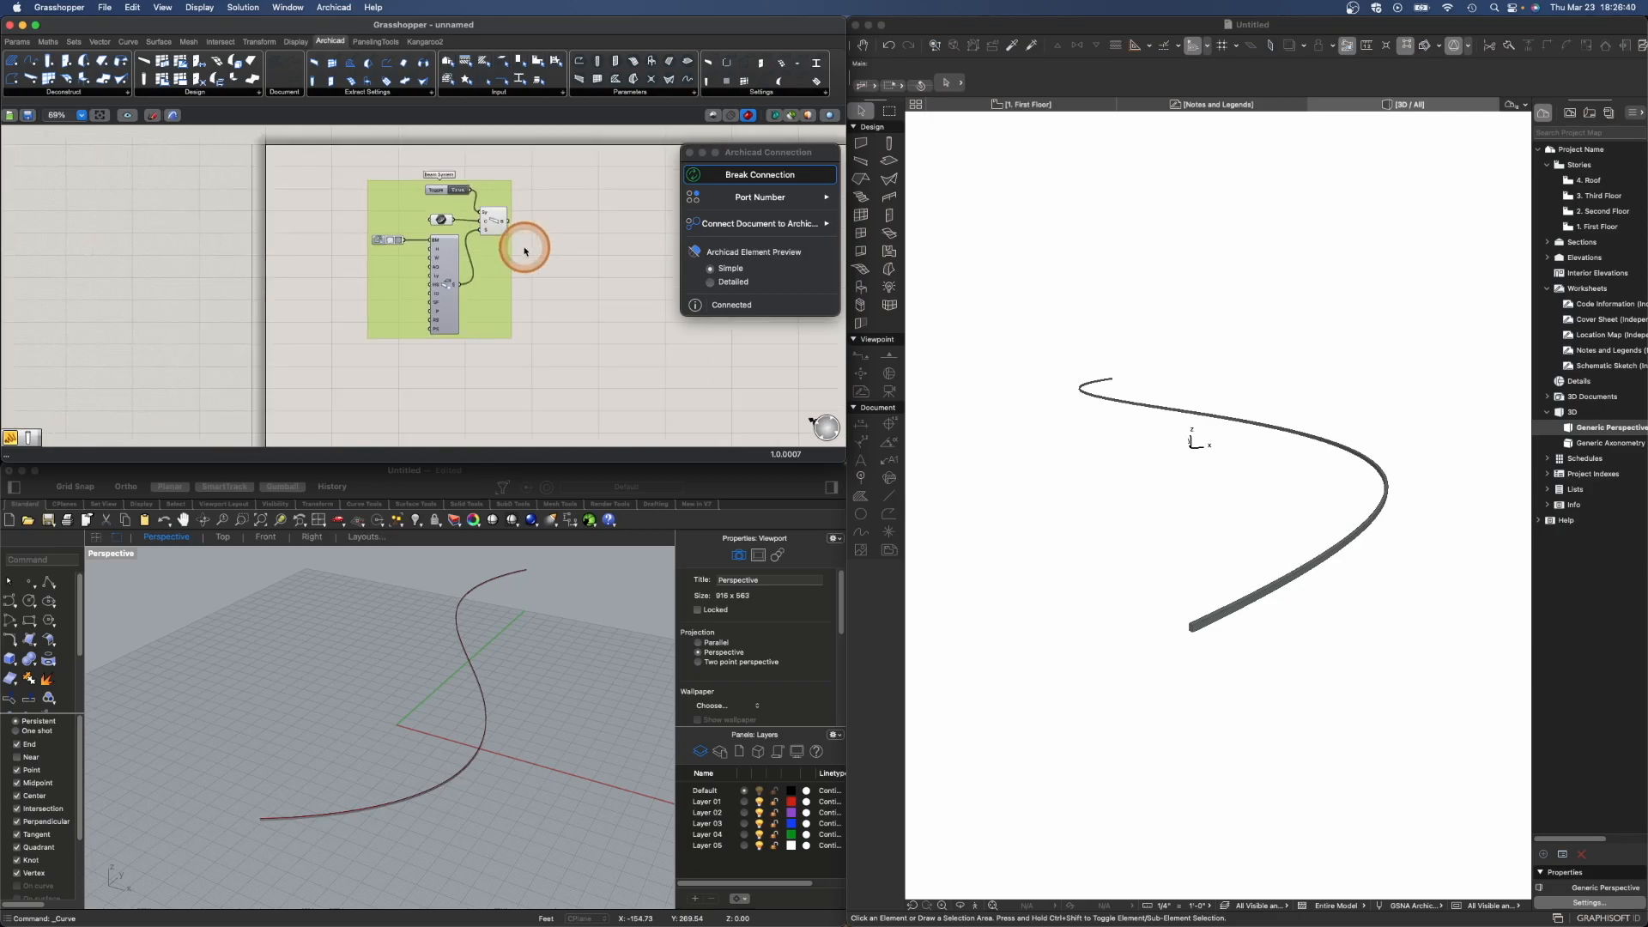
drag(326, 132, 552, 360)
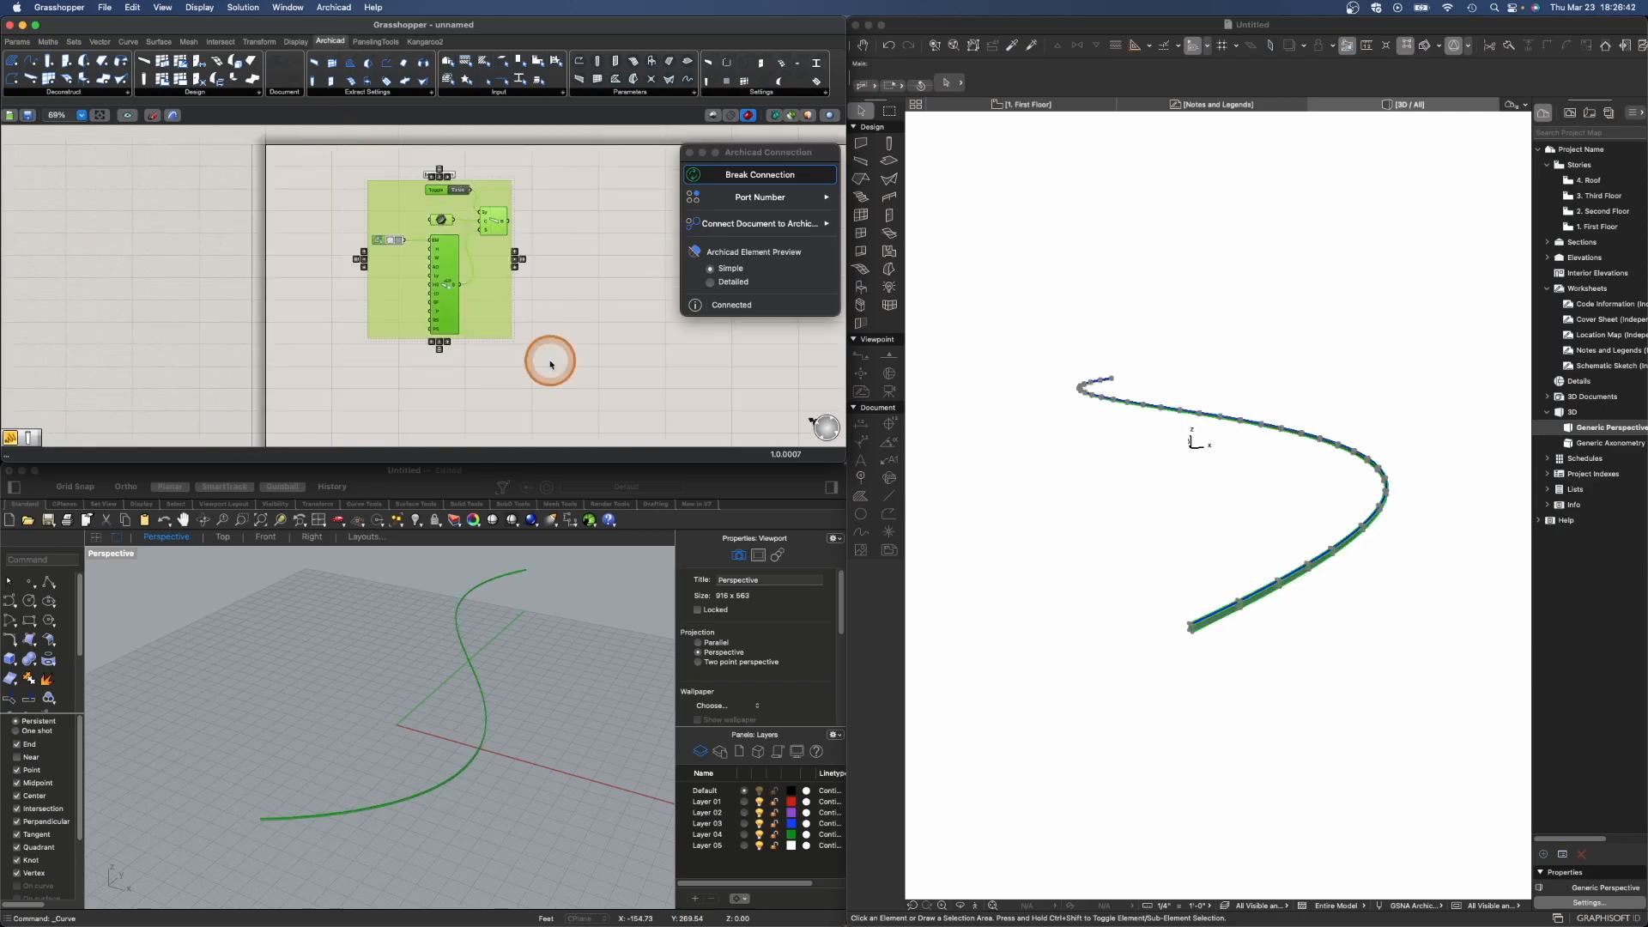
key(Delete)
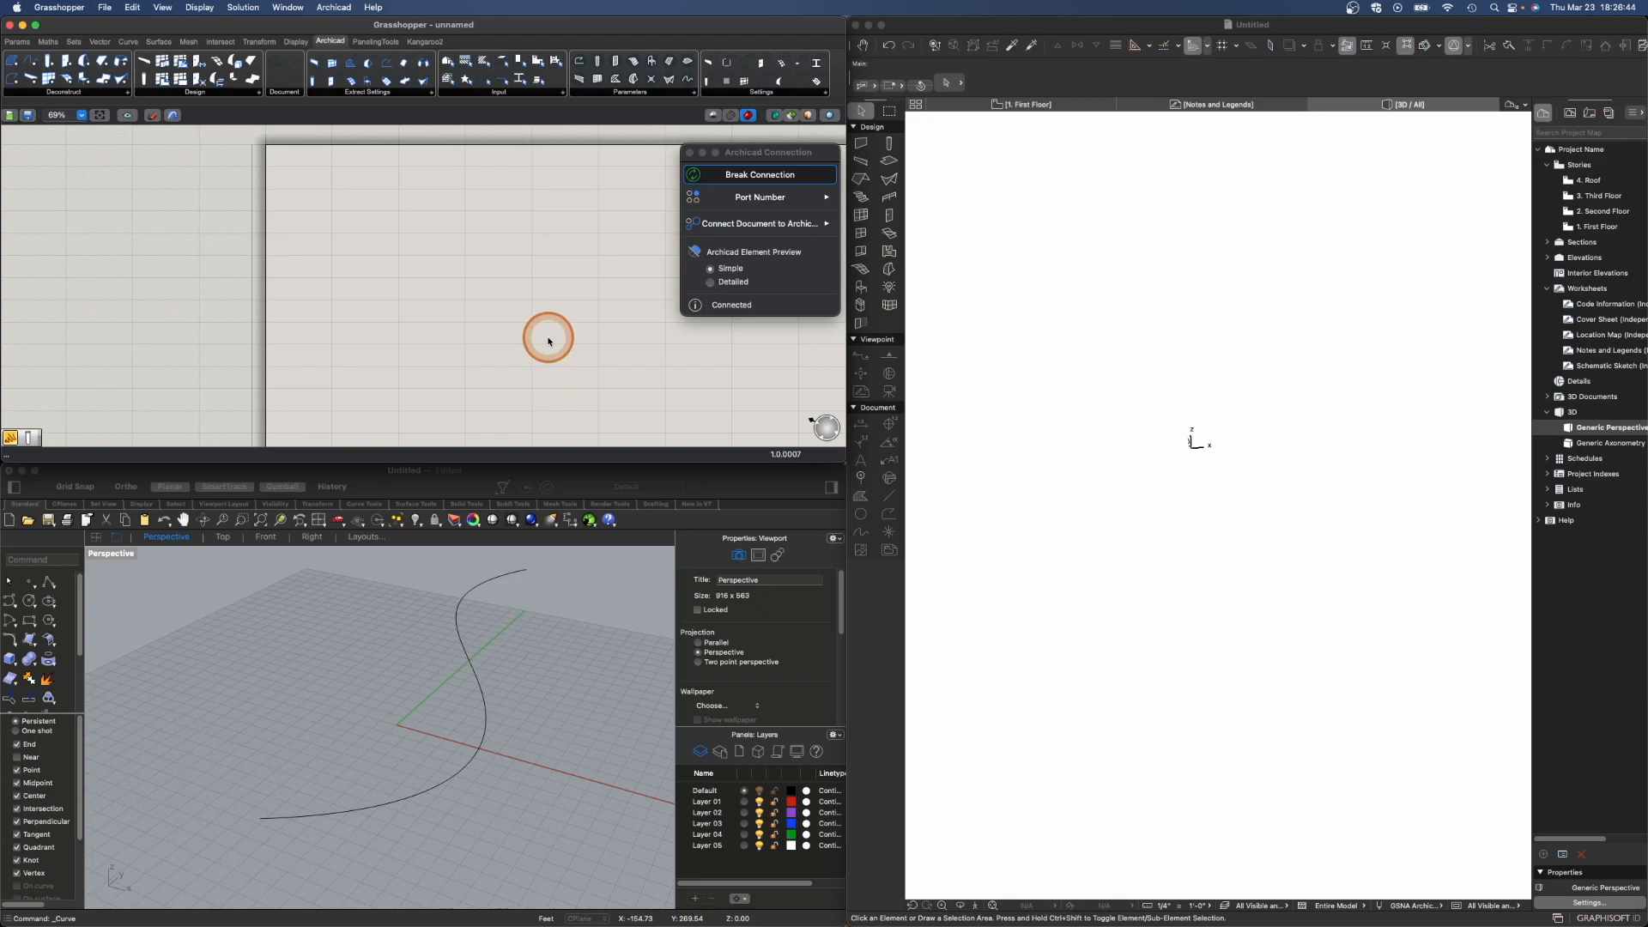
- Select the curve in the Rhino perspective viewport and delete it
scroll(549, 341, down, 2)
right_drag(602, 375, 407, 293)
click(478, 684)
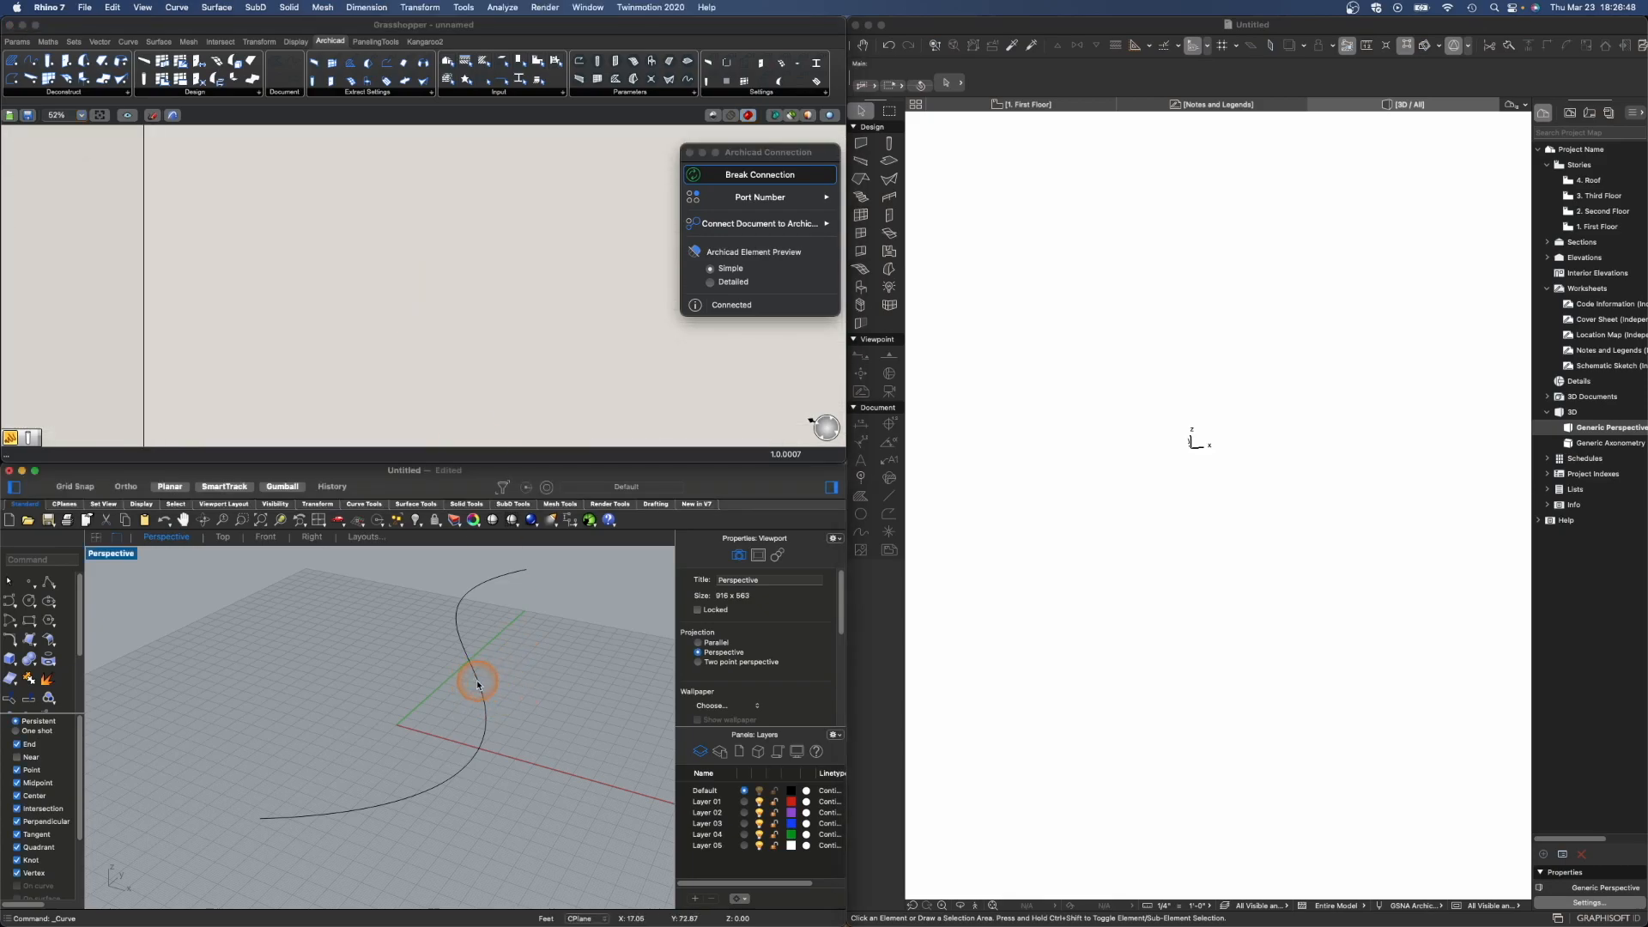
click(477, 684)
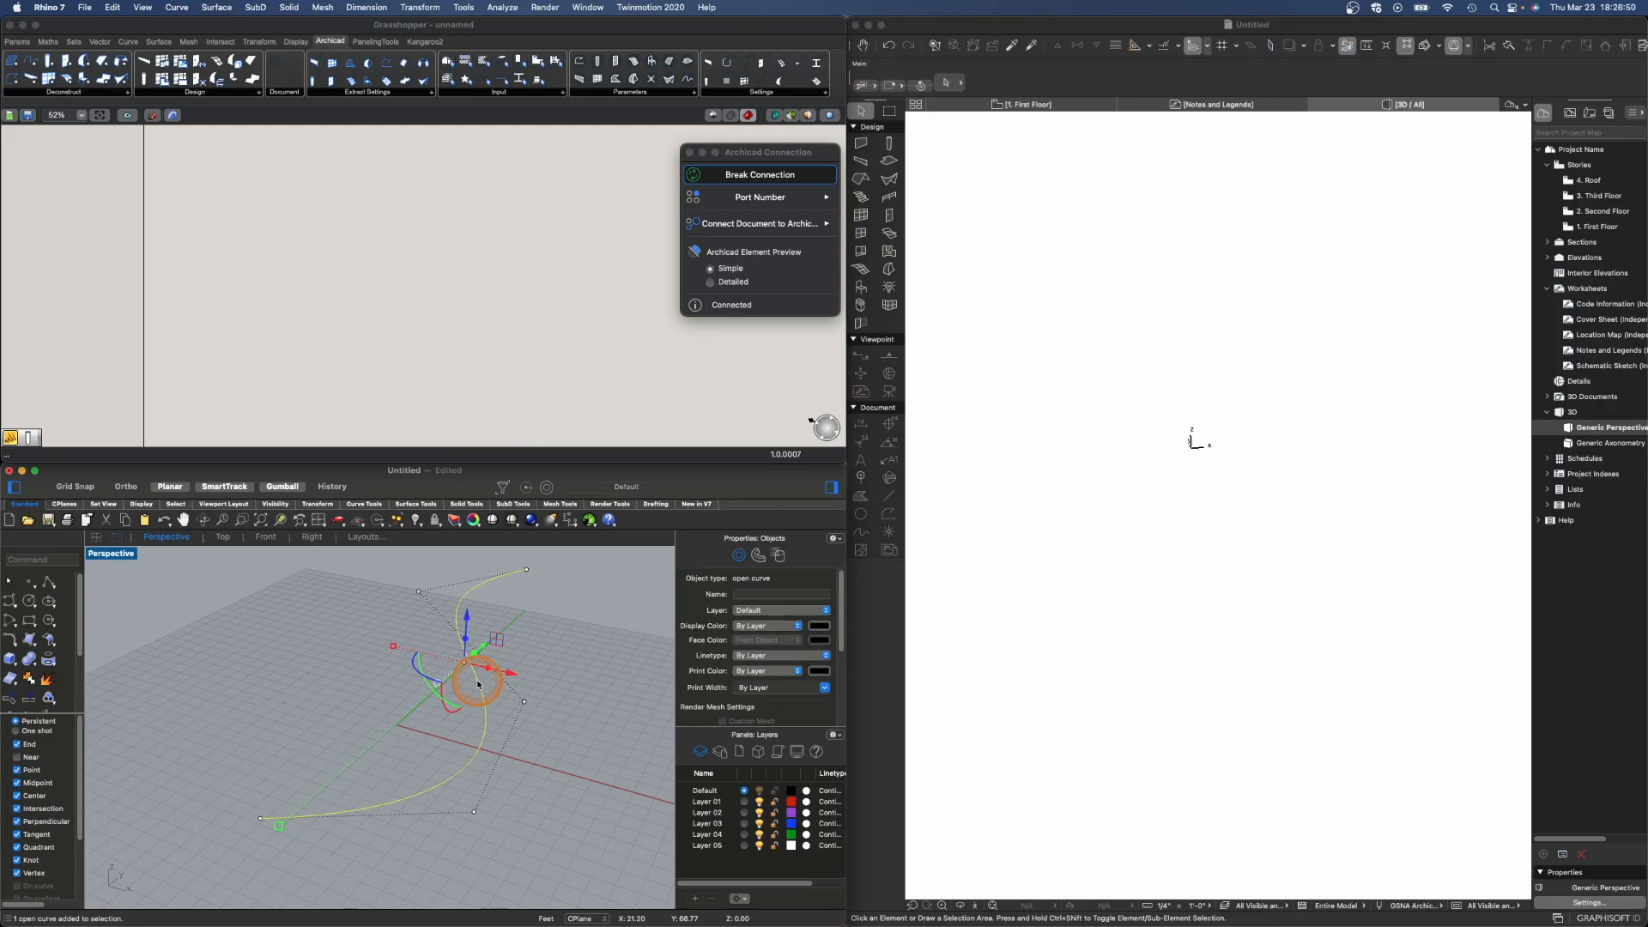
key(Delete)
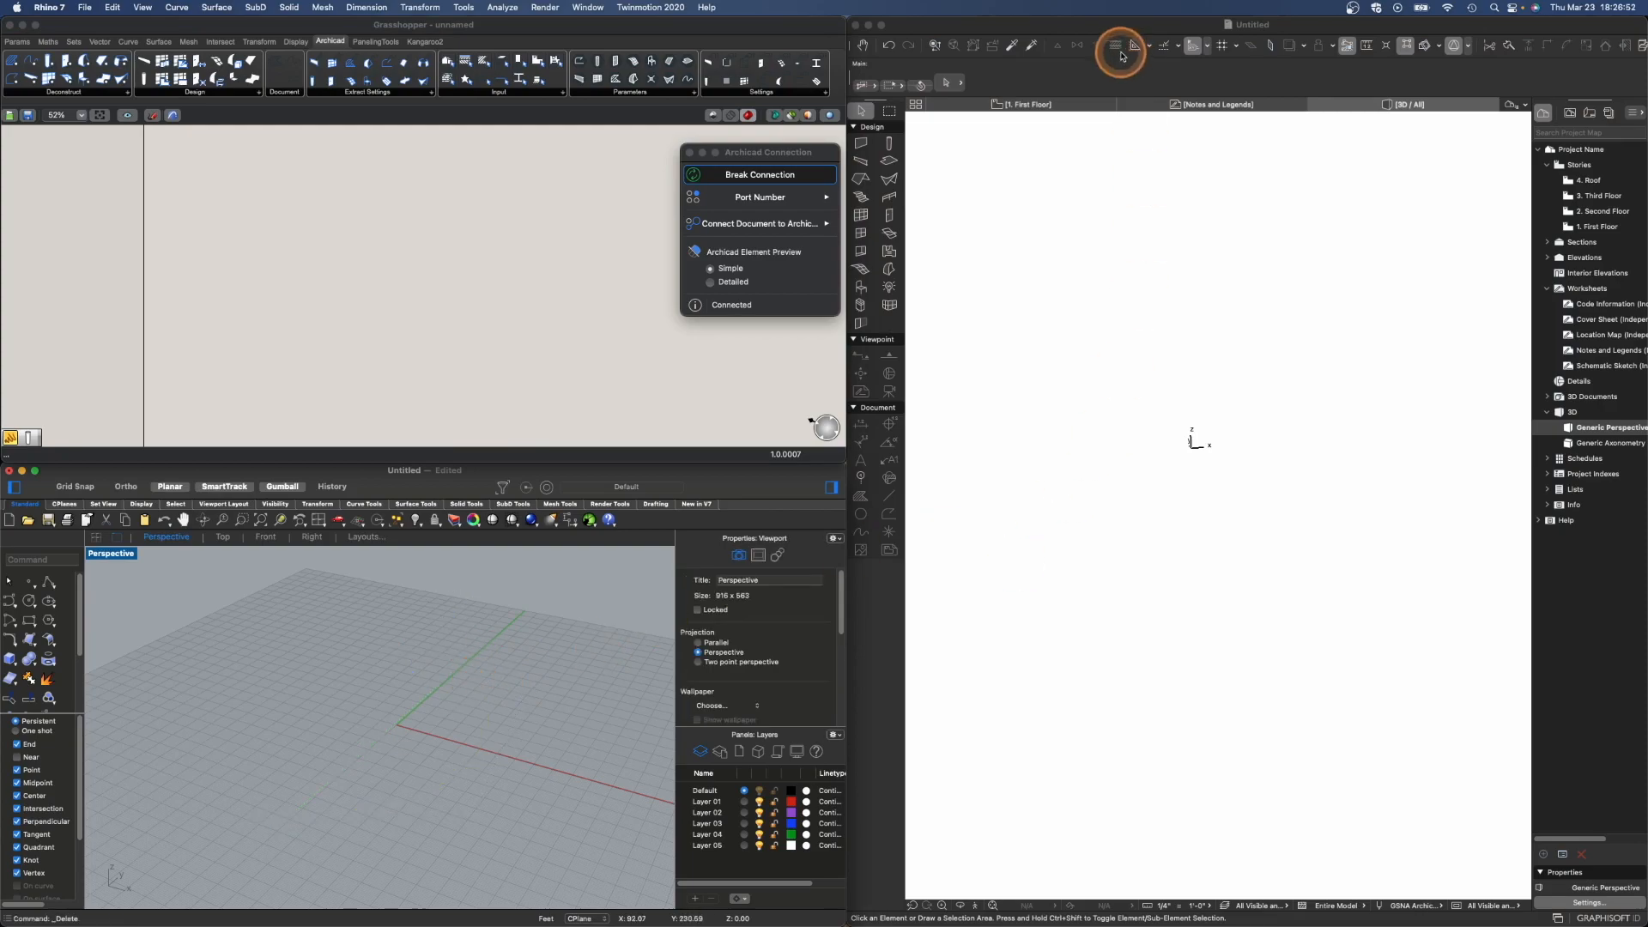
- Draw a five-sided polygonal slab on the 1. First Floor plan with the Slab tool
click(1056, 103)
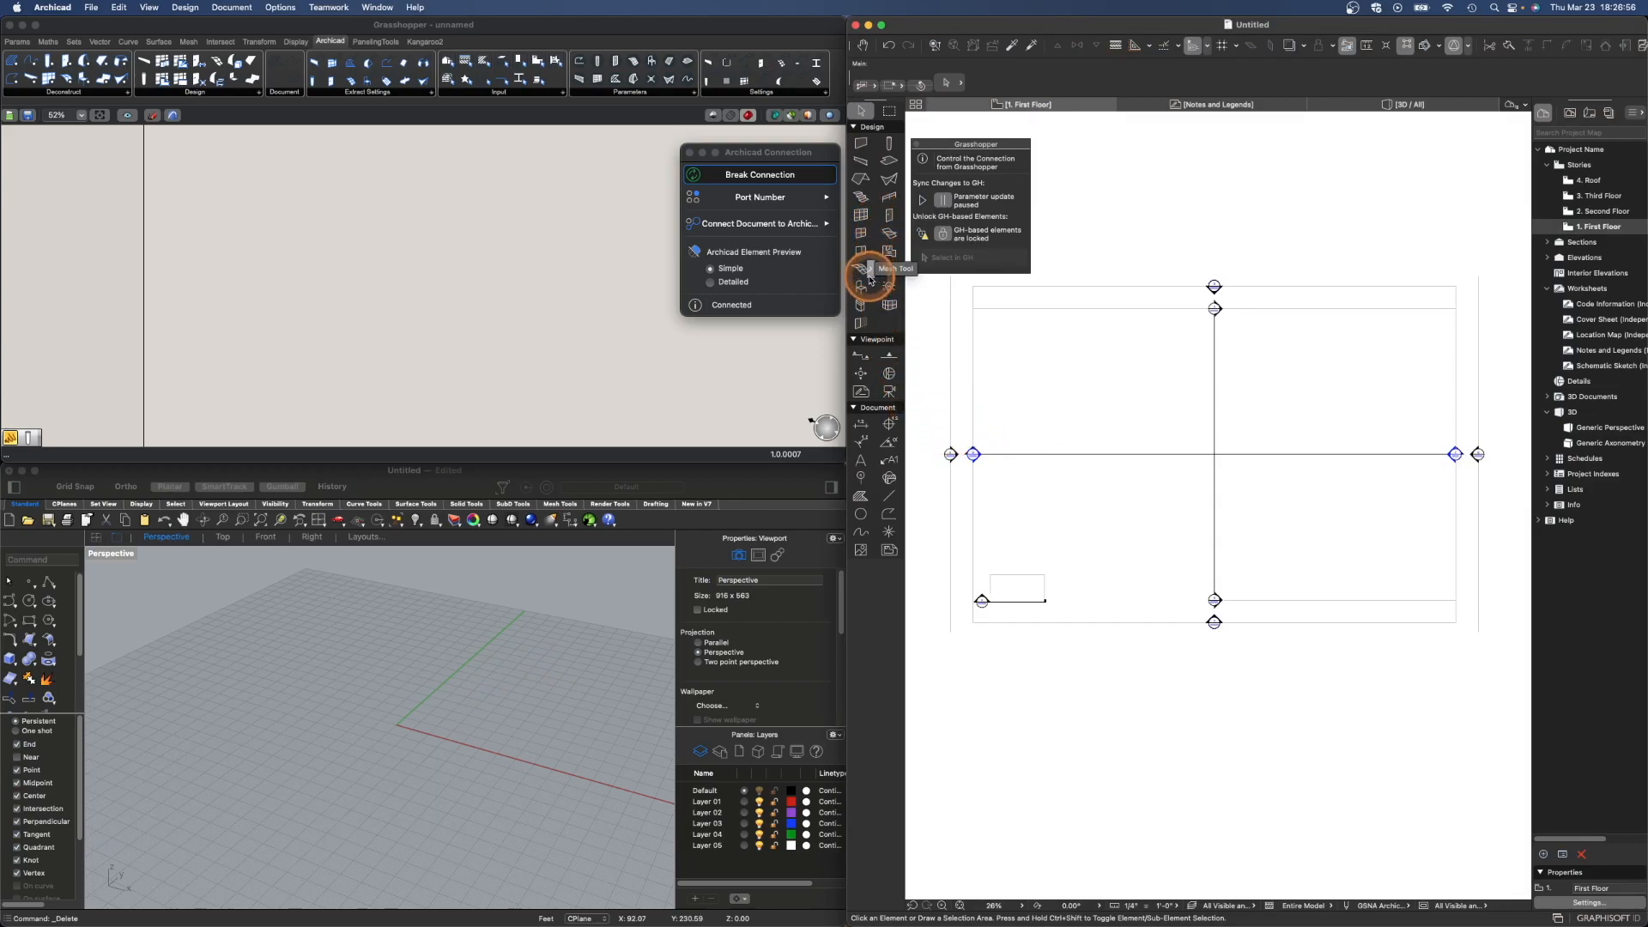
click(890, 162)
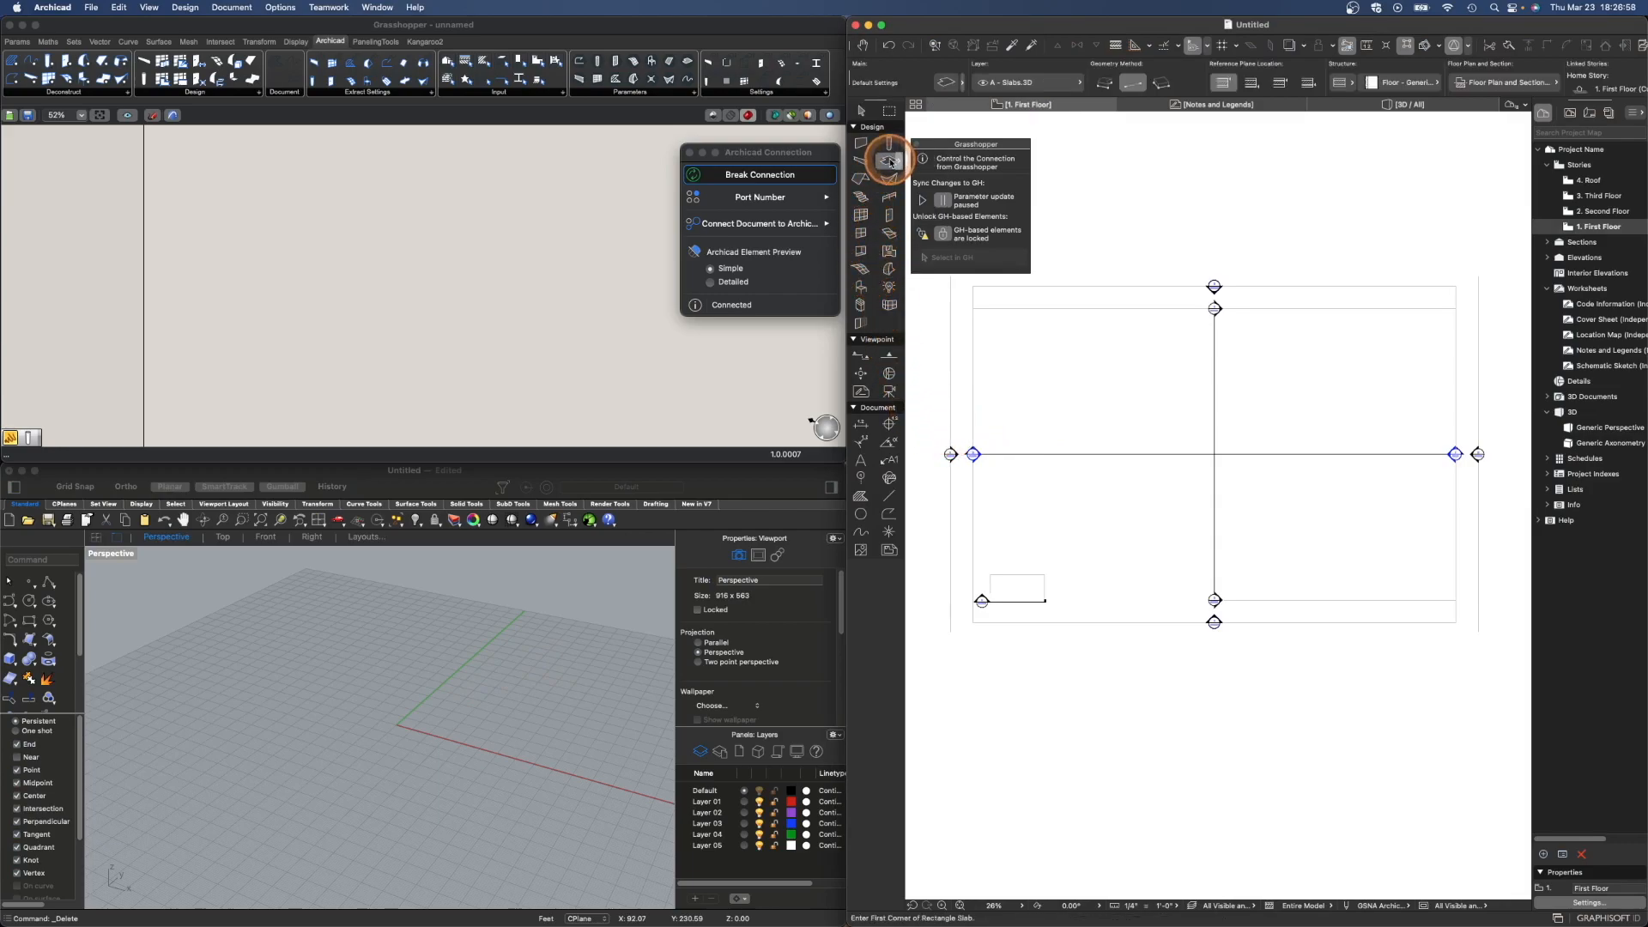
click(1105, 83)
click(1086, 538)
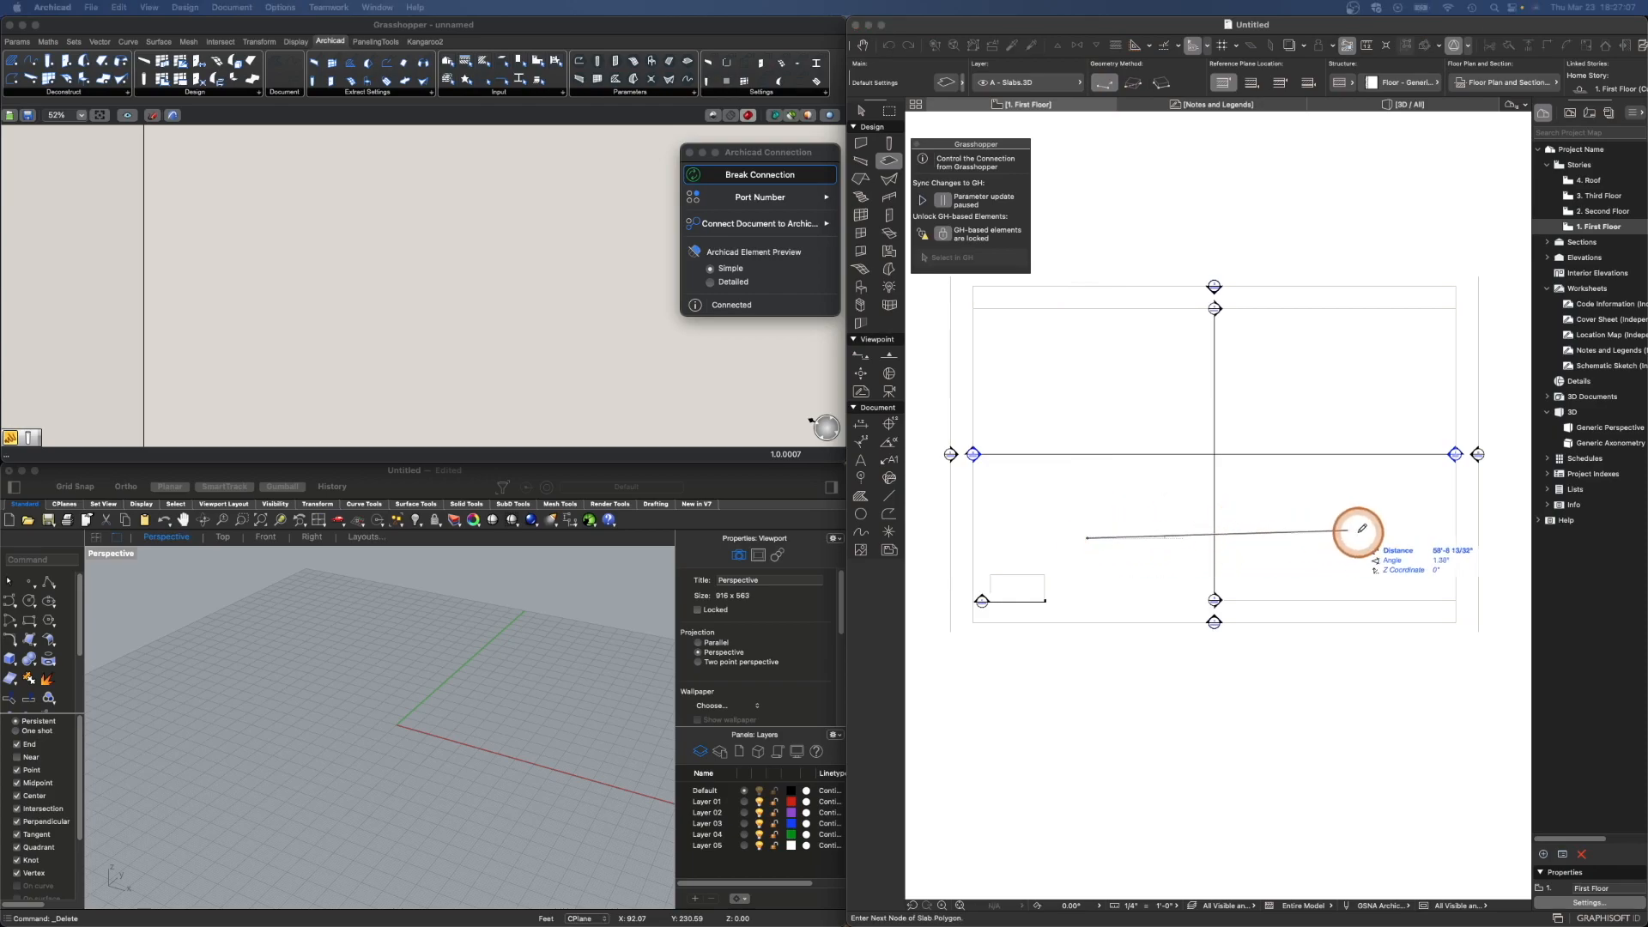
click(1328, 557)
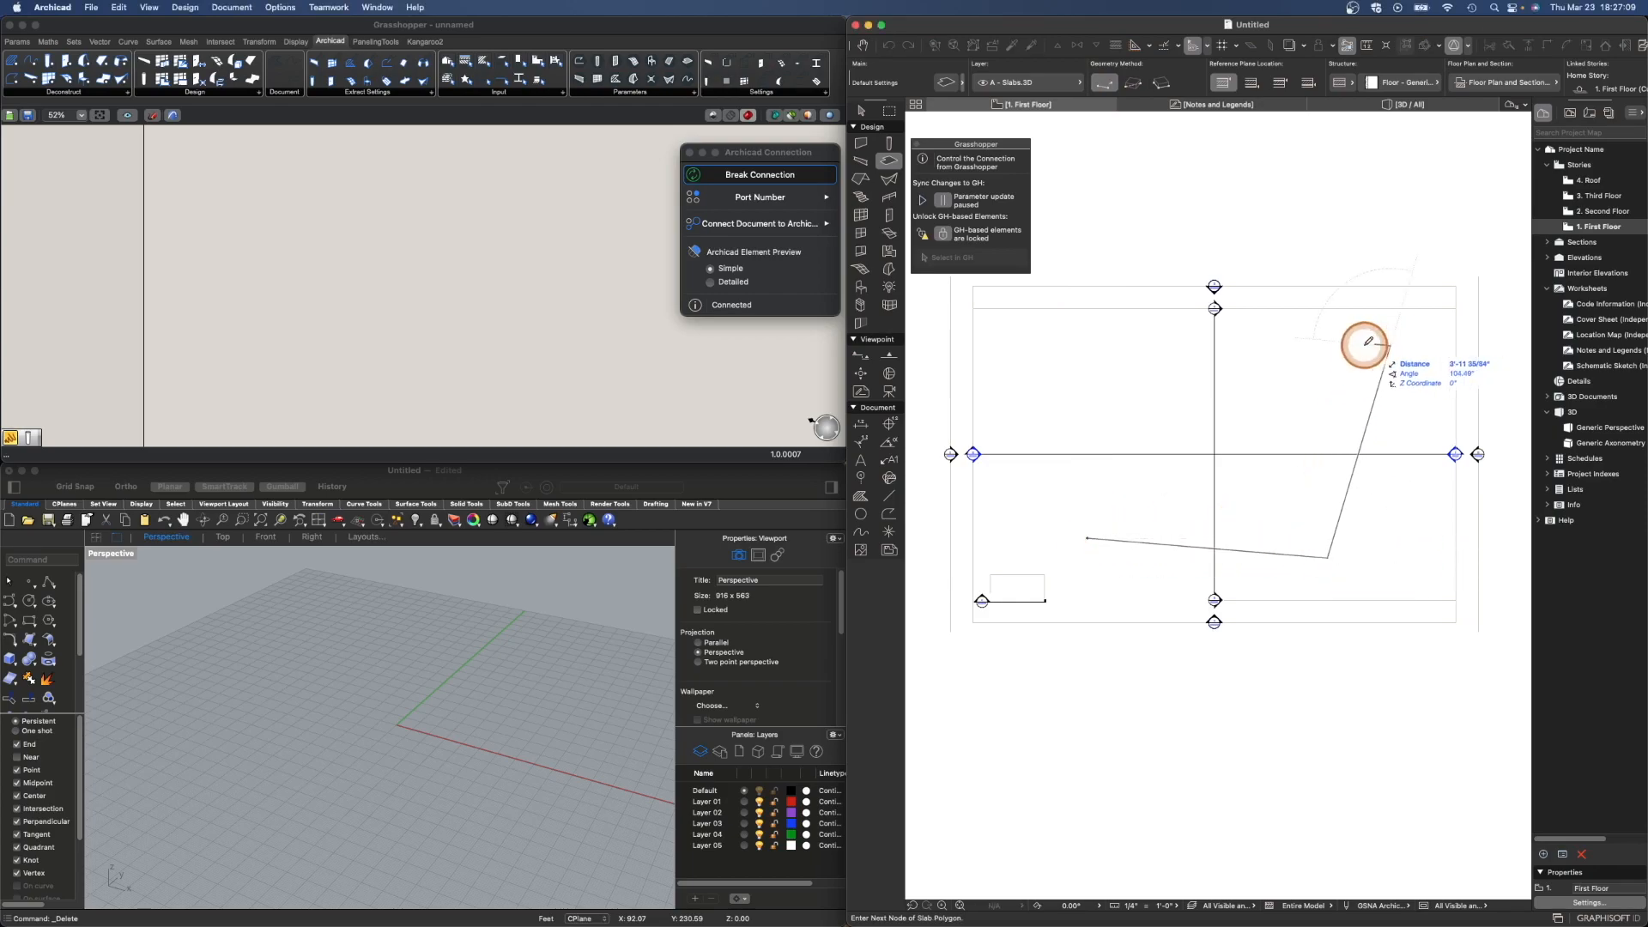
click(1391, 346)
click(1250, 441)
click(1064, 329)
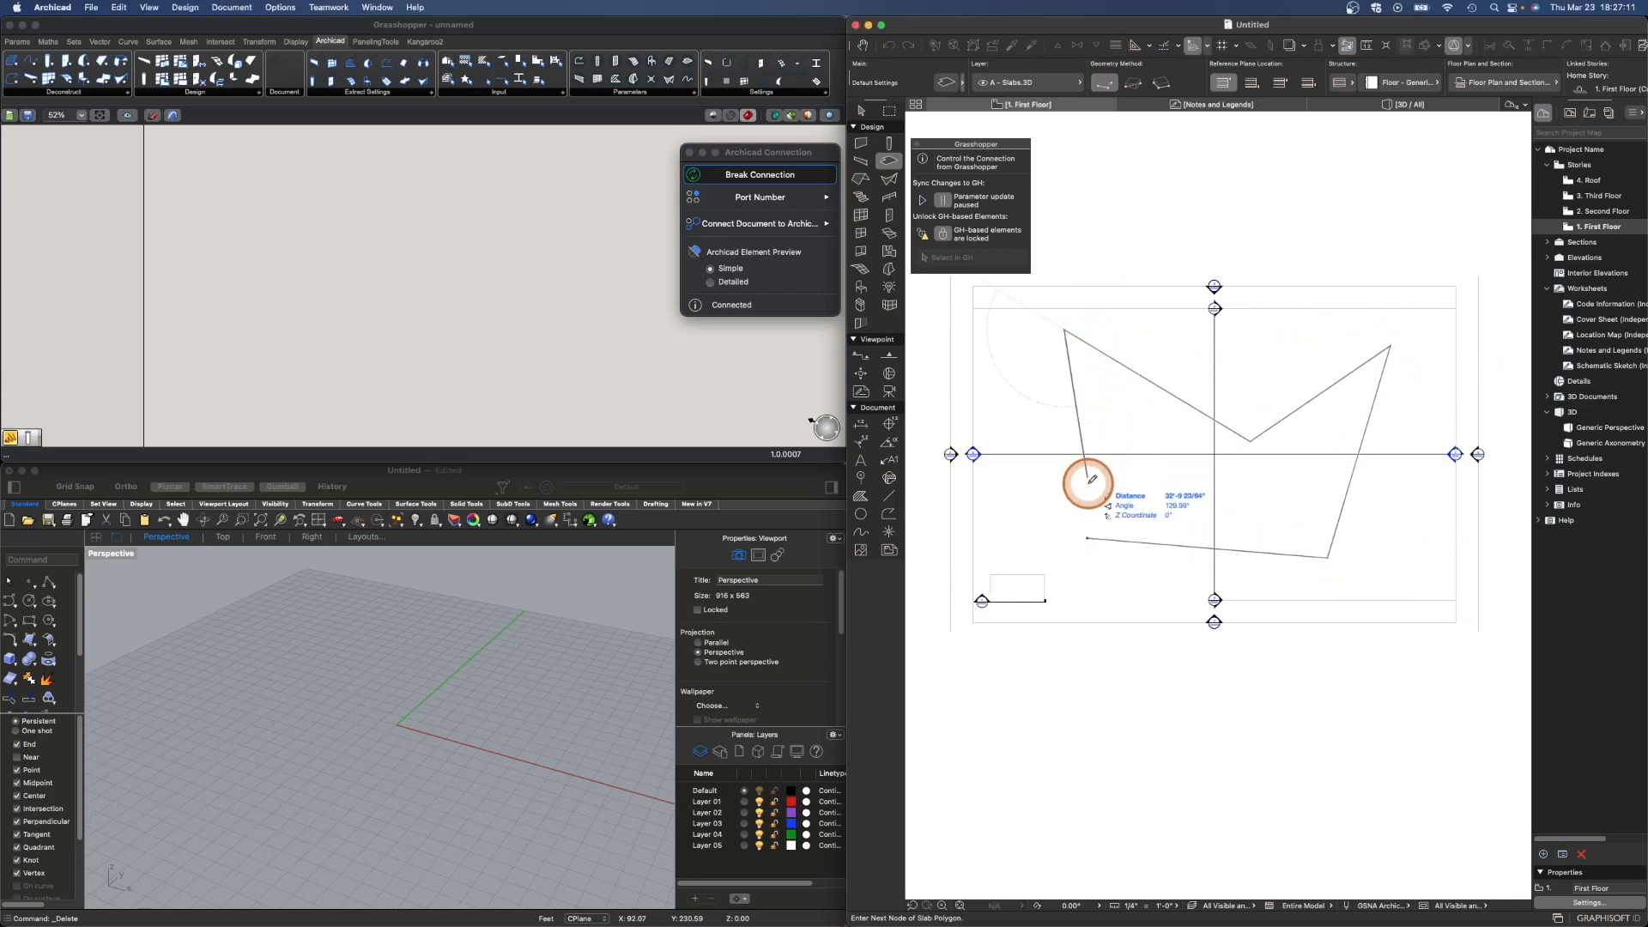
click(1087, 538)
- Examine the new slab in Archicad's 3D view
click(1346, 103)
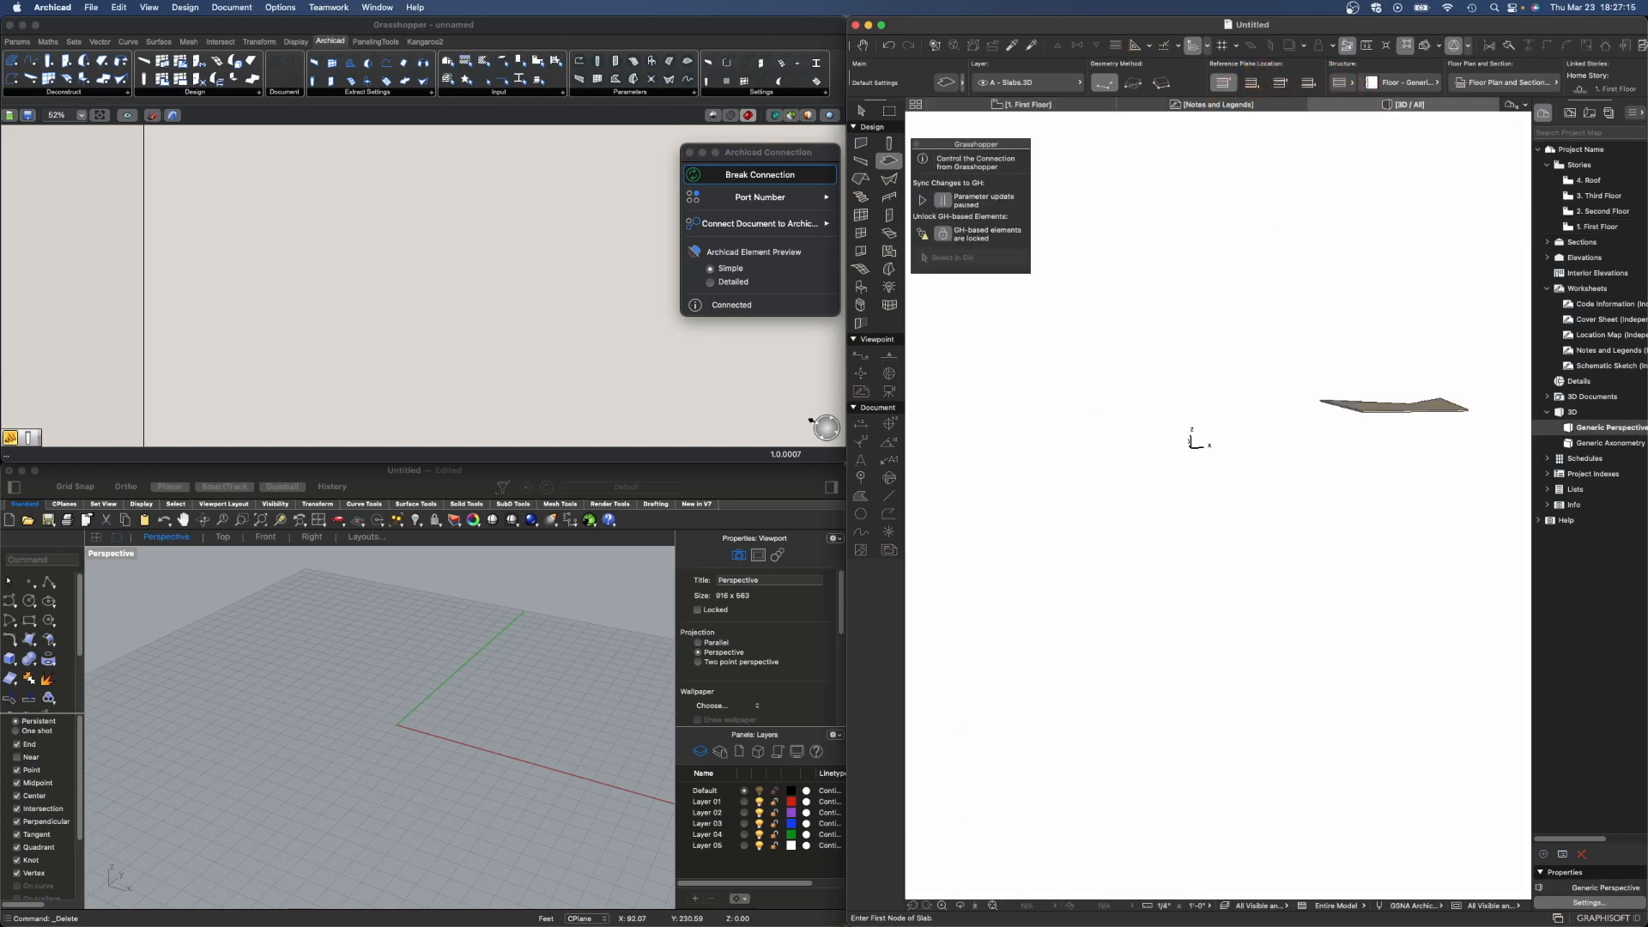
click(993, 906)
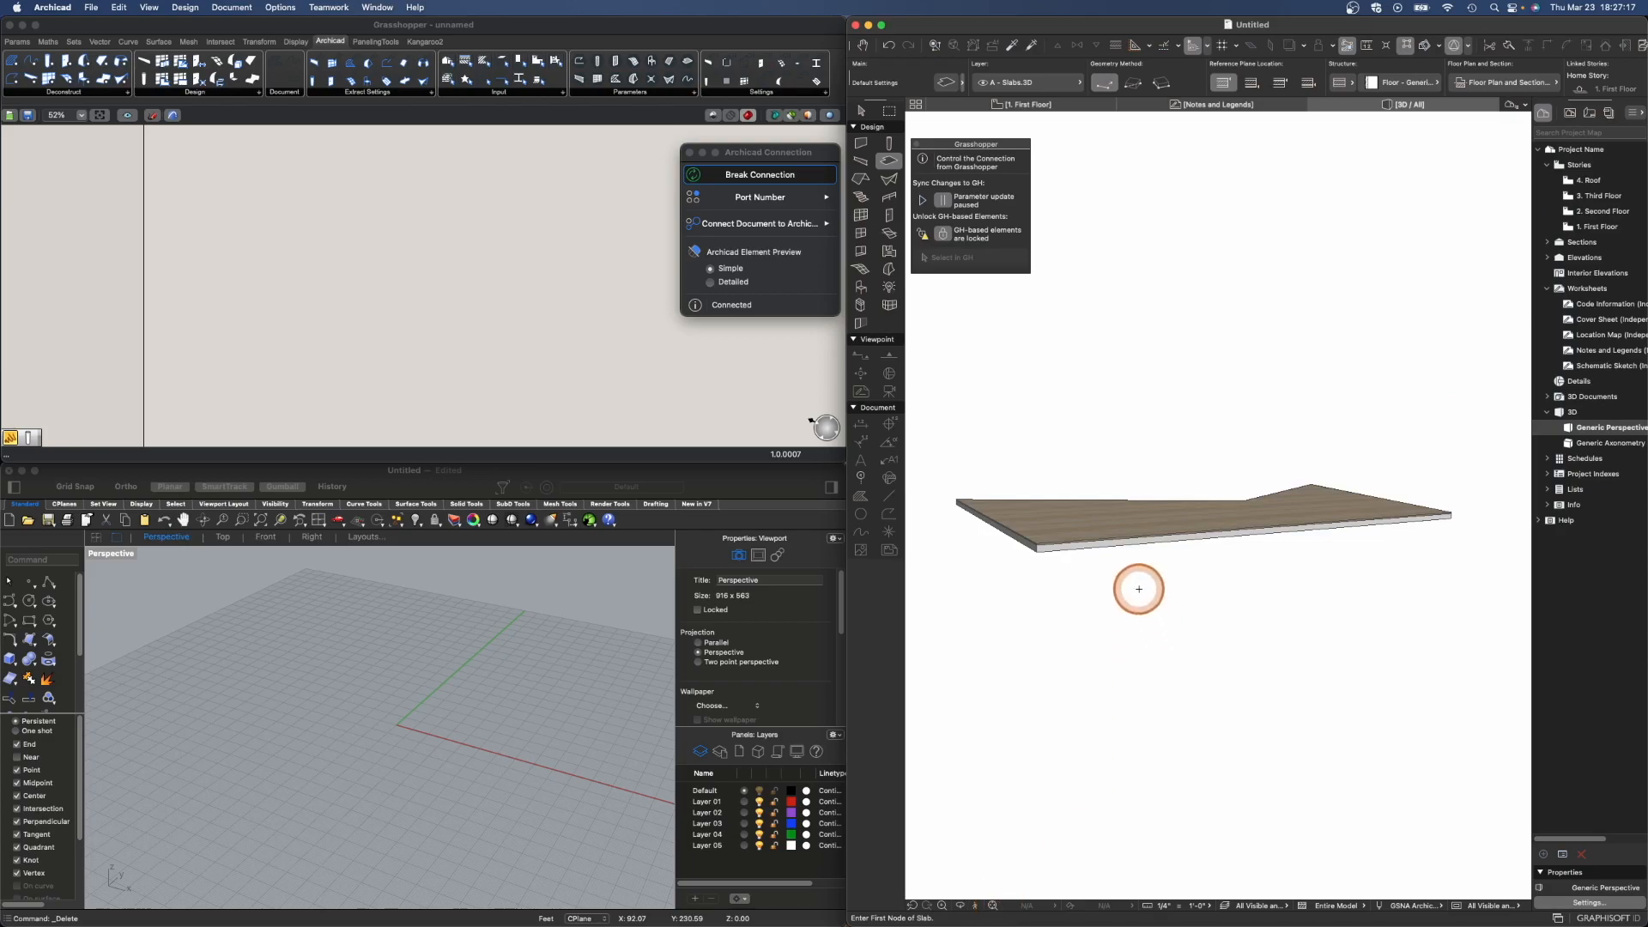
shift+middle_drag(1122, 577, 1408, 647)
mouse_move(1208, 639)
shift+middle_down()
mouse_move(1272, 660)
mouse_move(1258, 581)
shift+middle_up()
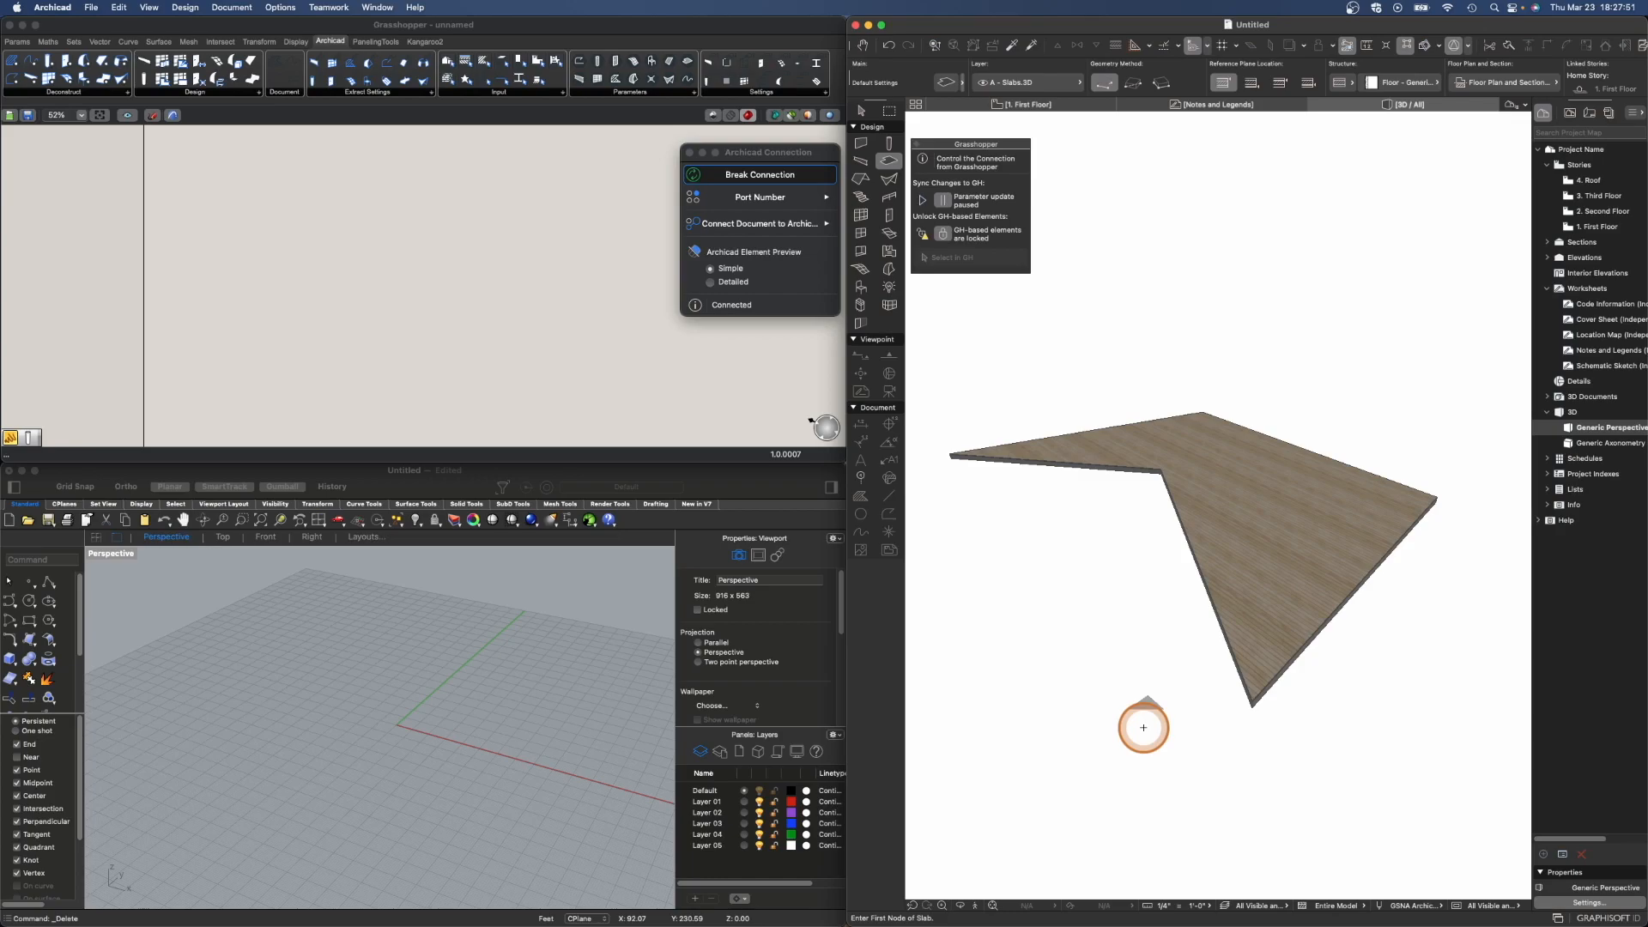
- Add a Deconstruct Slab component to the Grasshopper canvas
click(540, 24)
scroll(430, 265, down, 2)
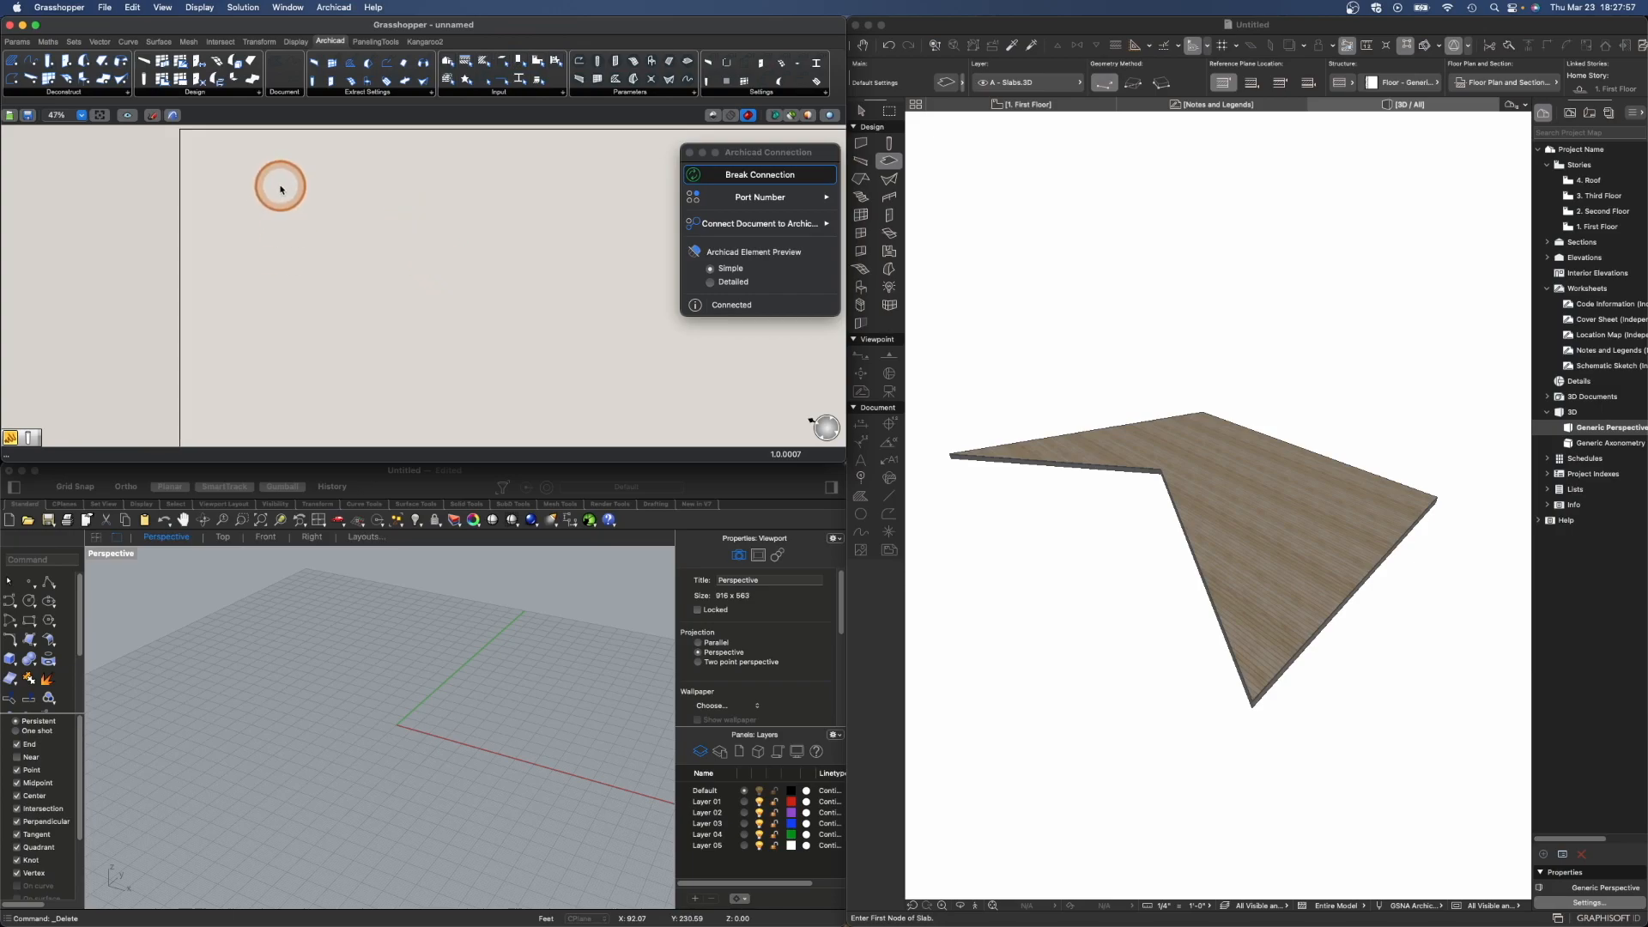
click(127, 94)
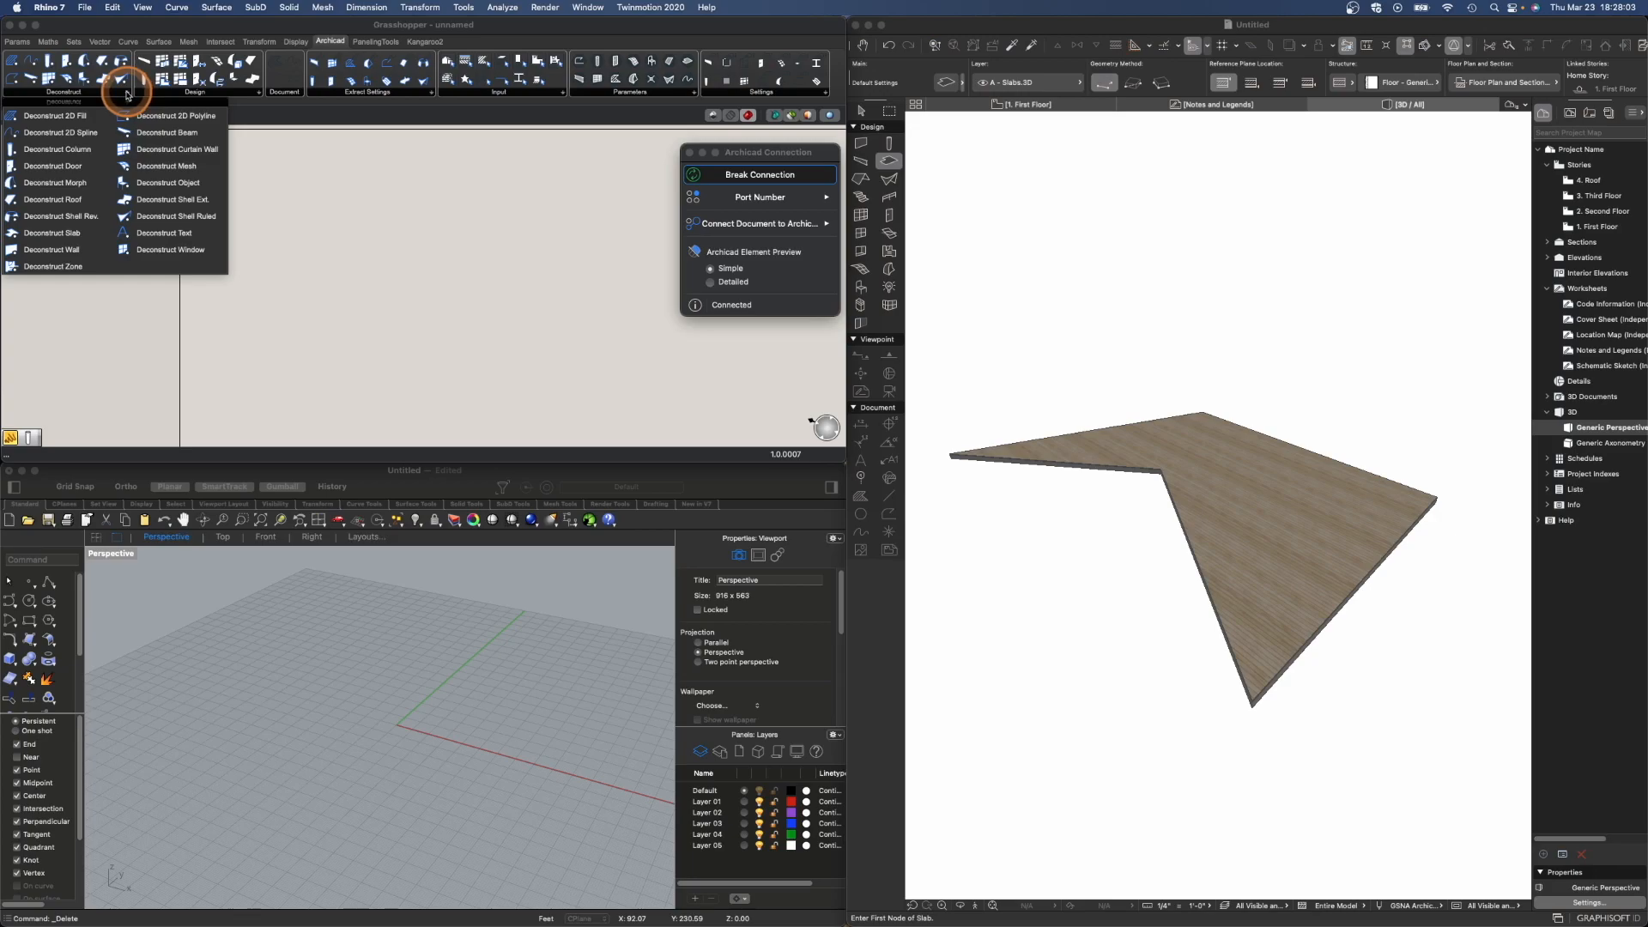
click(94, 230)
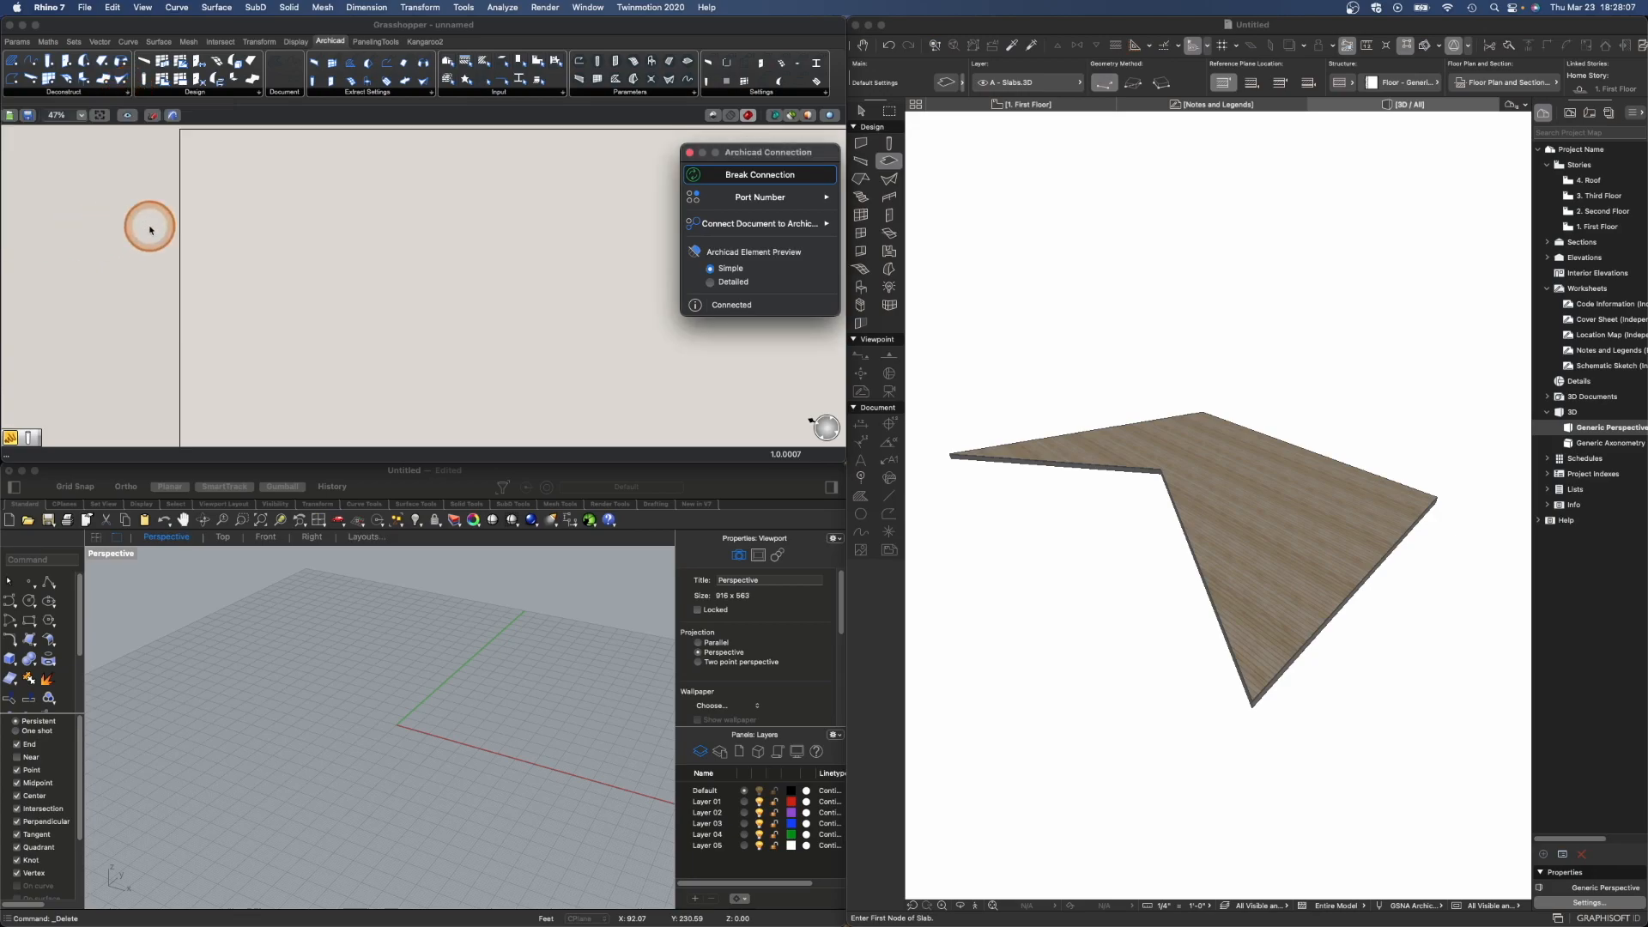
click(375, 217)
scroll(348, 208, up, 5)
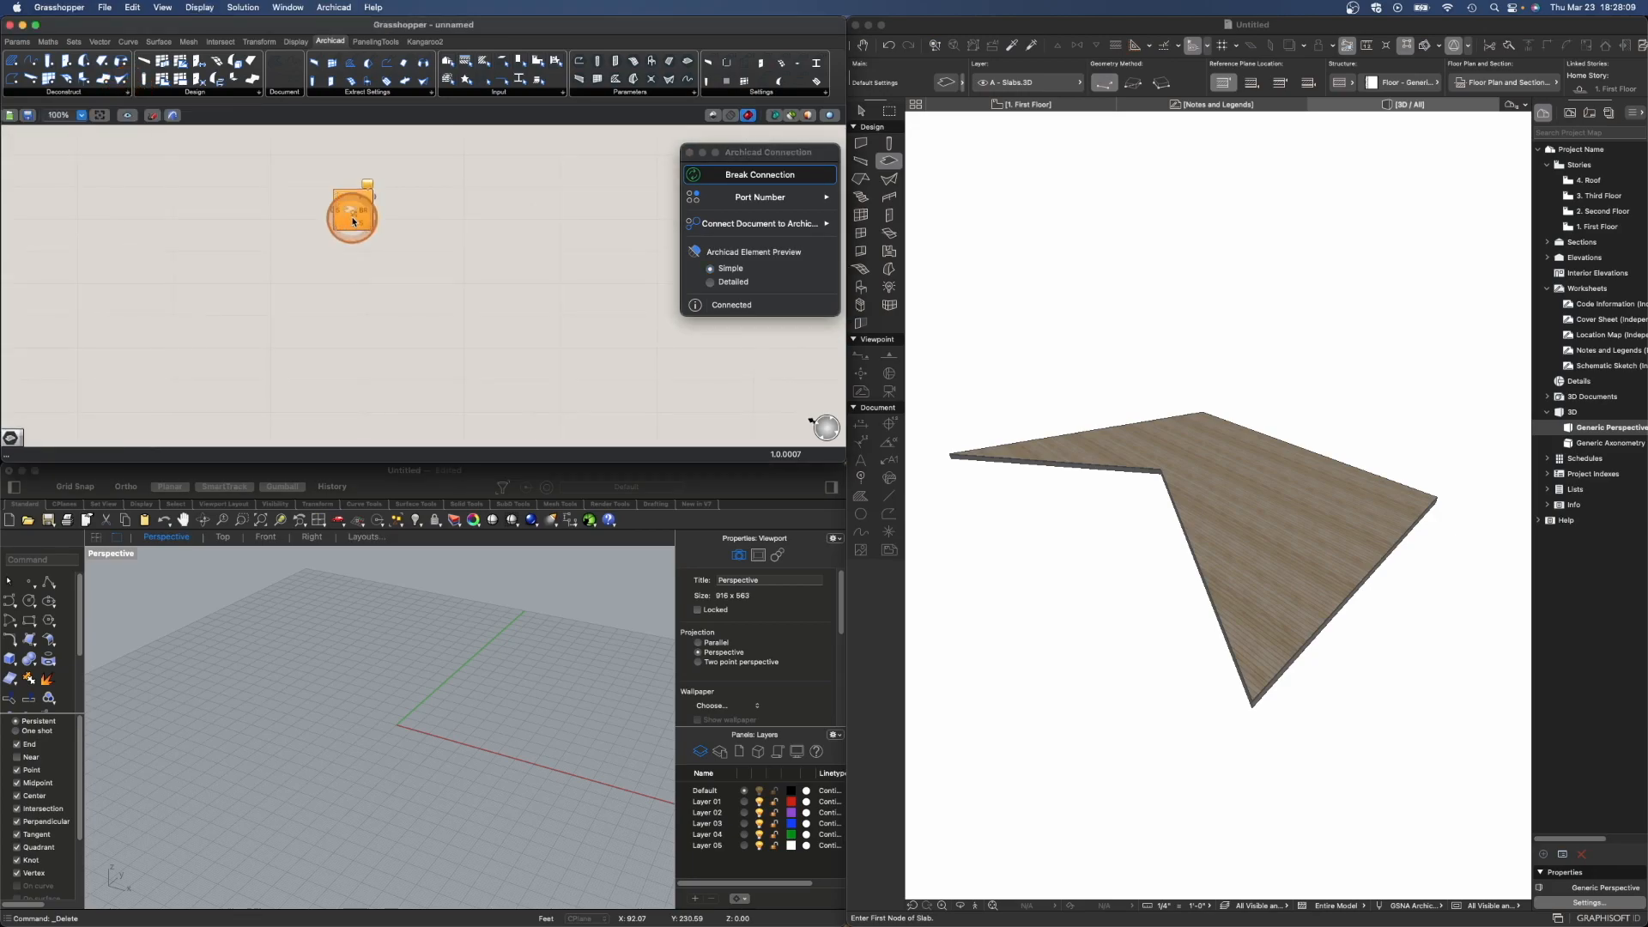
scroll(325, 198, up, 1)
right_drag(415, 307, 524, 334)
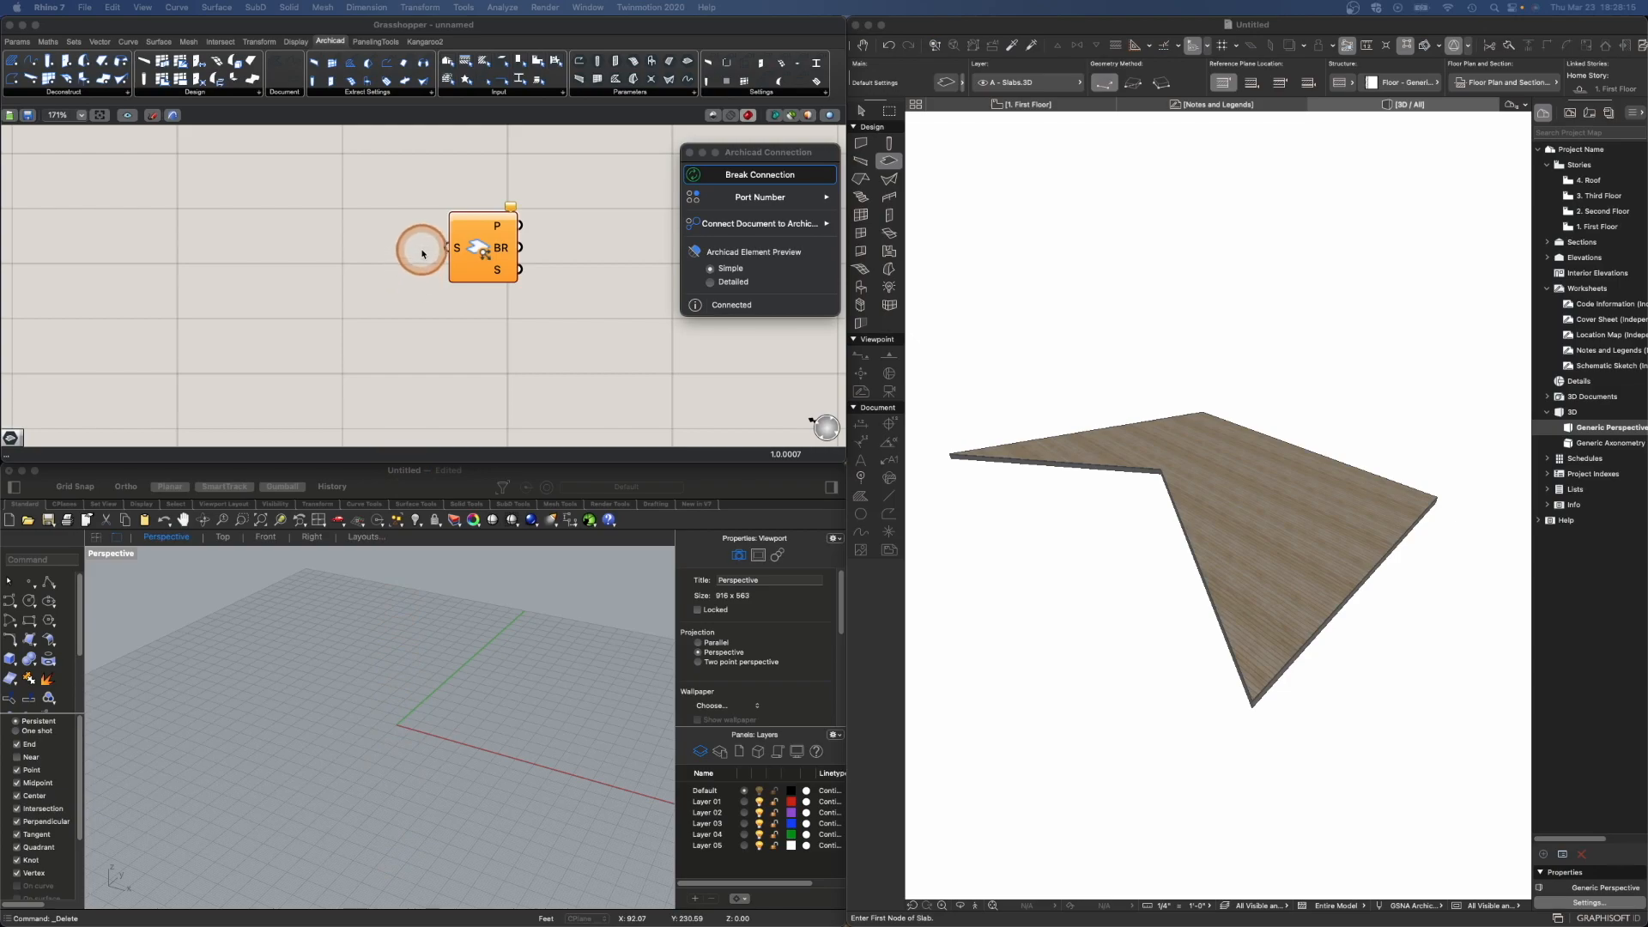
- Try to set one Slab in Archicad directly on the Deconstruct Slab's S input
right_click(457, 251)
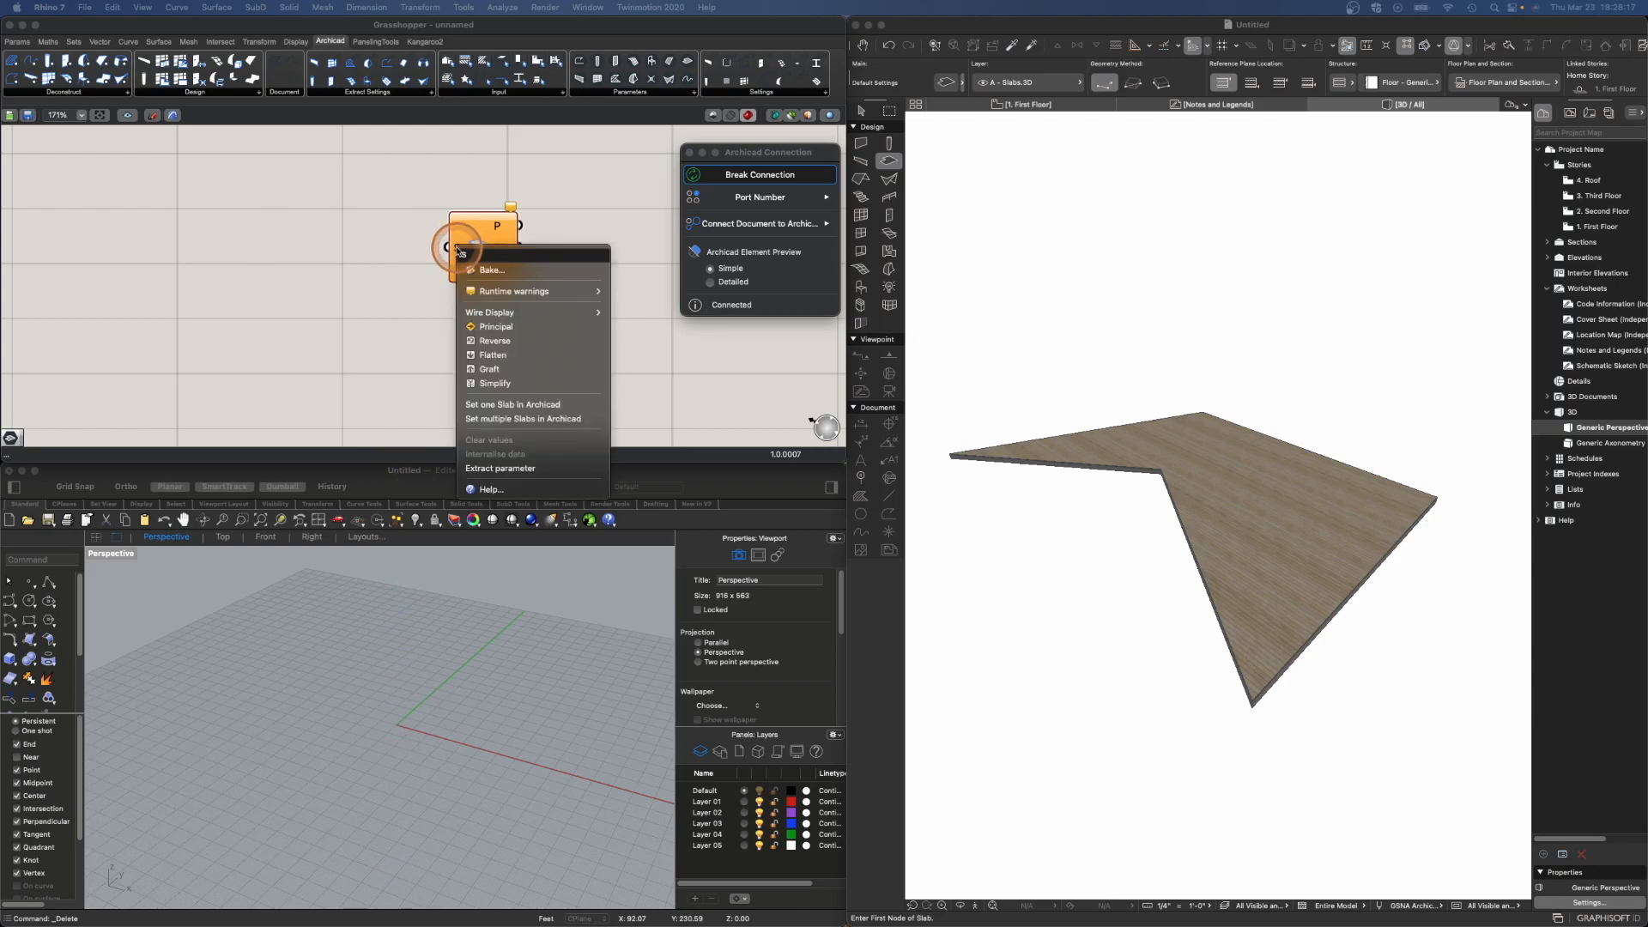
click(510, 407)
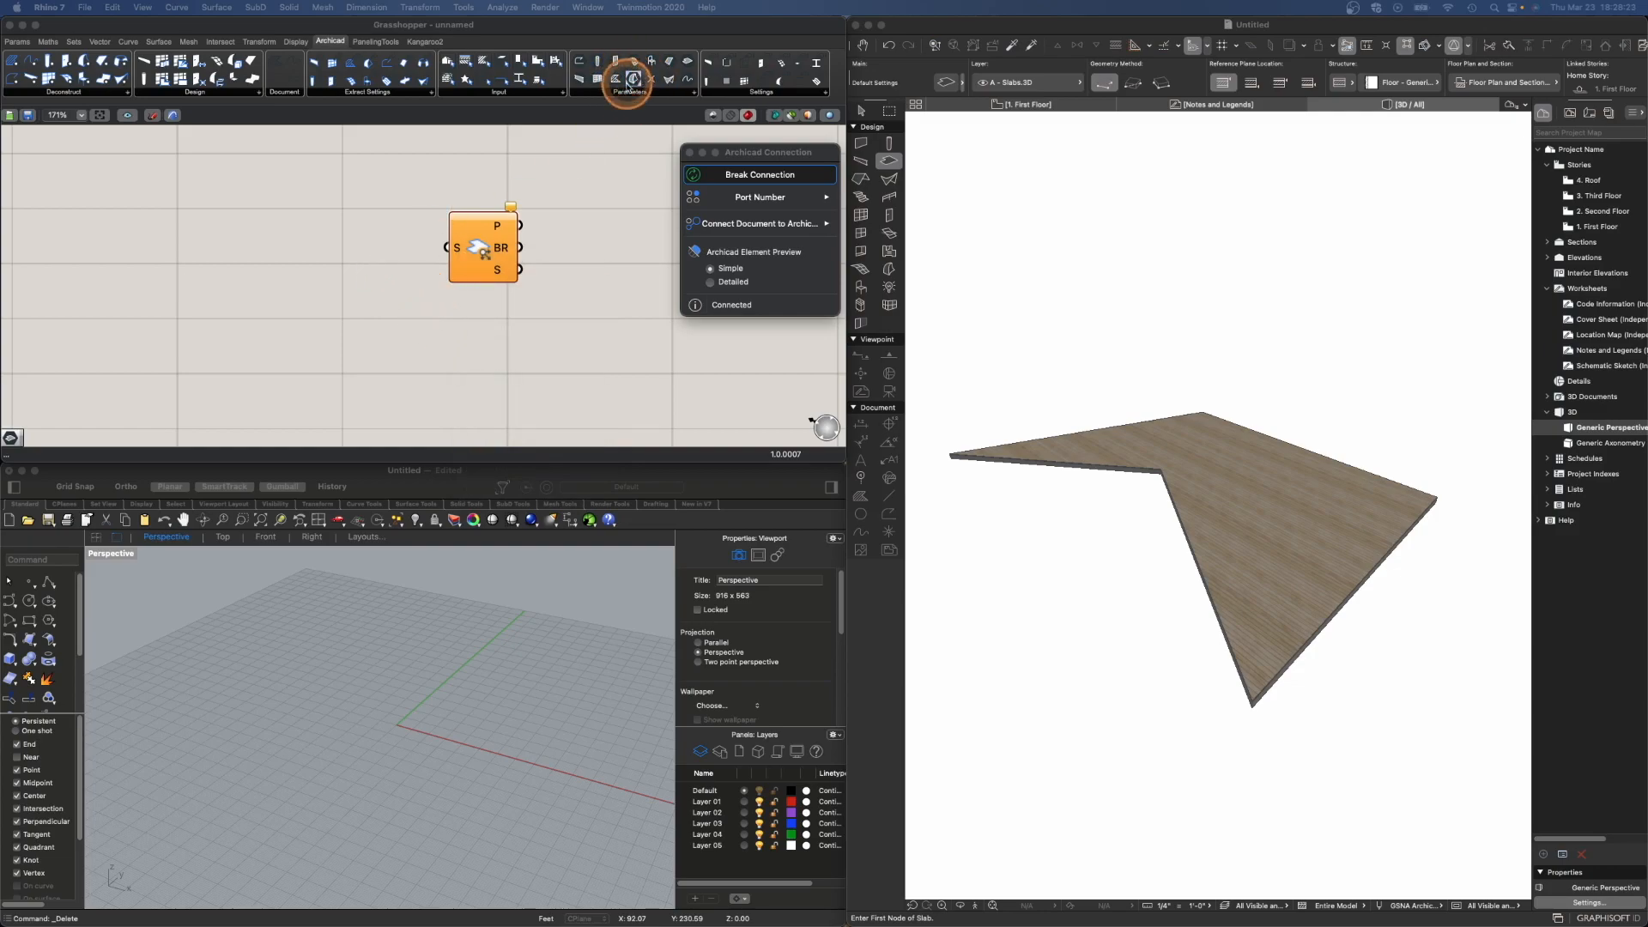
- Add a Slab parameter and connect it to the Deconstruct Slab's S input
click(694, 92)
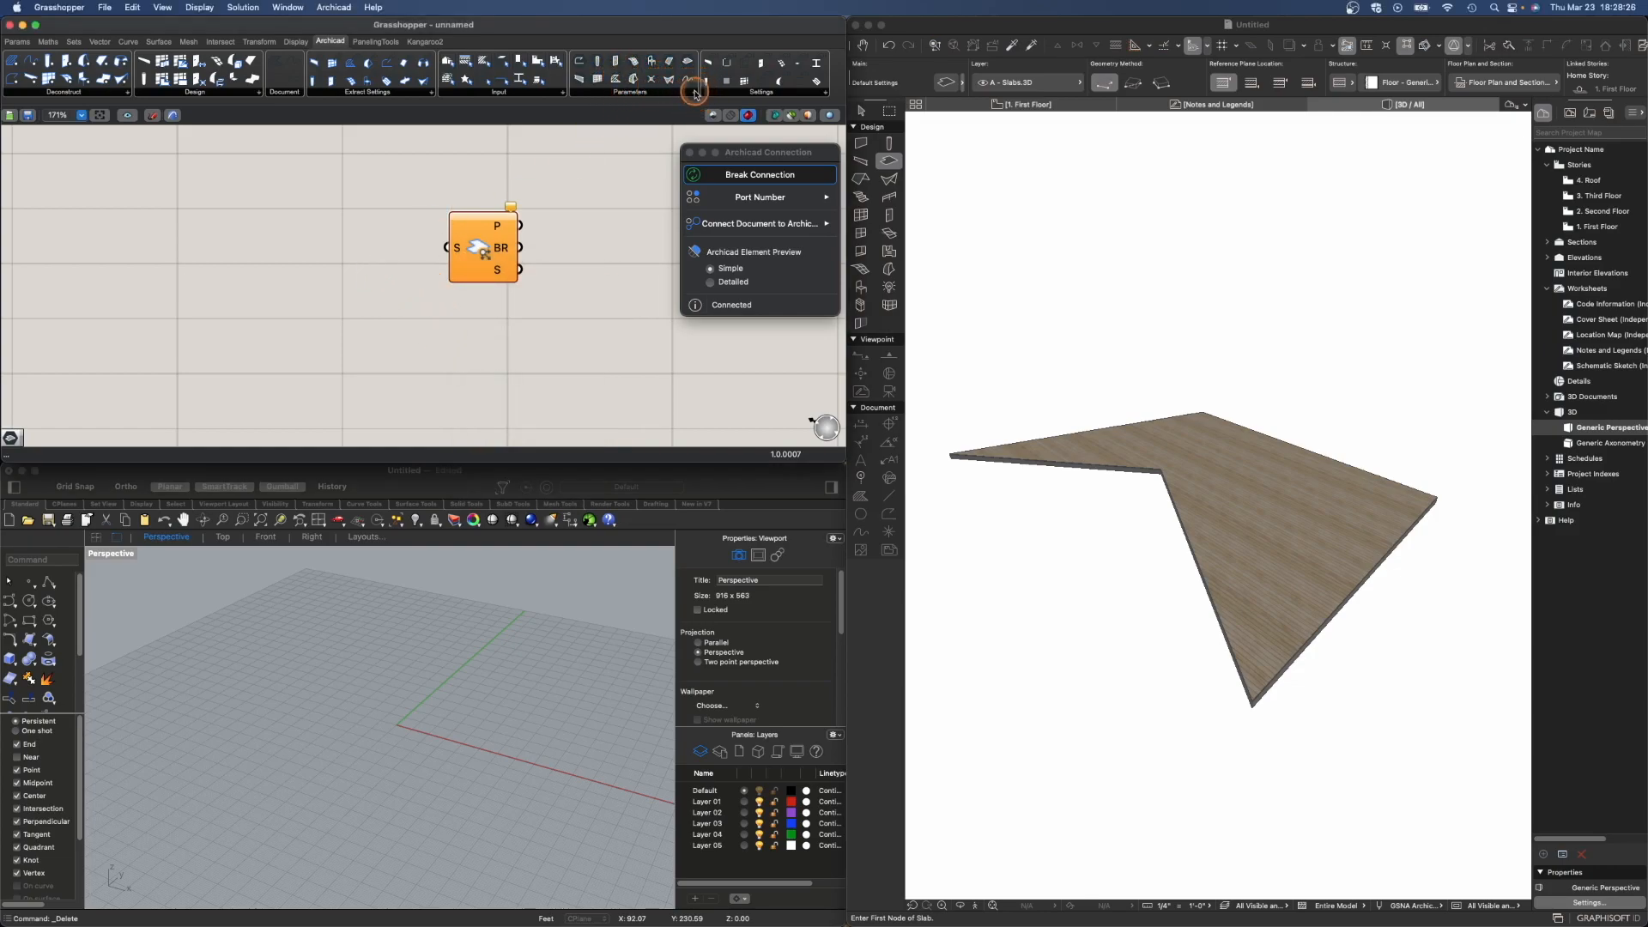
click(694, 93)
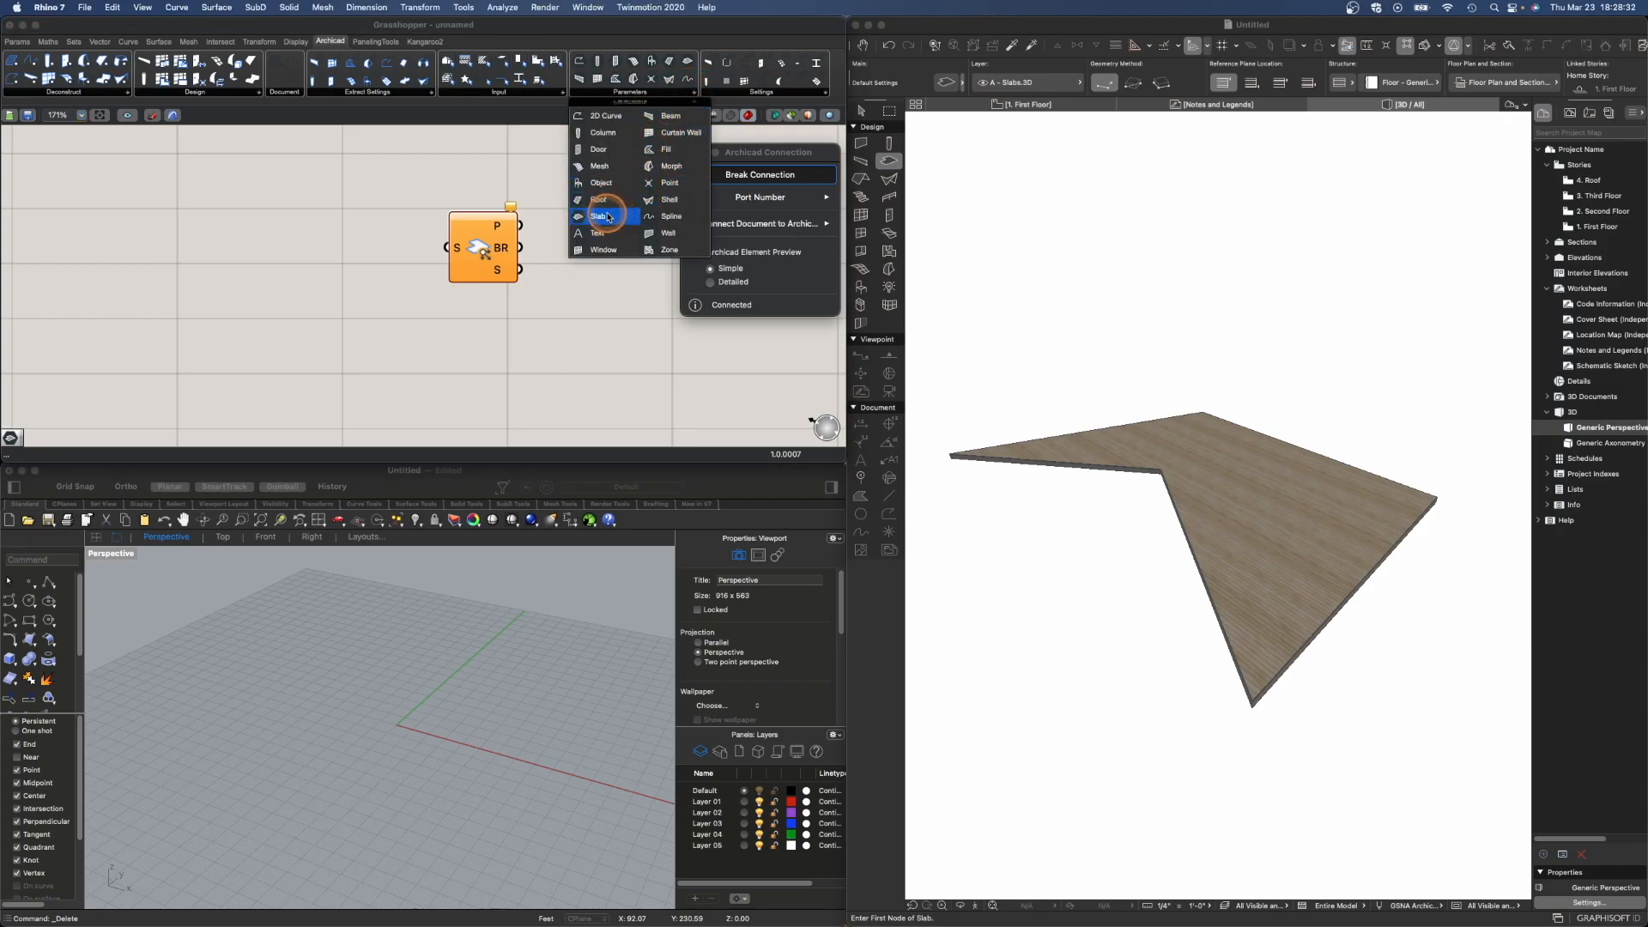
click(614, 216)
click(349, 243)
mouse_move(379, 246)
mouse_down()
mouse_move(446, 248)
mouse_move(351, 244)
mouse_up()
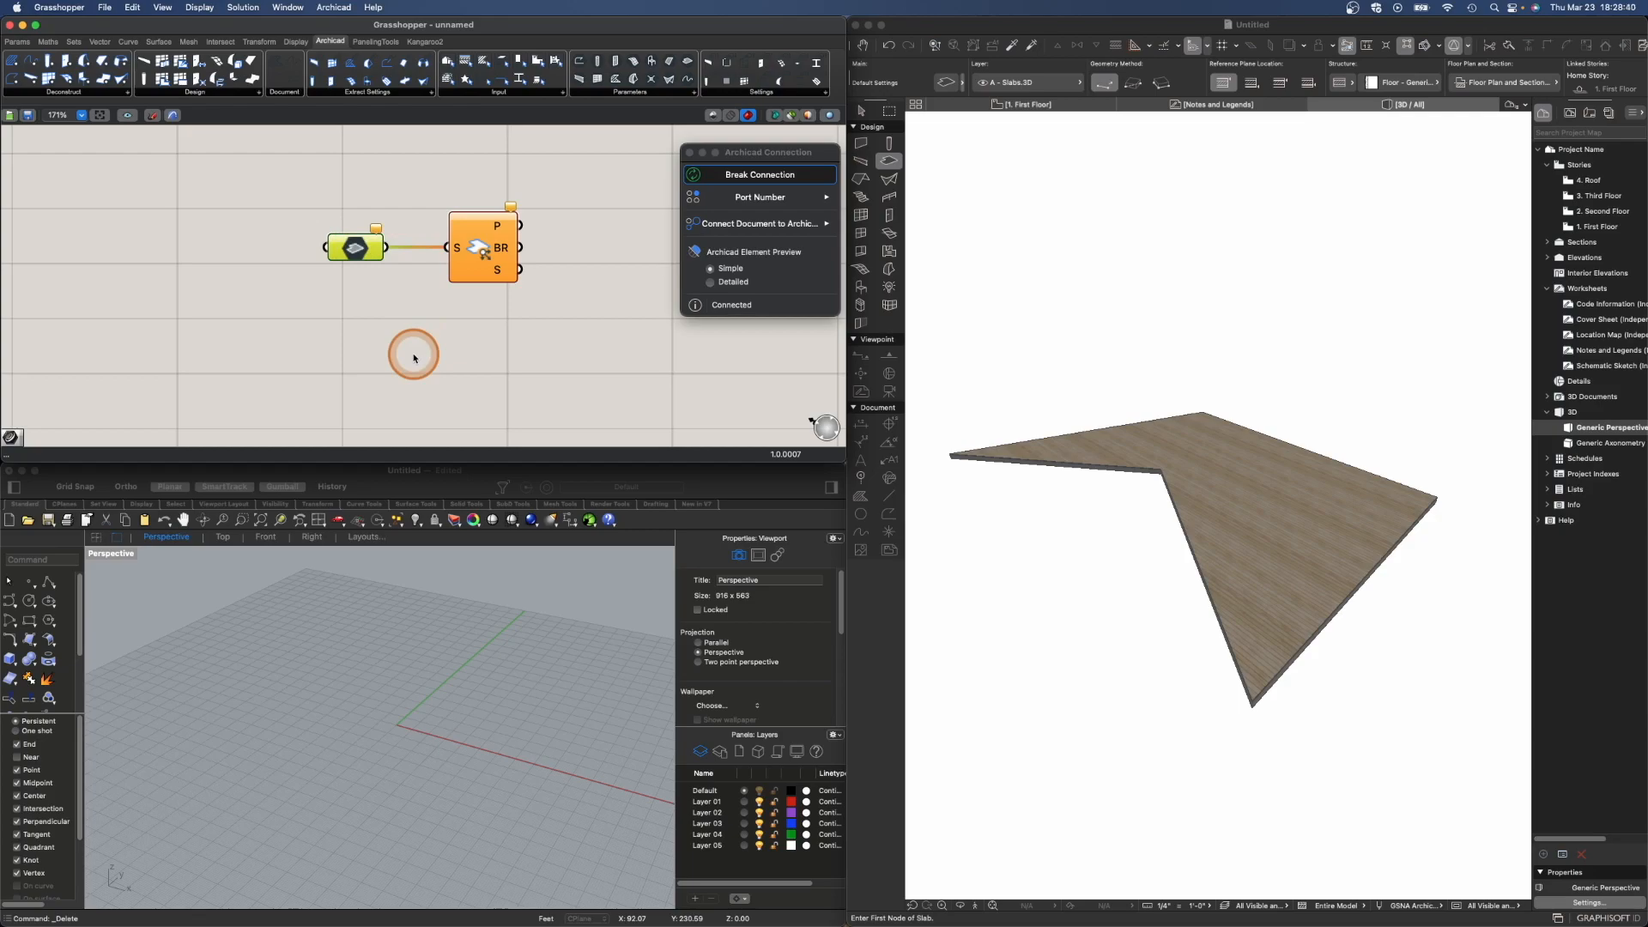
- Set the Slab parameter to one Archicad slab by picking the slab in the 3D view
right_click(359, 250)
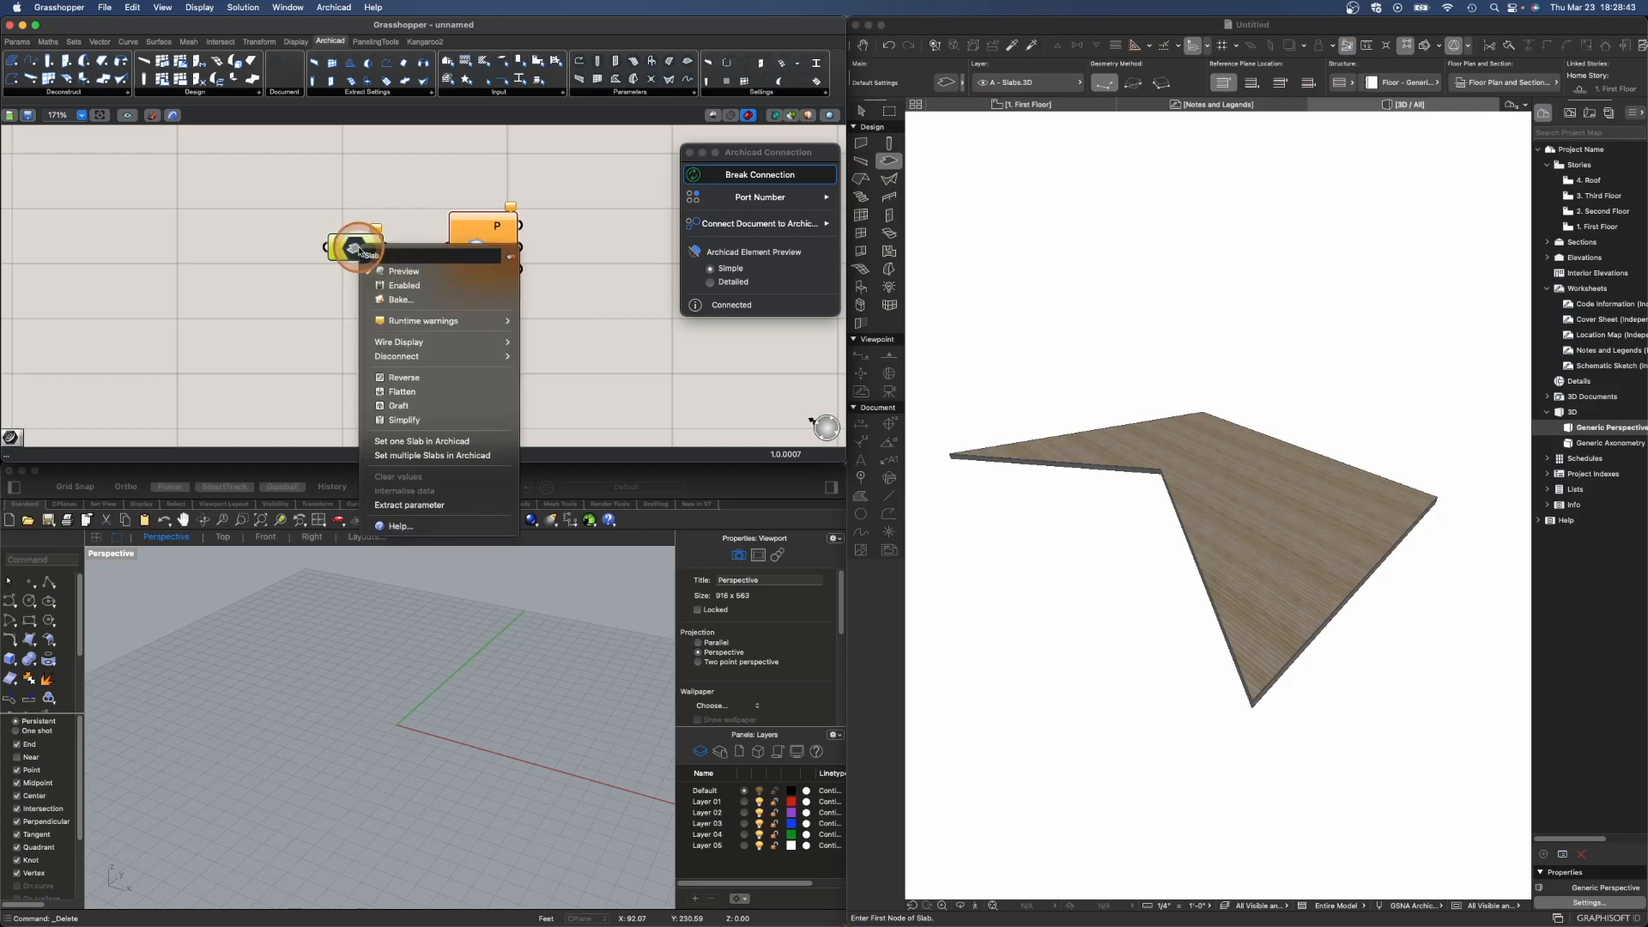
click(433, 444)
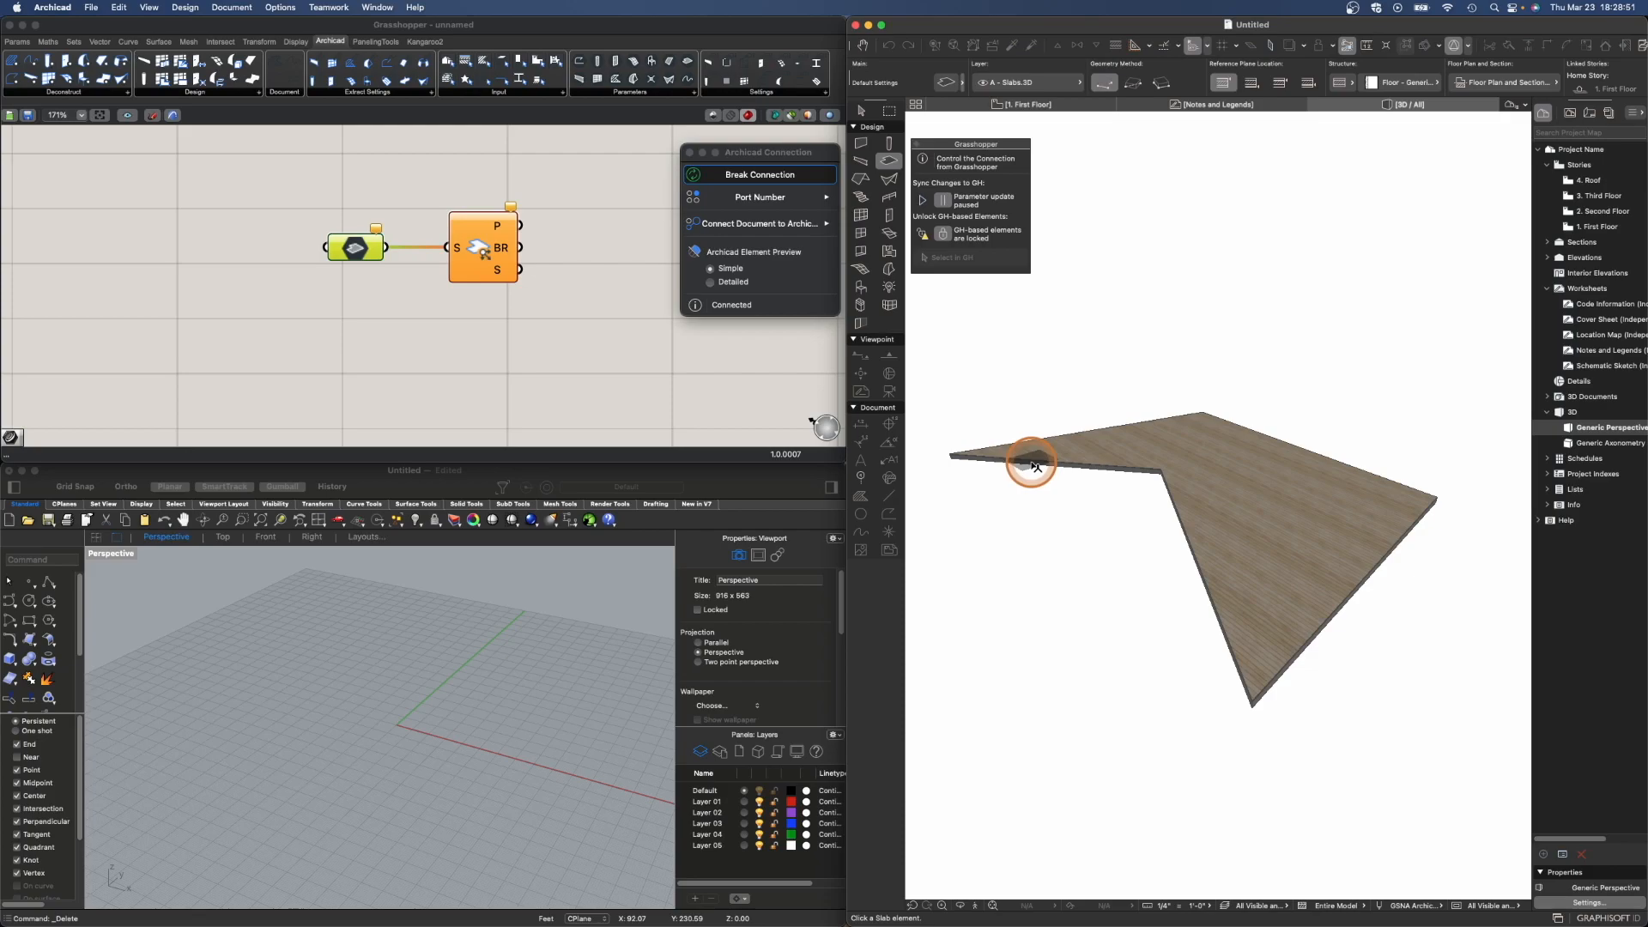
click(1034, 466)
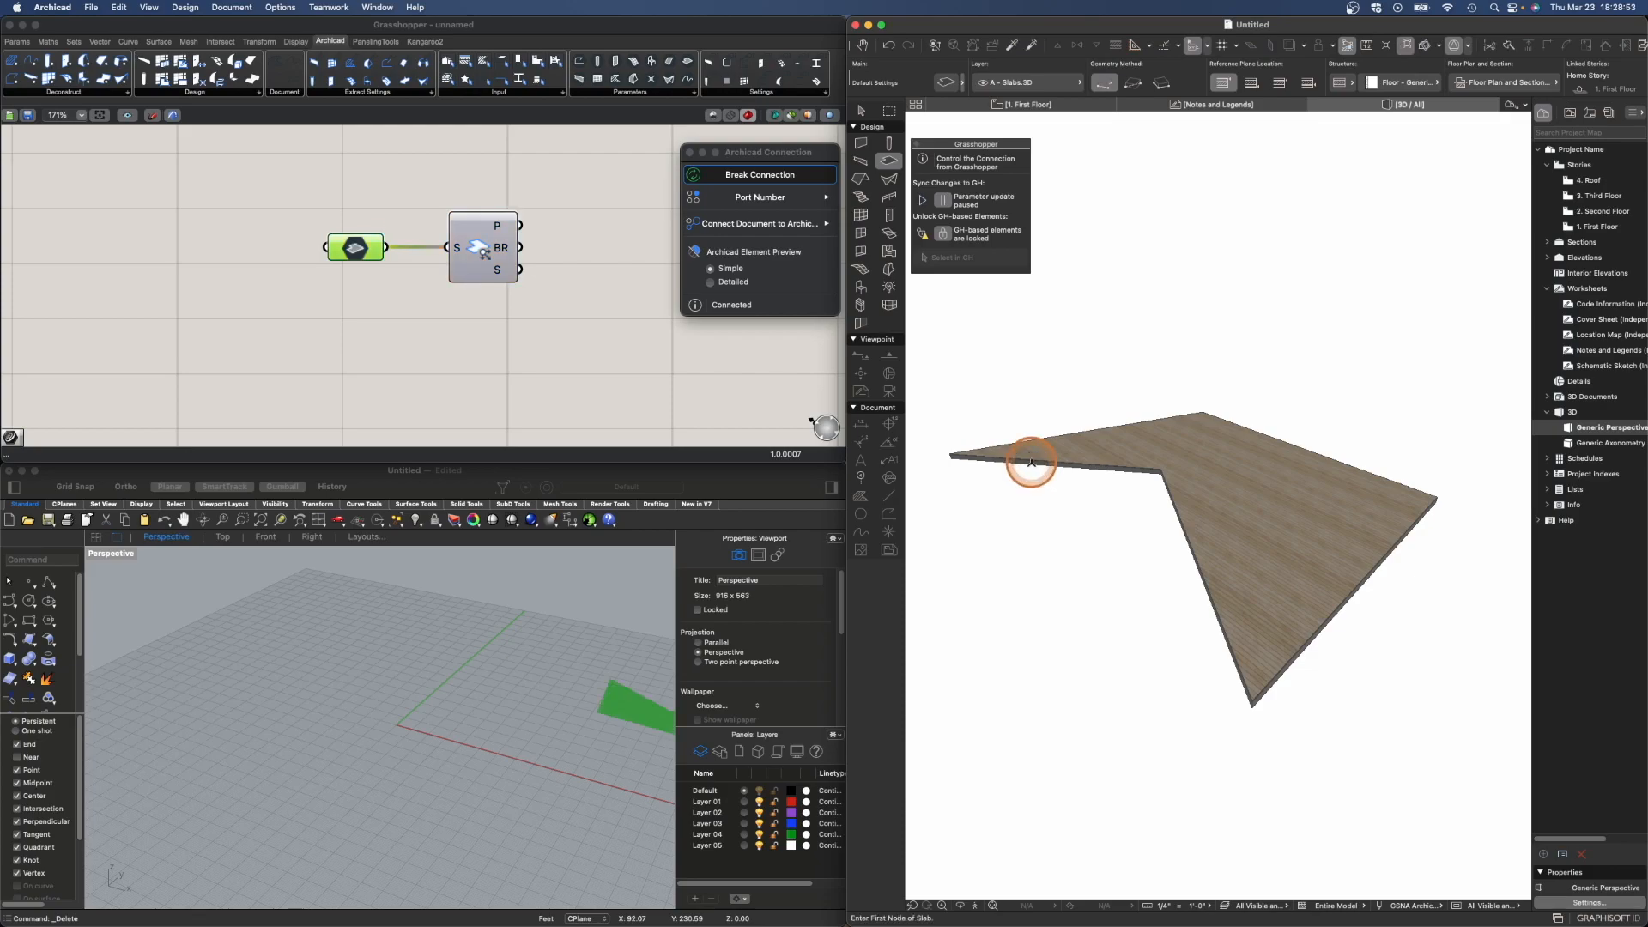
click(594, 660)
right_drag(594, 660, 463, 654)
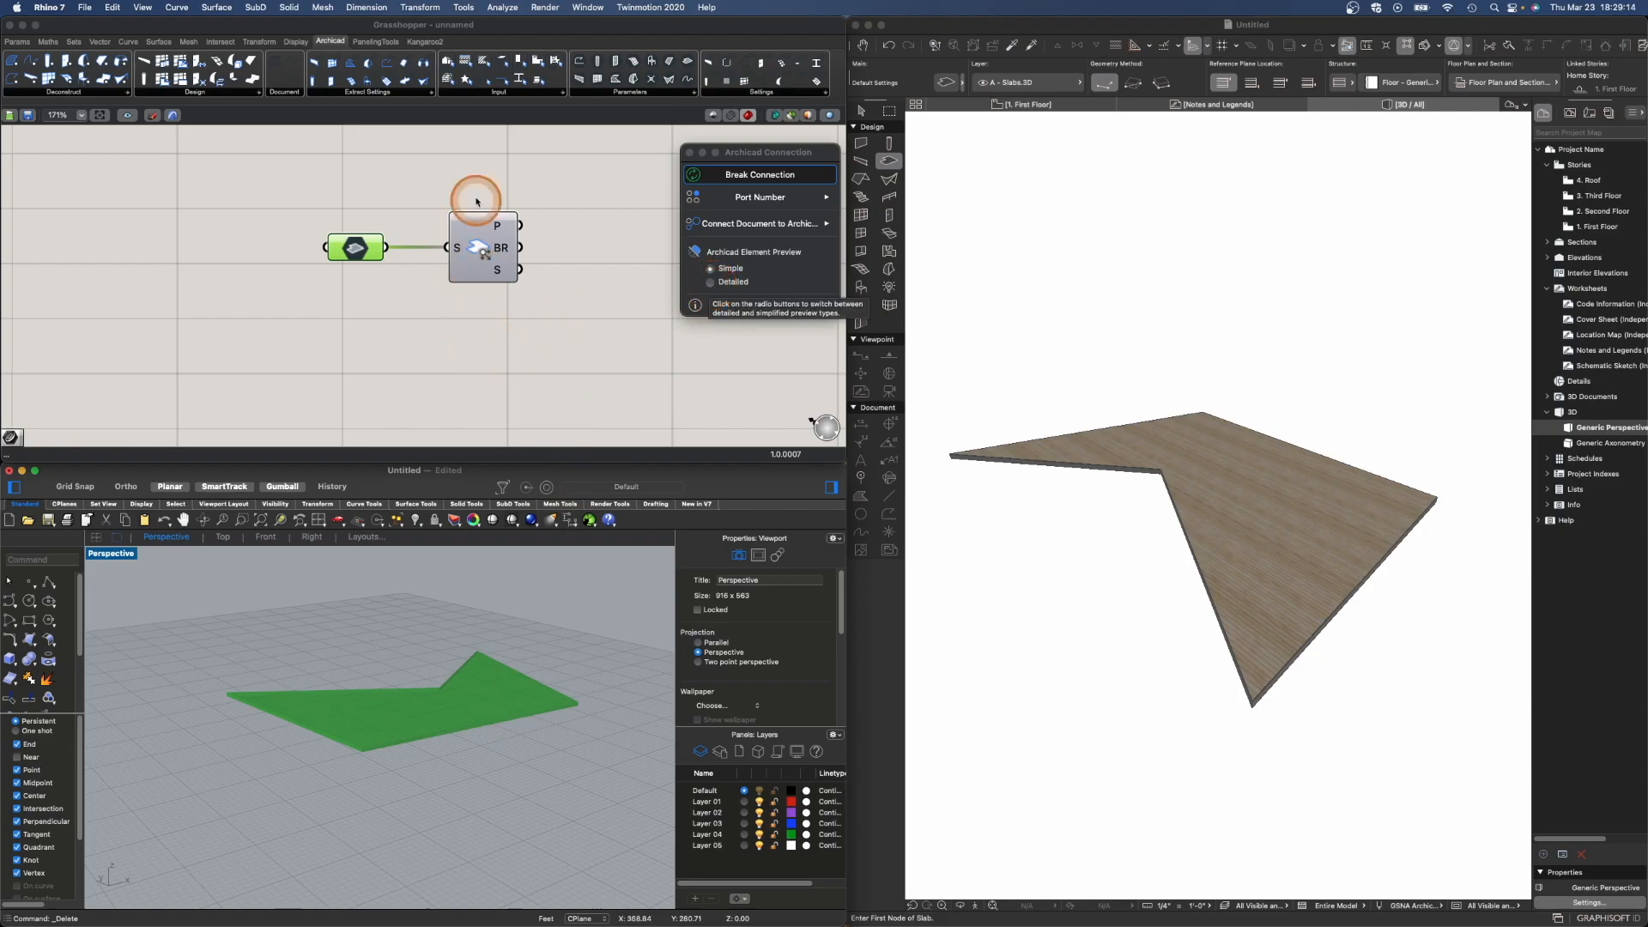
- Add a Curve parameter and connect the Deconstruct Slab's polygon (P) output to it
click(515, 23)
scroll(473, 260, down, 2)
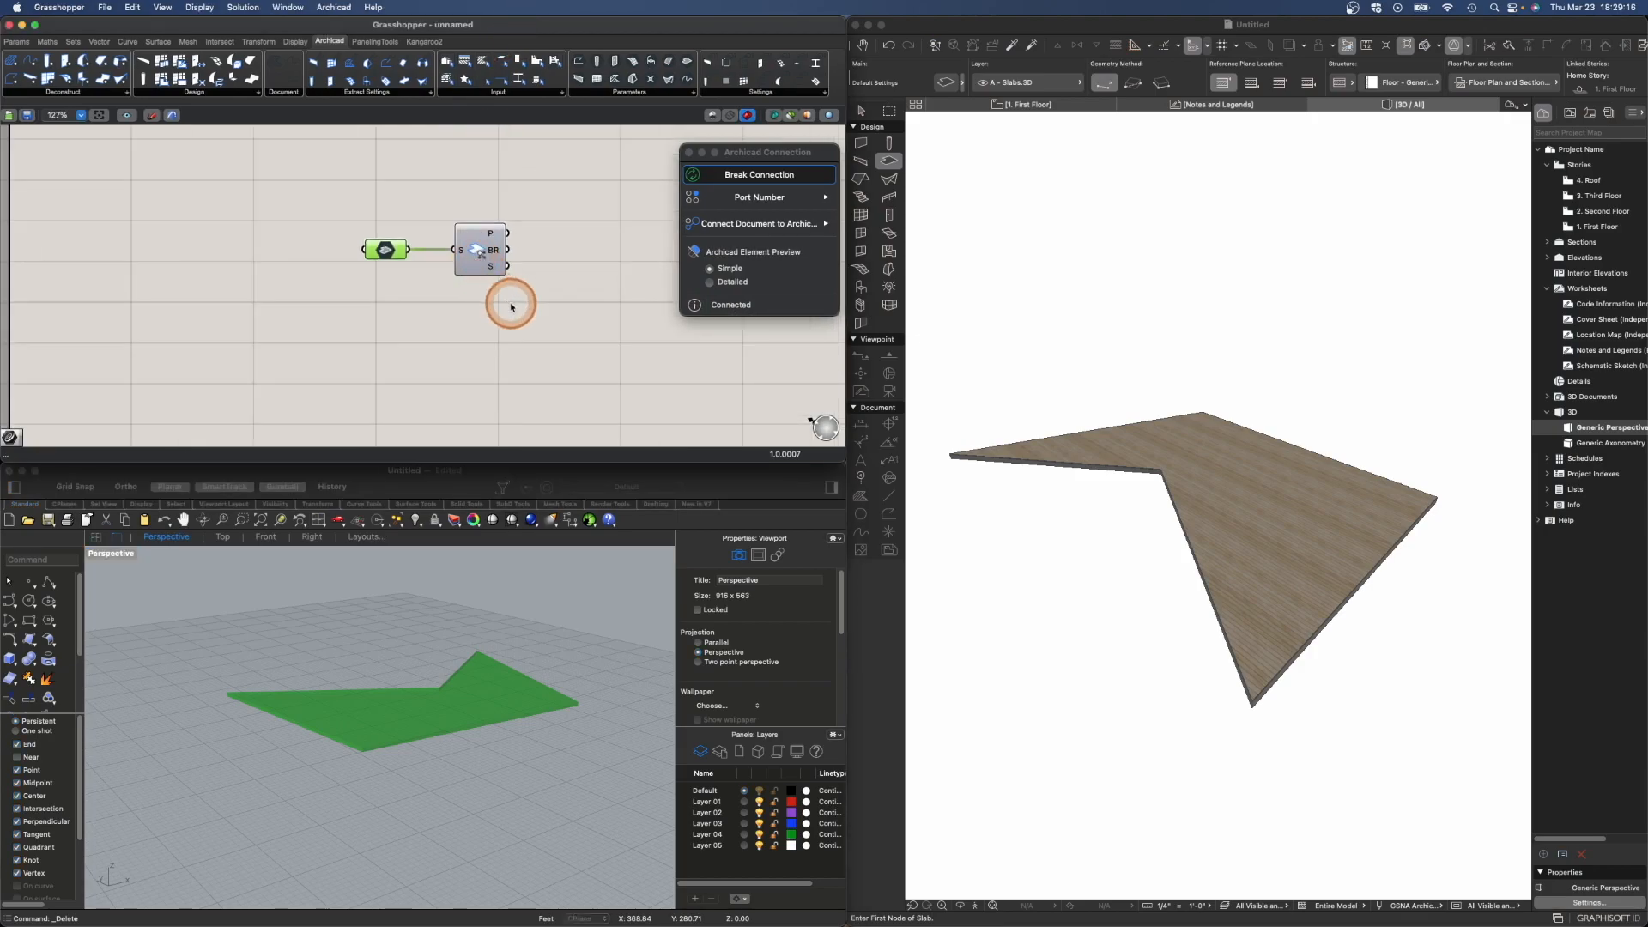
right_drag(511, 302, 390, 309)
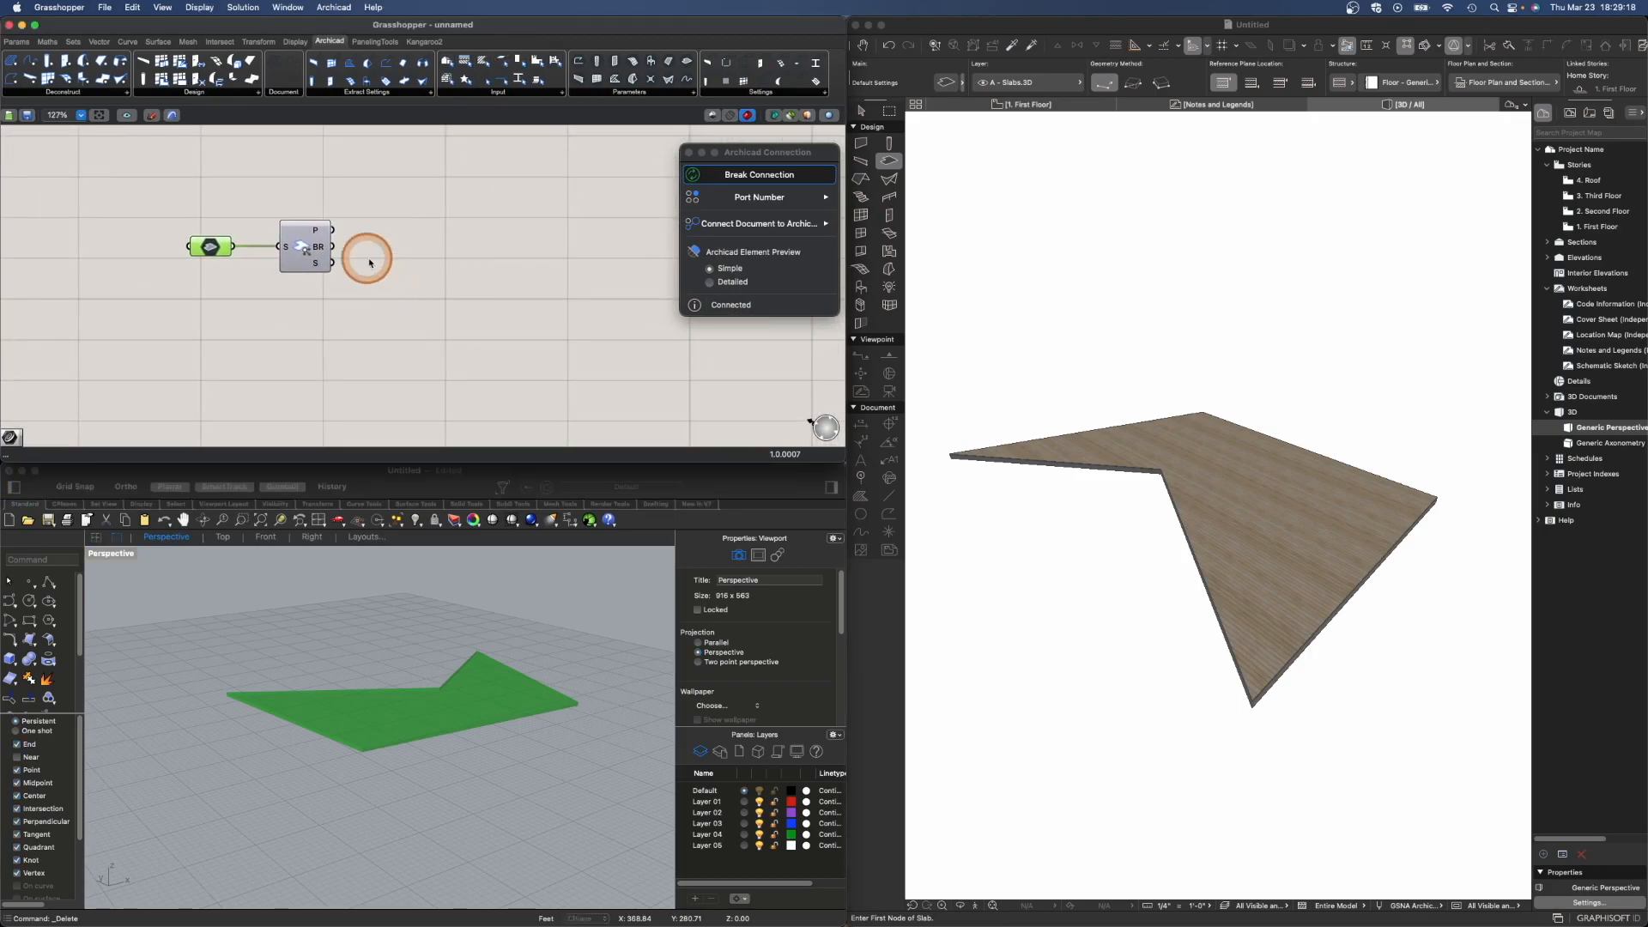
mouse_move(316, 233)
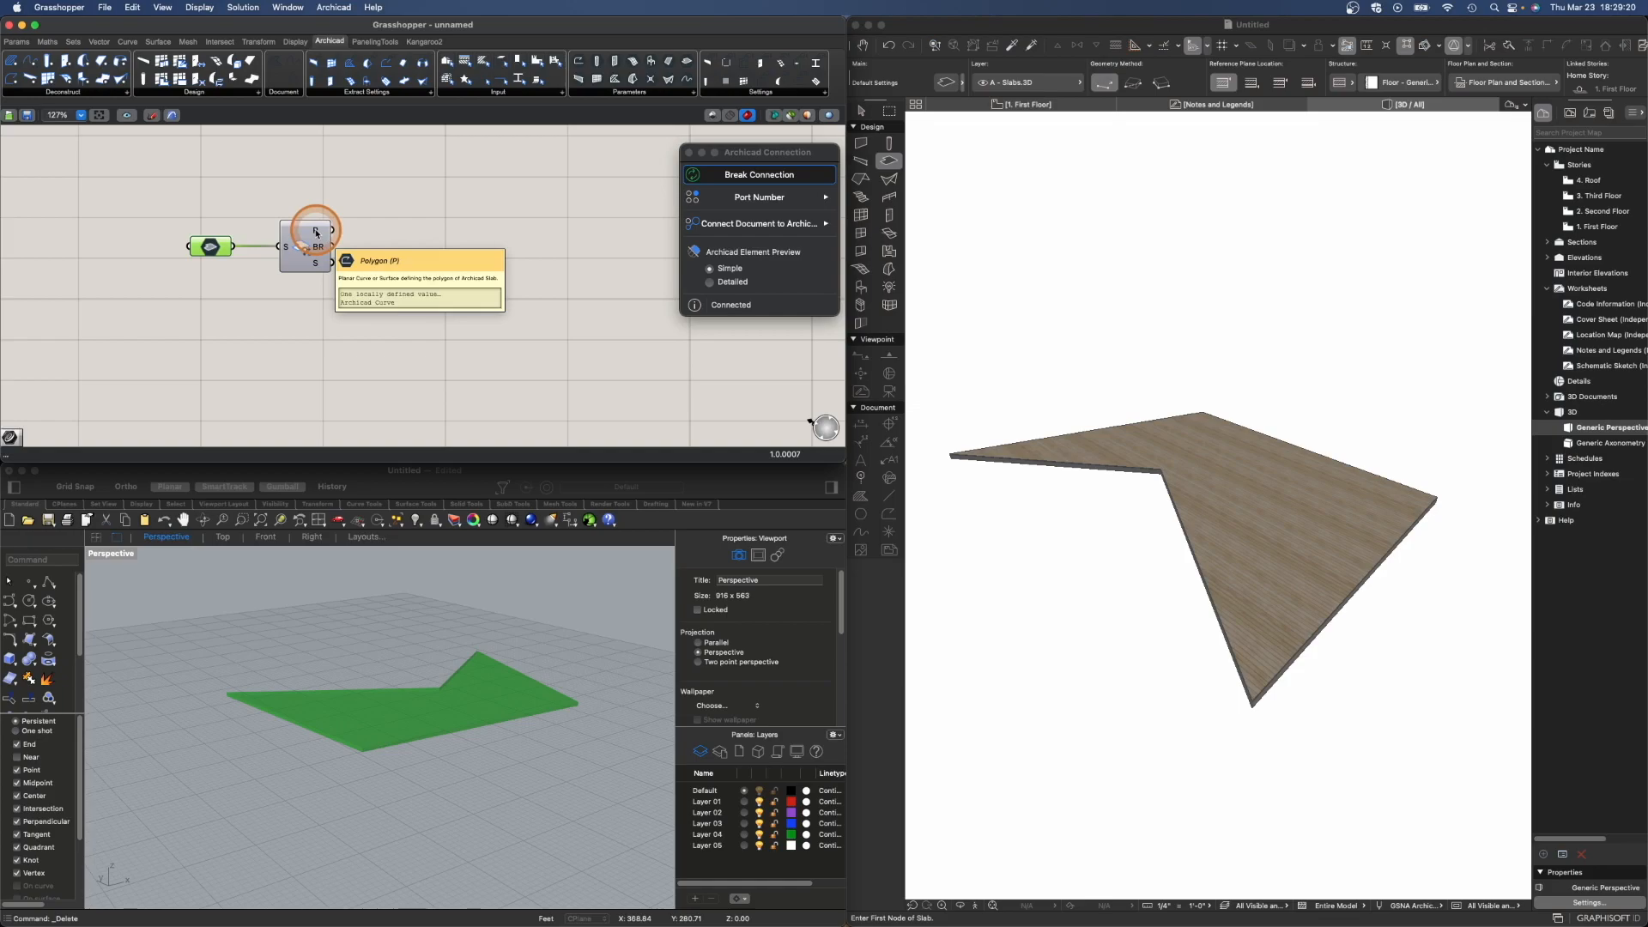
double_click(437, 233)
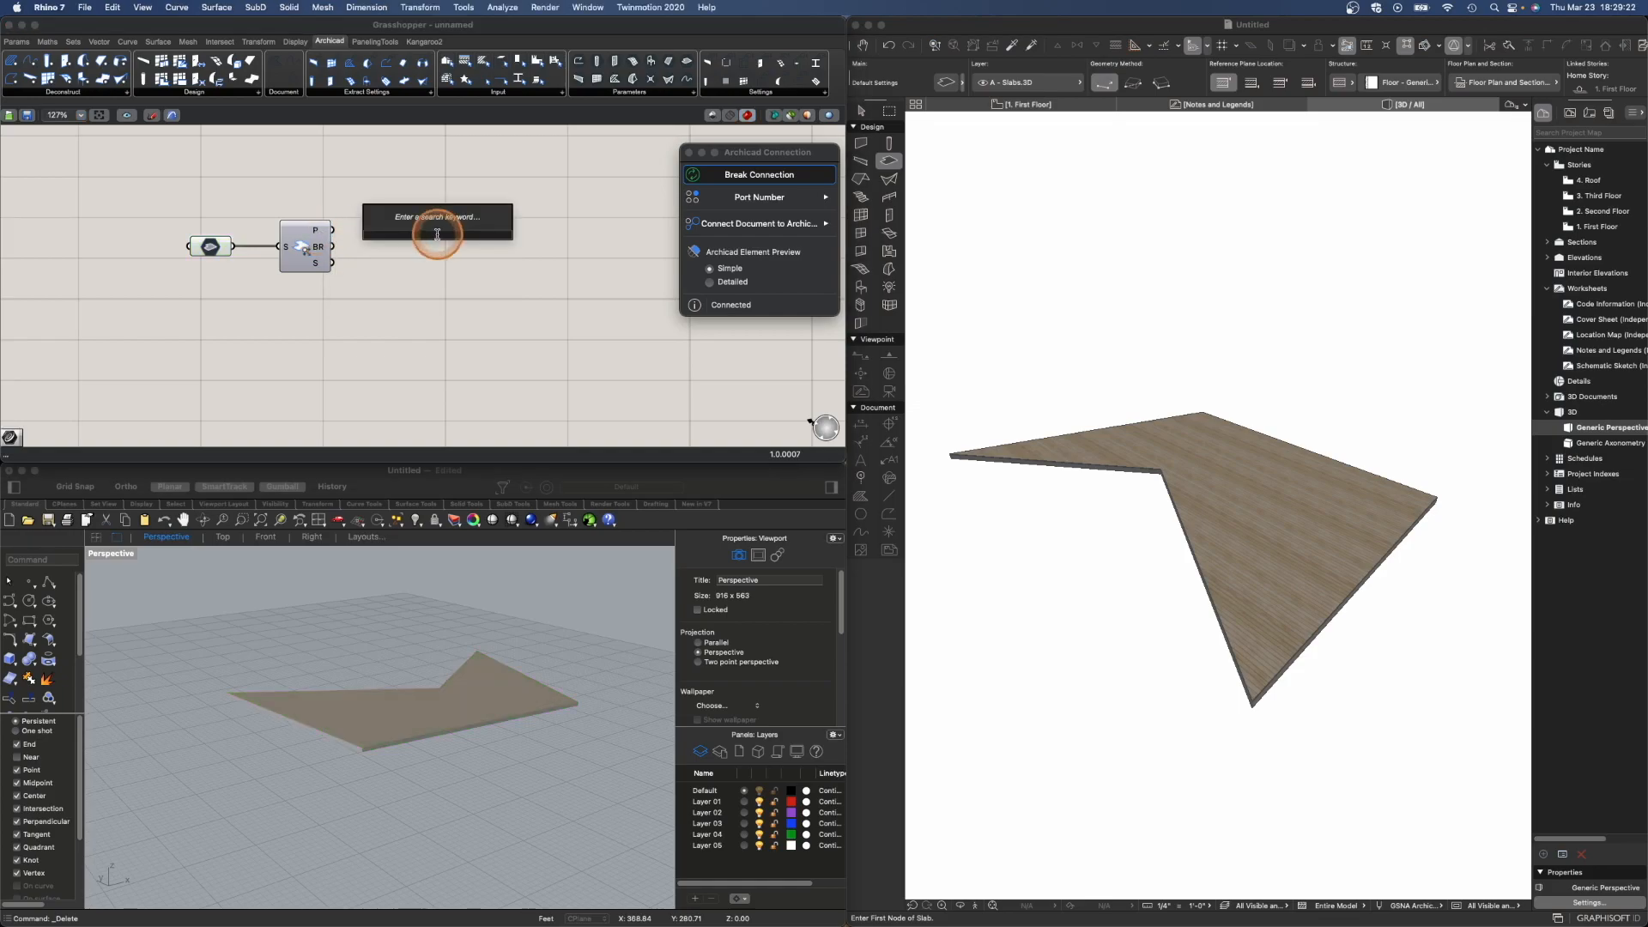
text(curve)
key(Return)
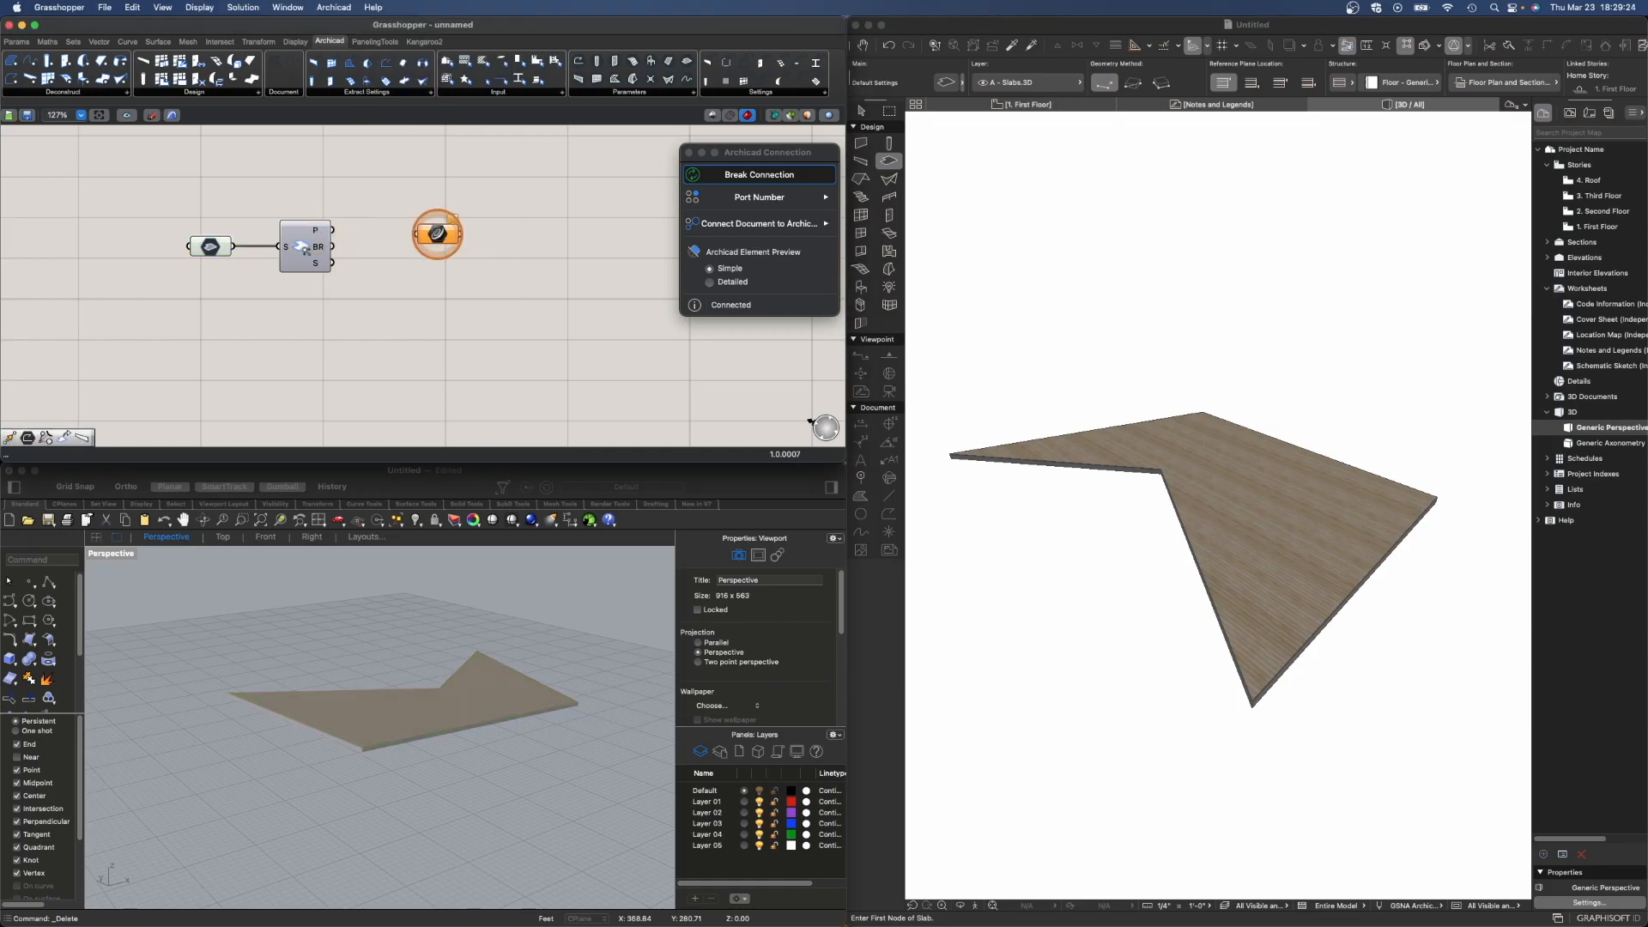
drag(333, 231, 490, 229)
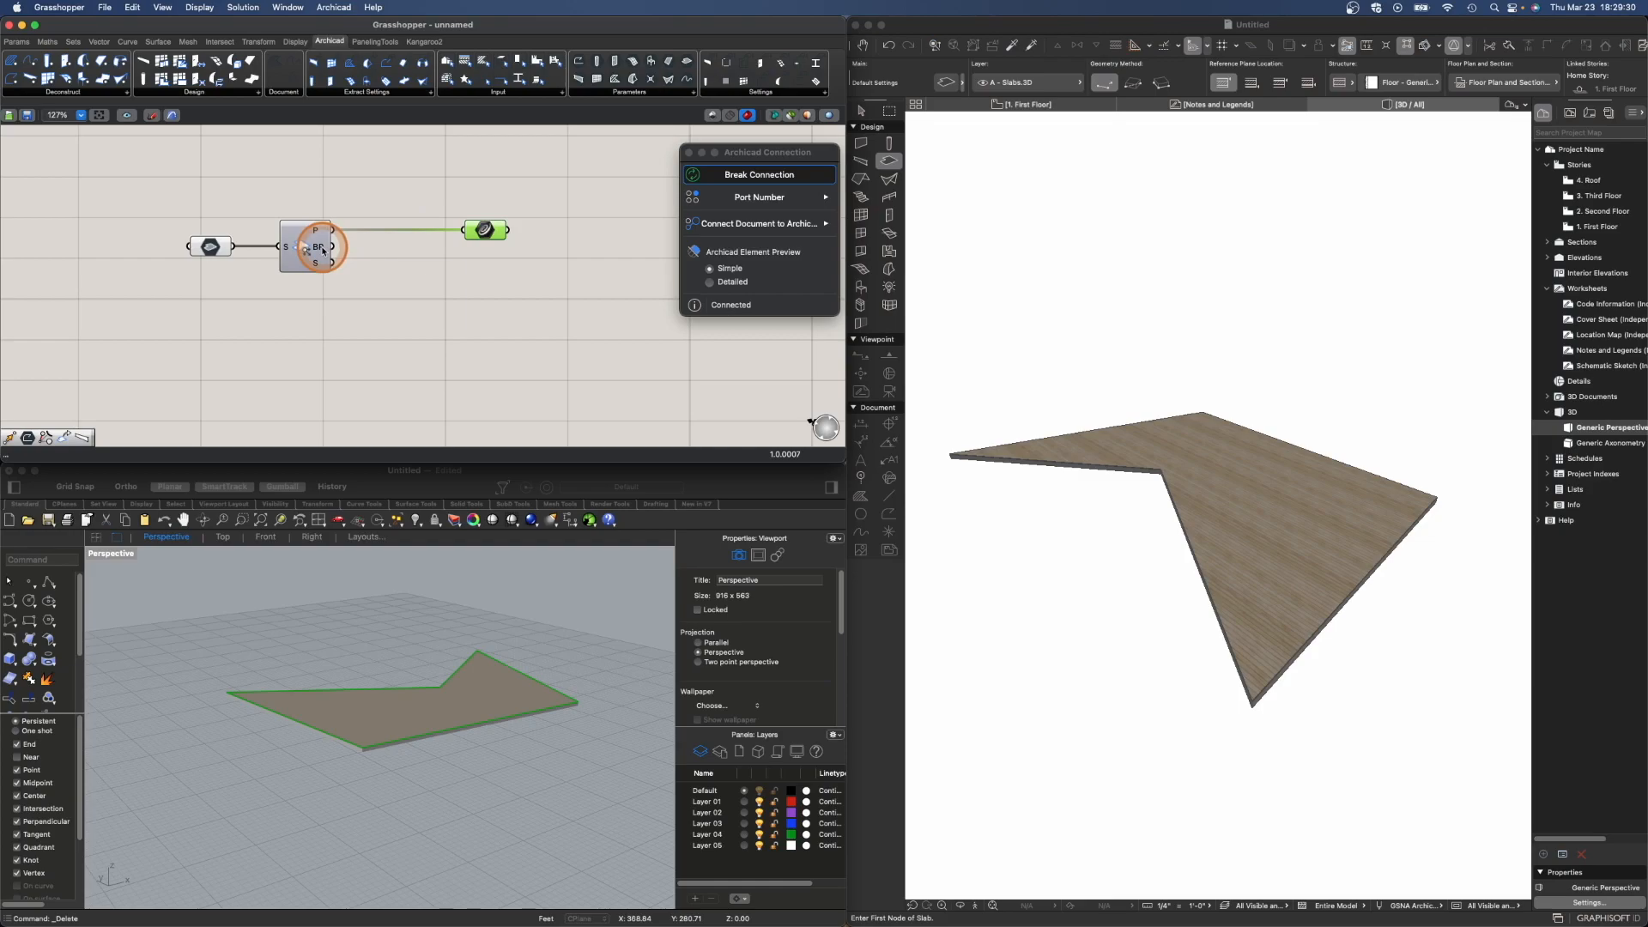
- Add an Extract Slab Settings component and connect the Deconstruct Slab's settings (S) output to its input
mouse_move(324, 251)
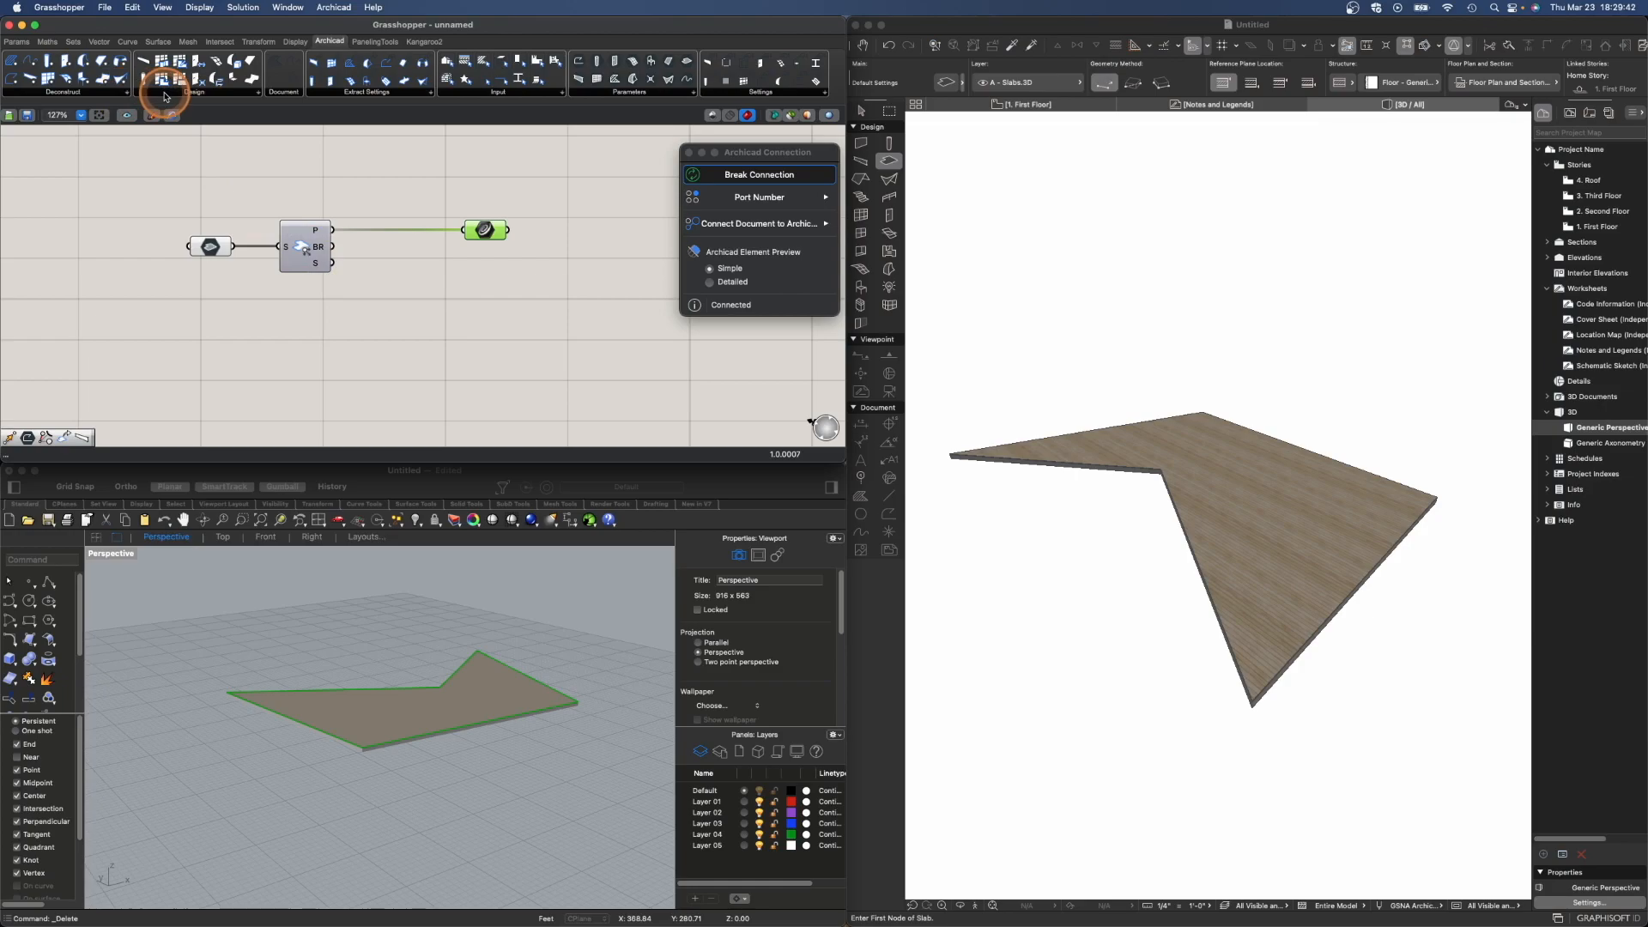
click(432, 92)
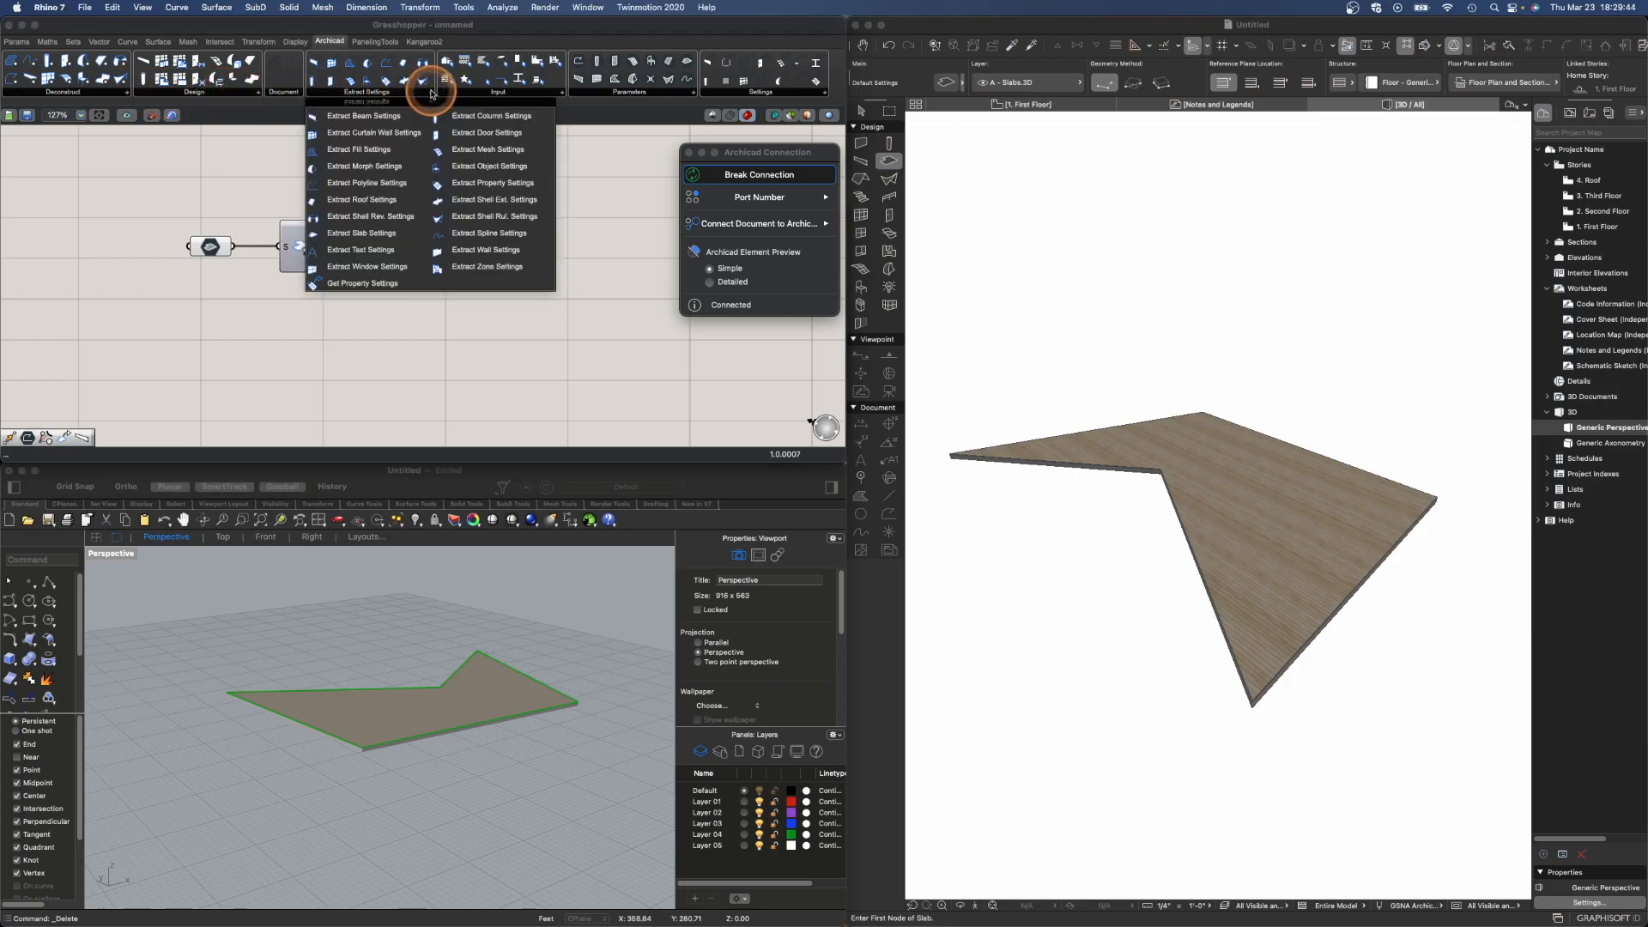
click(387, 231)
click(453, 353)
right_drag(519, 369, 449, 324)
drag(394, 261, 346, 270)
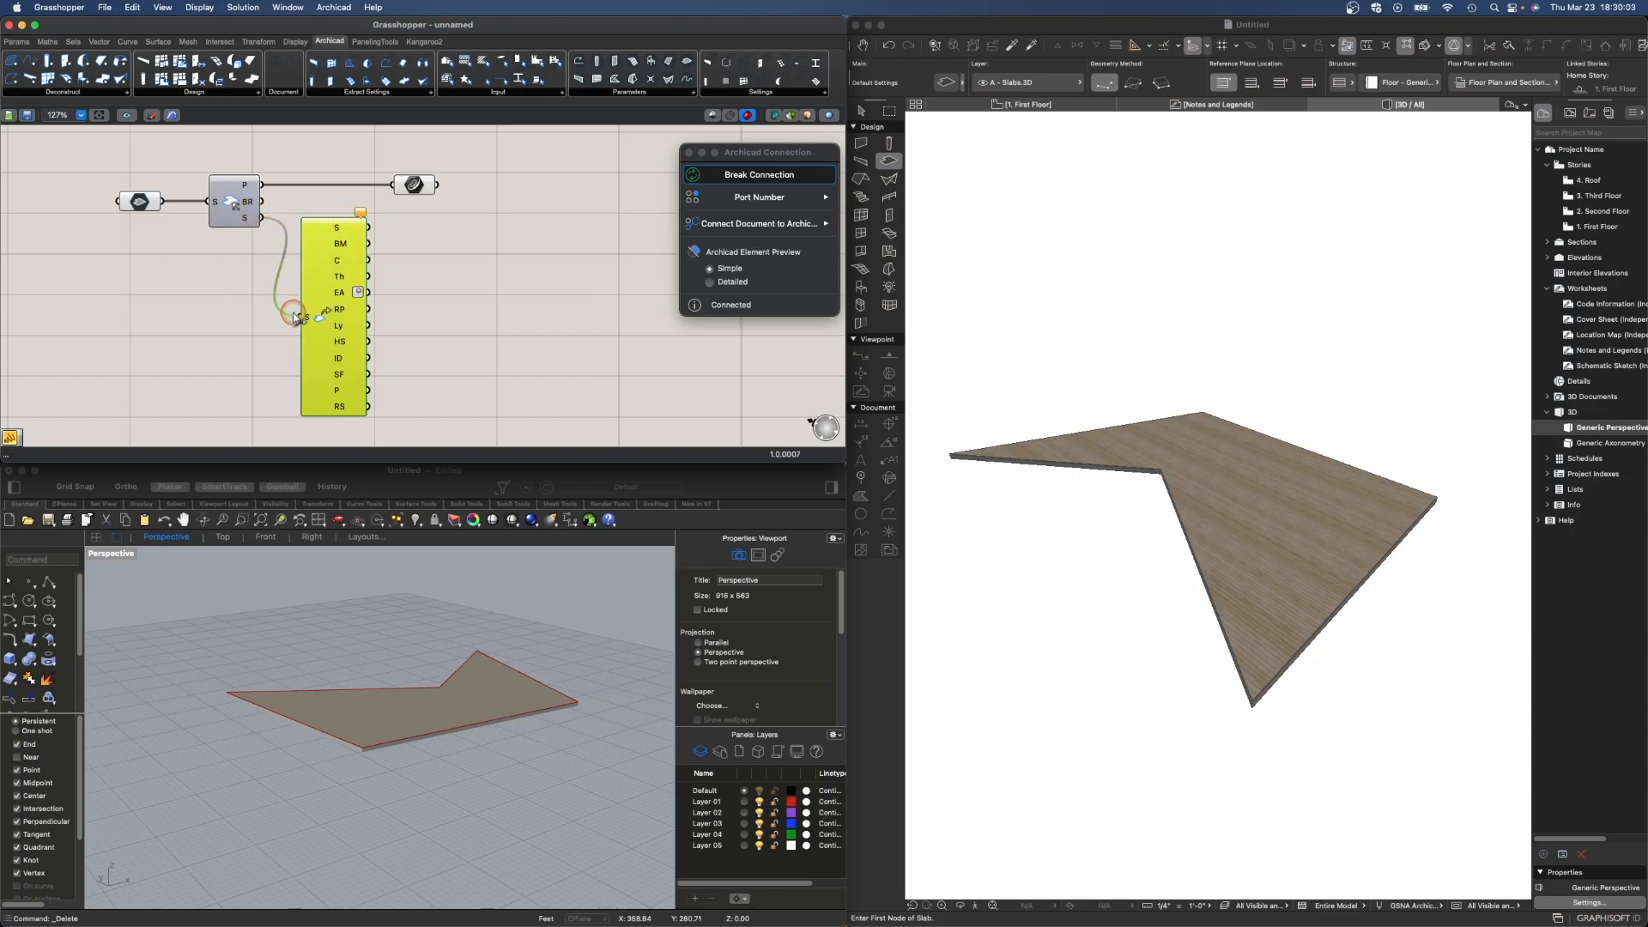
drag(293, 316, 296, 323)
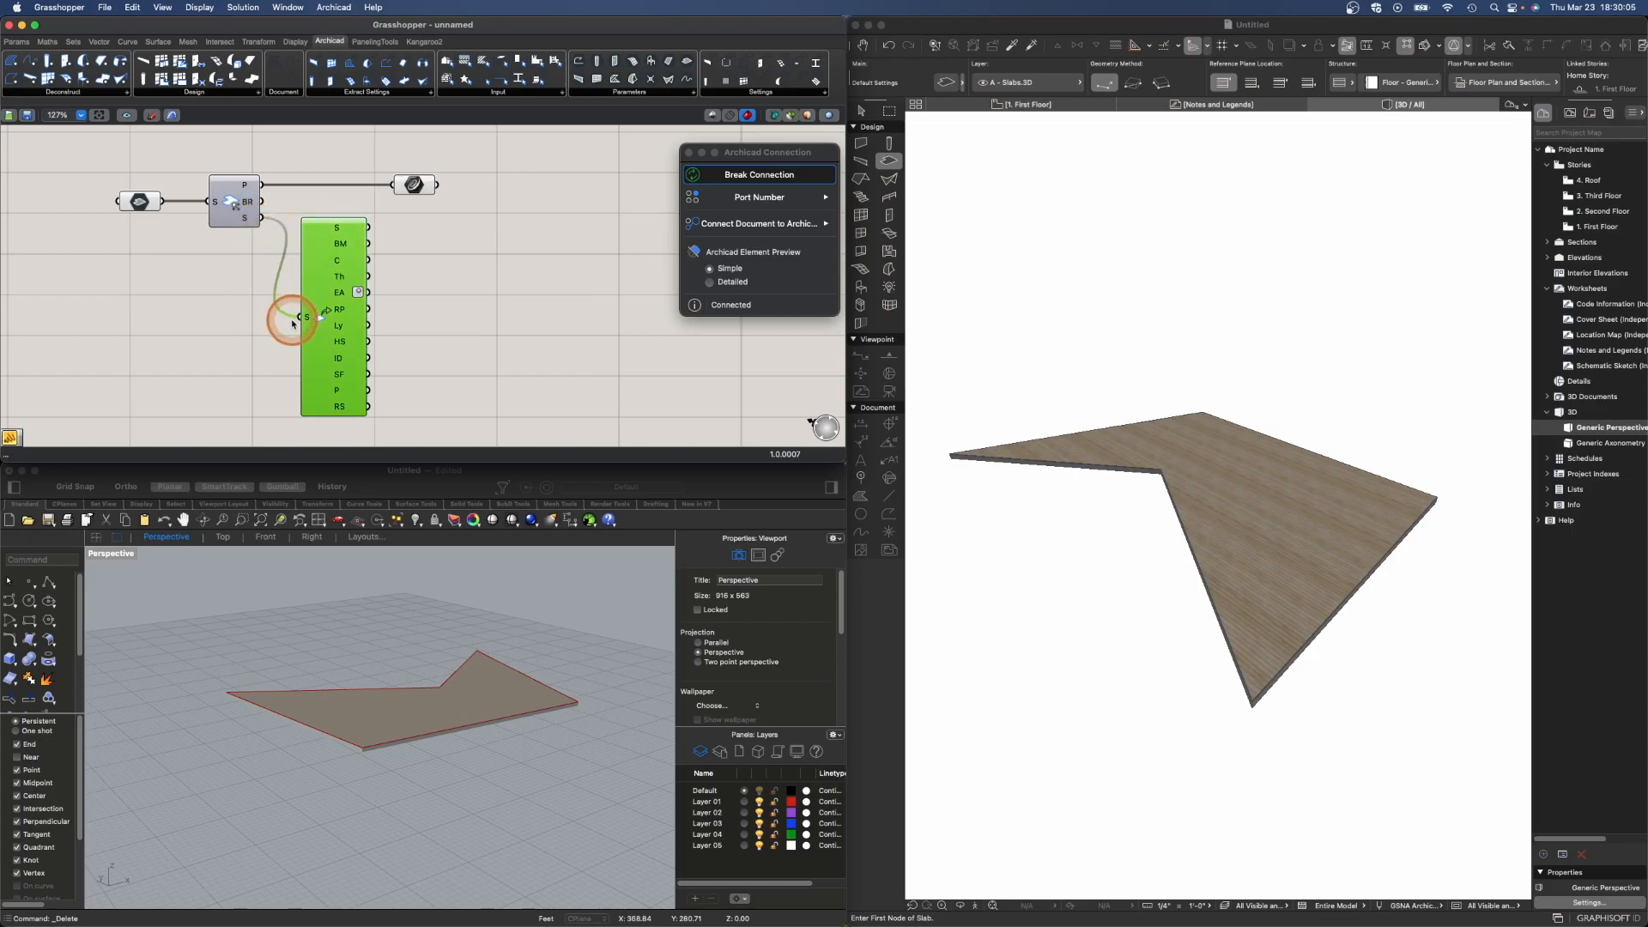
- Add a Panel and connect the Extract Slab Settings' Building Material (BM) output to it
click(410, 312)
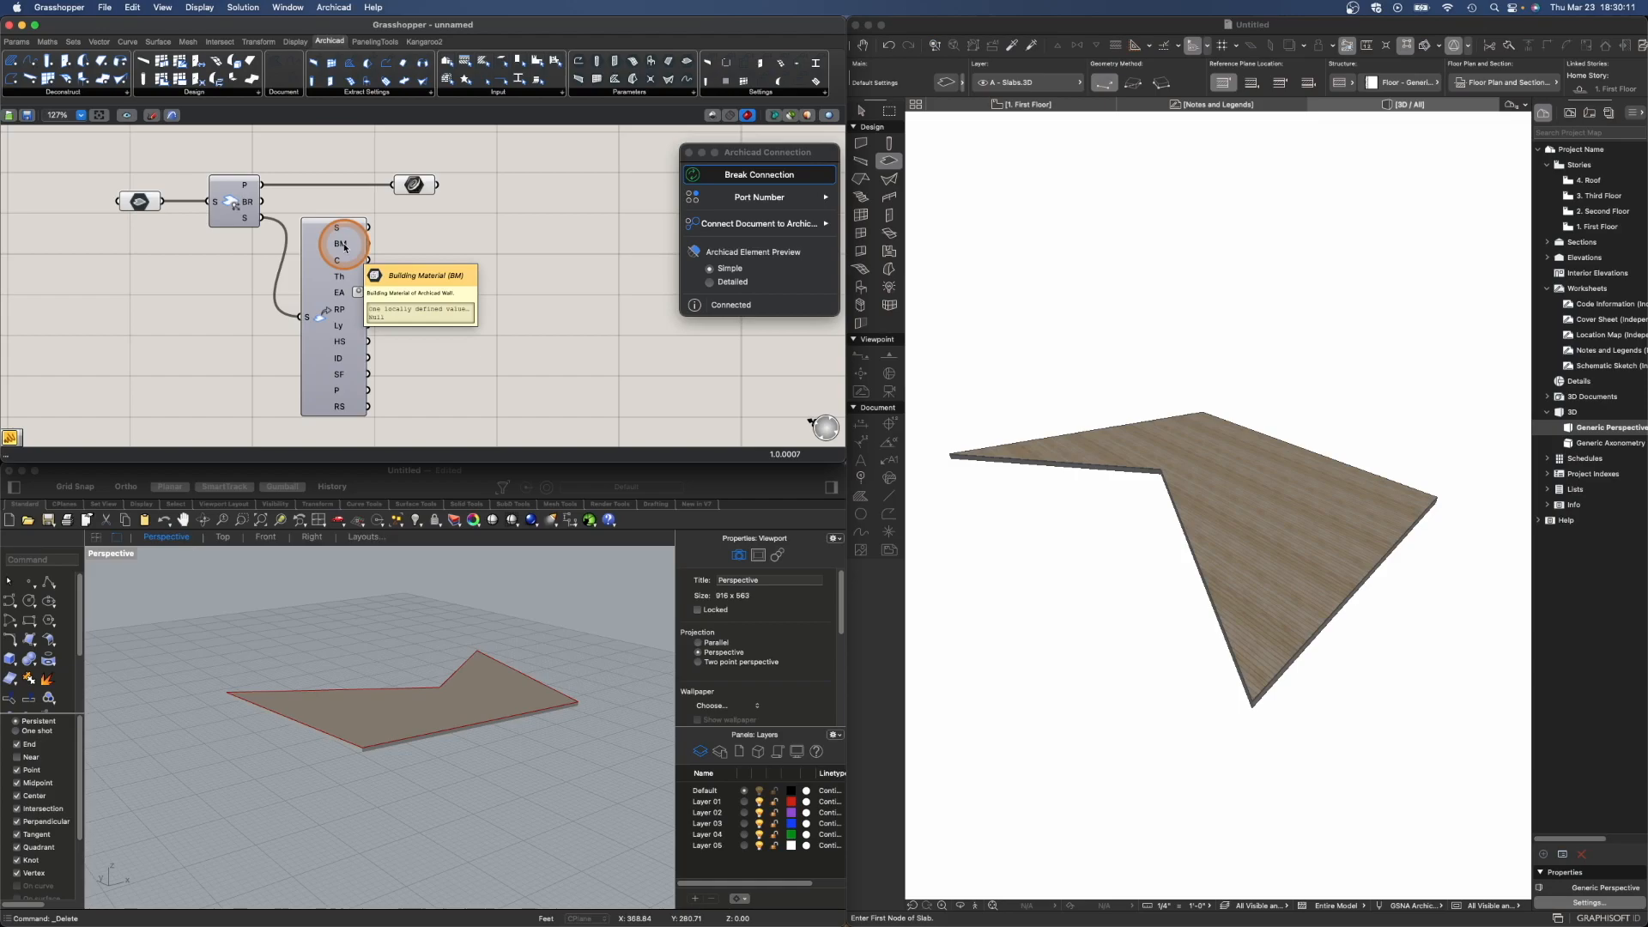
double_click(448, 262)
text(panel)
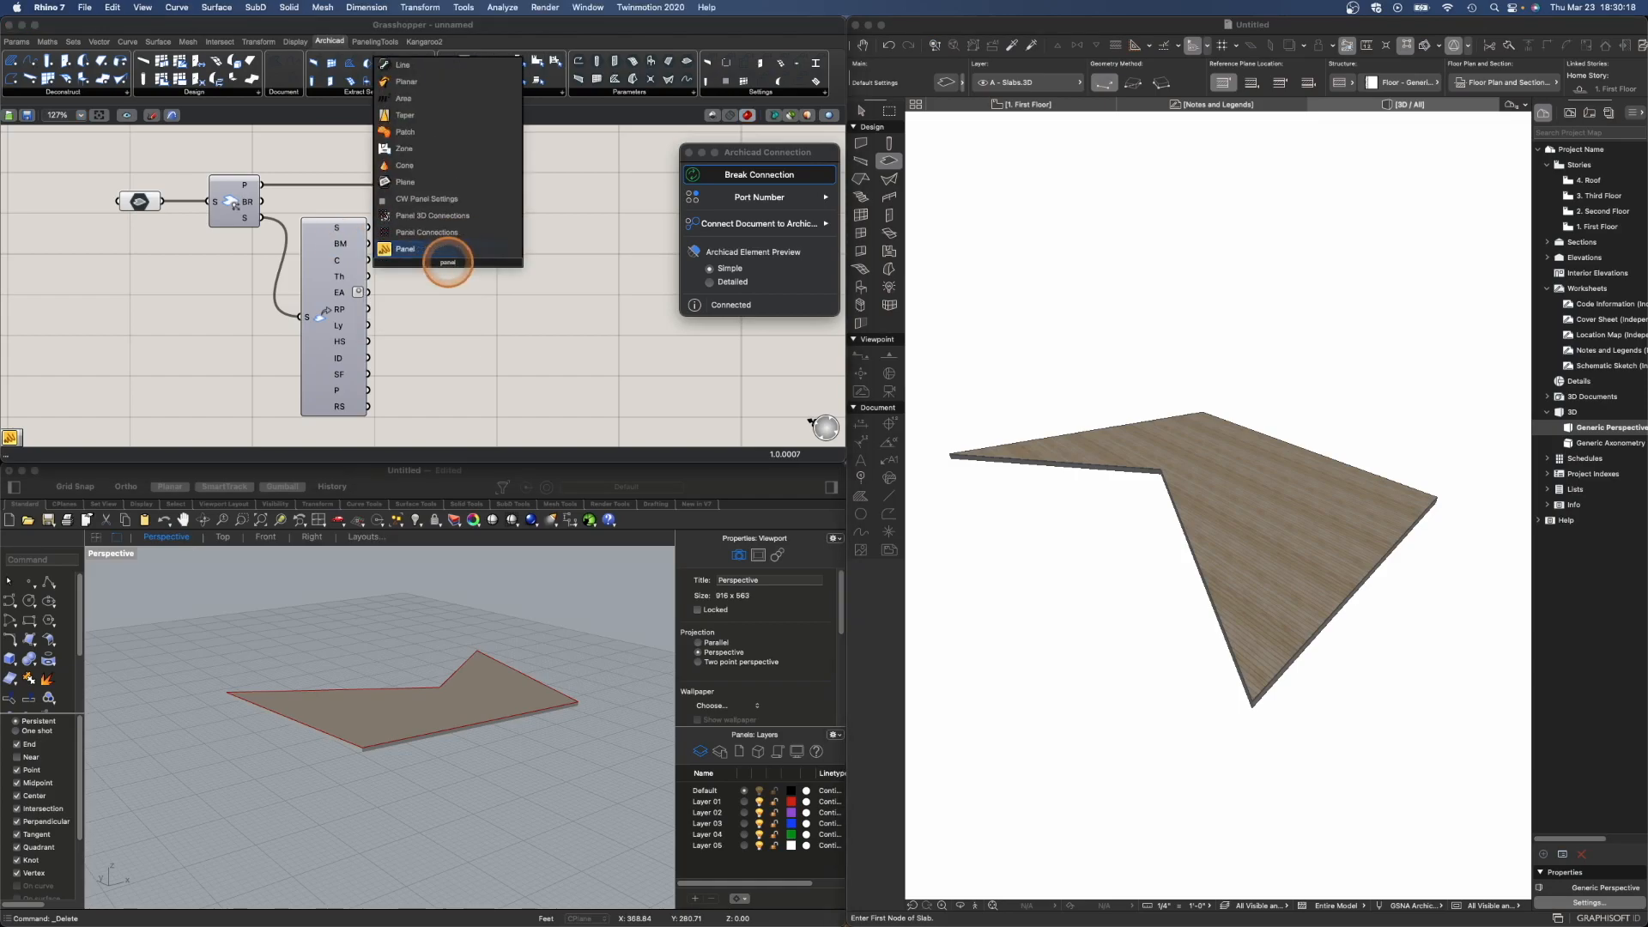
key(Return)
drag(469, 236, 531, 253)
drag(368, 243, 487, 228)
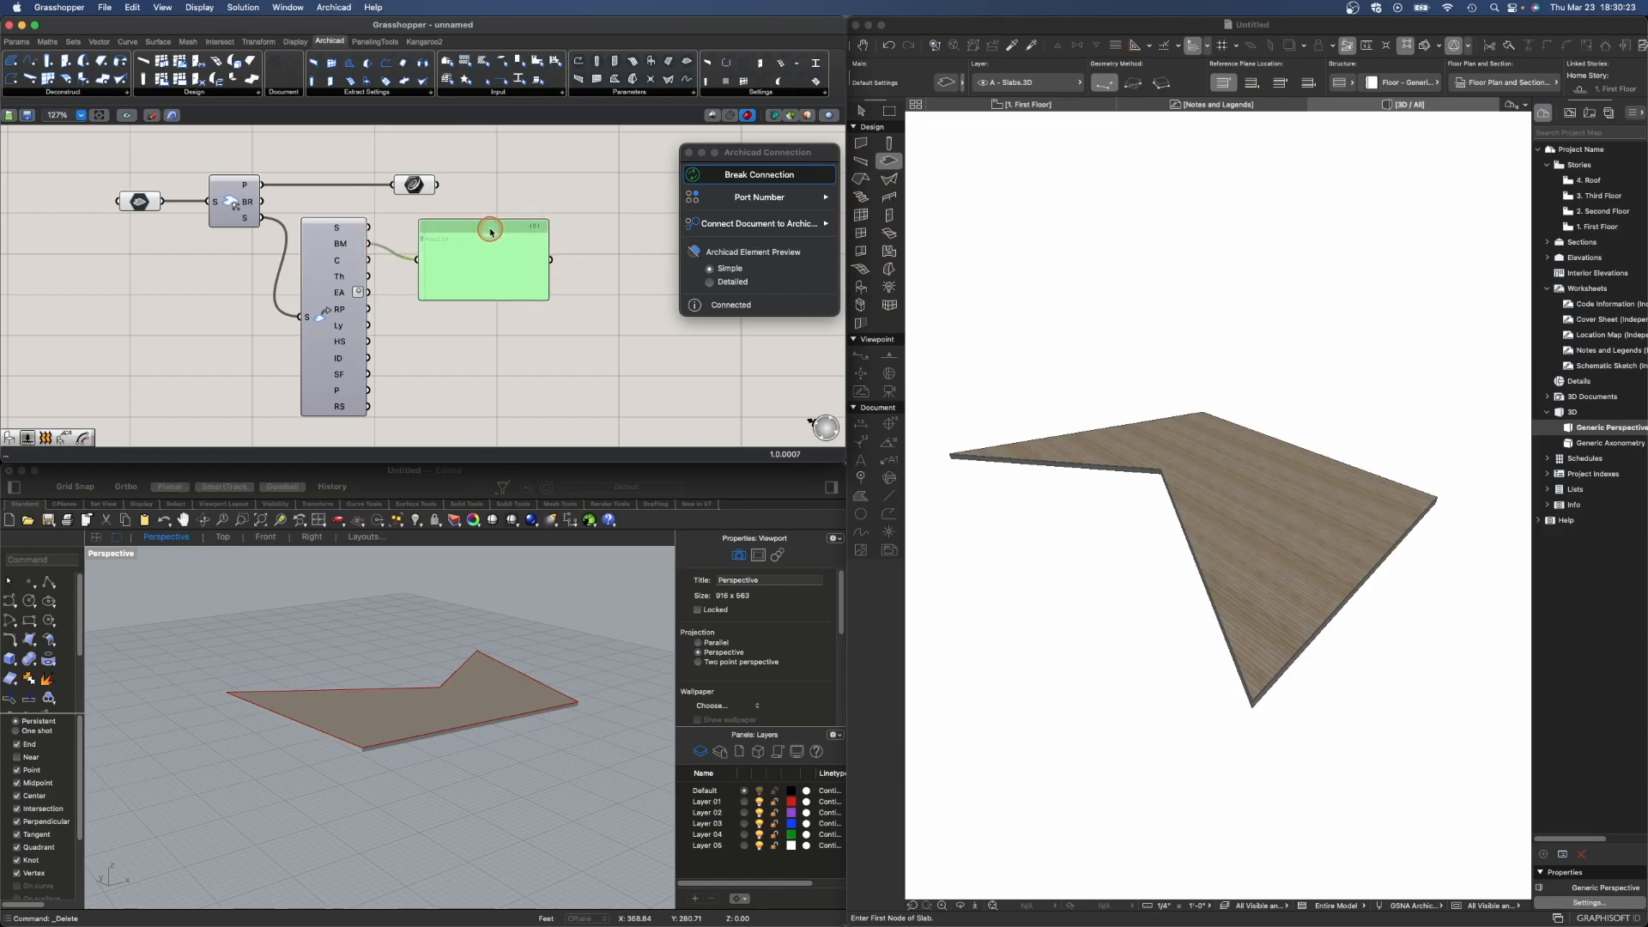
- Sync the Archicad parameter changes to Grasshopper from the Archicad Grasshopper palette
click(877, 409)
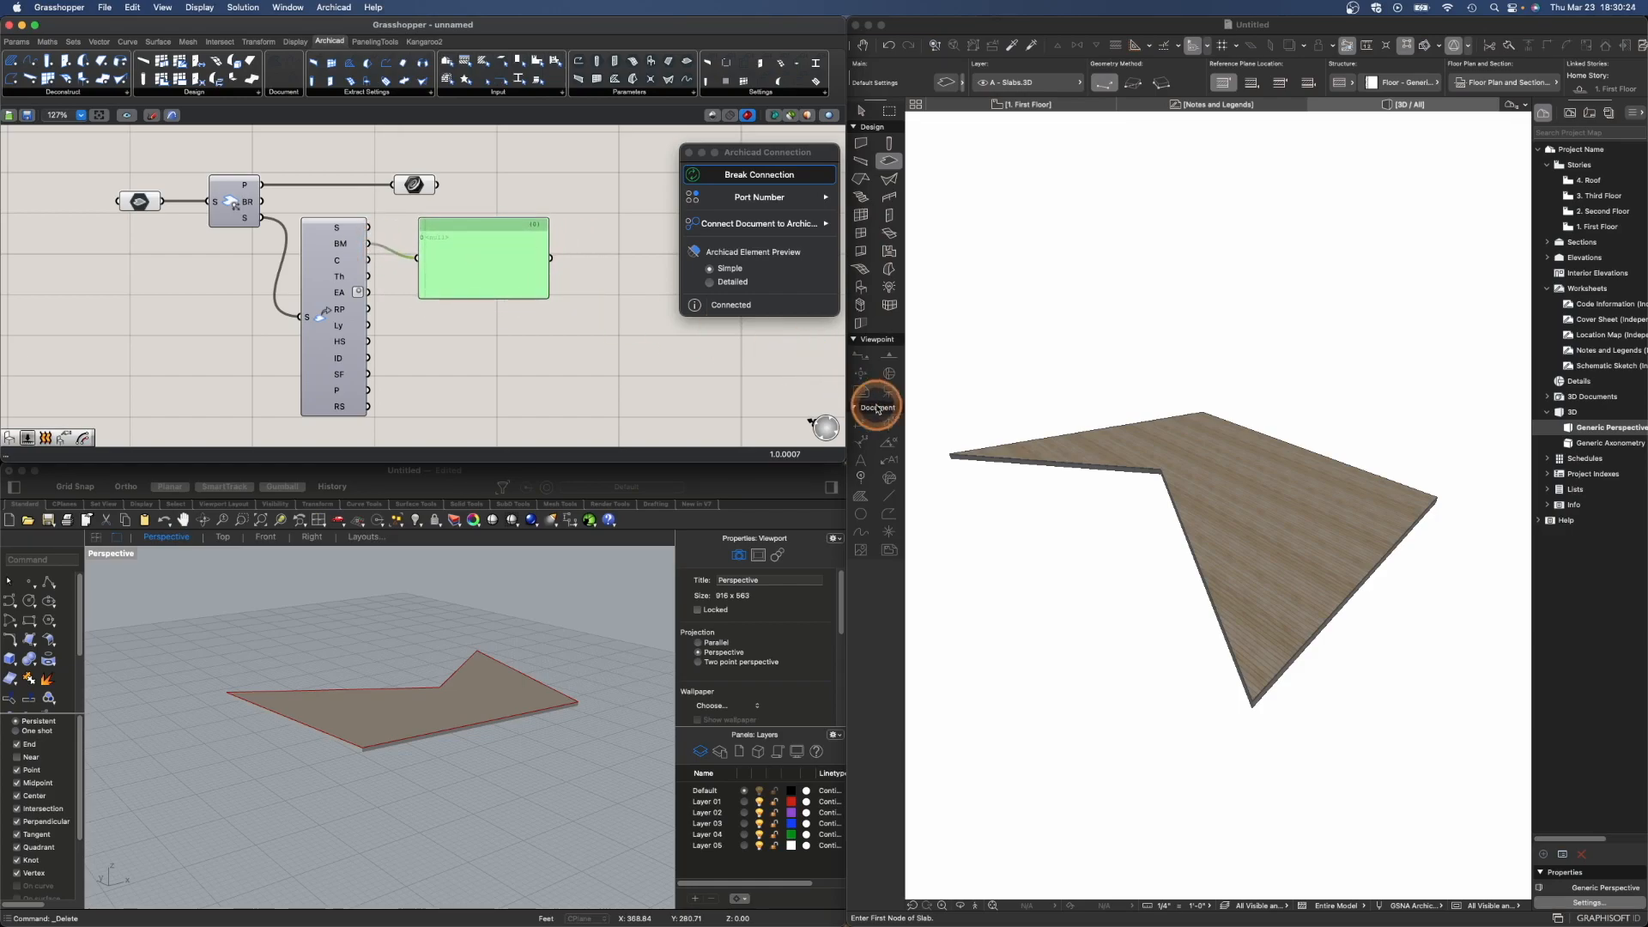
click(1141, 21)
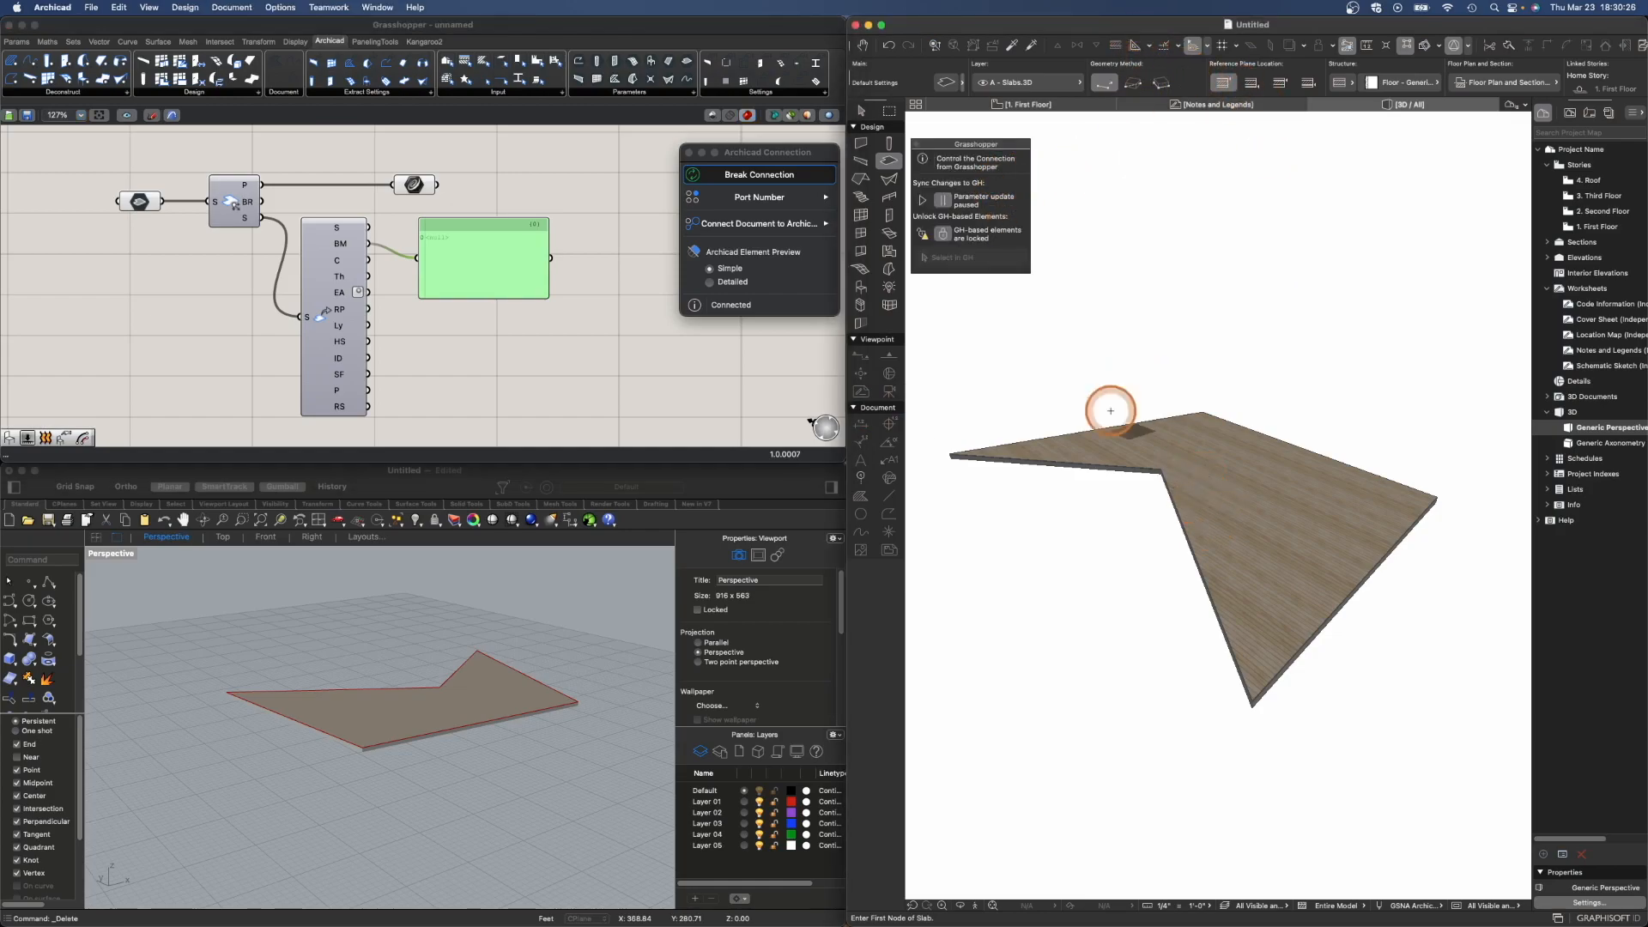
click(861, 111)
click(1120, 476)
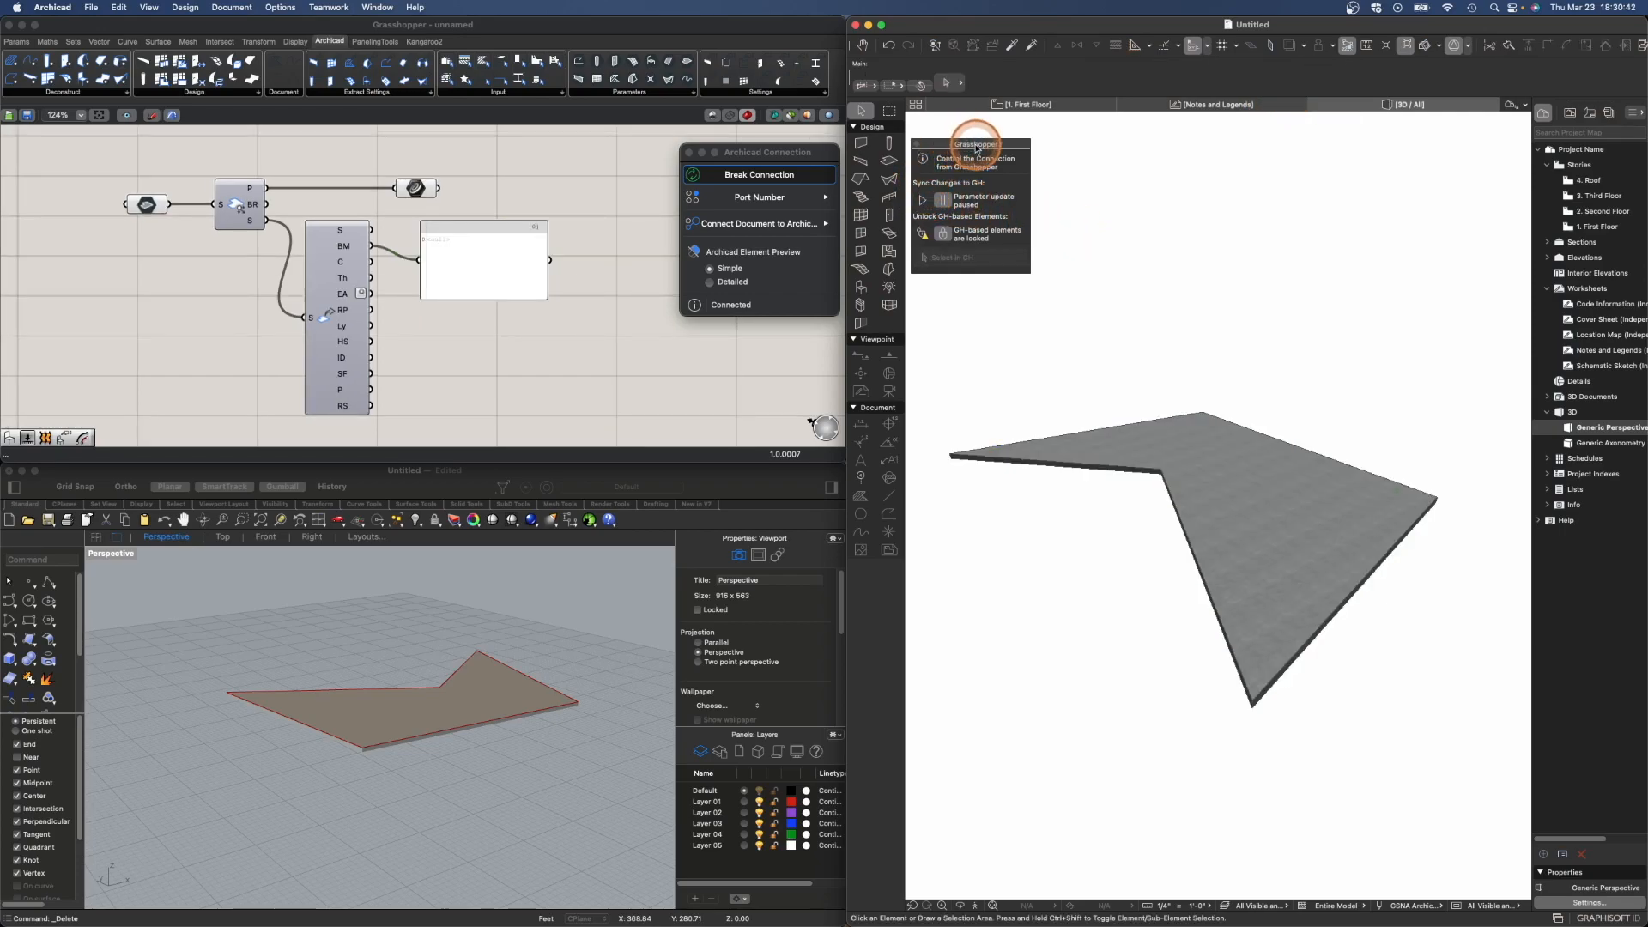
click(922, 201)
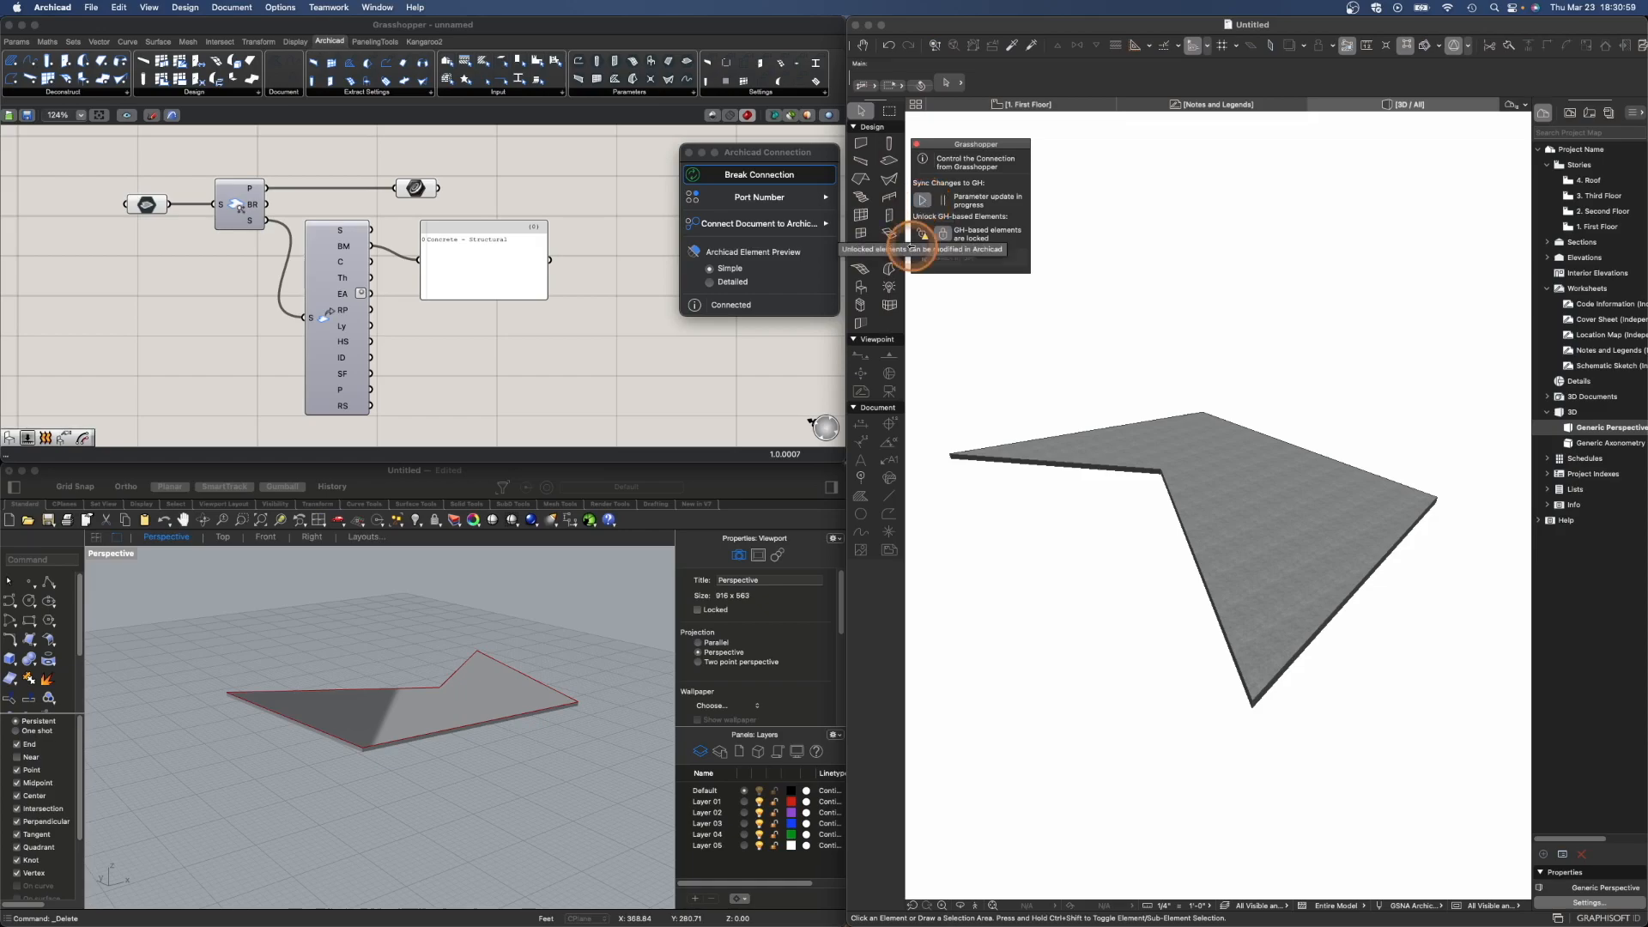
- Delete the material panel from the canvas
mouse_move(461, 224)
mouse_down()
mouse_move(438, 218)
mouse_move(447, 233)
mouse_up()
drag(470, 236, 453, 221)
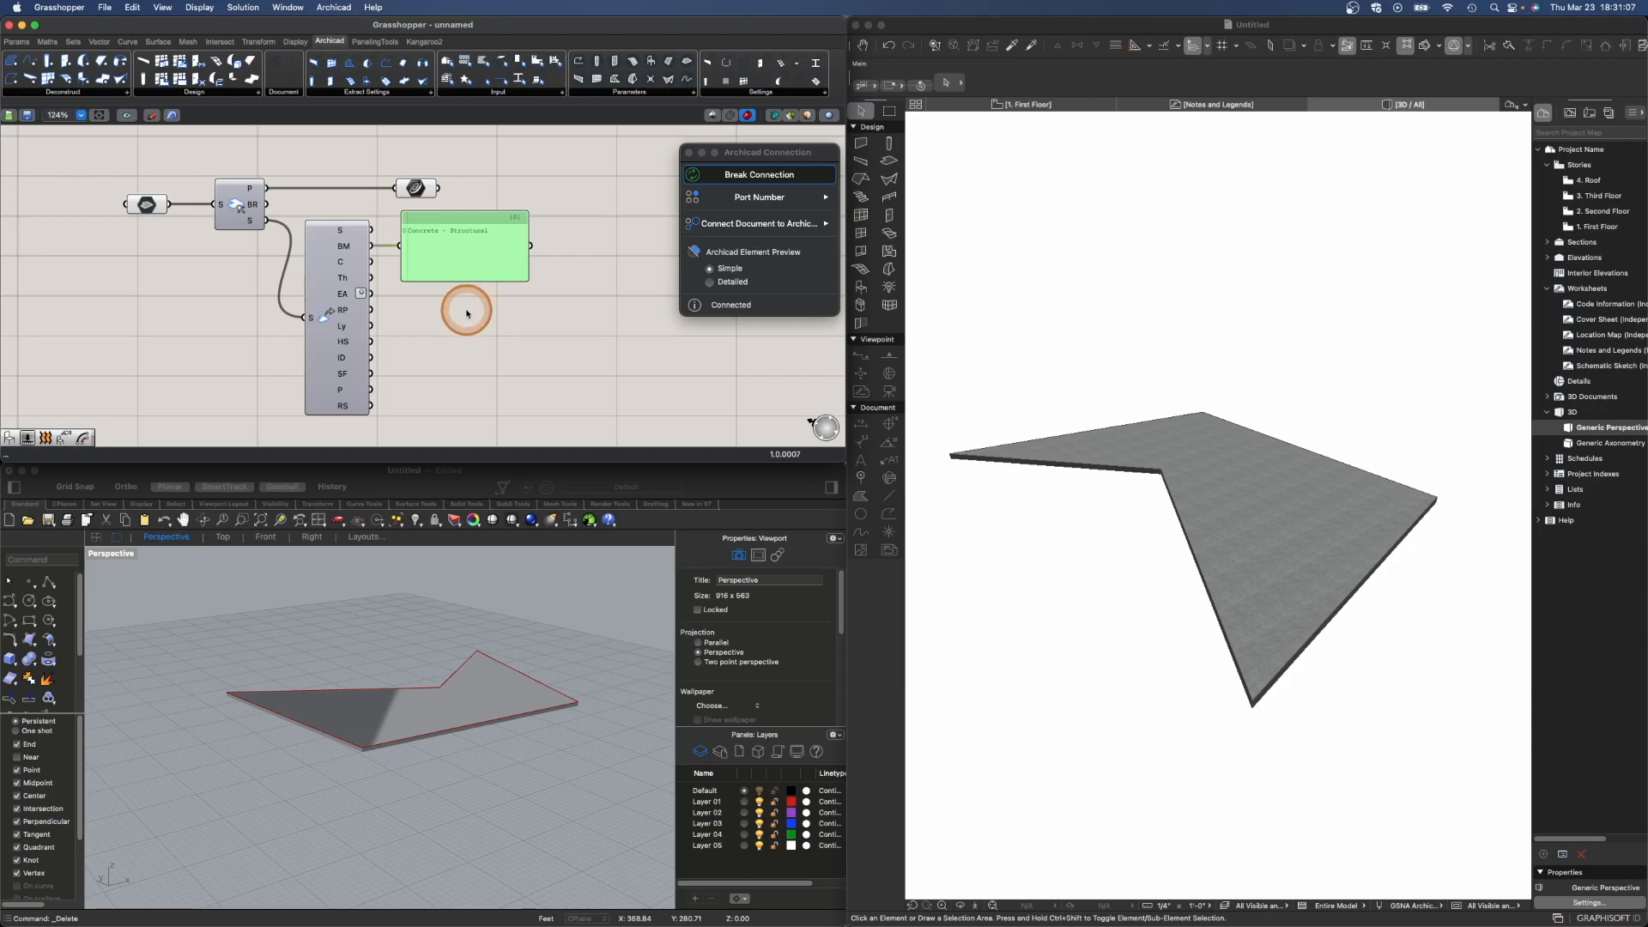
scroll(468, 309, down, 1)
key(Delete)
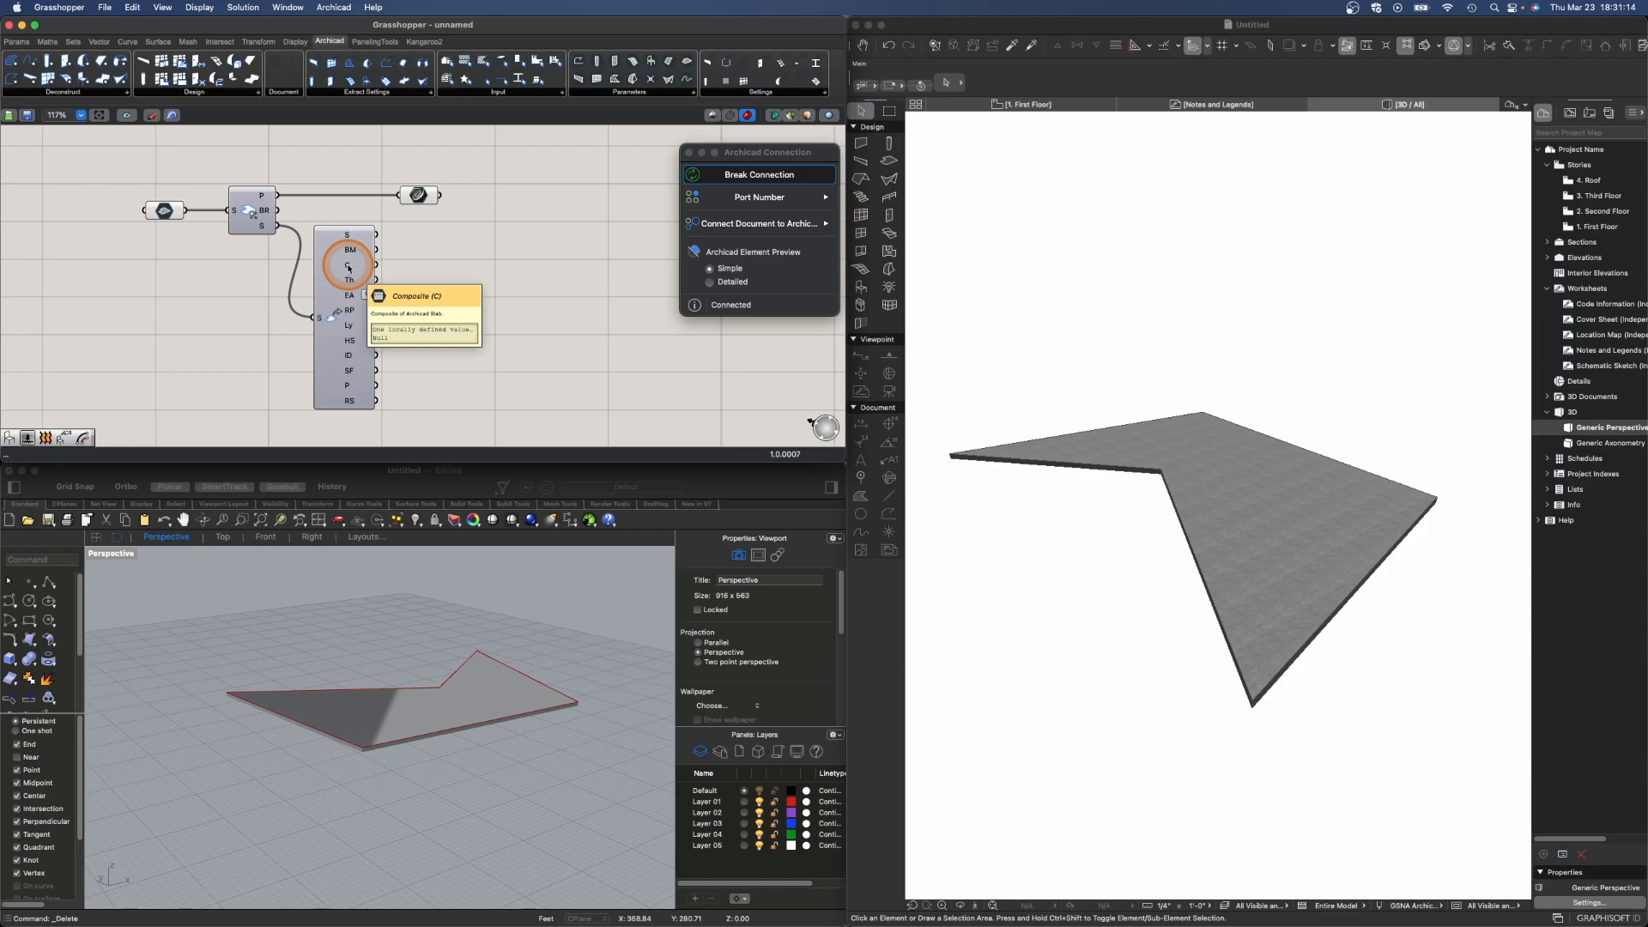
- Group the slab components and name the group "Base Slab from AC"
scroll(452, 306, down, 2)
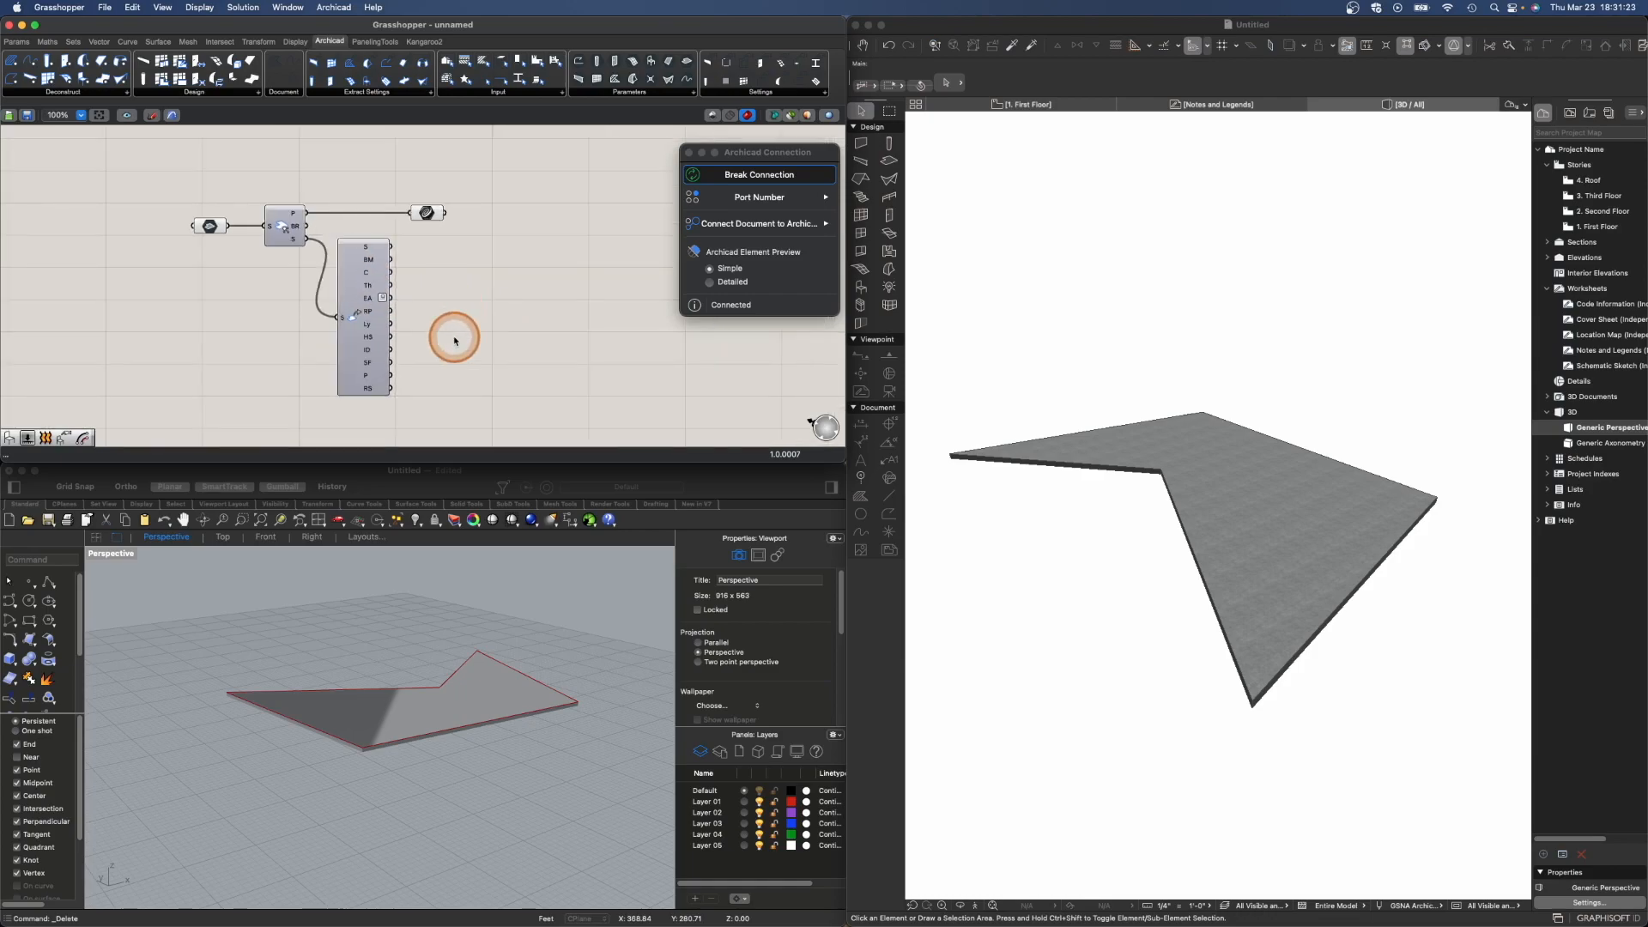
drag(426, 214, 371, 216)
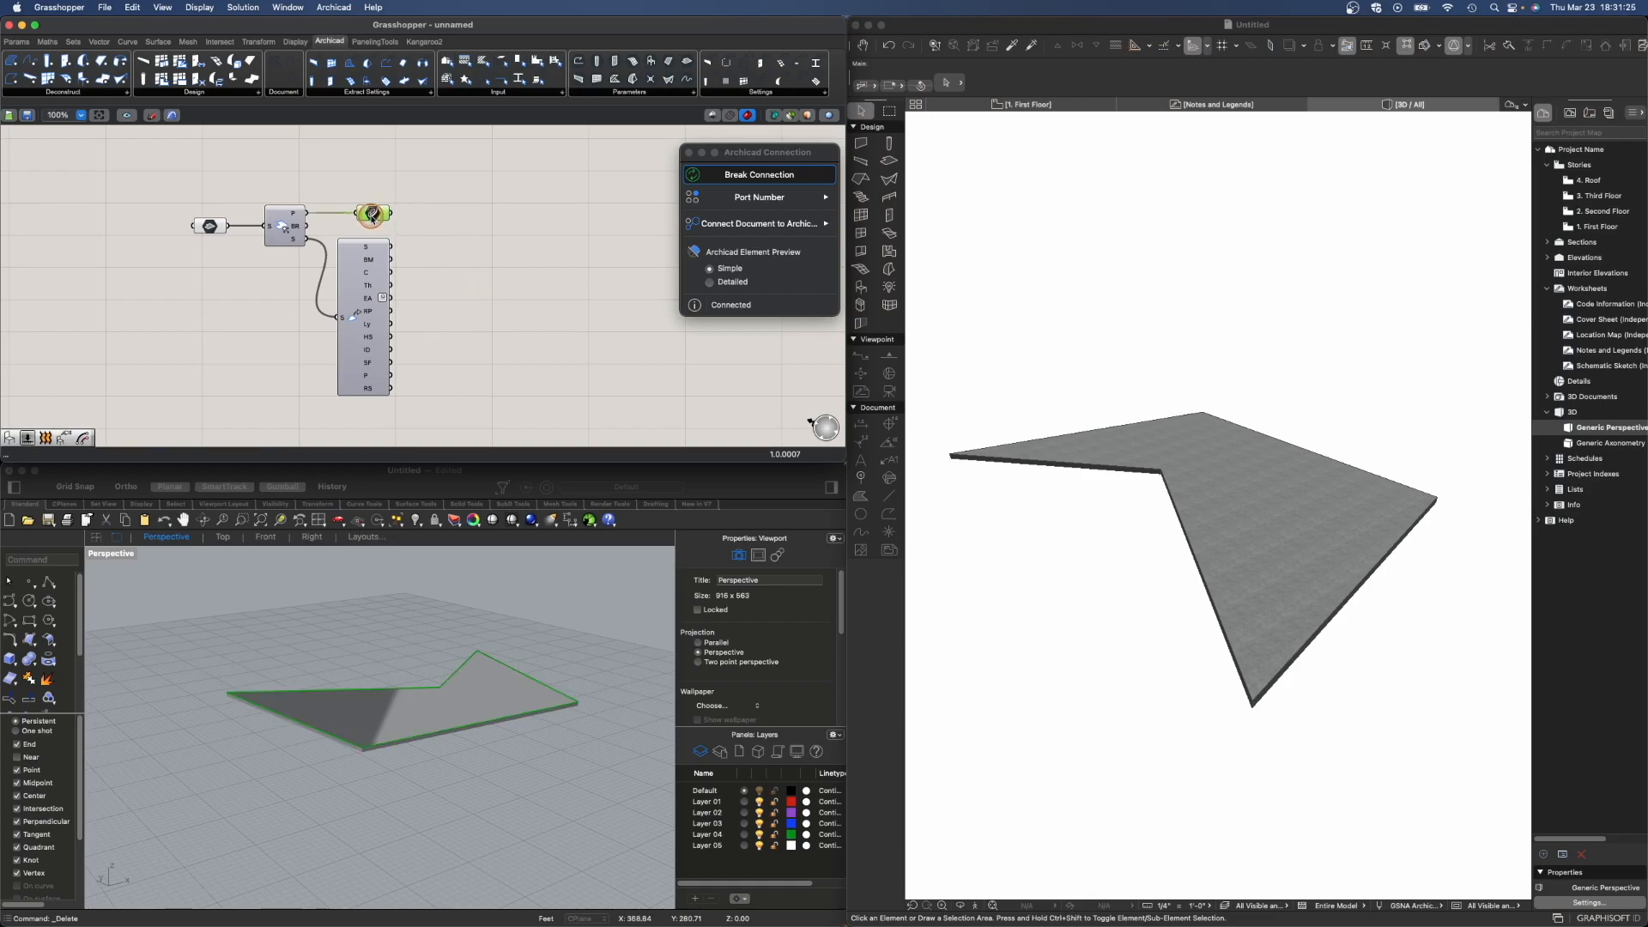
drag(167, 179, 426, 410)
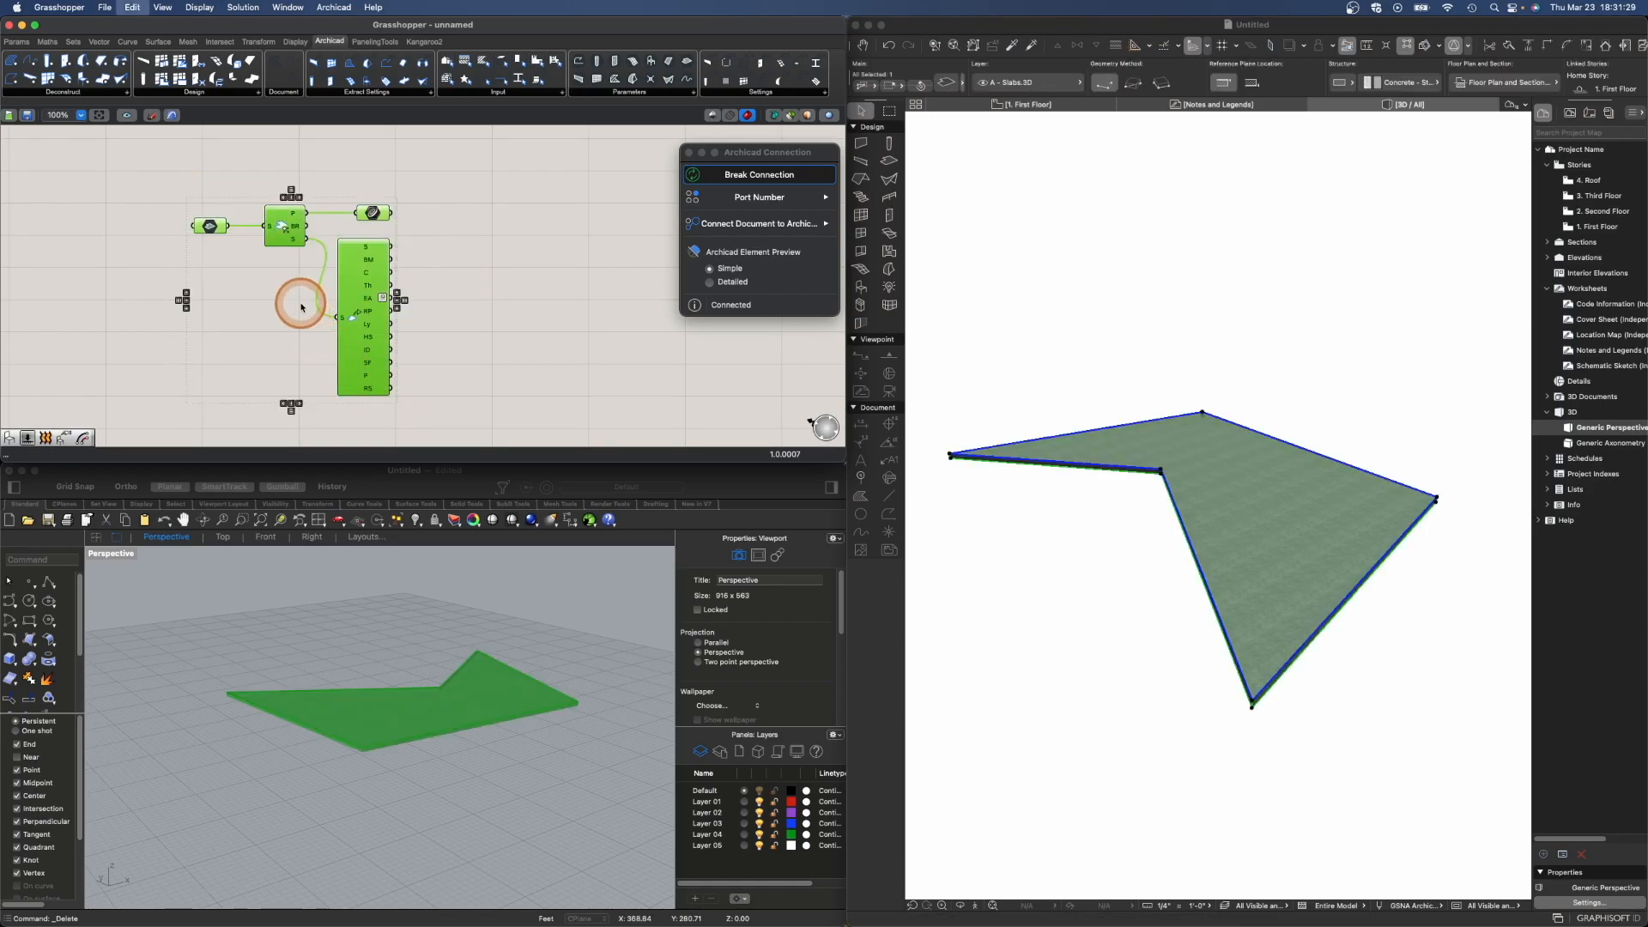
key(ctrl+g)
click(266, 268)
right_click(267, 276)
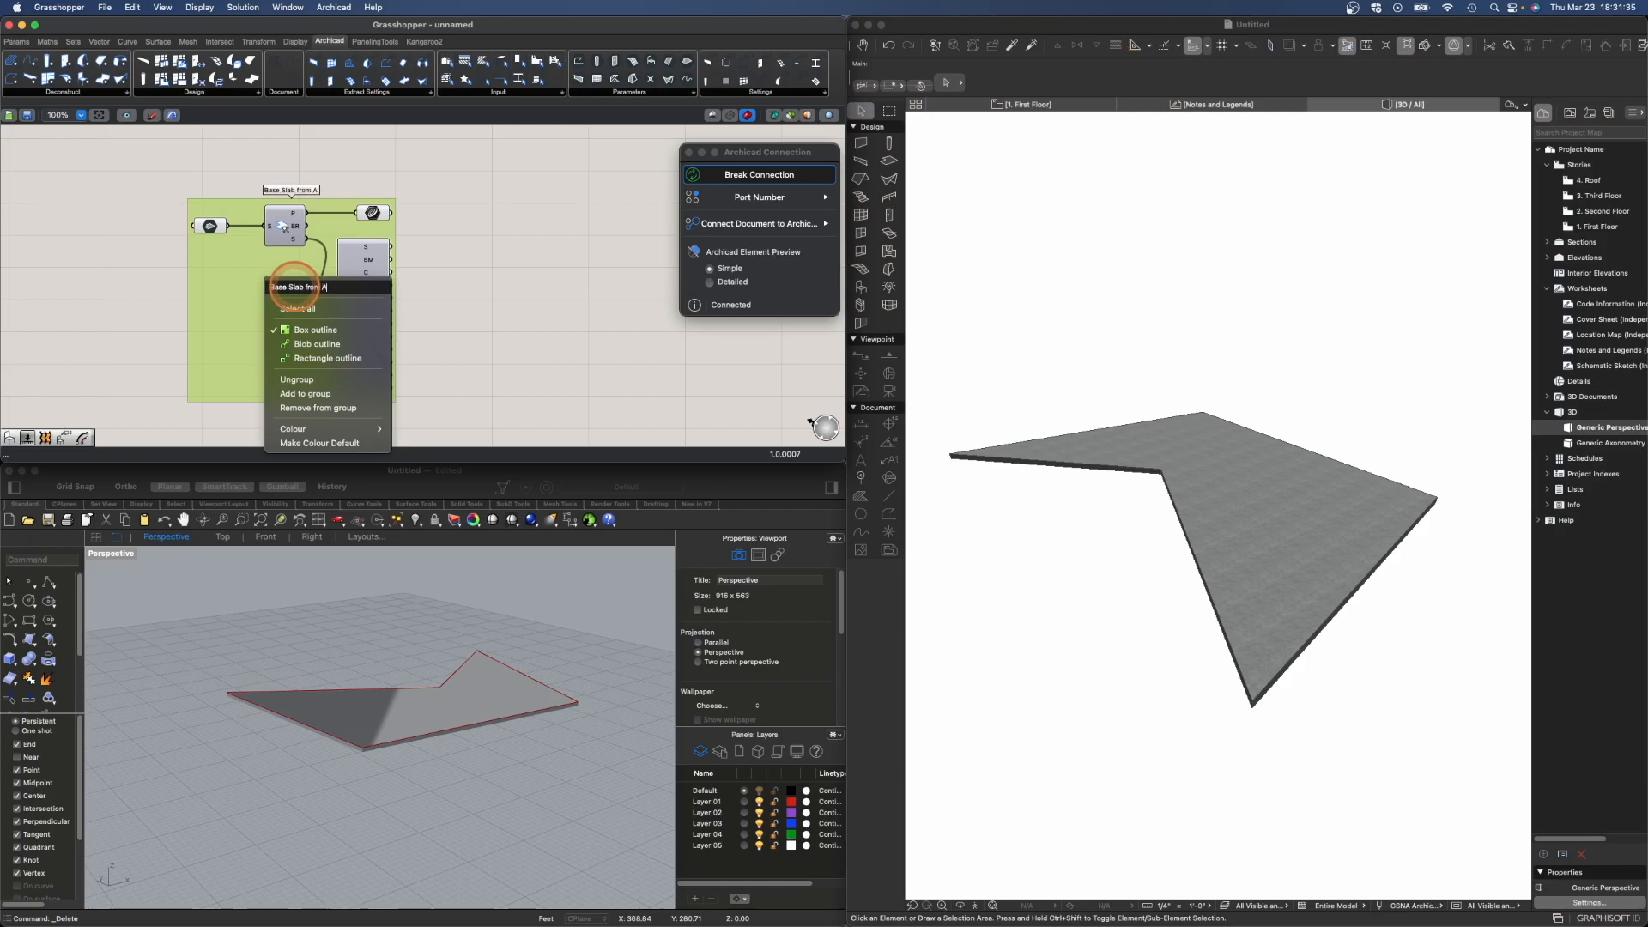
key(Return)
- Add an Archicad Wall component to the canvas beside the group
right_drag(514, 327, 416, 323)
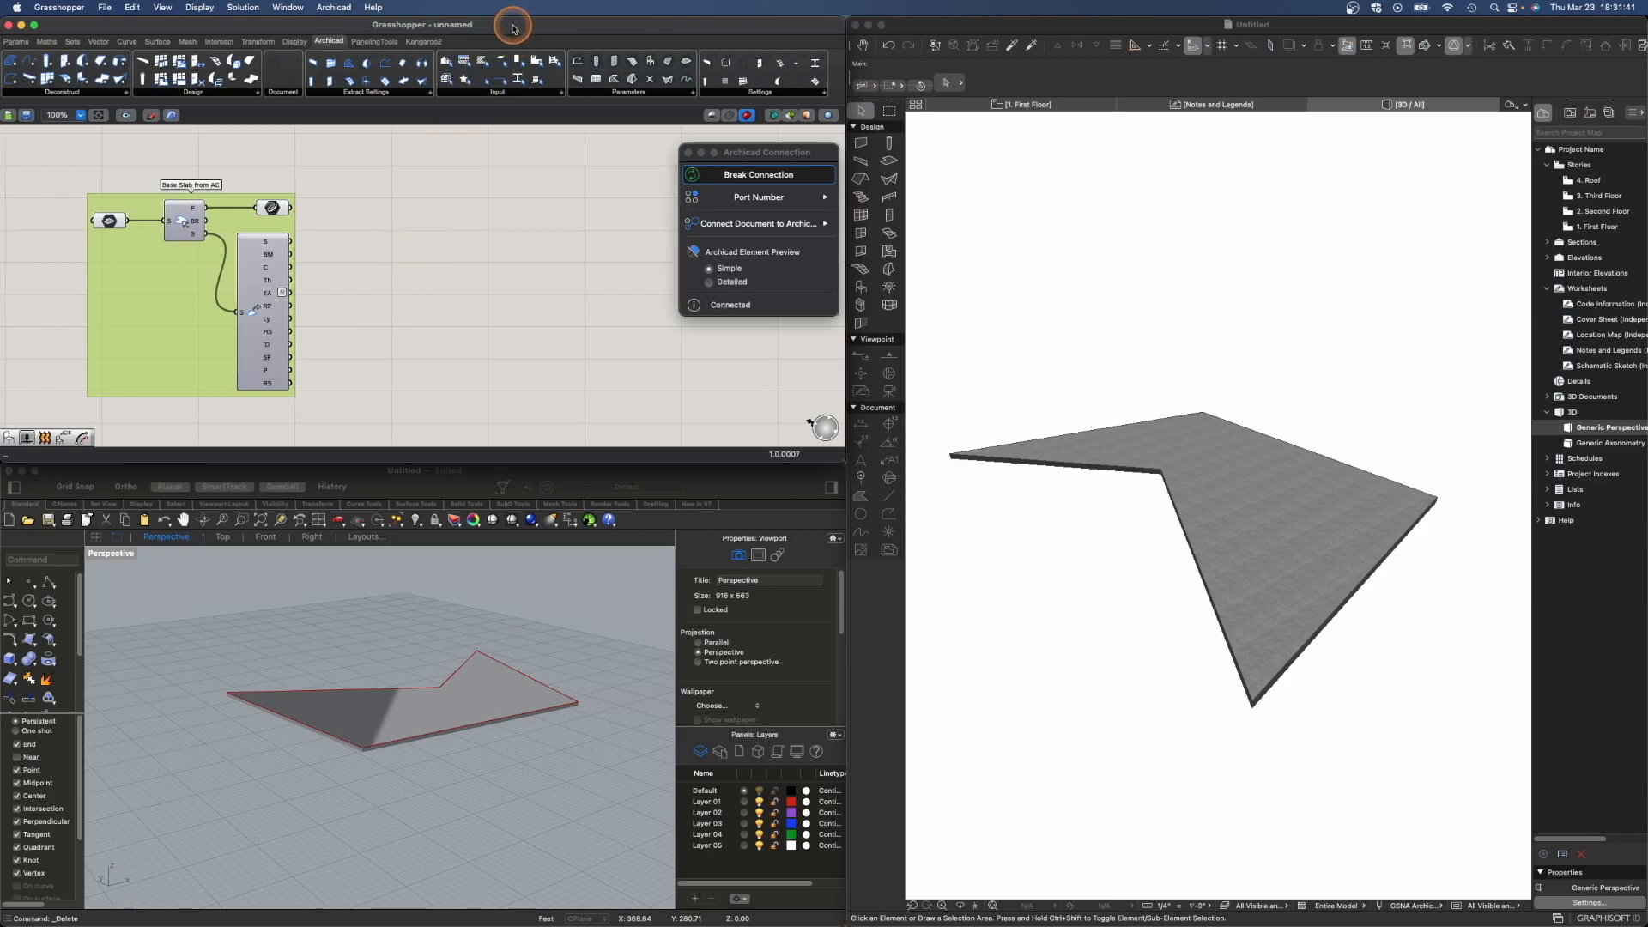
double_click(416, 208)
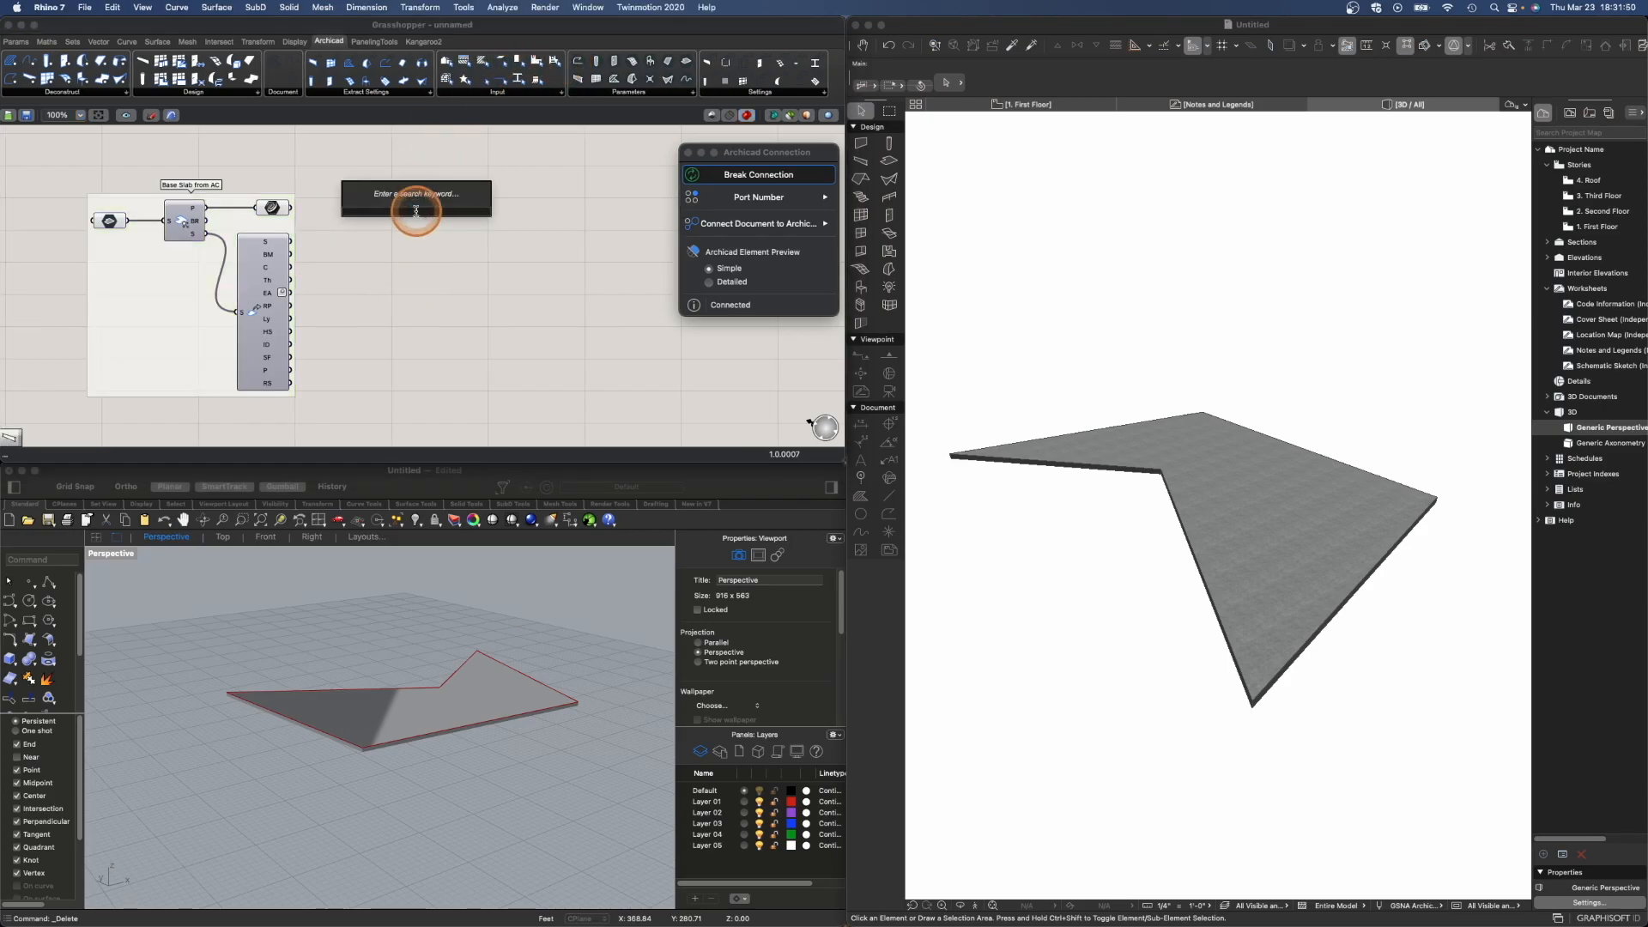
text(wall)
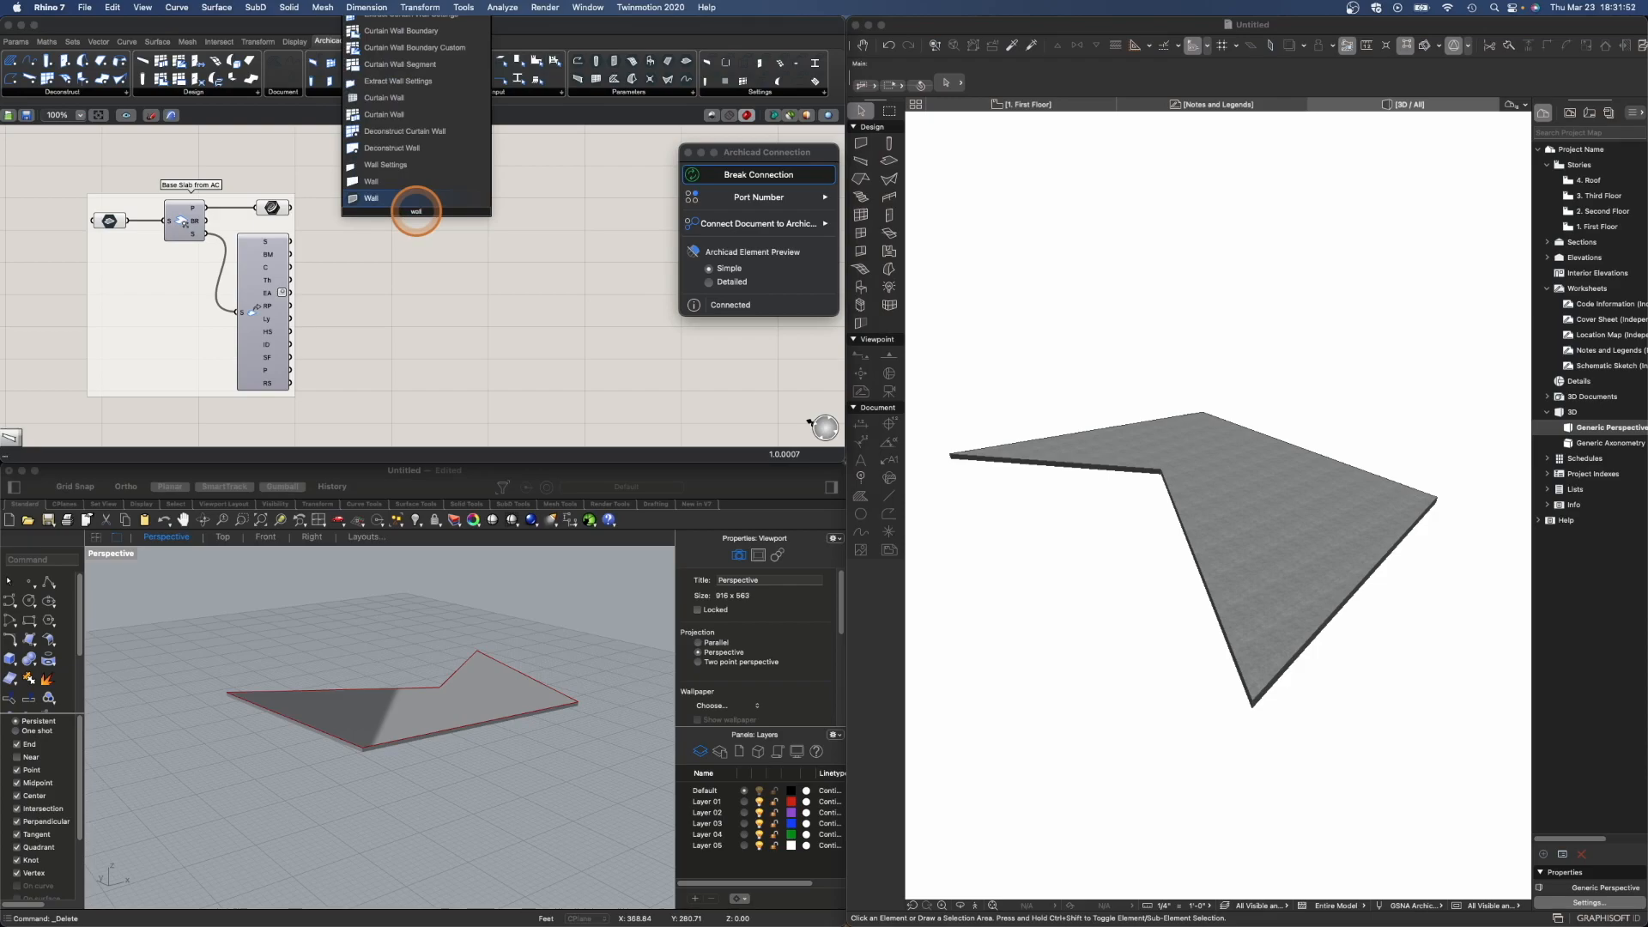
key(Return)
drag(429, 219, 457, 220)
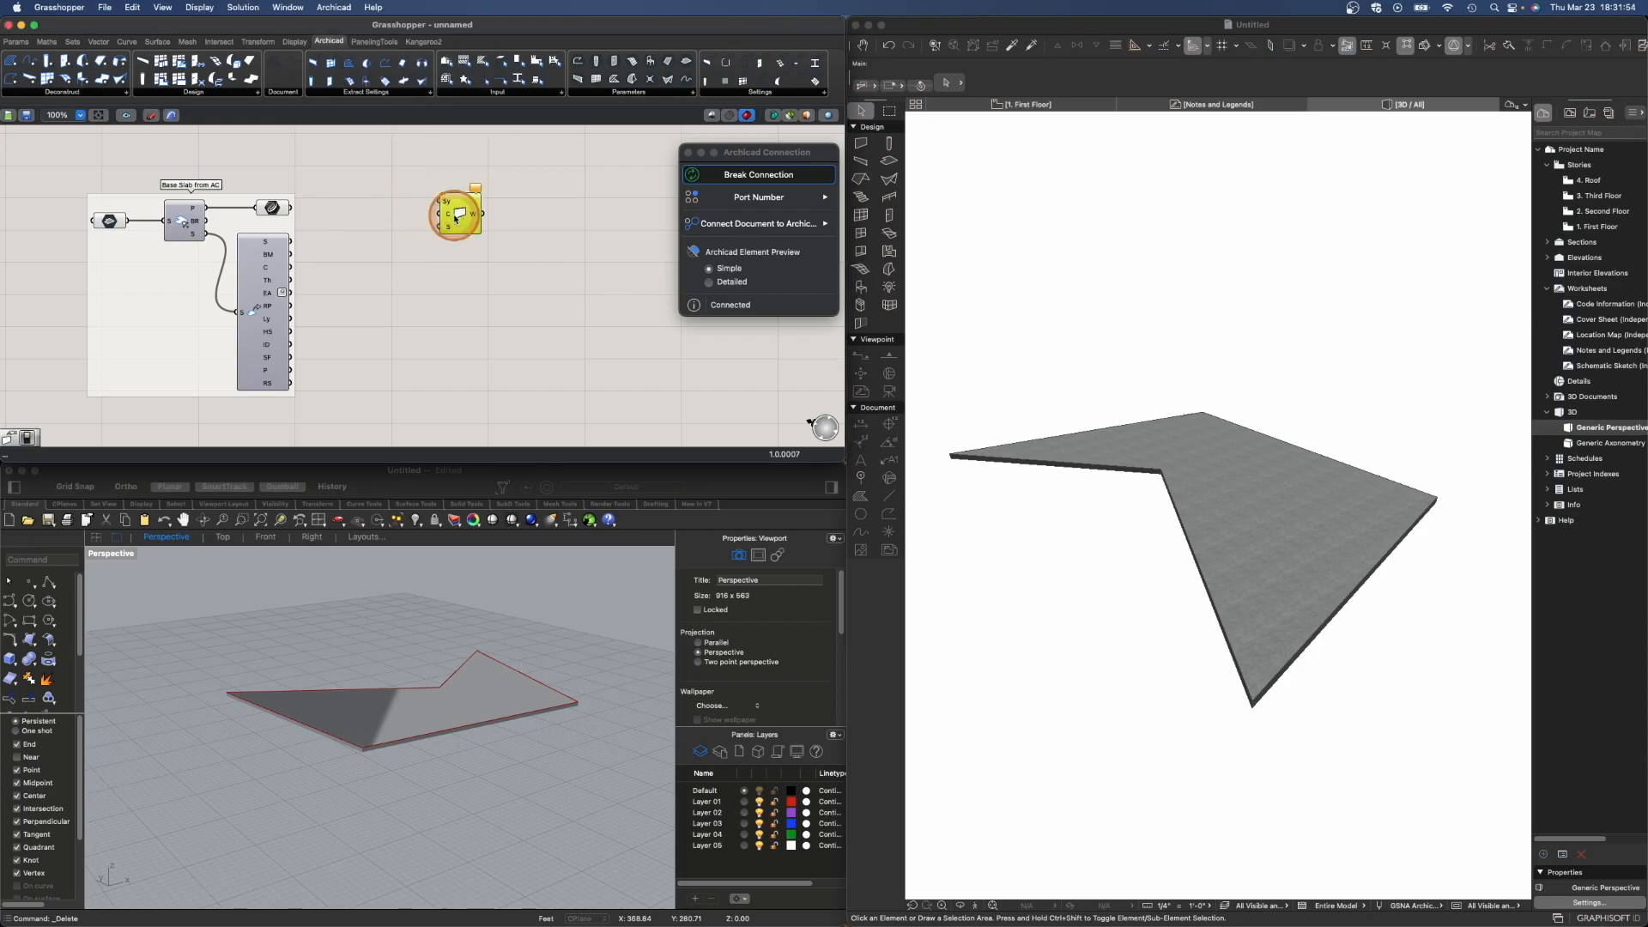
- Add a Boolean Toggle beside the Wall component and connect the slab outline curve to the Wall's C input
double_click(410, 188)
text(toog)
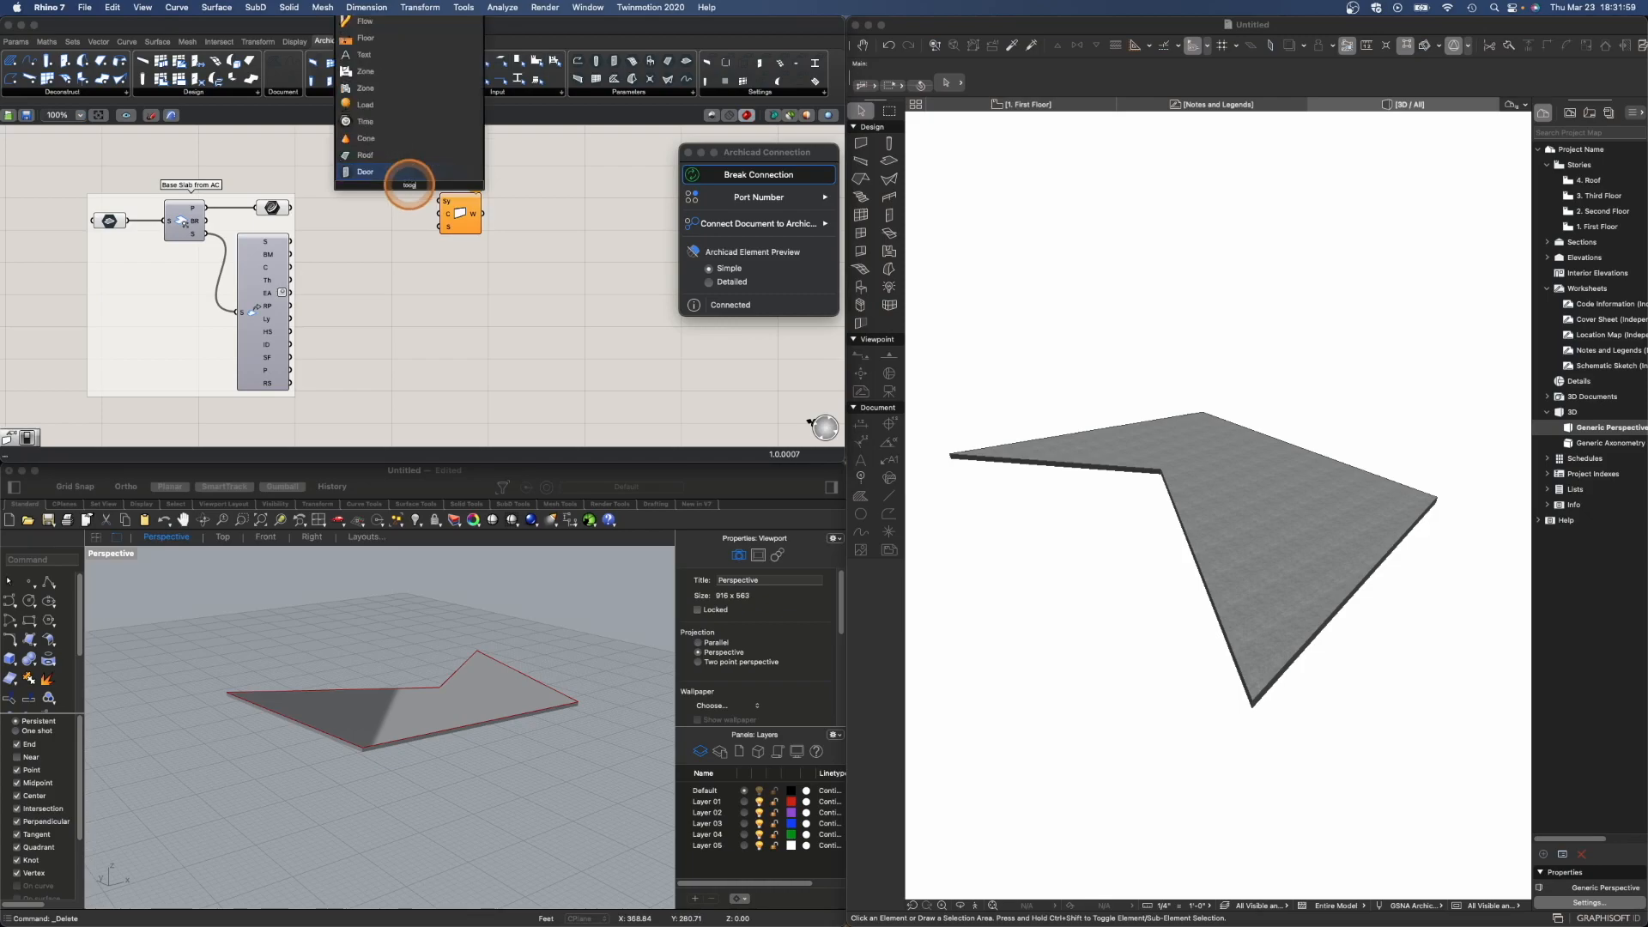
key(BackSpace)
text(g)
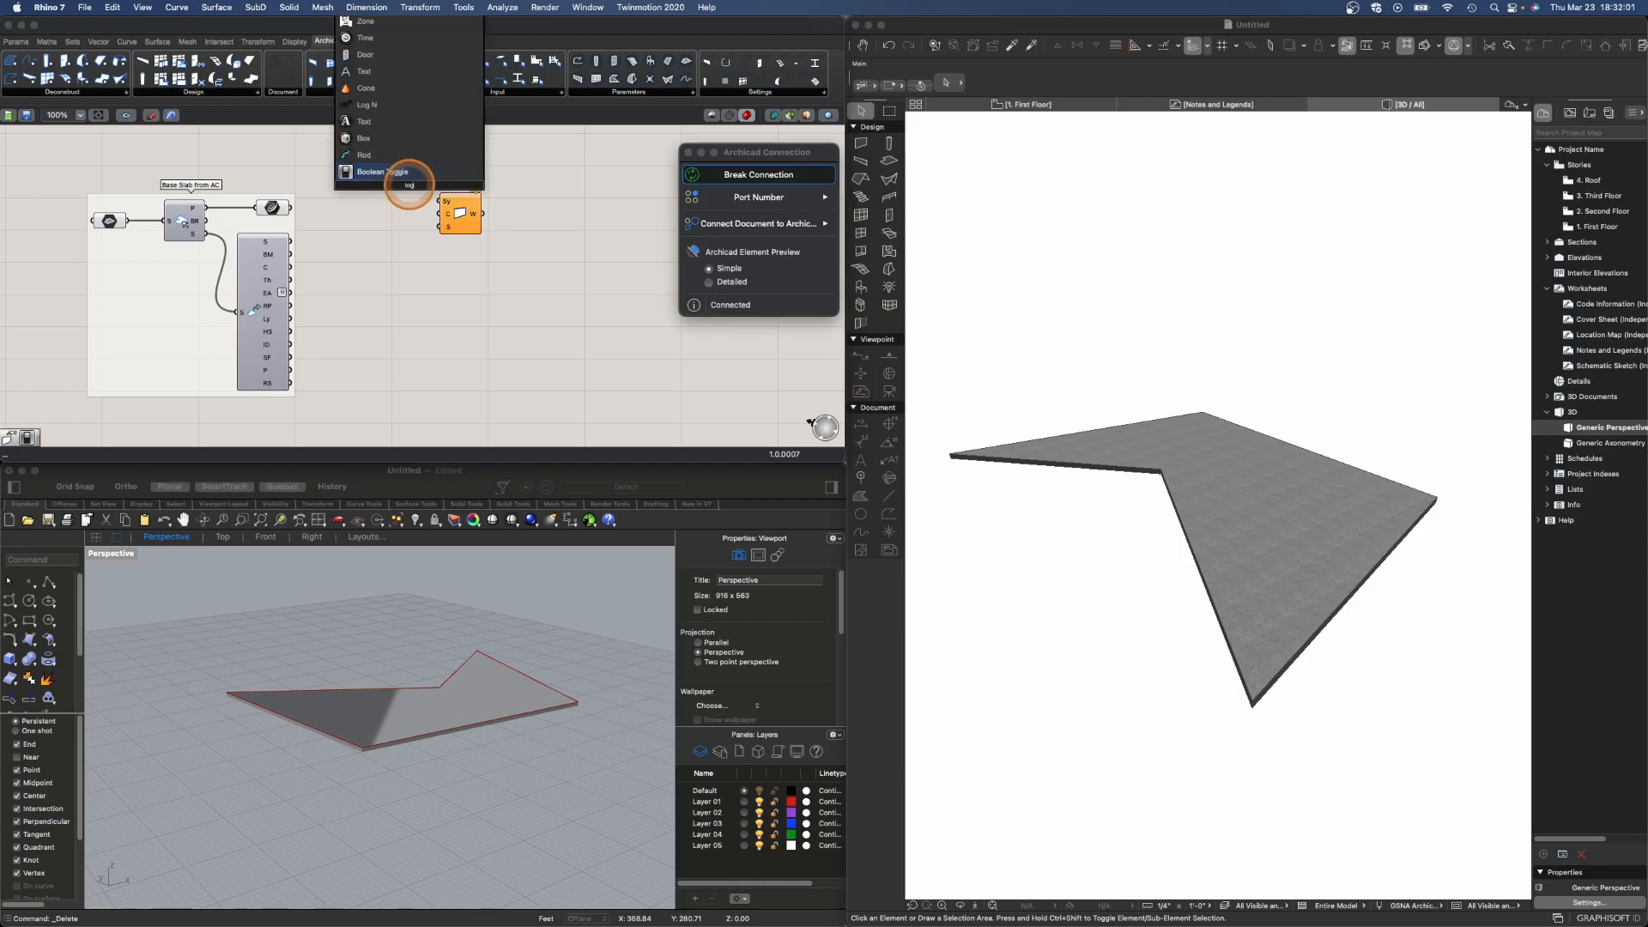
key(Return)
drag(408, 184, 459, 207)
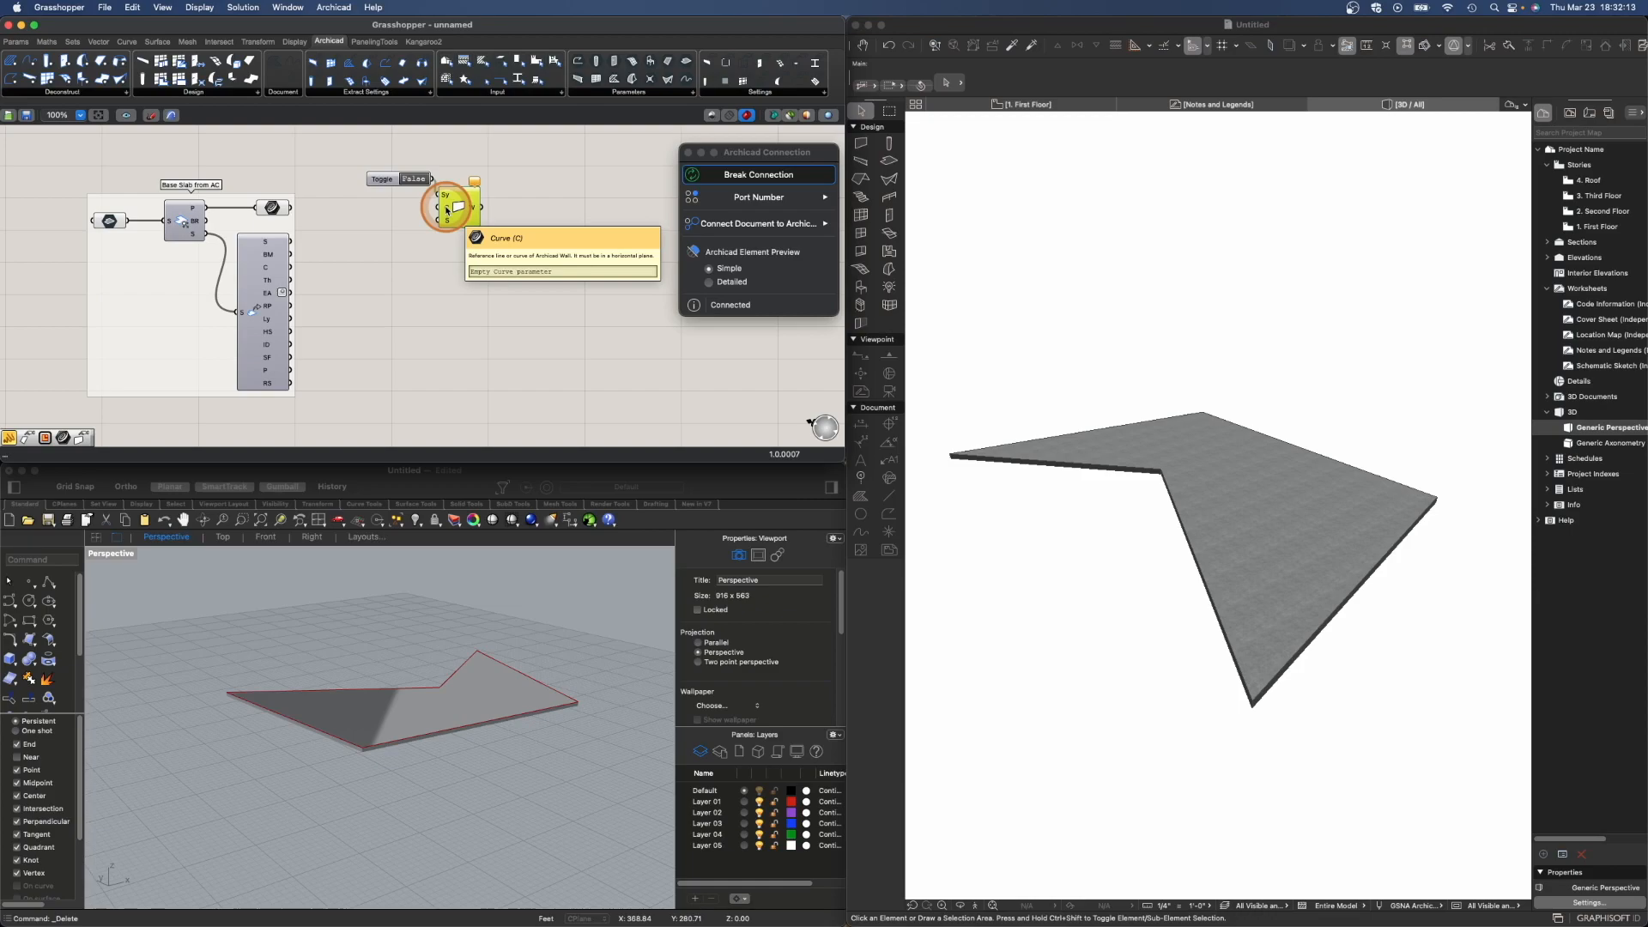
drag(440, 213, 444, 208)
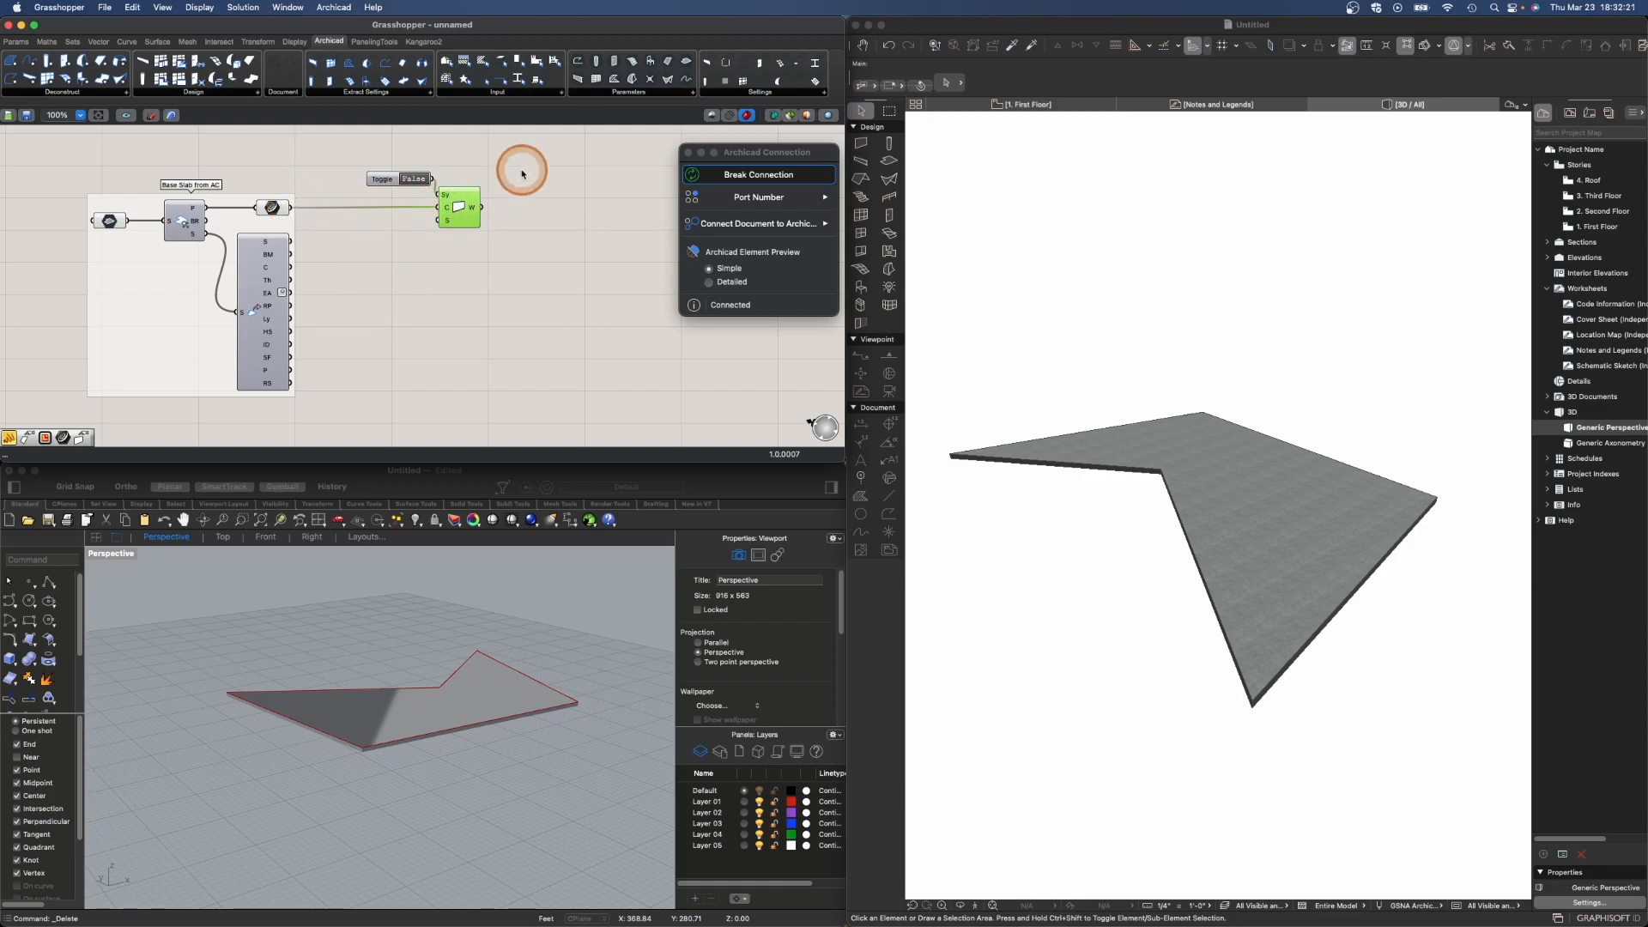
- Add a Wall Settings component and connect its output to the Wall's settings input
click(825, 94)
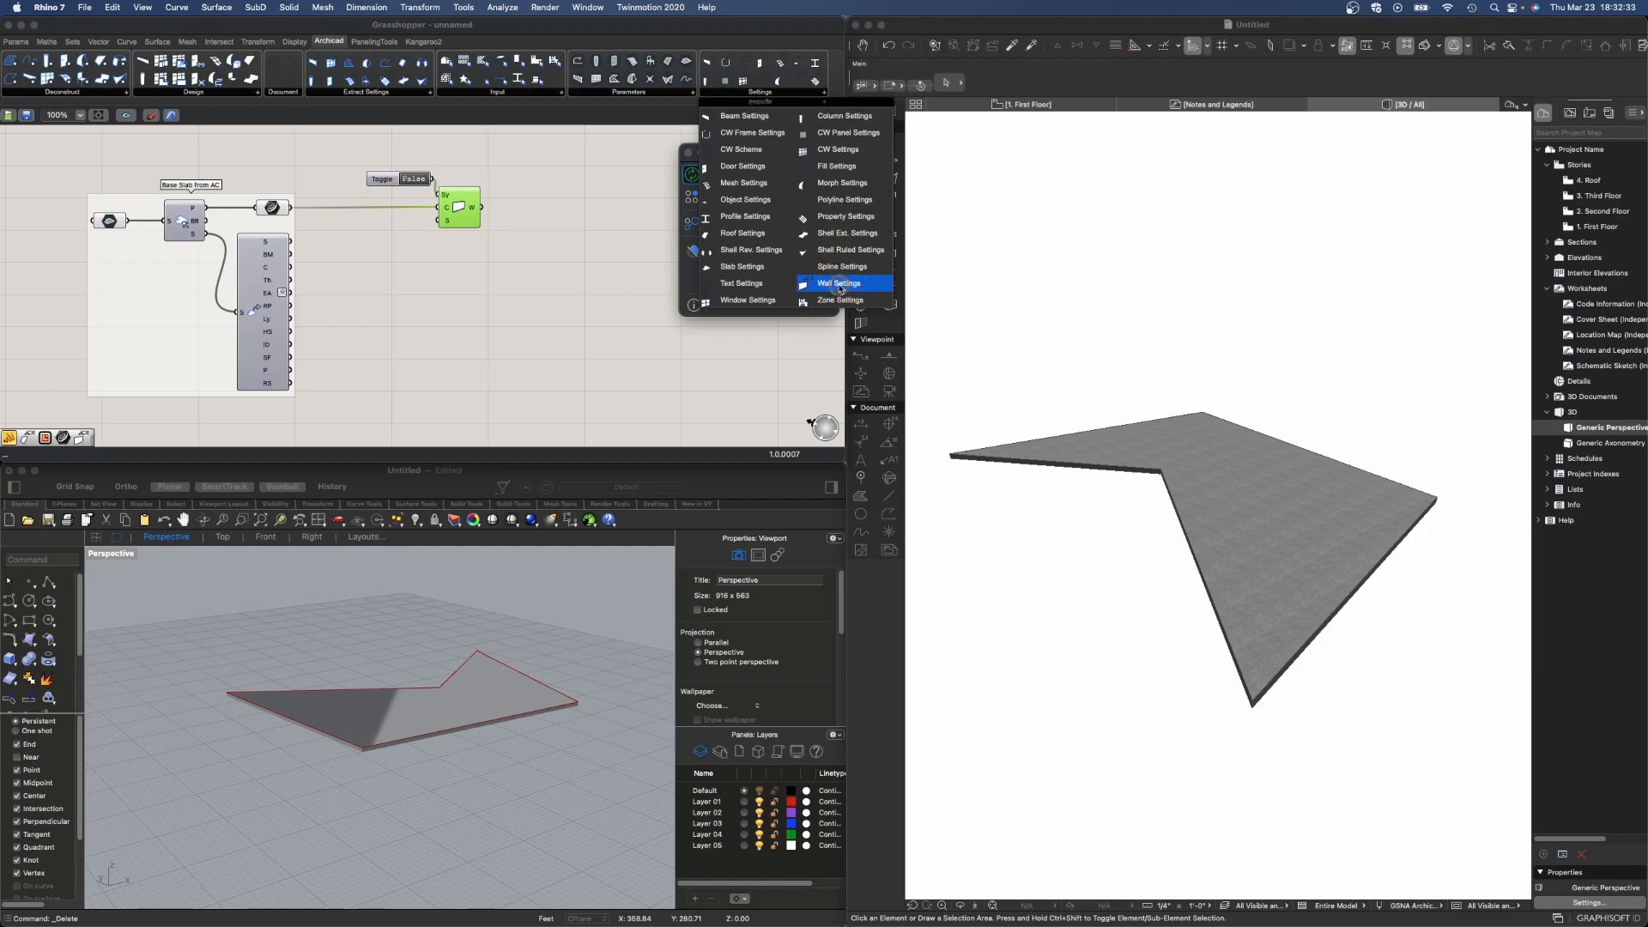
click(416, 301)
mouse_move(416, 255)
mouse_down()
mouse_move(443, 224)
mouse_move(400, 246)
mouse_up()
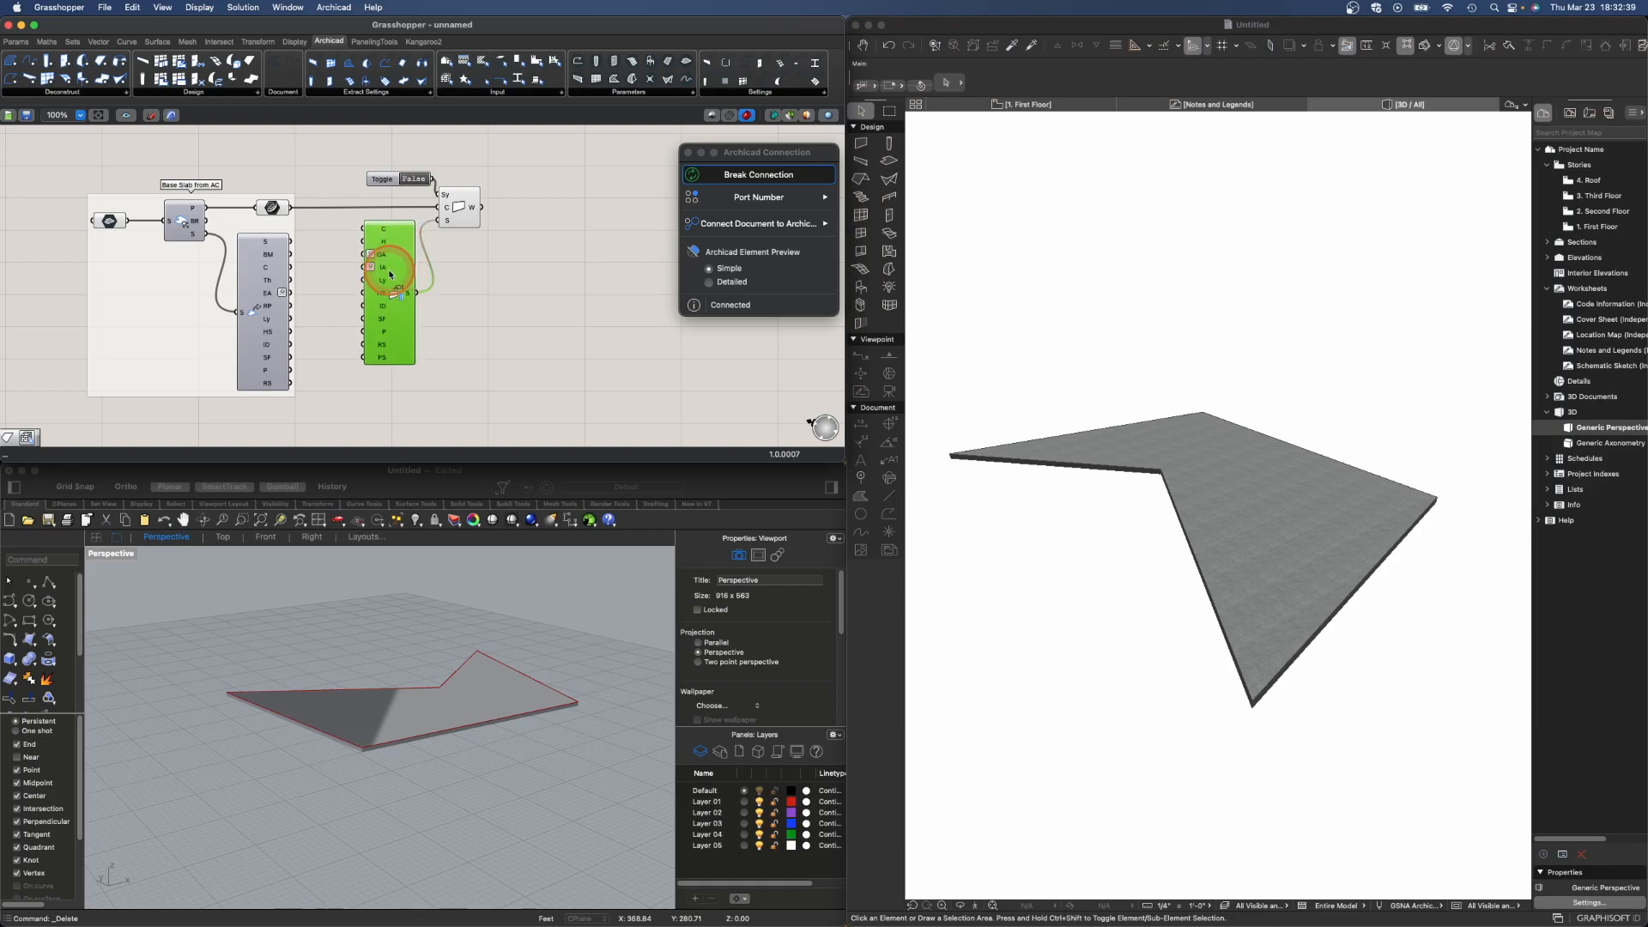
- Set the Wall Settings component's structure to Basic
scroll(390, 294, up, 5)
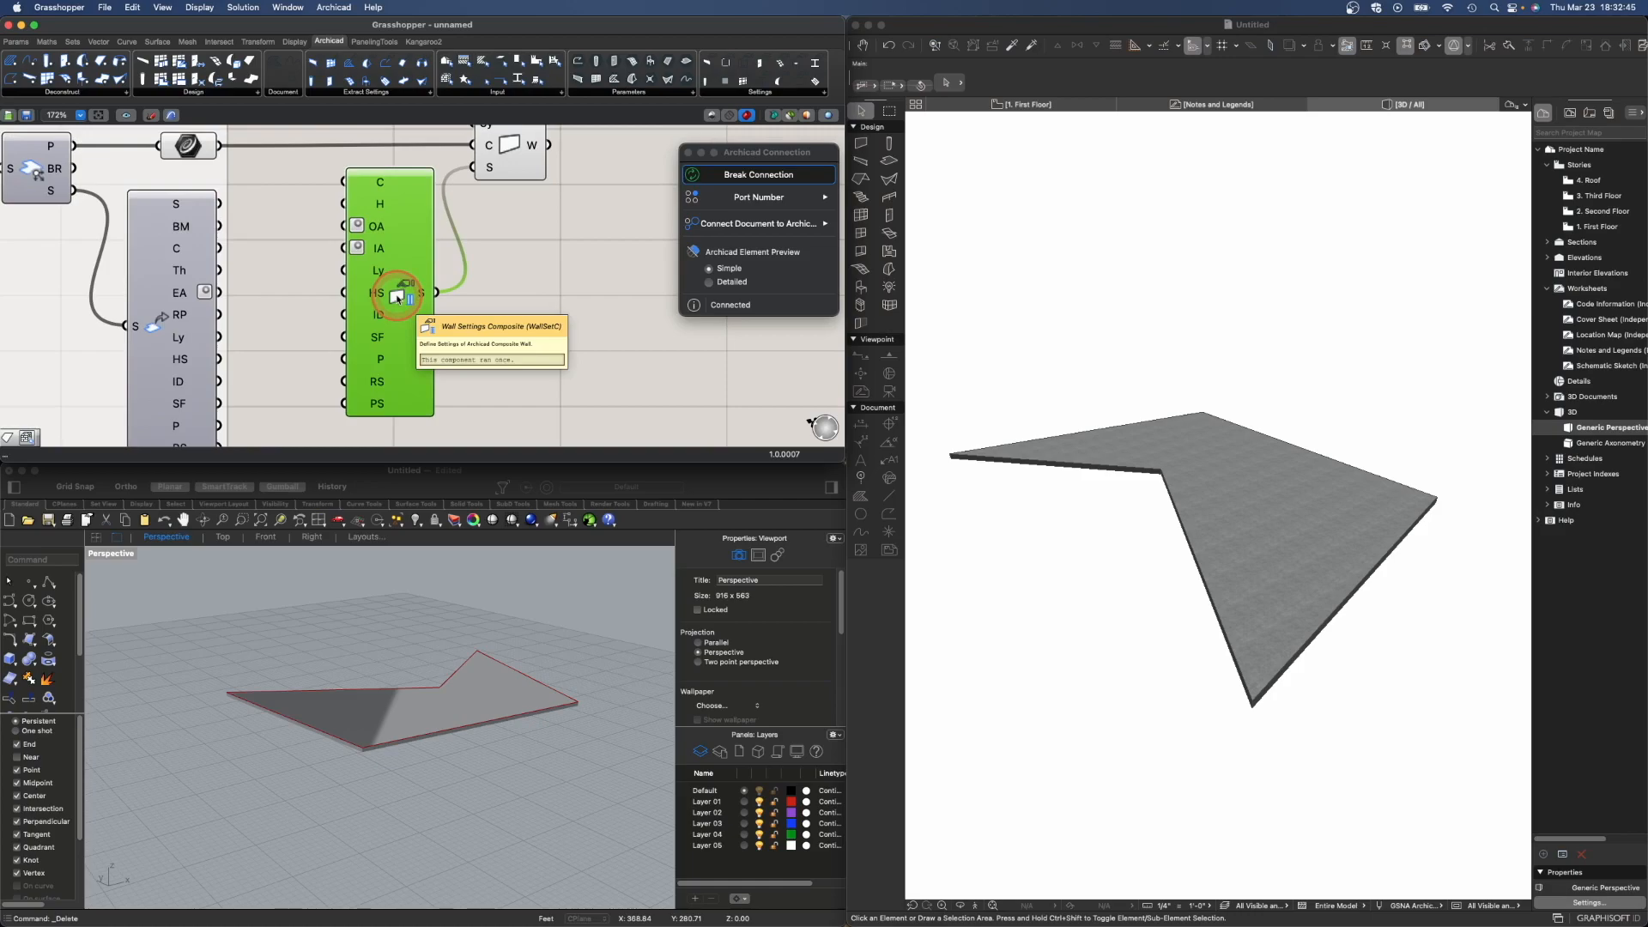
right_click(396, 297)
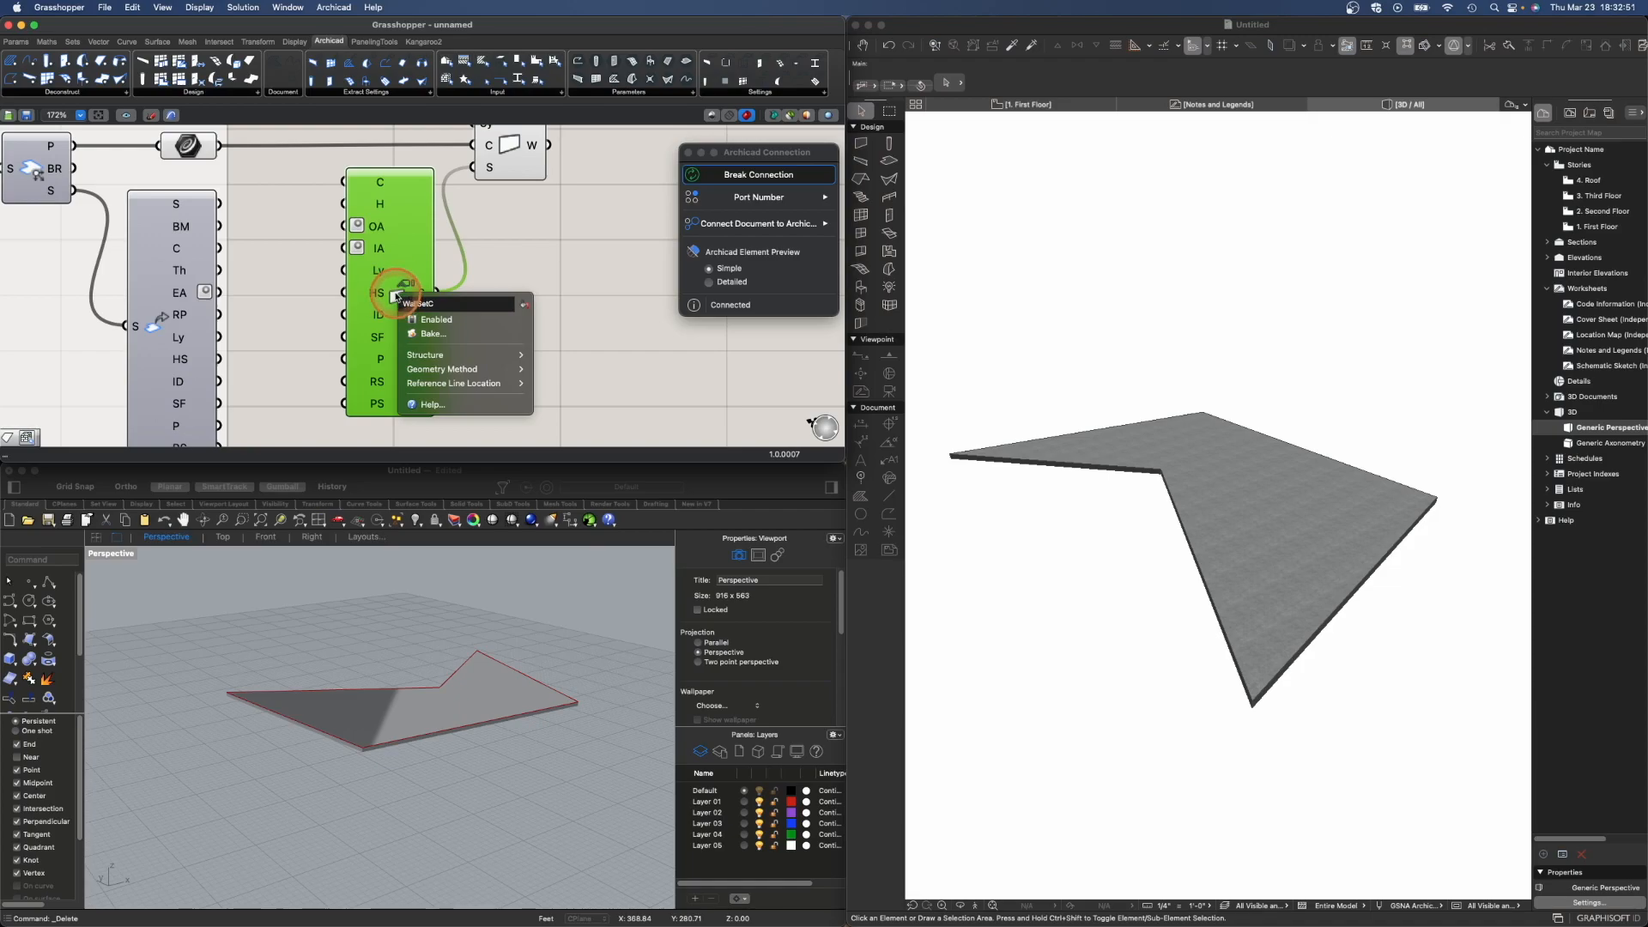
mouse_move(433, 357)
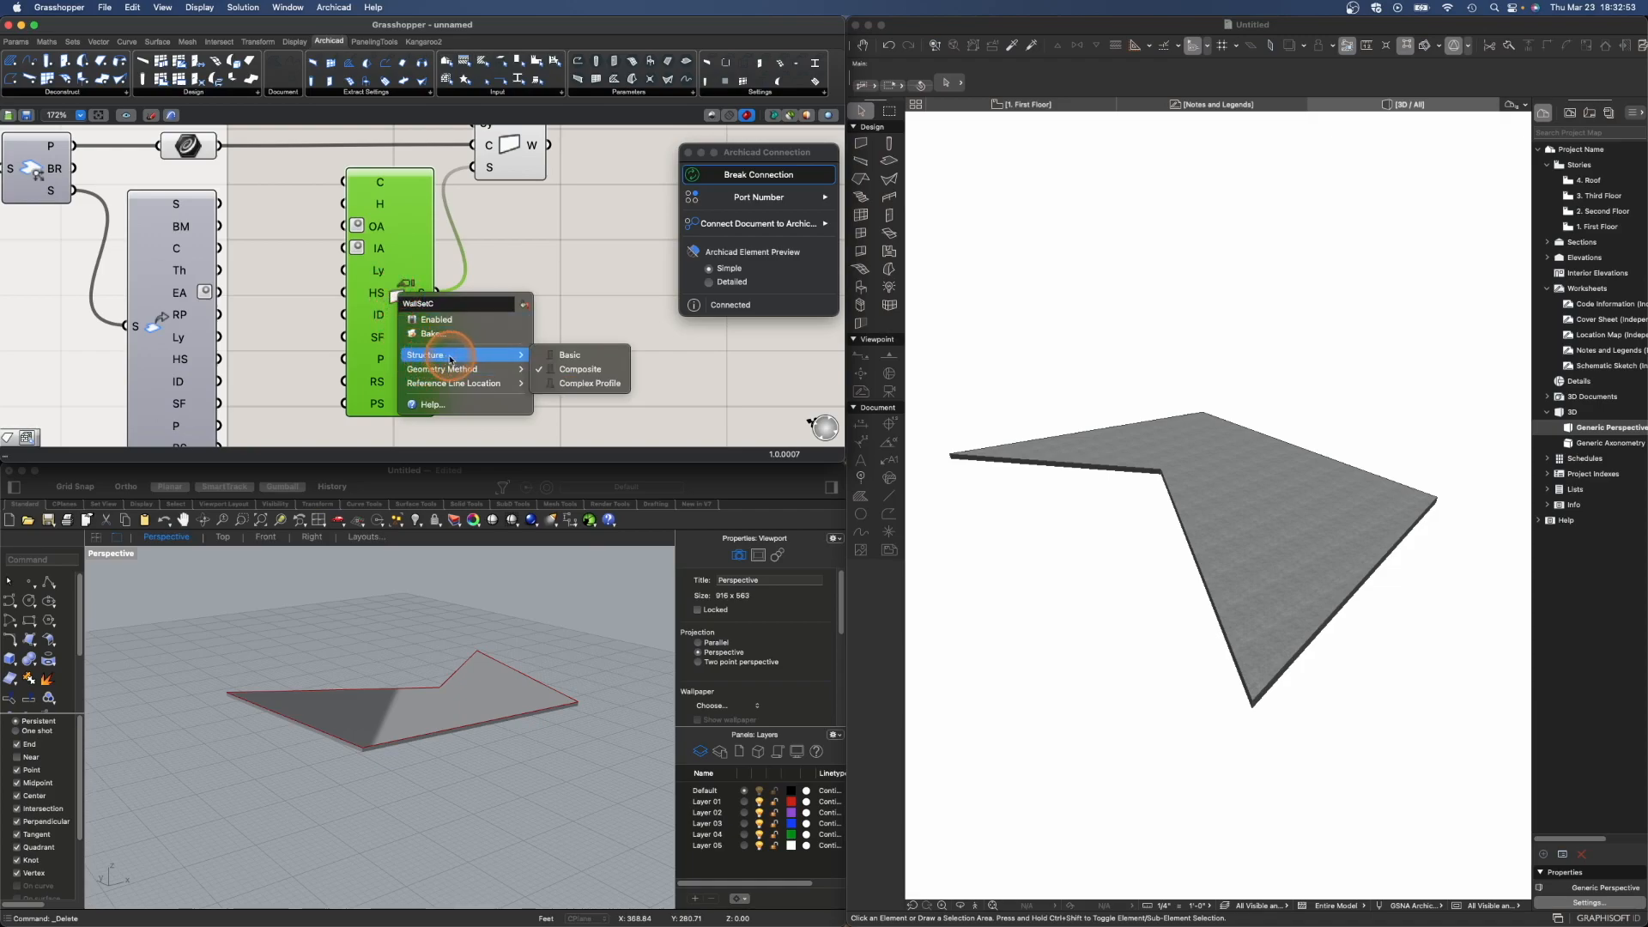
click(570, 356)
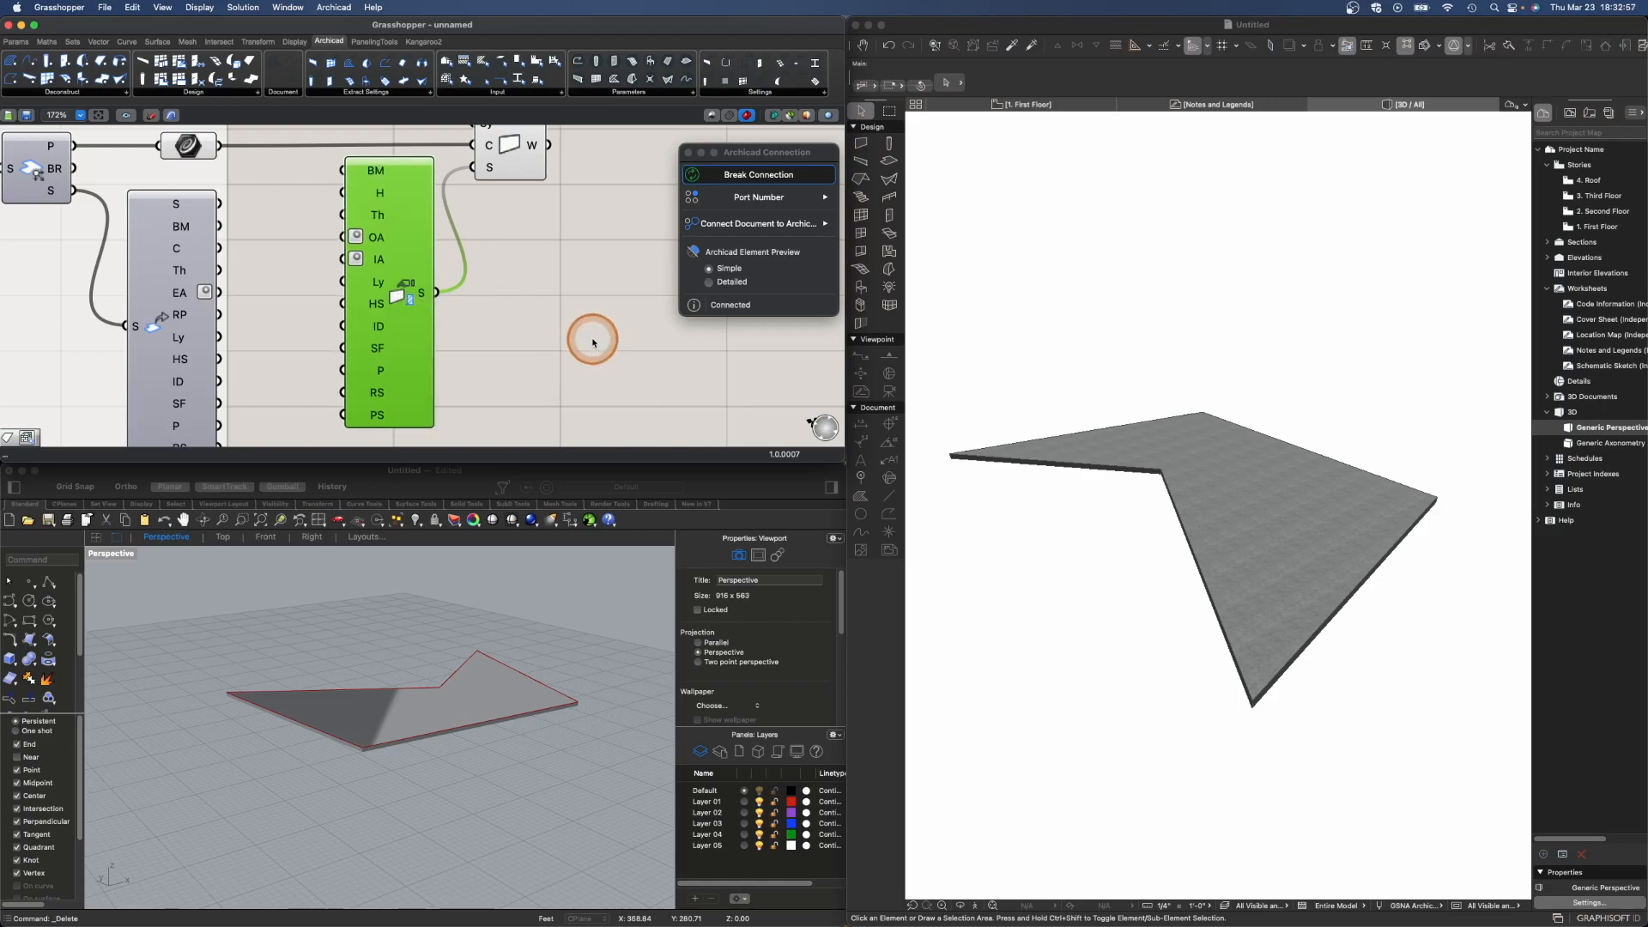
- Switch the Boolean Toggle to True to create the walls in Archicad, and open the Grasshopper connection palette there
scroll(622, 307, down, 2)
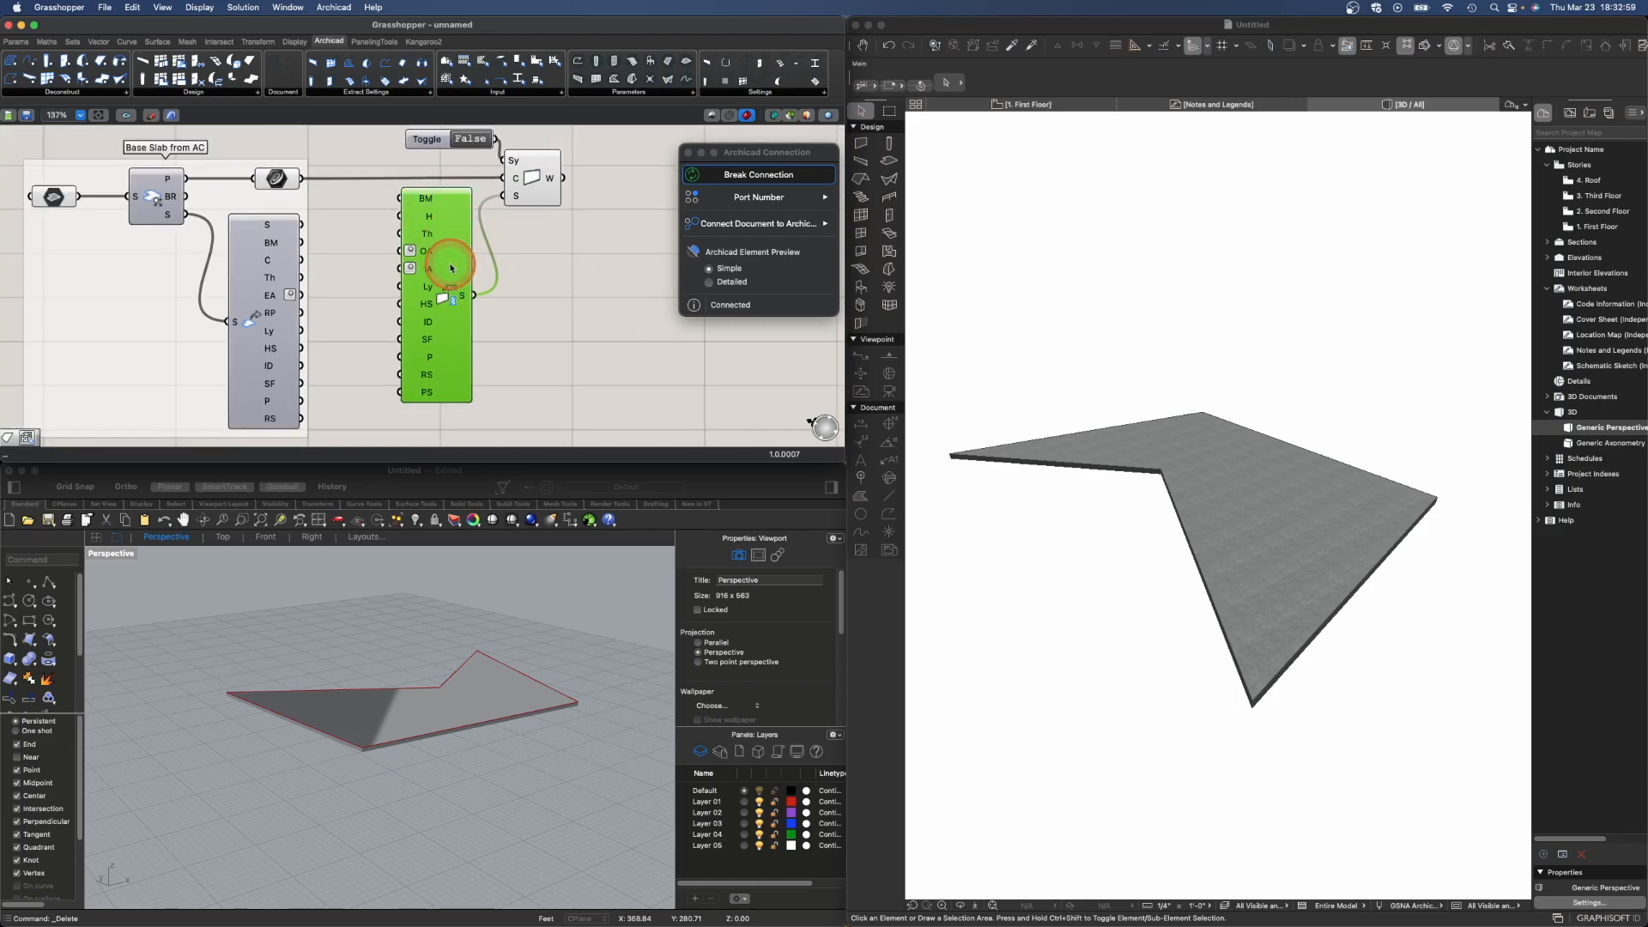
drag(459, 285, 453, 288)
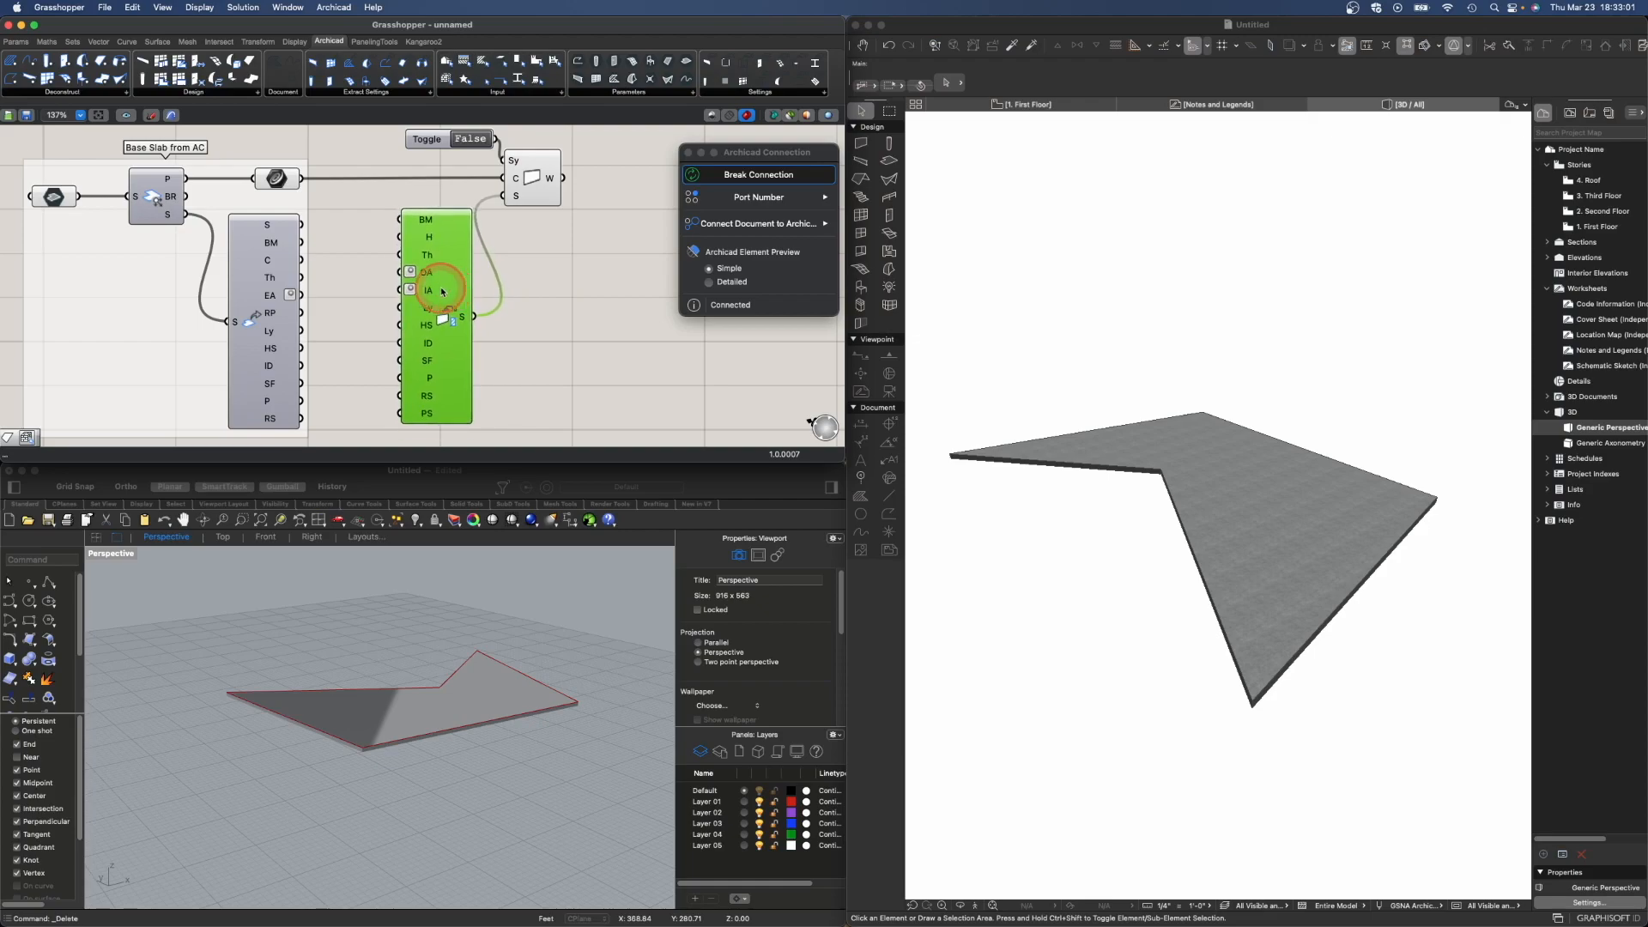
click(364, 289)
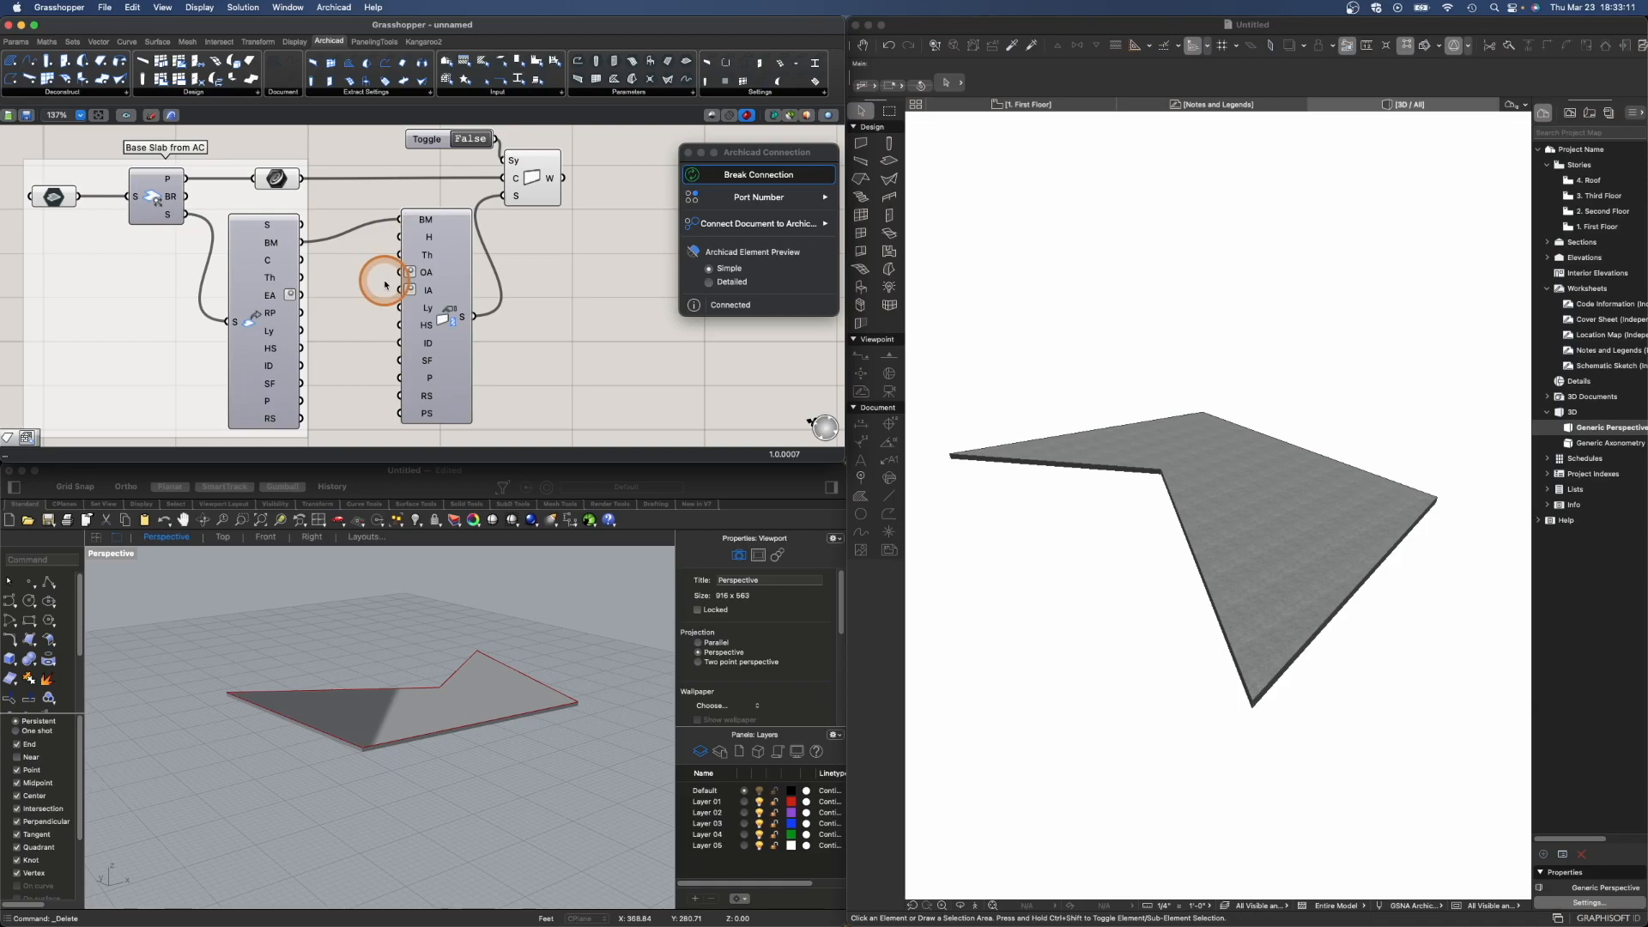
scroll(489, 322, down, 3)
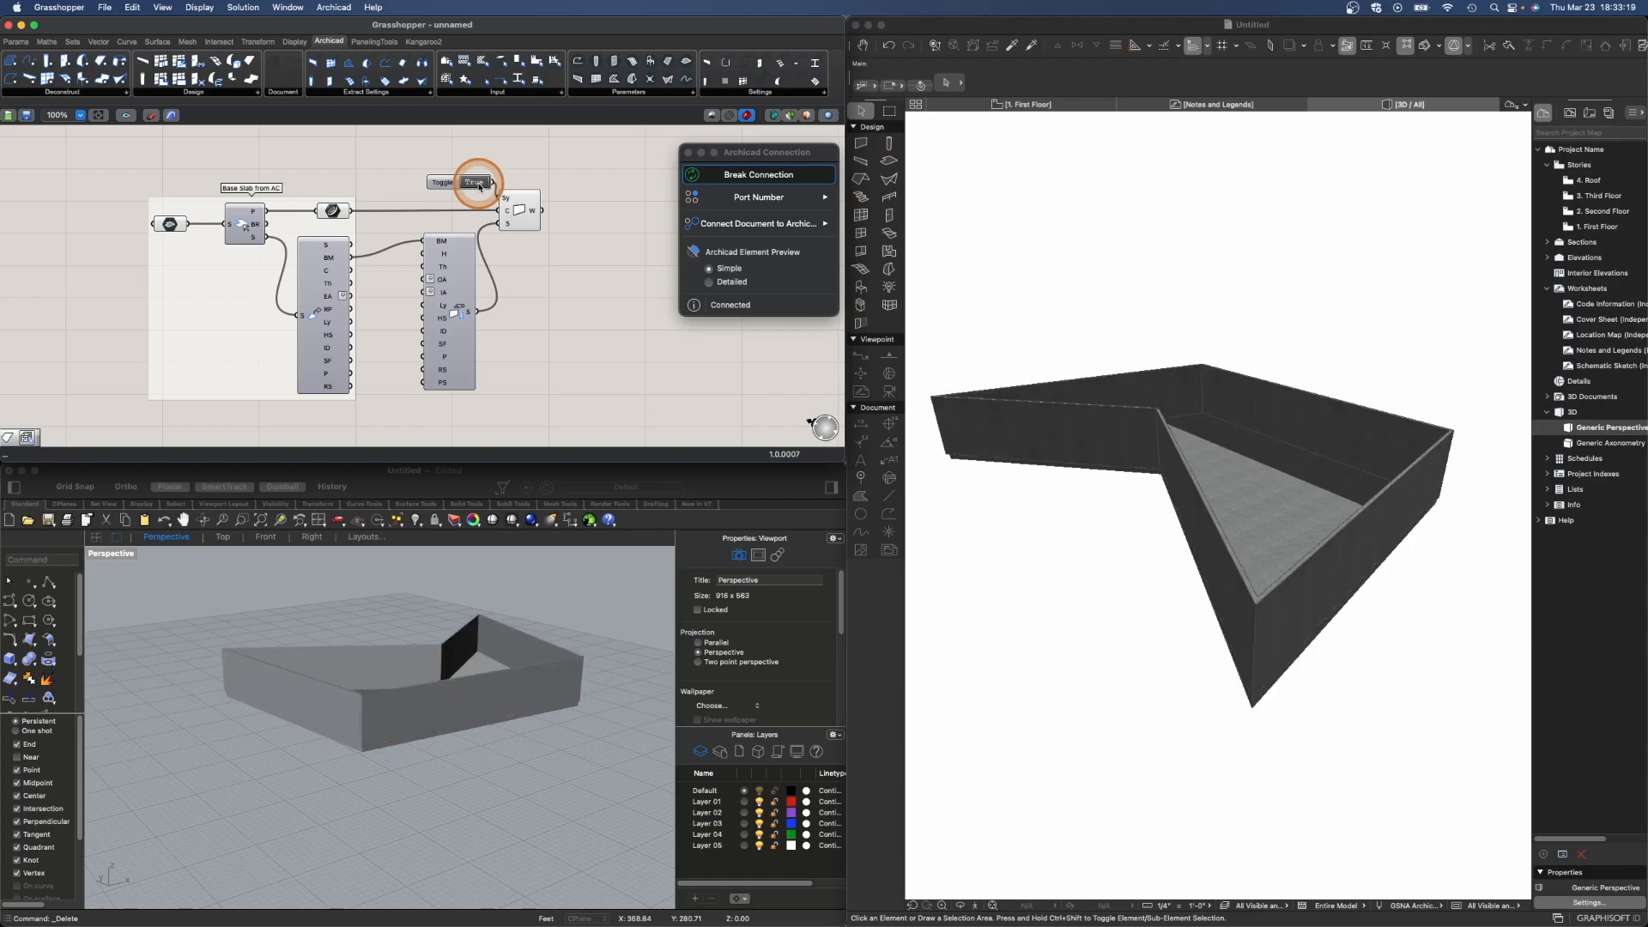
click(1347, 45)
- Try to reposition a corner node of the slab in the Archicad 3D view
drag(1345, 626, 1224, 601)
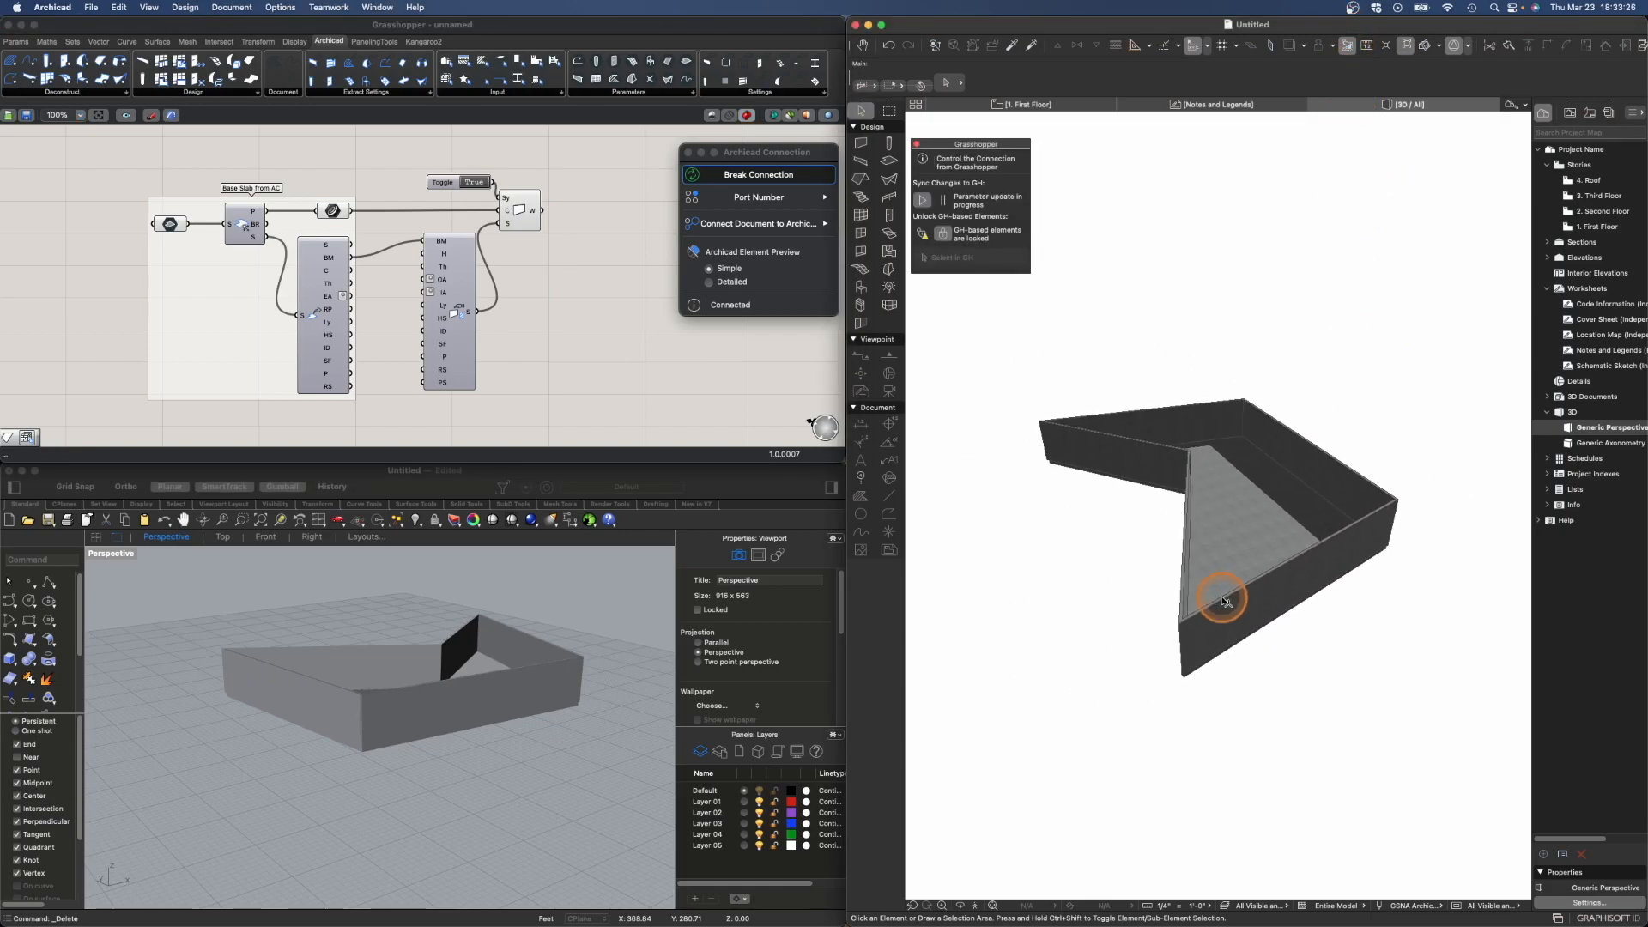
click(1228, 562)
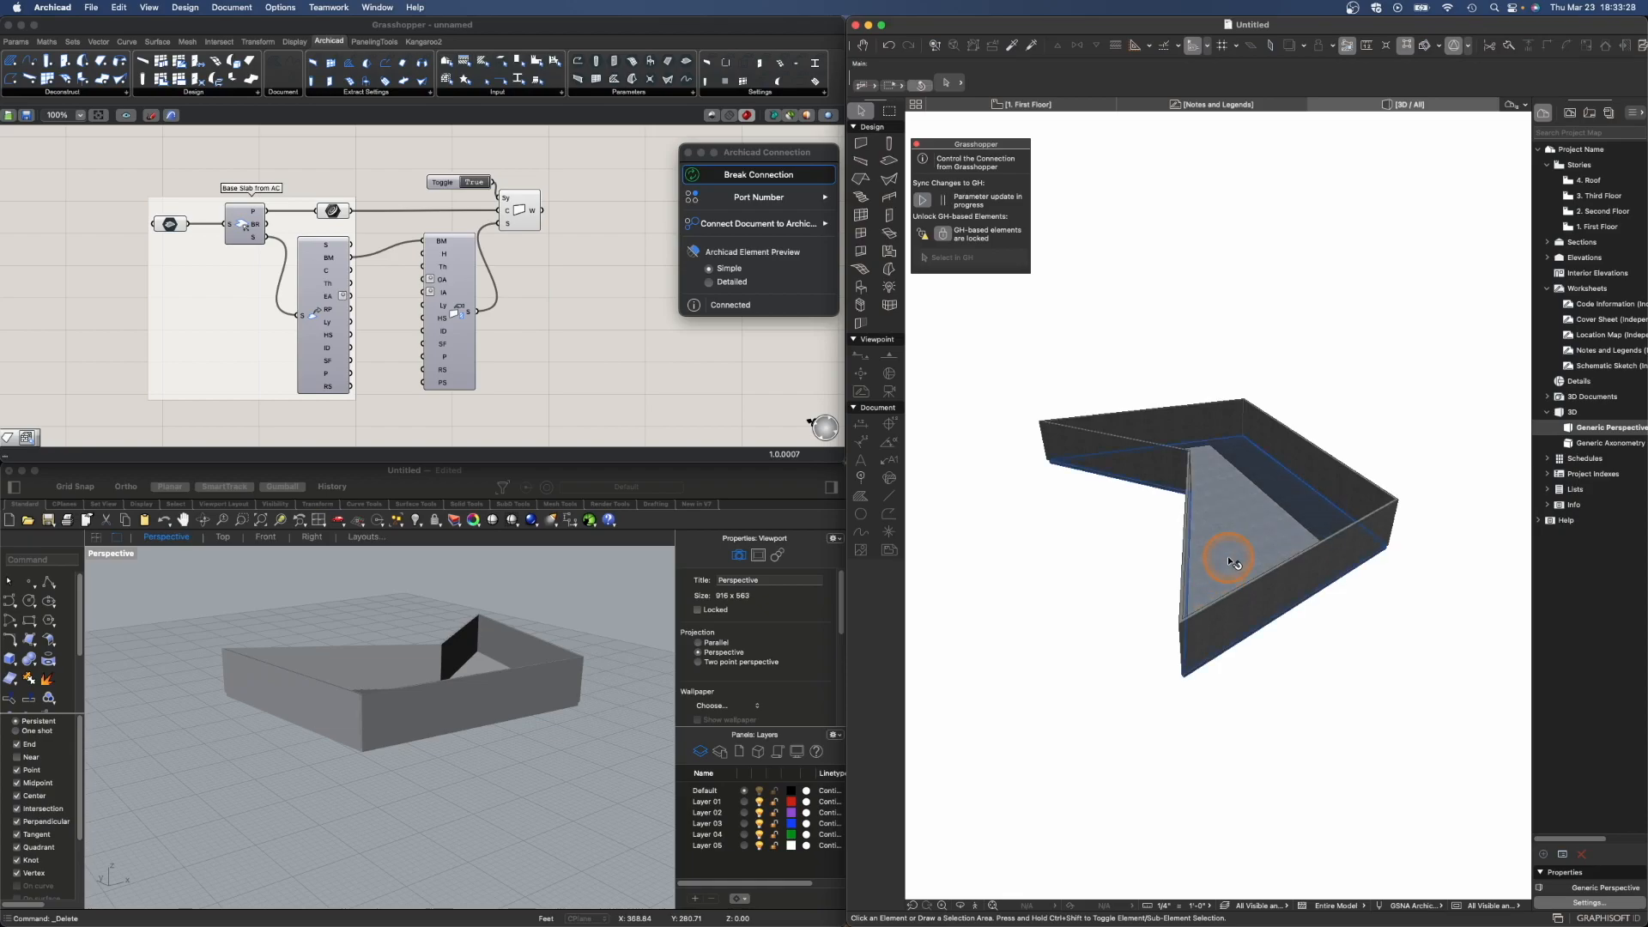
drag(1190, 492, 1041, 896)
drag(1030, 432, 1199, 202)
click(1198, 202)
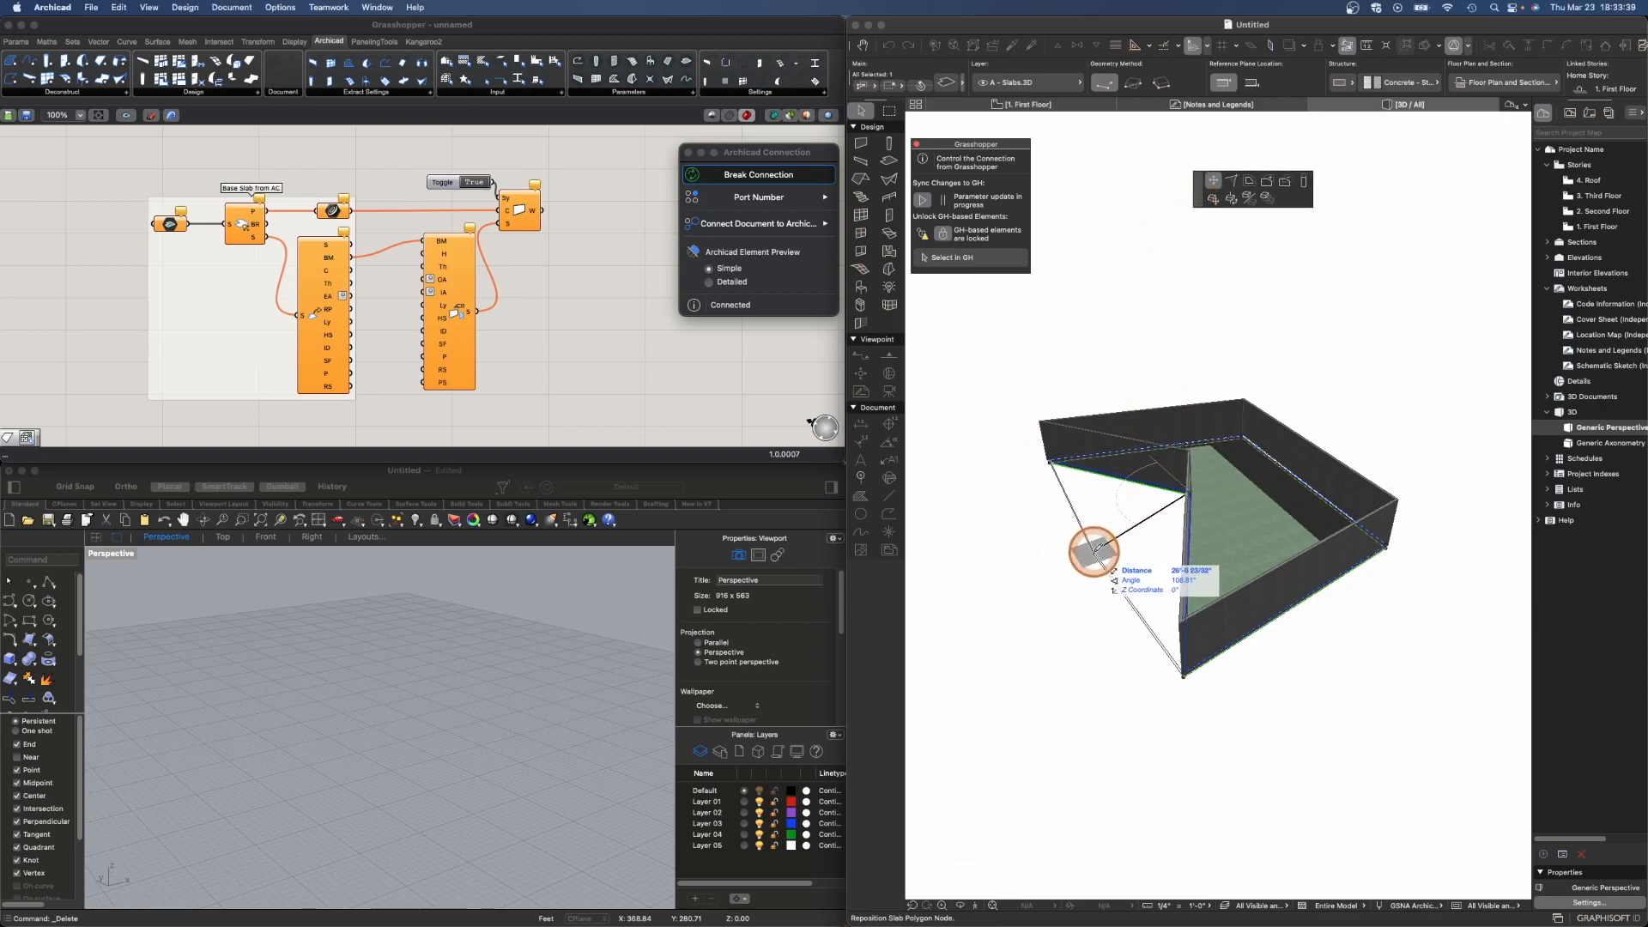
click(1036, 554)
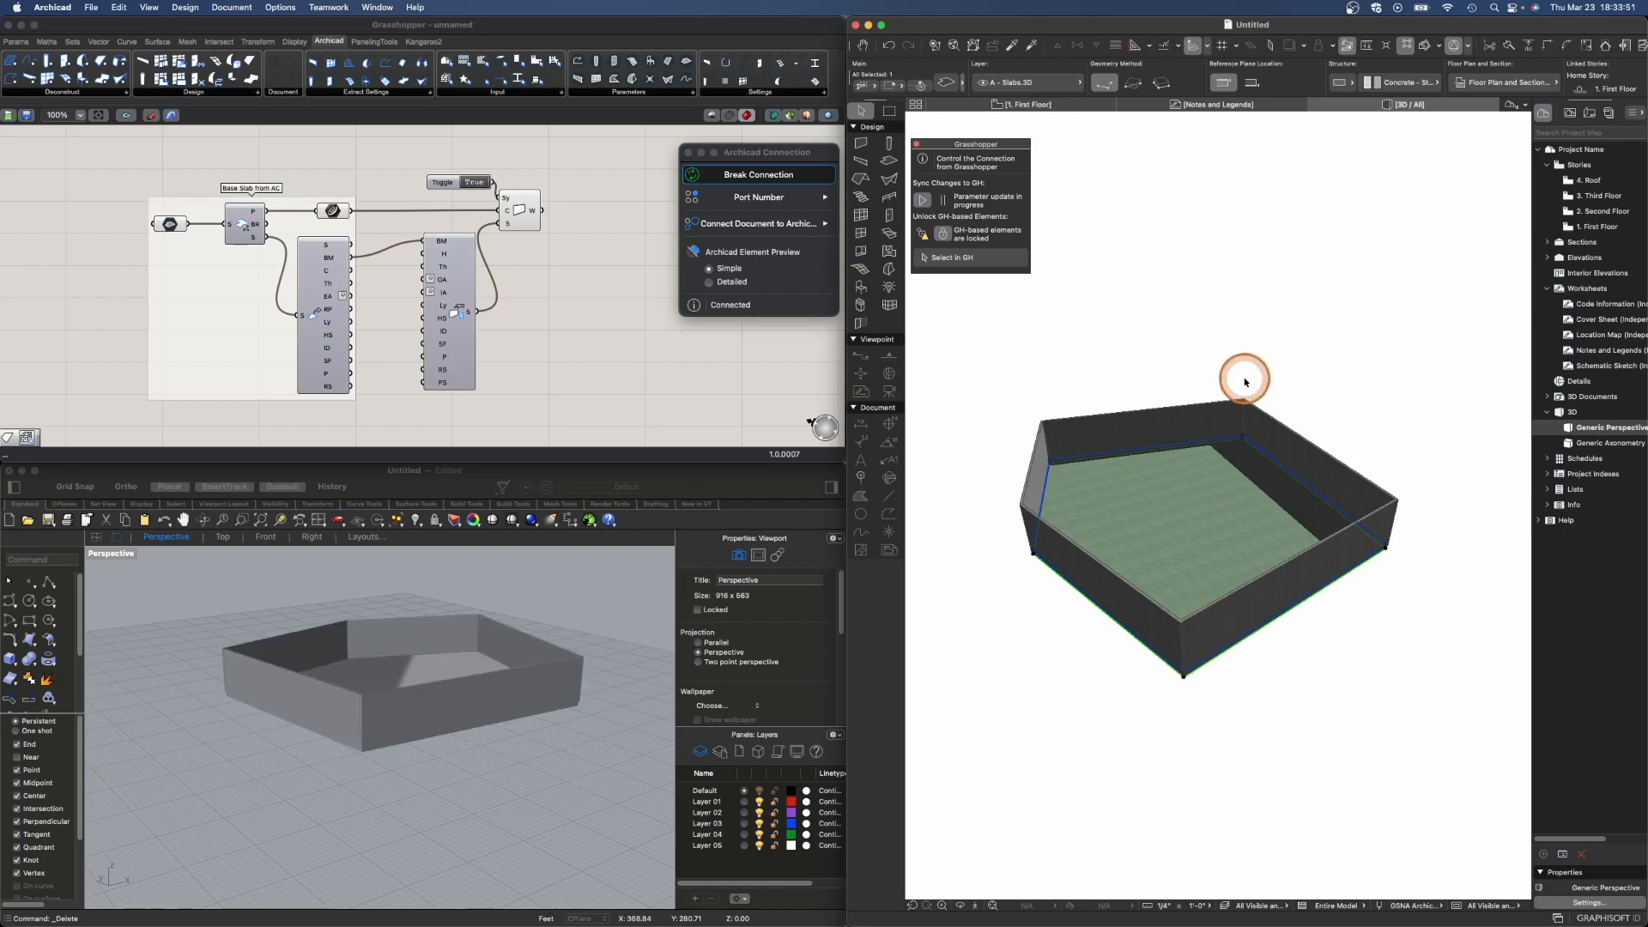
click(1040, 550)
click(1176, 522)
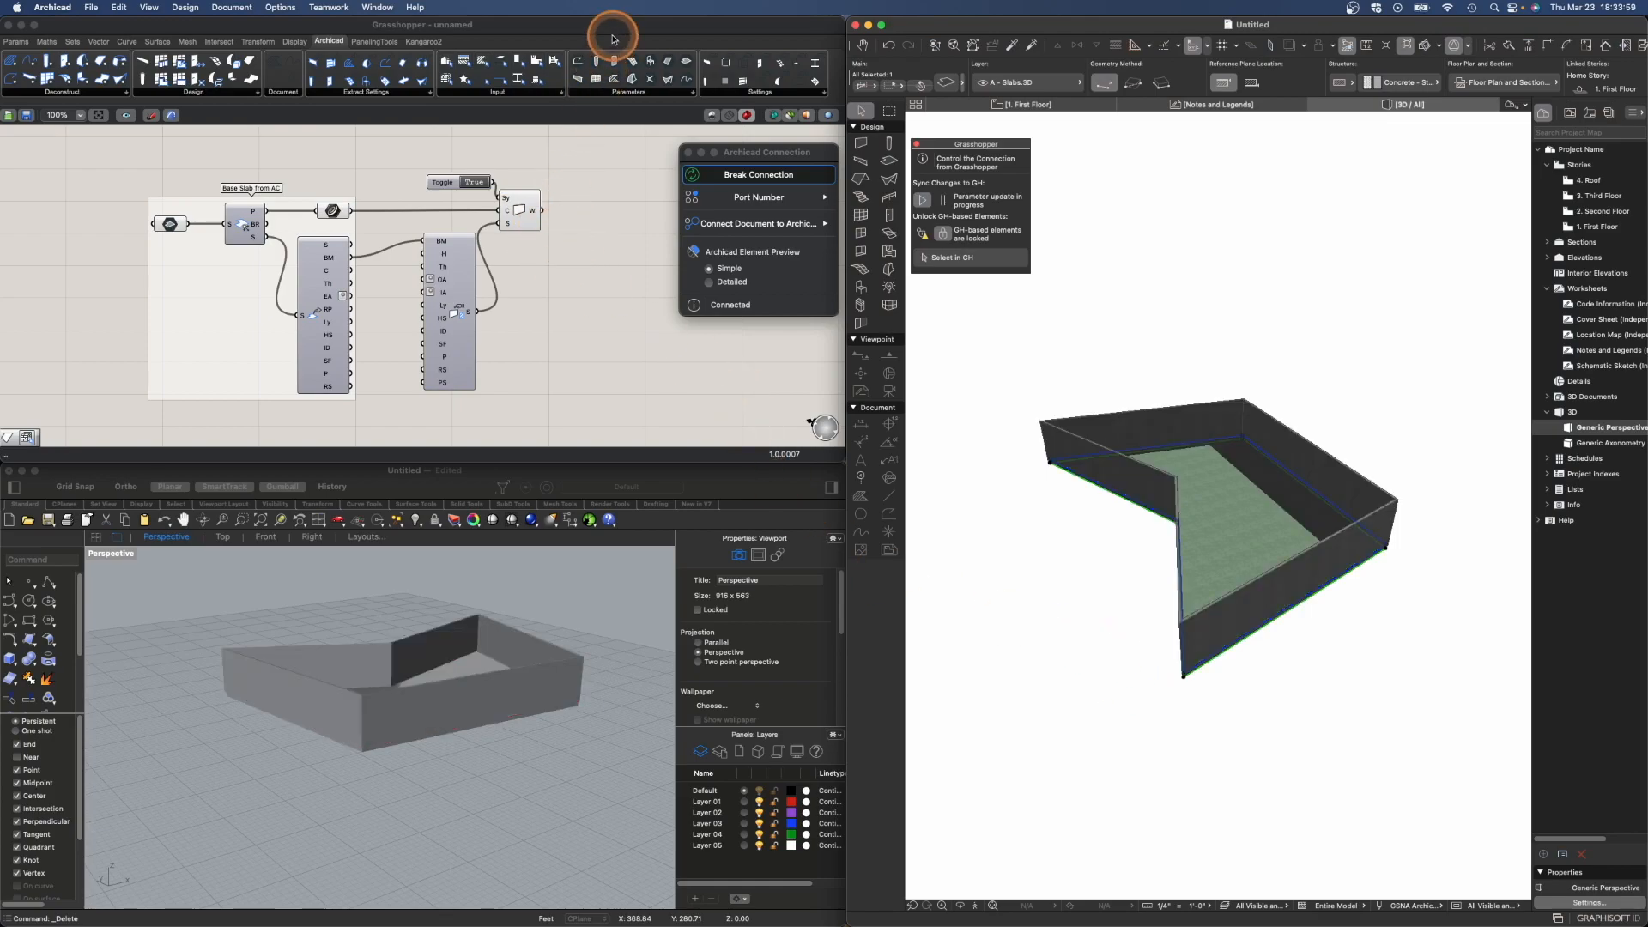
- Group the toggle, wall settings and wall components and name the group "Wall System"
click(569, 129)
scroll(533, 224, down, 3)
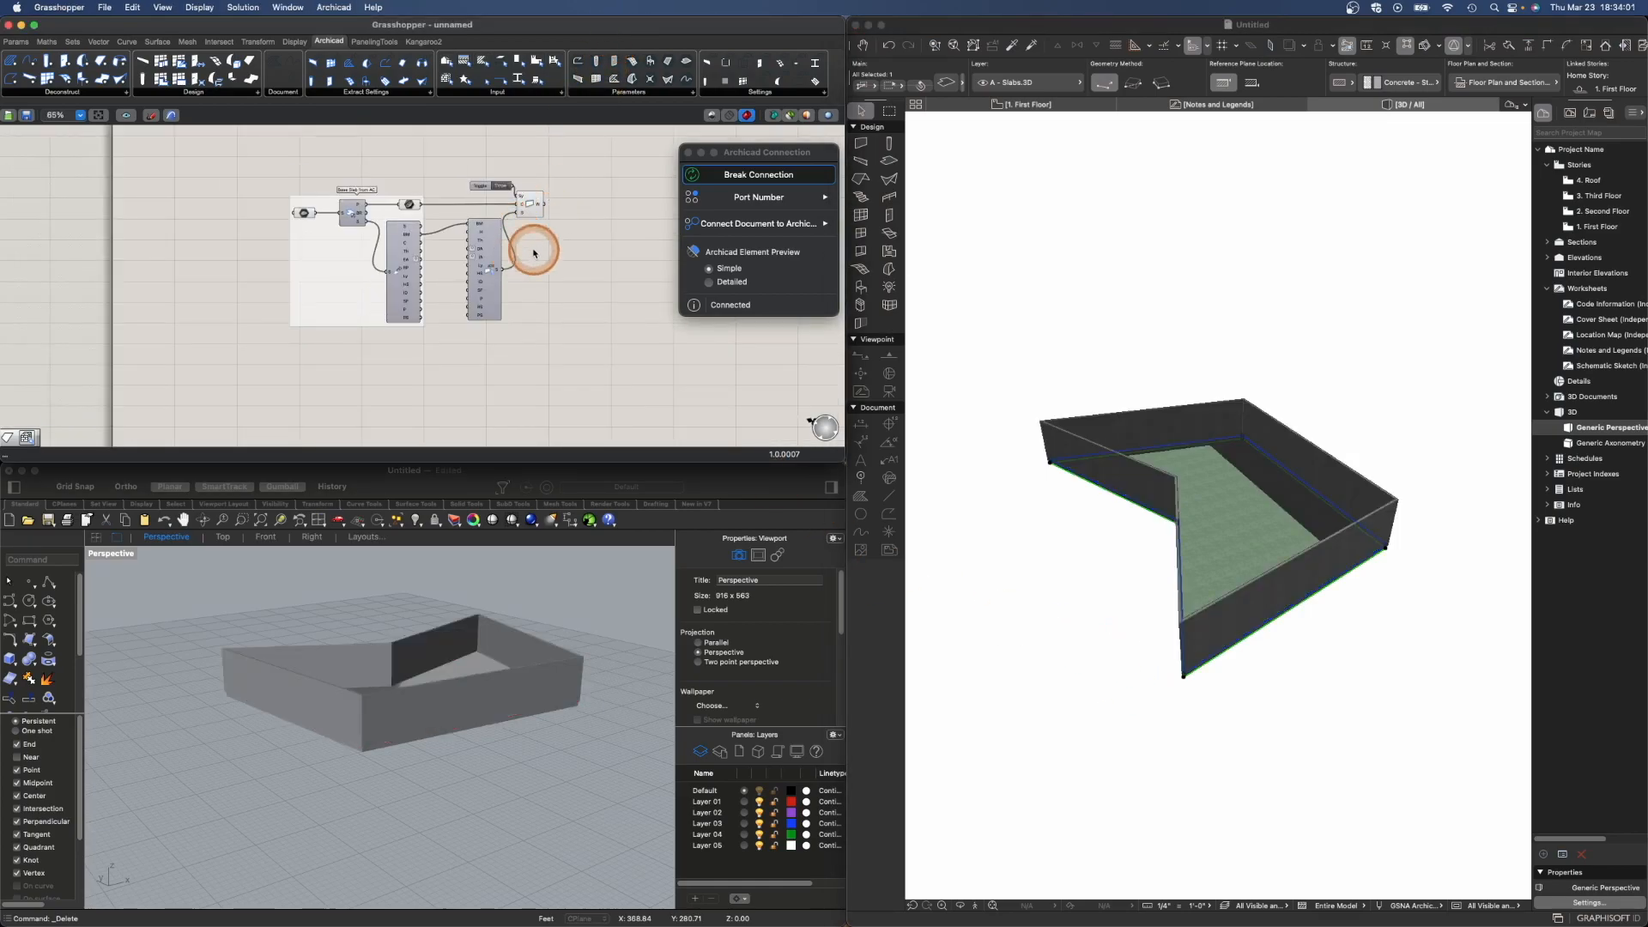
drag(458, 167, 570, 341)
scroll(478, 214, up, 4)
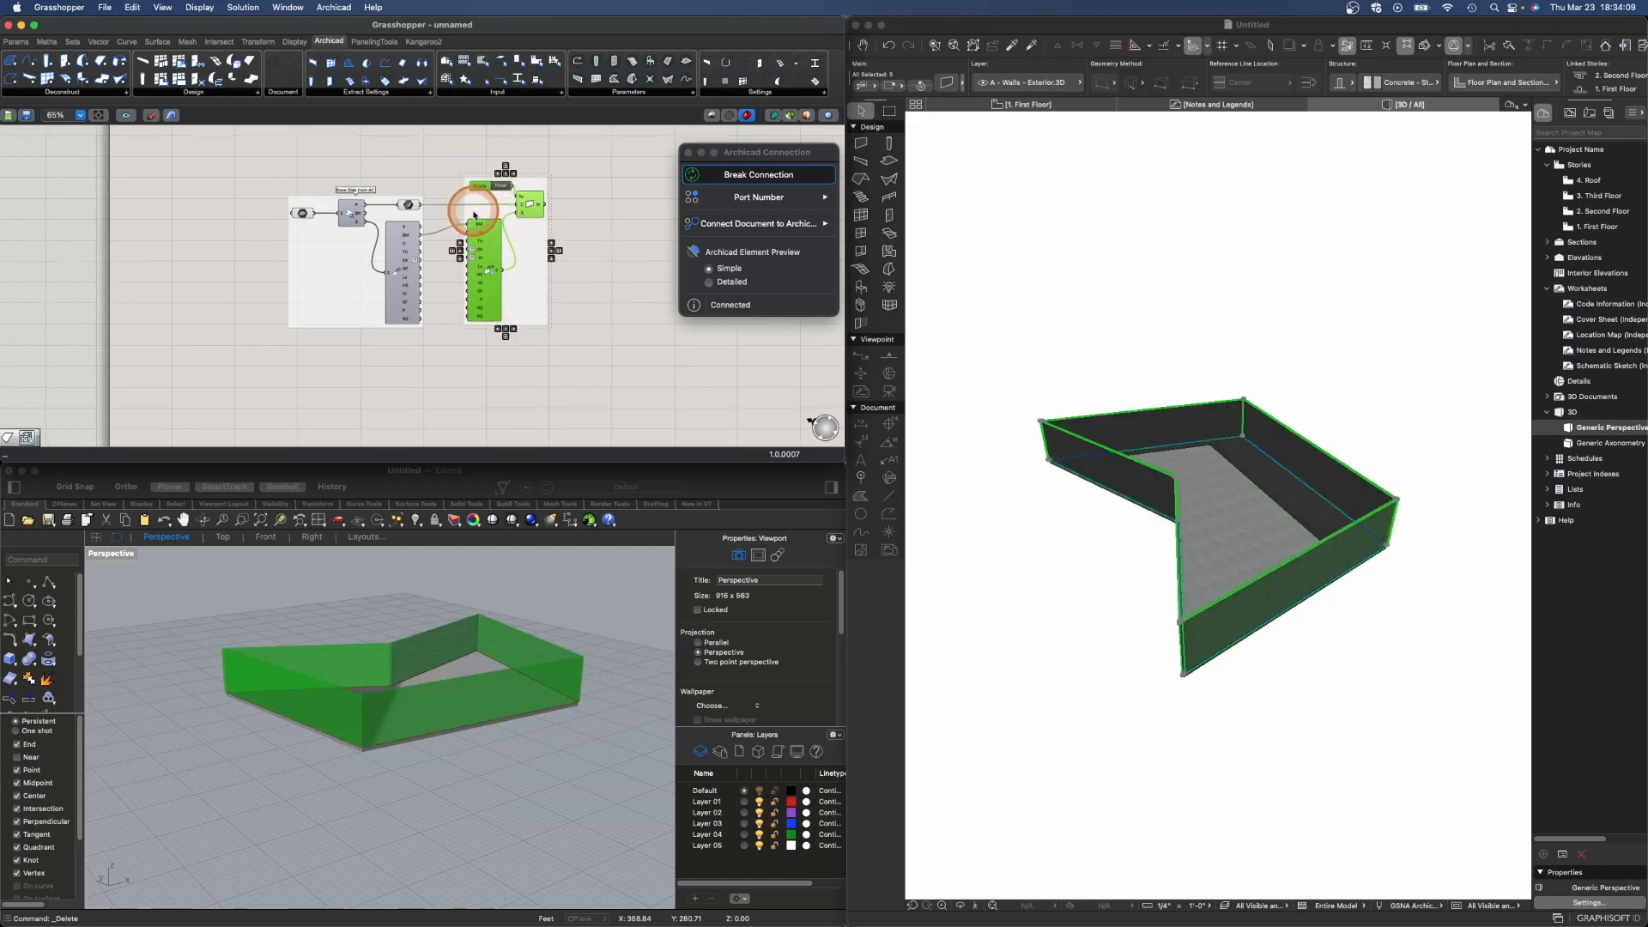
click(572, 155)
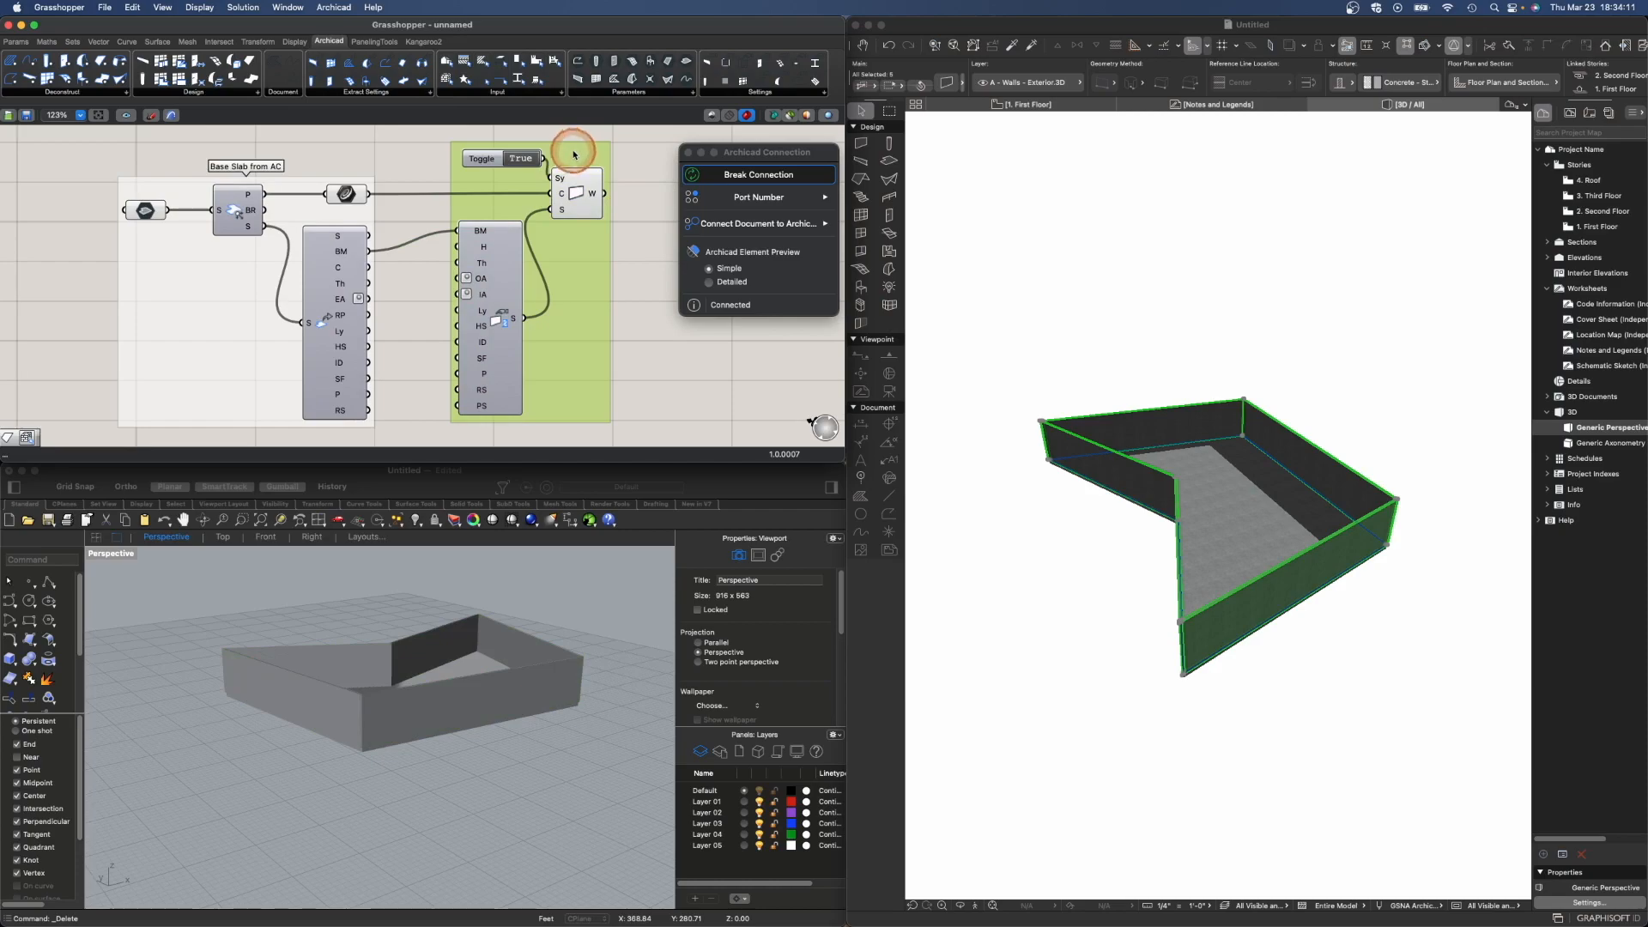
right_click(574, 156)
click(590, 158)
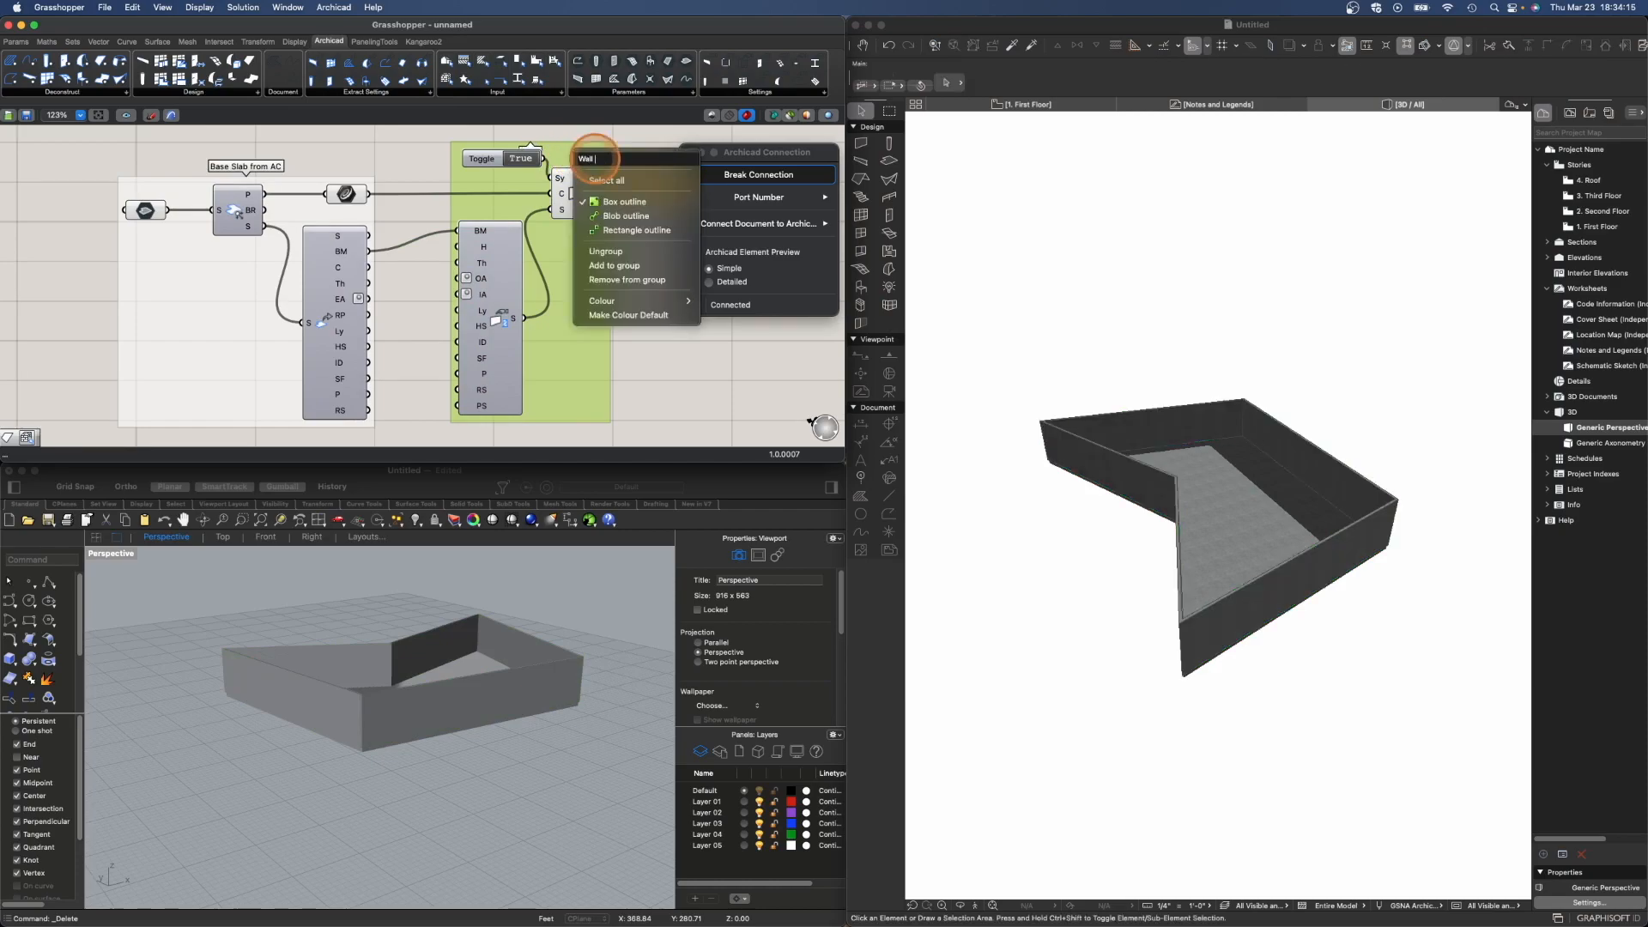
key(Return)
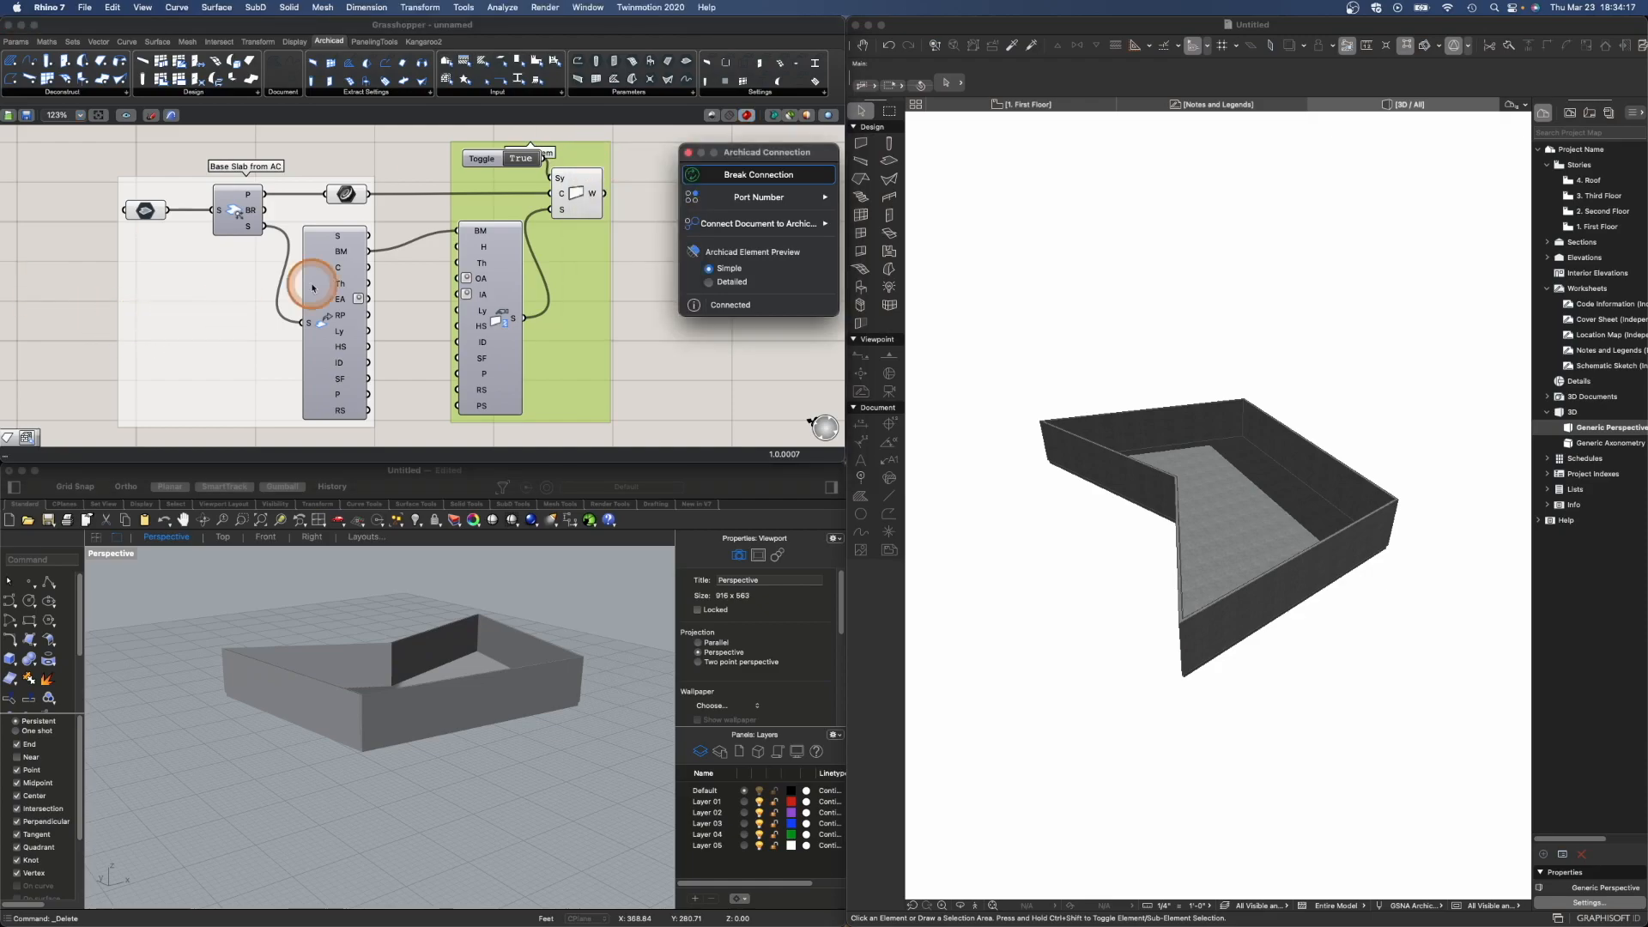
- Enlarge the Grasshopper canvas and add an Archicad Roof Single-plane component below the wall group
scroll(490, 234, down, 5)
click(499, 333)
scroll(511, 352, up, 3)
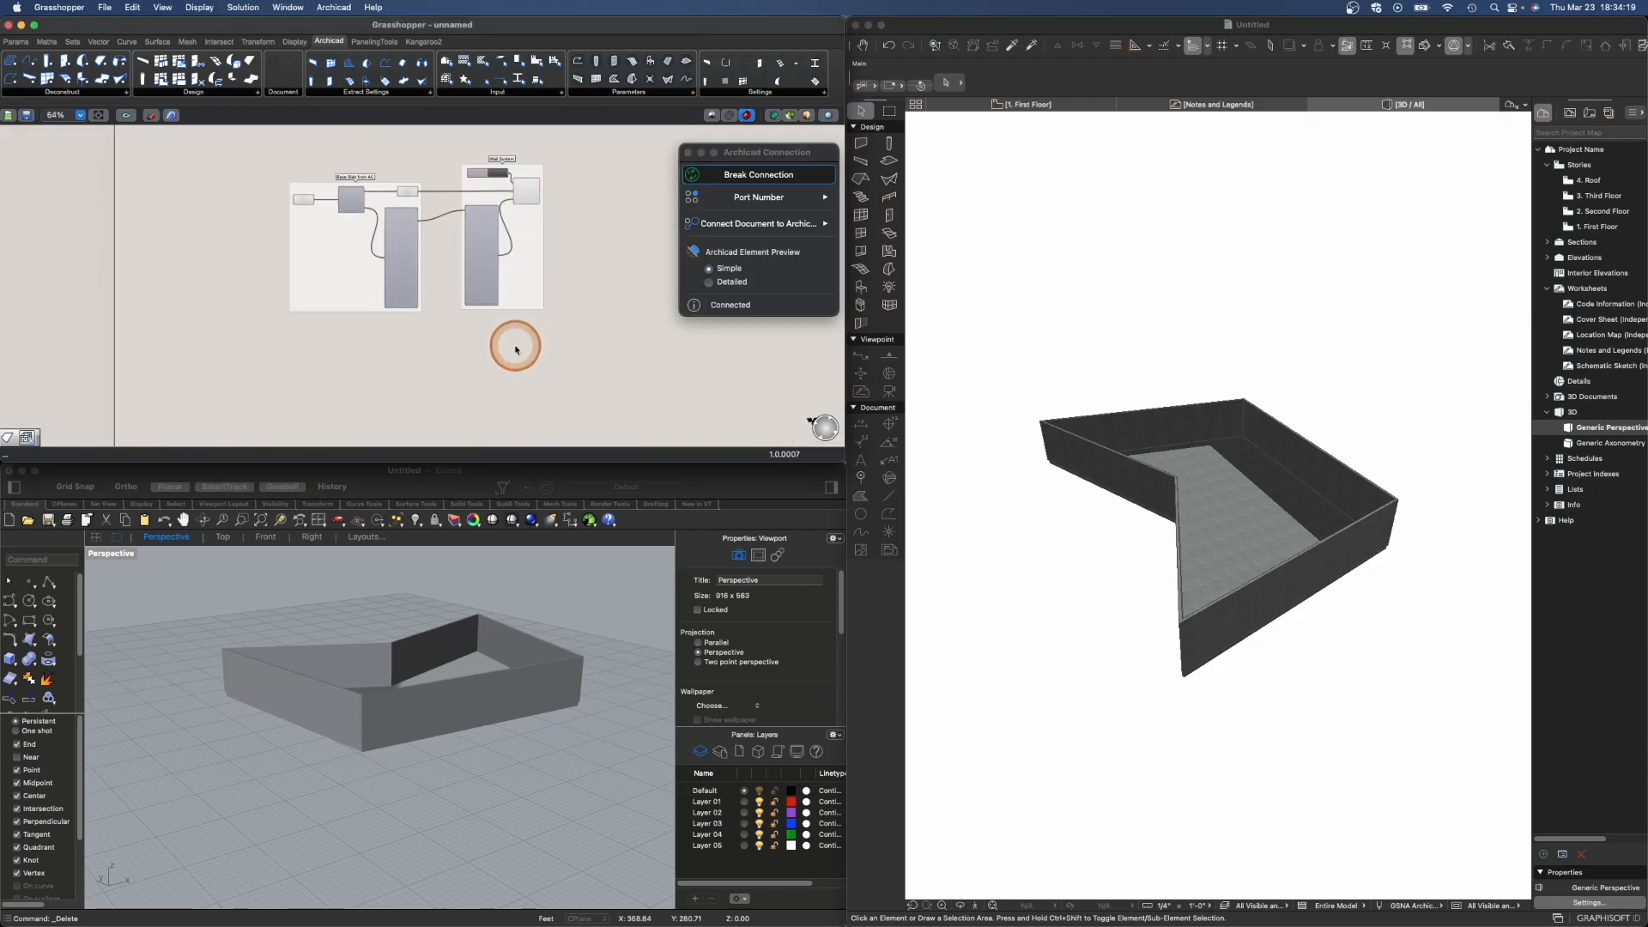
drag(863, 464, 843, 592)
double_click(442, 466)
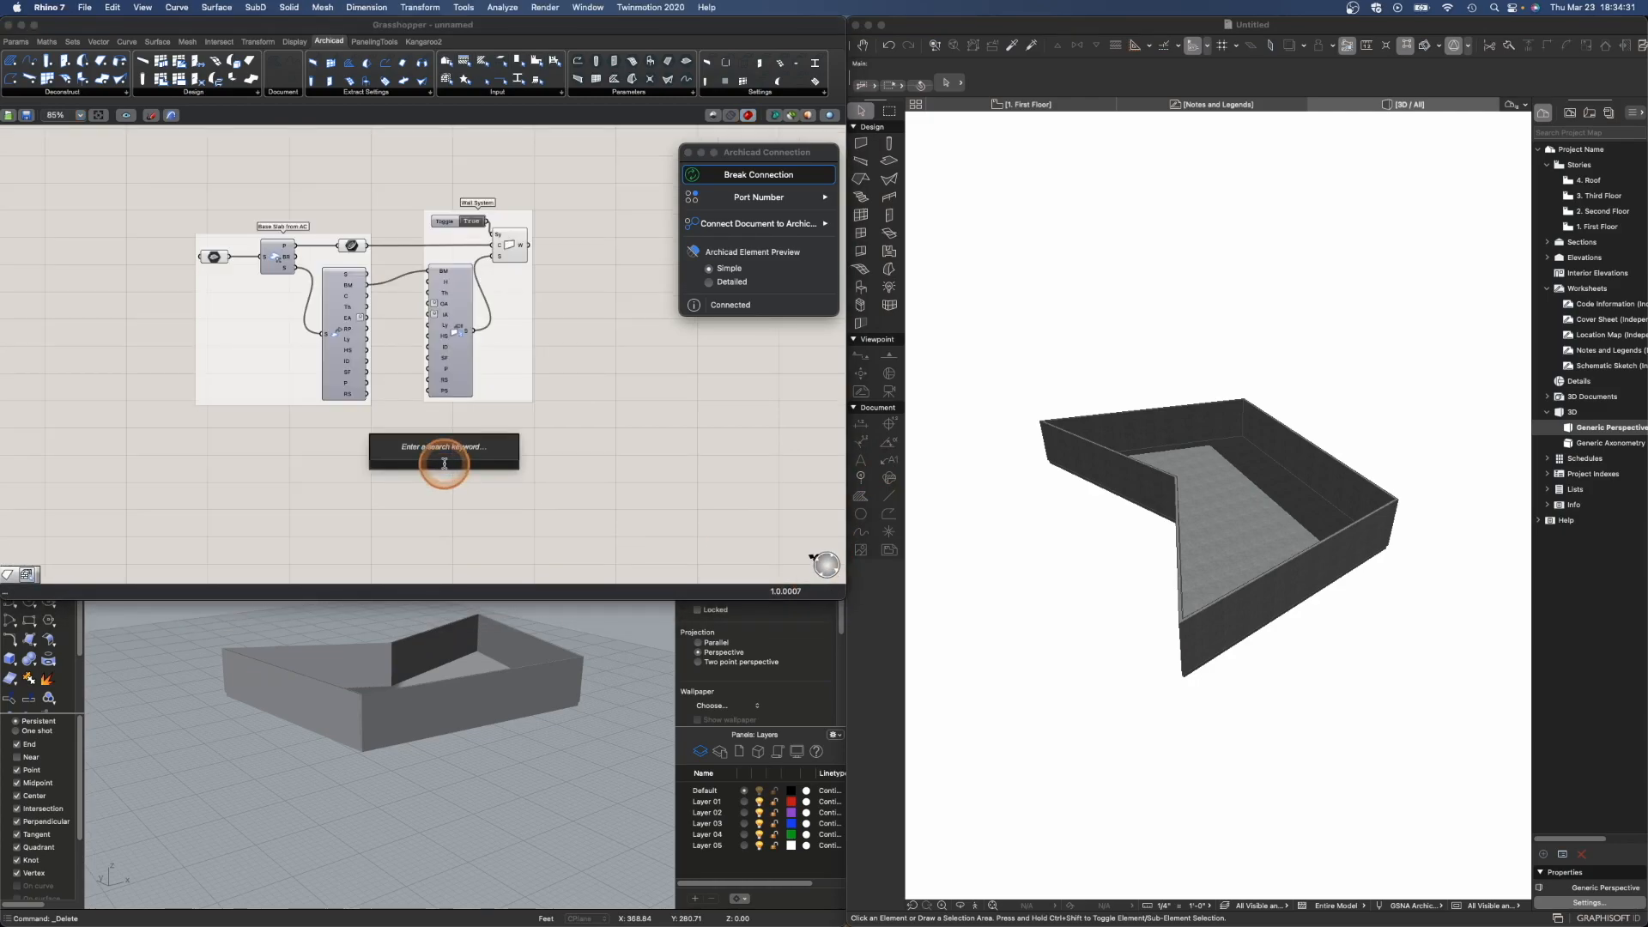
text(roof)
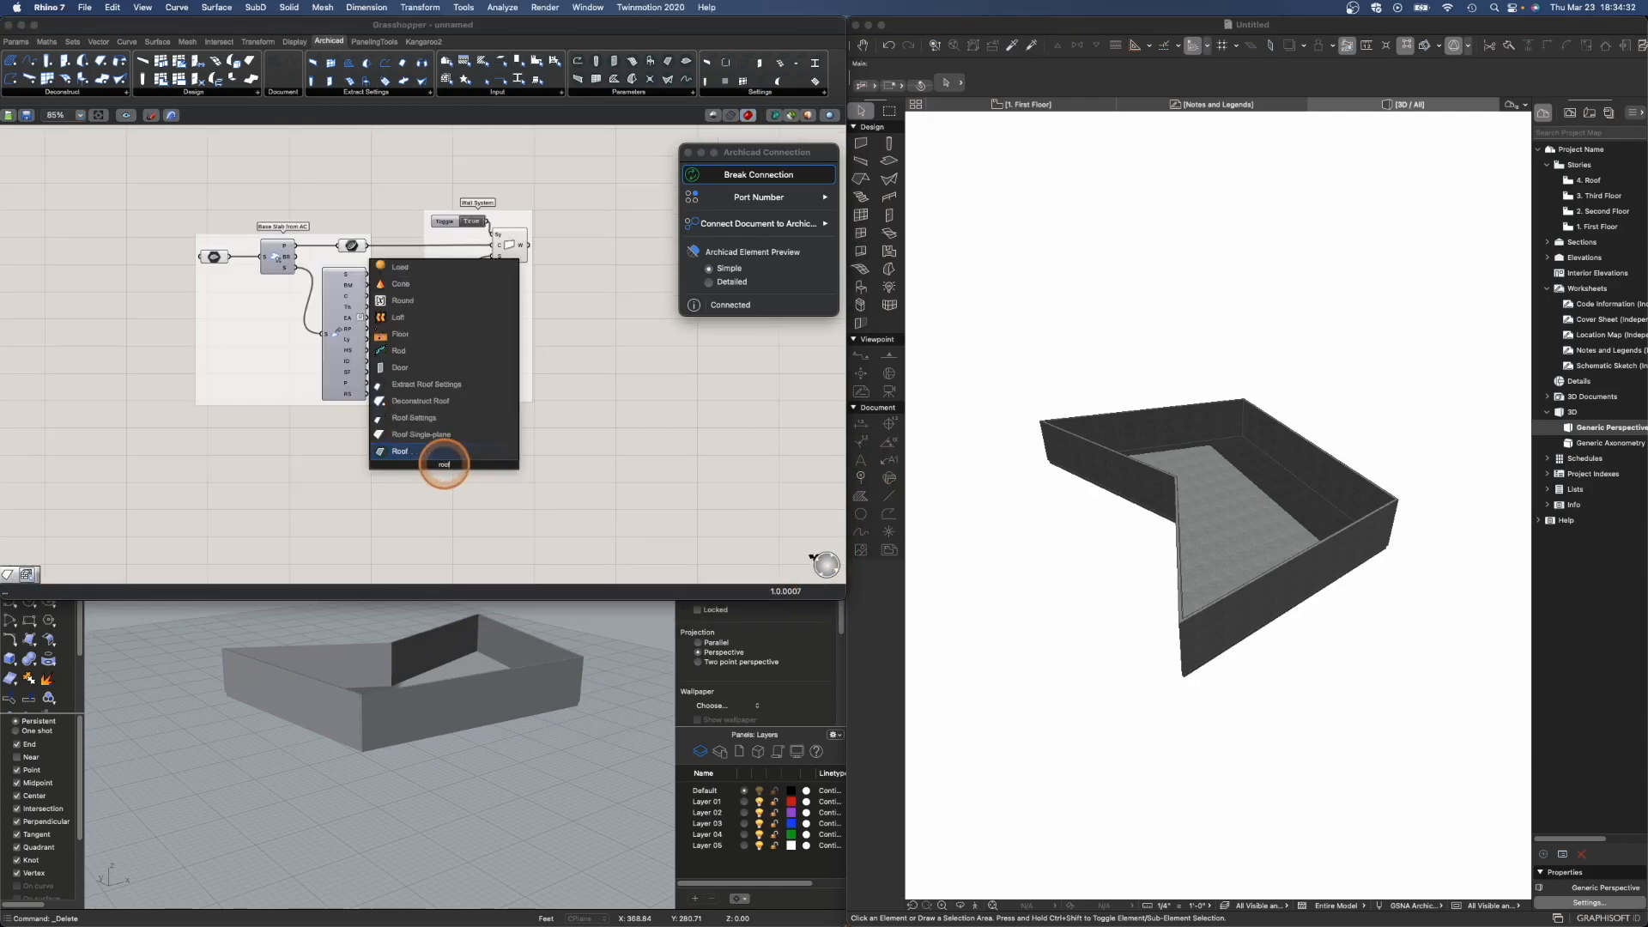
click(459, 435)
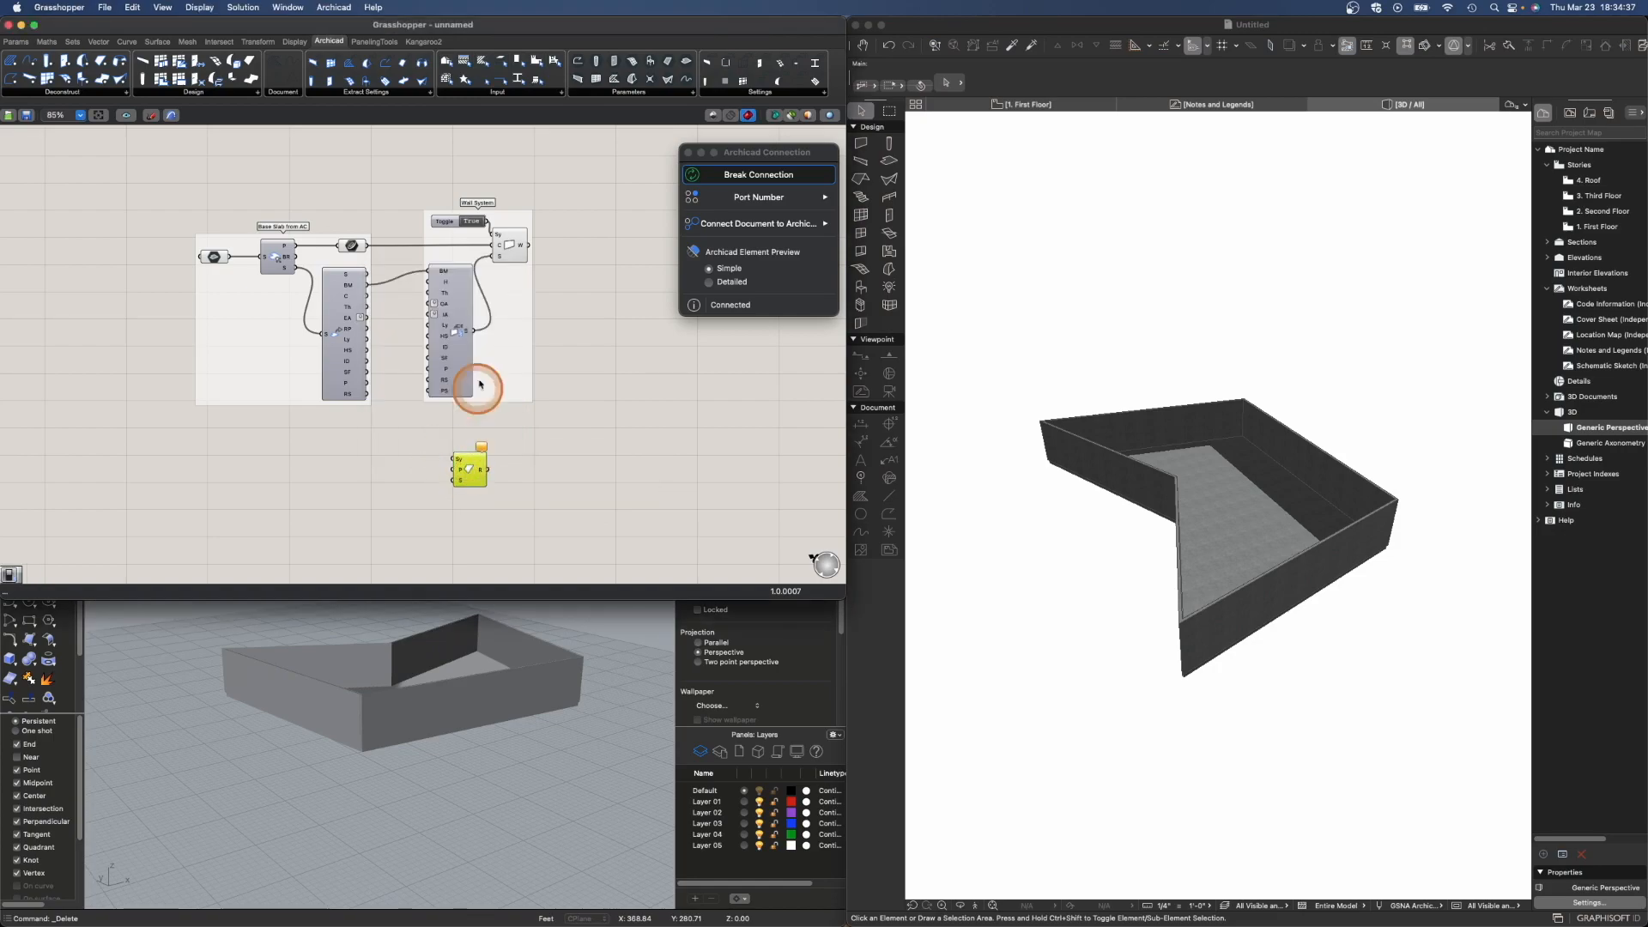
- Copy a Boolean Toggle next to the roof component and connect it to the roof's Sy input
click(447, 222)
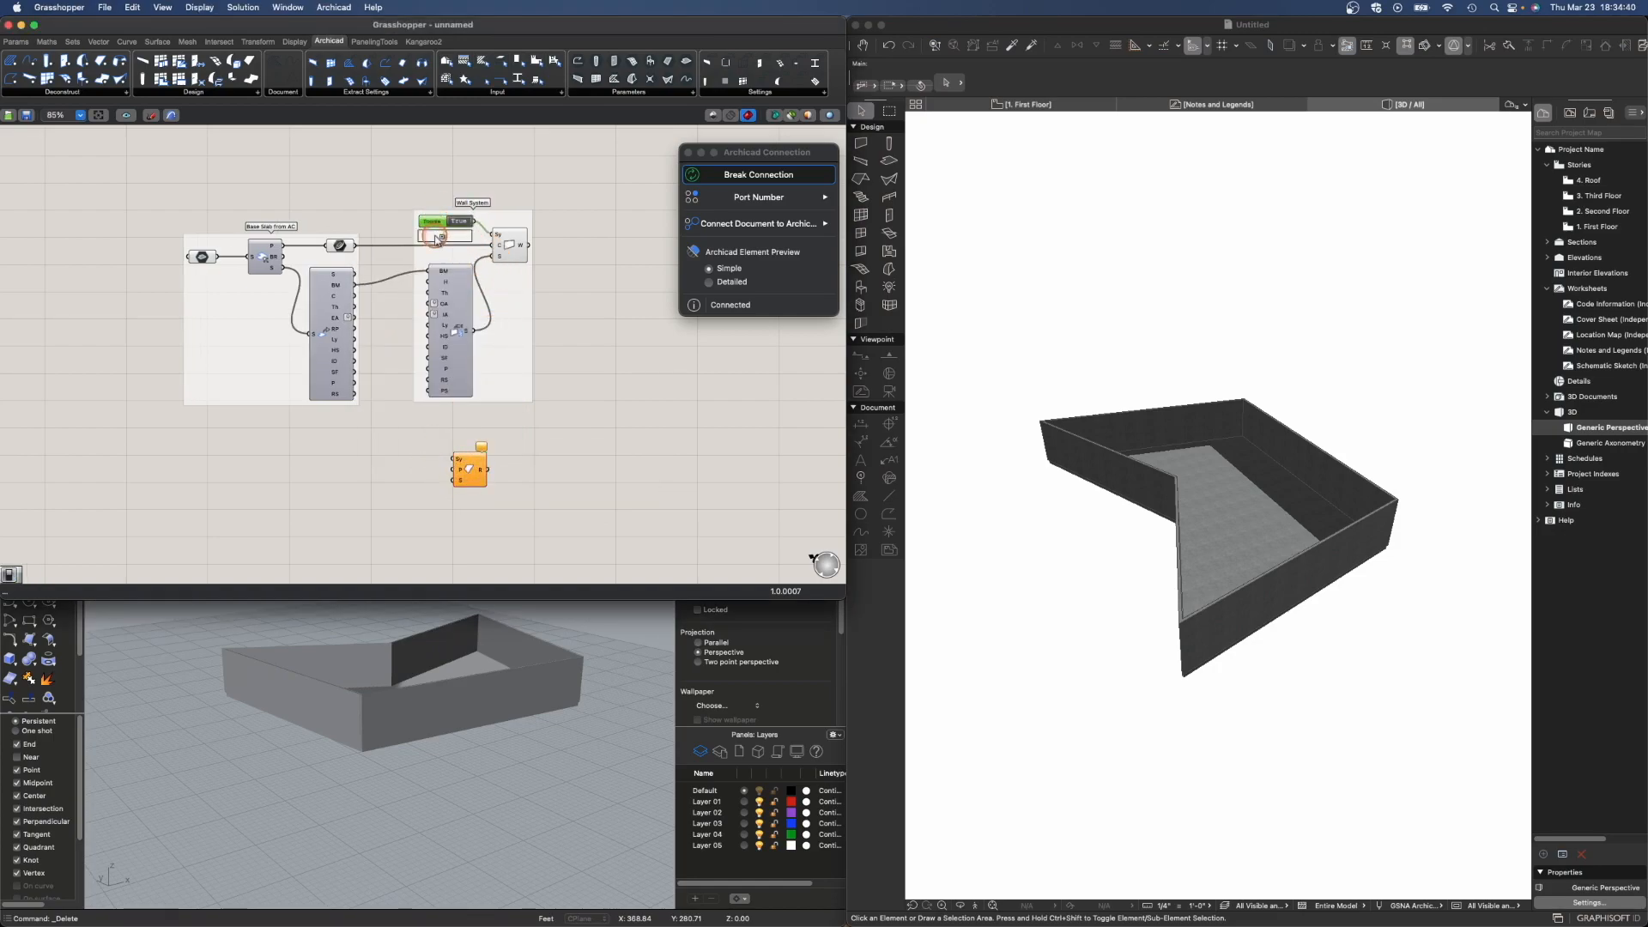
alt+drag(436, 224, 415, 444)
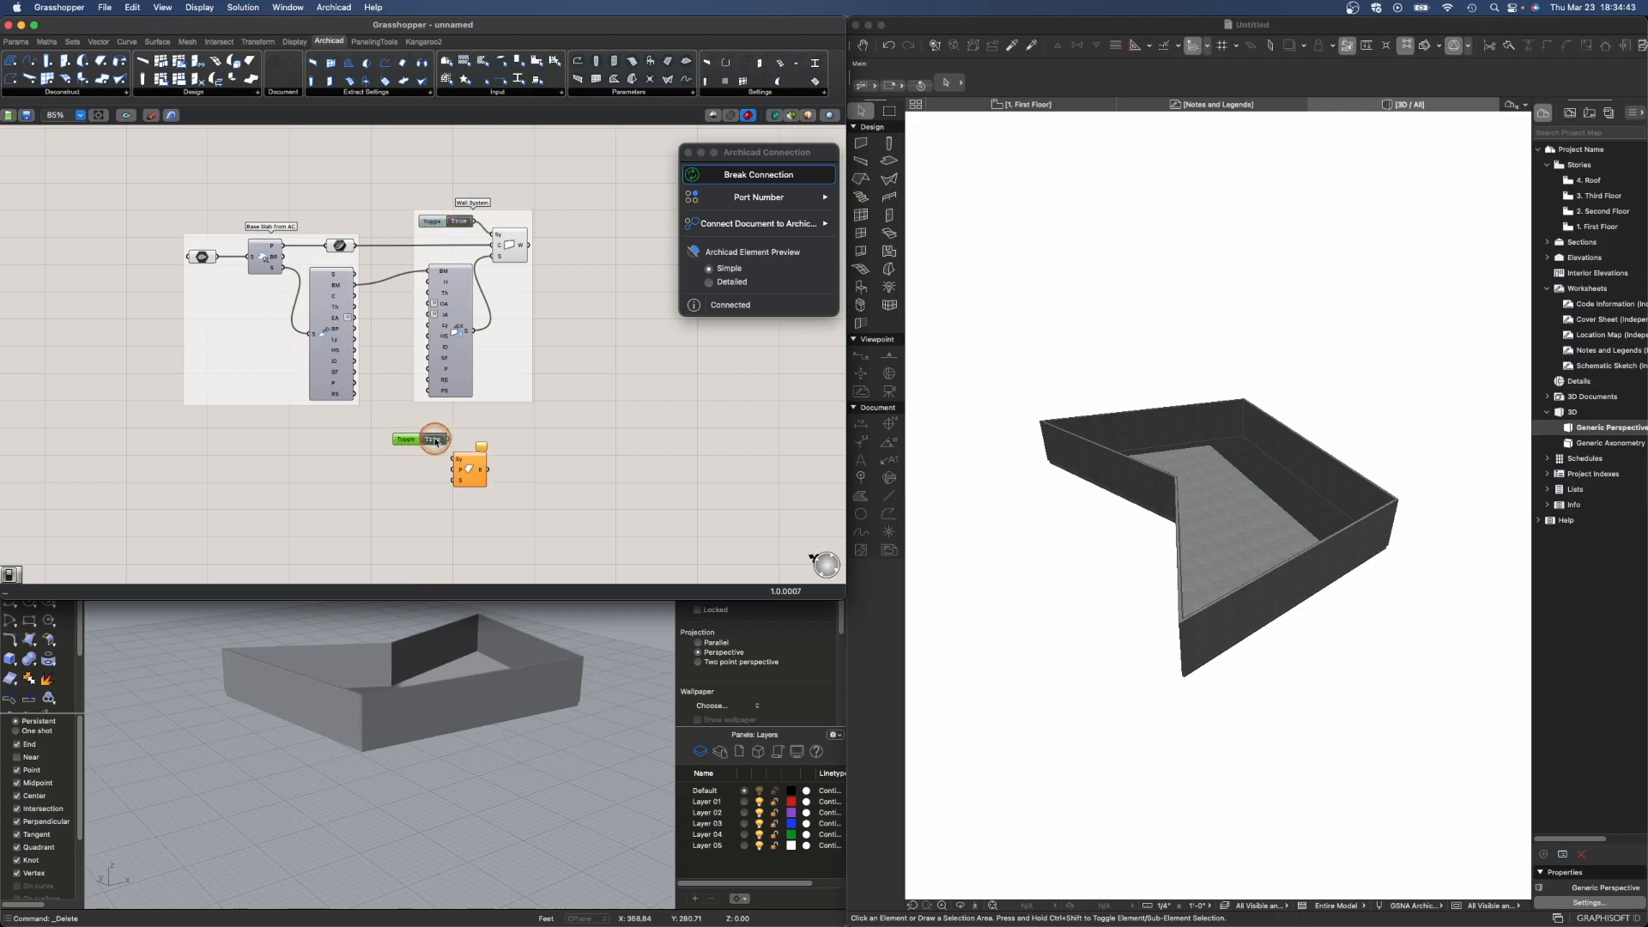
drag(453, 460, 481, 464)
click(460, 492)
scroll(460, 493, up, 6)
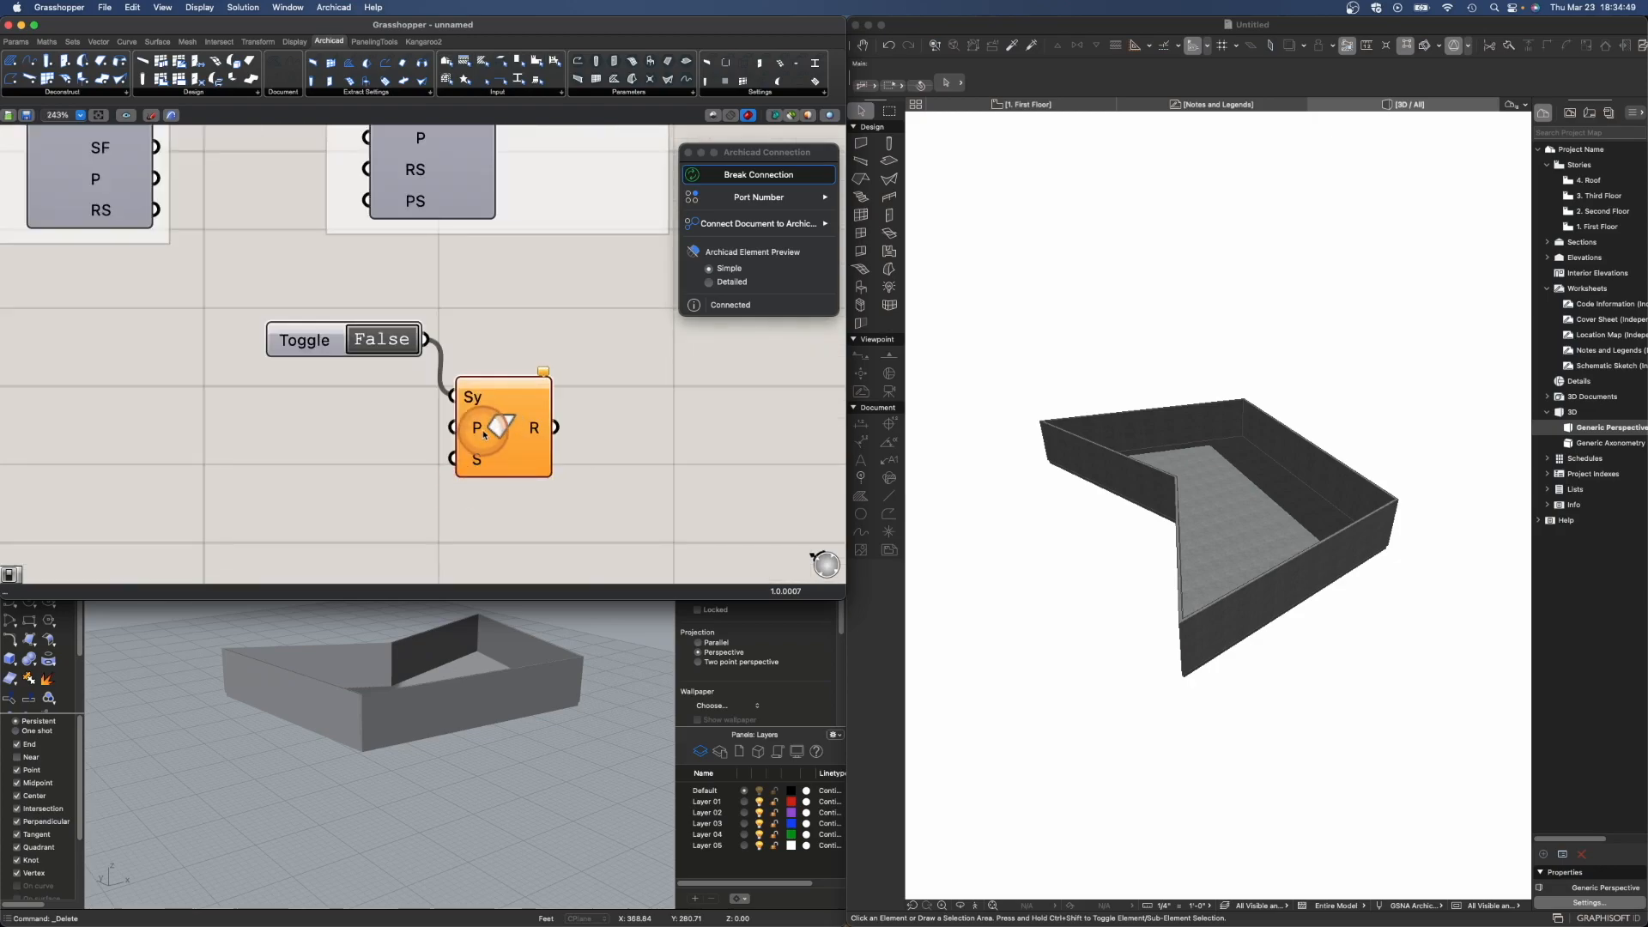
mouse_move(479, 429)
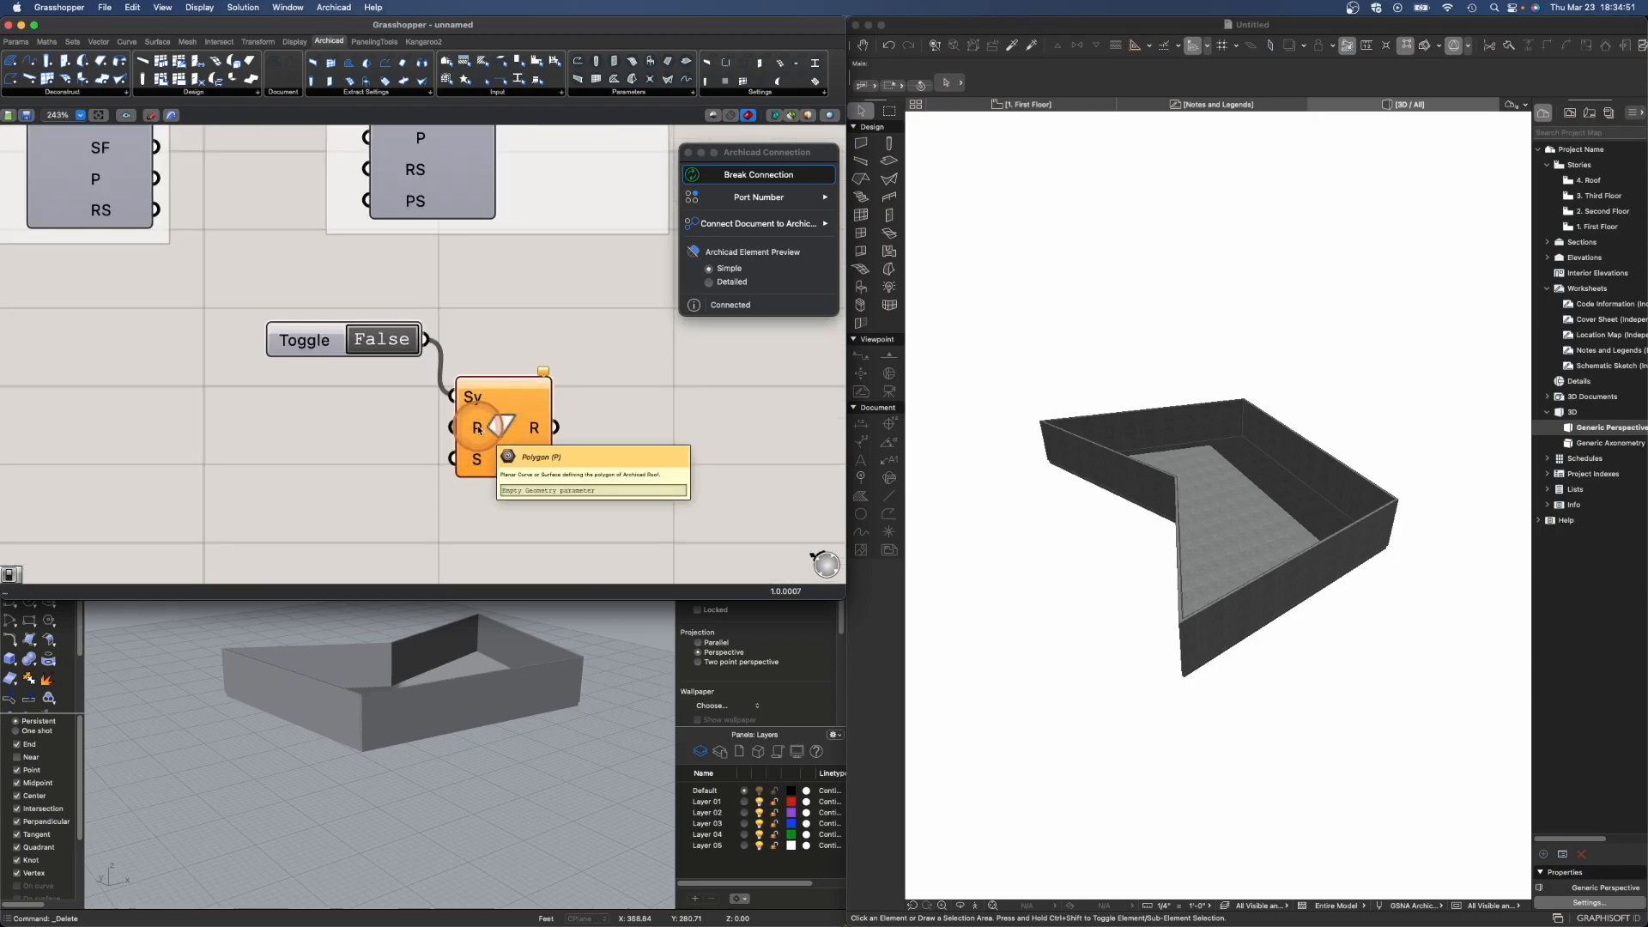
scroll(479, 429, down, 6)
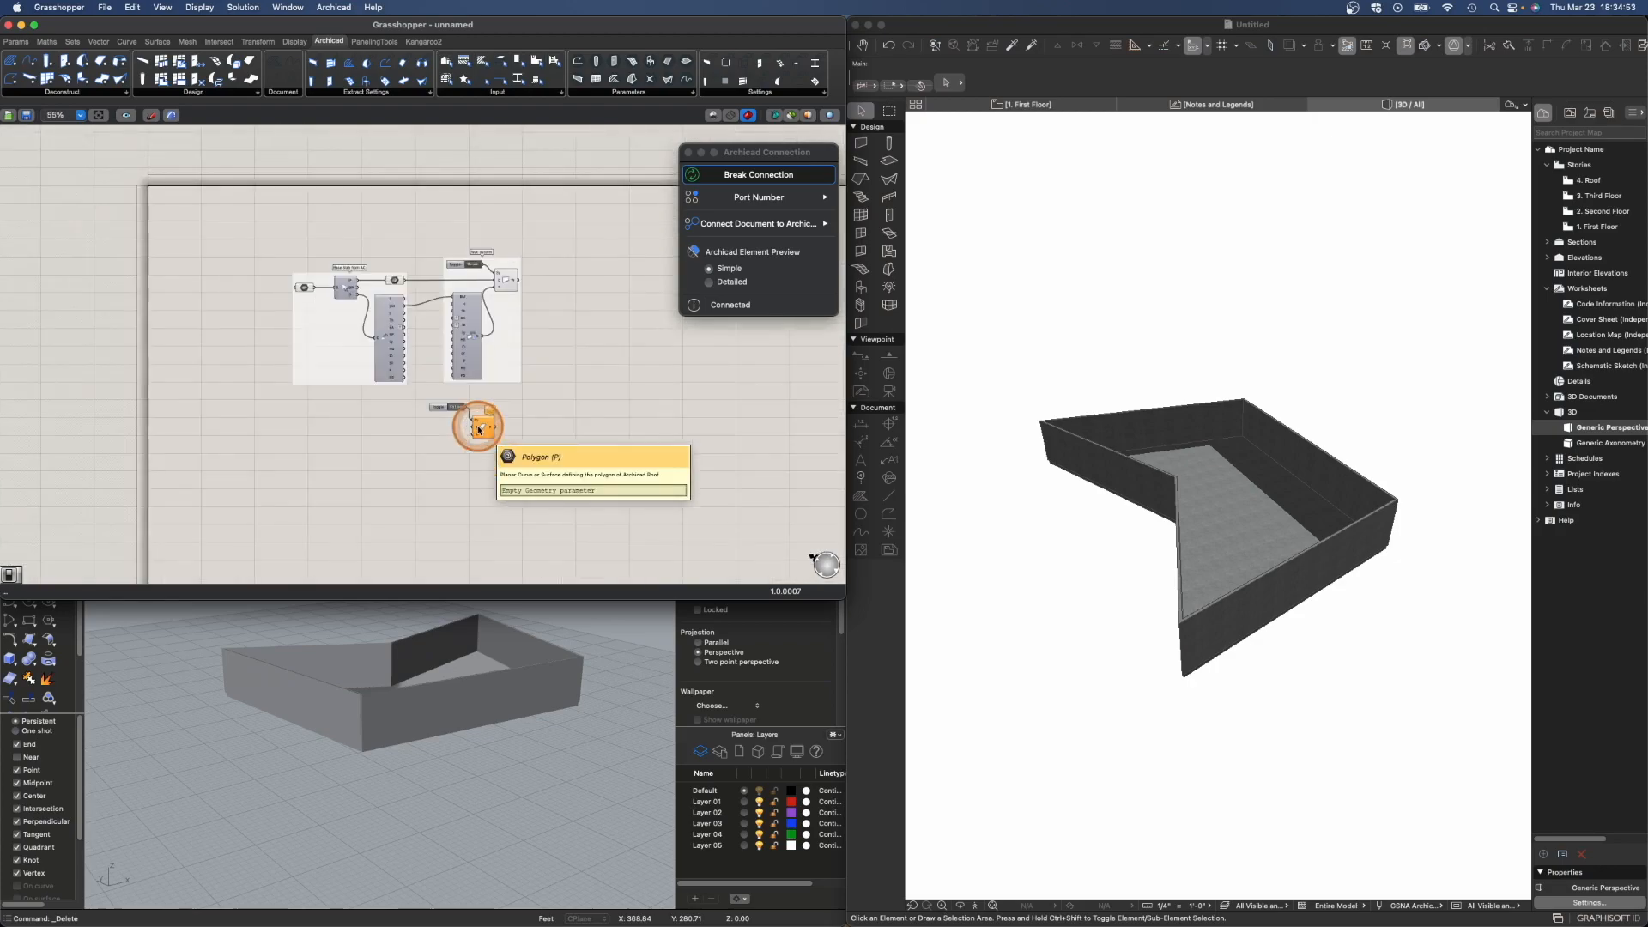
- Duplicate the slab outline Curve parameter, keeping its input wire, and place it beside the roof component
click(363, 218)
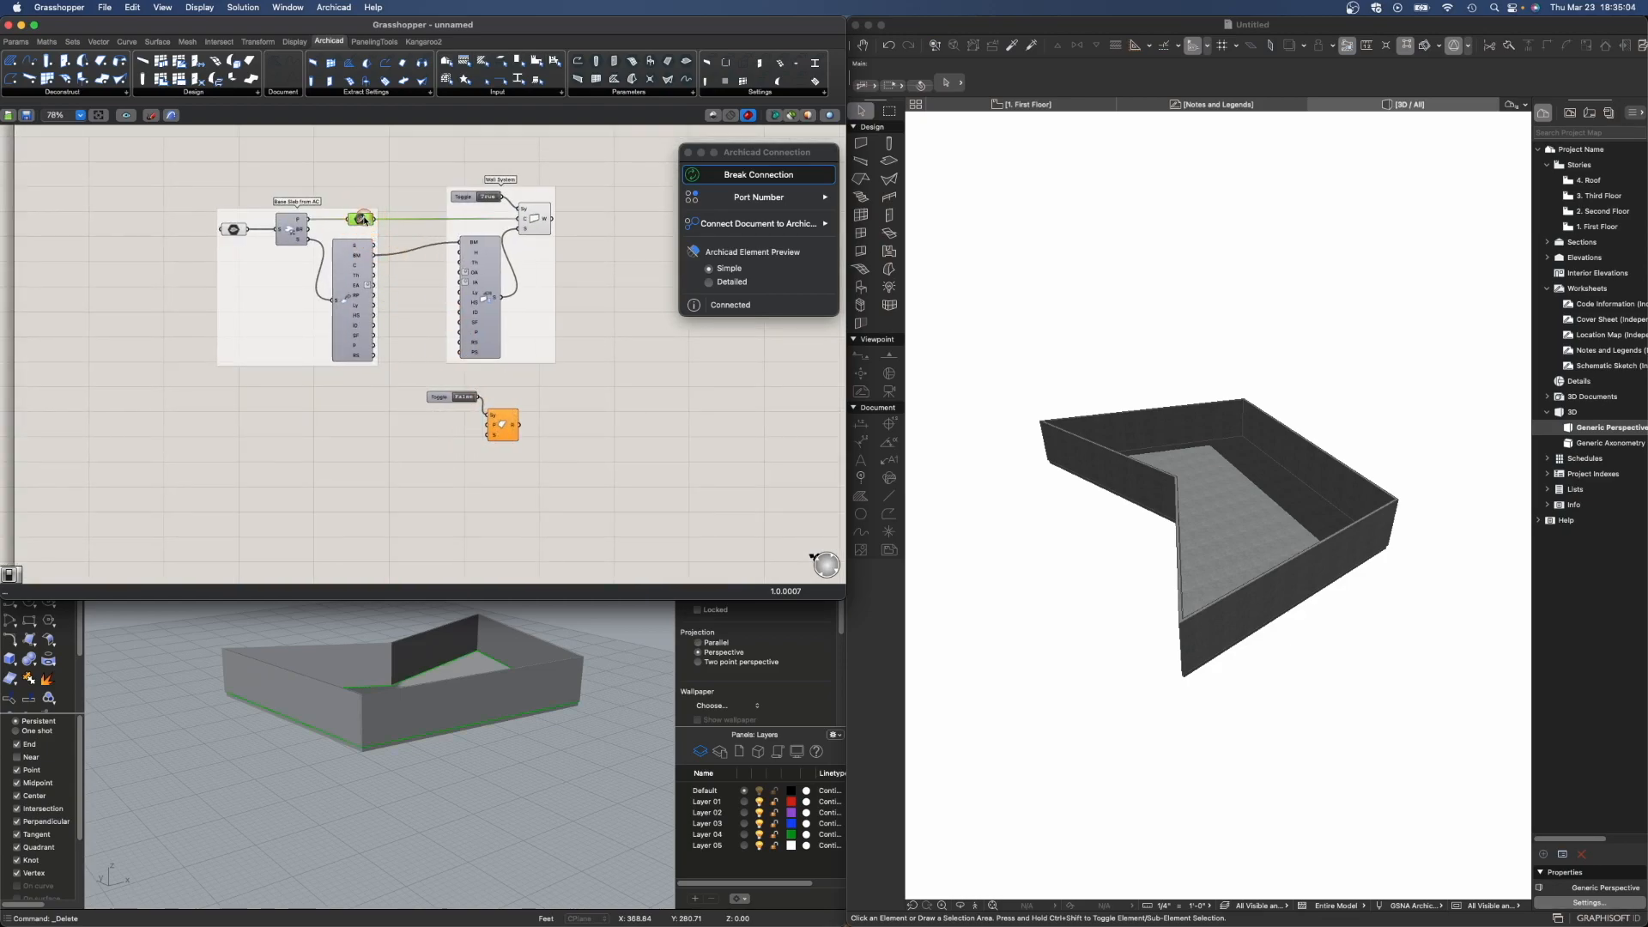
alt+drag(423, 421, 423, 421)
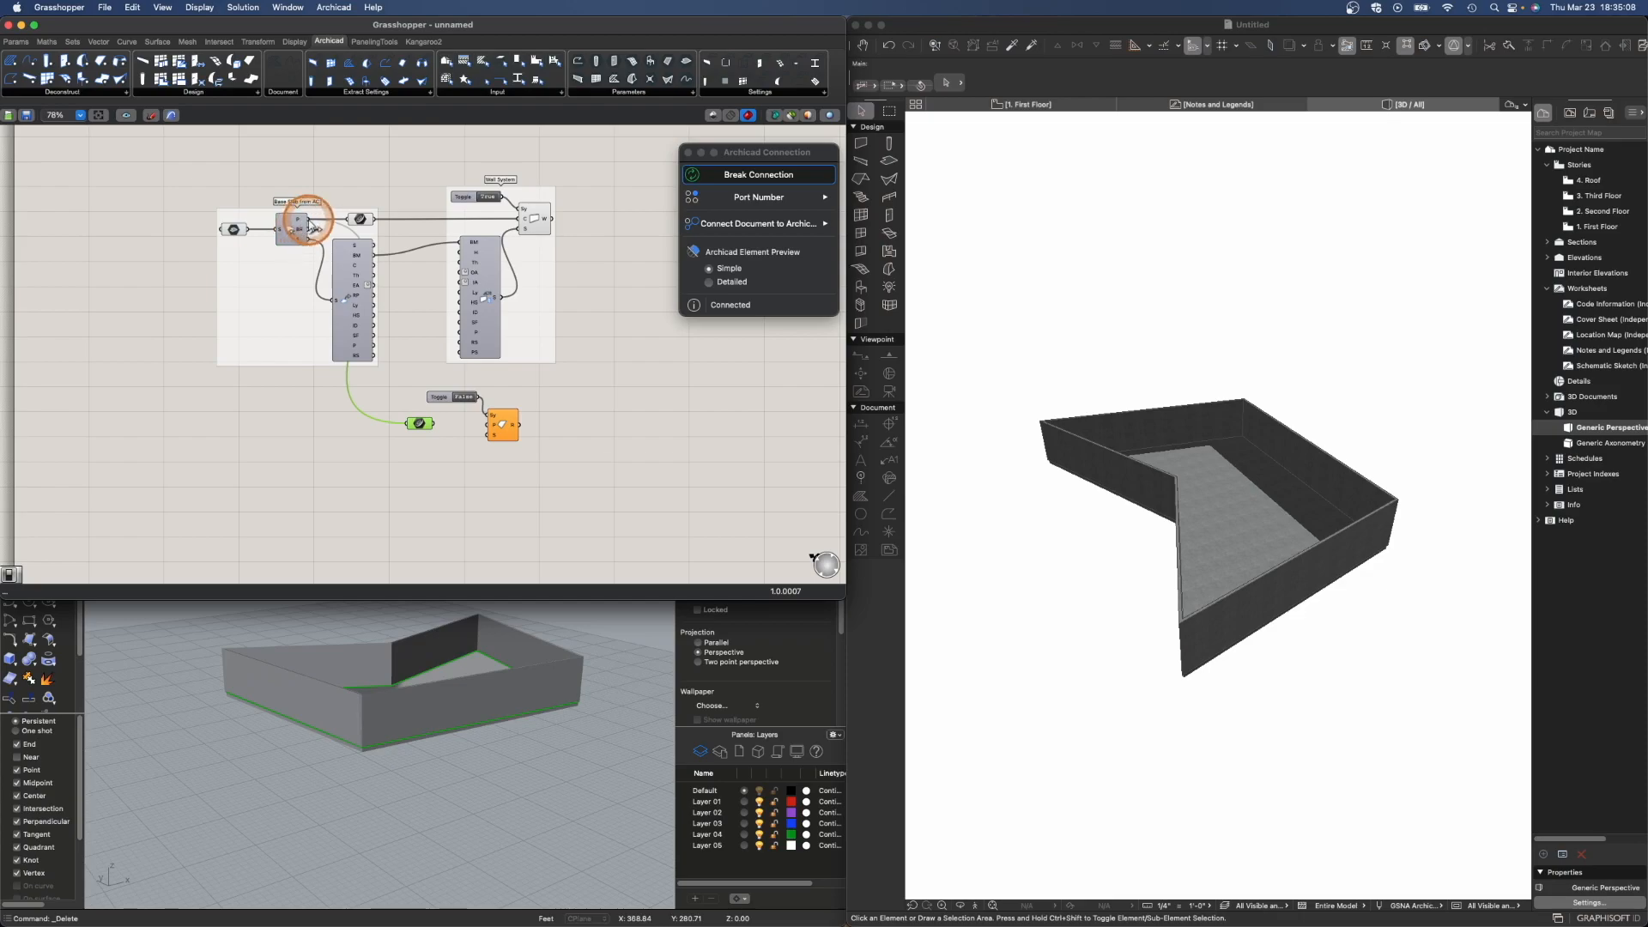
scroll(409, 426, up, 10)
right_click(428, 423)
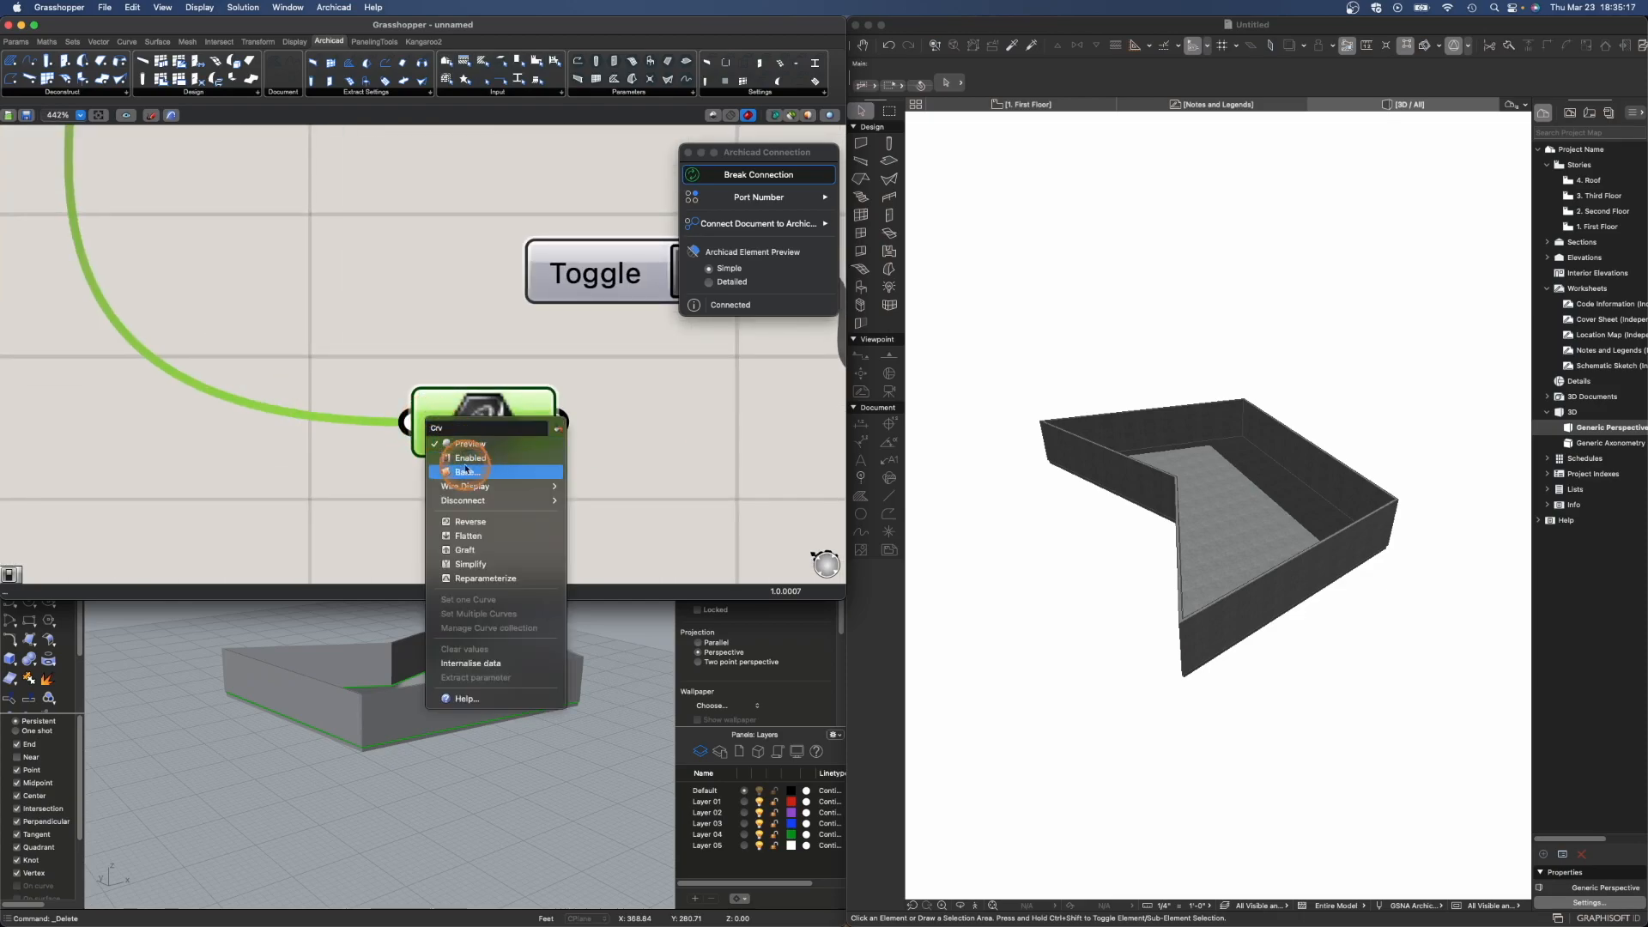
mouse_move(489, 485)
click(603, 515)
- Connect the duplicated curve parameter to the roof component's P input
scroll(580, 473, down, 5)
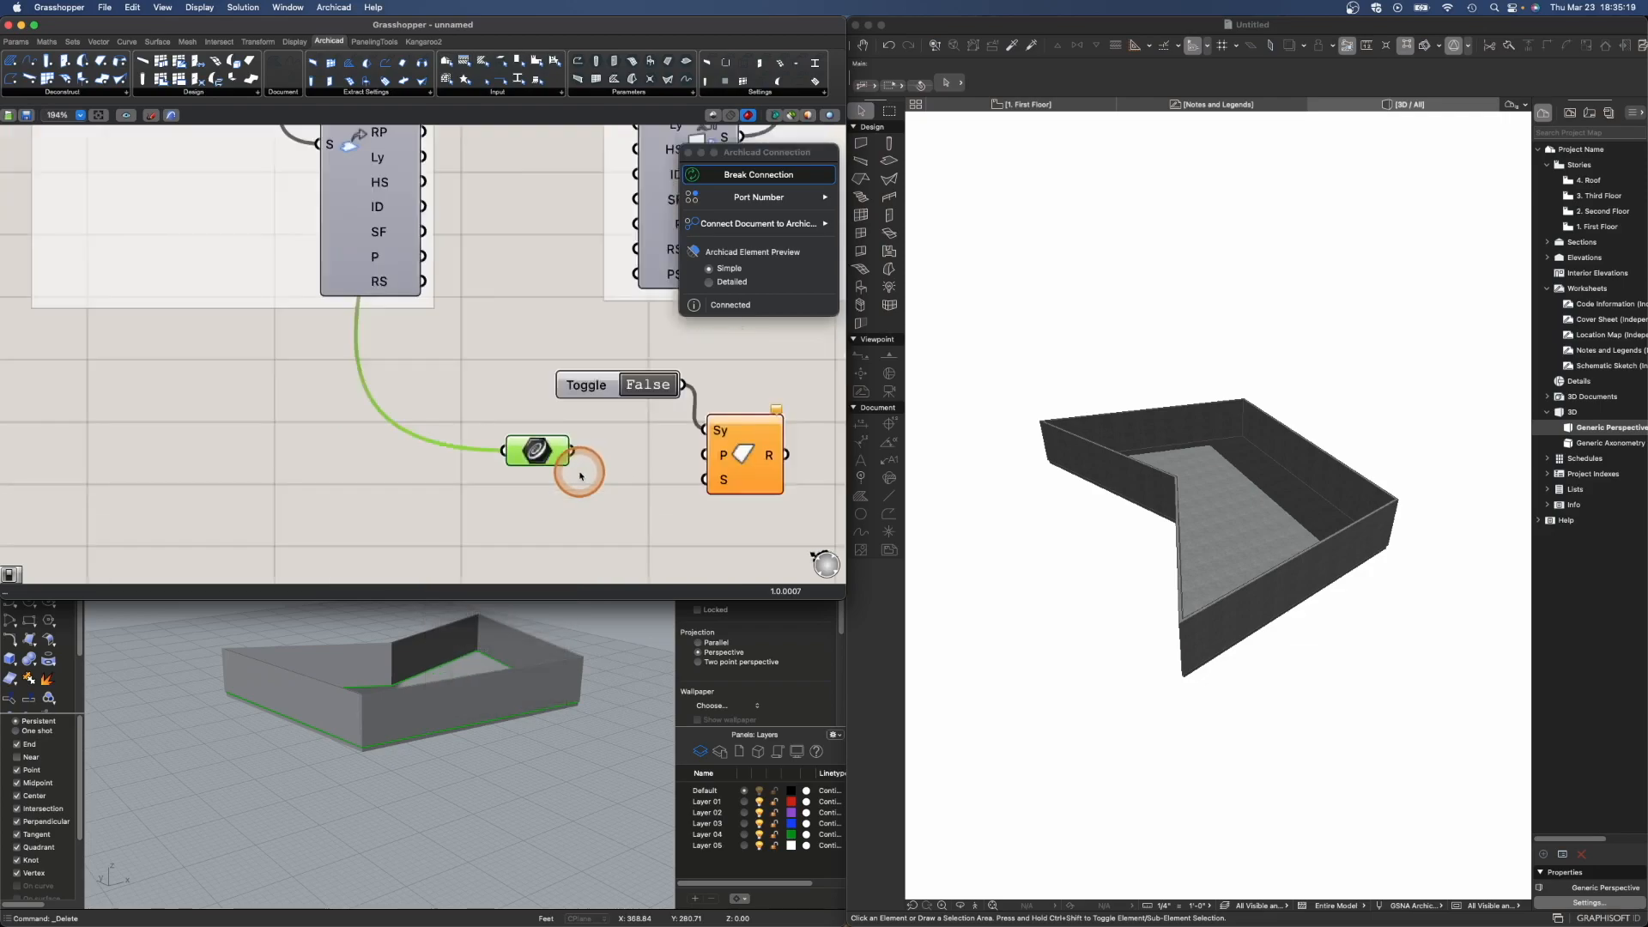
scroll(579, 474, down, 4)
click(571, 490)
click(562, 455)
drag(565, 461, 606, 465)
click(617, 491)
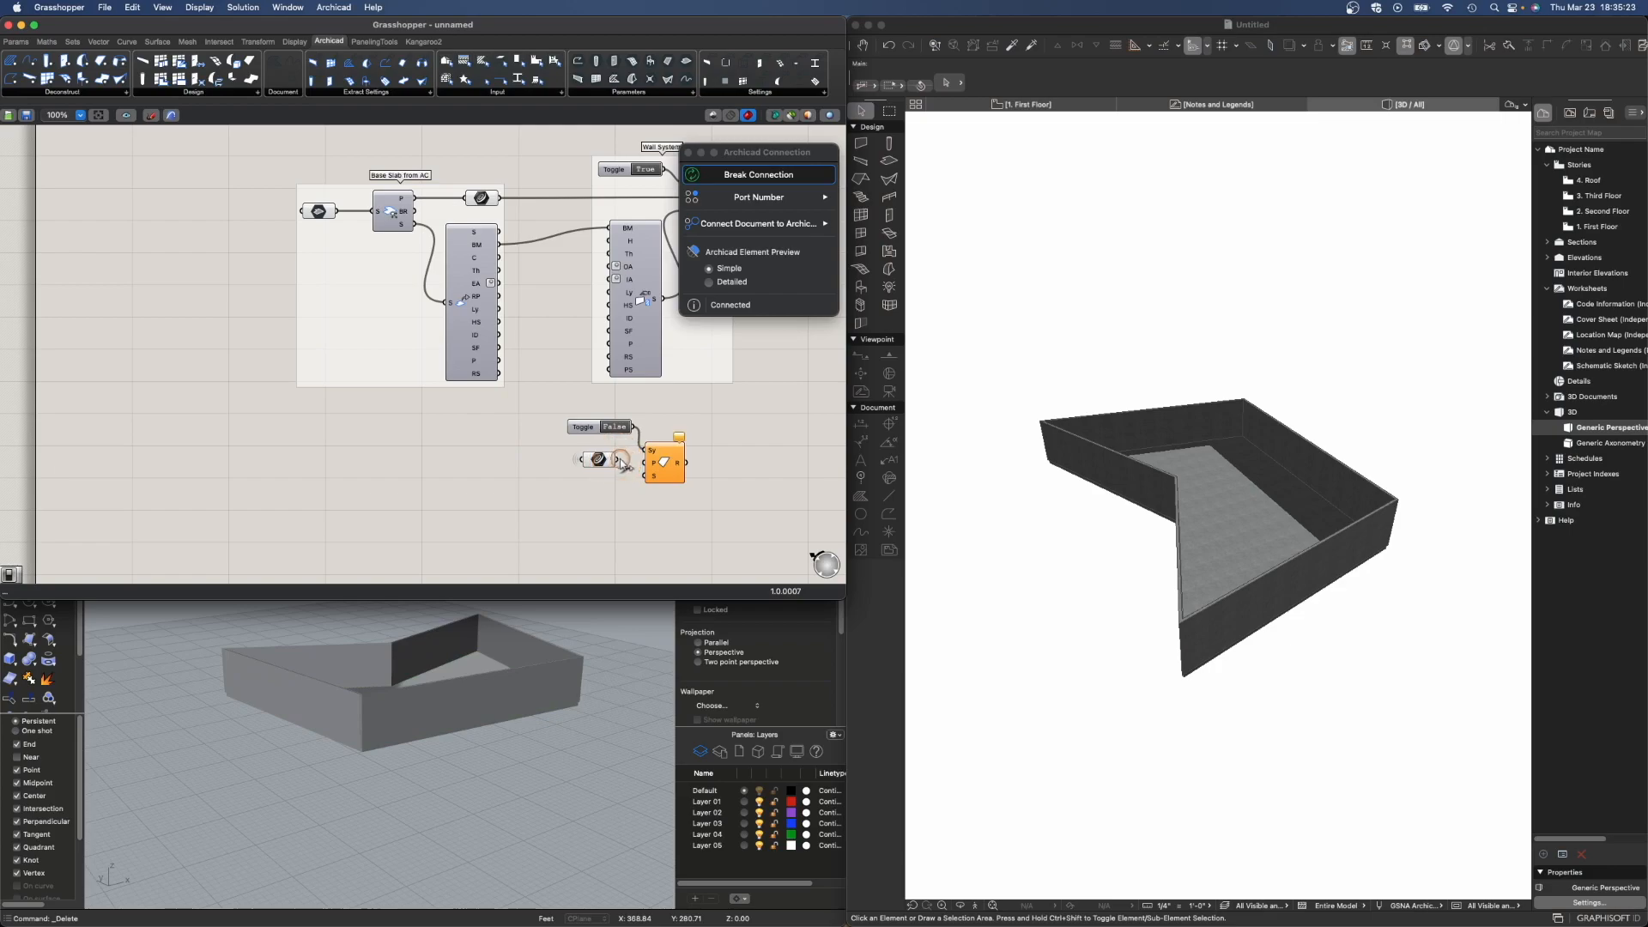
drag(644, 465, 643, 464)
drag(603, 459, 617, 462)
click(627, 487)
scroll(718, 515, down, 5)
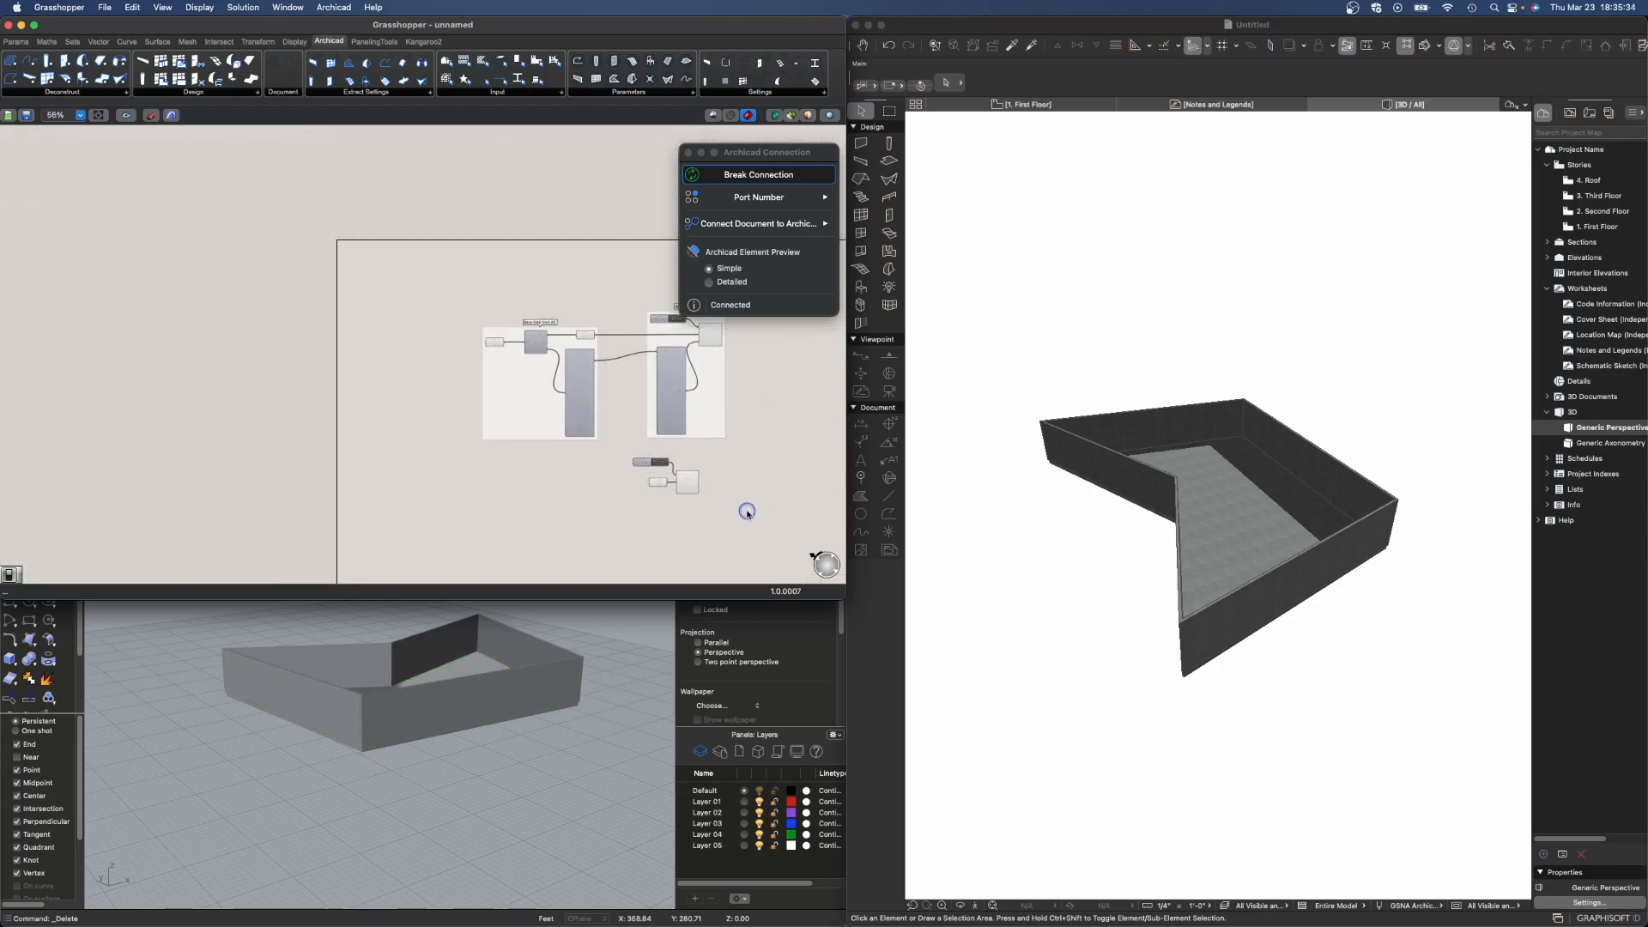
right_drag(747, 512, 507, 378)
- Add an Archicad Roof Settings component and connect its output to the roof's S input
scroll(489, 347, up, 5)
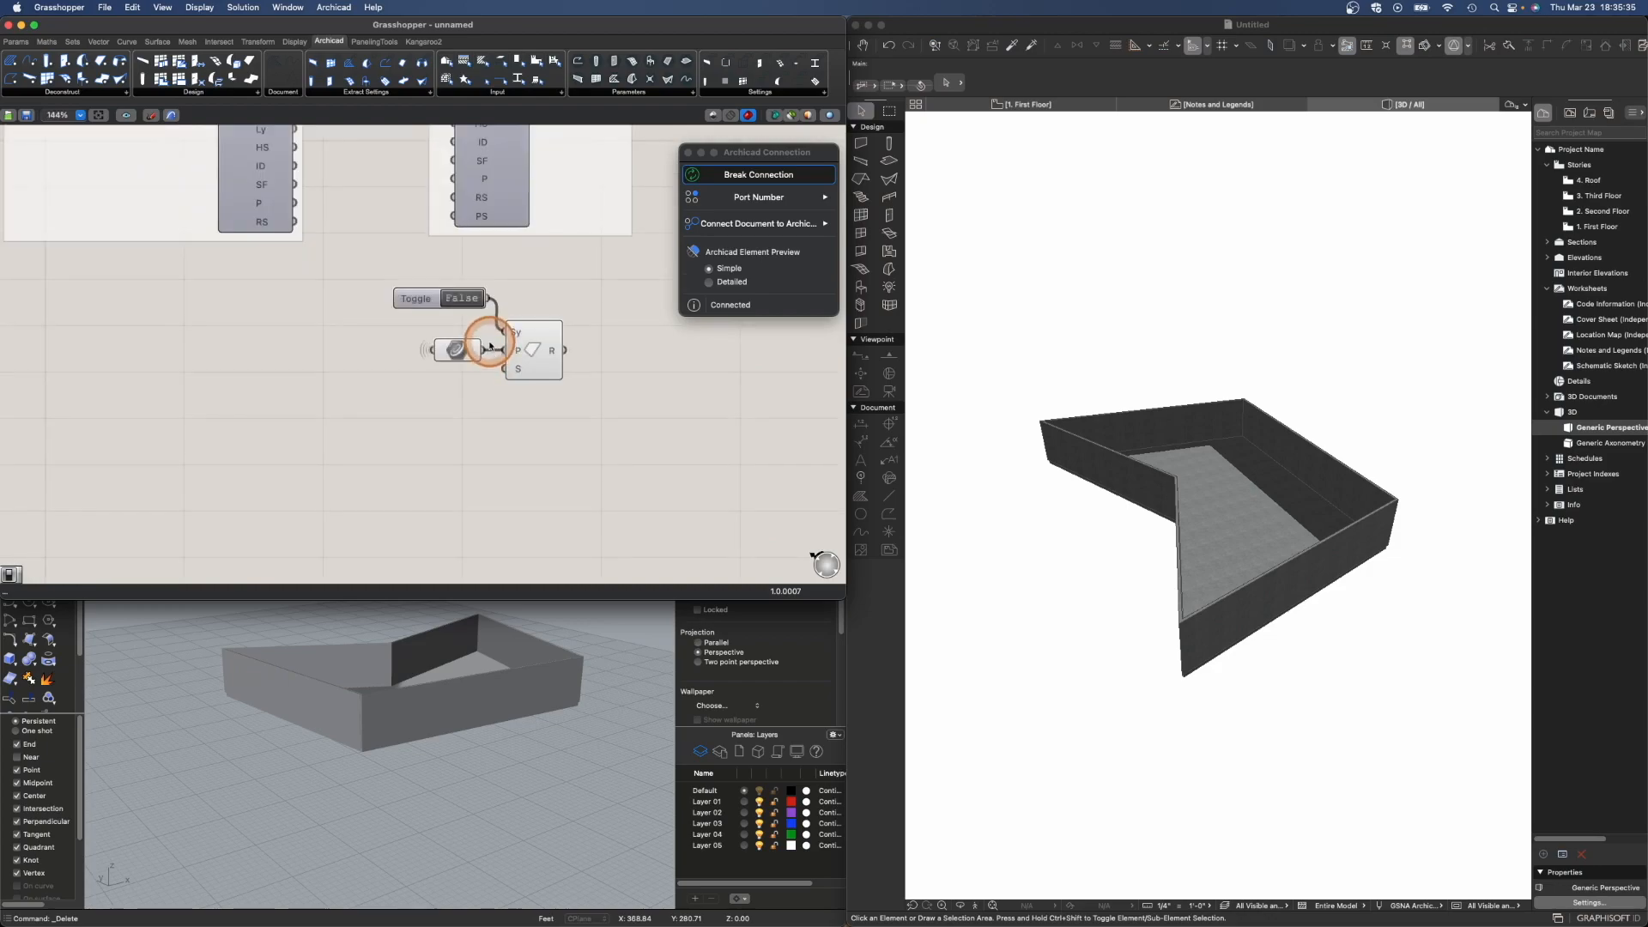
double_click(483, 444)
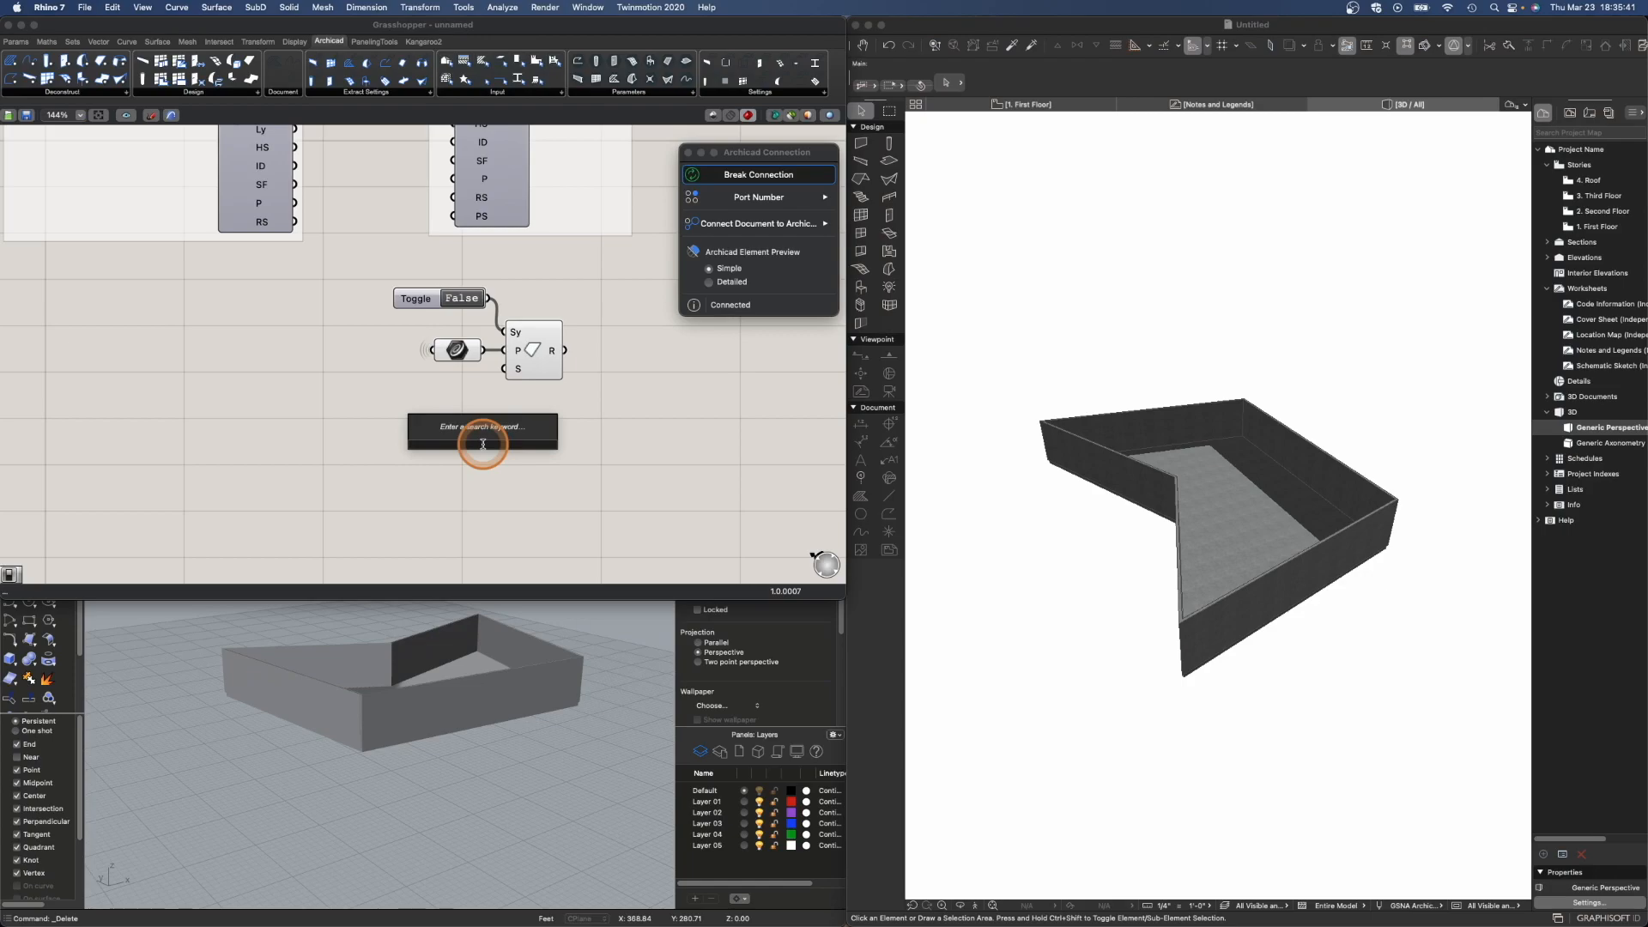
text(roof)
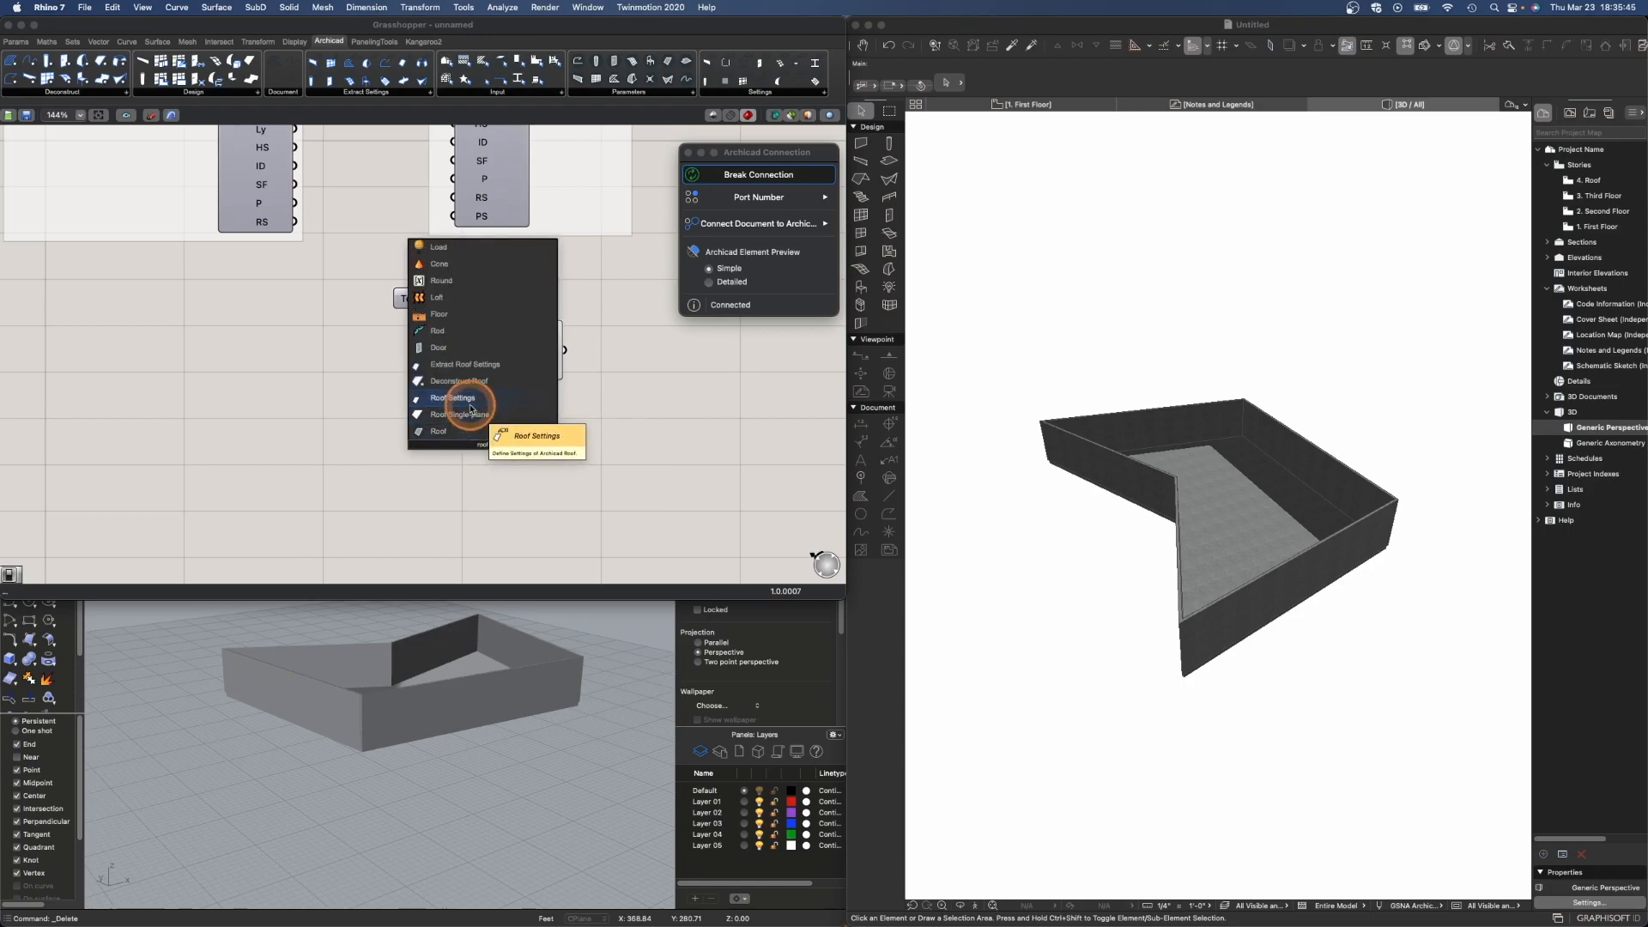
click(470, 431)
drag(474, 397, 457, 402)
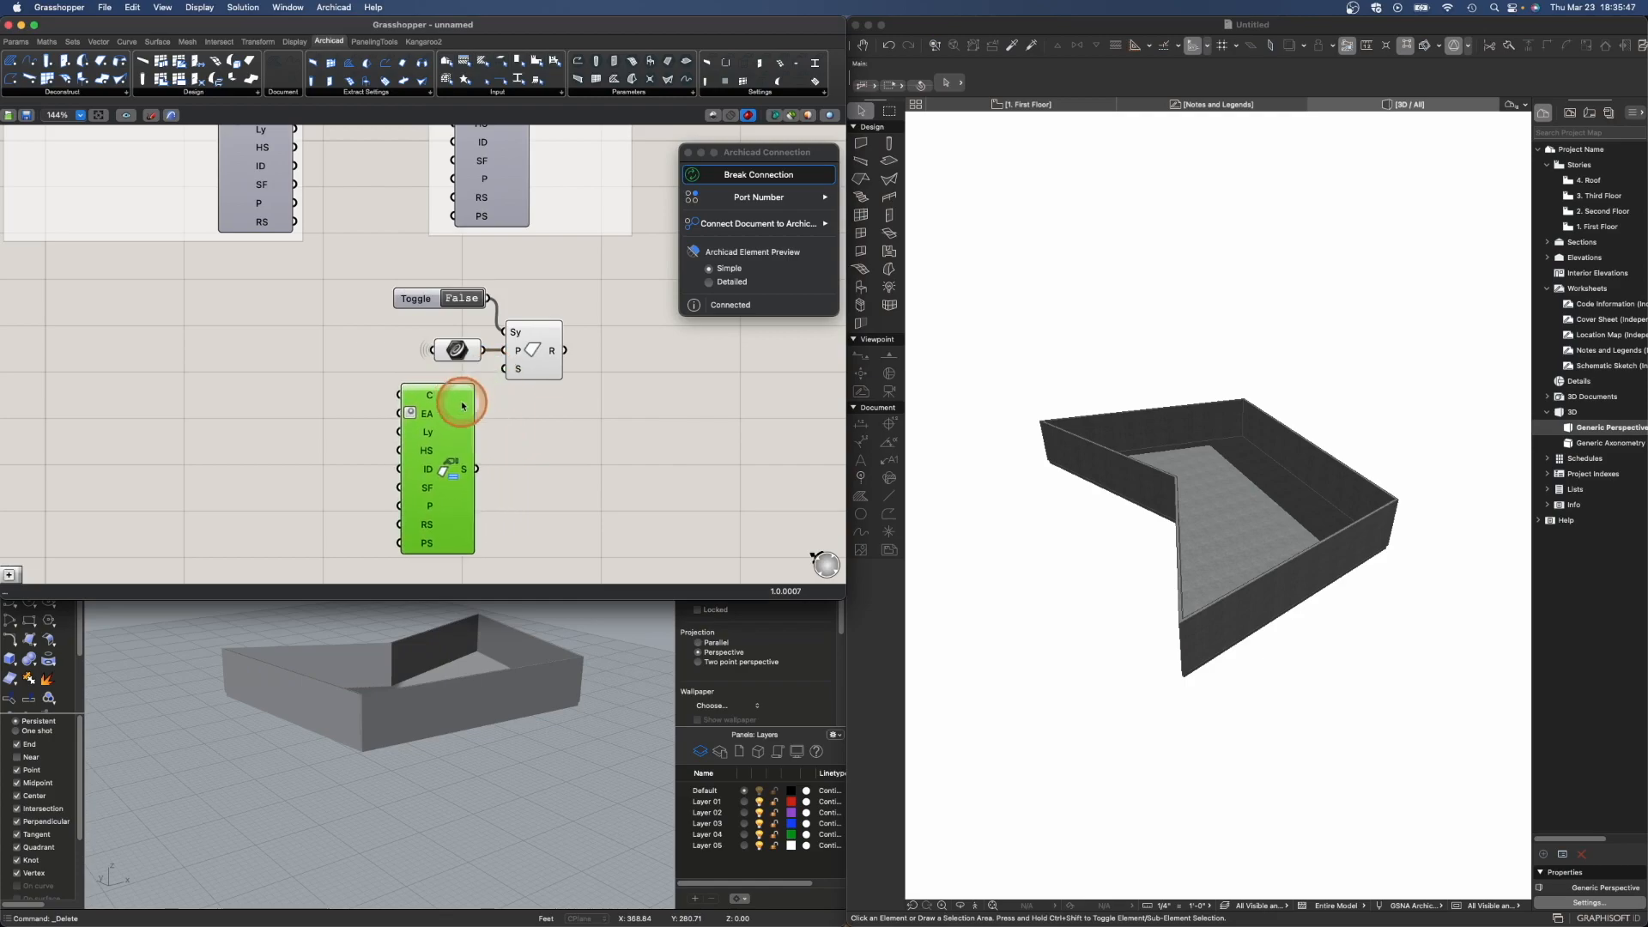
drag(477, 469, 503, 371)
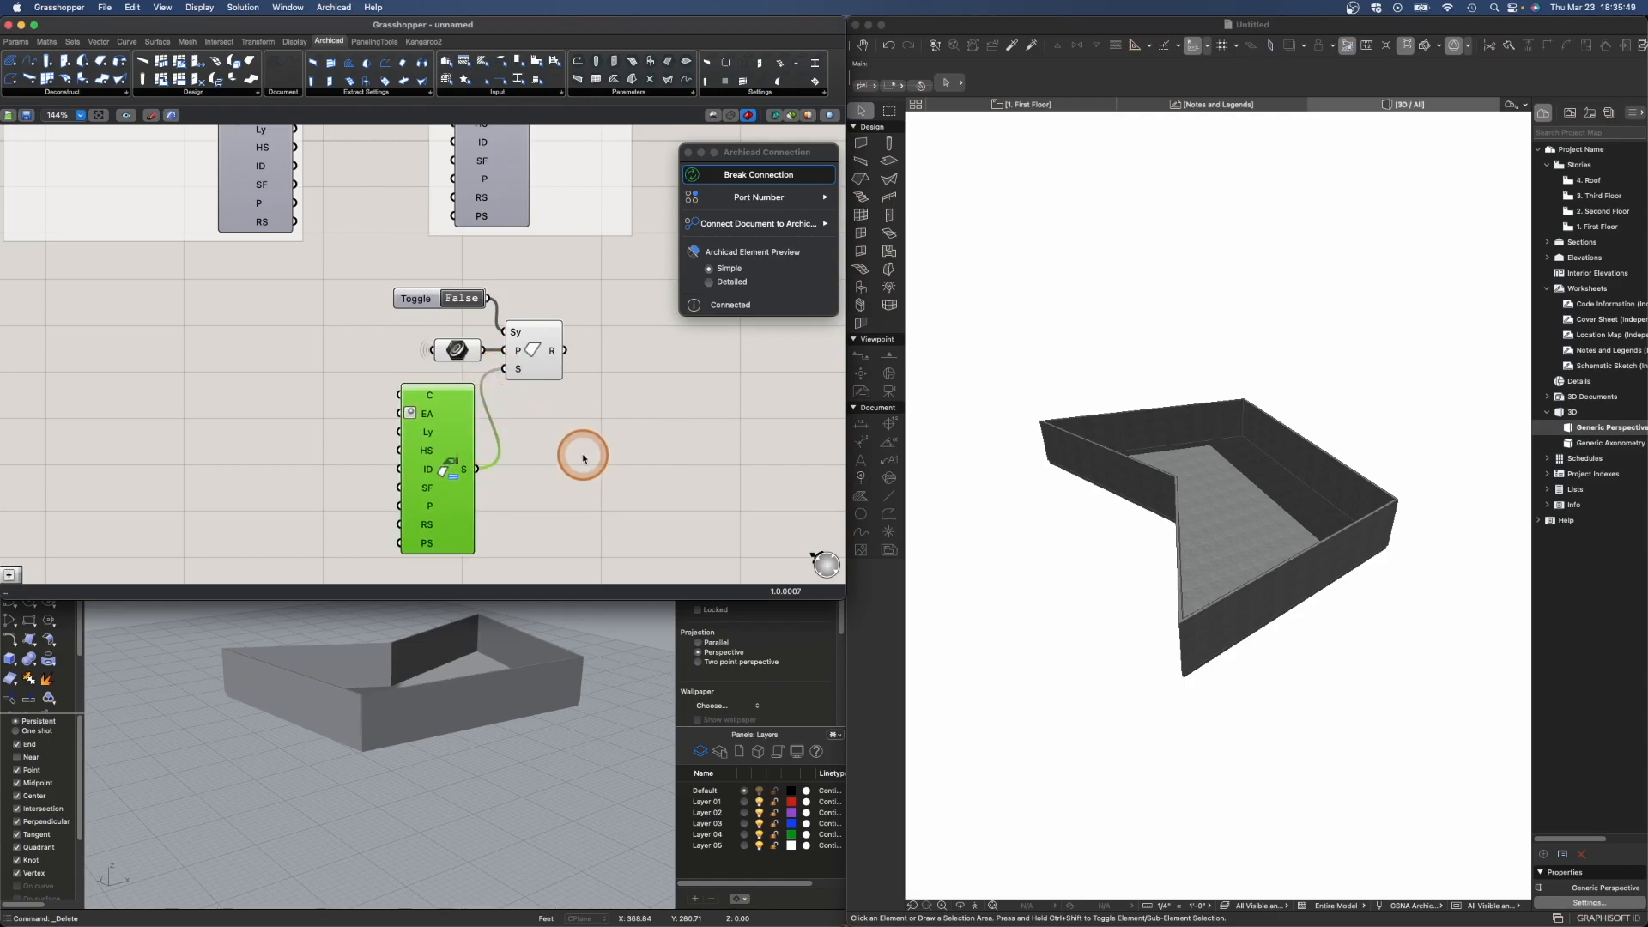
- Set the Roof Settings component's structure to Basic
scroll(578, 456, down, 3)
mouse_move(387, 170)
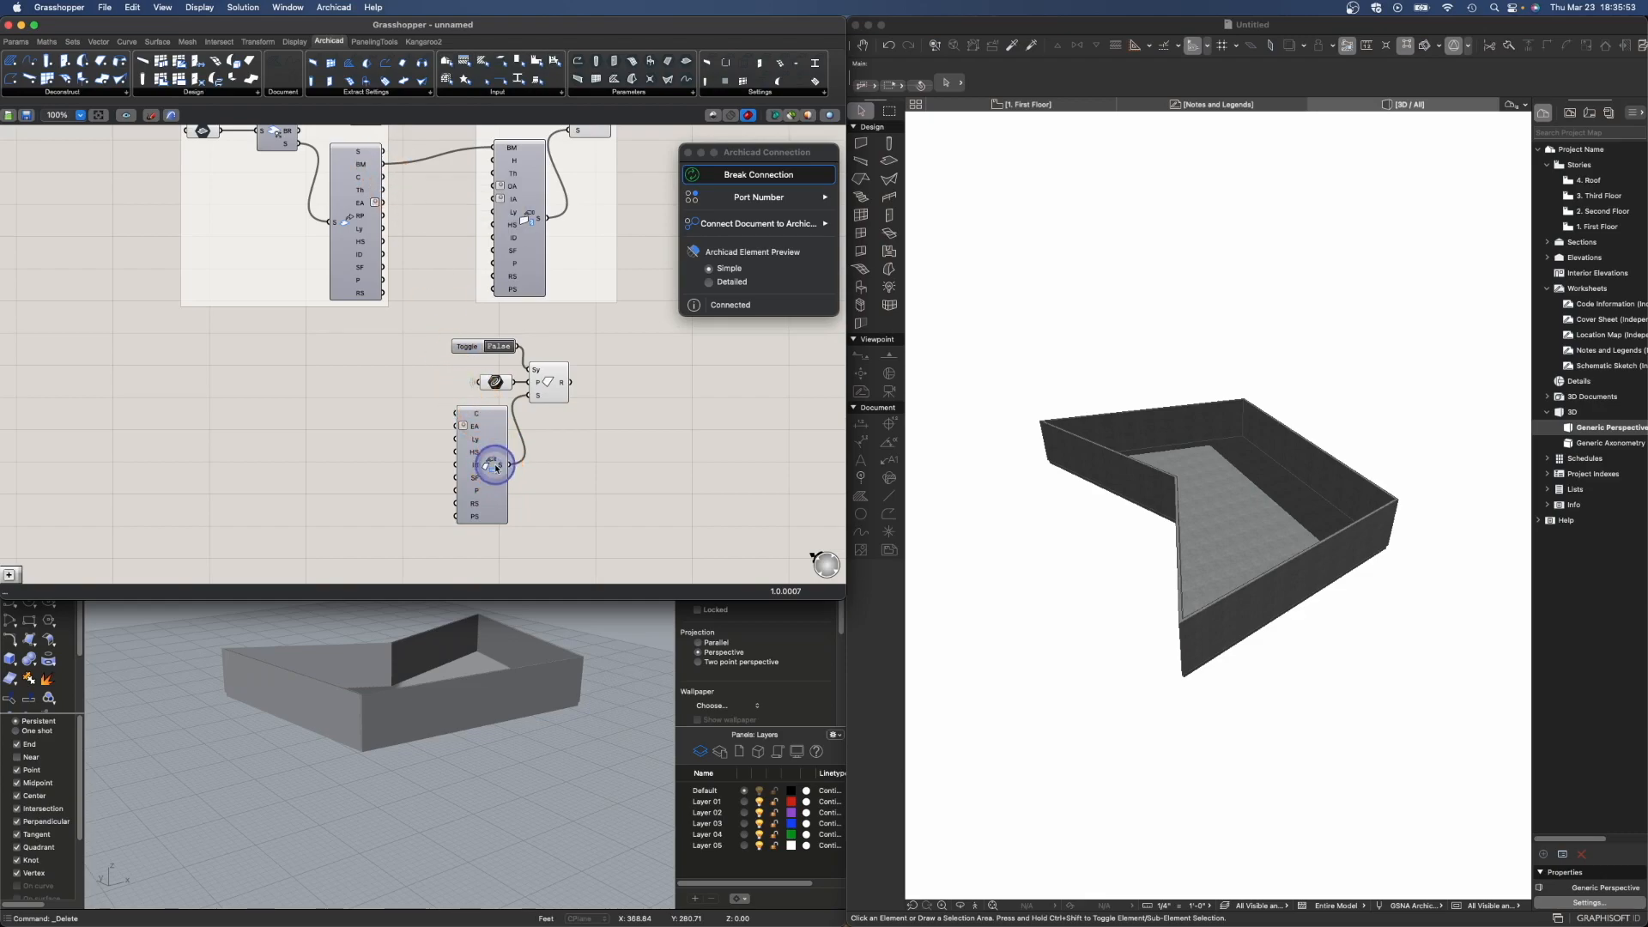
right_click(496, 468)
mouse_move(562, 524)
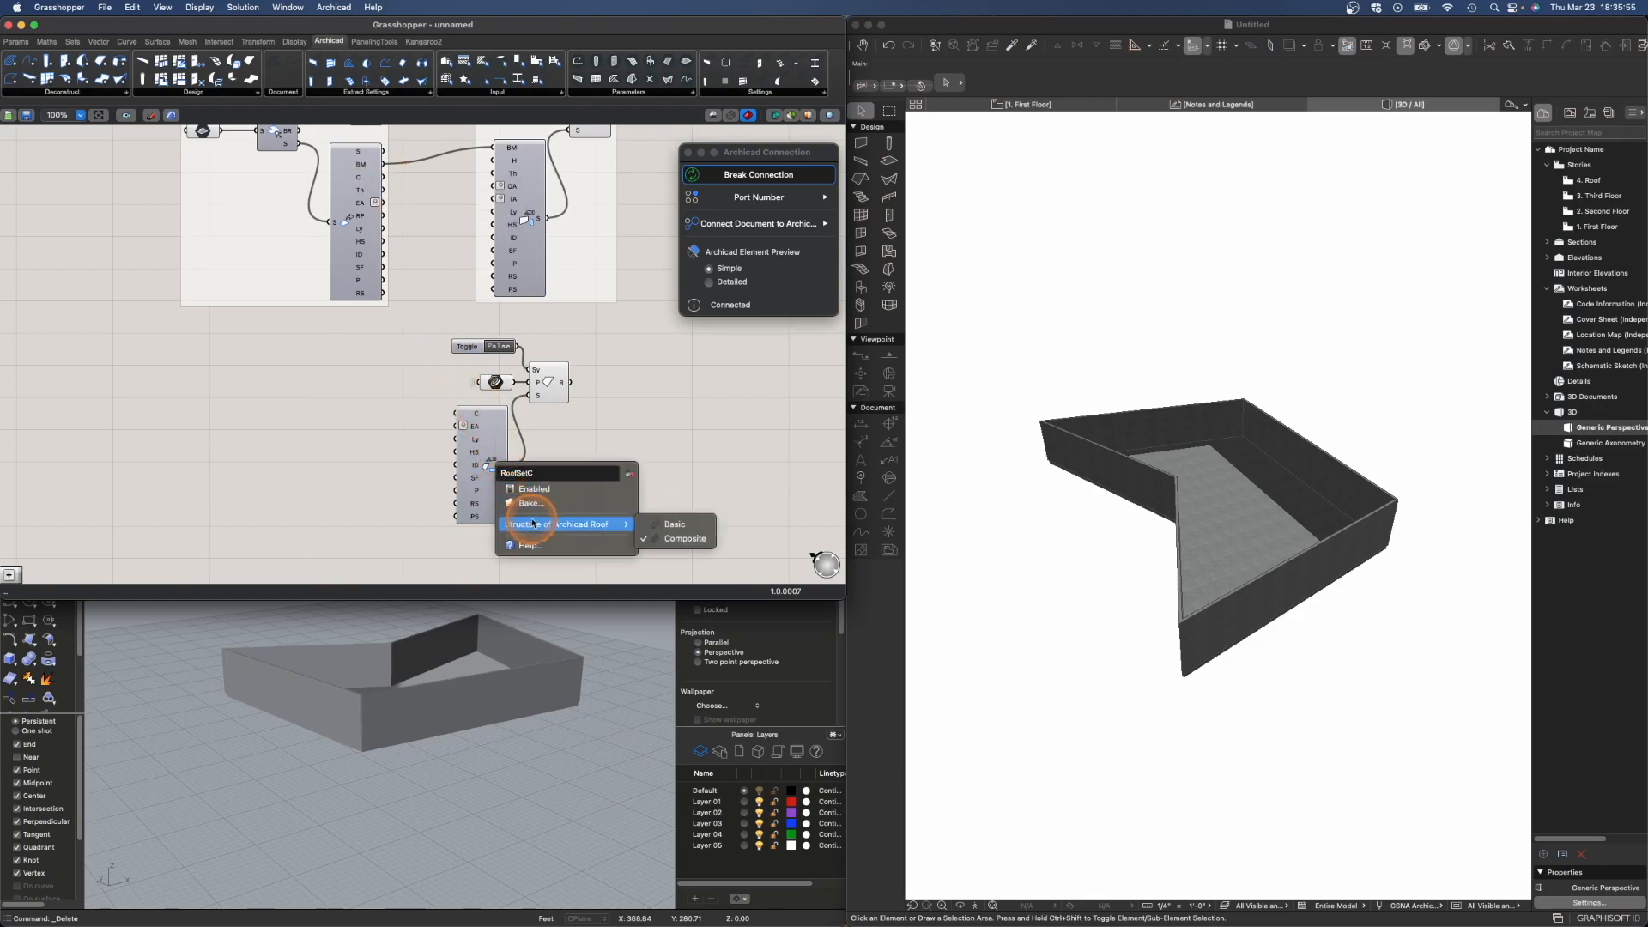
click(688, 524)
- Wire the roof settings' Th input to the wall settings' source and switch the roof's toggle to True
drag(386, 166, 459, 420)
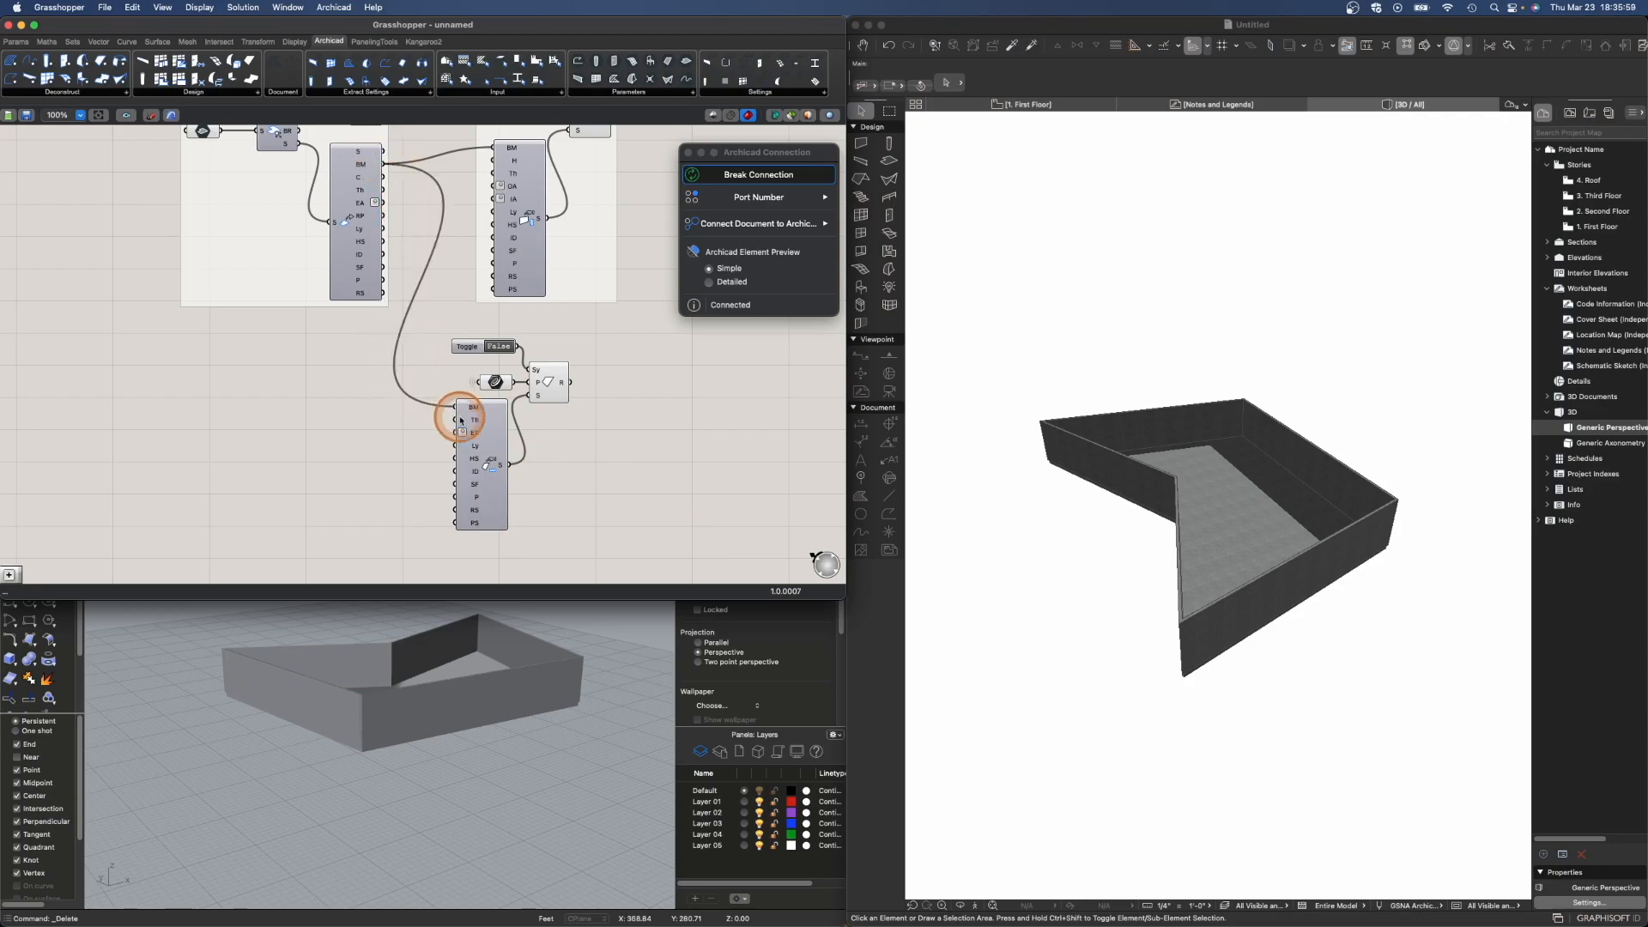
double_click(504, 347)
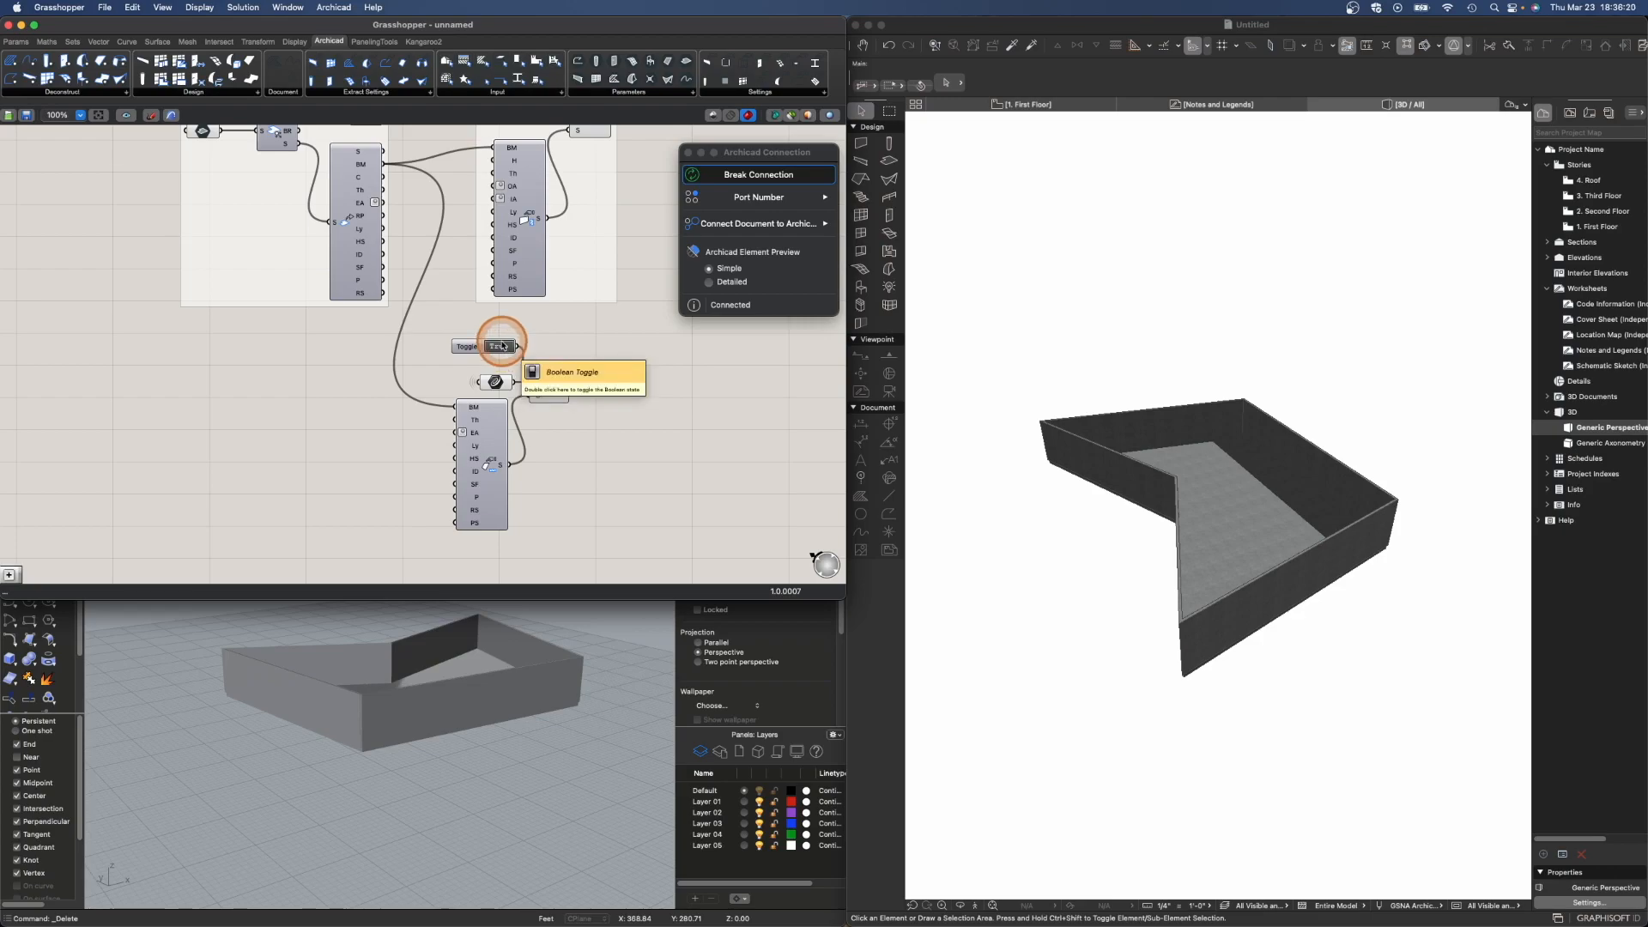
- Add a Move component and a Unit Z vector beside the duplicated slab outline curve parameter
drag(495, 382, 318, 382)
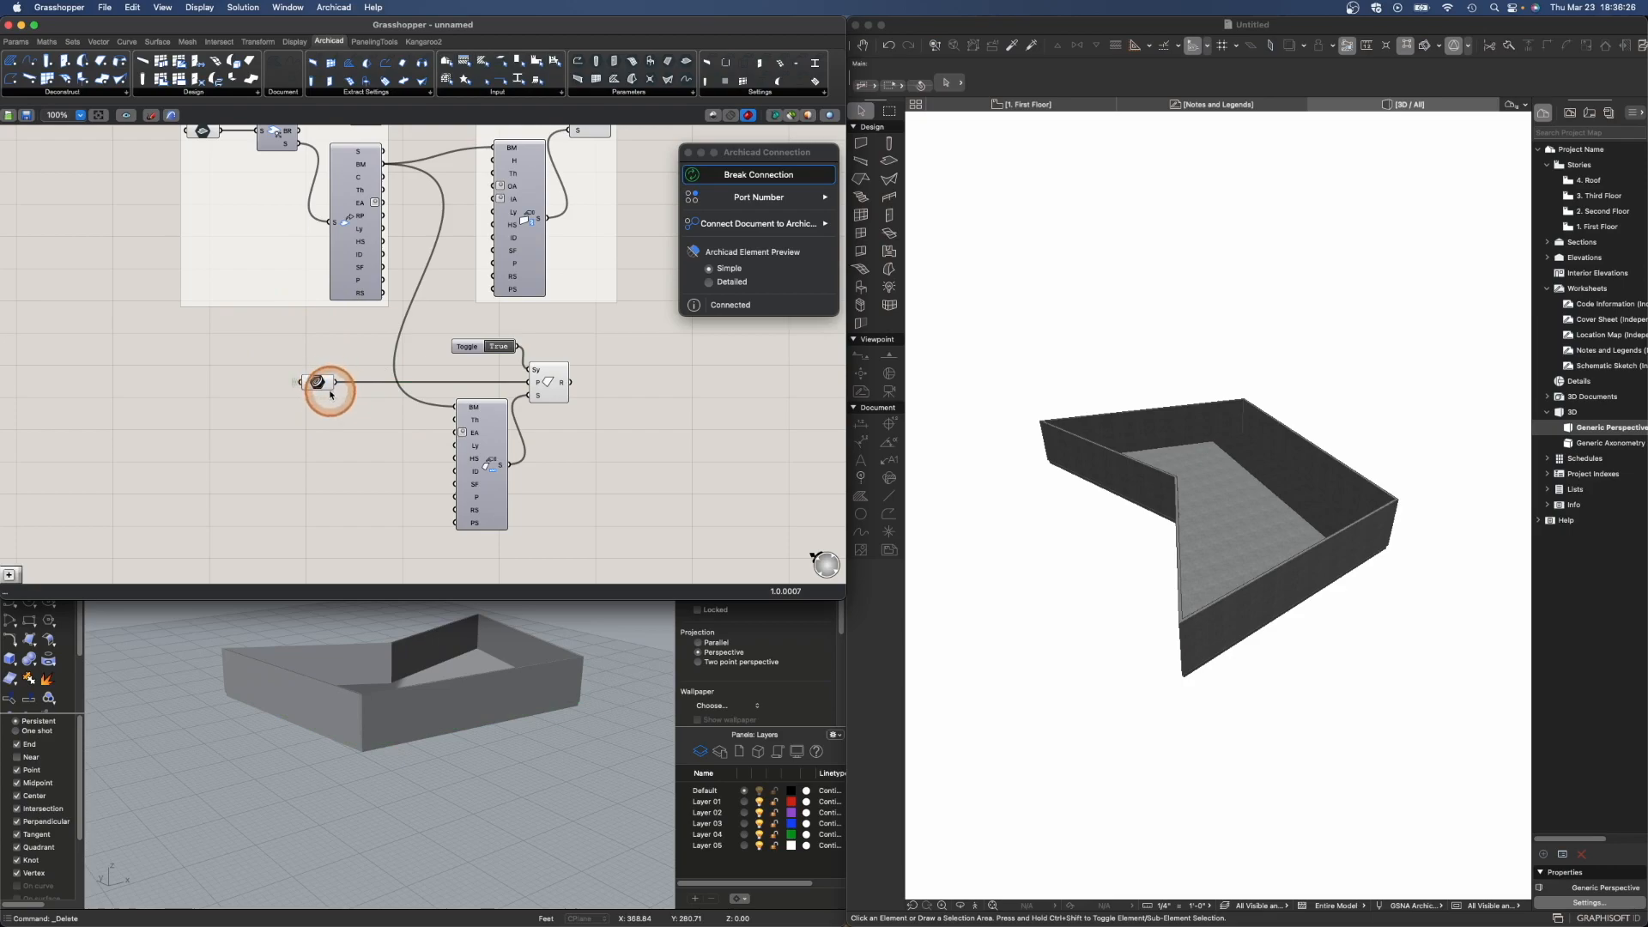
double_click(369, 417)
text(move)
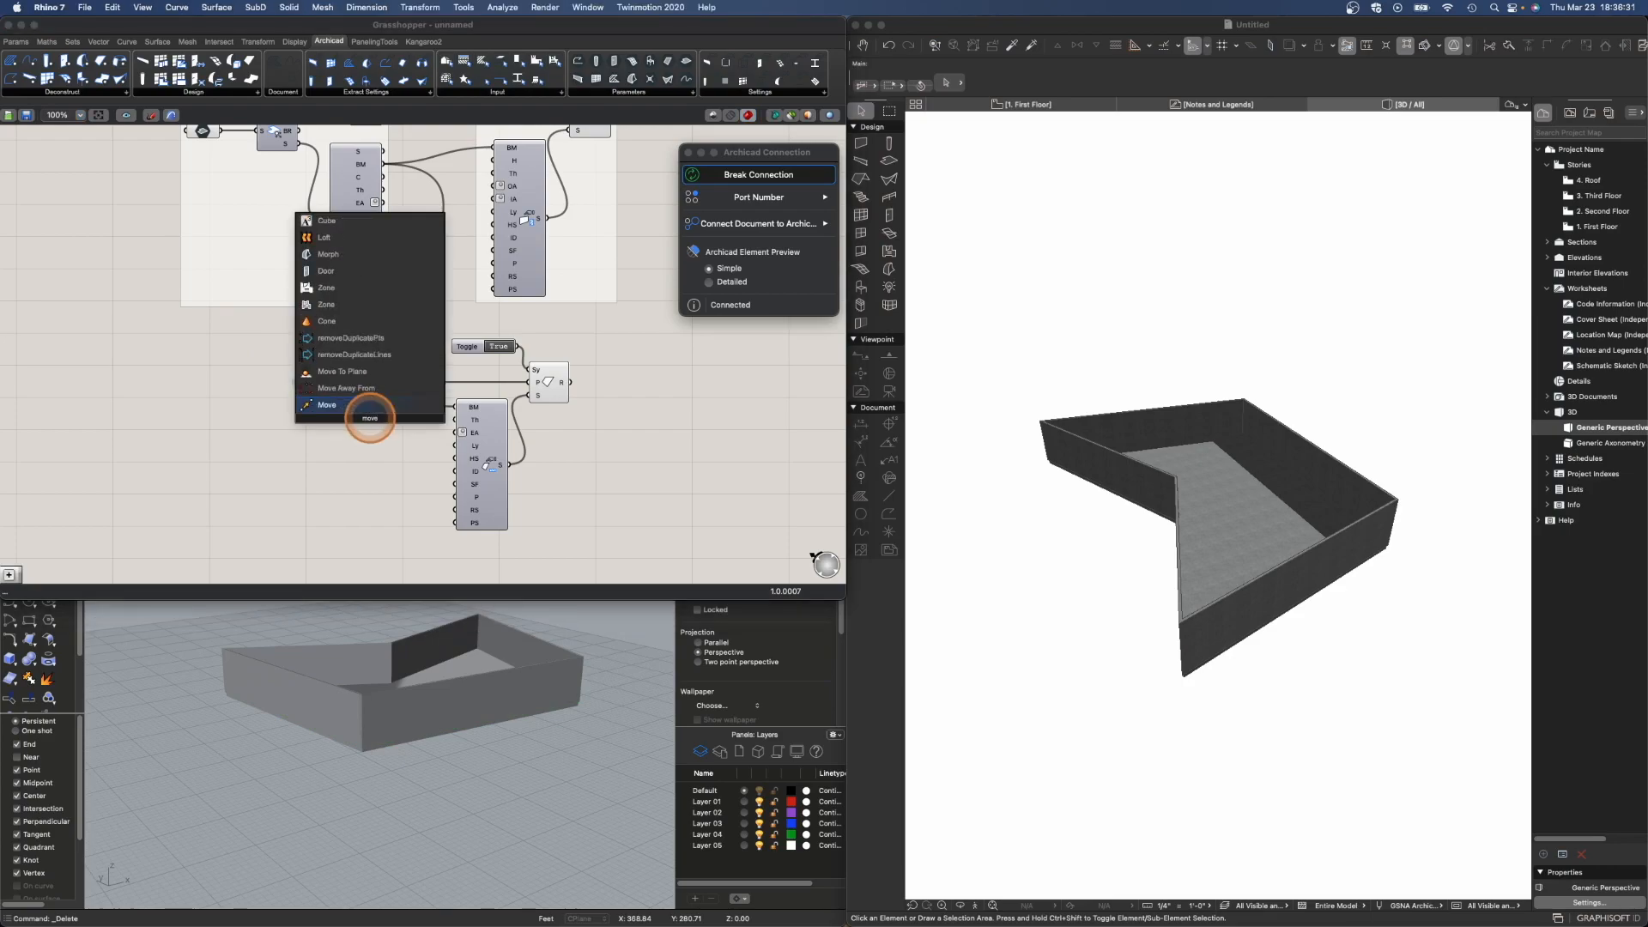
key(Return)
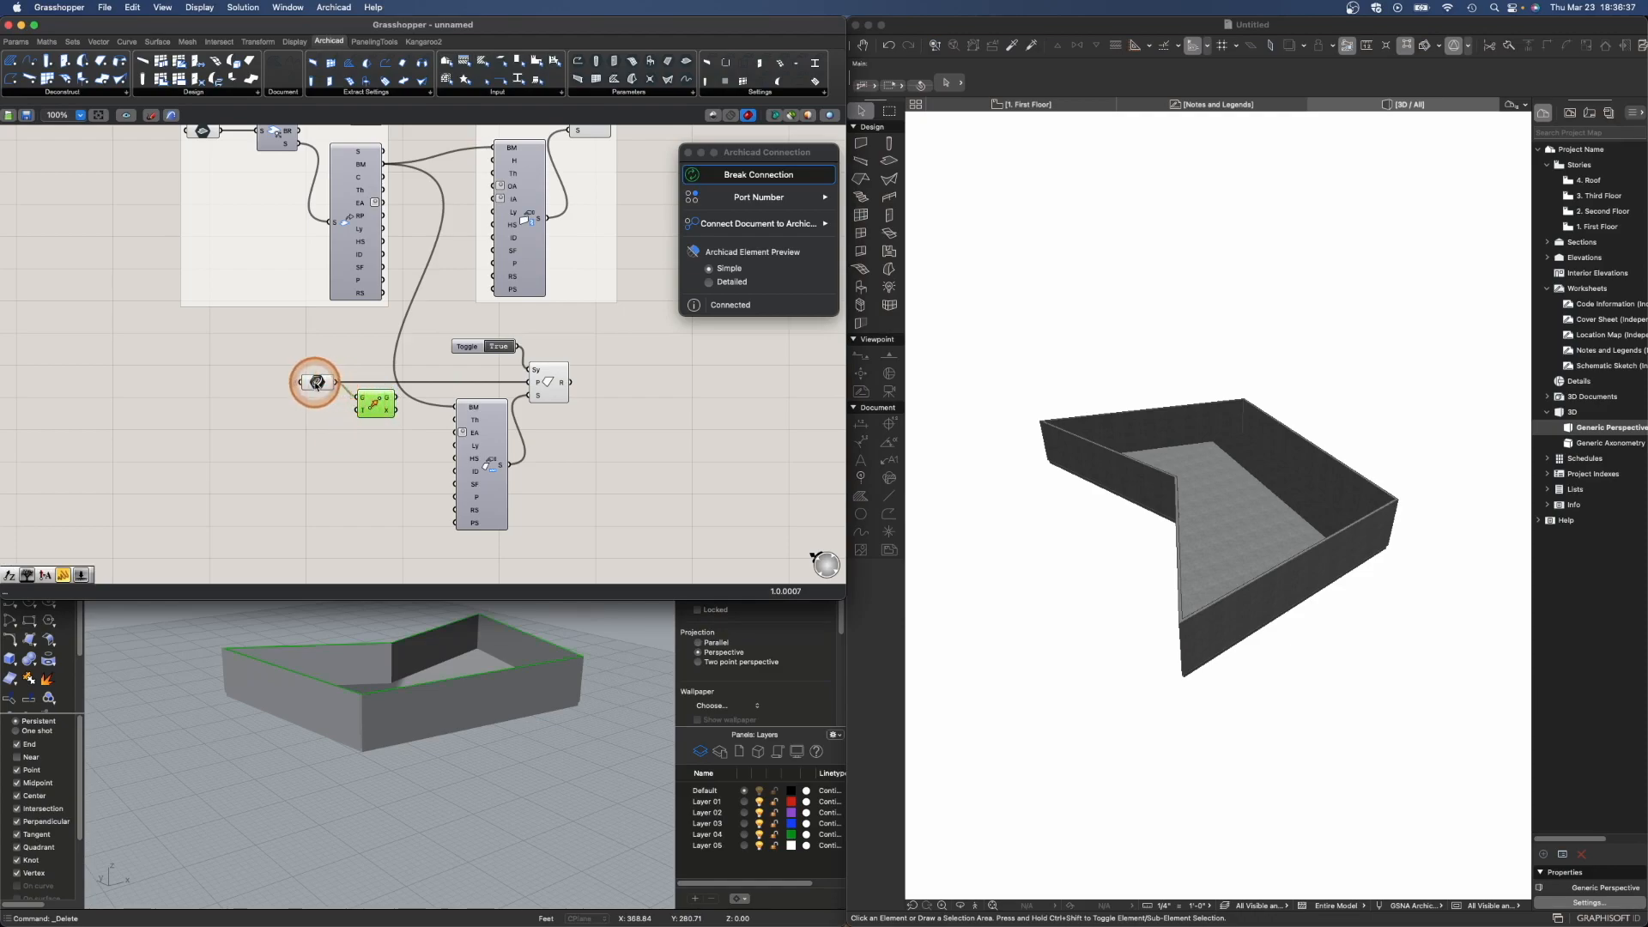
double_click(307, 420)
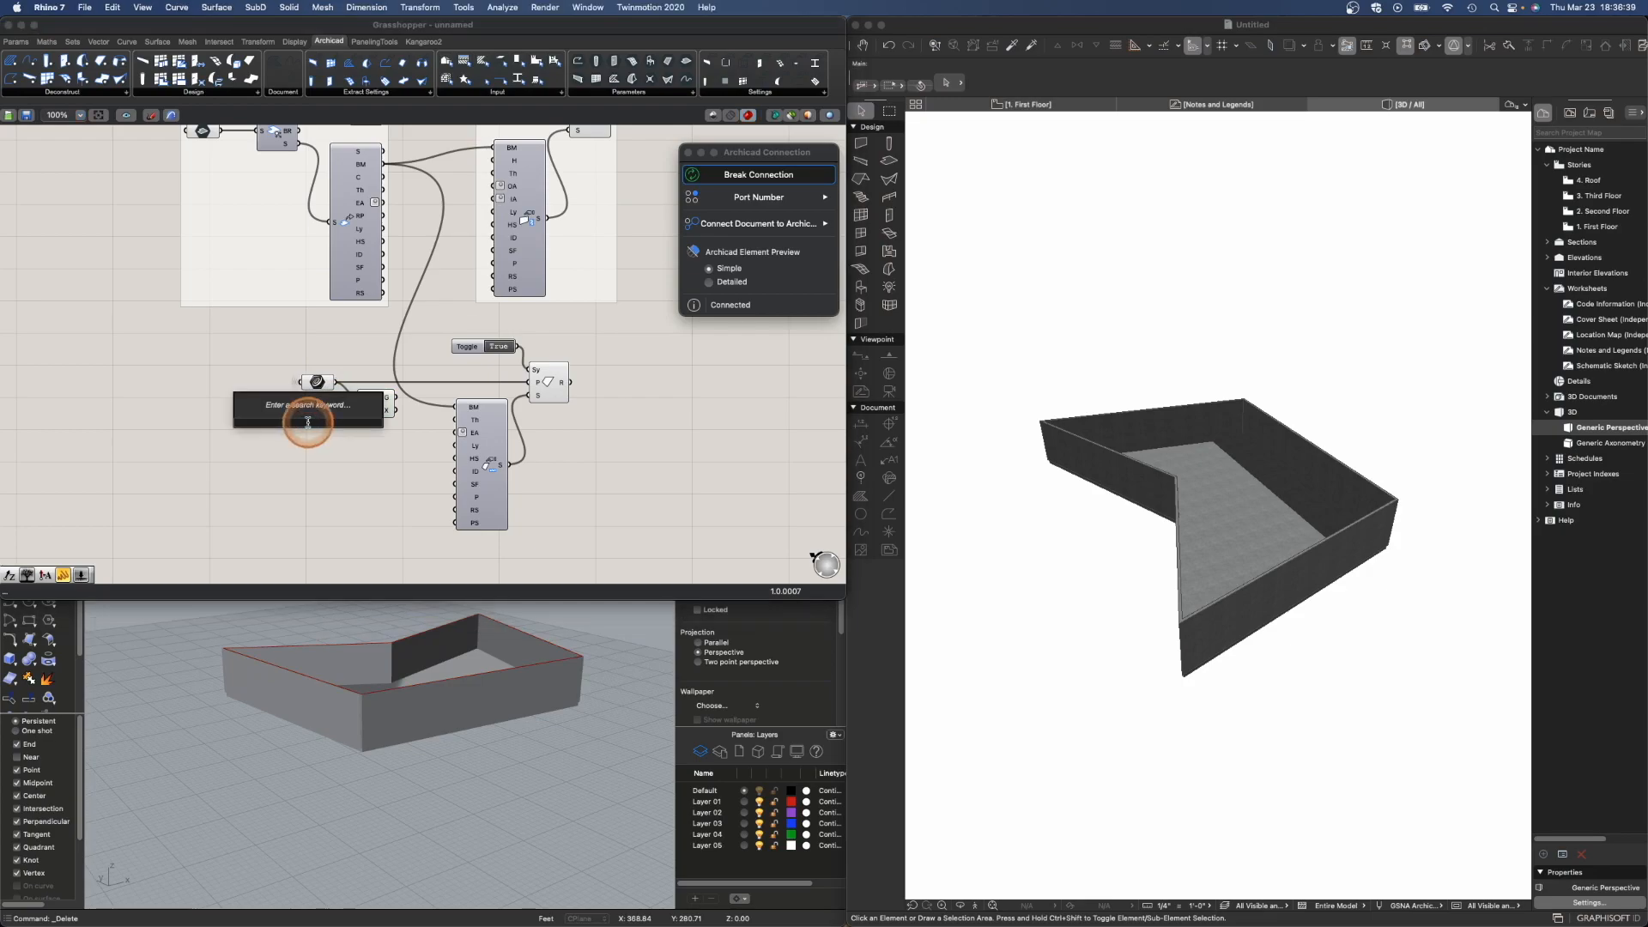
text(z)
key(Return)
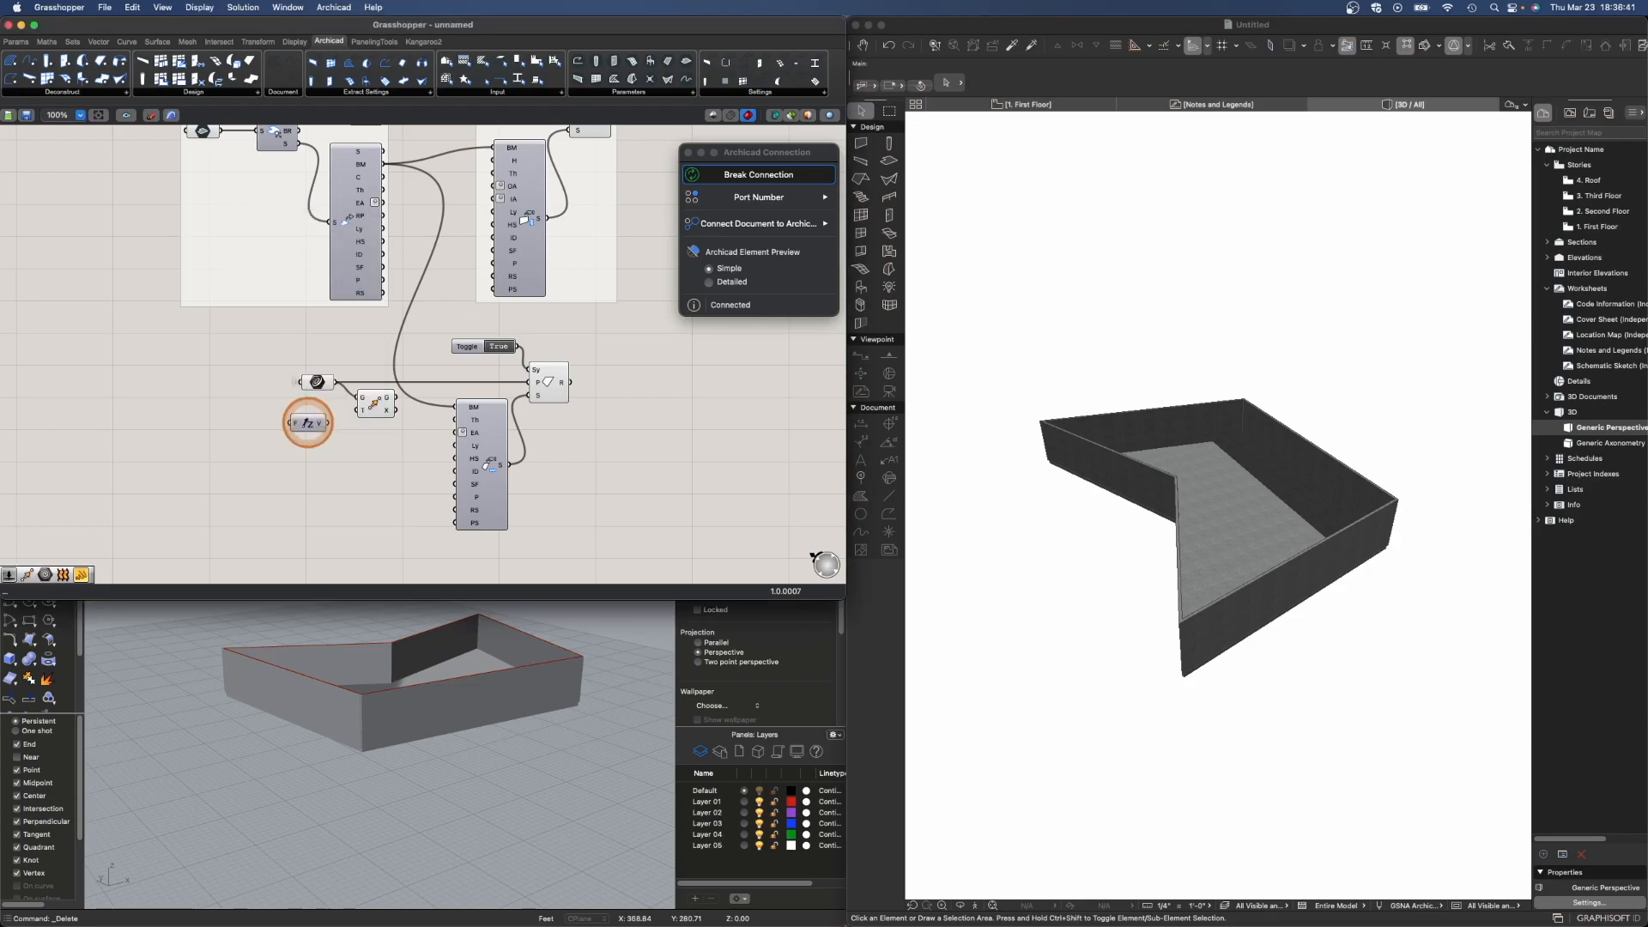
drag(357, 418, 358, 411)
click(314, 420)
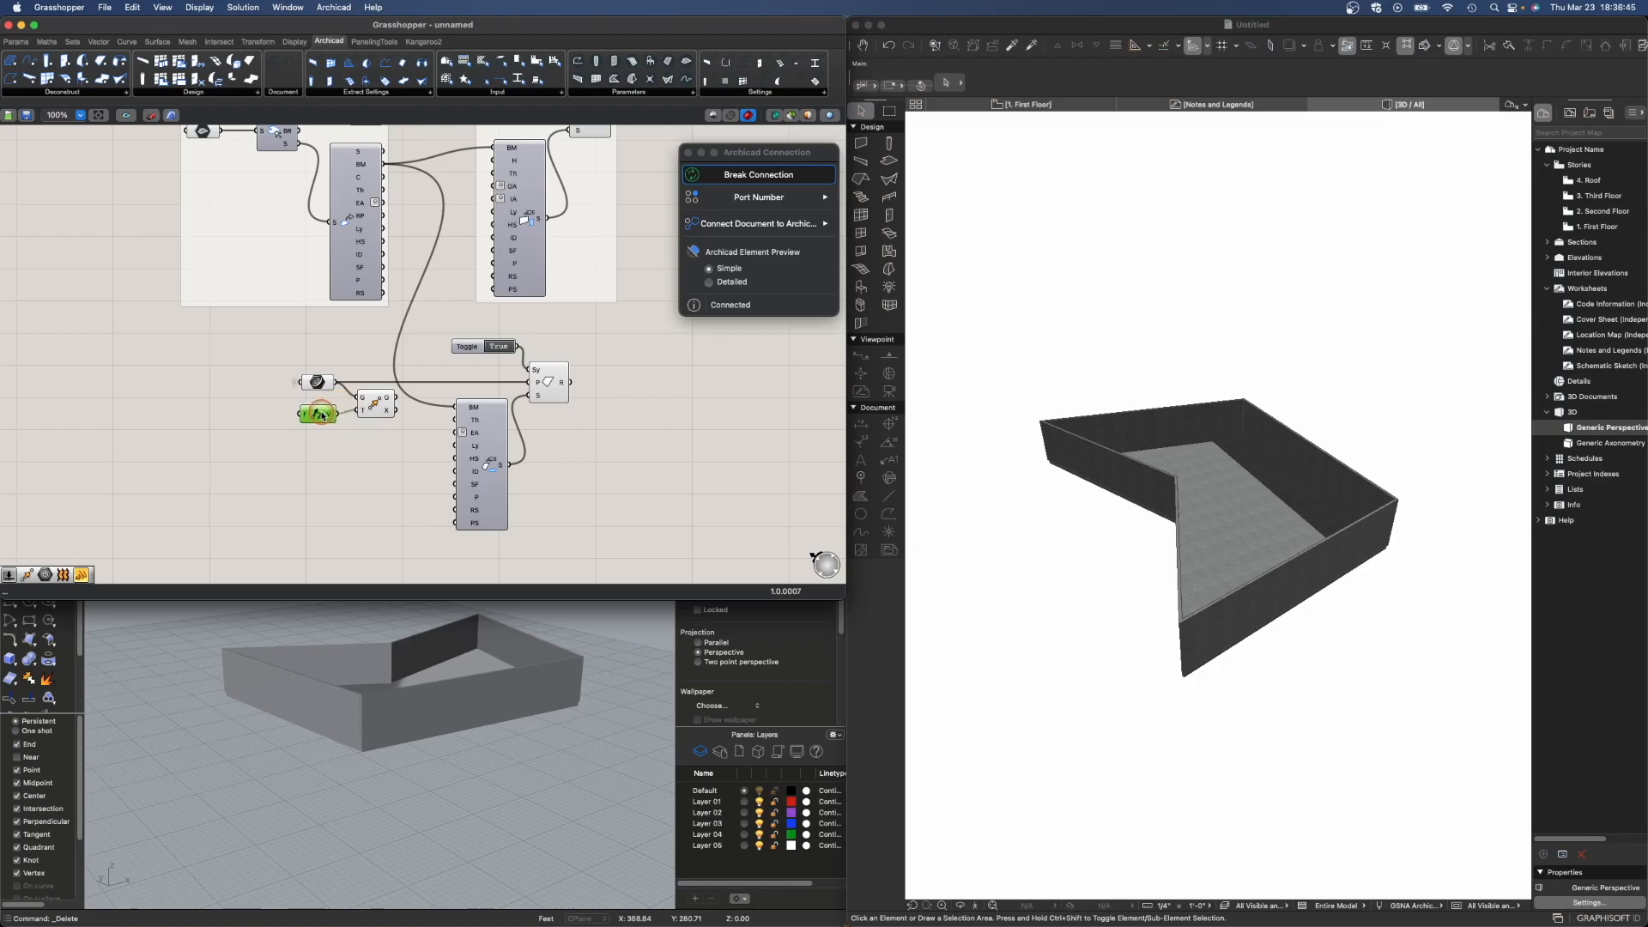
- Add a number slider set to 20 for the Z vector and name it Story Height
double_click(225, 410)
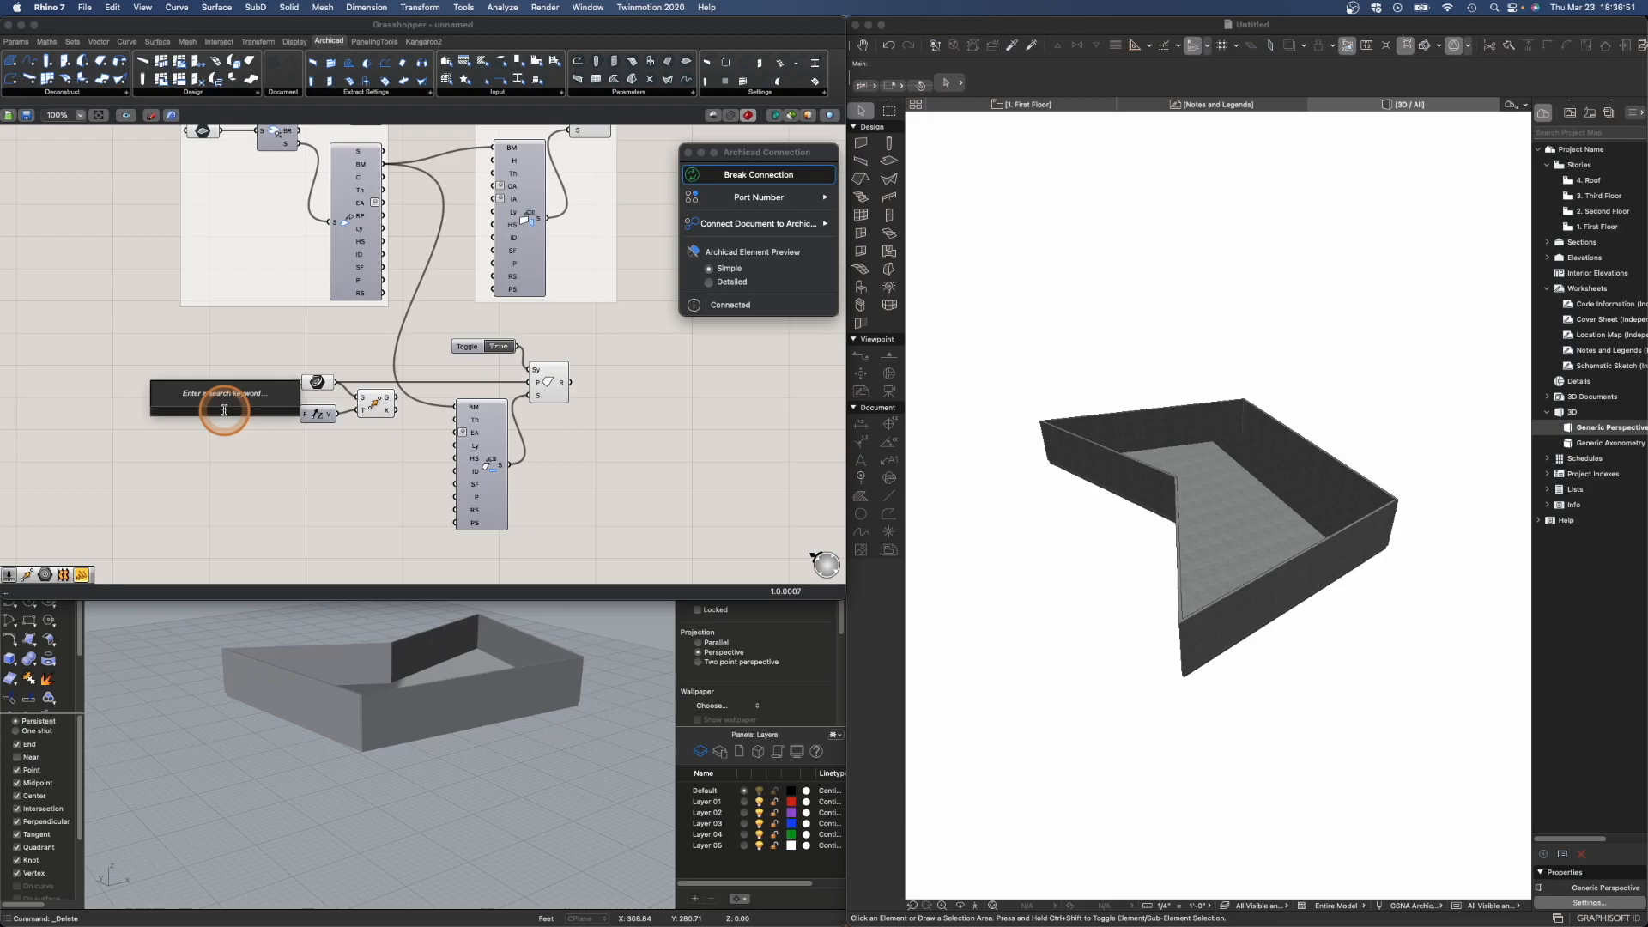
text(20)
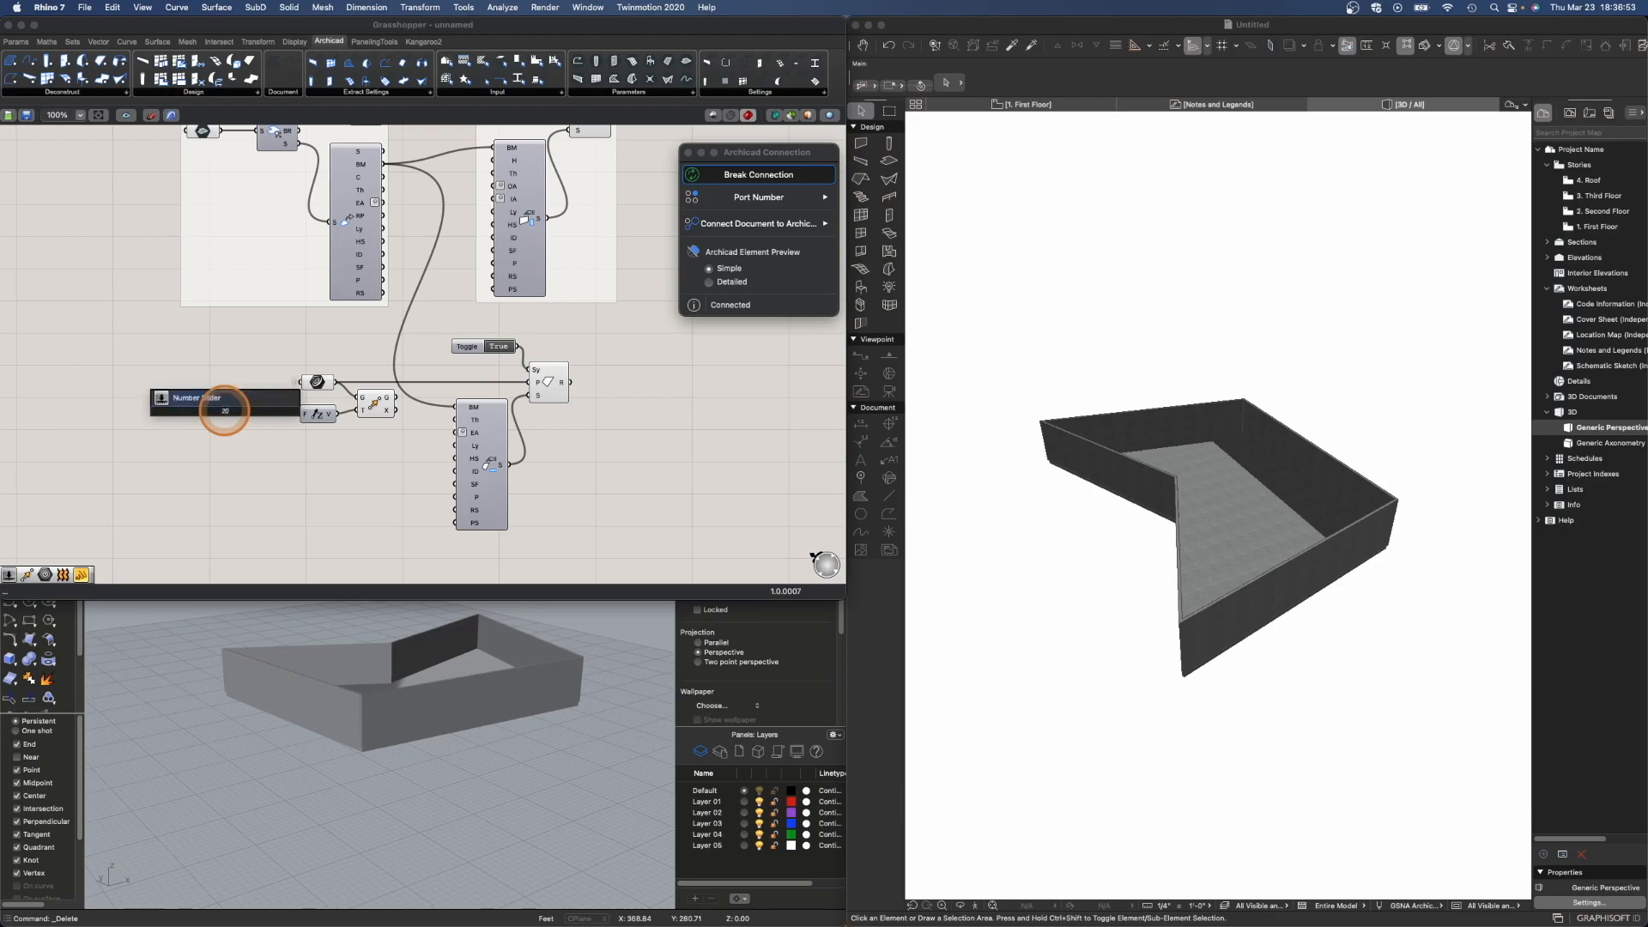
key(Return)
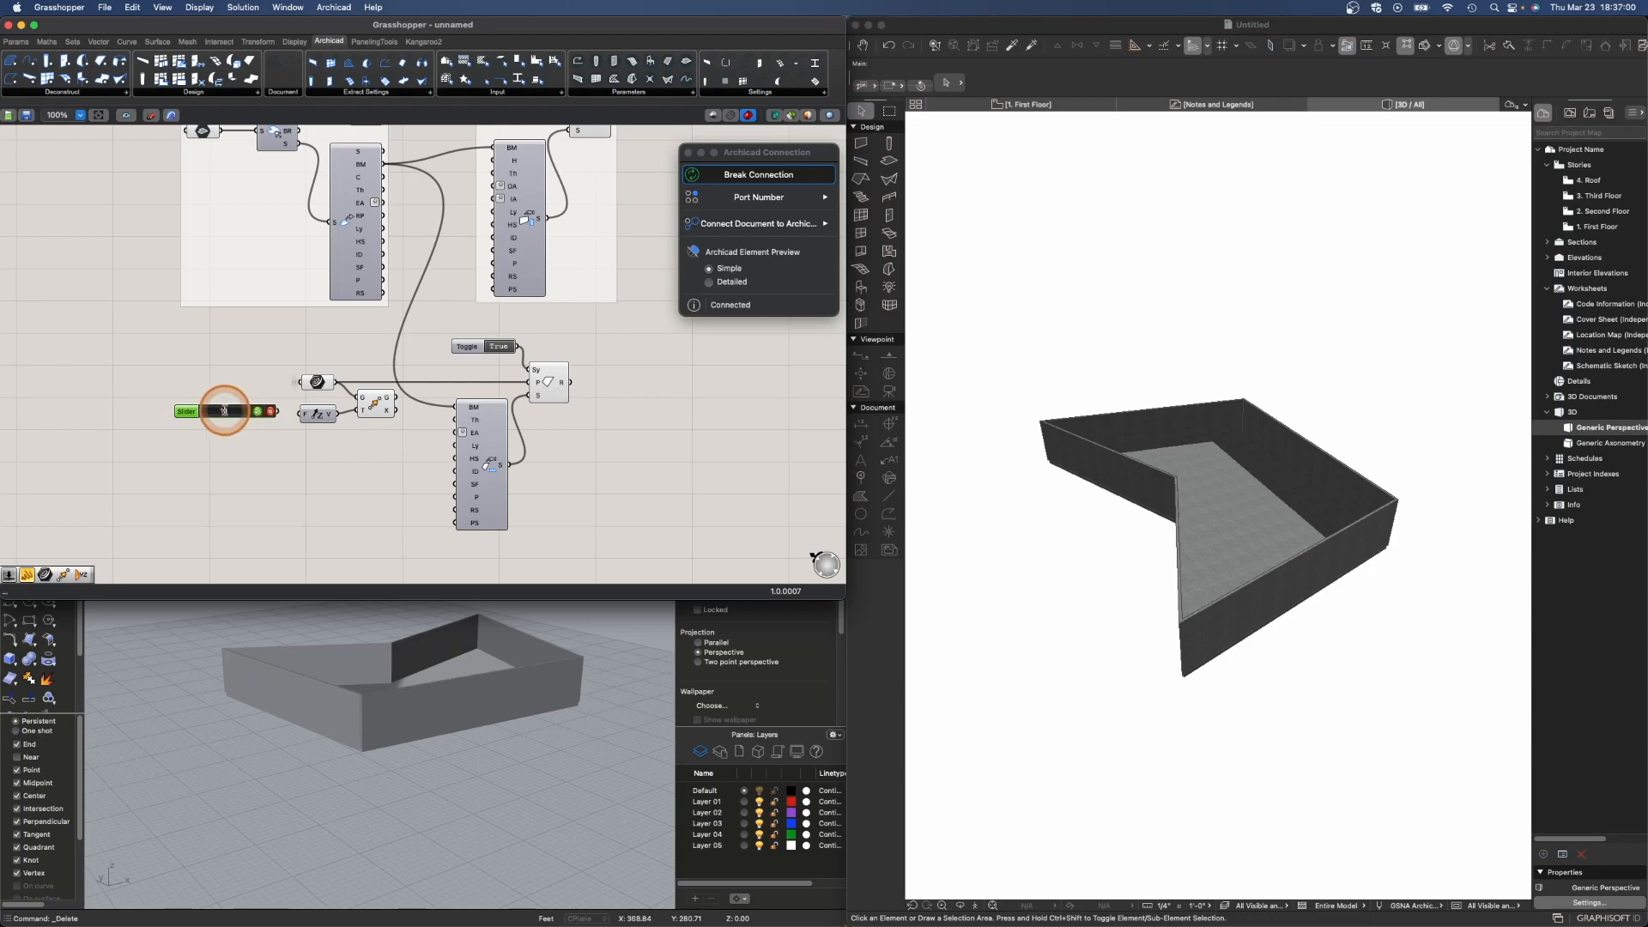
click(258, 411)
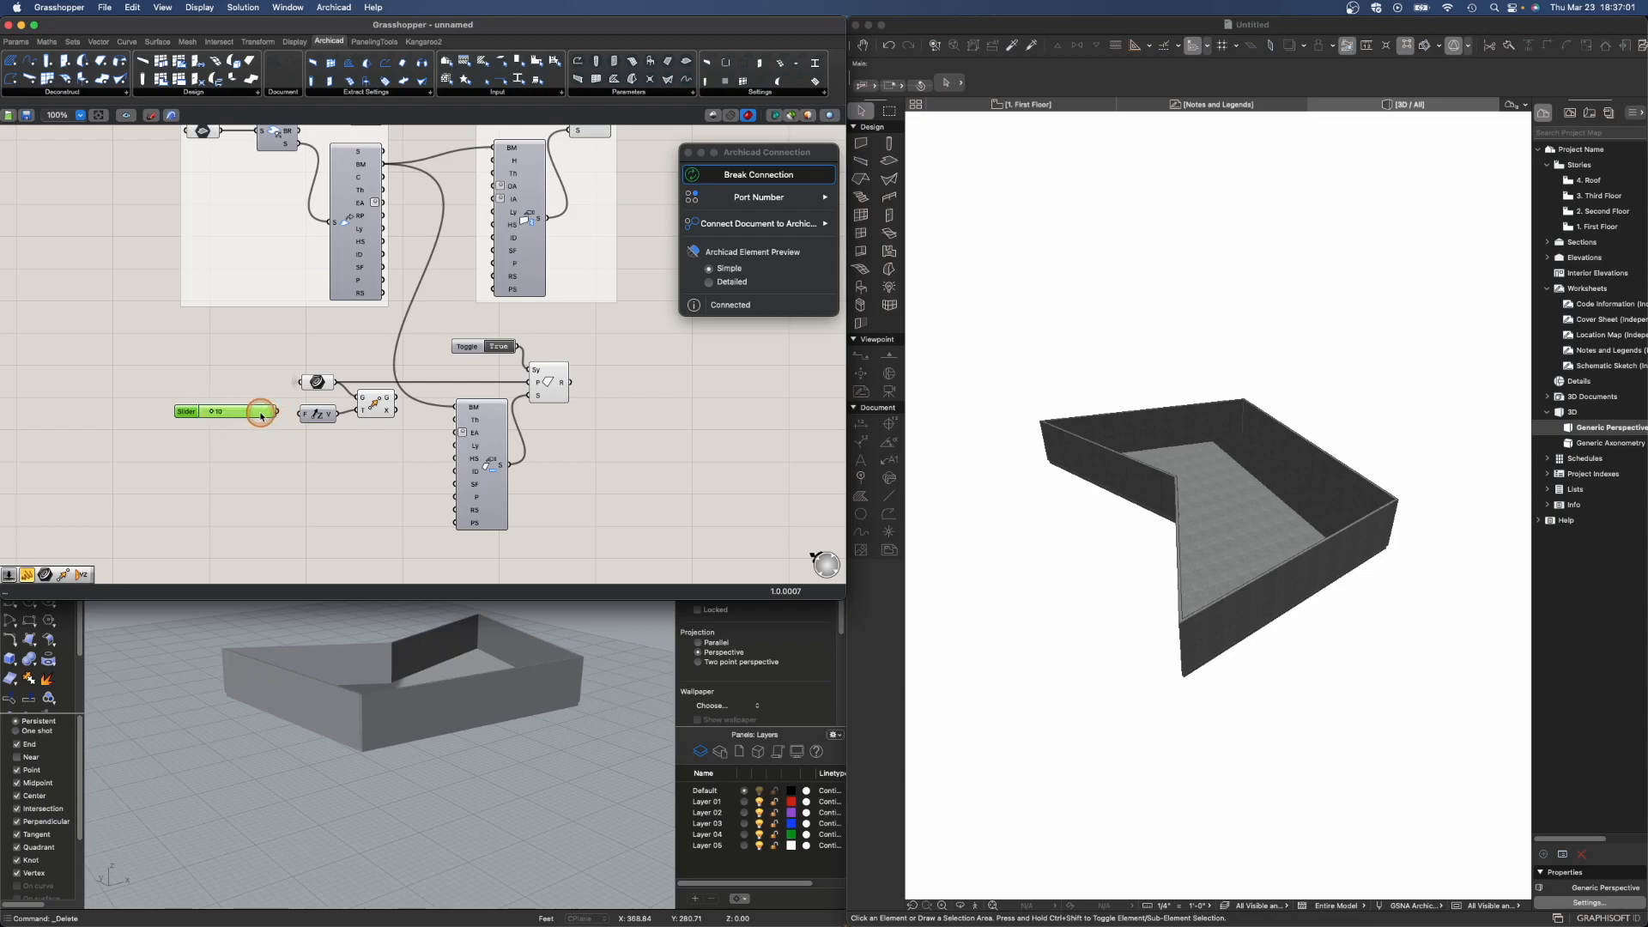
right_click(191, 413)
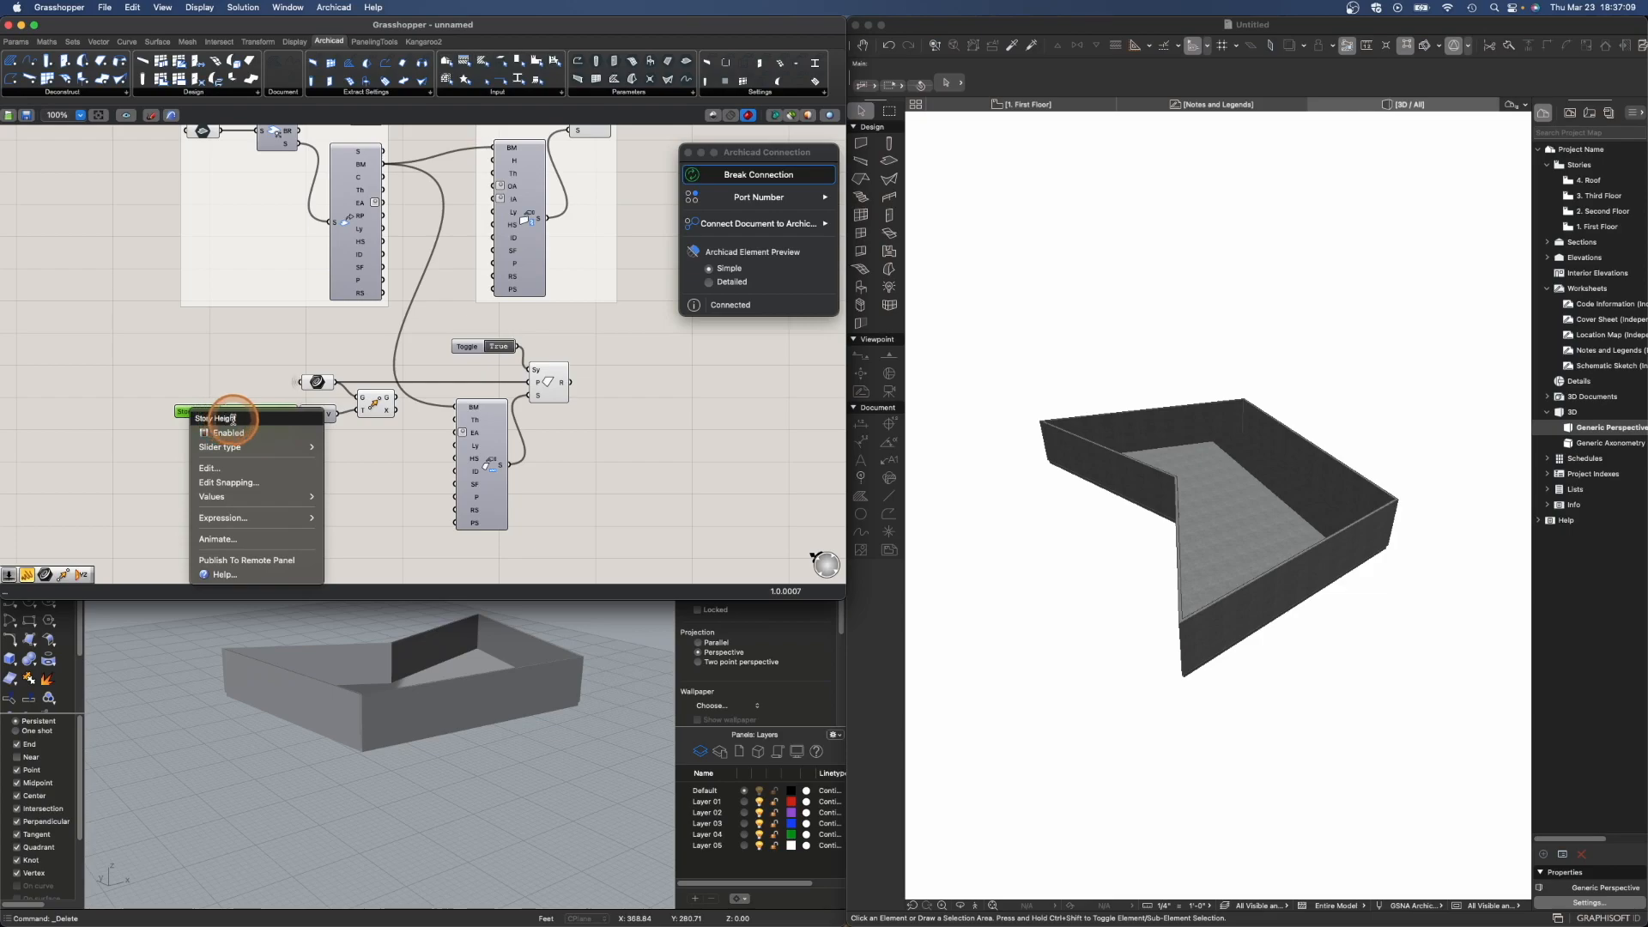
click(361, 472)
drag(196, 413, 187, 417)
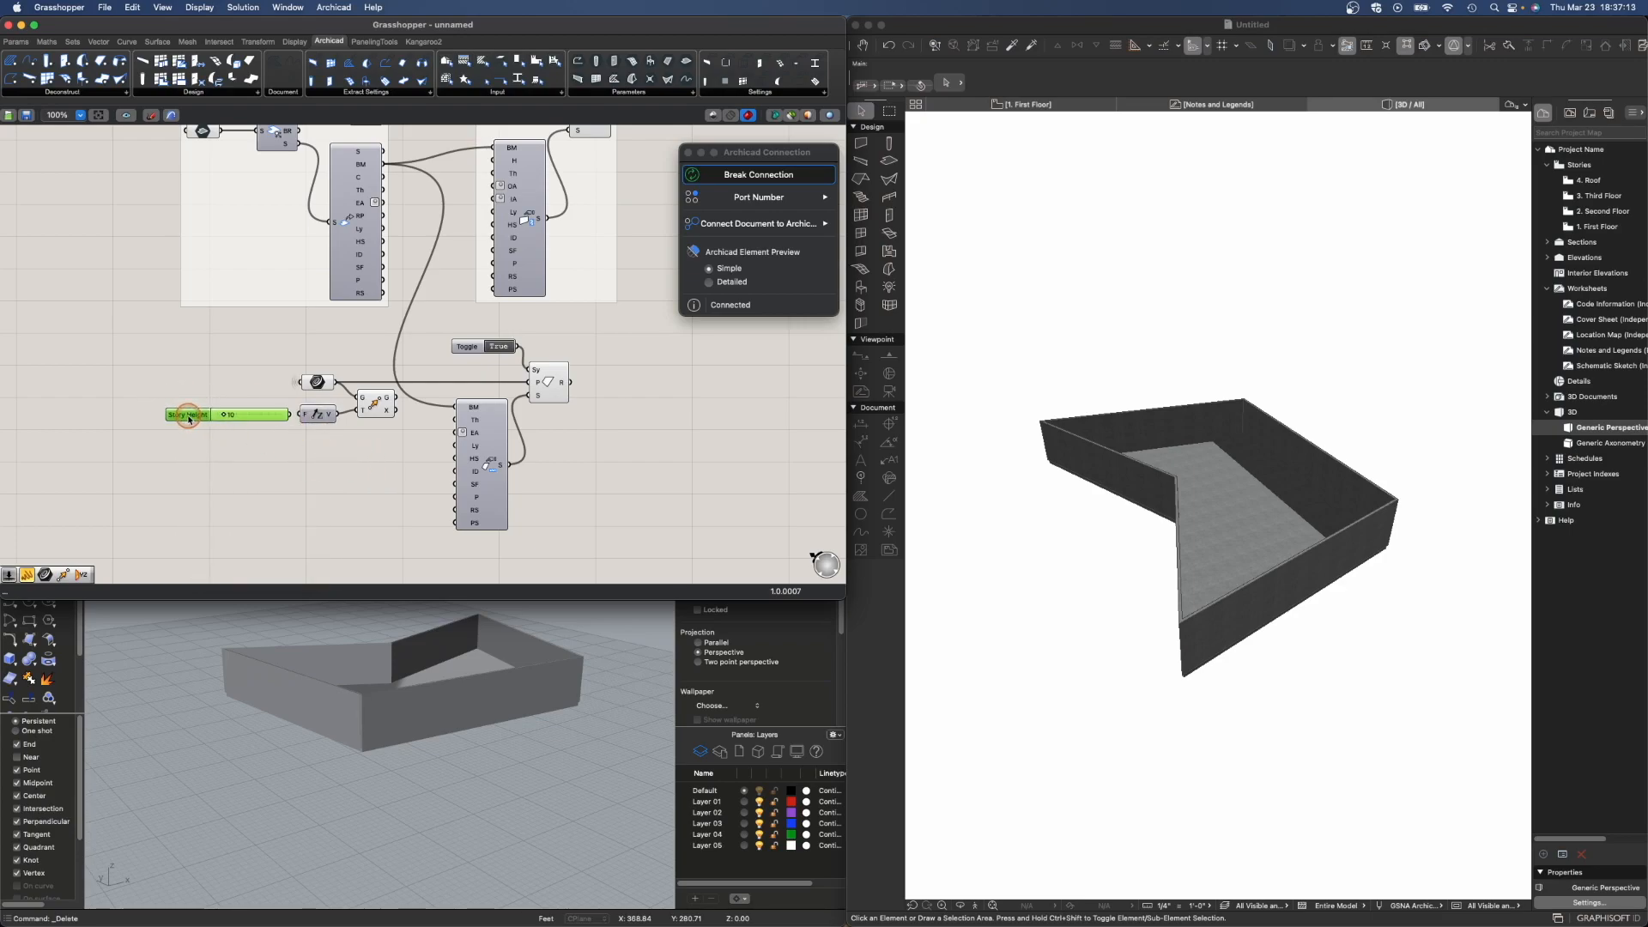
click(229, 434)
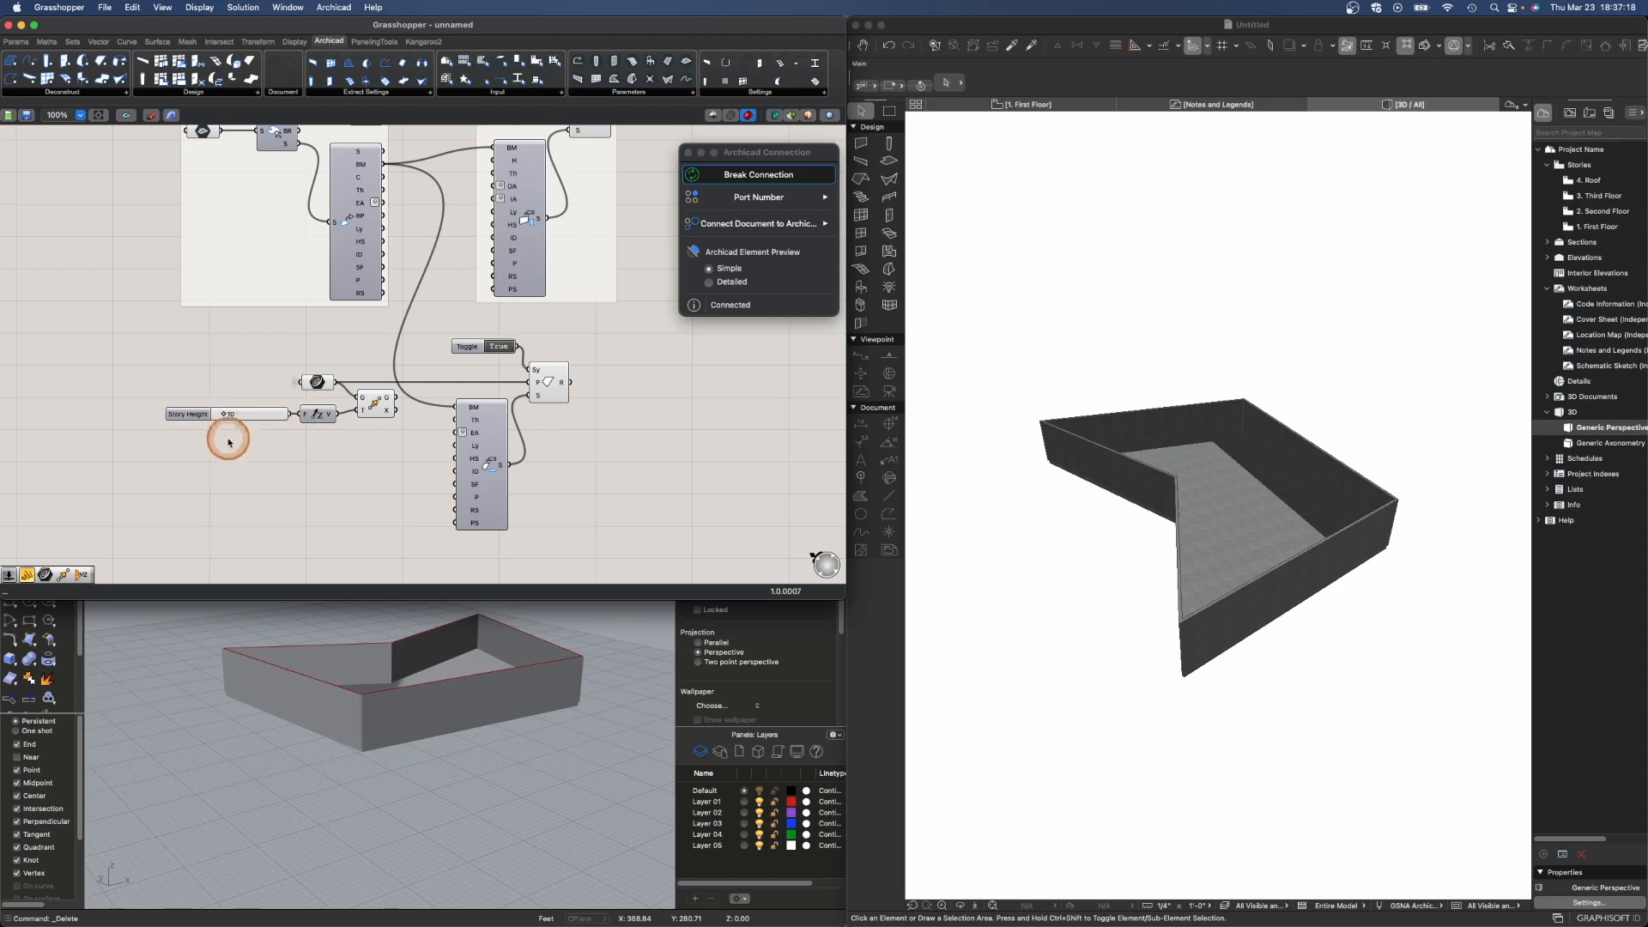
- Edit the Story Height slider's value range and connect the moved outline to the roof's P input
right_click(243, 416)
click(292, 498)
click(393, 515)
click(392, 515)
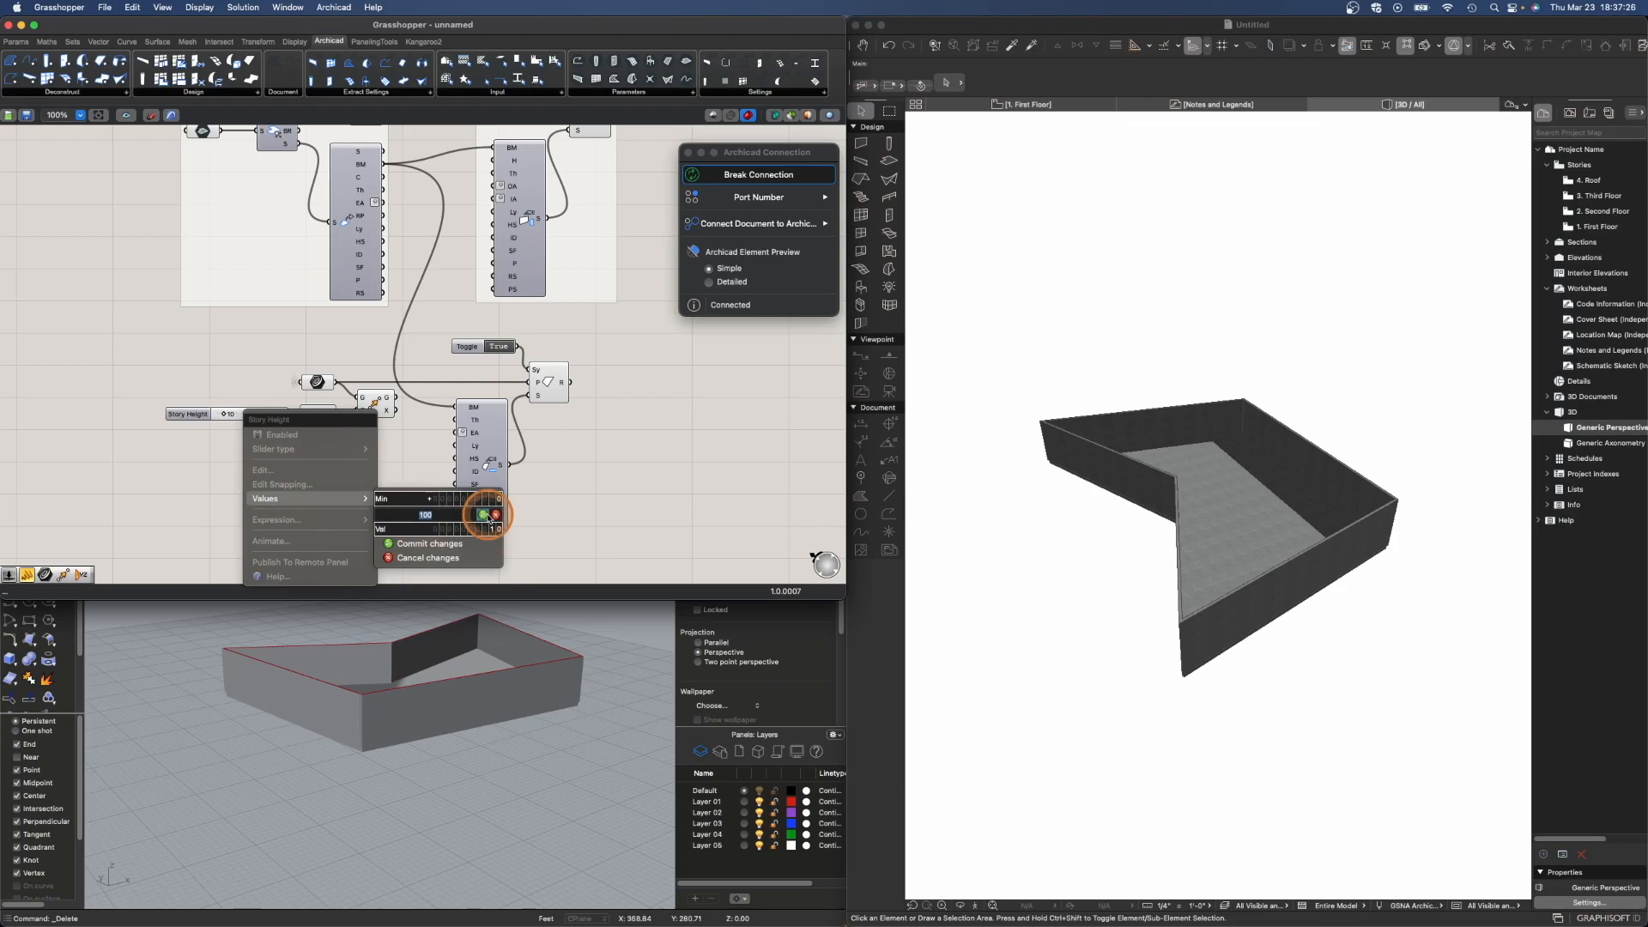
click(483, 515)
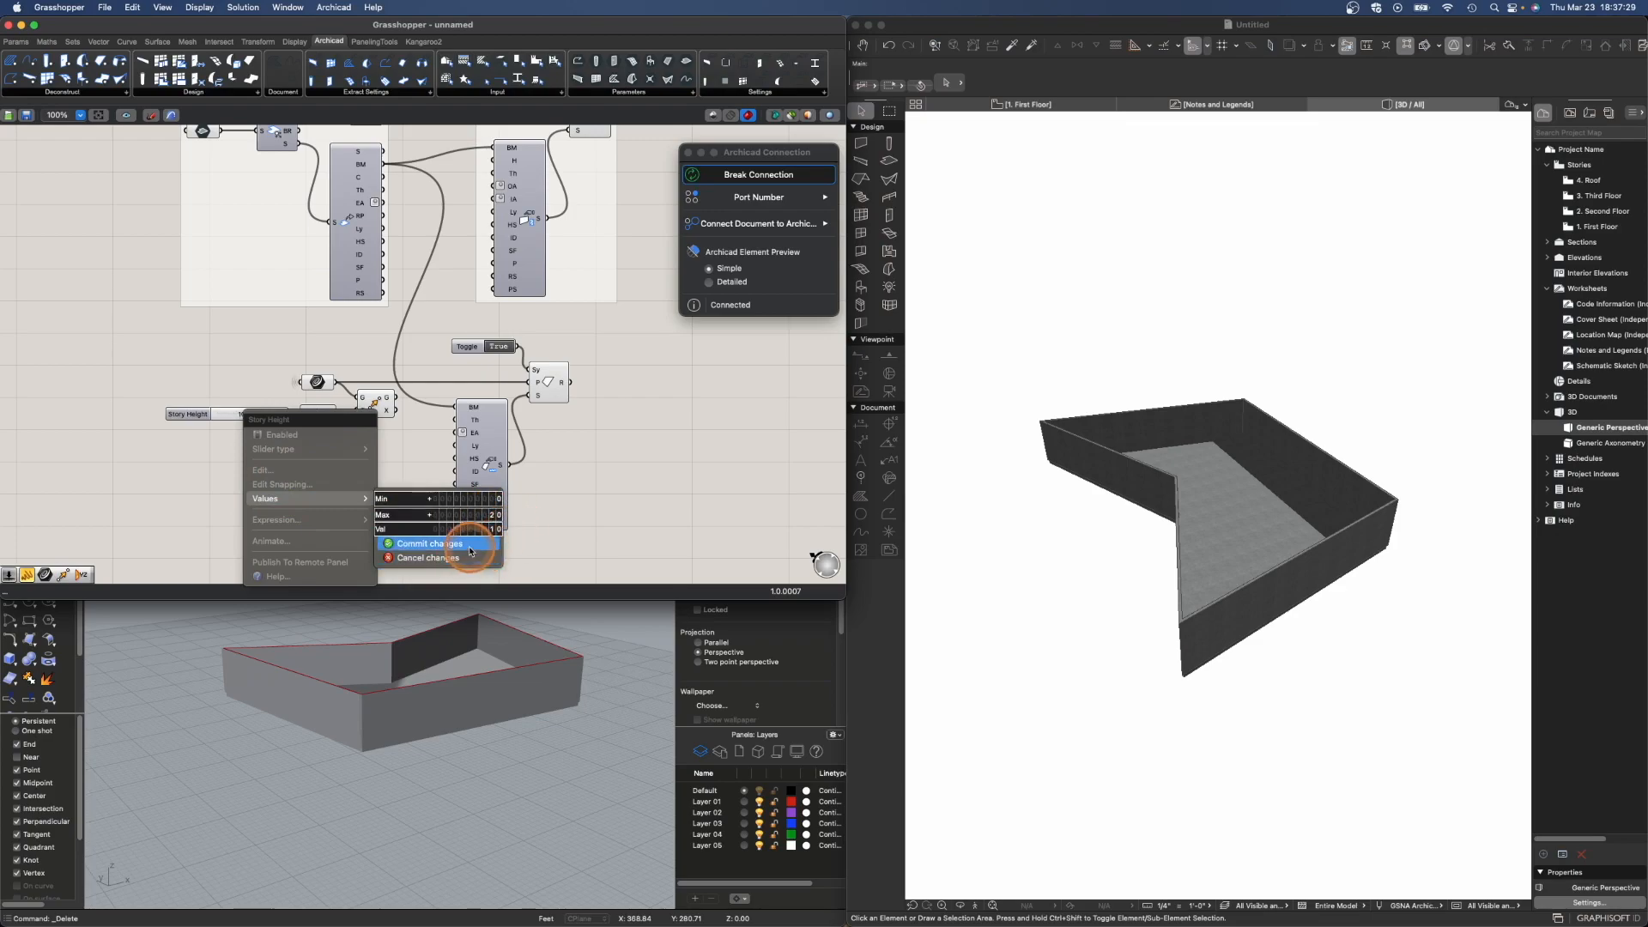
click(471, 549)
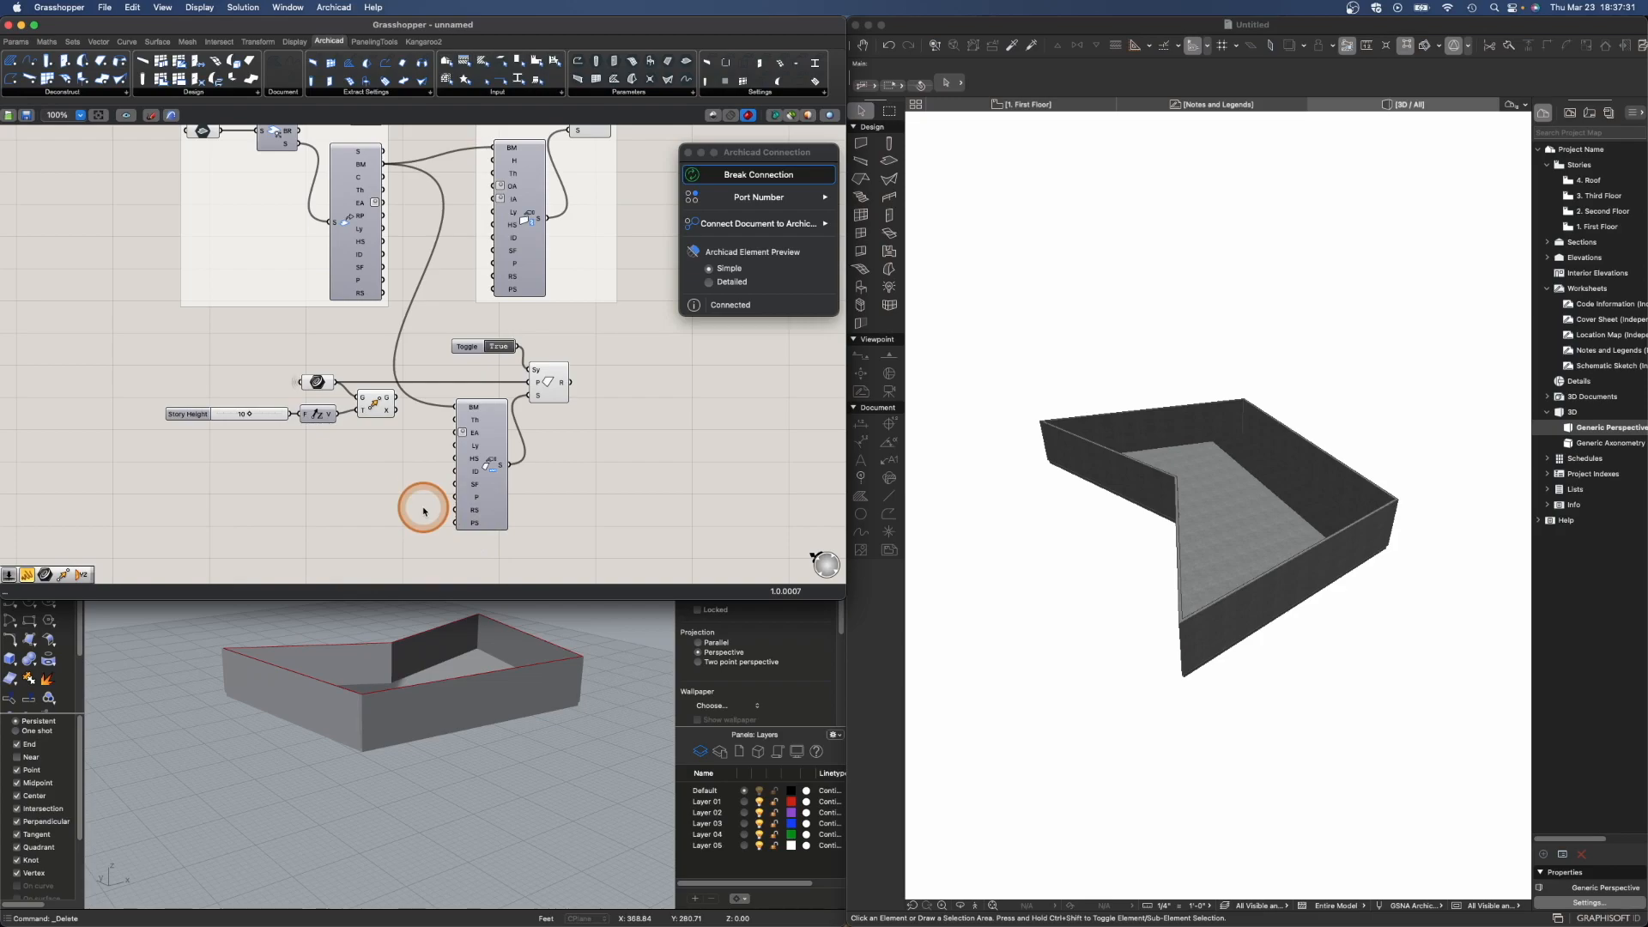
drag(397, 398, 525, 383)
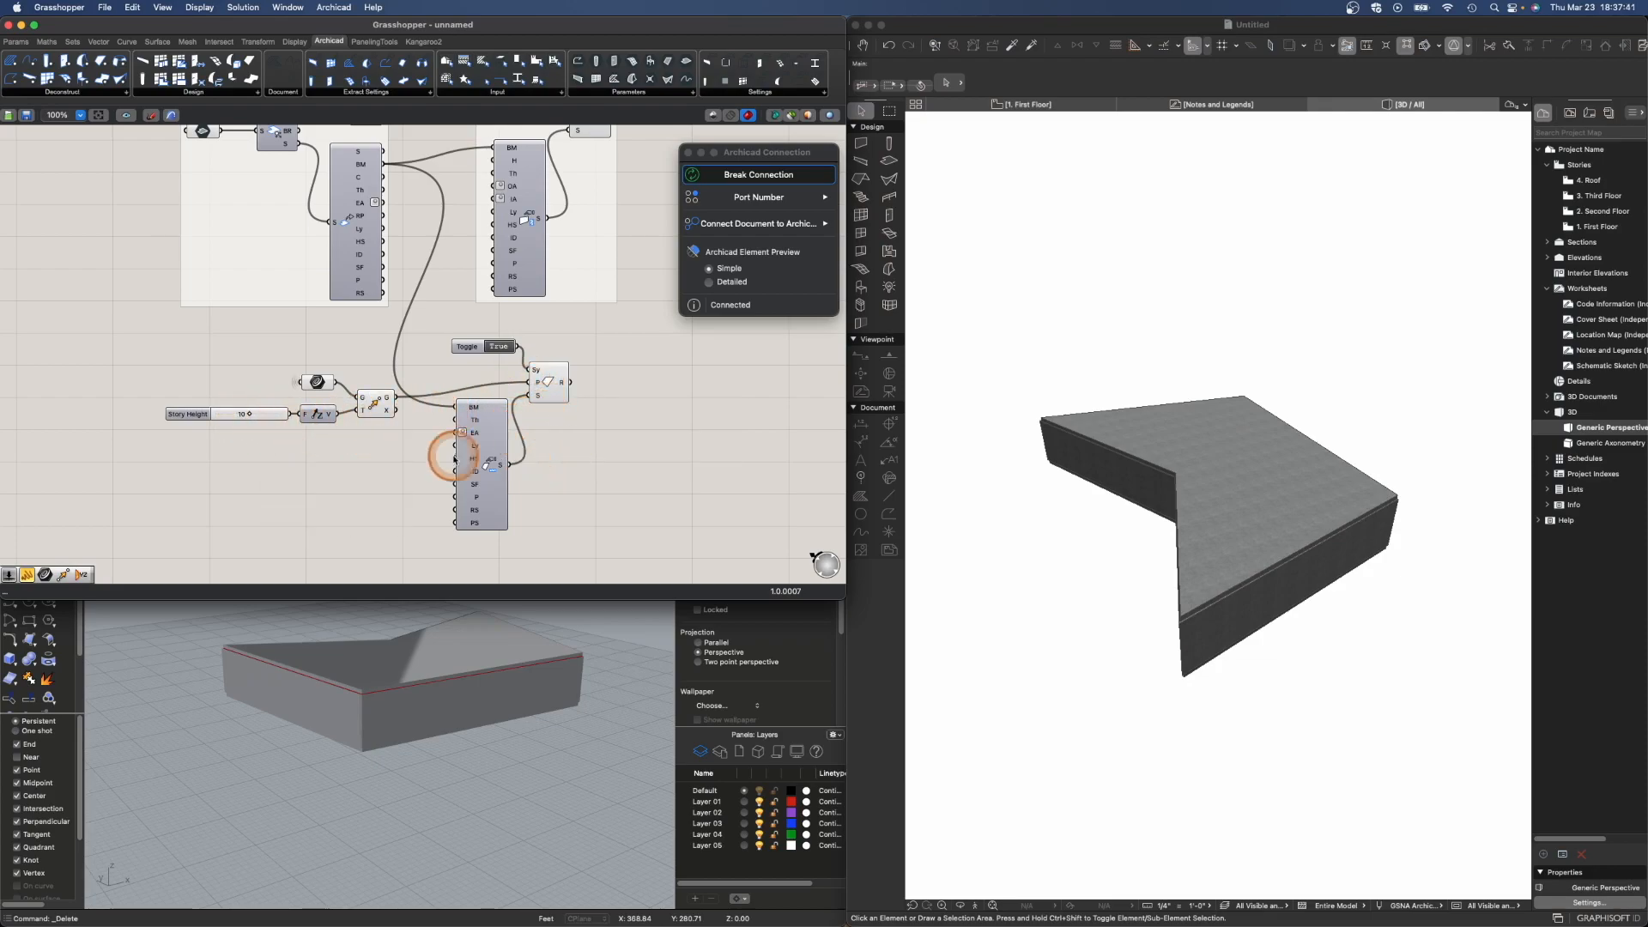
- Group the curve, Move, Unit Z and slider components and name the group Story Height
drag(141, 361, 361, 392)
key(super+g)
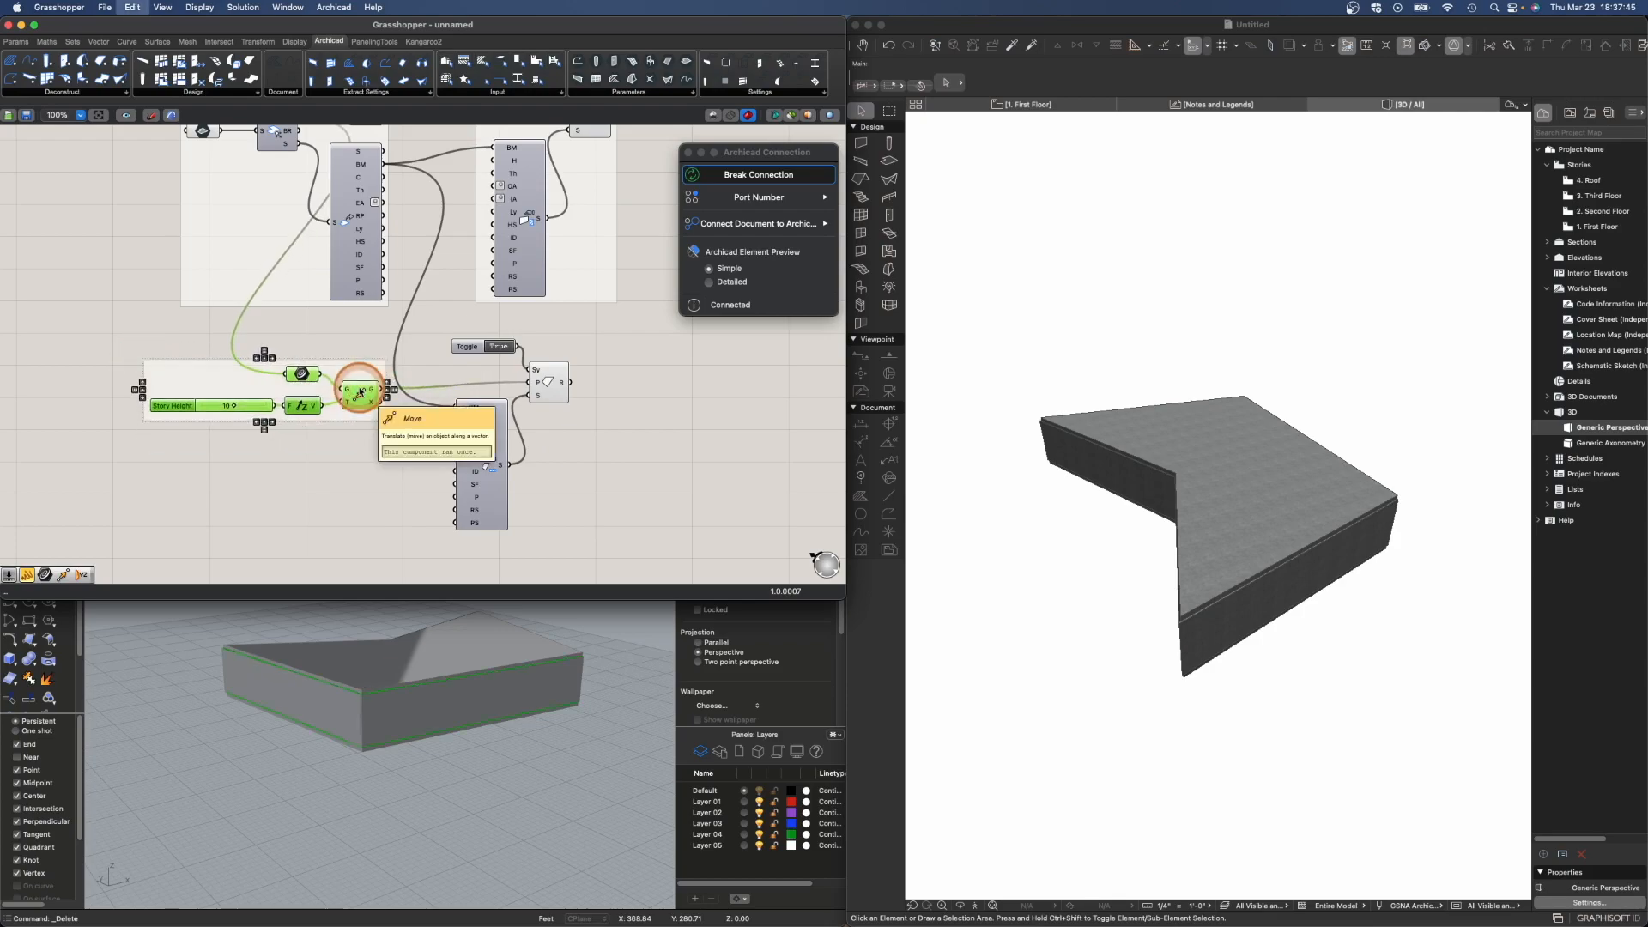
click(224, 380)
right_click(222, 377)
click(261, 387)
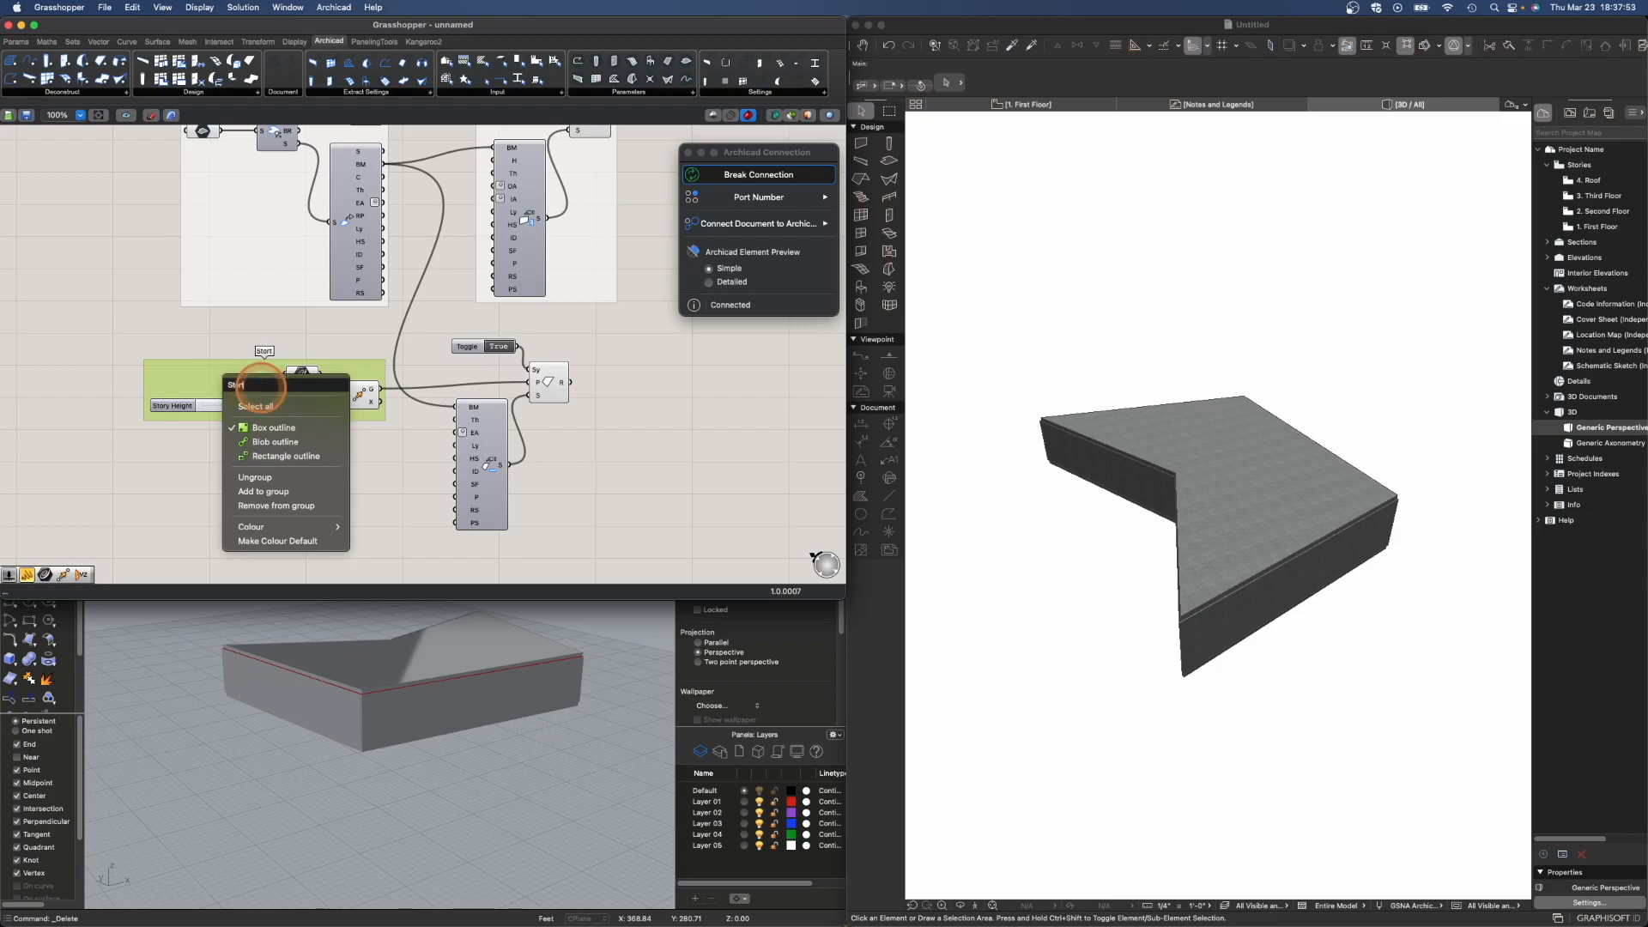
text(Story Height)
key(Return)
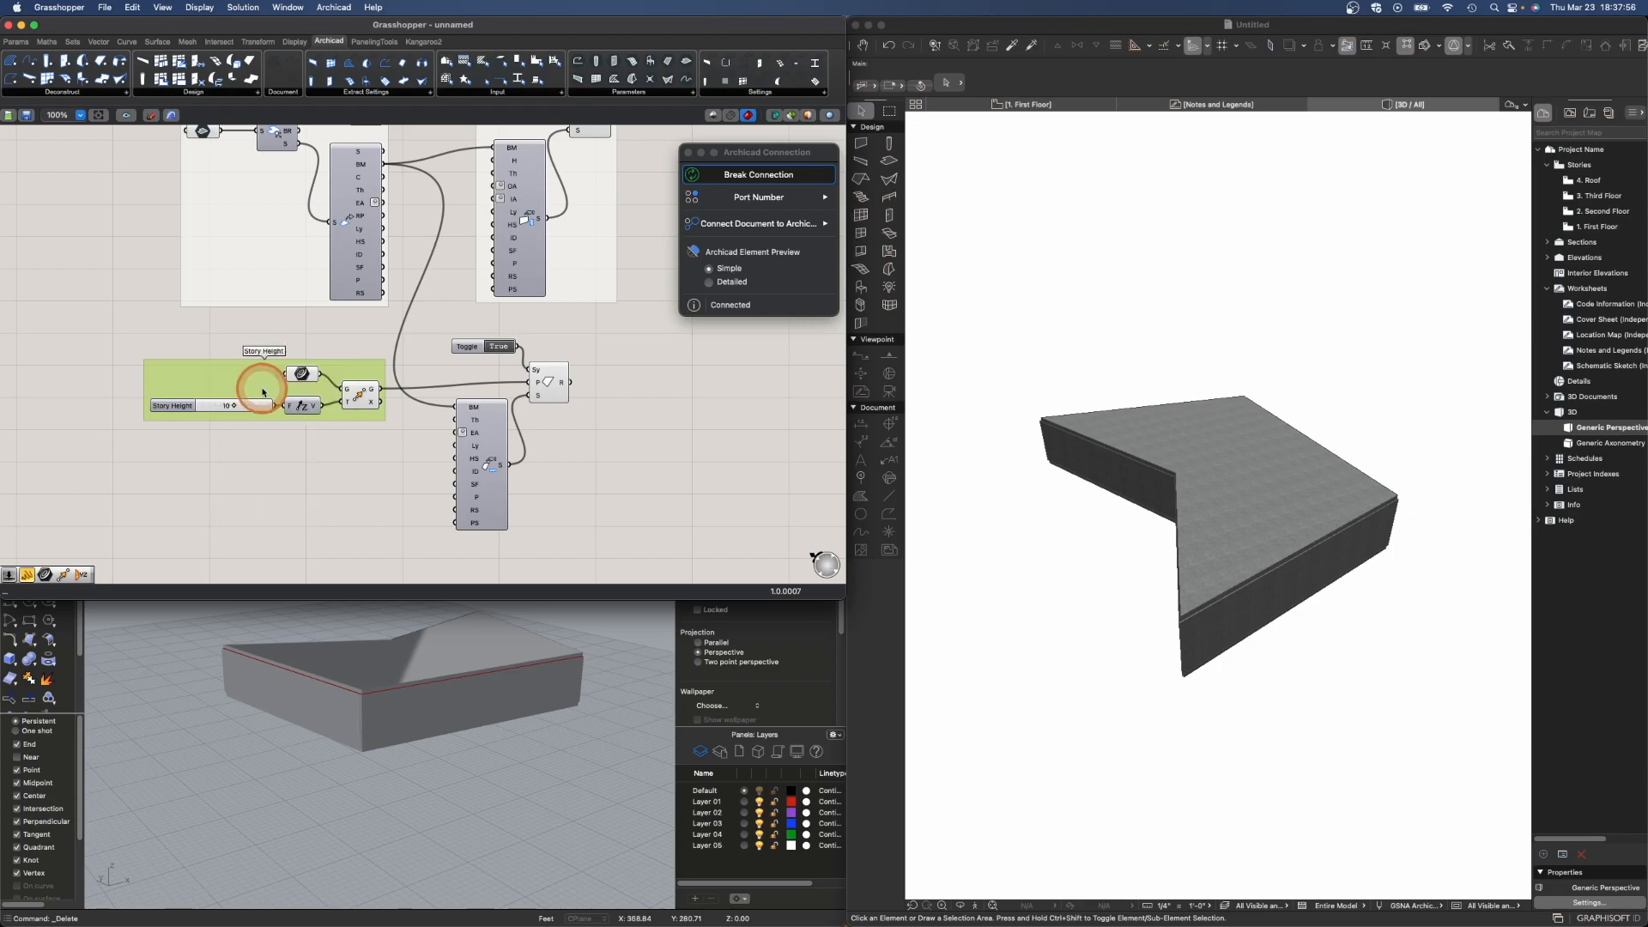
- Group the roof, toggle and roof settings components and name the group Roof
drag(445, 329, 585, 525)
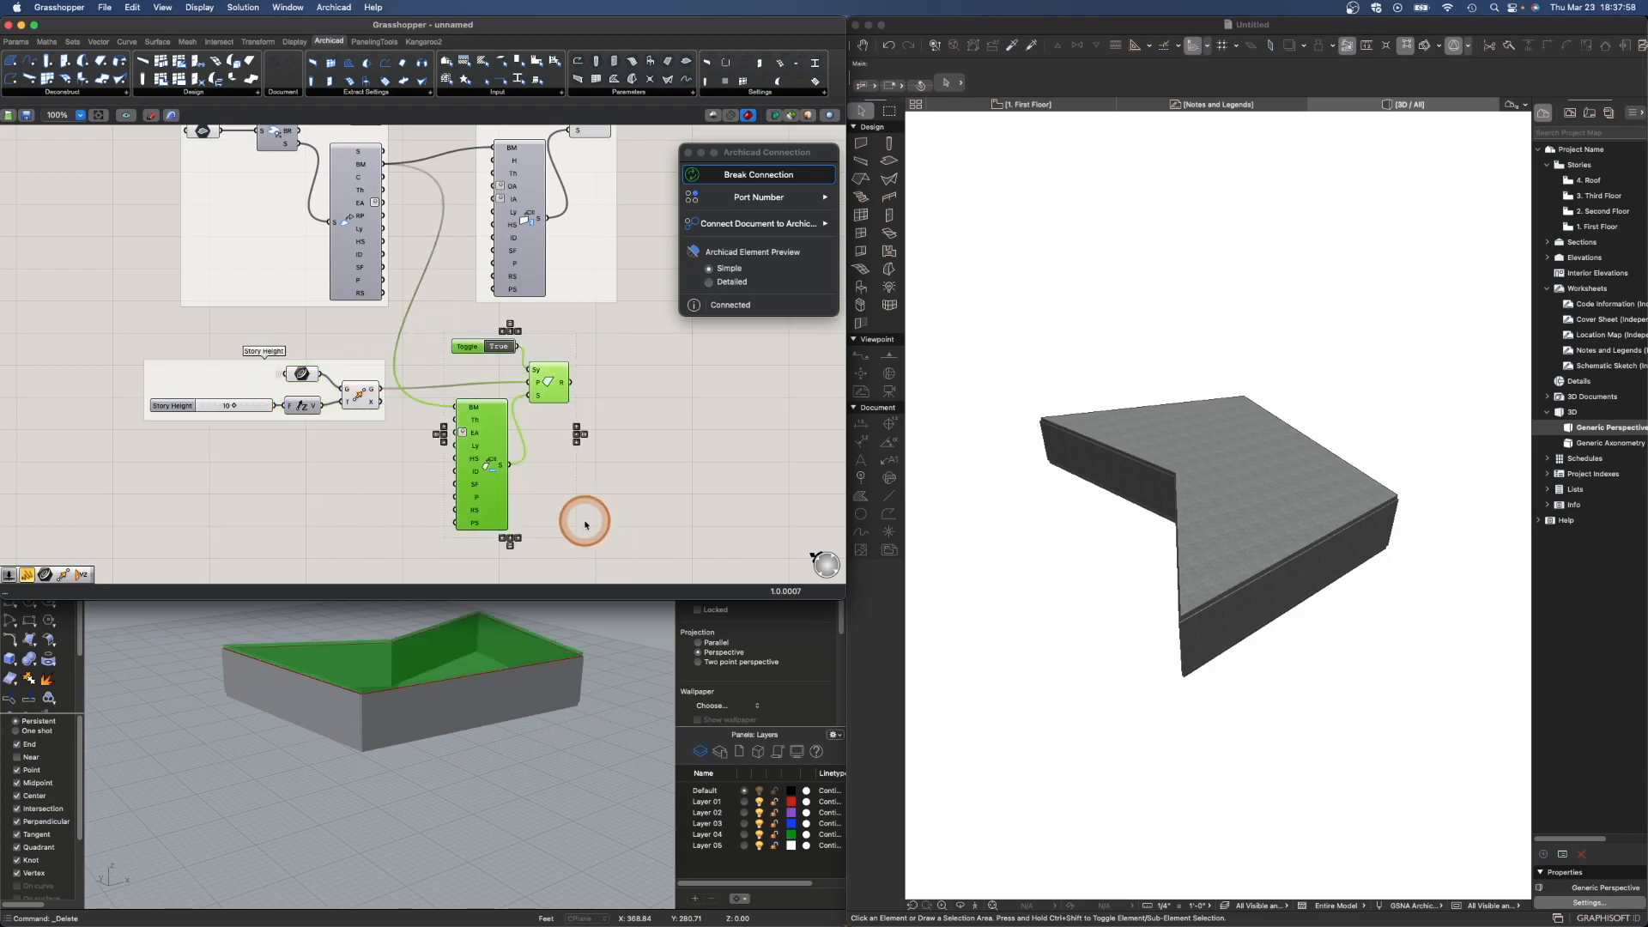
key(super+g)
click(599, 461)
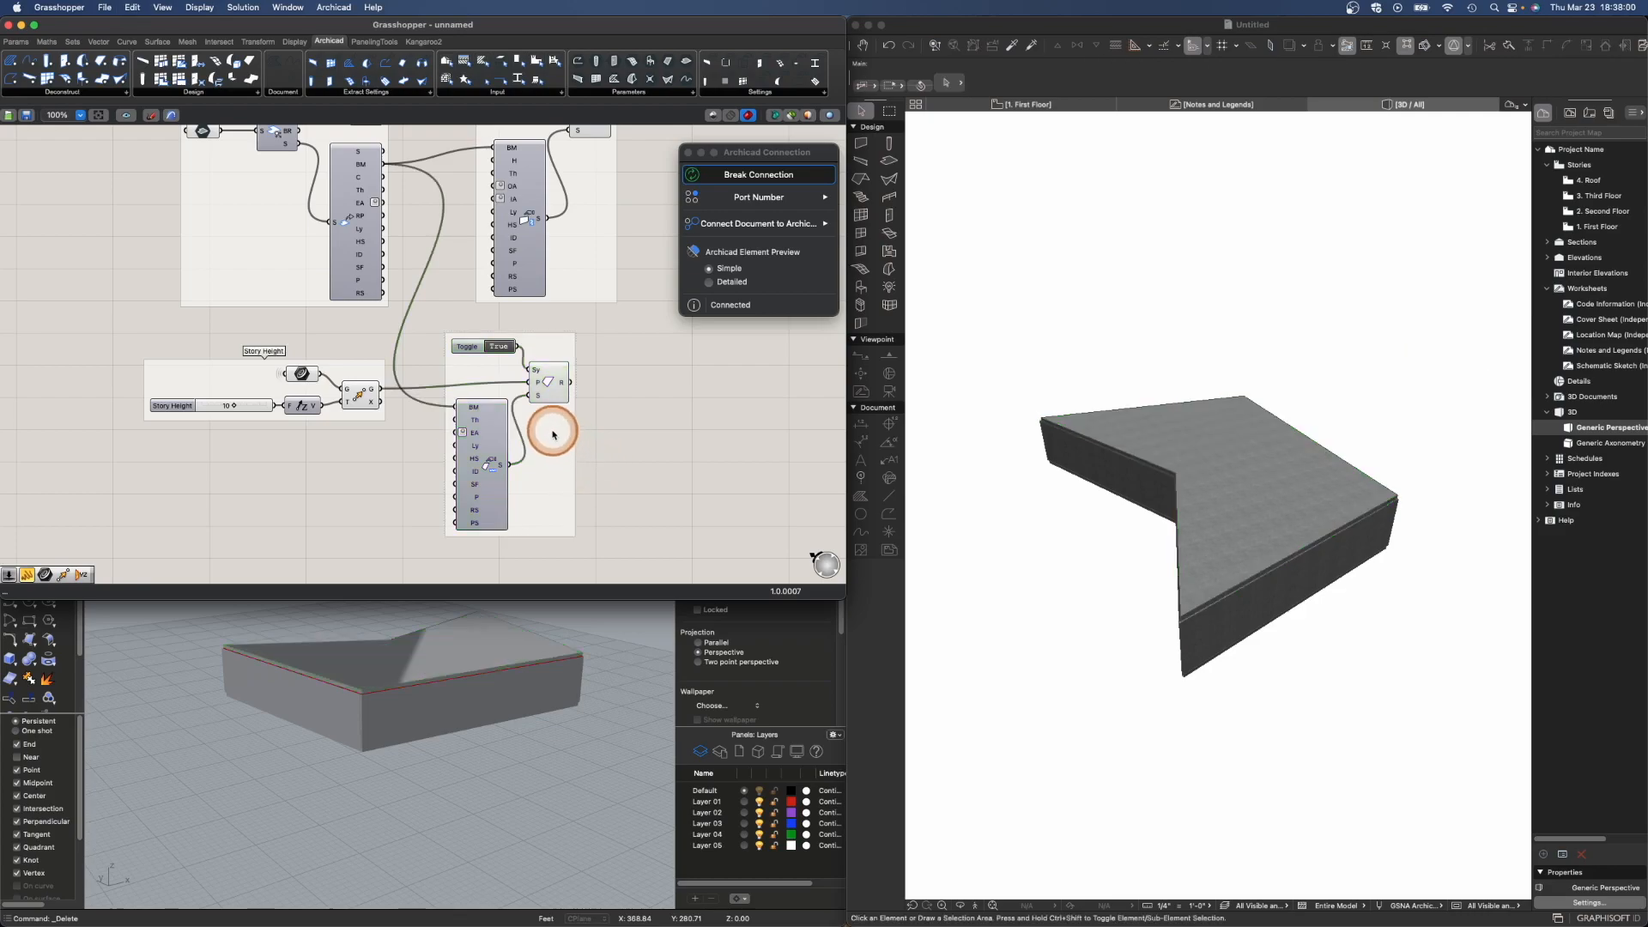
right_click(558, 439)
text(Roof)
key(Return)
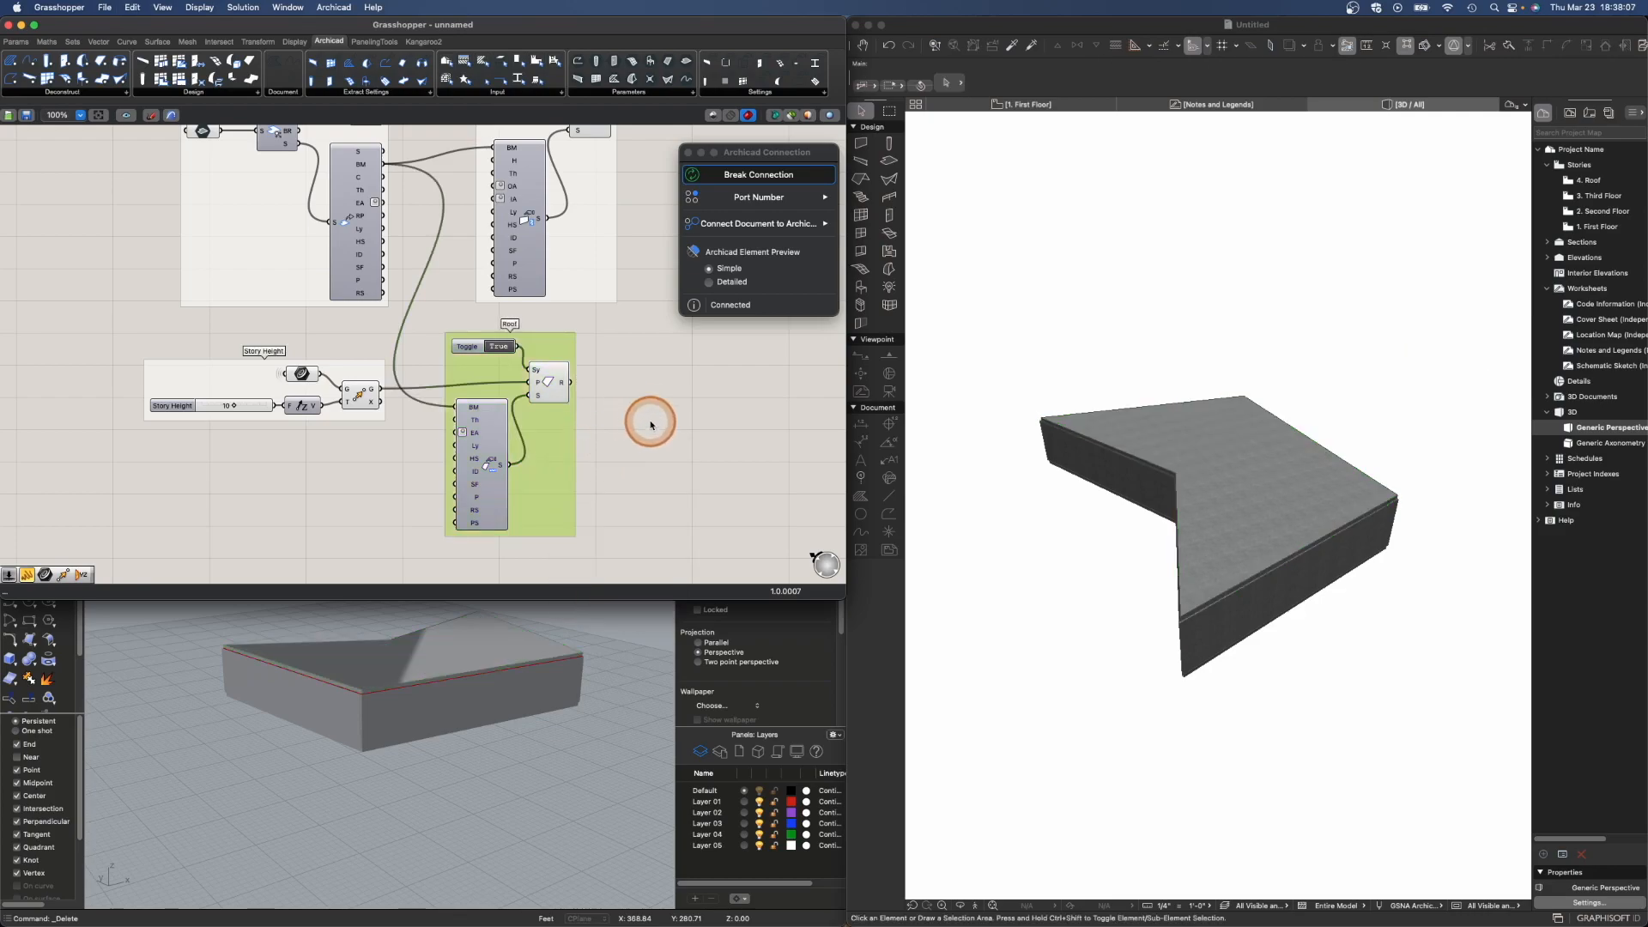
- Add an Integer parameter to the canvas and connect the Story Height slider's output to it
scroll(630, 385, up, 3)
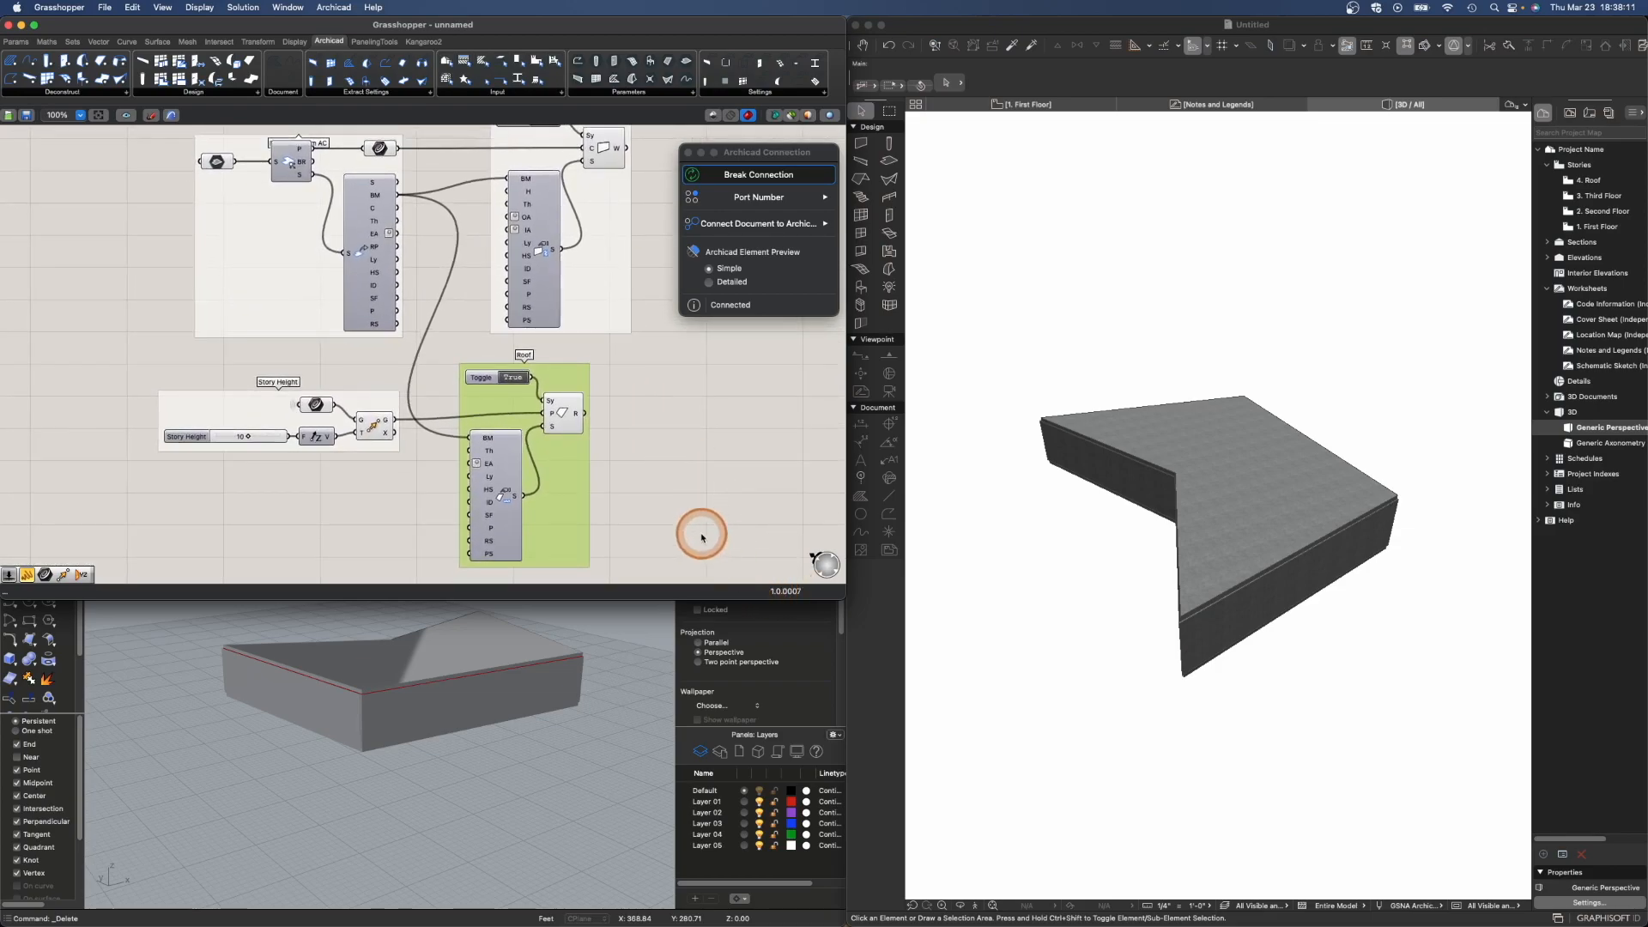
click(680, 496)
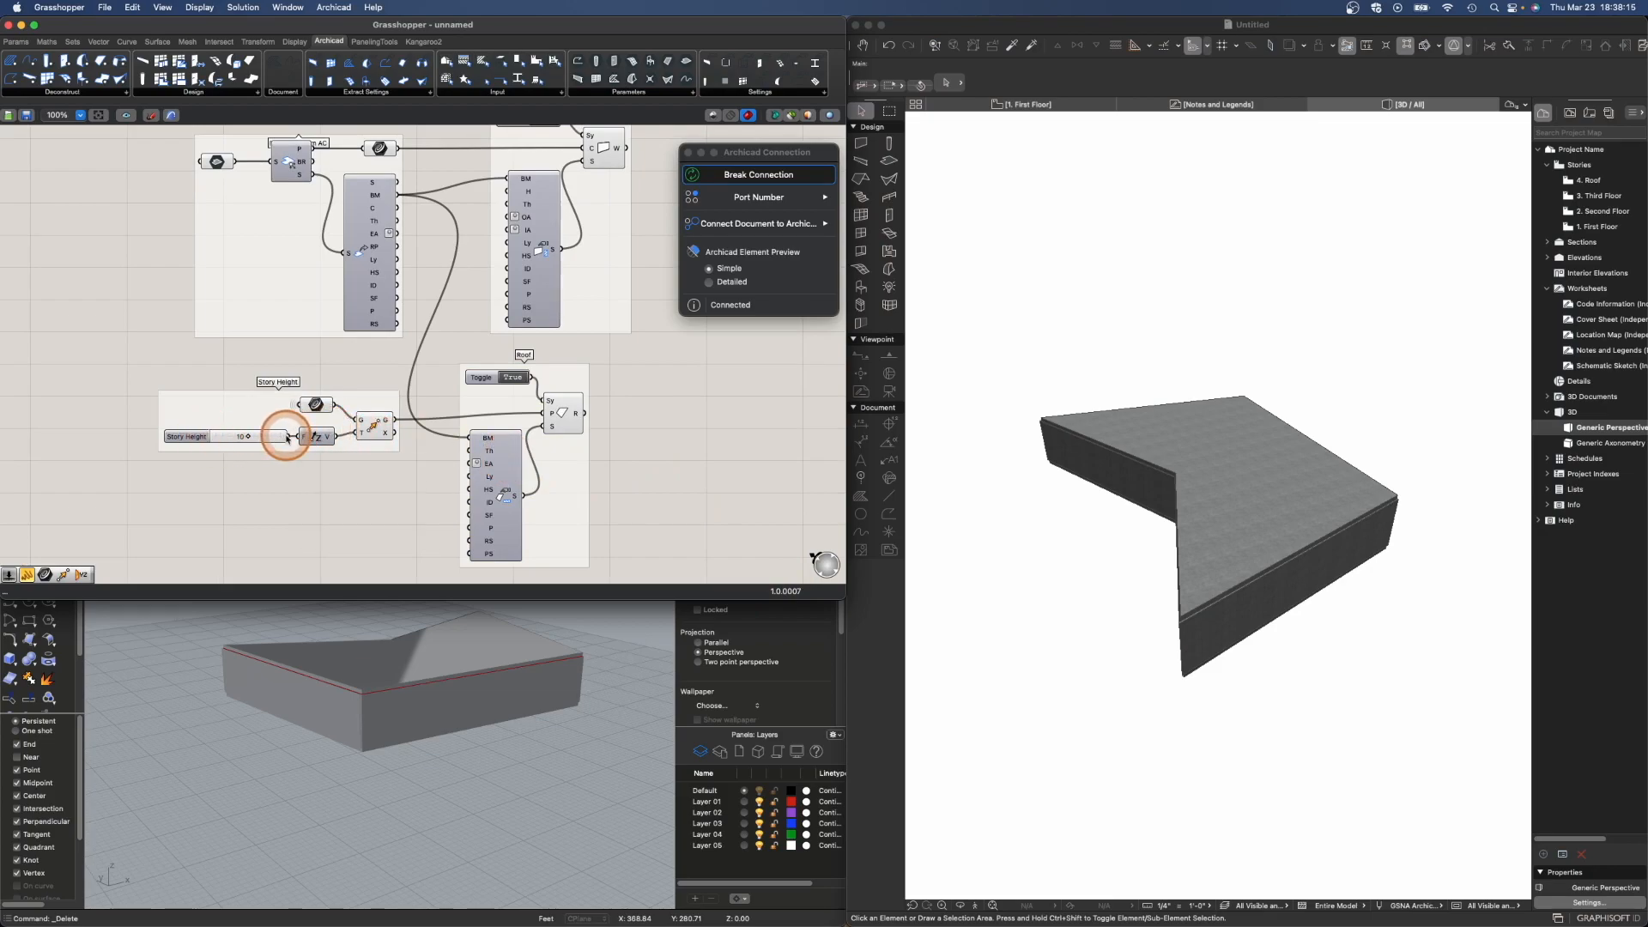
double_click(327, 484)
text(int)
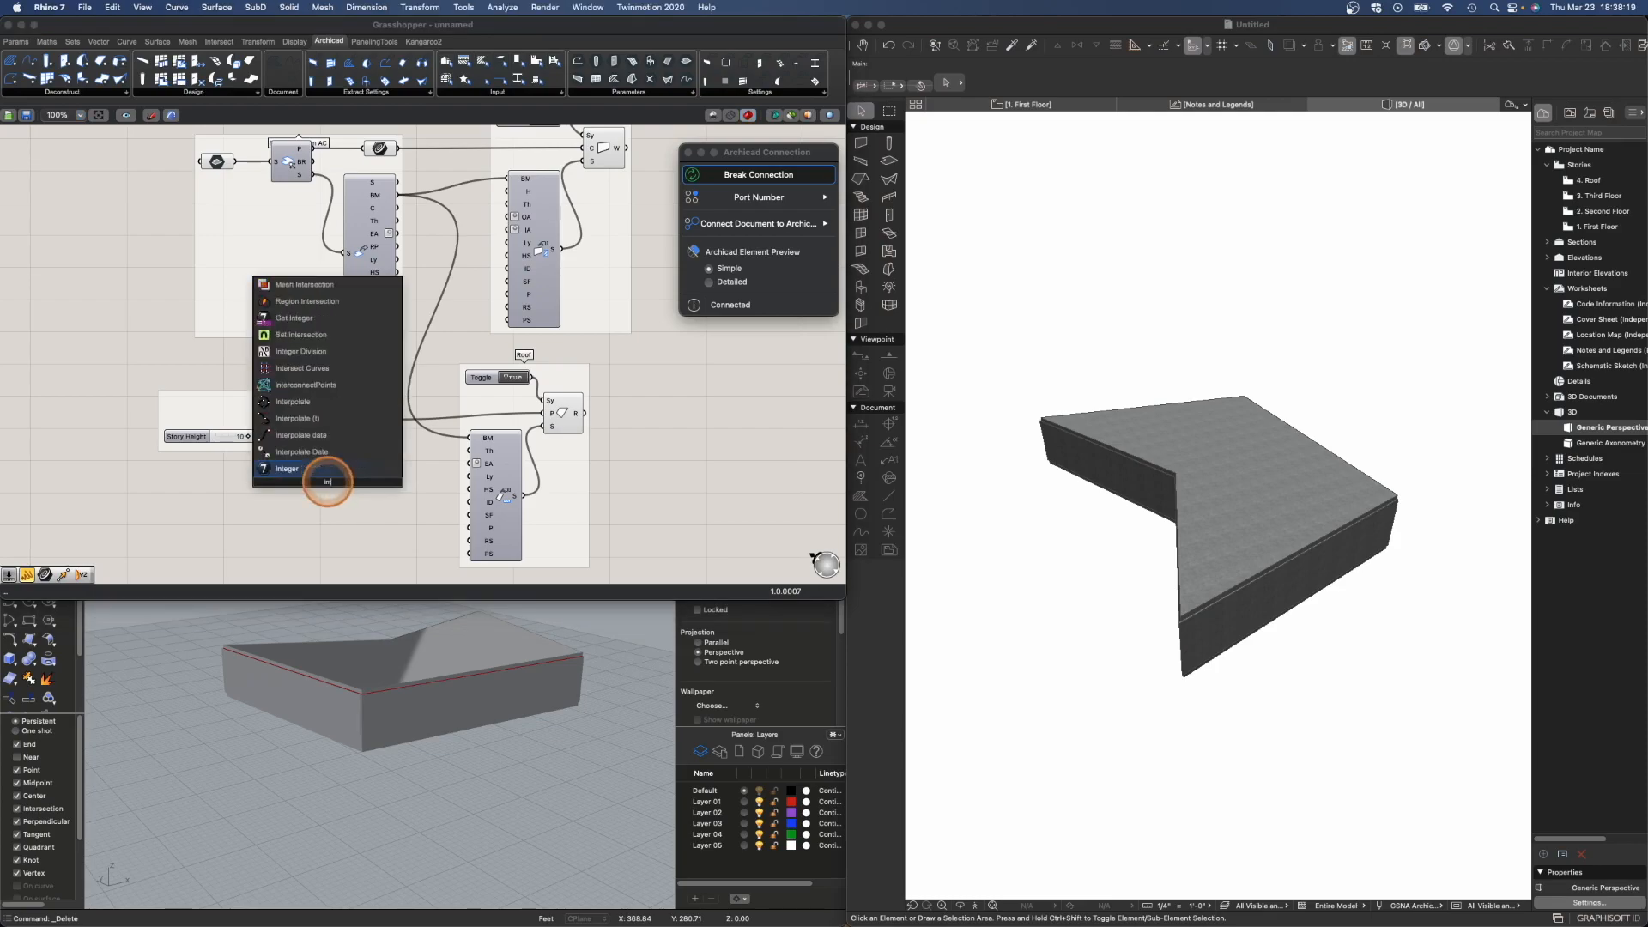
key(Return)
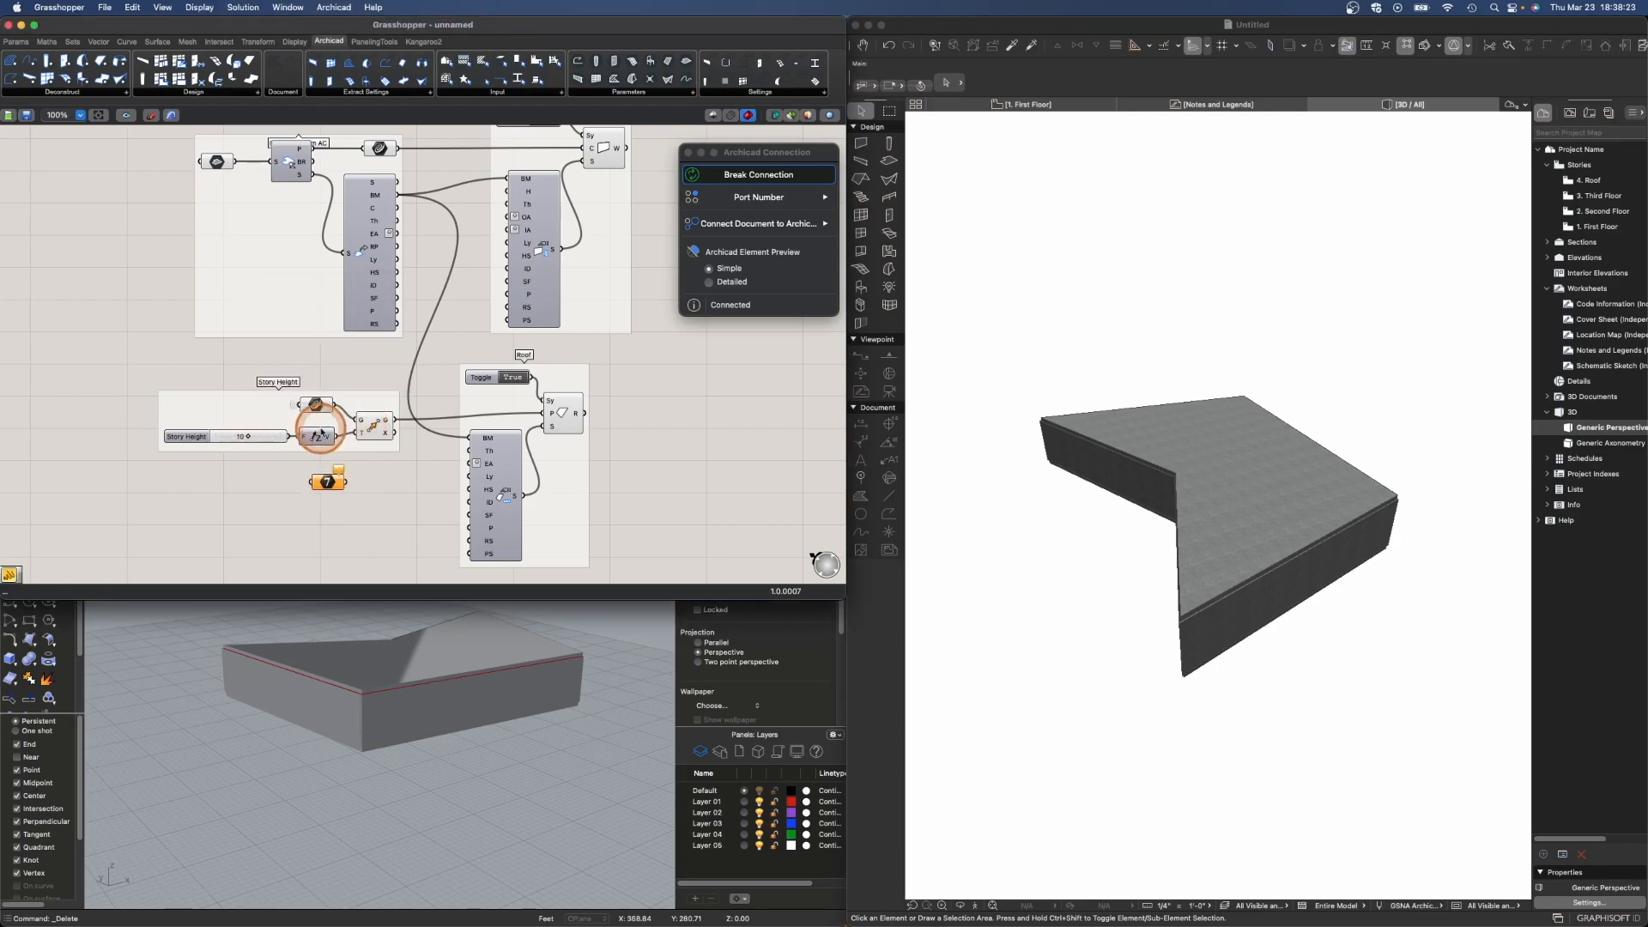
drag(290, 440, 312, 485)
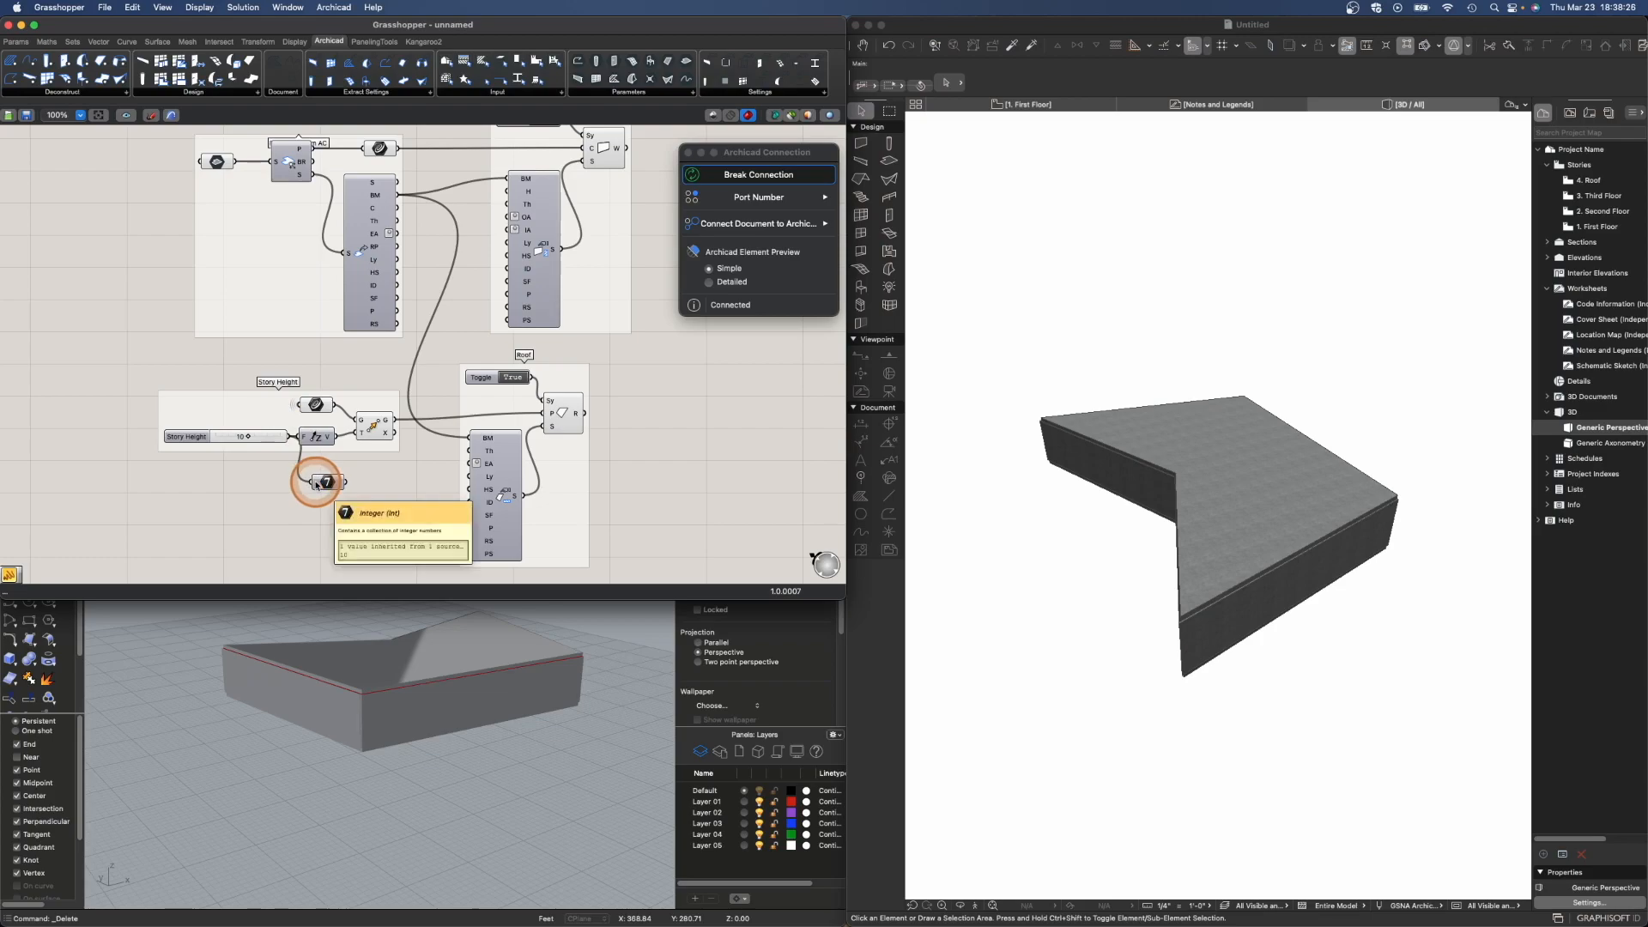
- Set the Integer parameter's wire display to Hidden and connect it to the walls' height input
right_click(314, 483)
mouse_move(386, 520)
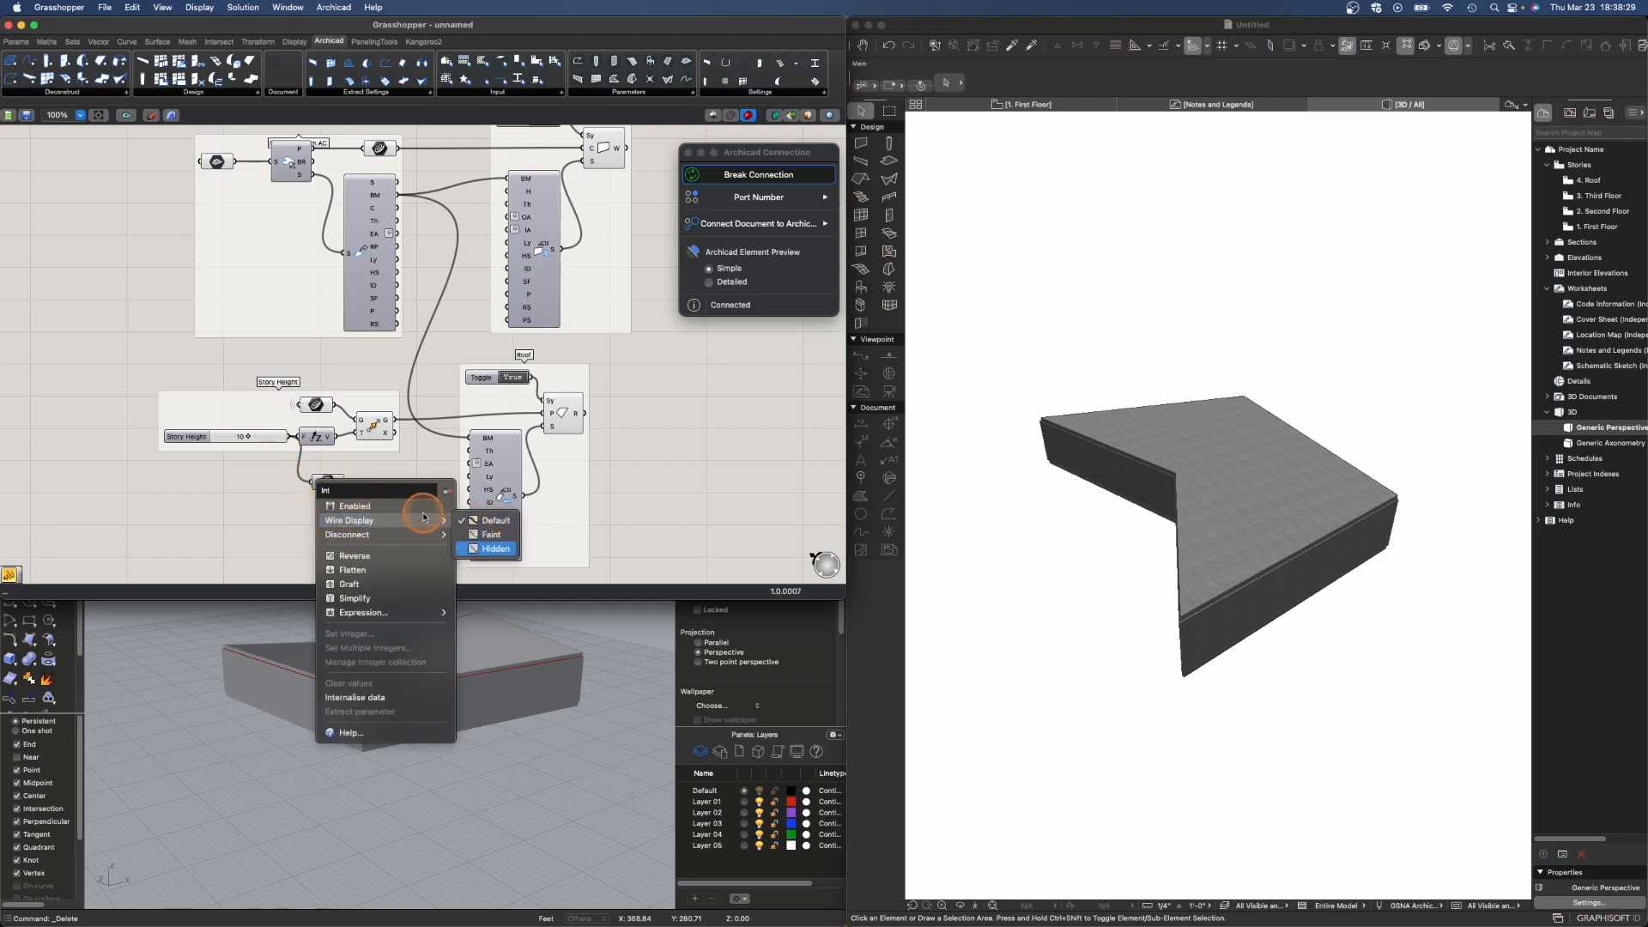
click(498, 534)
drag(331, 485, 498, 193)
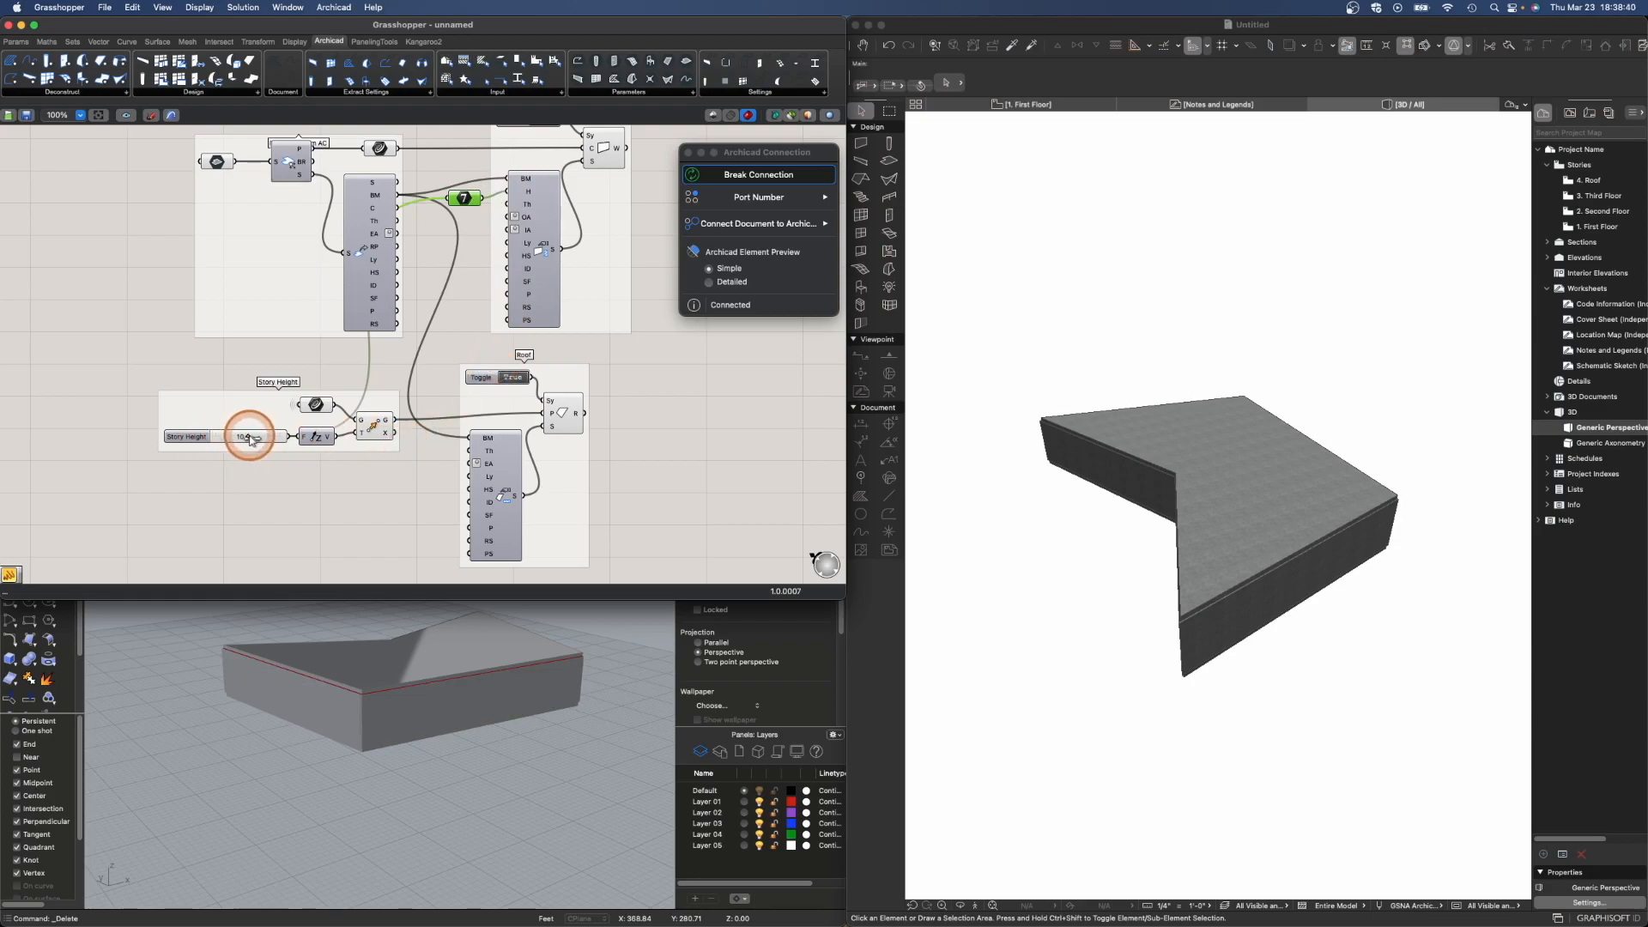
- Set the Story Height slider to about 16
drag(248, 438, 269, 439)
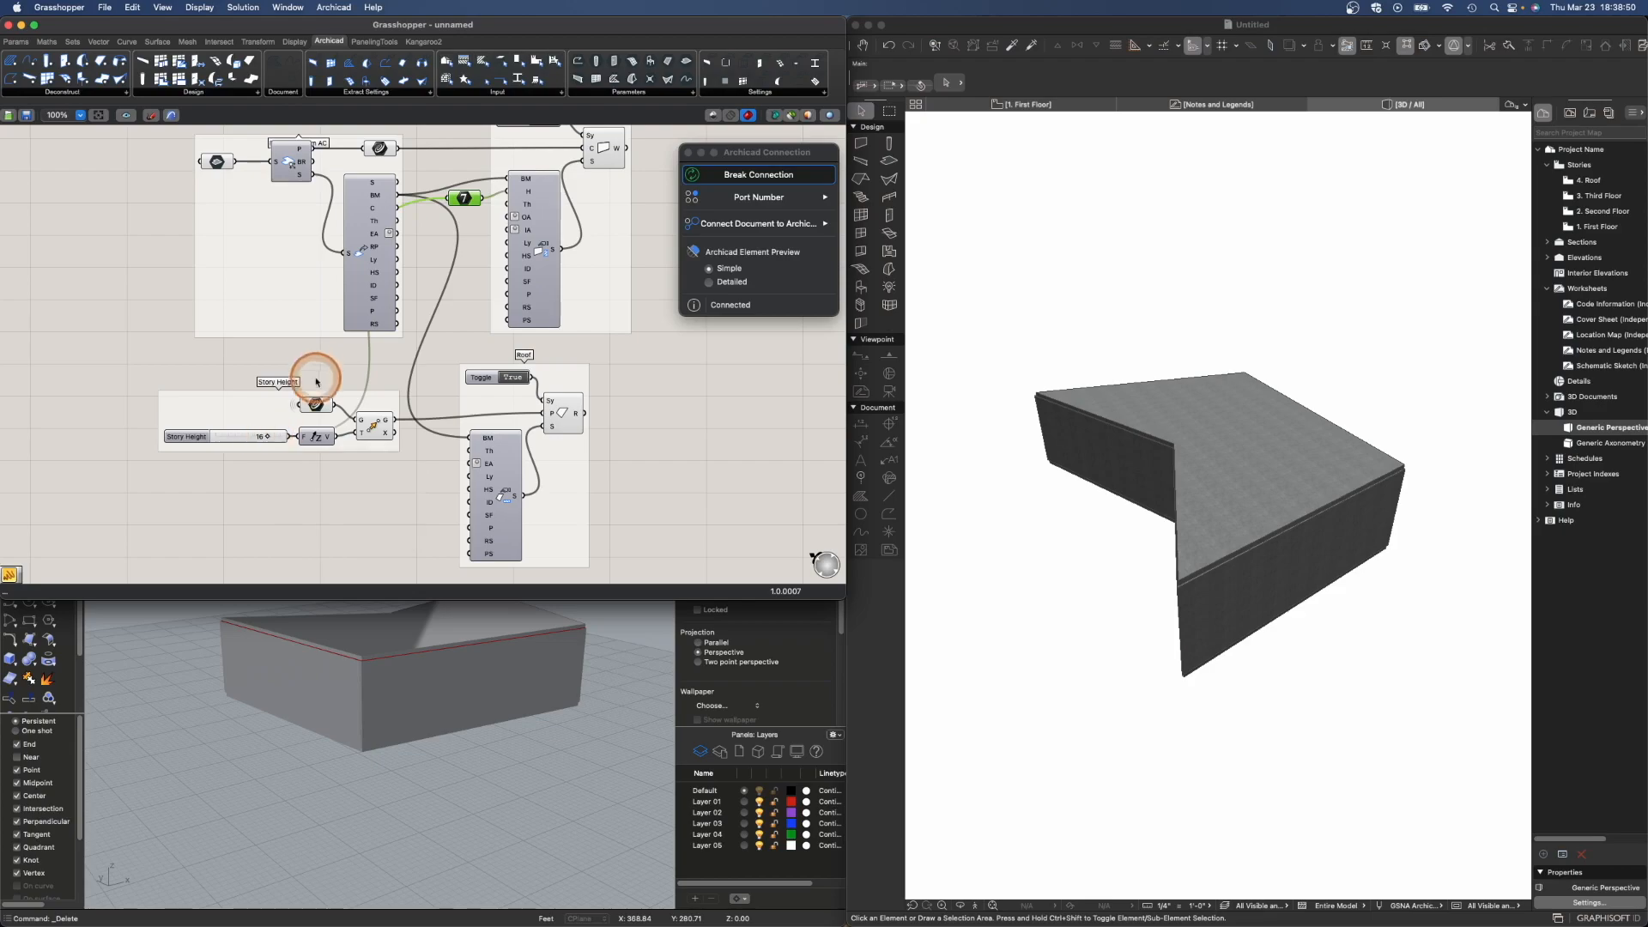
scroll(318, 404, down, 2)
scroll(369, 360, down, 1)
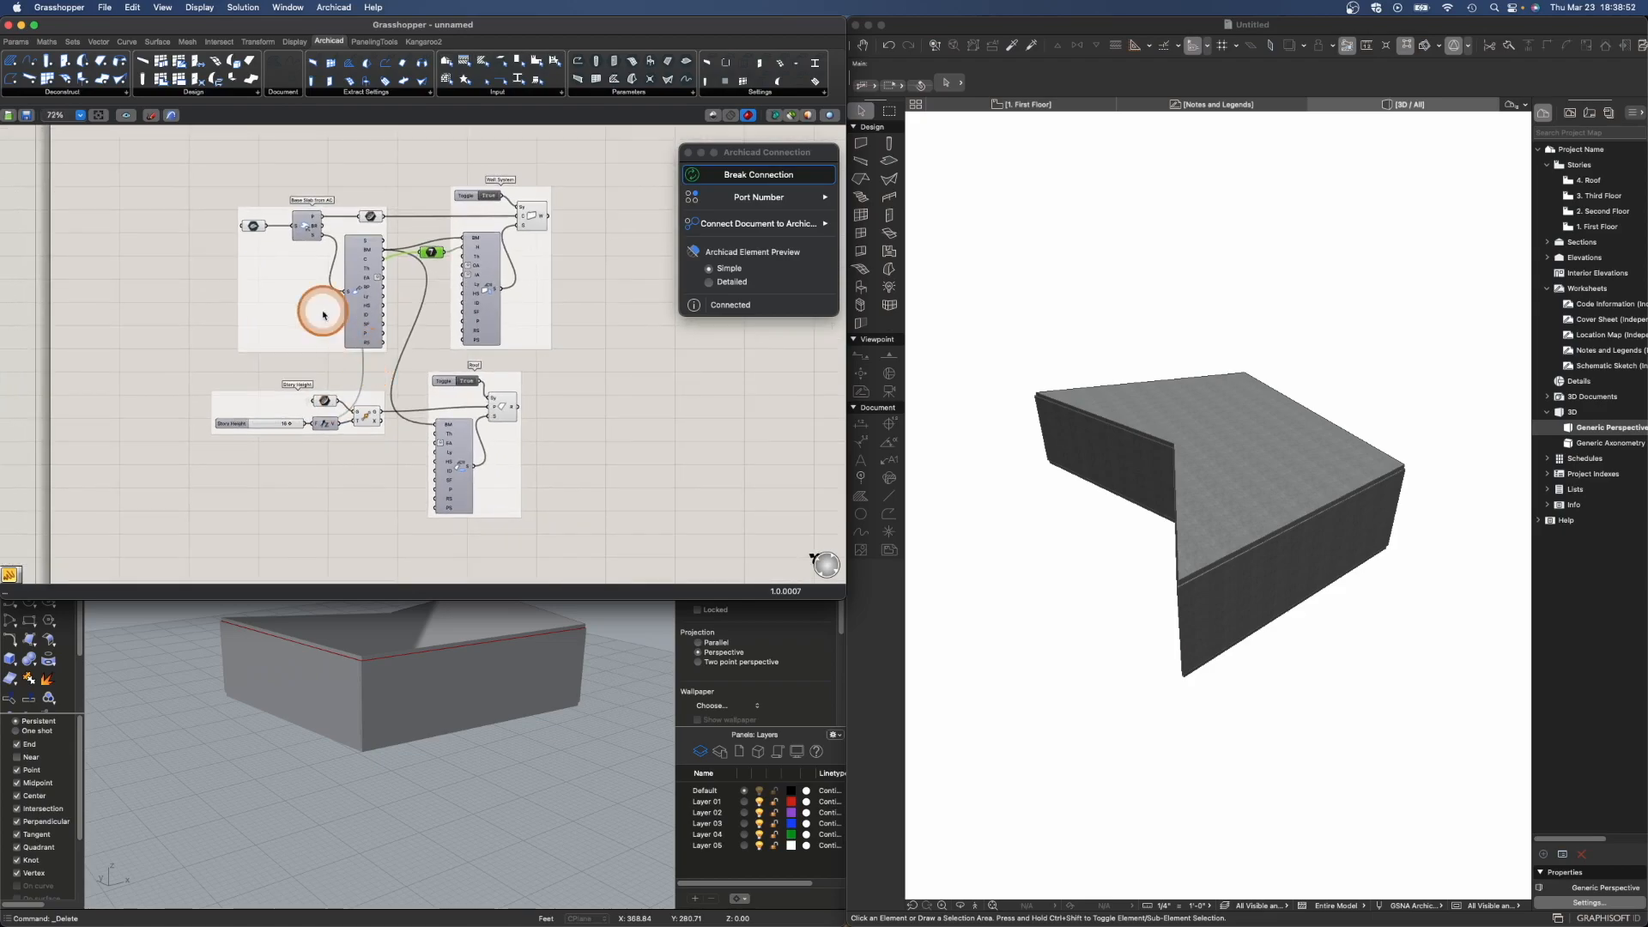
drag(190, 153, 571, 513)
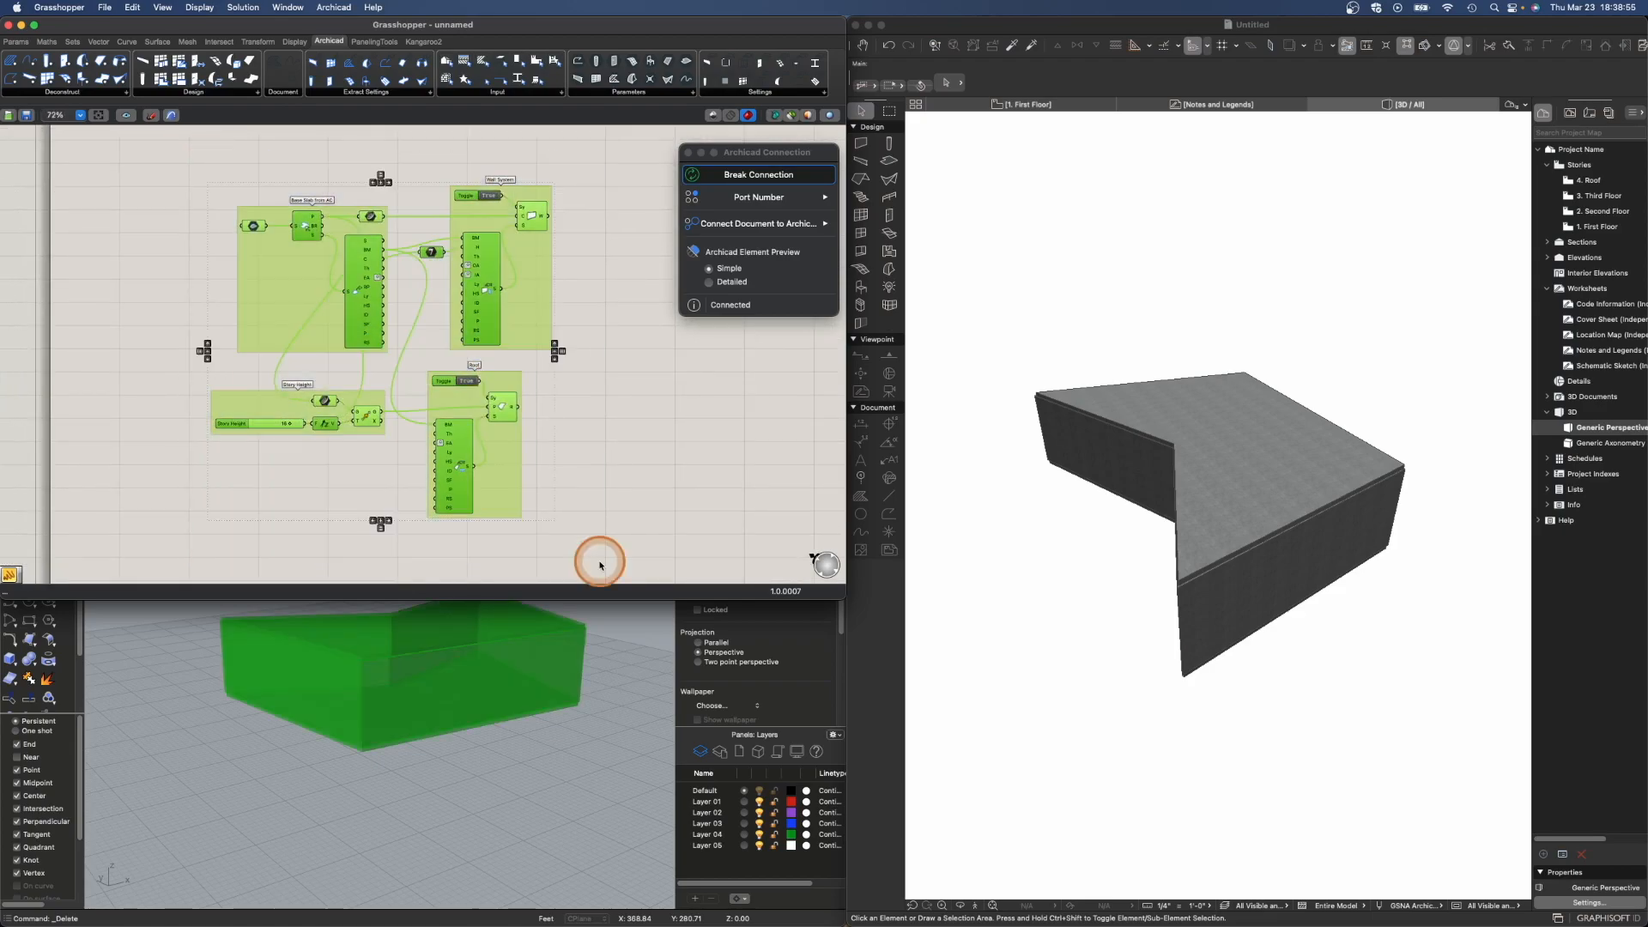
click(664, 510)
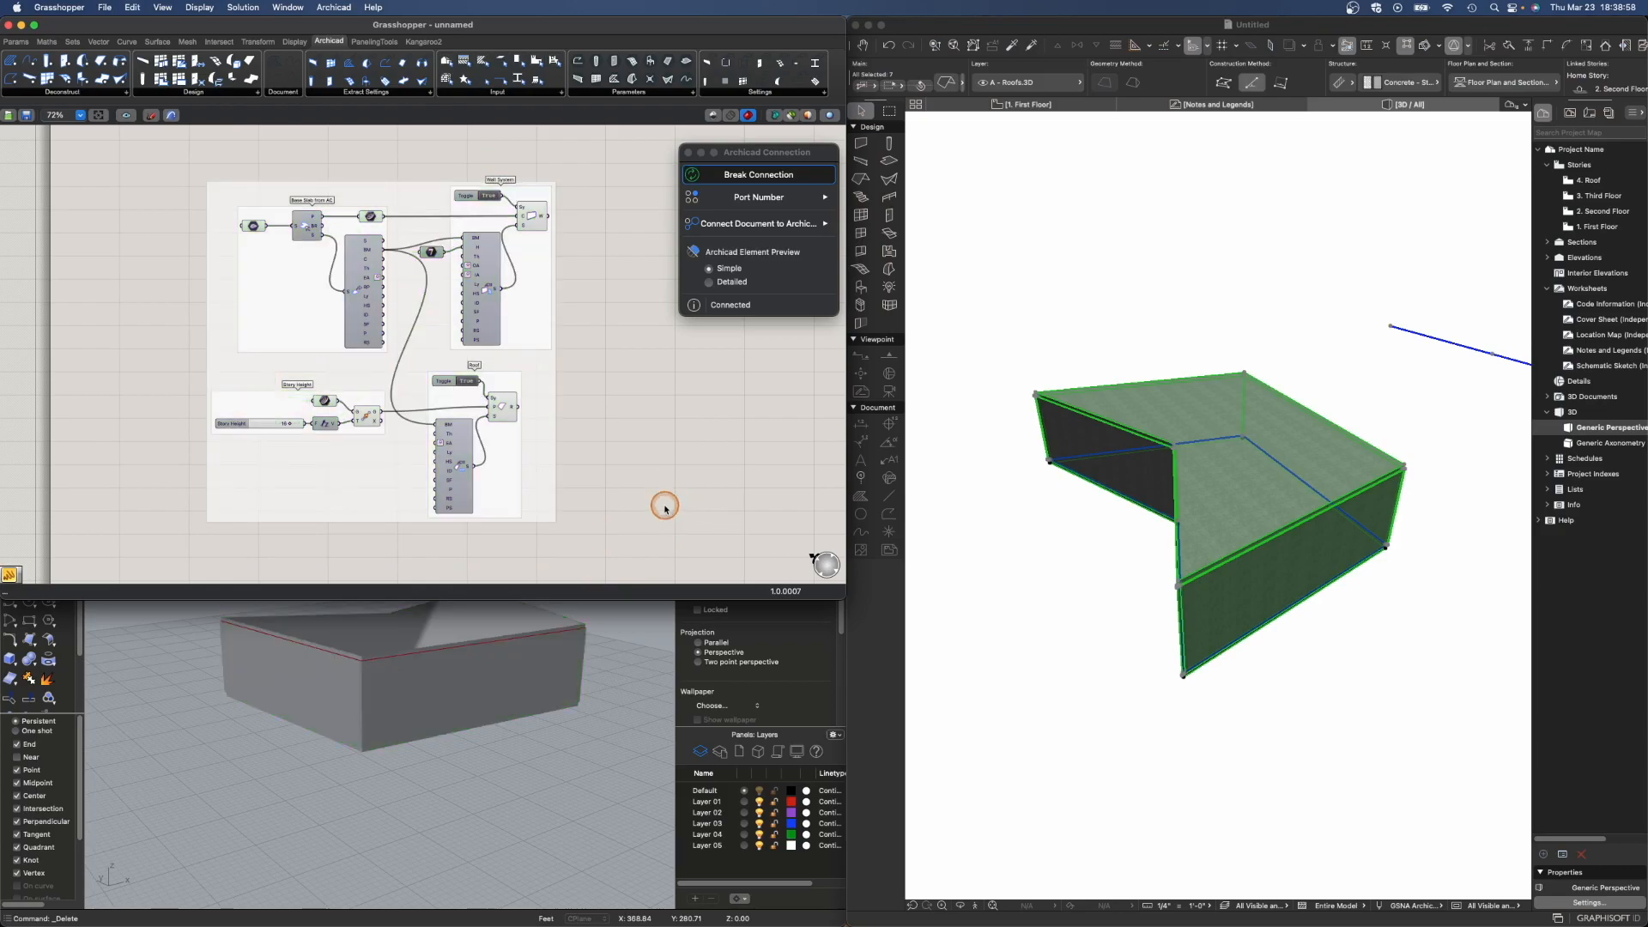
- Select the slab in the 3D view and change its building material to Plywood from 06 - Wood, Plastics, Composites
click(1249, 645)
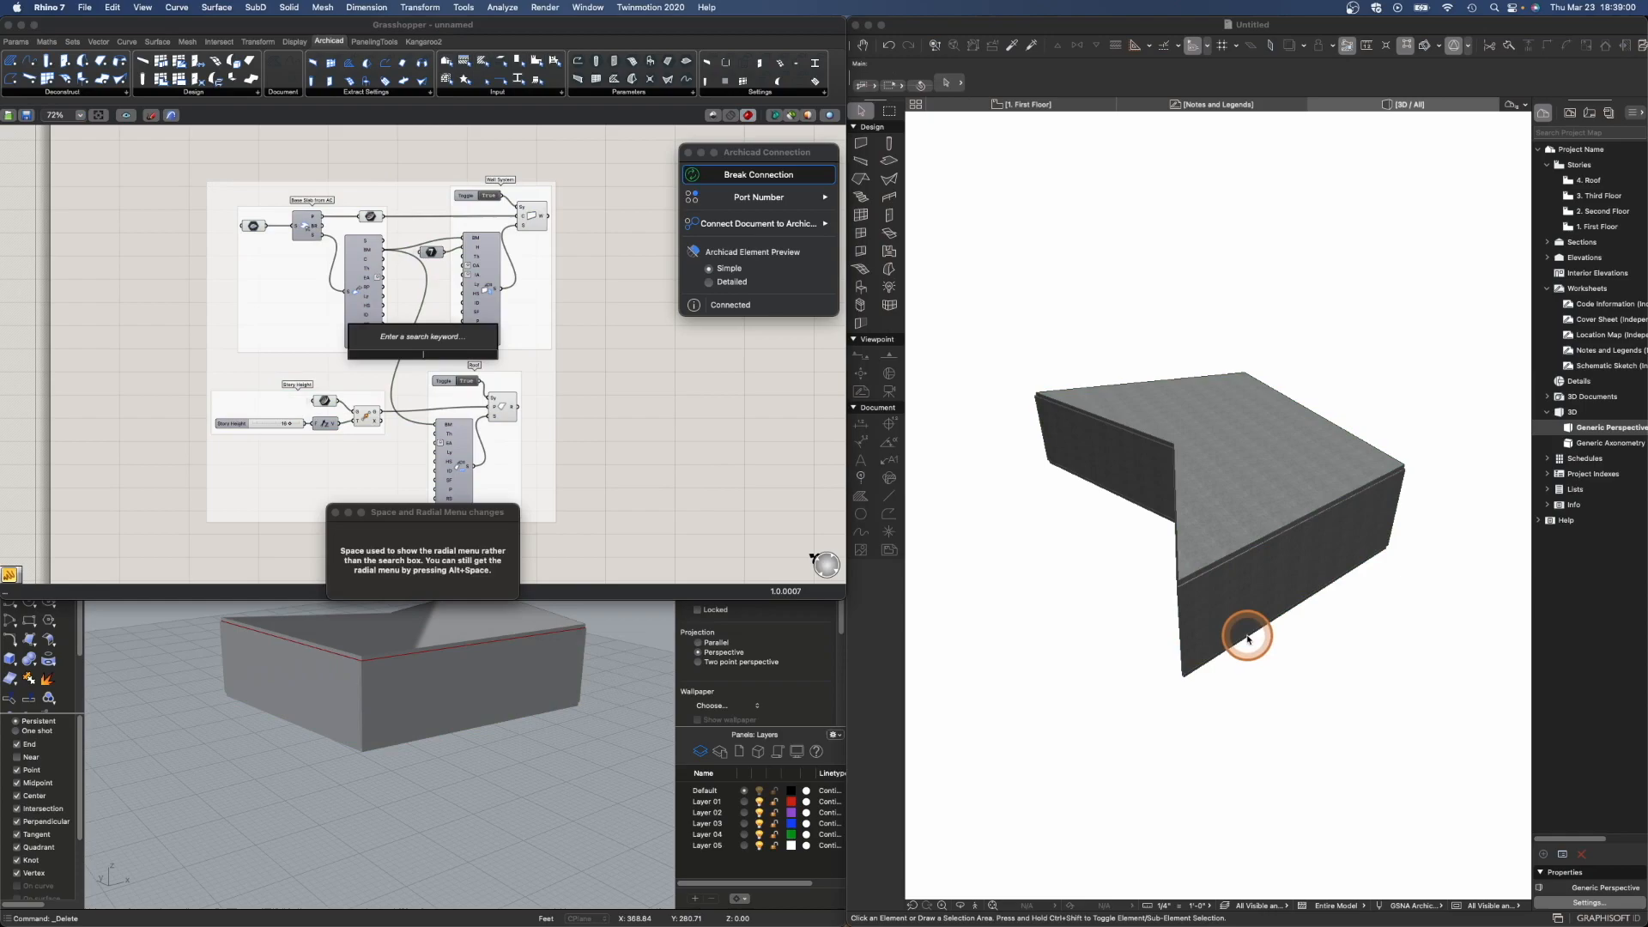
click(1248, 637)
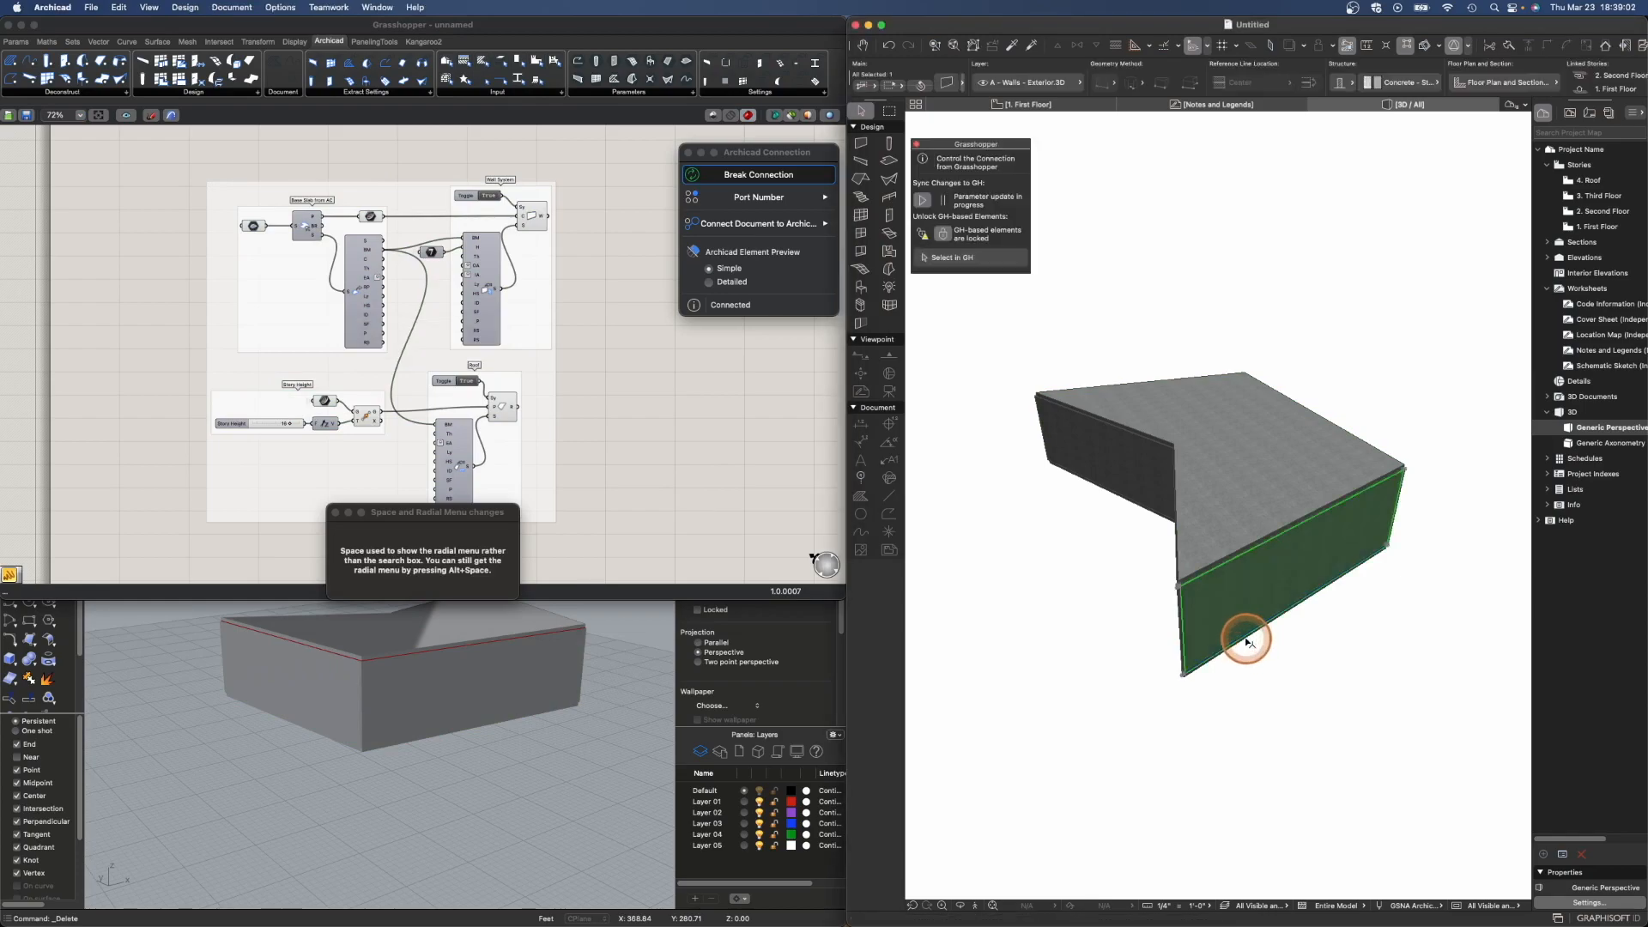
shift+middle_drag(1254, 649, 1287, 589)
click(1240, 679)
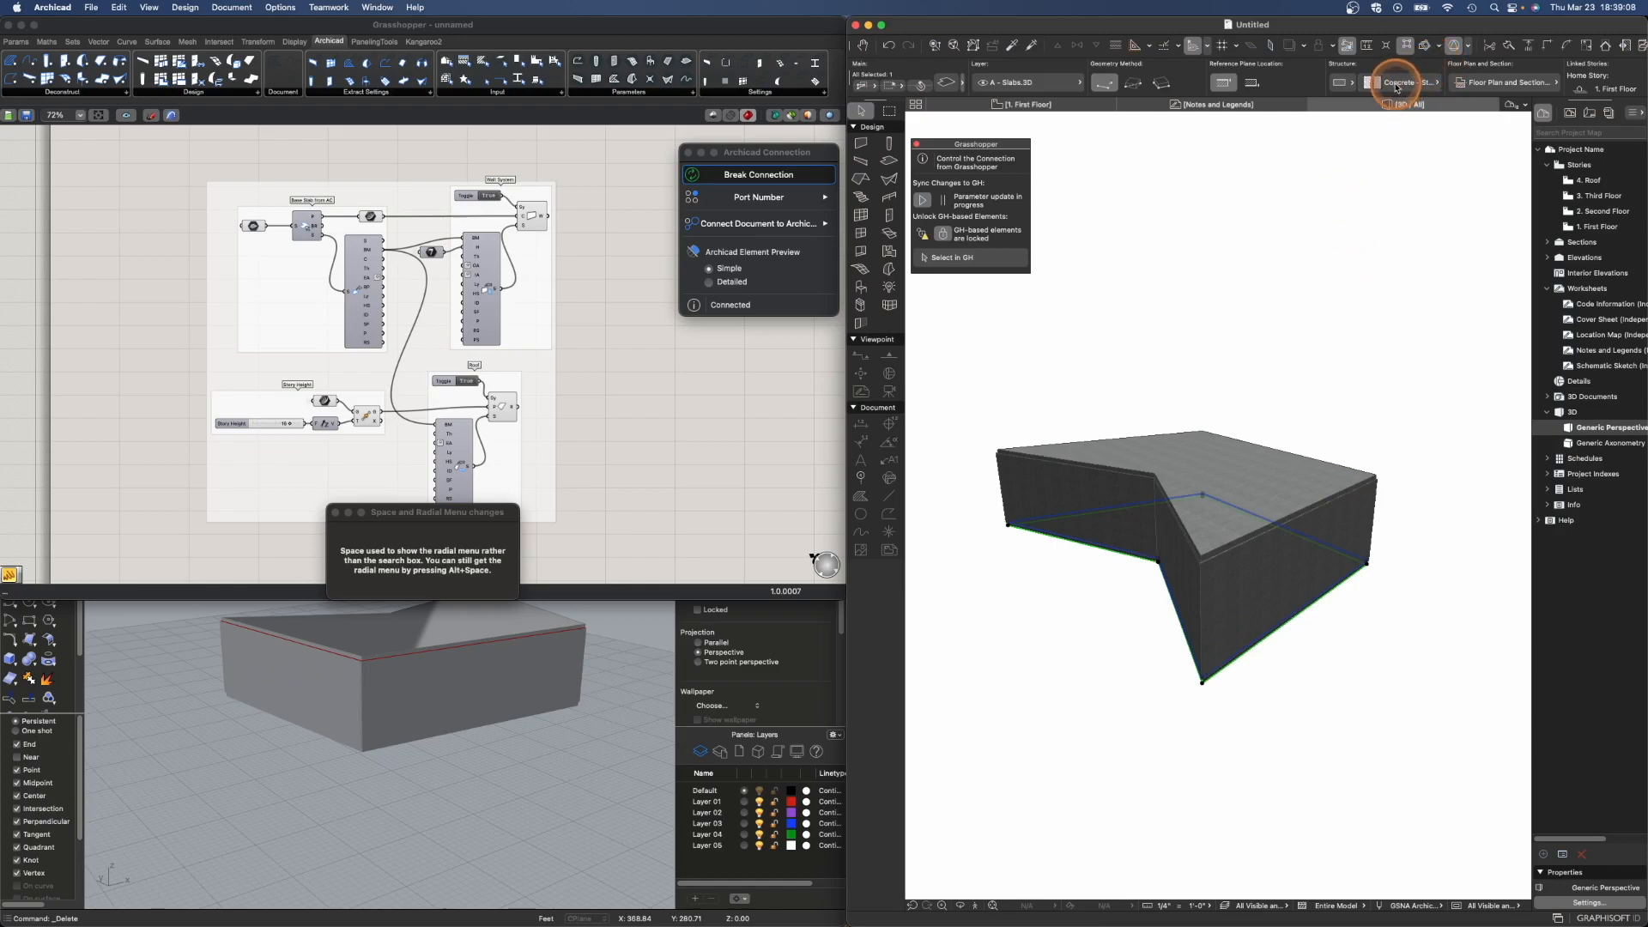
click(1397, 85)
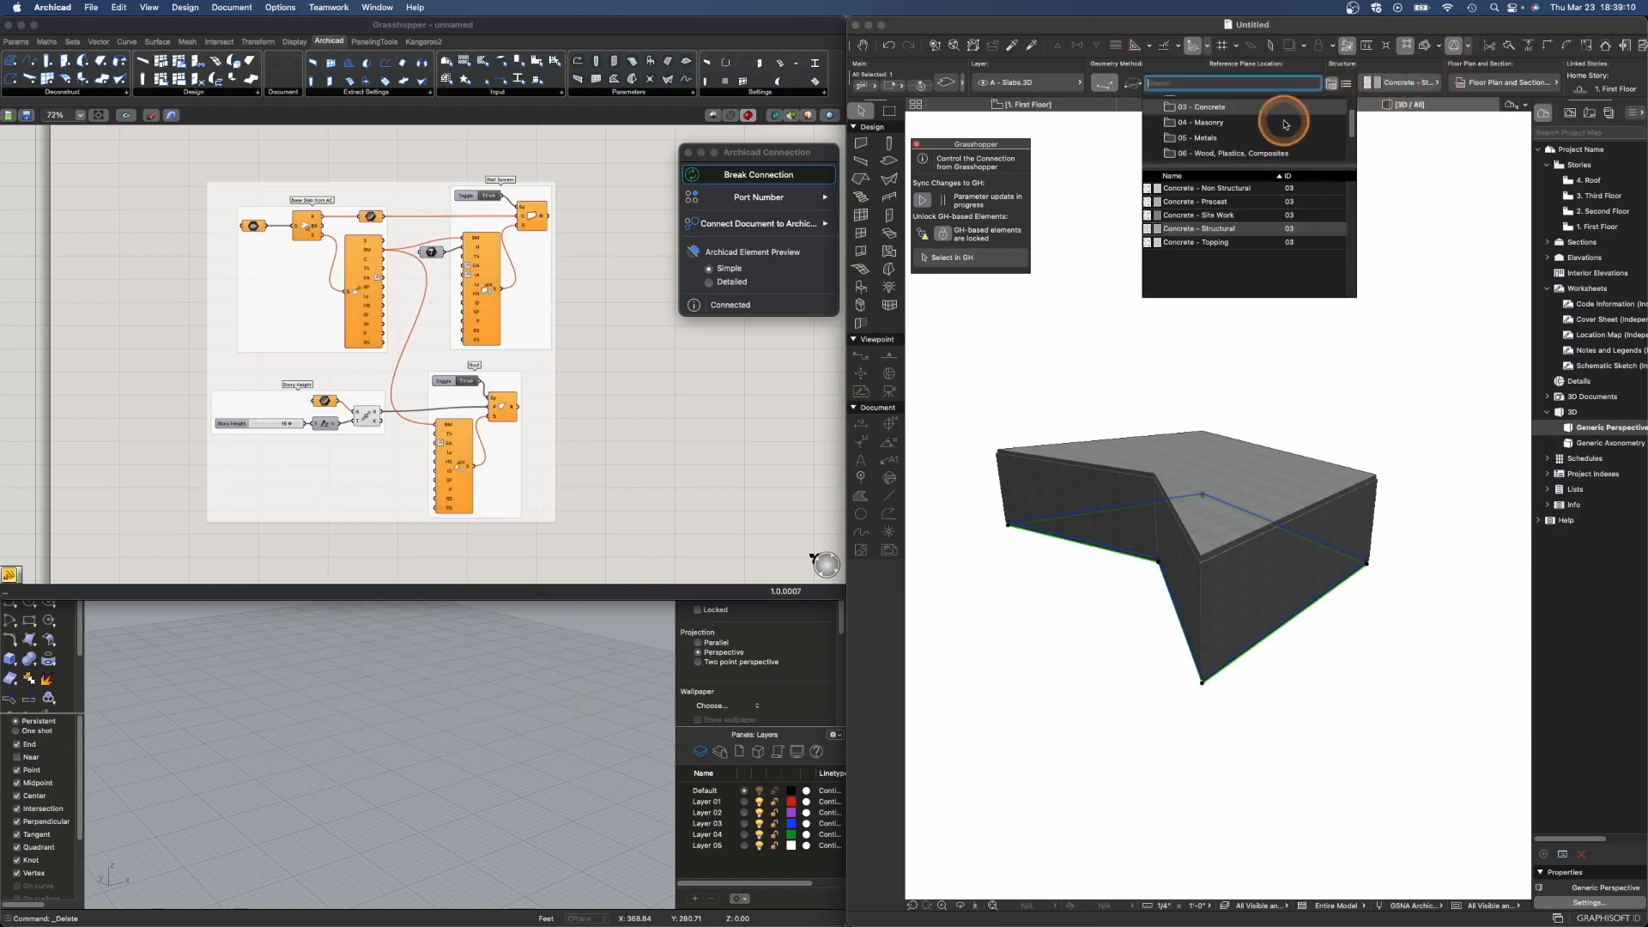
click(1215, 154)
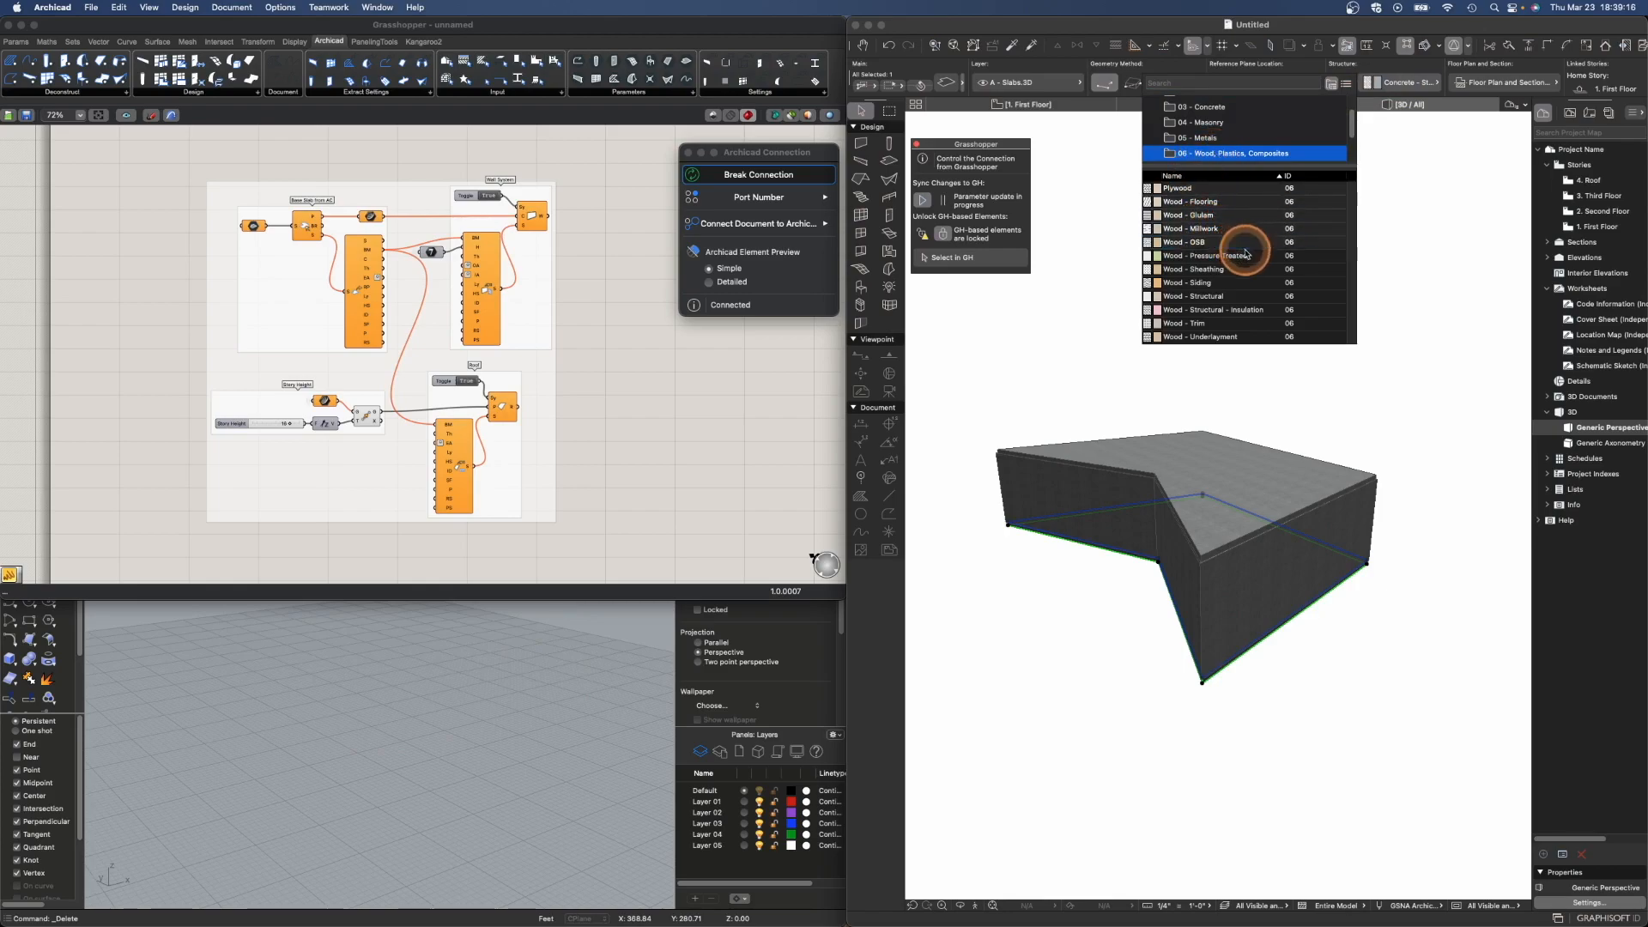
click(1263, 194)
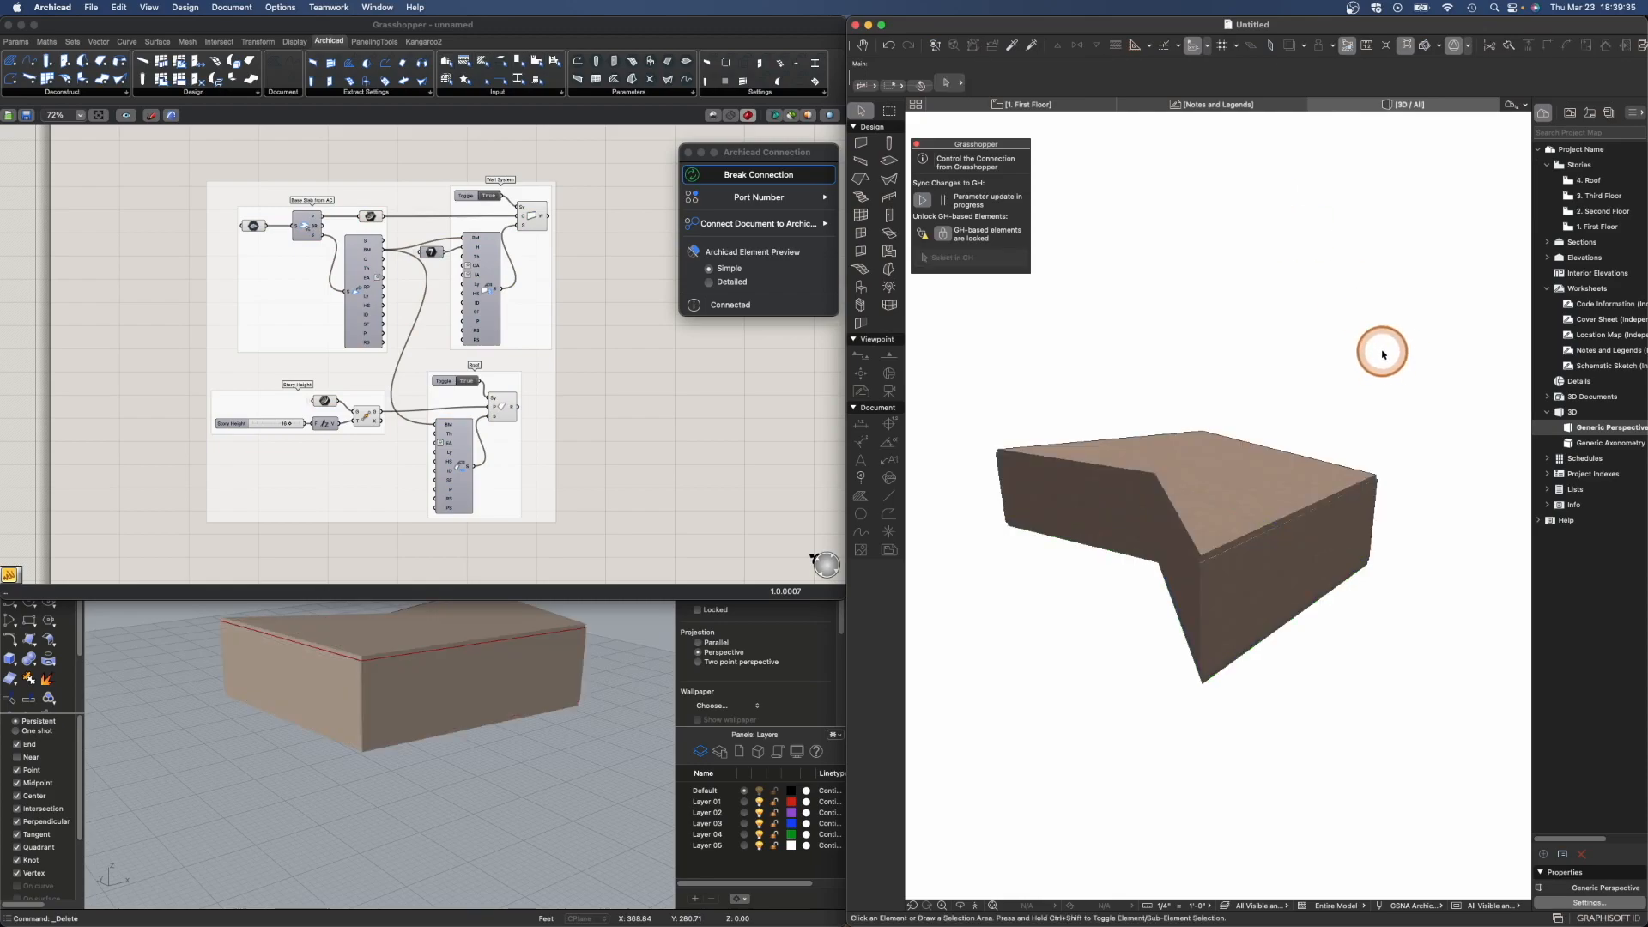
- Enlarge the Archicad window to full screen and move the Grasshopper palette to the corner
scroll(1251, 563, up, 1)
shift+middle_drag(1121, 543, 1156, 555)
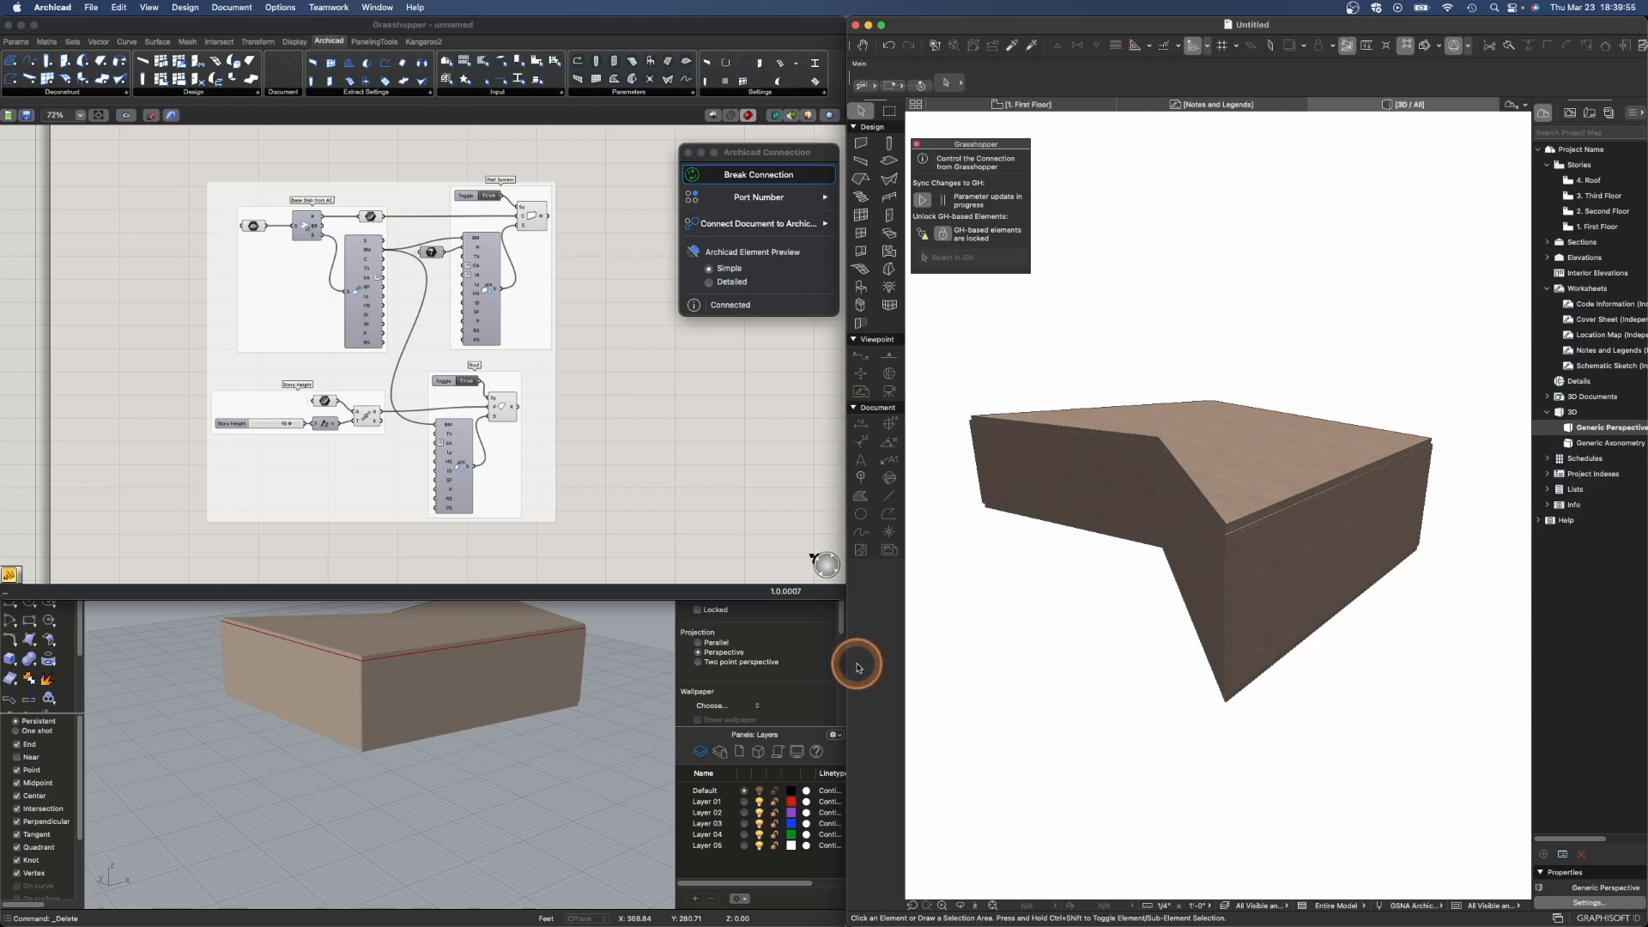
drag(848, 665, 19, 650)
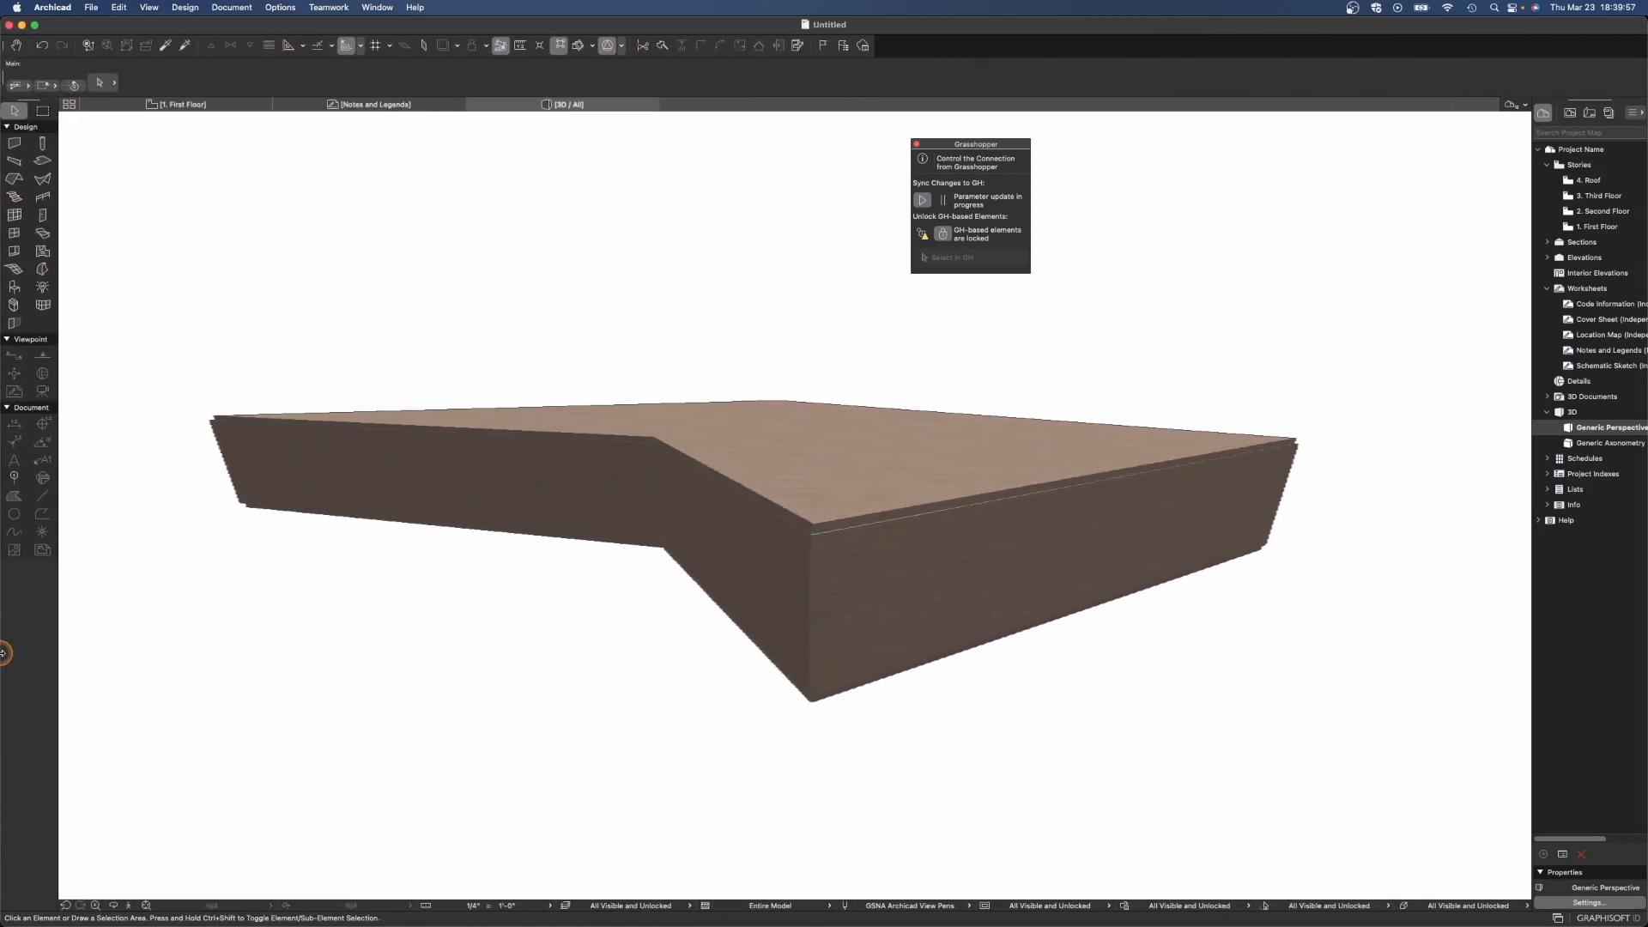
click(149, 620)
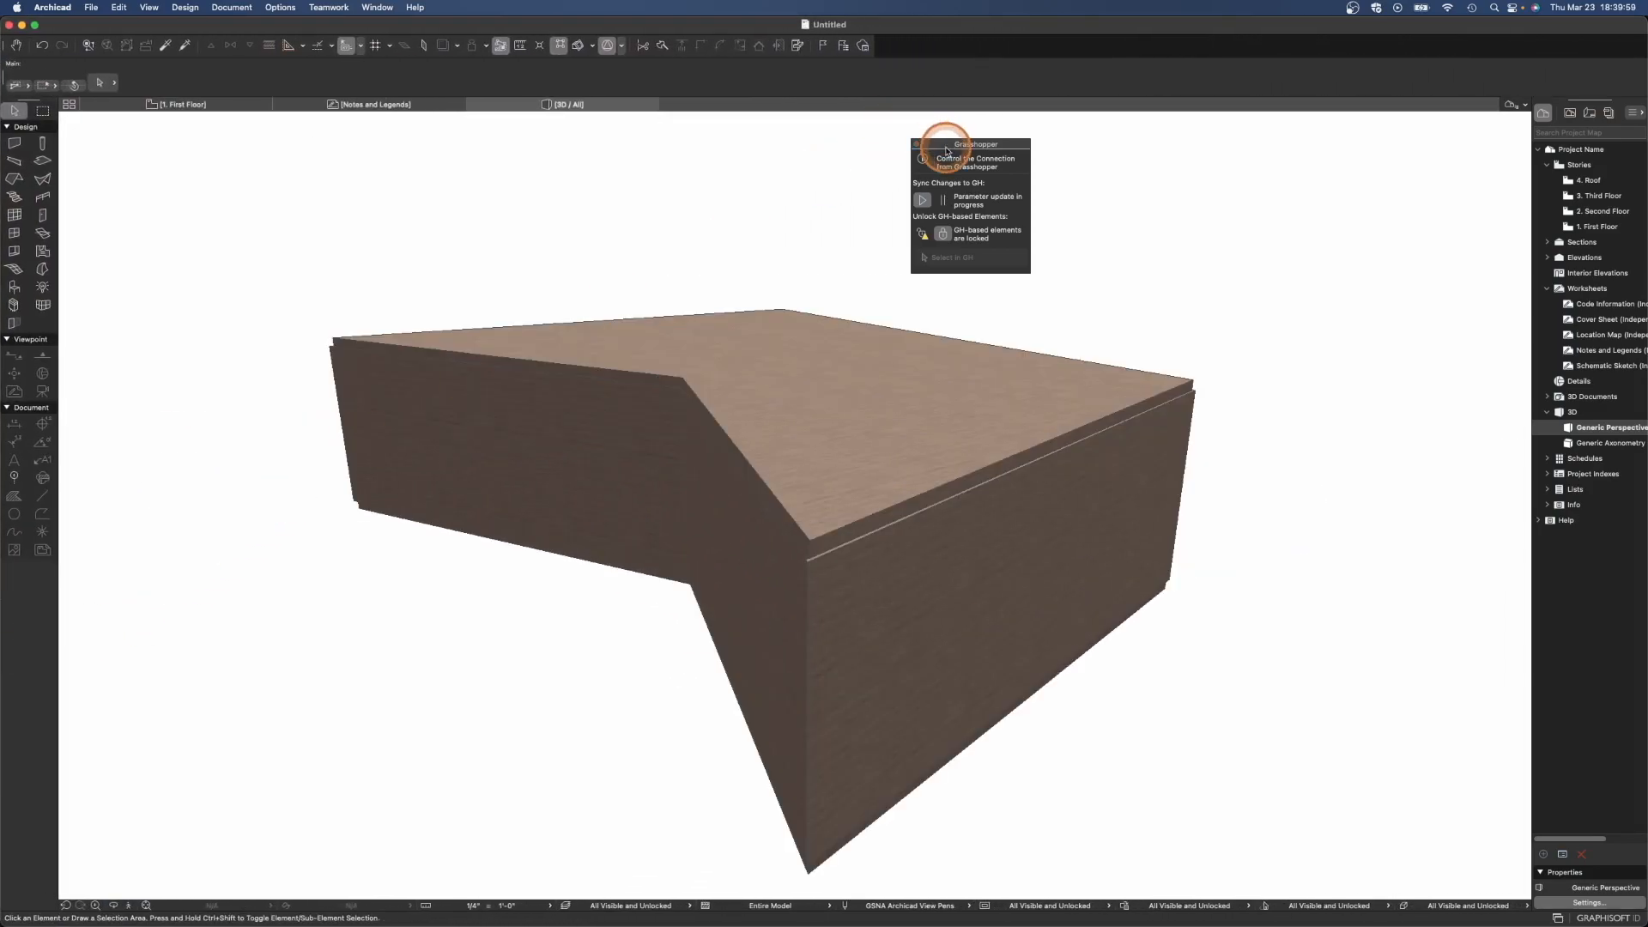
drag(944, 144, 107, 133)
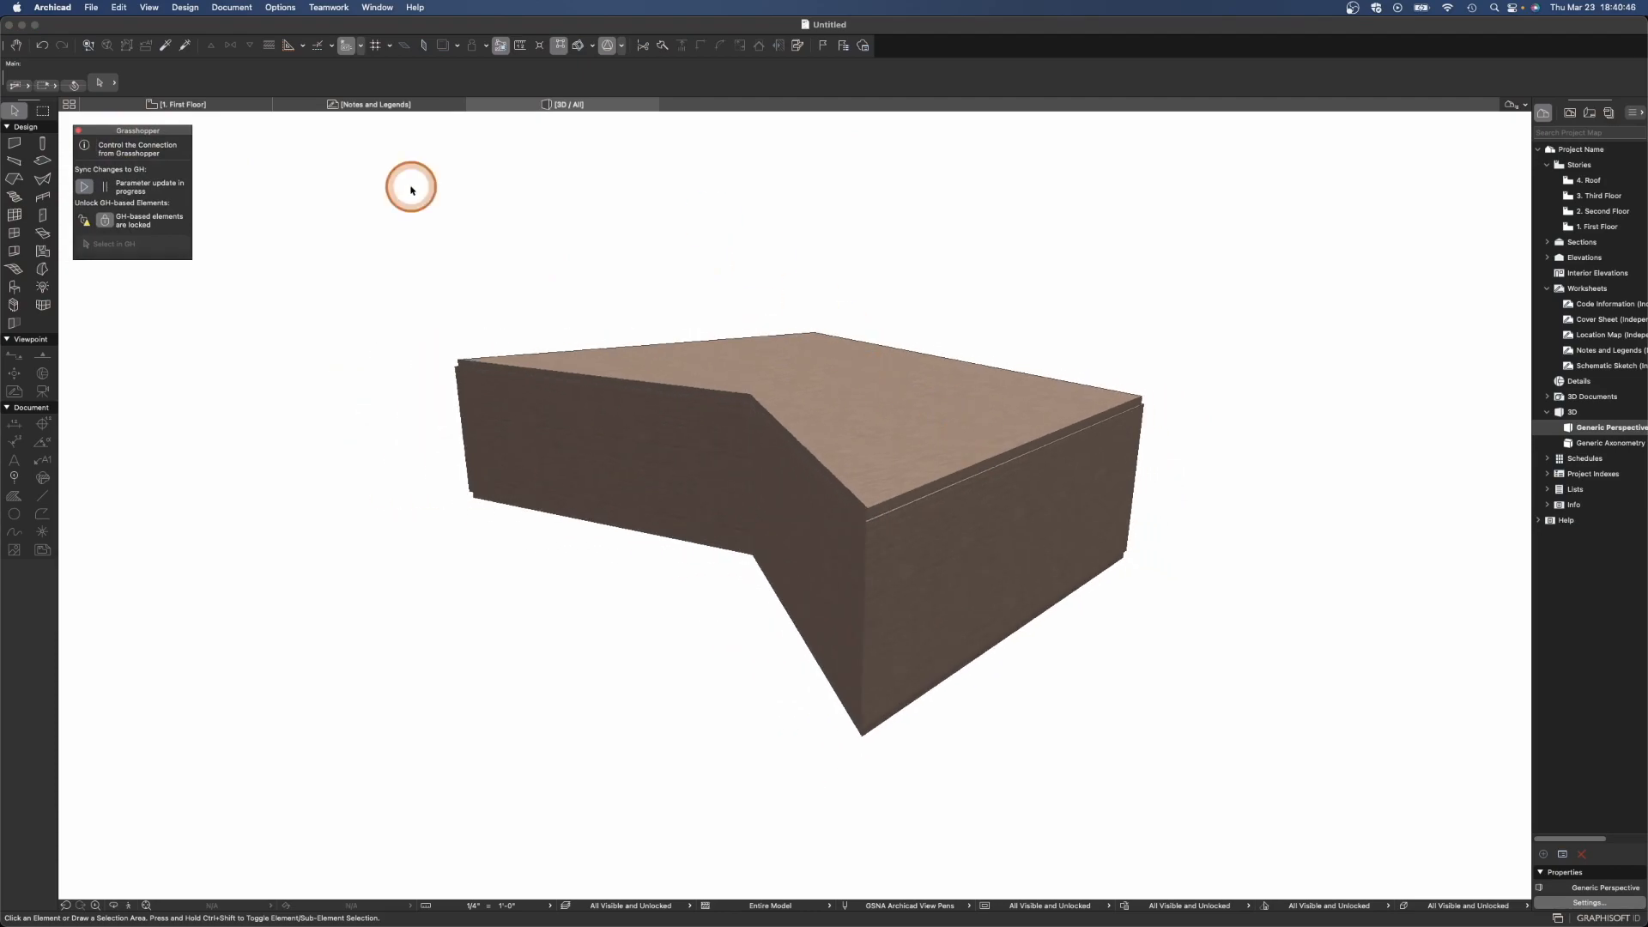
- Open the PARAM-O Manager and start a new PARAM-O object
click(91, 8)
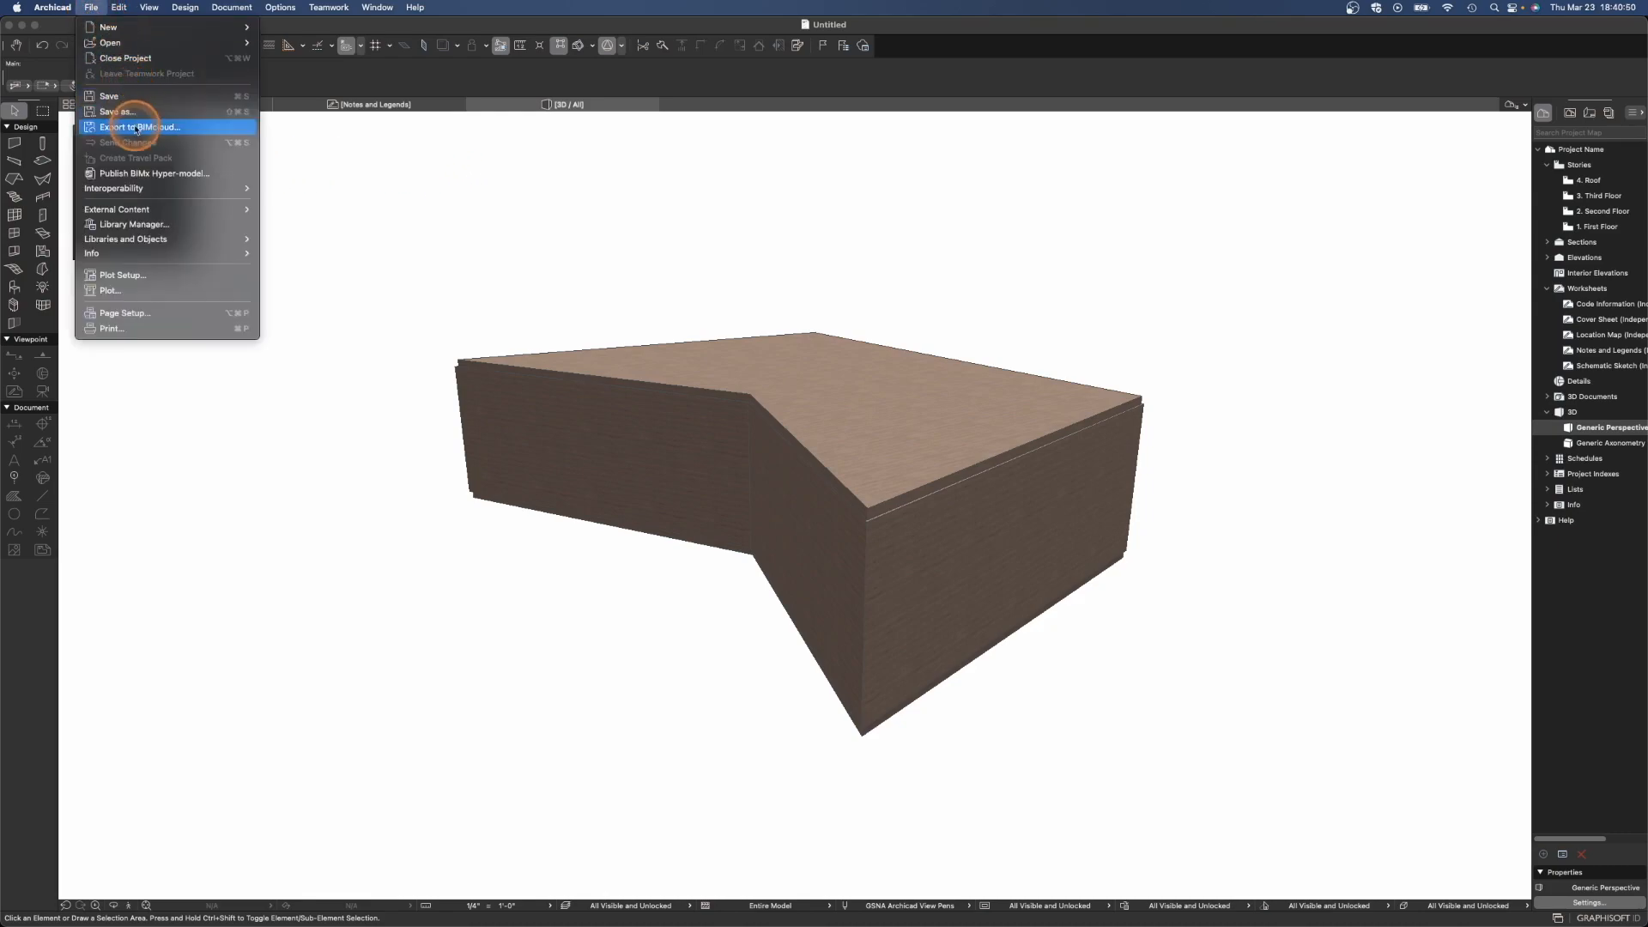
mouse_move(128, 240)
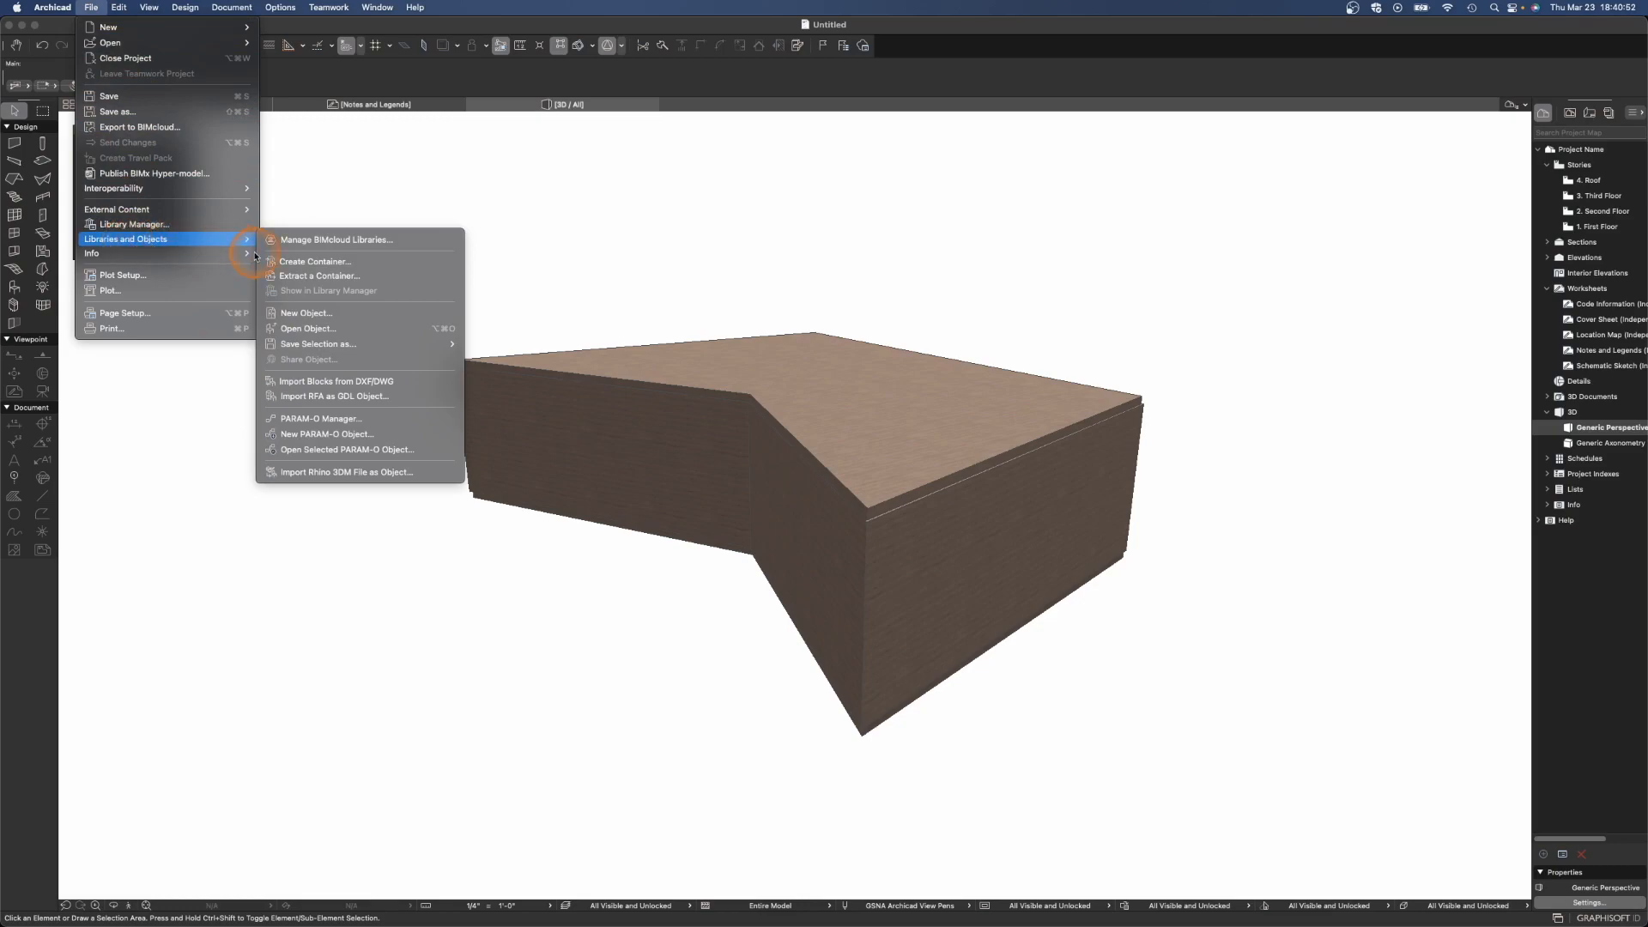
click(361, 419)
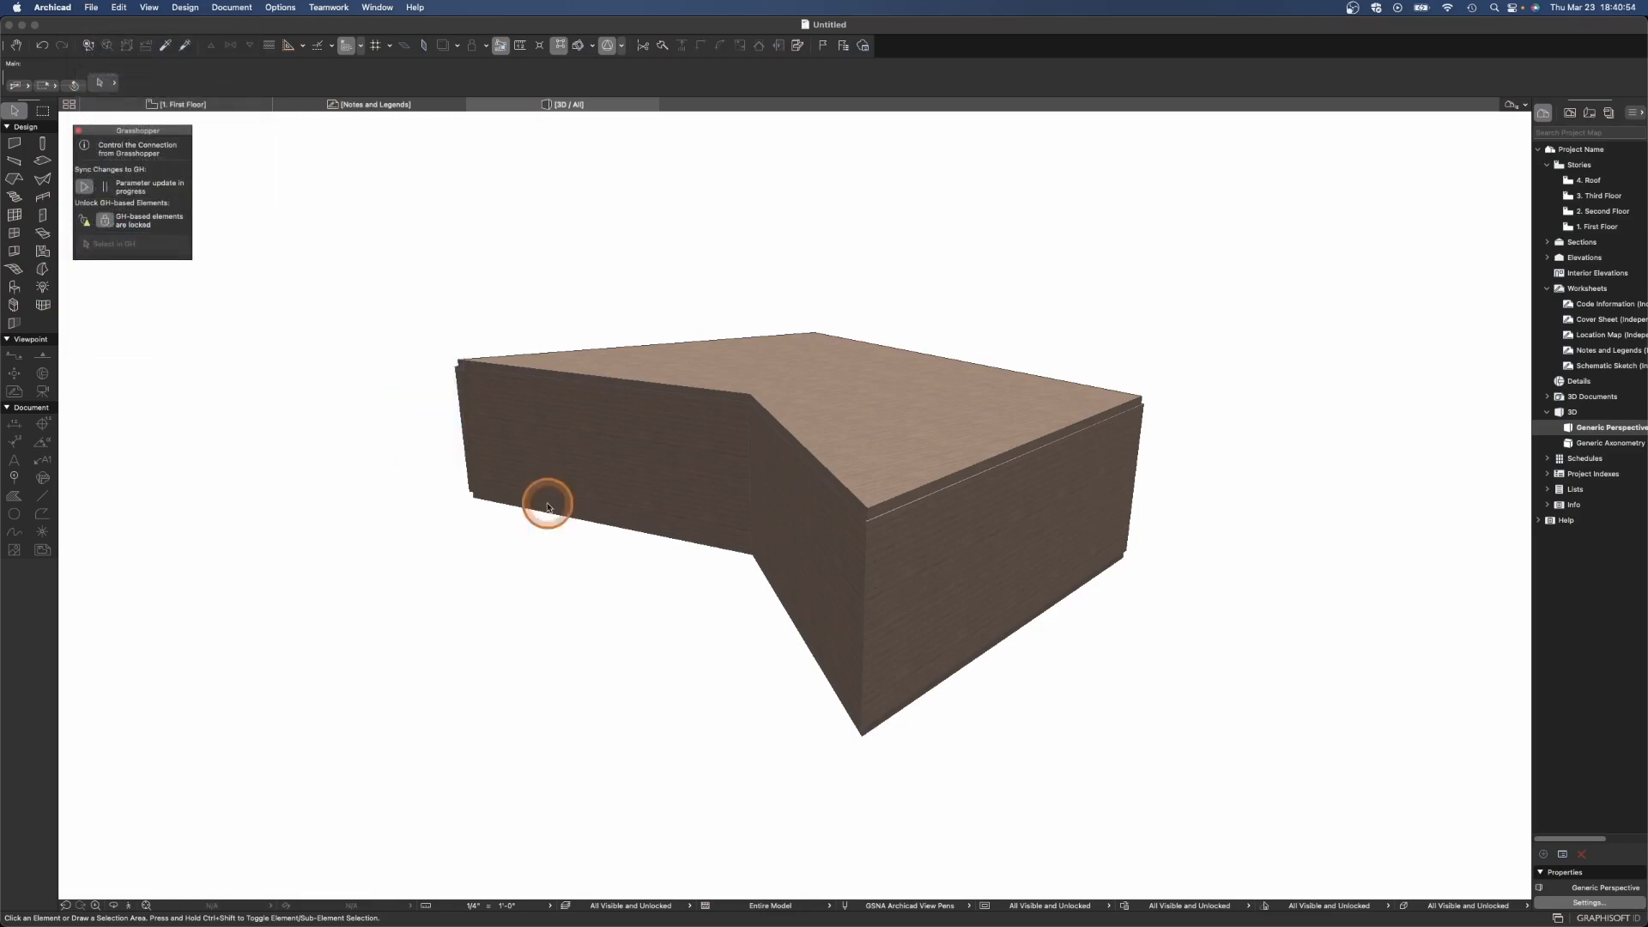
drag(1260, 315, 556, 152)
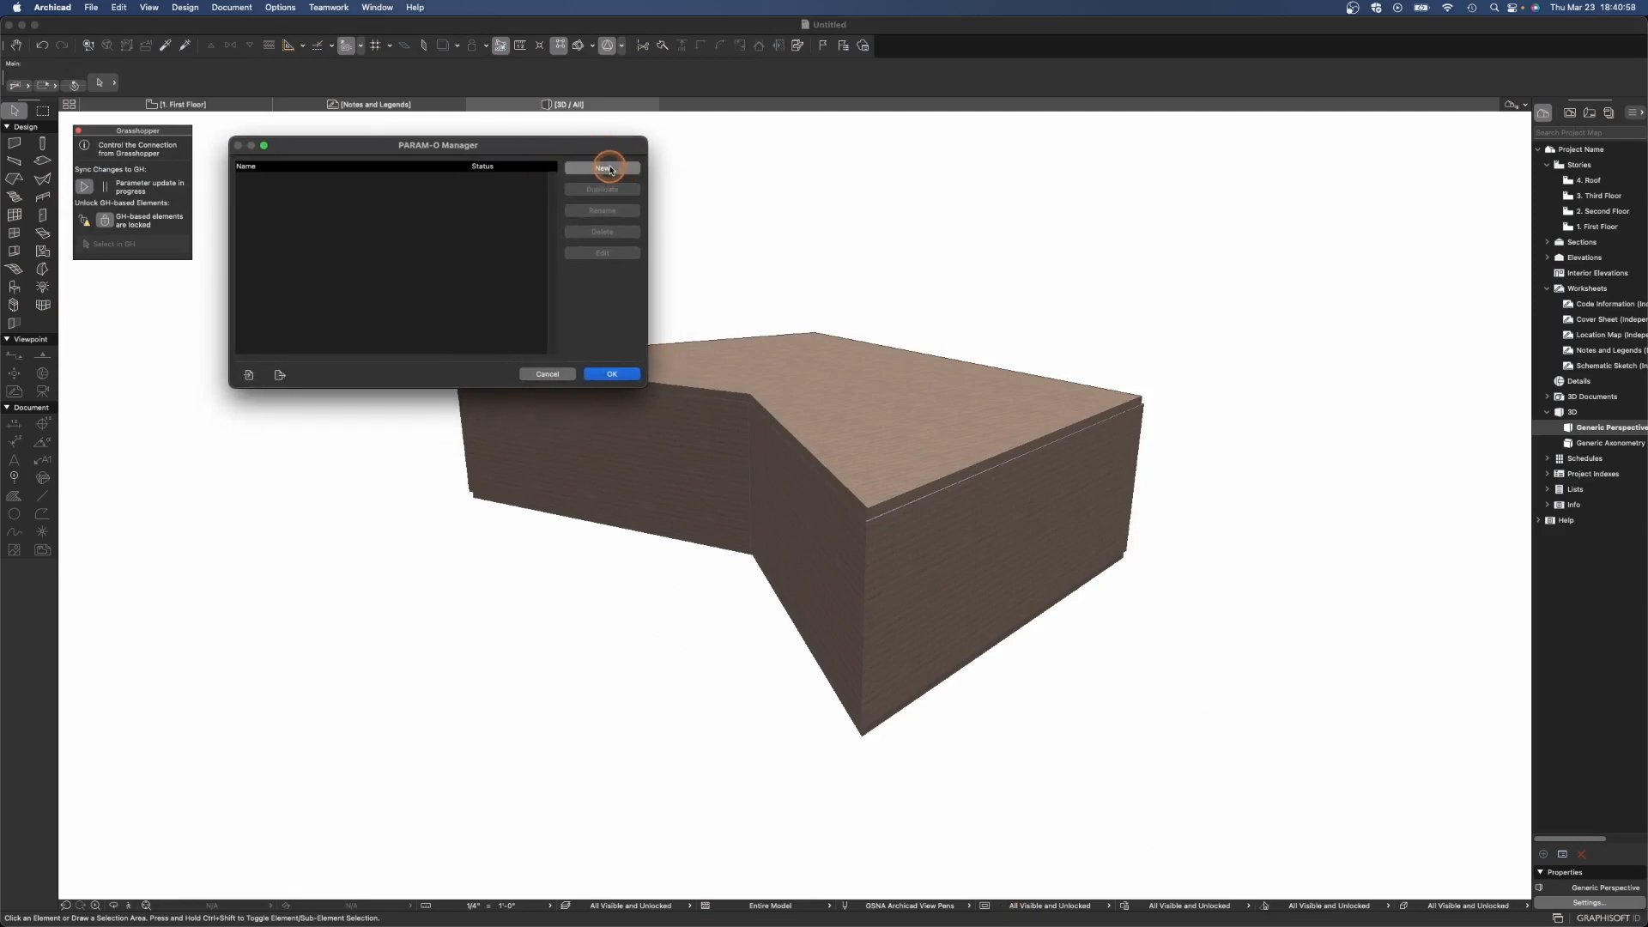
click(598, 169)
drag(822, 199, 324, 141)
drag(1104, 442, 1425, 717)
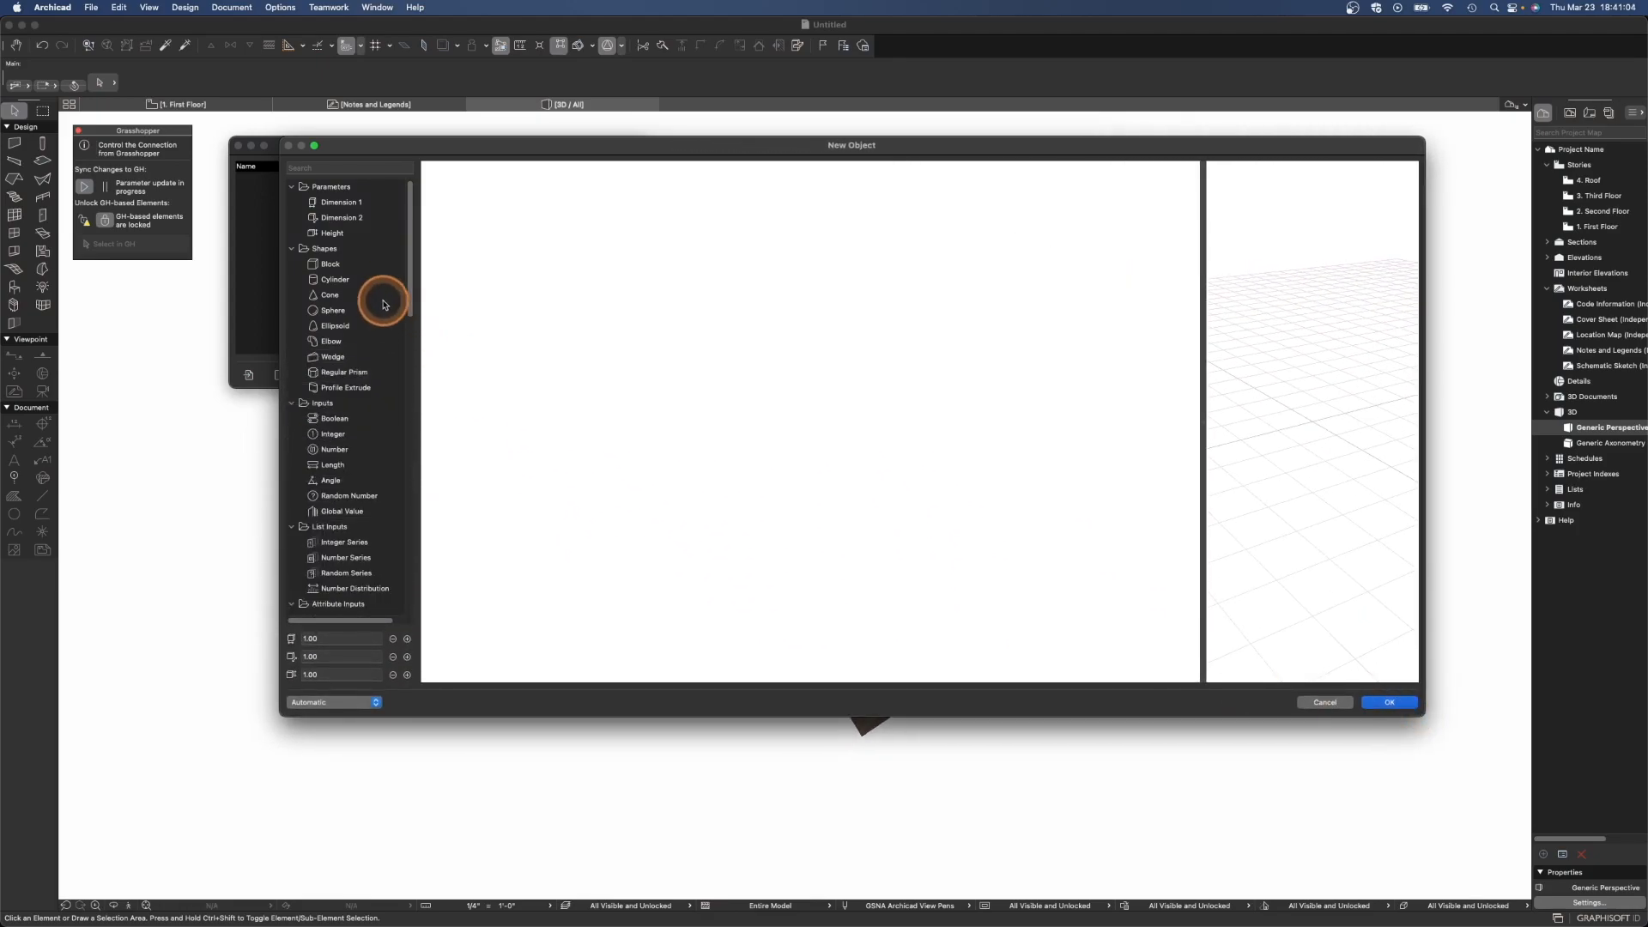
- Add a Block shape node to the new object's editor
drag(332, 270, 695, 345)
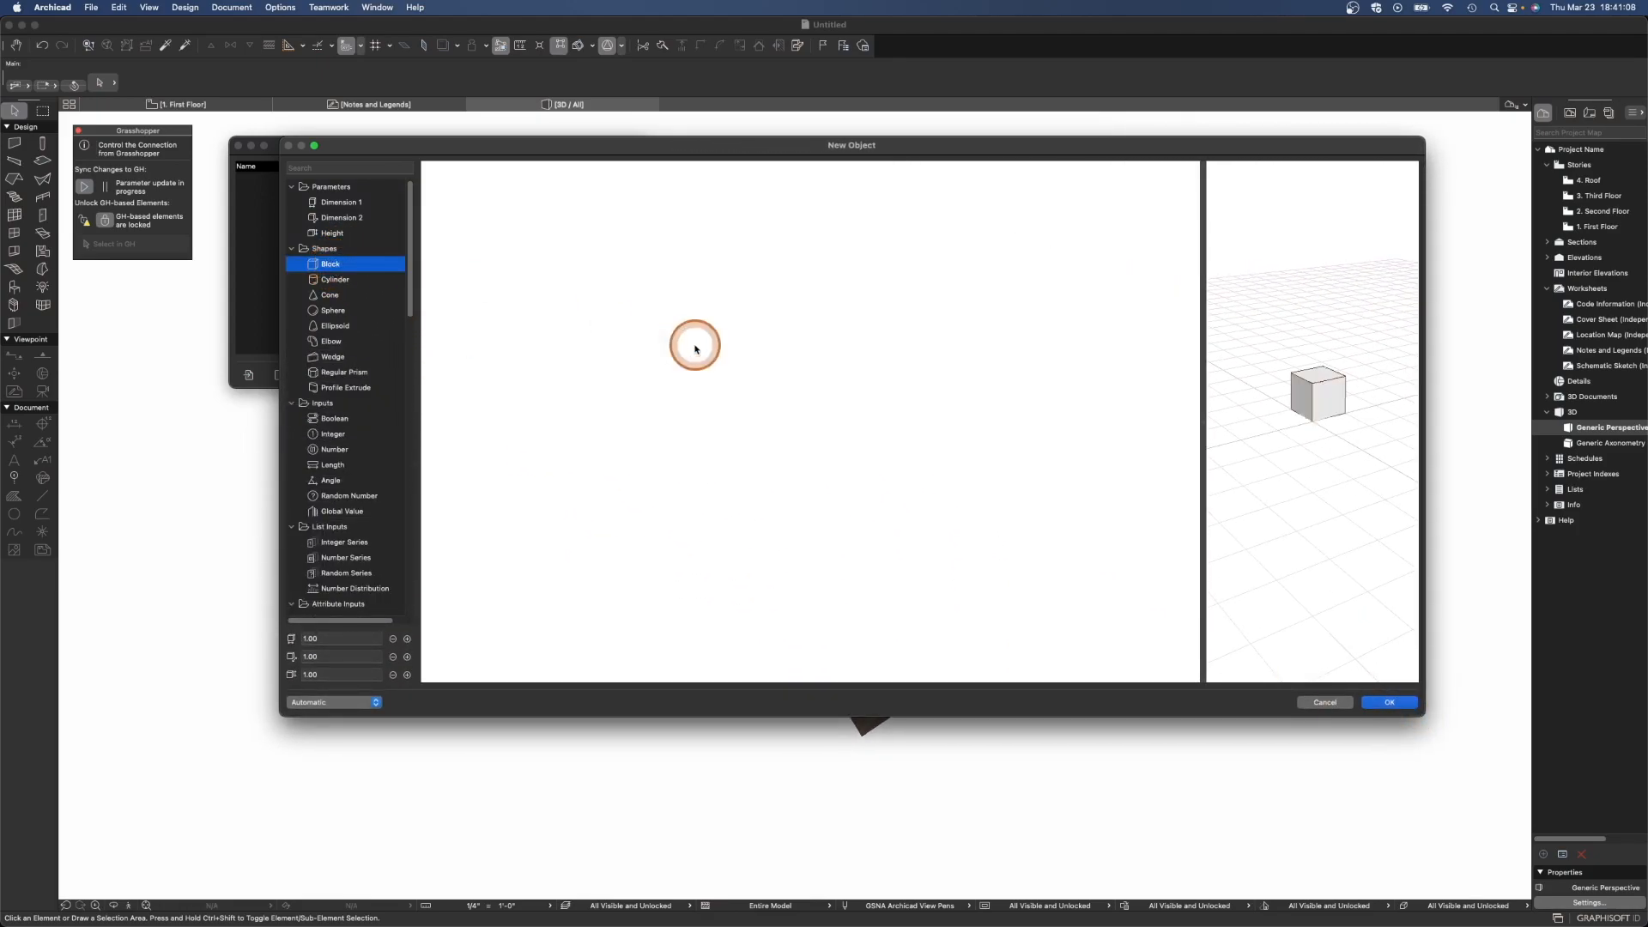
drag(1203, 402, 989, 423)
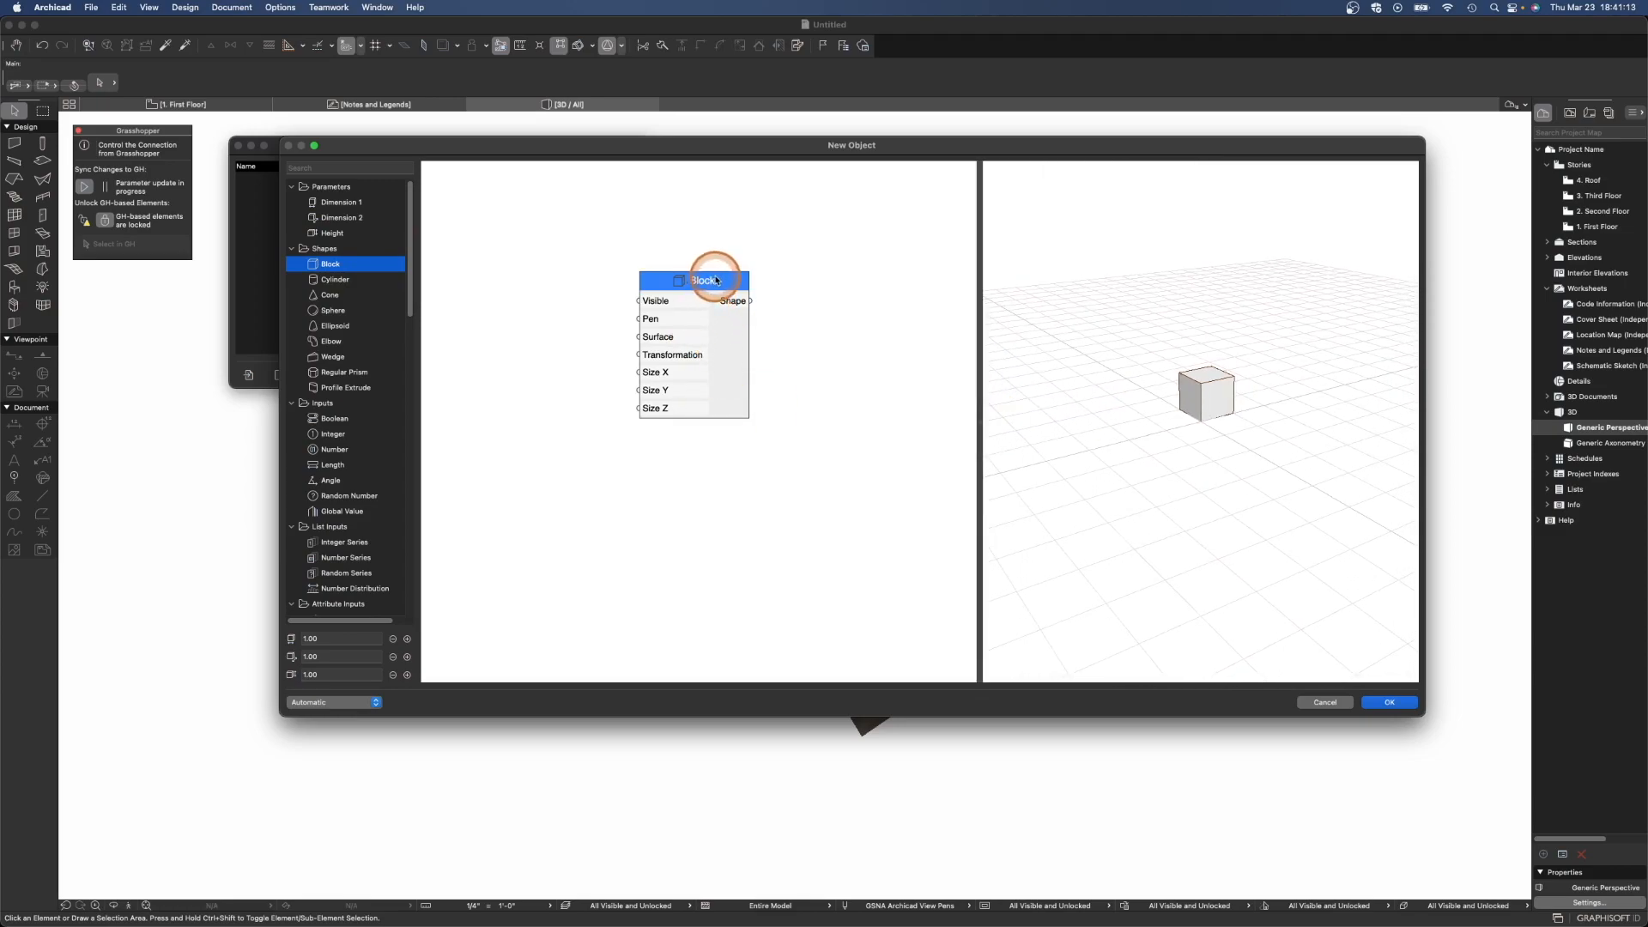
drag(716, 279, 748, 287)
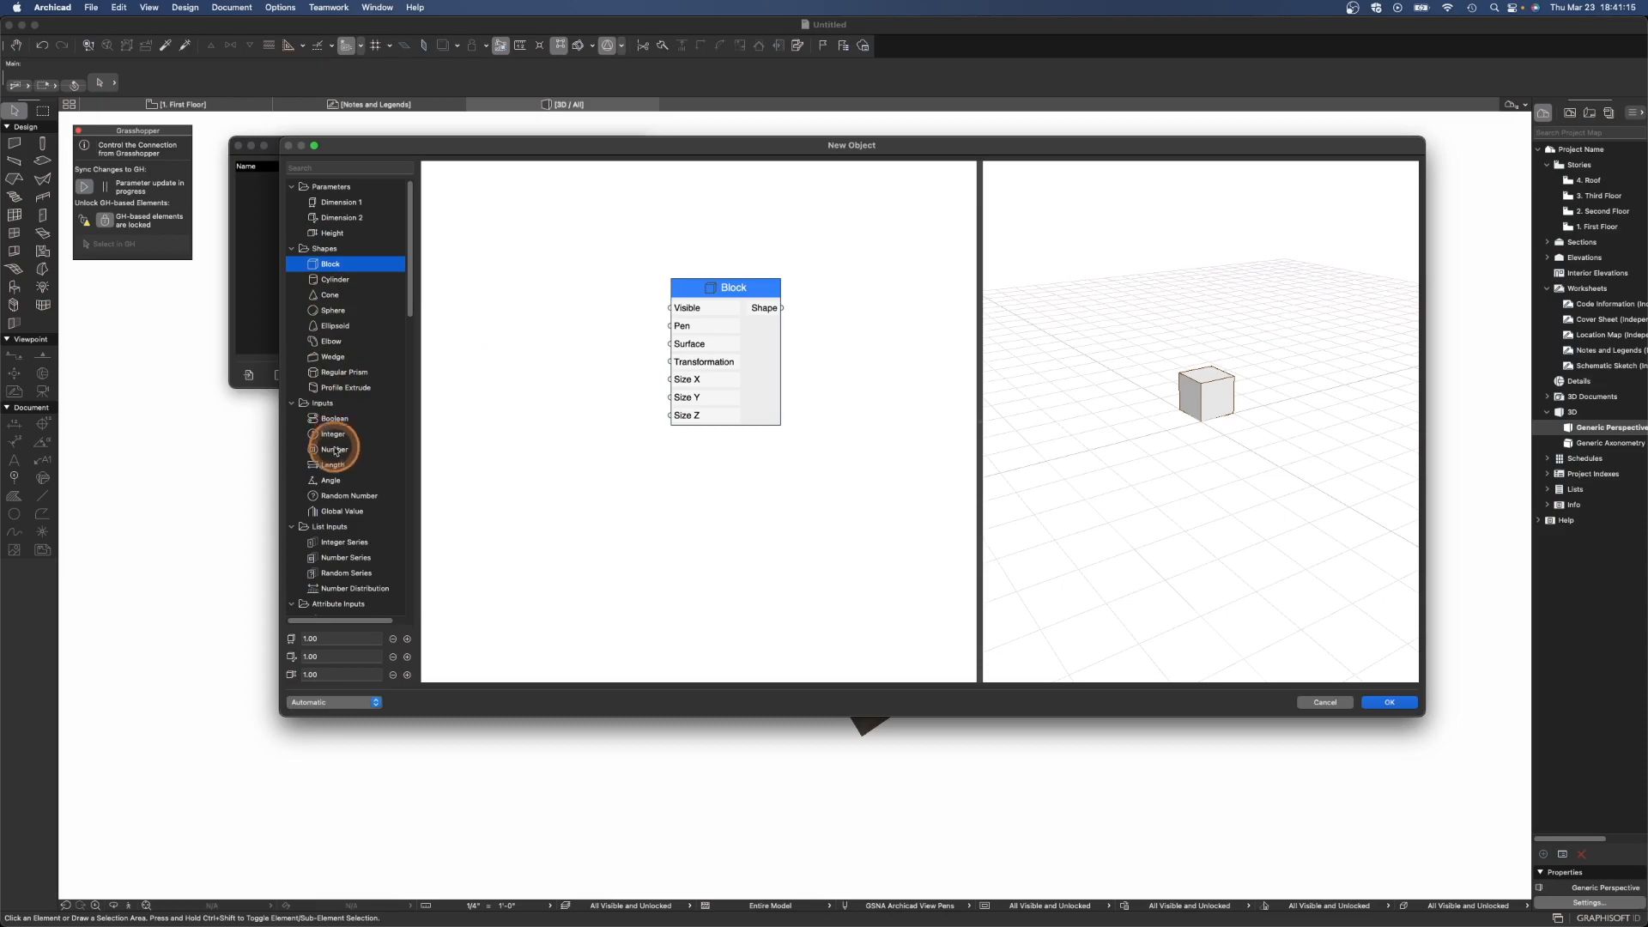
- Add a Length input and connect it to the Block's Size X, Size Y and Size Z
drag(332, 465, 541, 305)
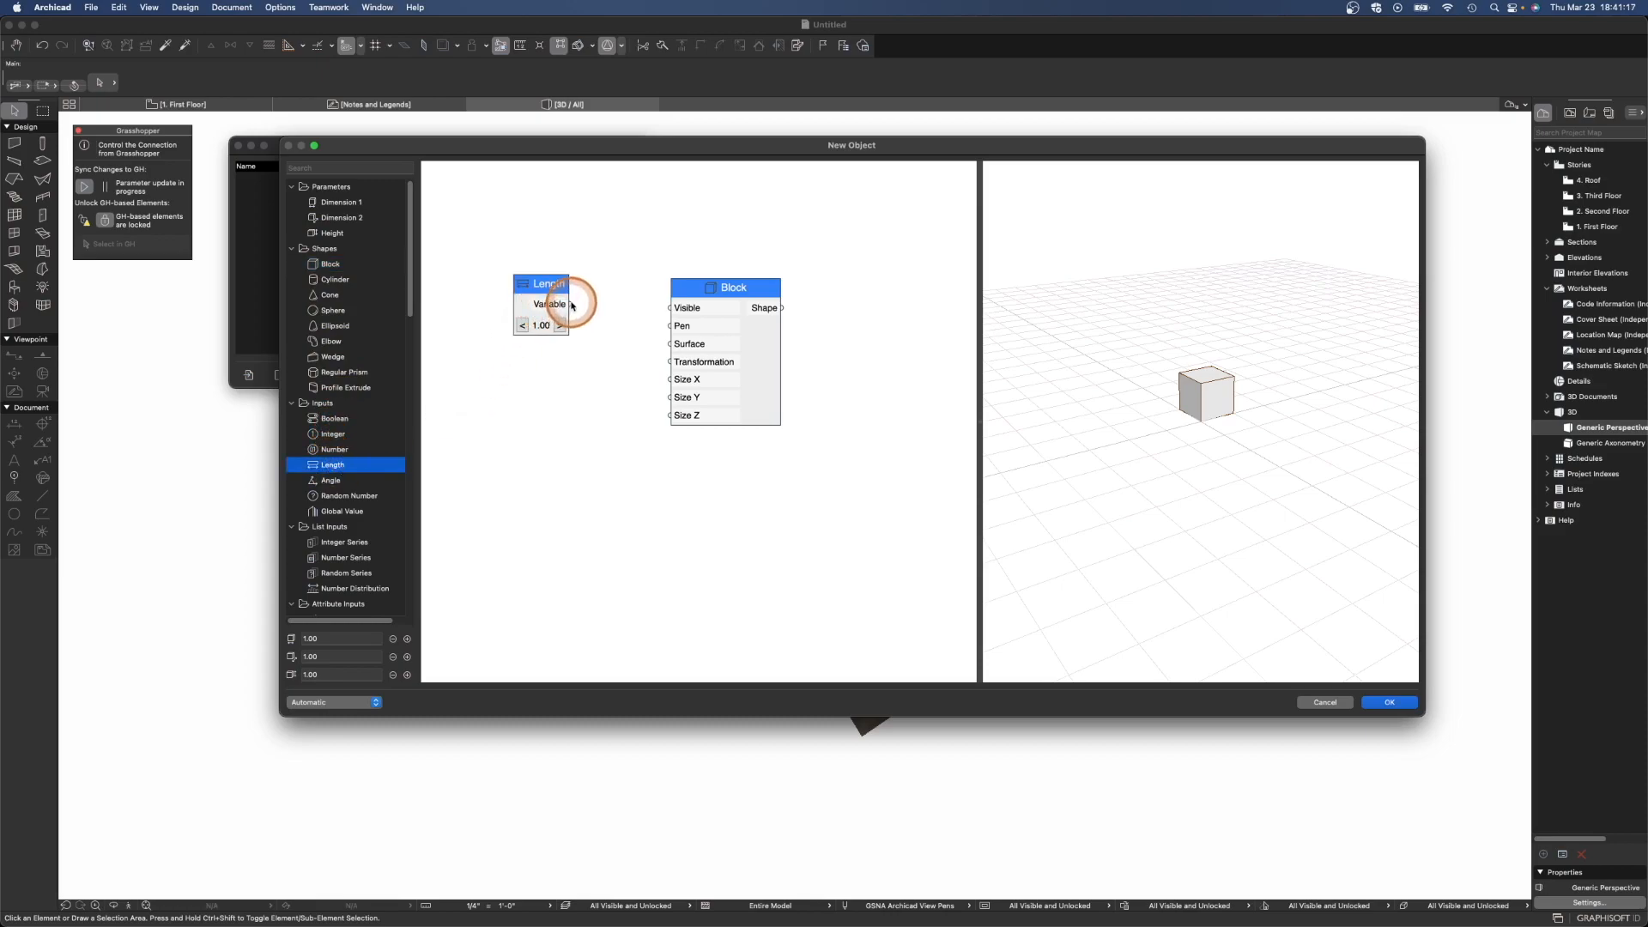
drag(544, 284, 549, 325)
drag(645, 398, 670, 397)
drag(575, 345, 630, 389)
- Increase the Length input's value to 4.00
click(565, 367)
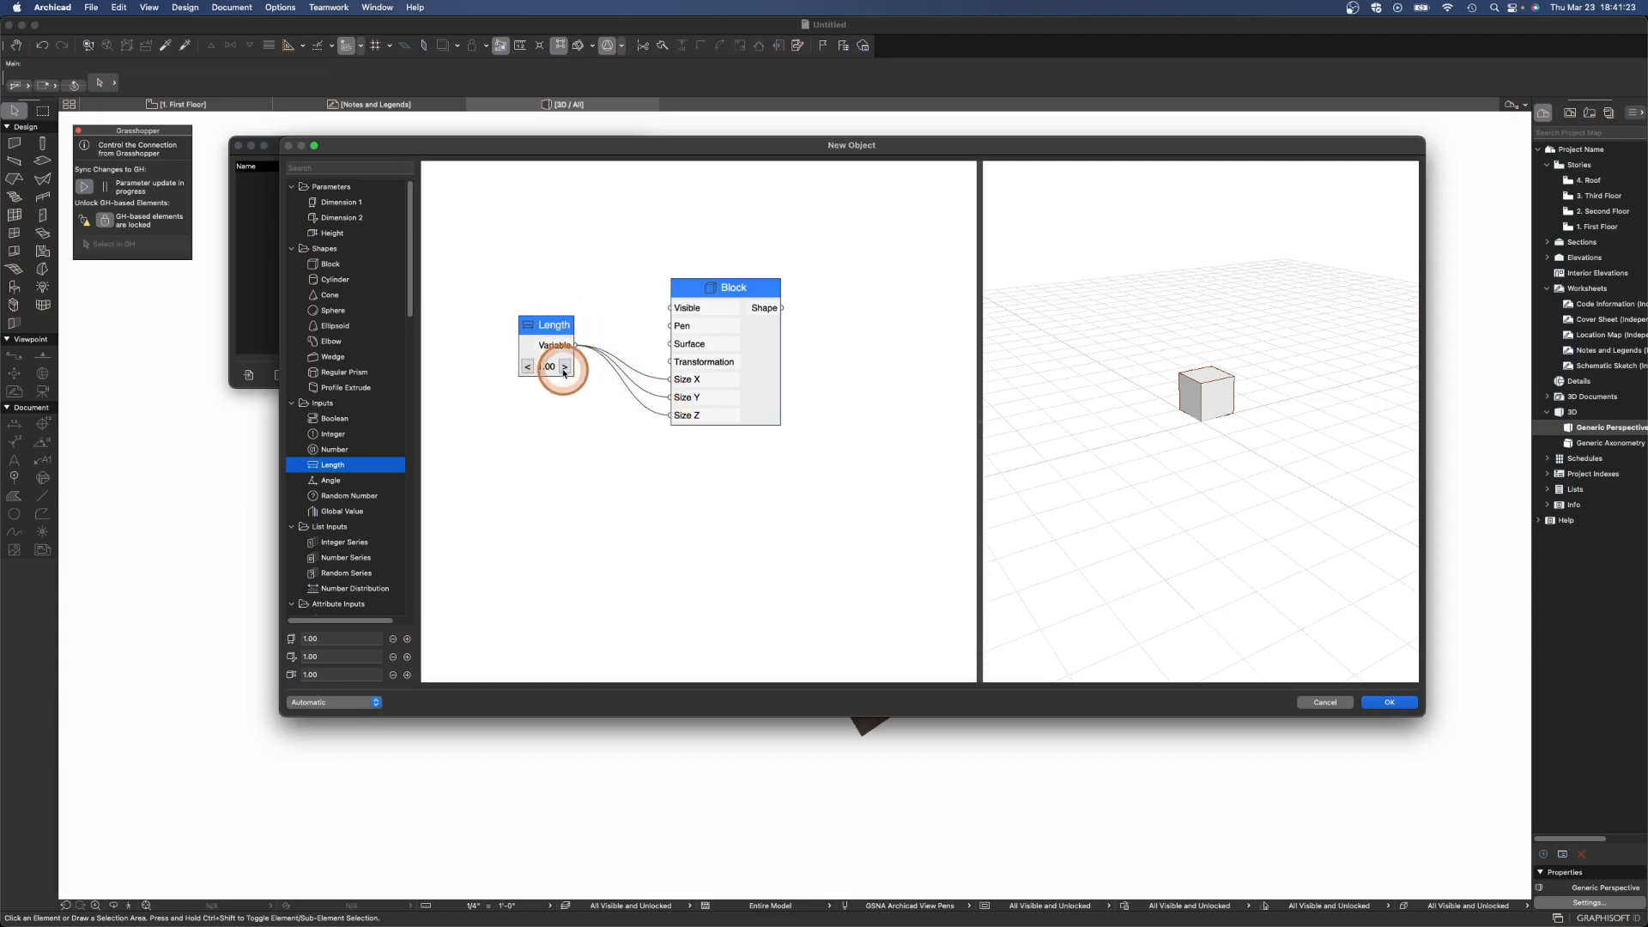
click(565, 367)
click(564, 367)
click(565, 366)
click(565, 366)
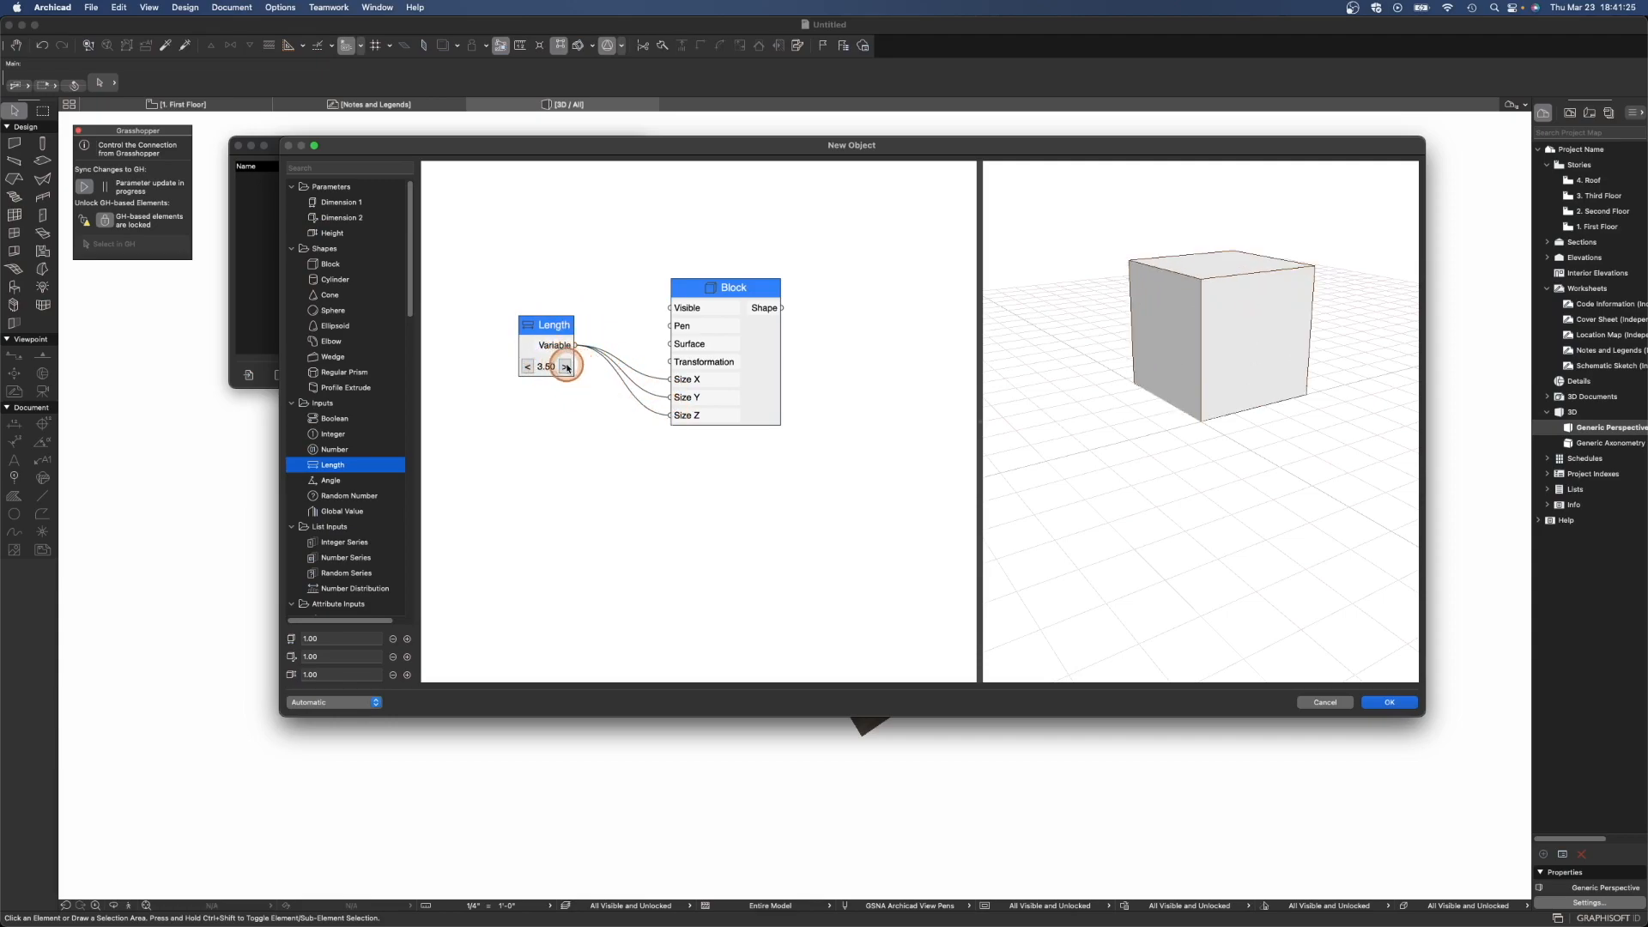
click(565, 367)
drag(556, 333, 565, 372)
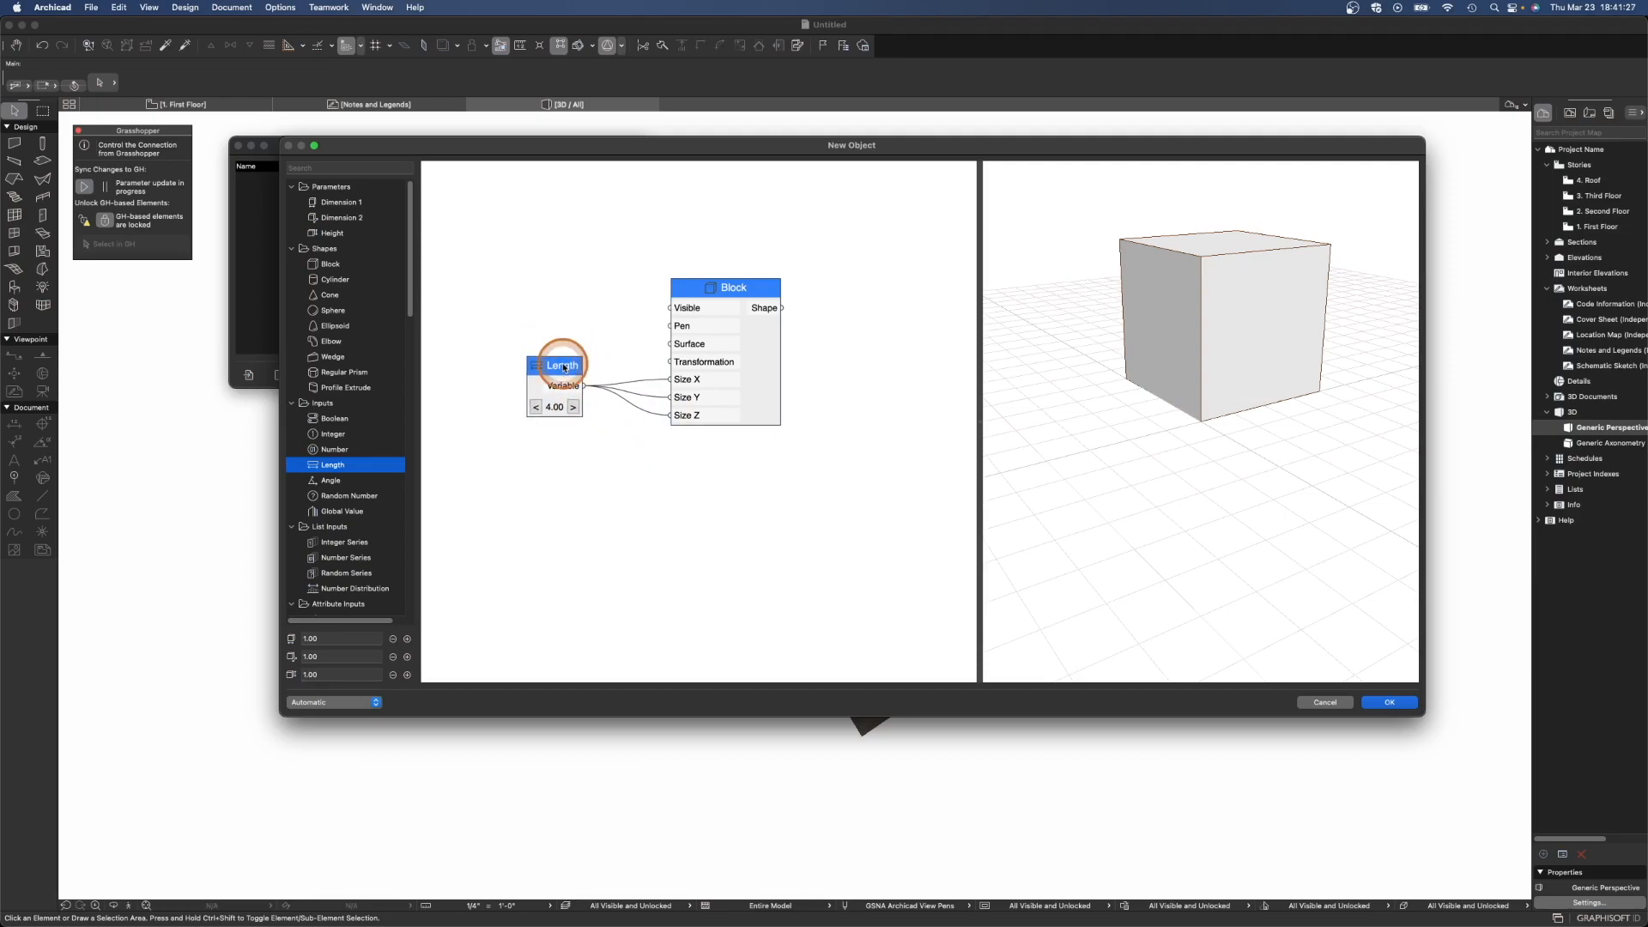
click(638, 434)
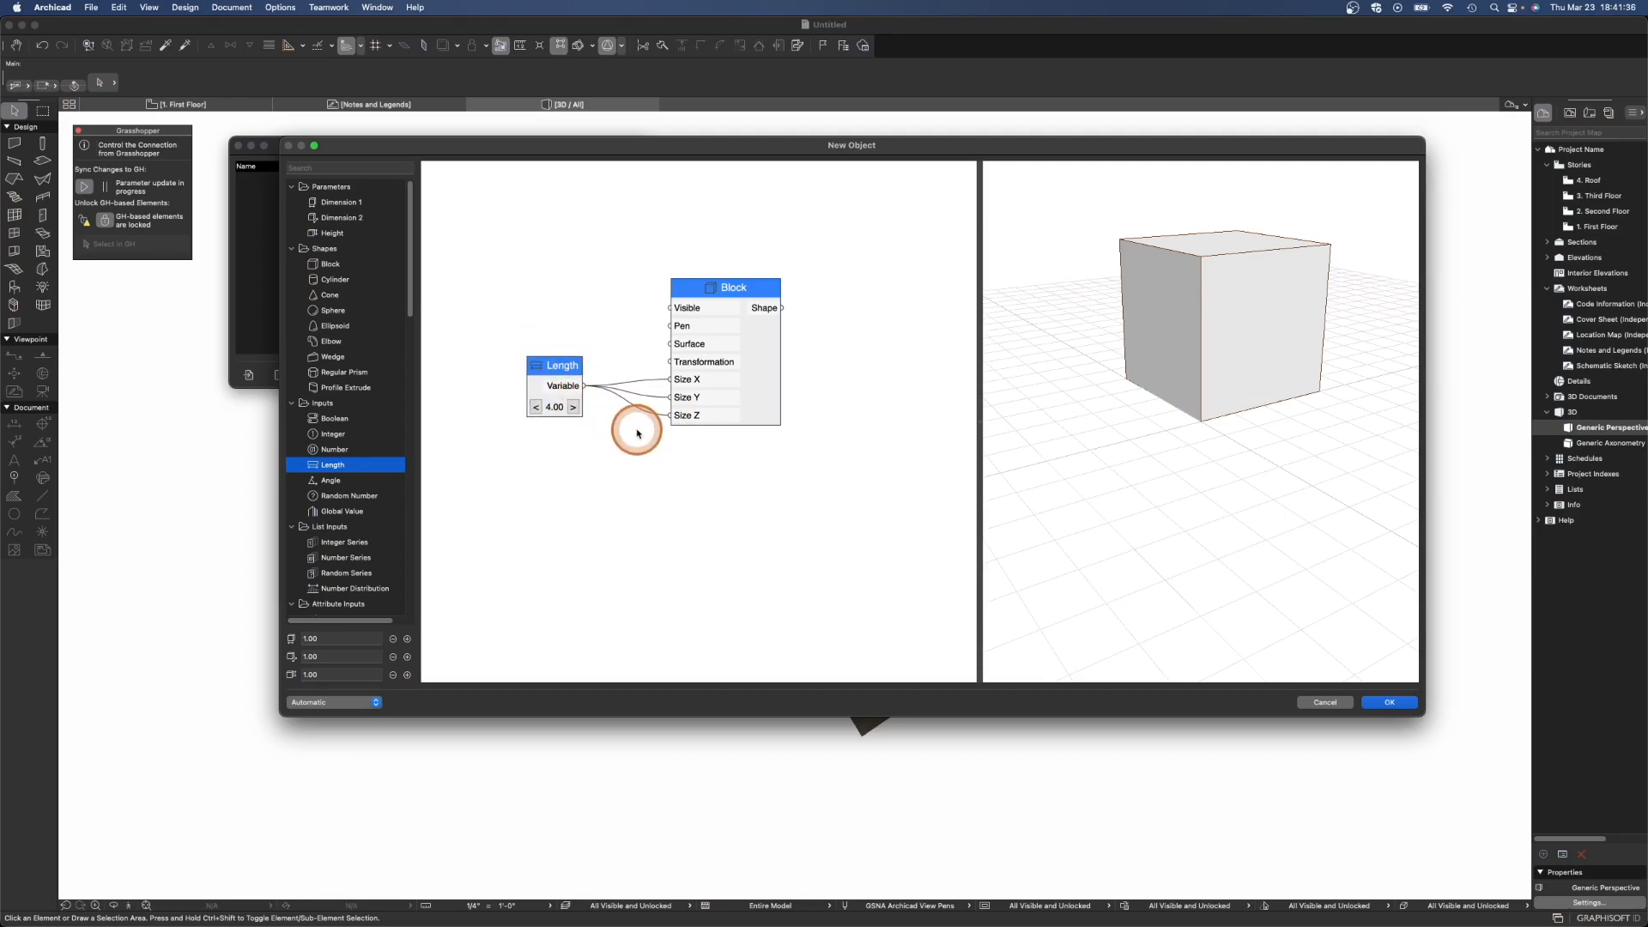